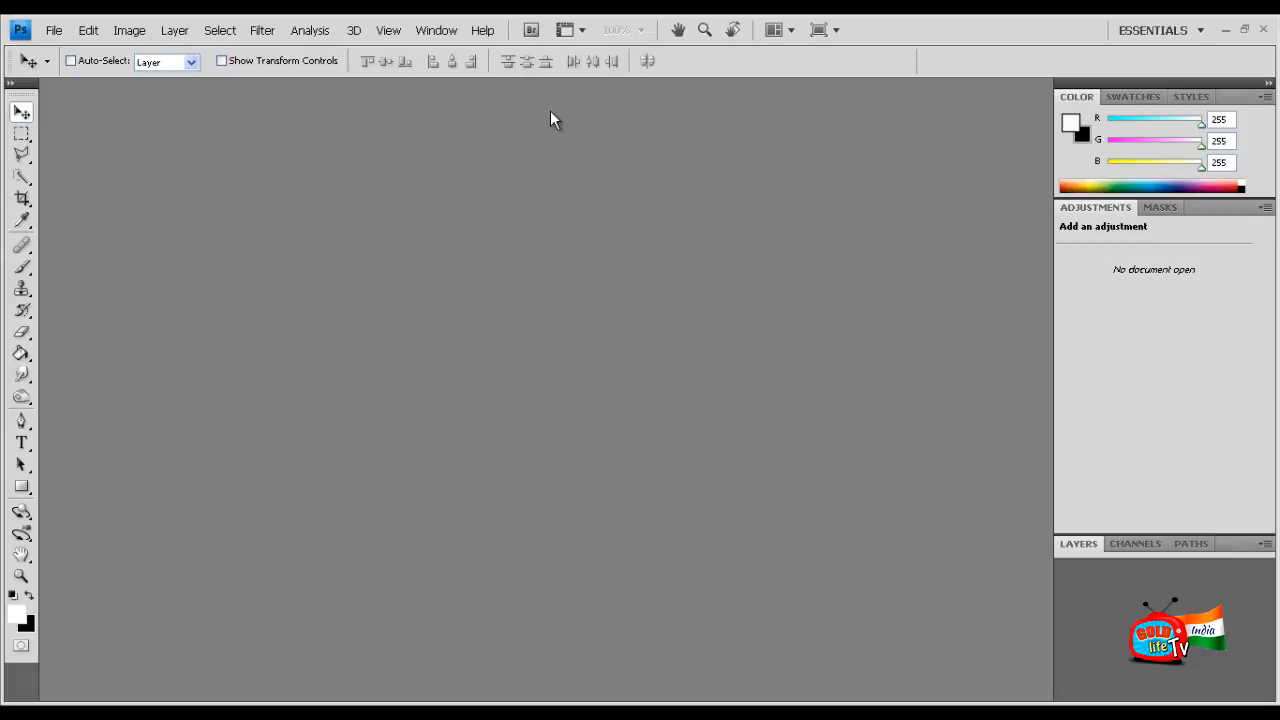
{"action": "left_click", "coordinate": [55, 32]}
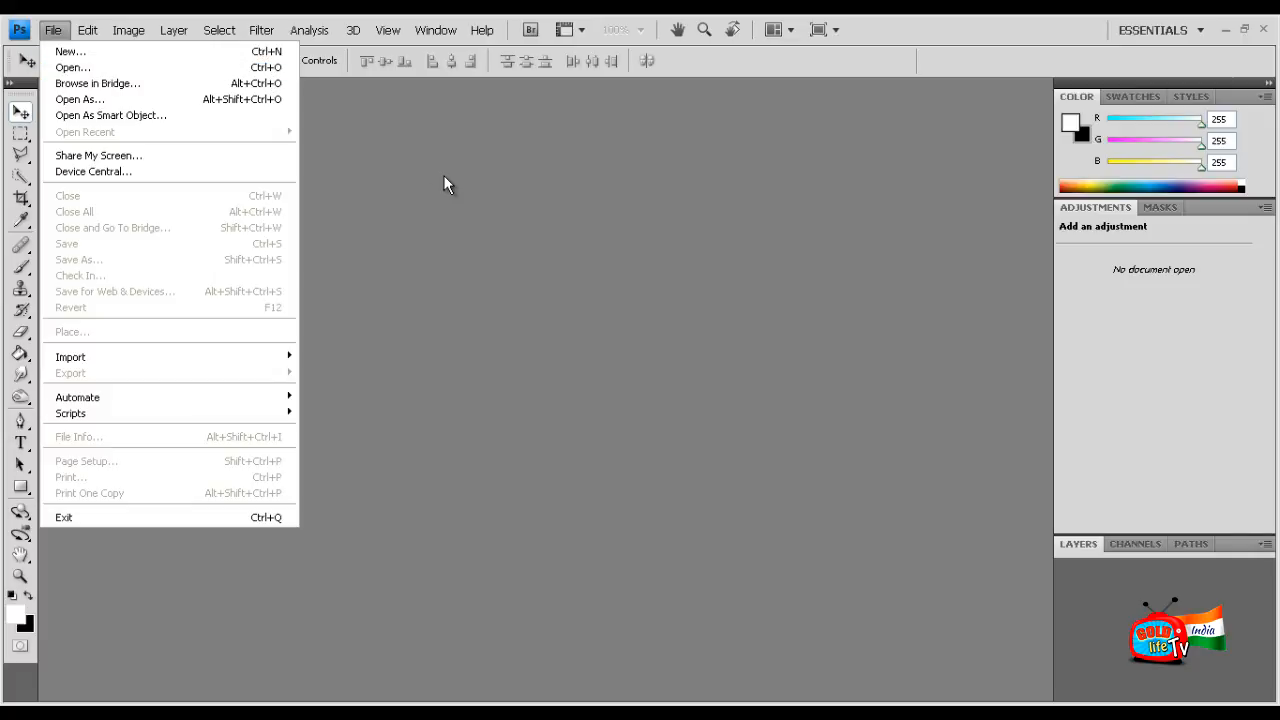
{"action": "left_click", "coordinate": [487, 247]}
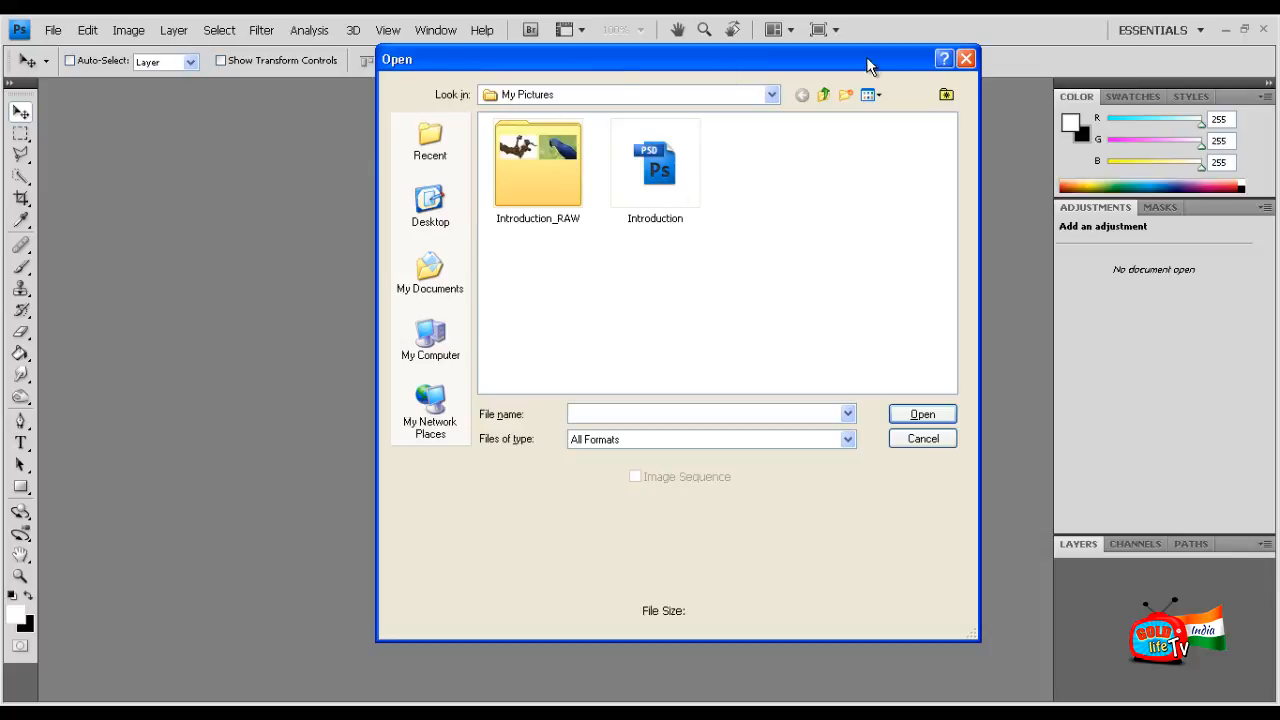
{"action": "left_click", "coordinate": [966, 59]}
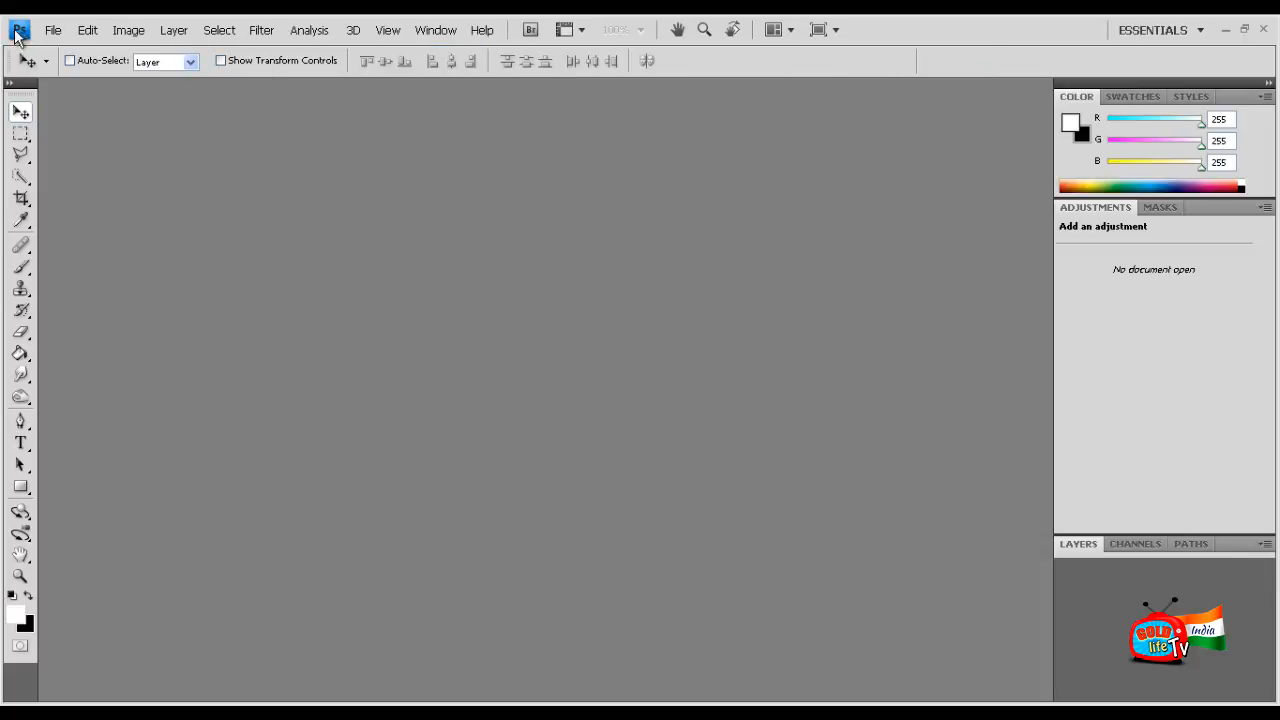
{"action": "left_click", "coordinate": [50, 30]}
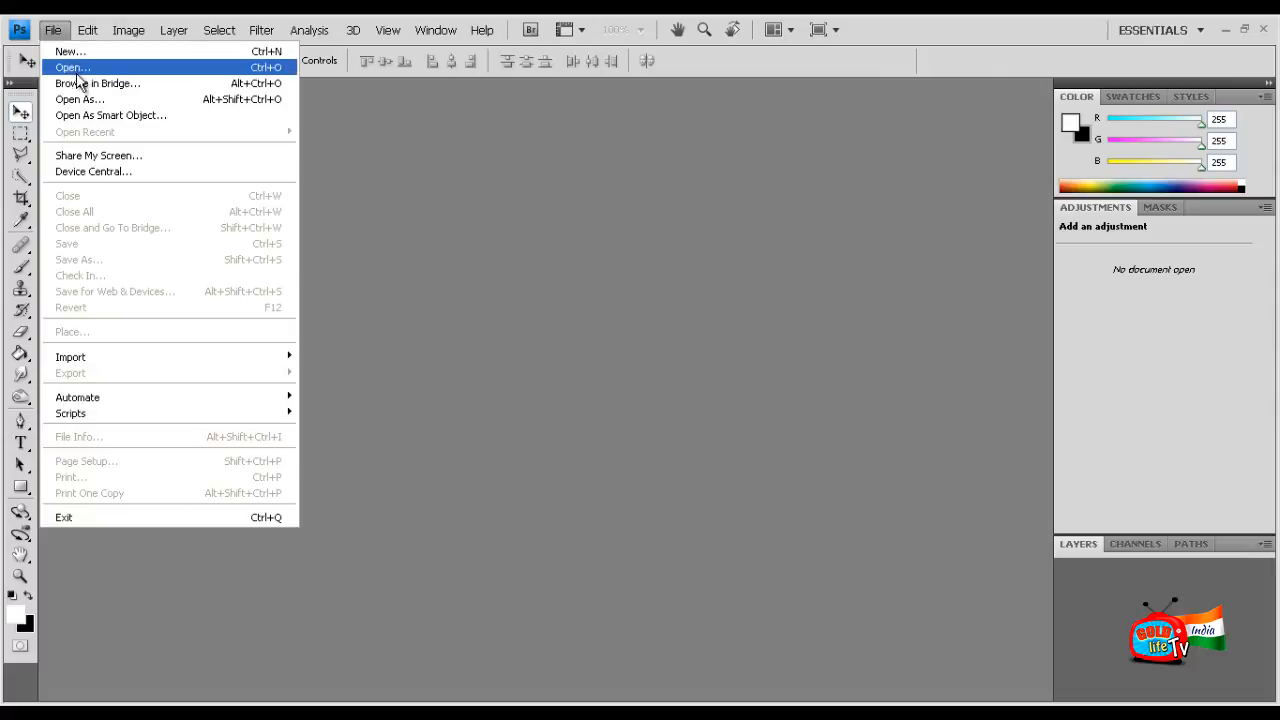
{"action": "left_click", "coordinate": [74, 68]}
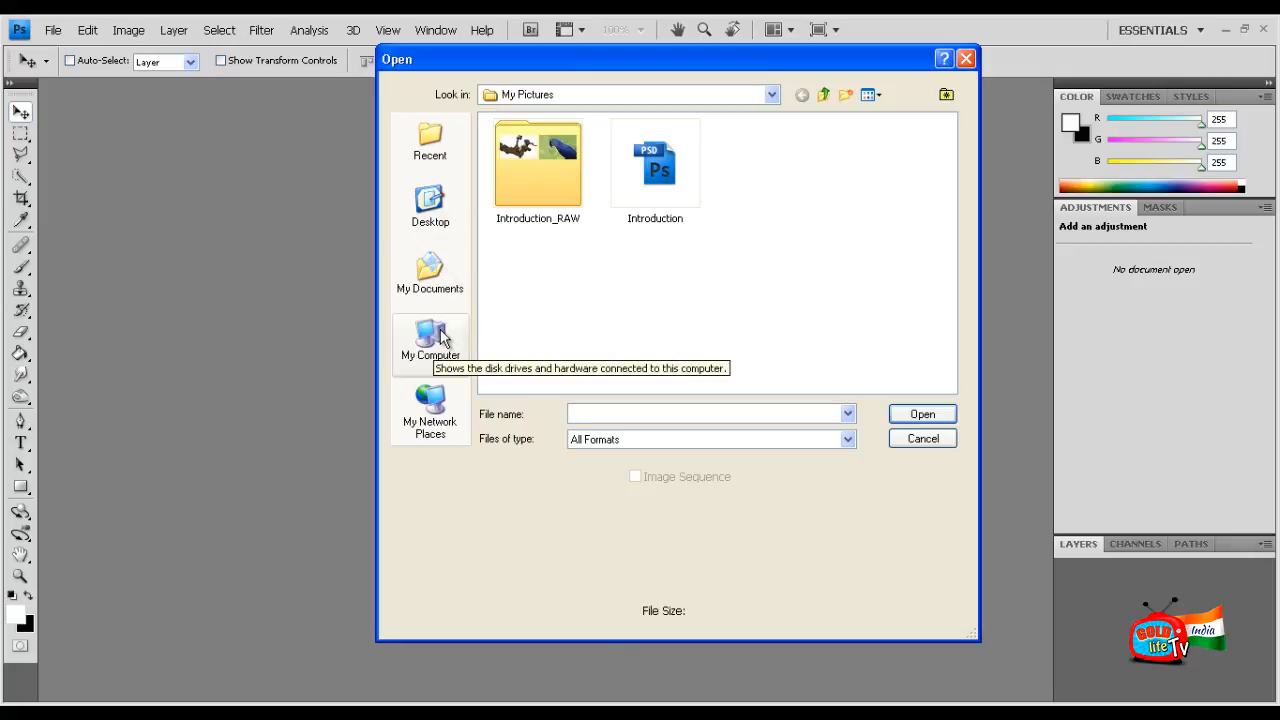
{"action": "left_click", "coordinate": [966, 59]}
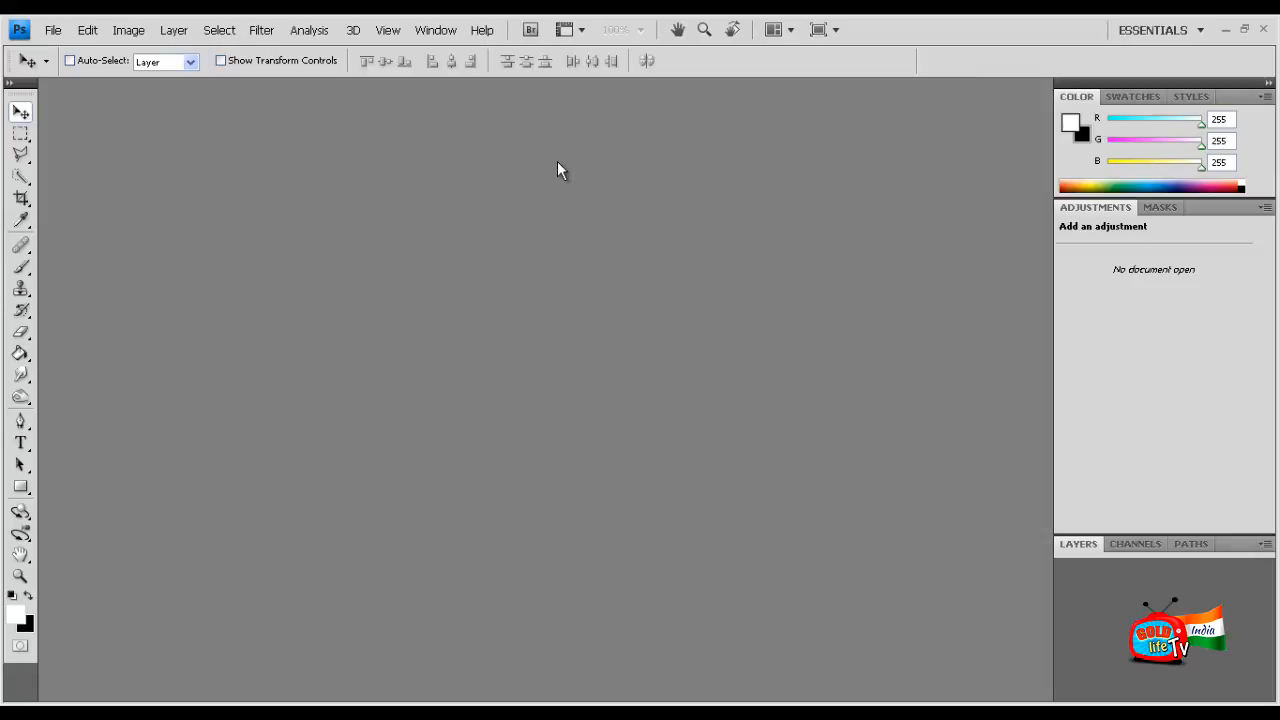
{"action": "left_click", "coordinate": [88, 30]}
{"action": "mouse_move", "coordinate": [174, 30]}
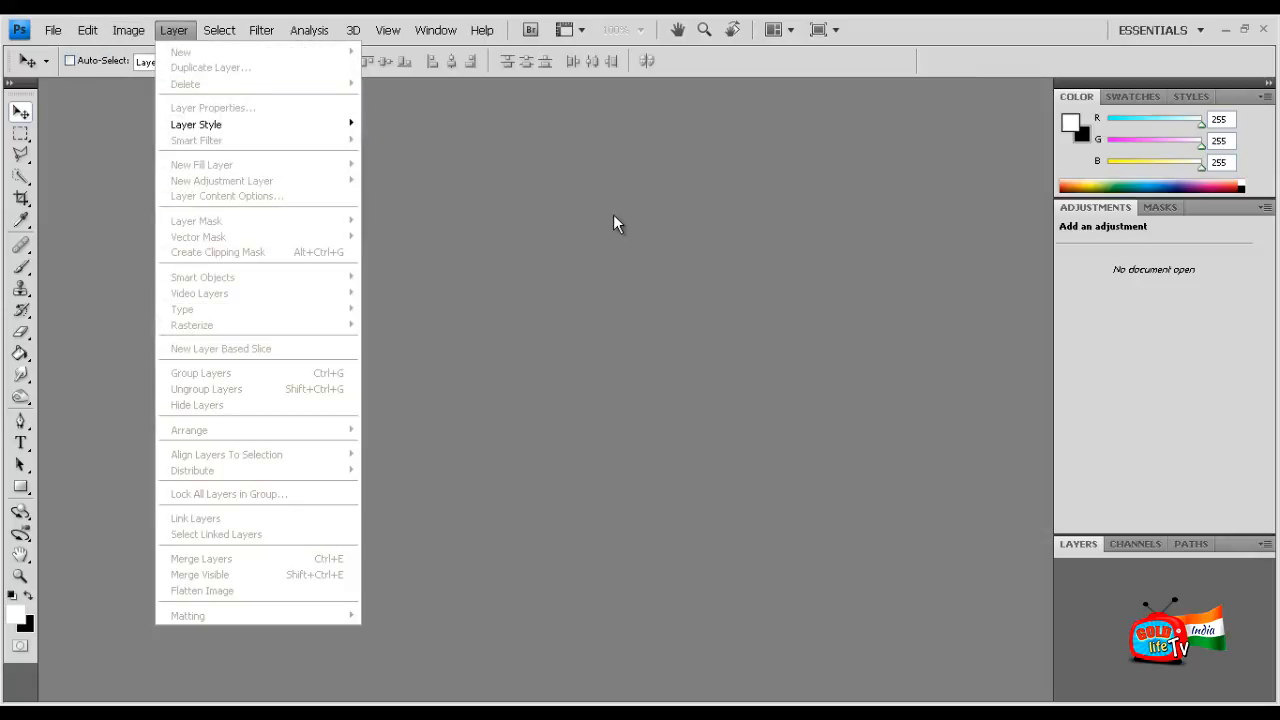
{"action": "left_click", "coordinate": [614, 216]}
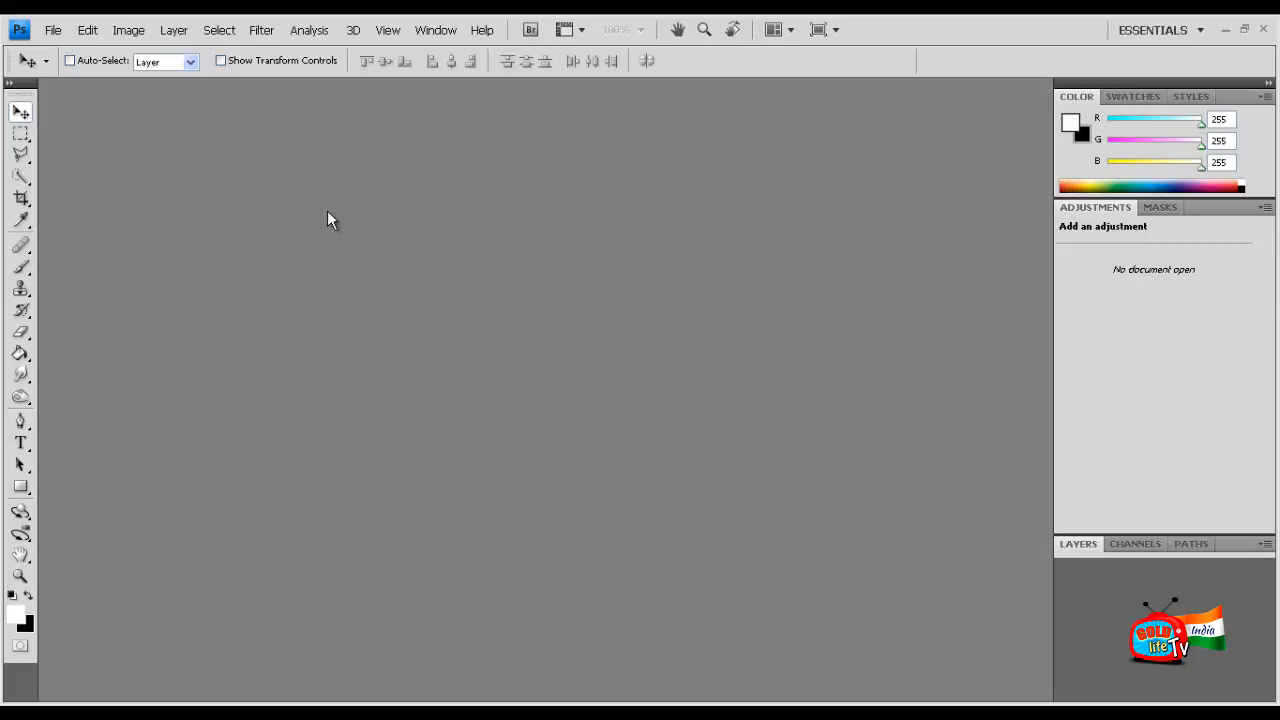
Step: Open the Introduction PSD file from the My Pictures folder
{"action": "left_click", "coordinate": [53, 30]}
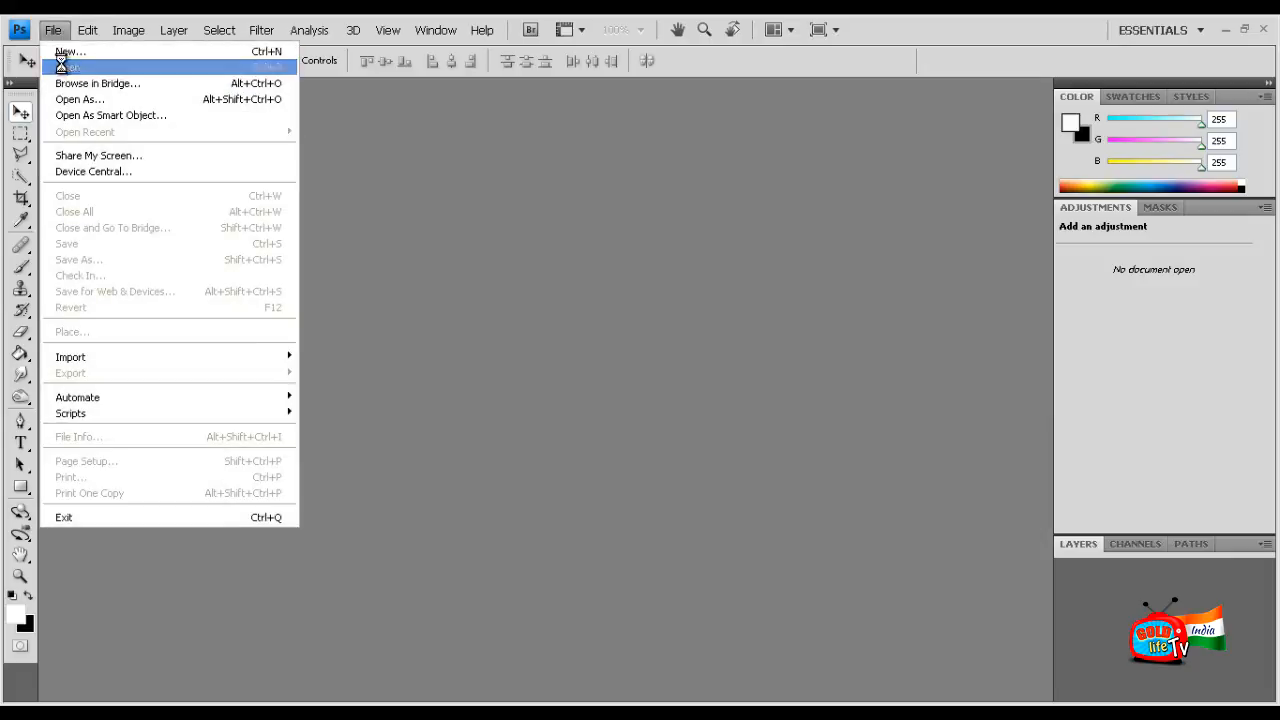
{"action": "left_click", "coordinate": [62, 66]}
{"action": "left_click", "coordinate": [655, 165]}
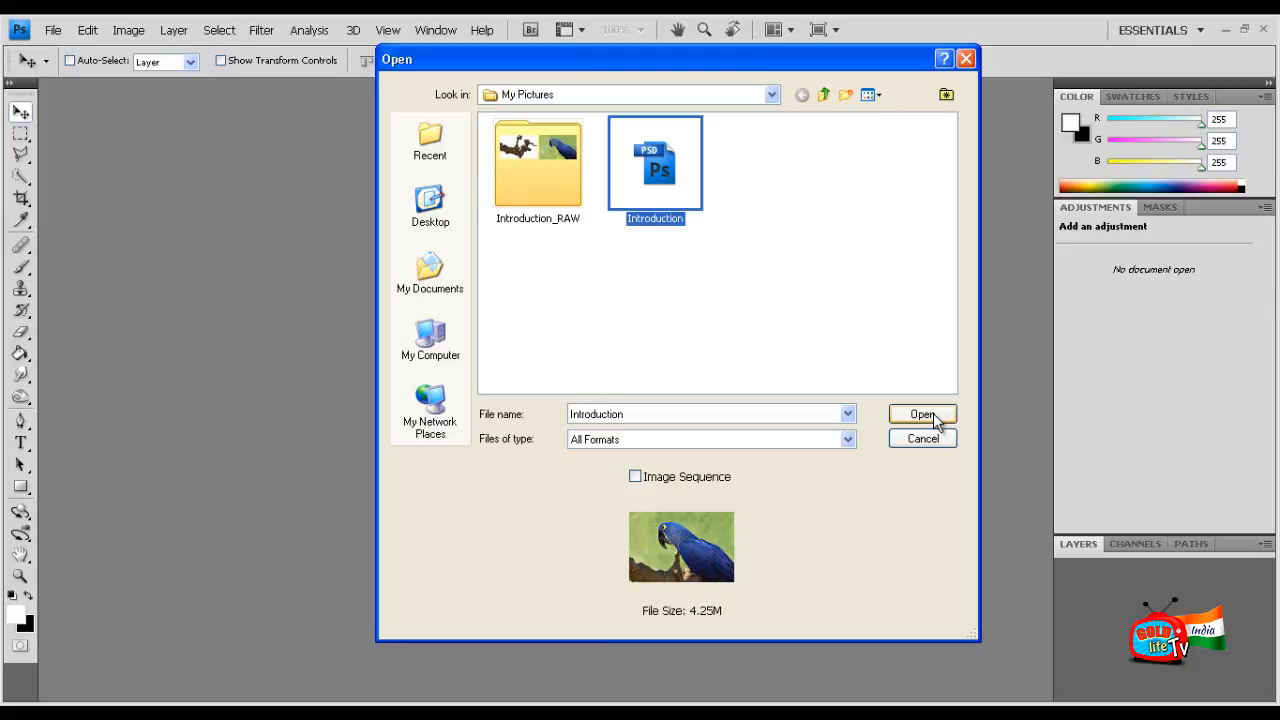
{"action": "left_click", "coordinate": [923, 414]}
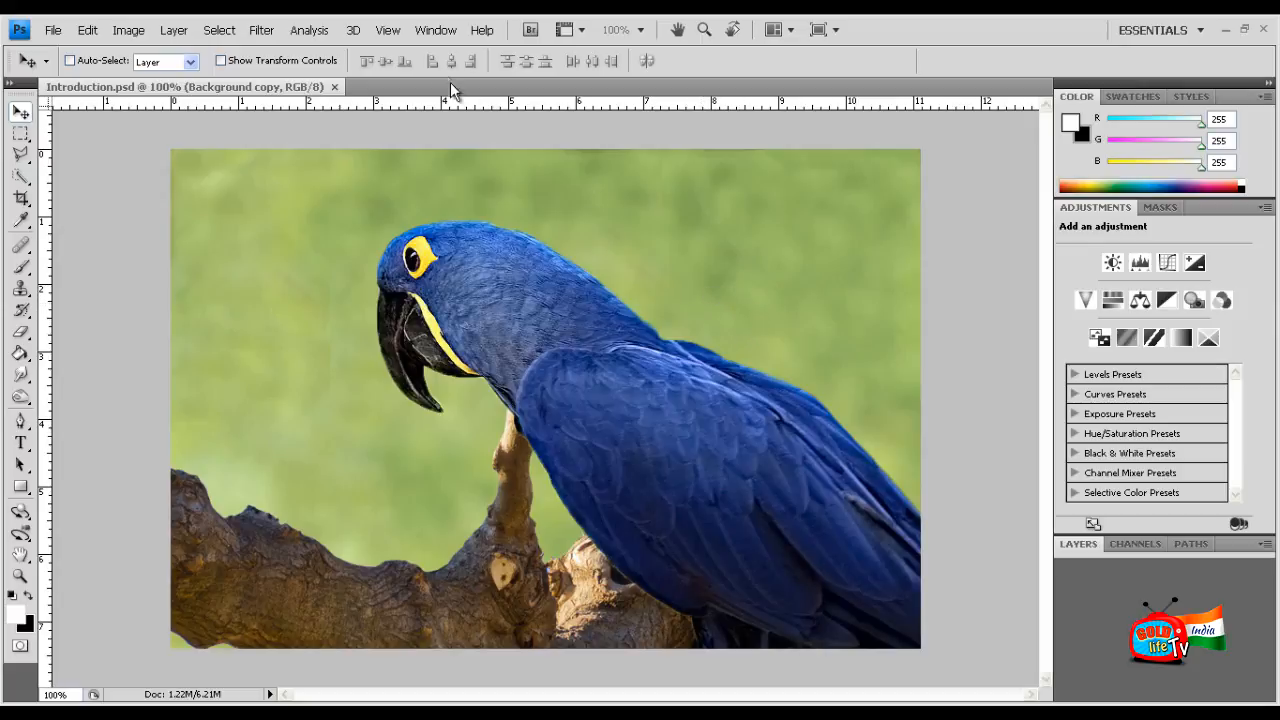
Step: Show the Layers panel and collapse the Adjustments and Color panel groups to give the layer list more room
{"action": "left_click", "coordinate": [1082, 543]}
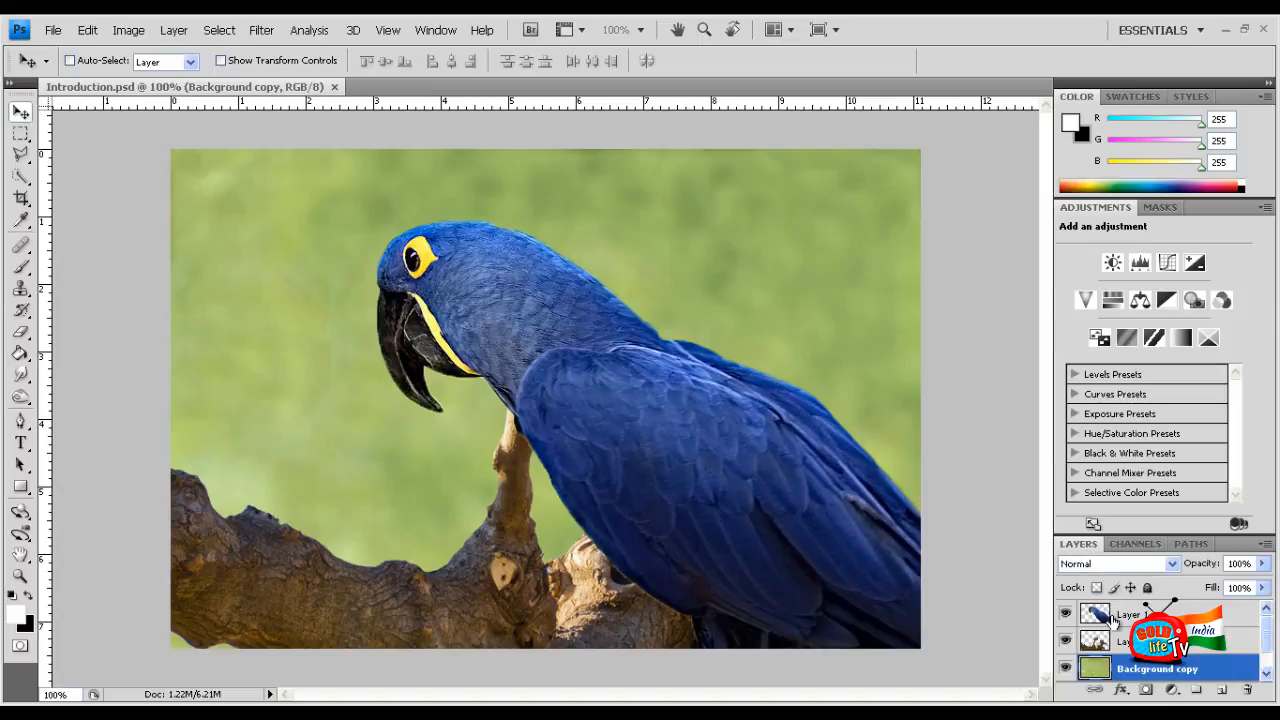
{"action": "left_click", "coordinate": [1083, 546]}
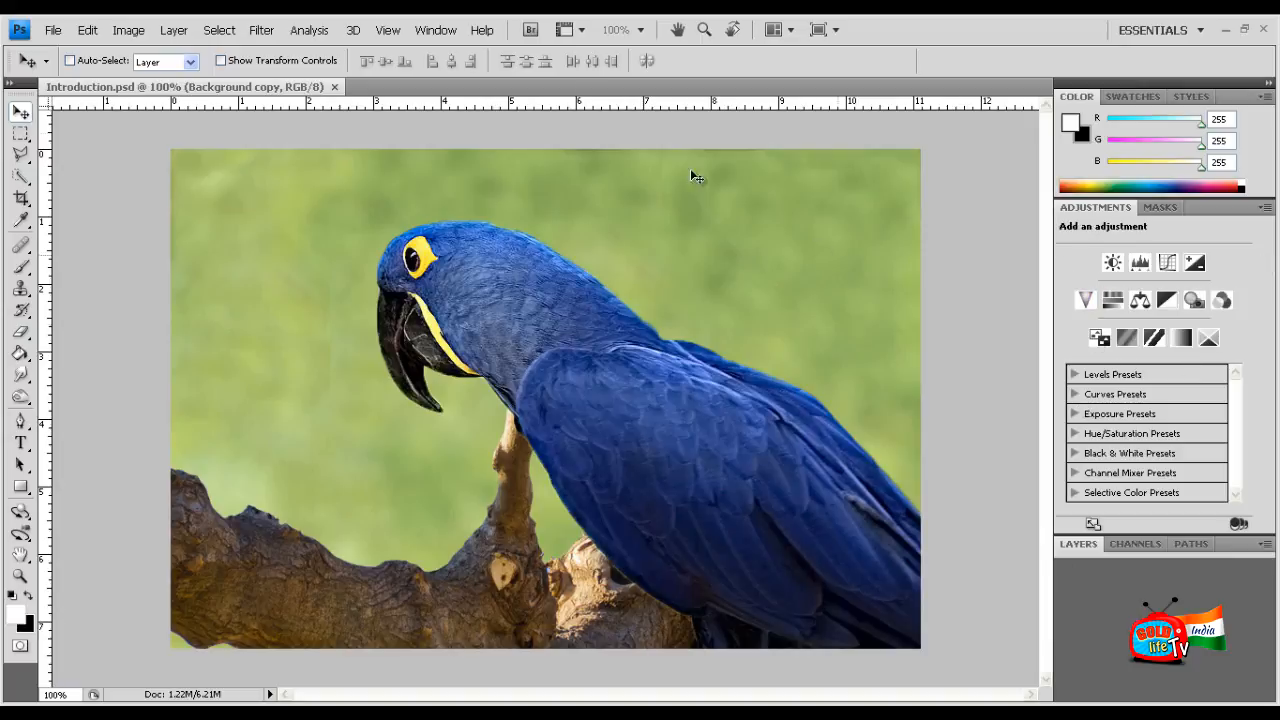
{"action": "left_click", "coordinate": [449, 31]}
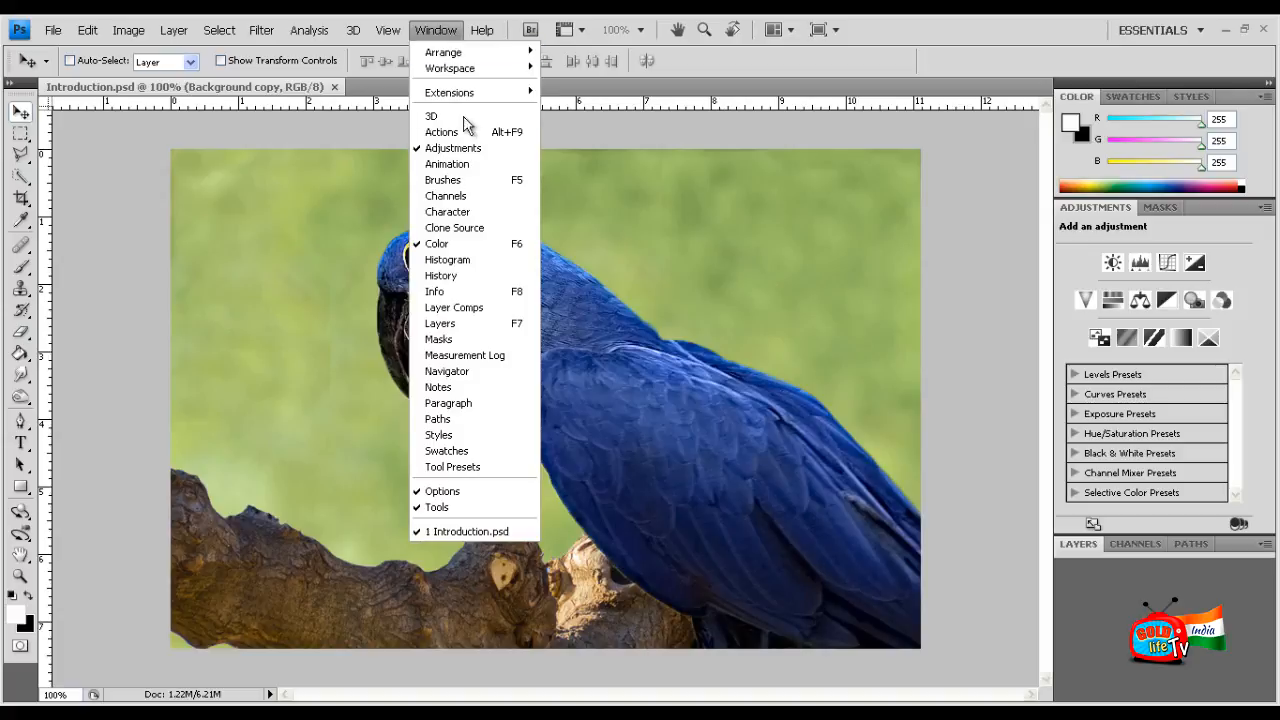
{"action": "left_click", "coordinate": [468, 325]}
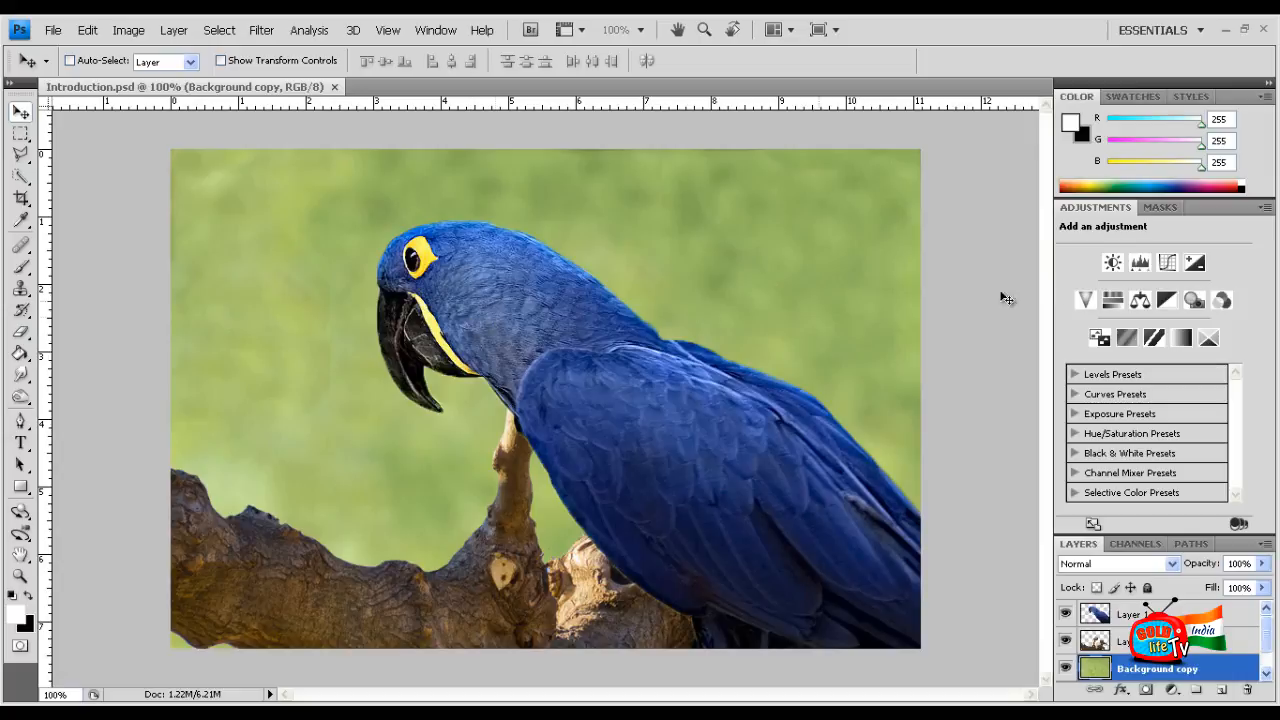
{"action": "double_click", "coordinate": [1092, 208]}
{"action": "double_click", "coordinate": [1076, 95]}
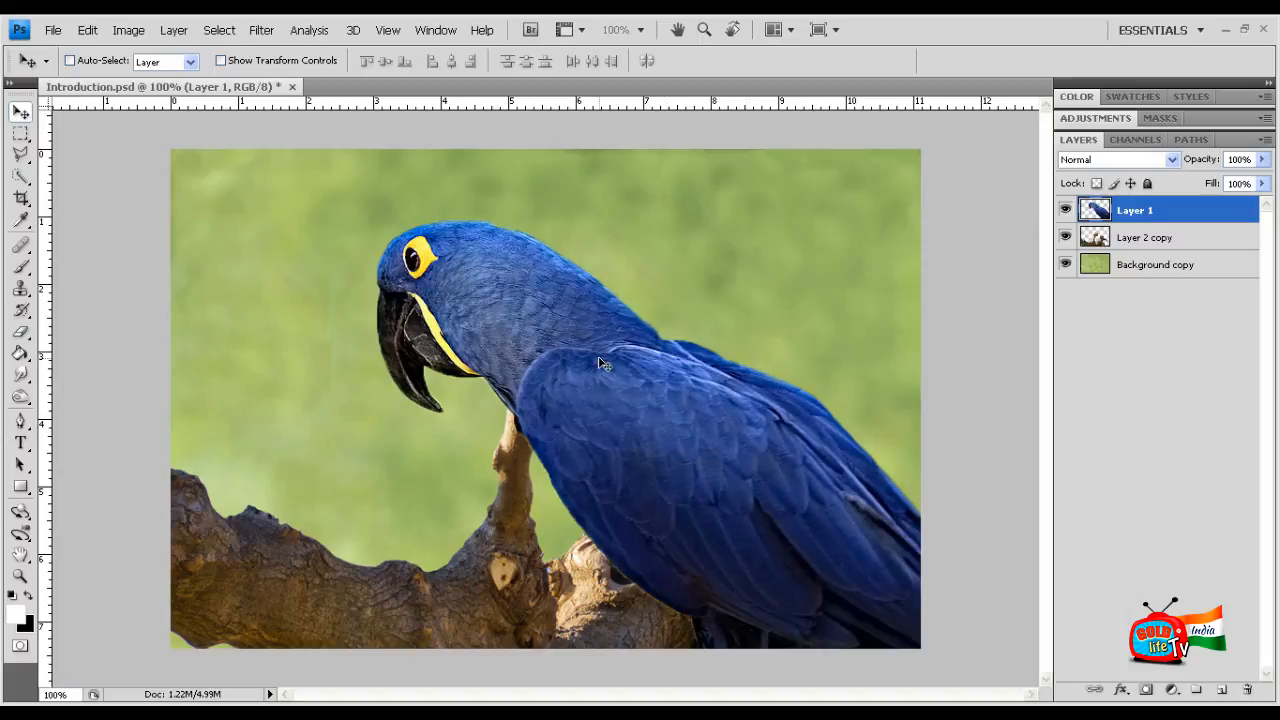
Step: Rename the parrot layer as MACAW and the branch layer as BRACH
{"action": "double_click", "coordinate": [1140, 210]}
{"action": "type", "text": "MACAW"}
{"action": "key", "text": "Return"}
{"action": "double_click", "coordinate": [1148, 238]}
{"action": "type", "text": "BRA"}
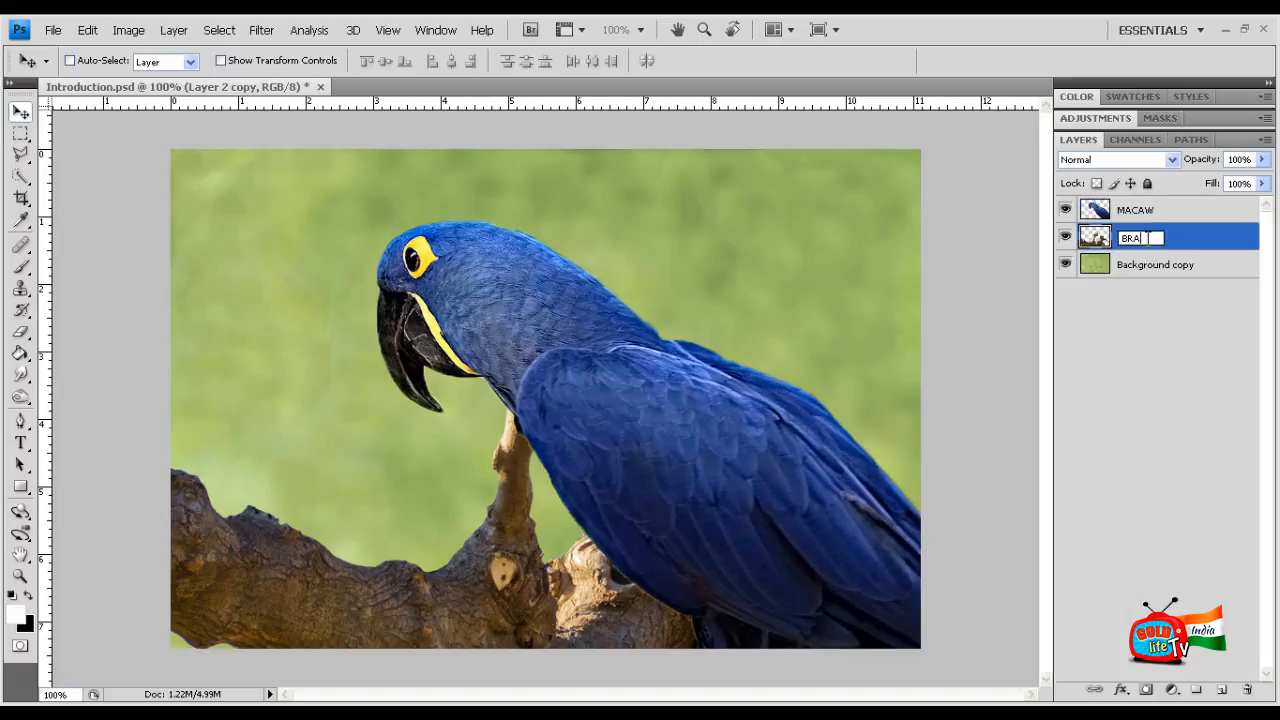
{"action": "type", "text": "CH"}
{"action": "key", "text": "Return"}
Step: Rename the green background layer as FOREST
{"action": "double_click", "coordinate": [1157, 265]}
{"action": "type", "text": "FOREST"}
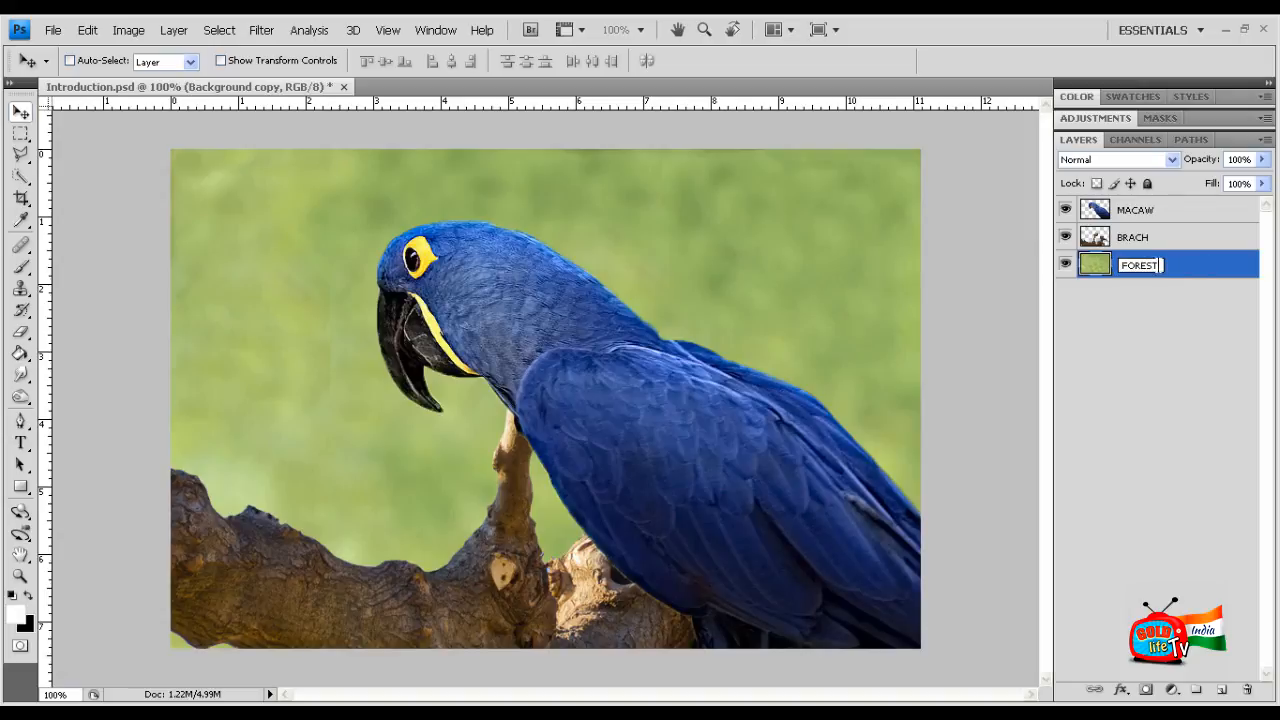
{"action": "left_click", "coordinate": [1181, 348]}
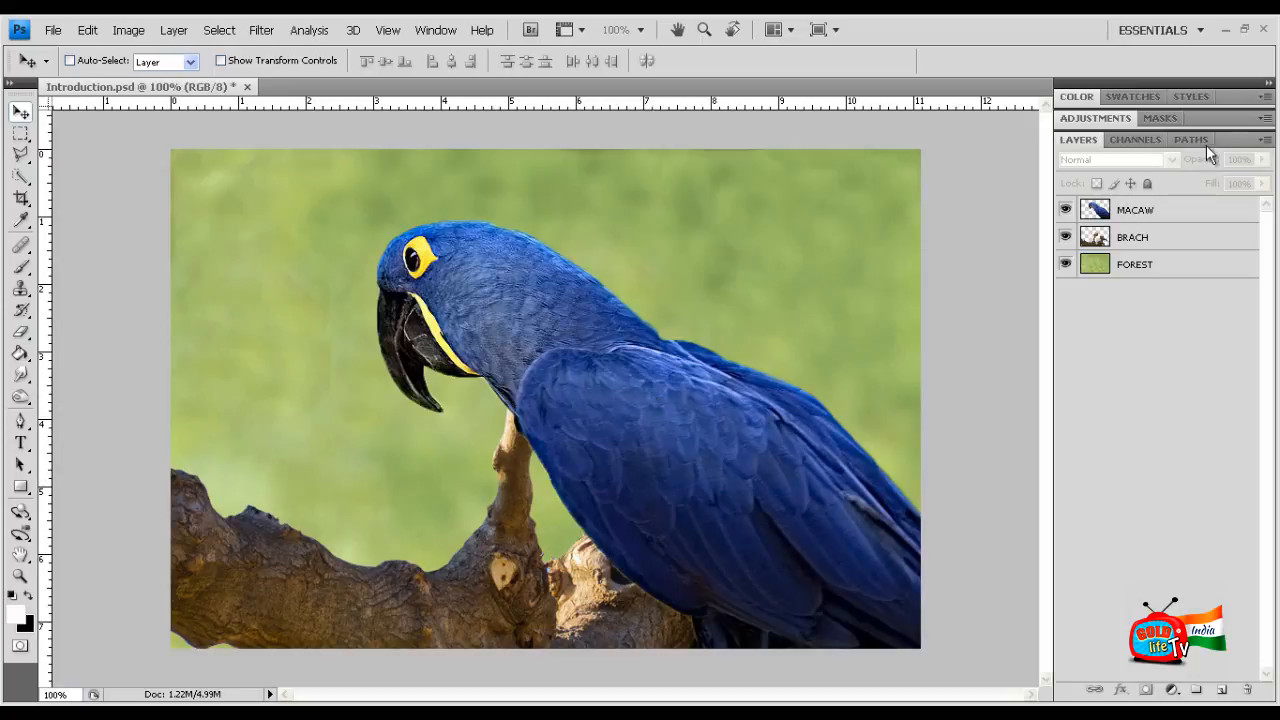
Step: Move BRACH above MACAW and FOREST to the top of the layer stack, and restore the order MACAW, BRACH, FOREST
{"action": "left_click", "coordinate": [1140, 240]}
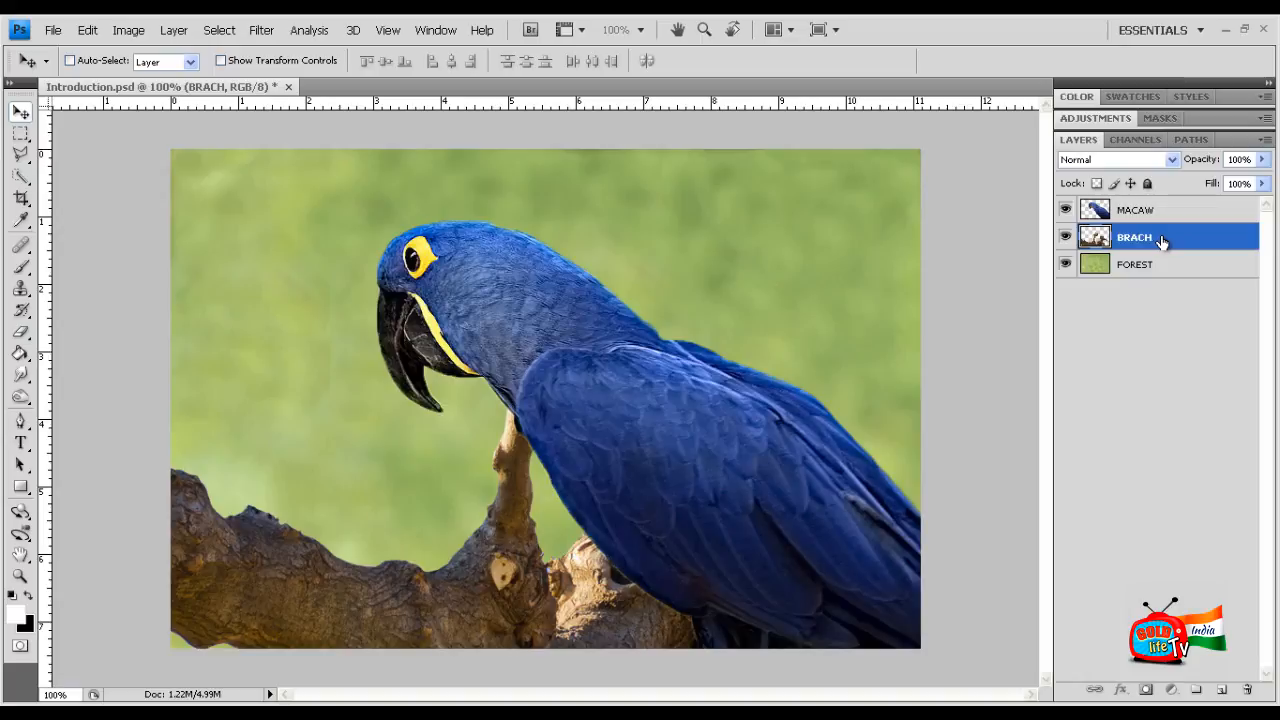
{"action": "left_click_drag", "start_coordinate": [1160, 242], "coordinate": [1151, 203]}
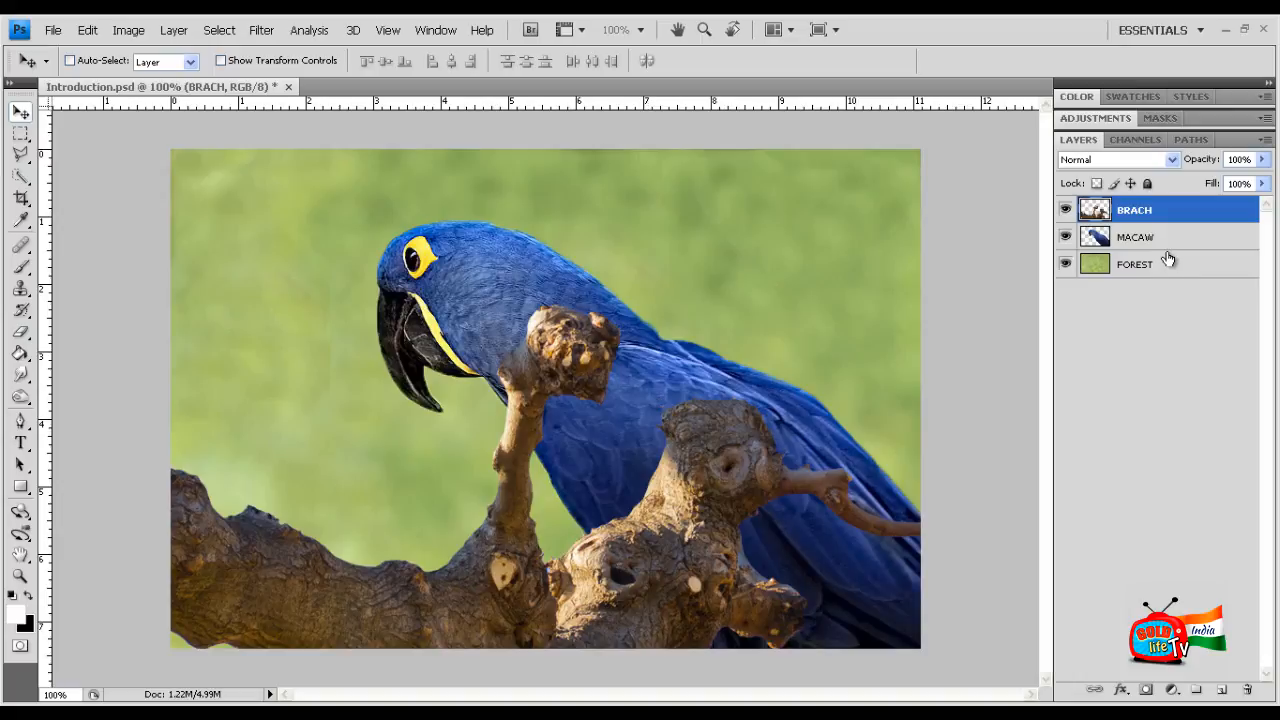
{"action": "left_click_drag", "start_coordinate": [1166, 253], "coordinate": [1155, 203]}
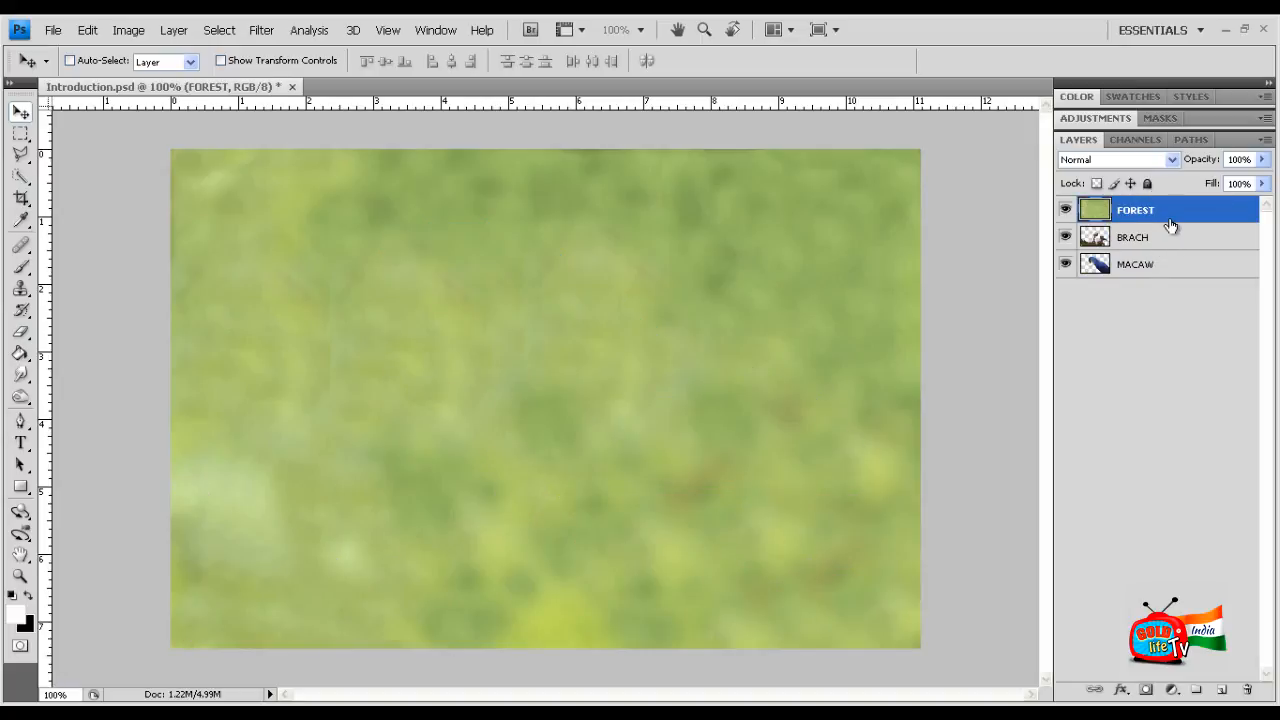
{"action": "left_click_drag", "start_coordinate": [1166, 220], "coordinate": [1170, 284]}
{"action": "mouse_move", "coordinate": [1131, 236]}
{"action": "left_mouse_down"}
{"action": "mouse_move", "coordinate": [1143, 217]}
{"action": "mouse_move", "coordinate": [1150, 232]}
{"action": "mouse_move", "coordinate": [1138, 228]}
{"action": "left_mouse_up"}
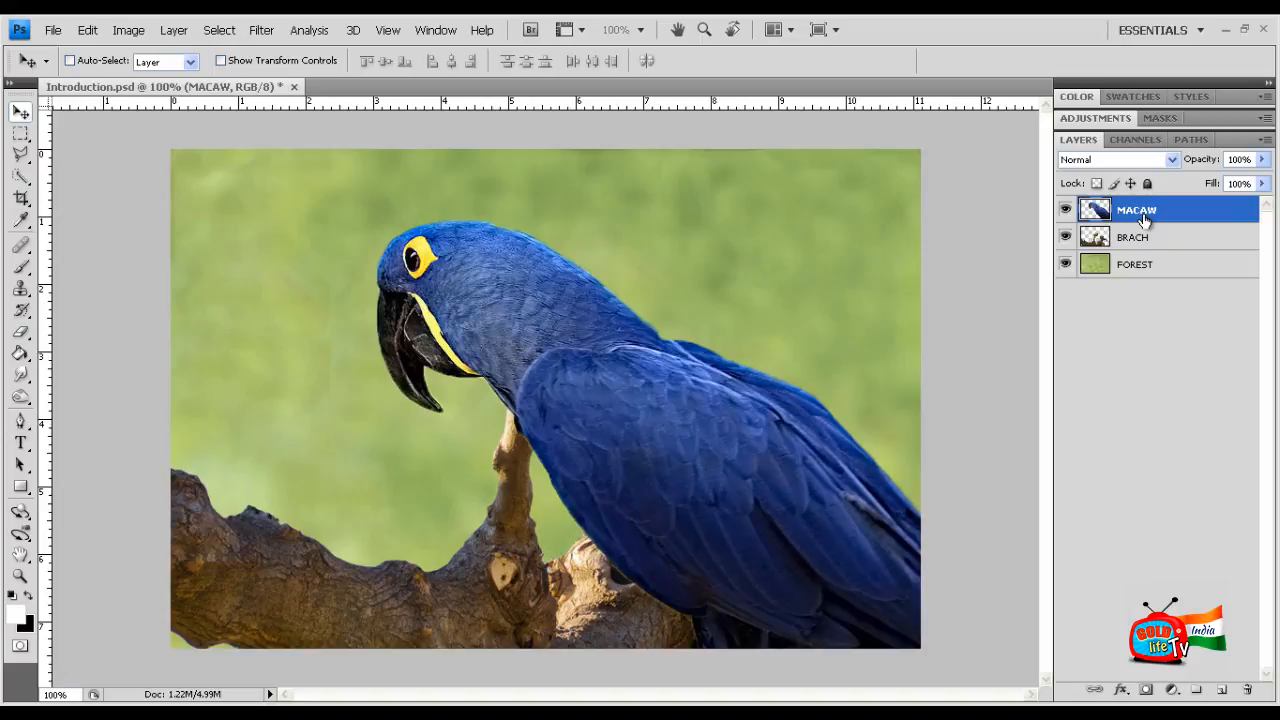
Step: Move the FOREST layer to the top of the stack and return it to the bottom below BRACH
{"action": "left_click", "coordinate": [1158, 242]}
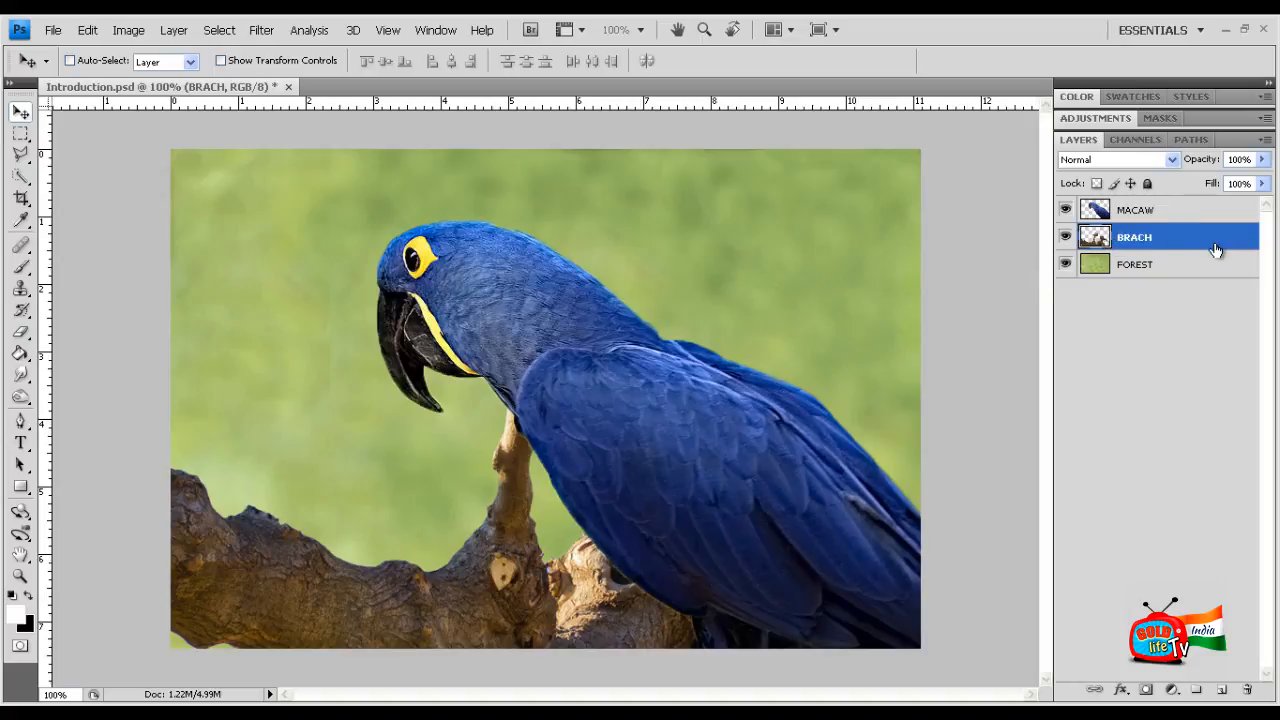
{"action": "left_click", "coordinate": [1160, 265]}
{"action": "left_click_drag", "start_coordinate": [1201, 264], "coordinate": [1190, 200]}
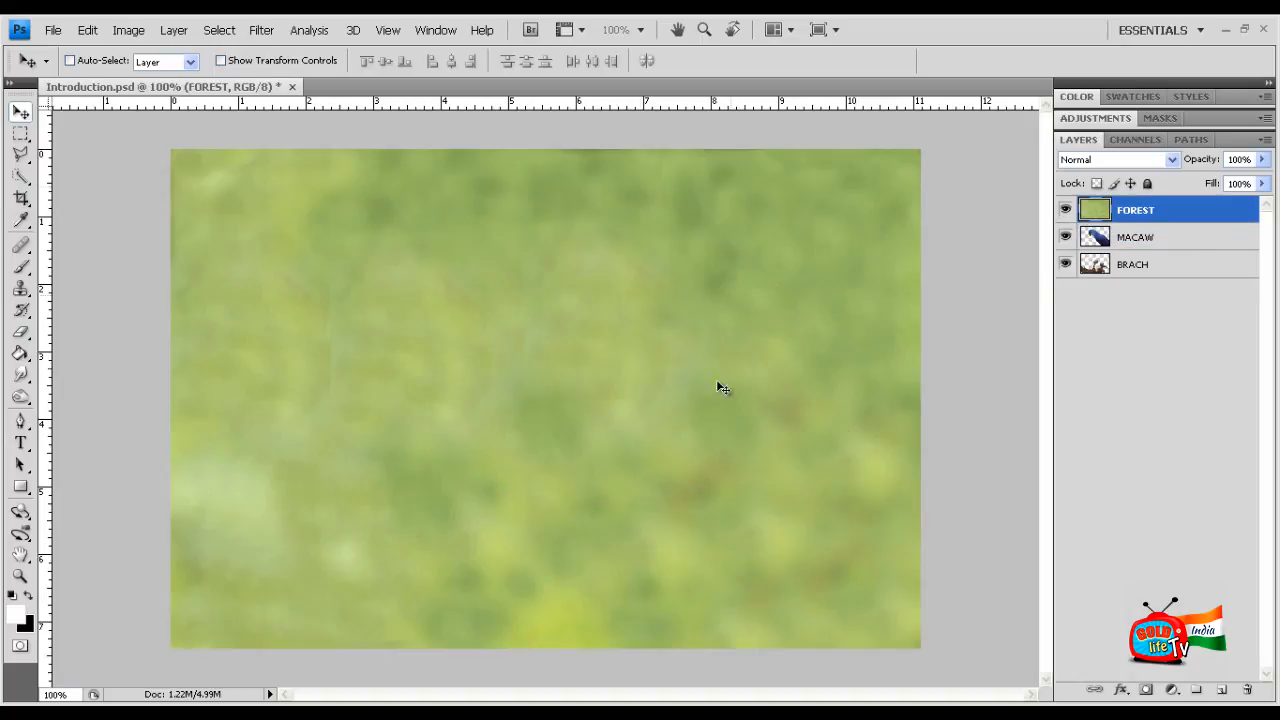
{"action": "left_click_drag", "start_coordinate": [1176, 206], "coordinate": [1172, 277]}
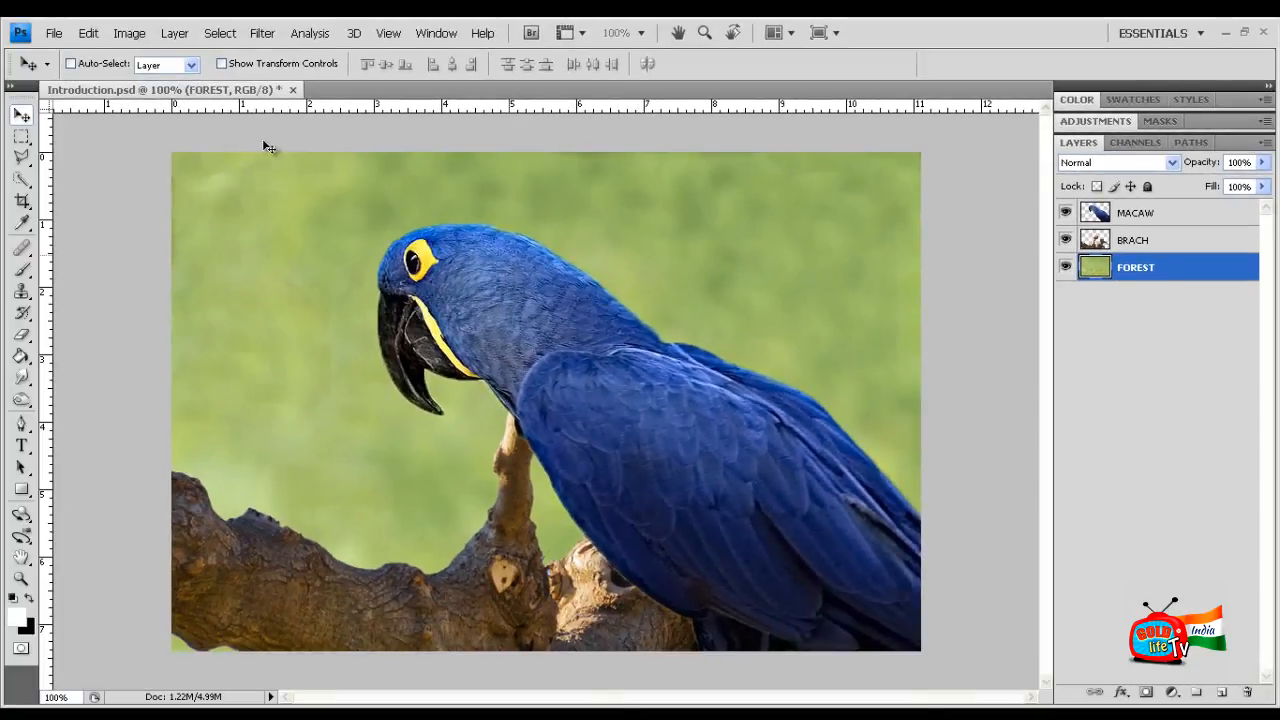
{"action": "left_click", "coordinate": [54, 33]}
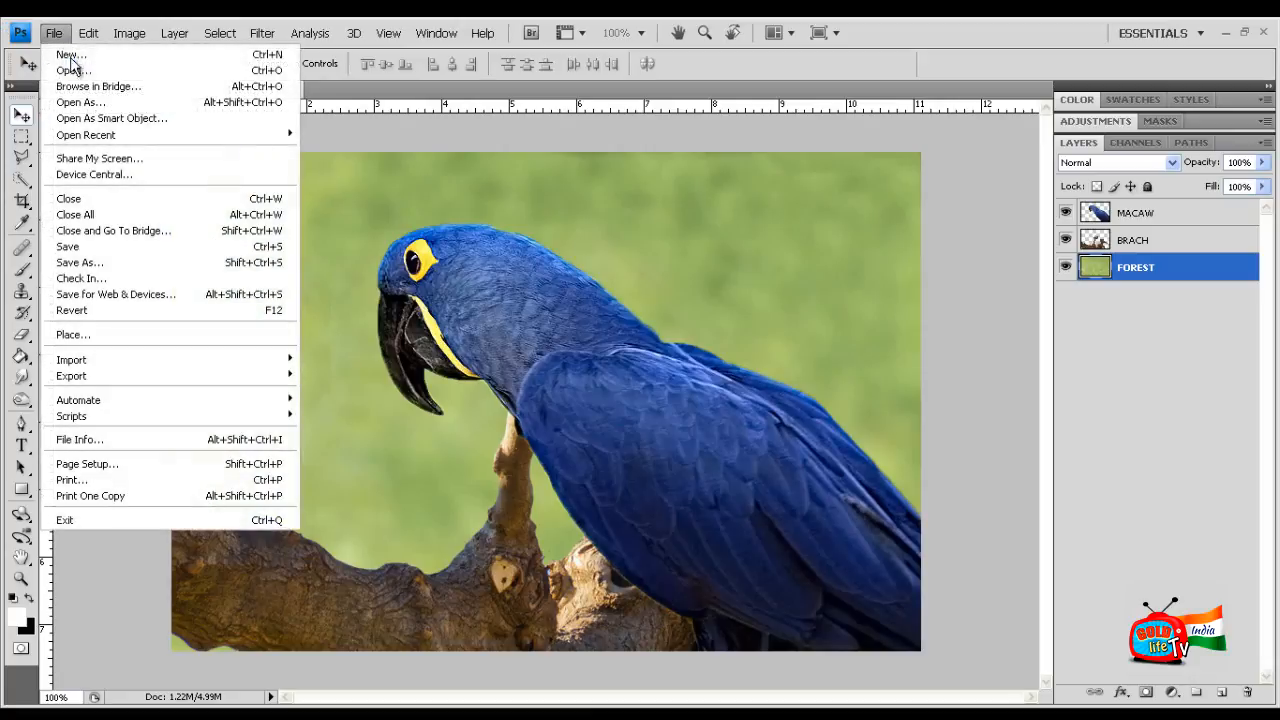
{"action": "mouse_move", "coordinate": [87, 36]}
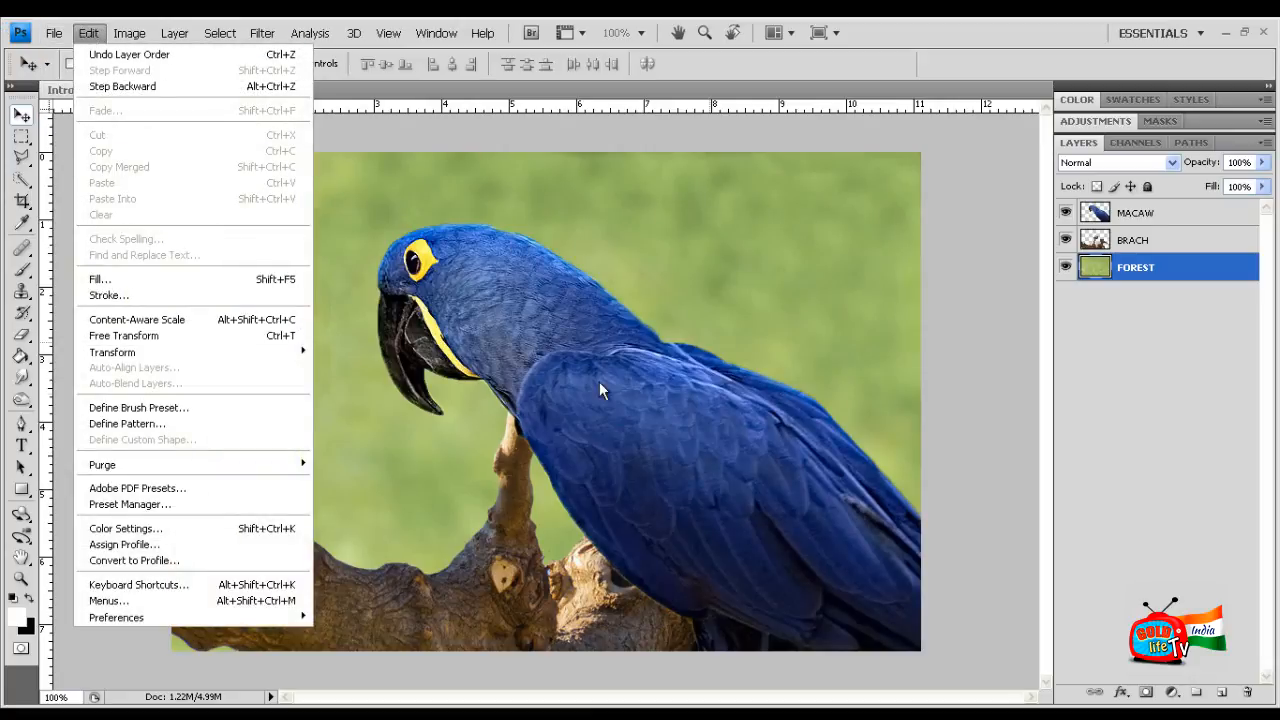
{"action": "left_click", "coordinate": [766, 323]}
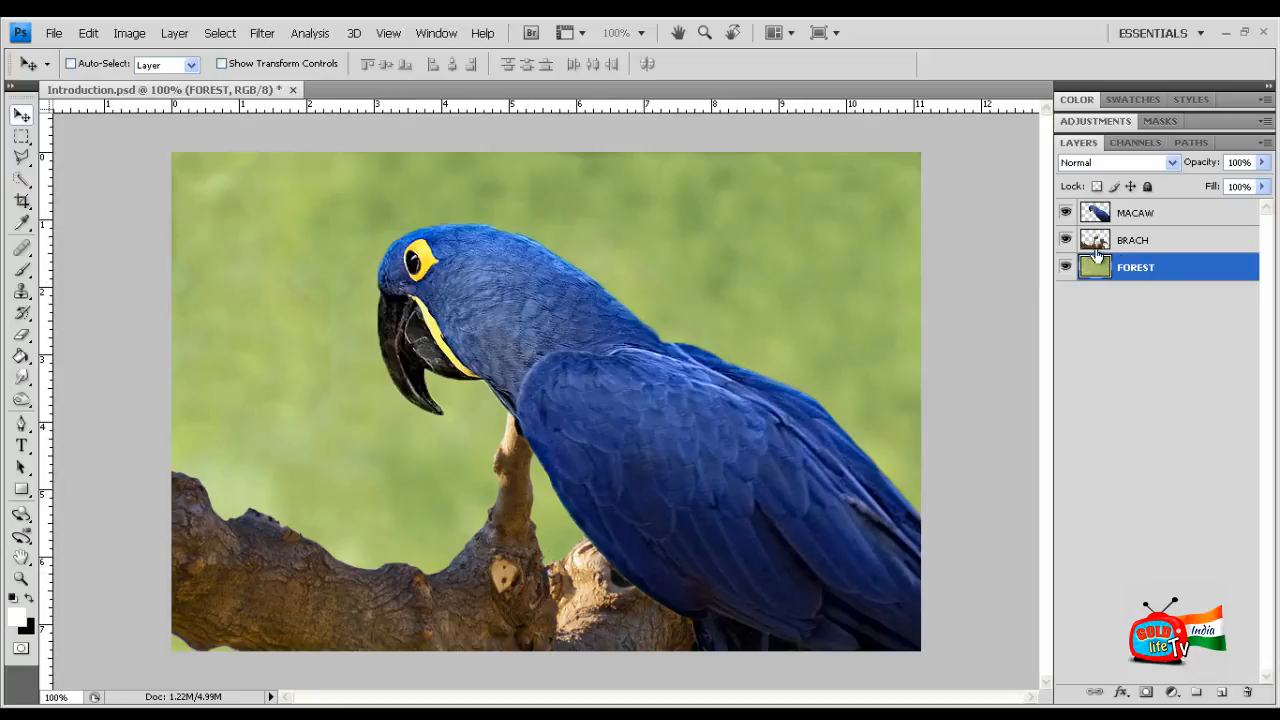
Step: Request deletion of the BRACH layer and decline it
{"action": "left_click", "coordinate": [1134, 246]}
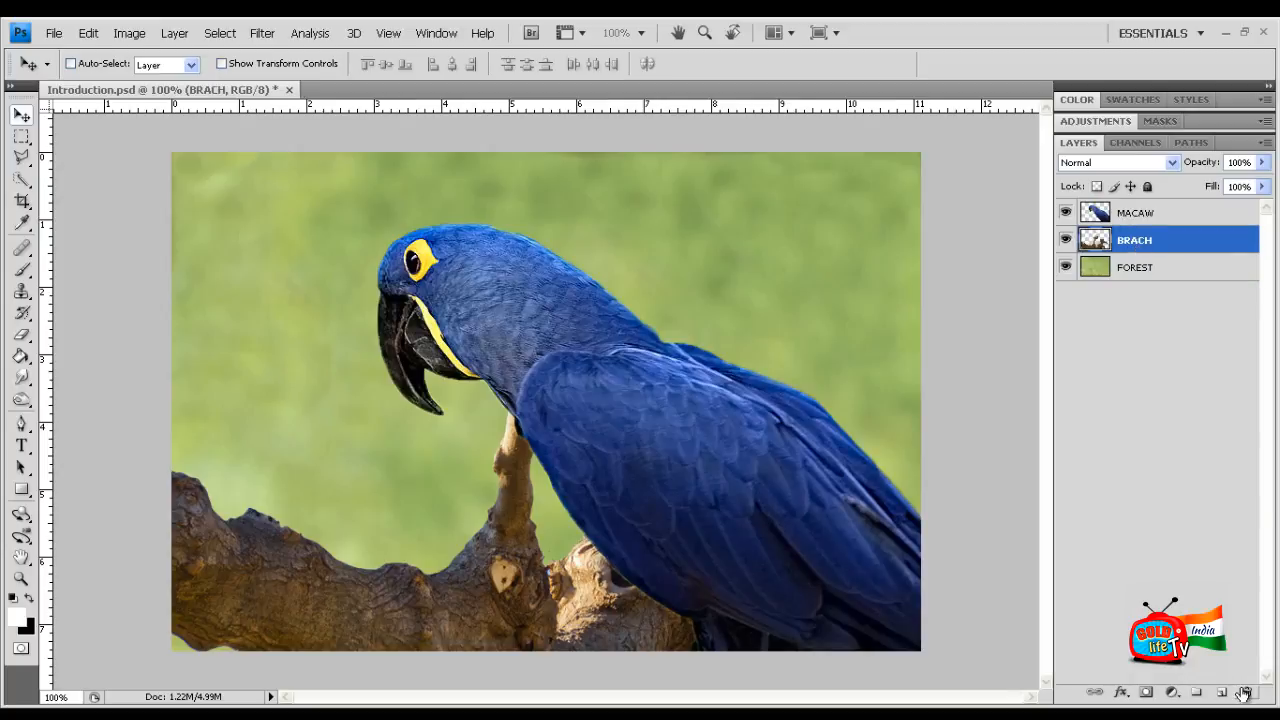
{"action": "left_click", "coordinate": [1245, 694]}
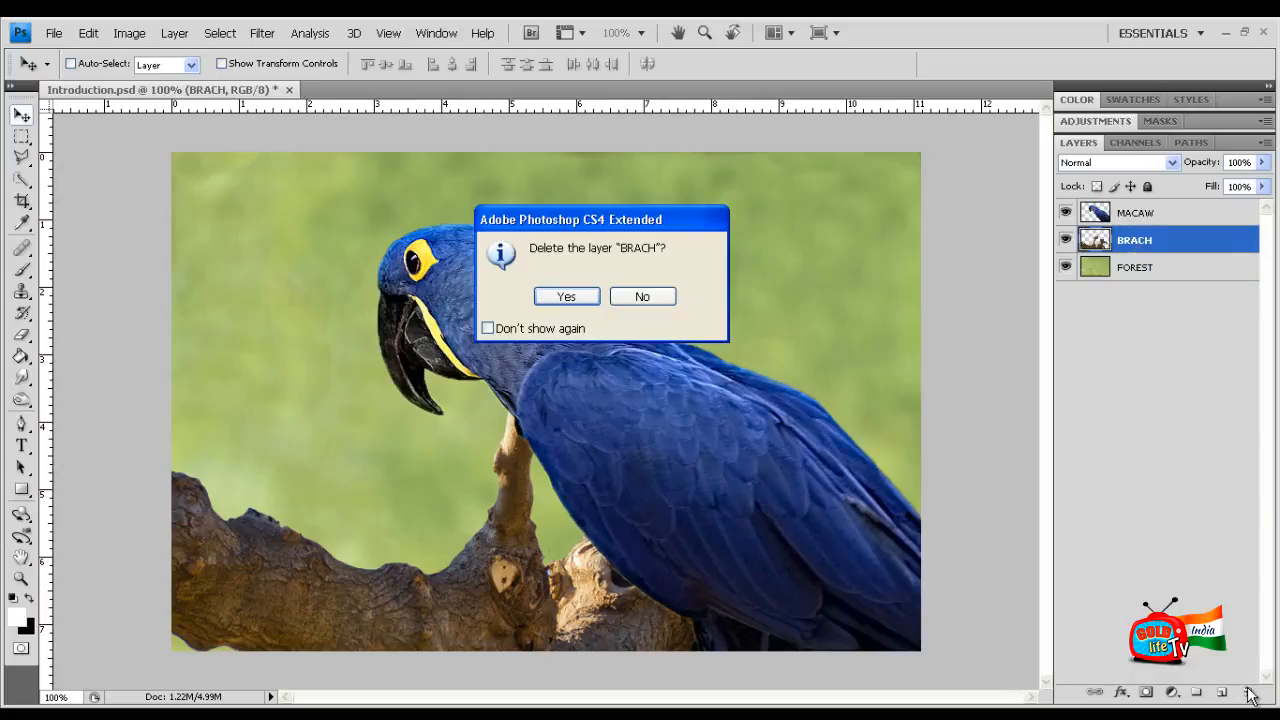
{"action": "left_click", "coordinate": [645, 298]}
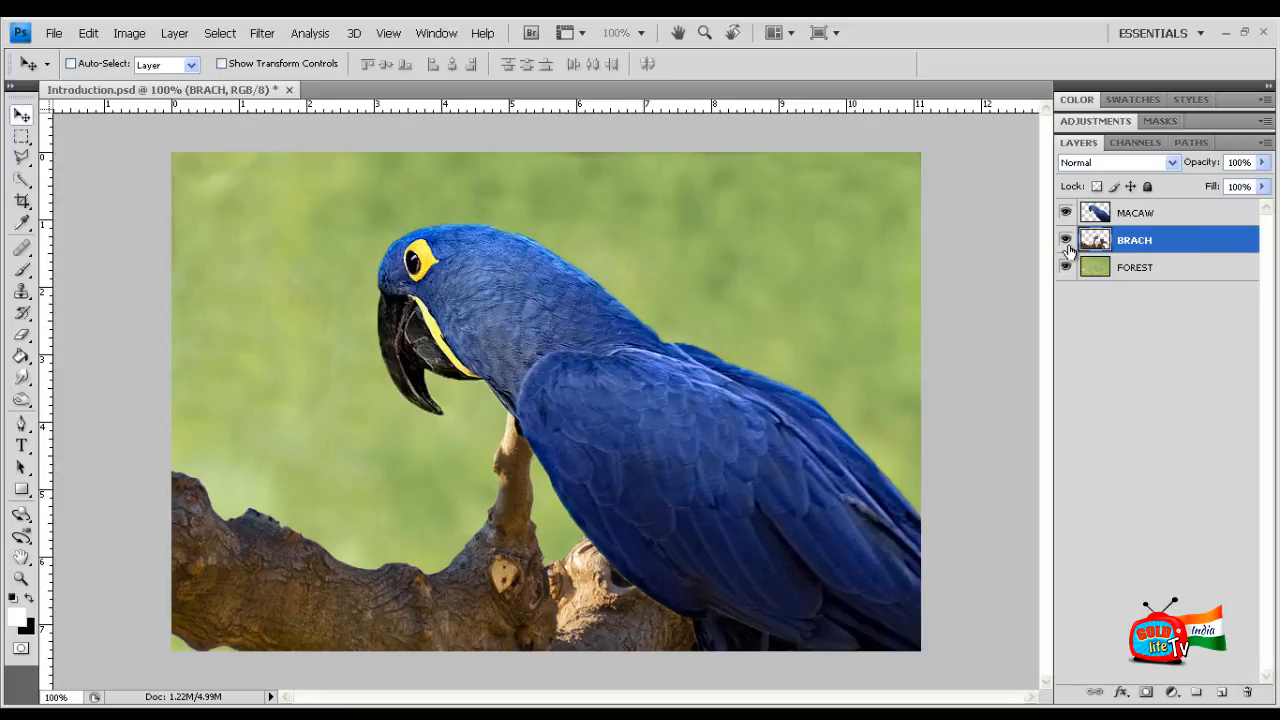
Step: Hide the BRACH and FOREST layers, and select the MACAW layer
{"action": "left_click", "coordinate": [1066, 242]}
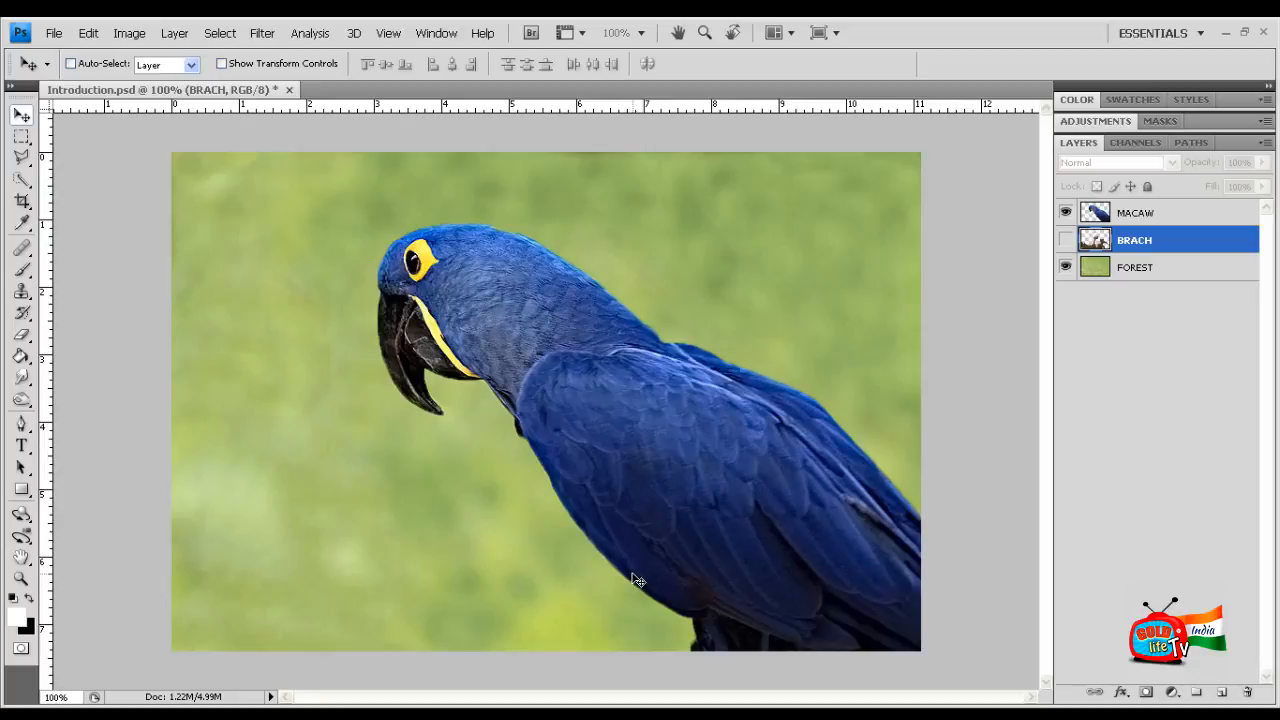
{"action": "left_click", "coordinate": [1066, 267]}
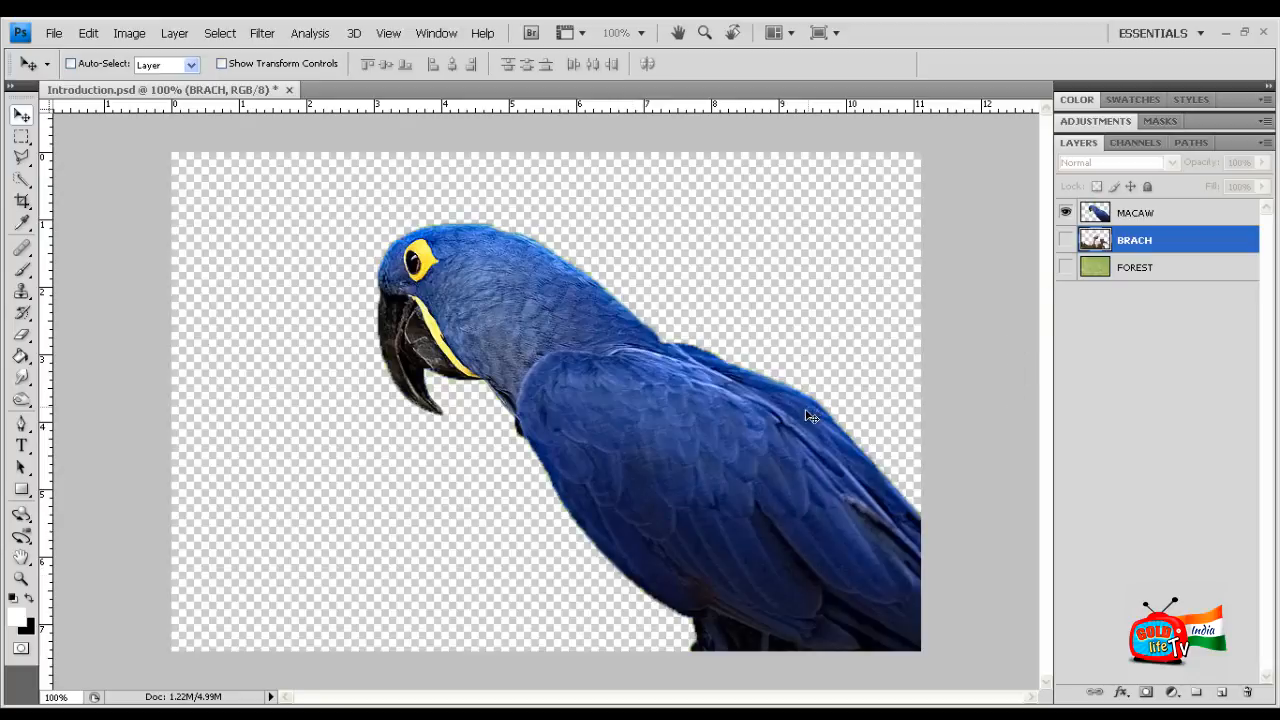
{"action": "left_click", "coordinate": [1145, 220]}
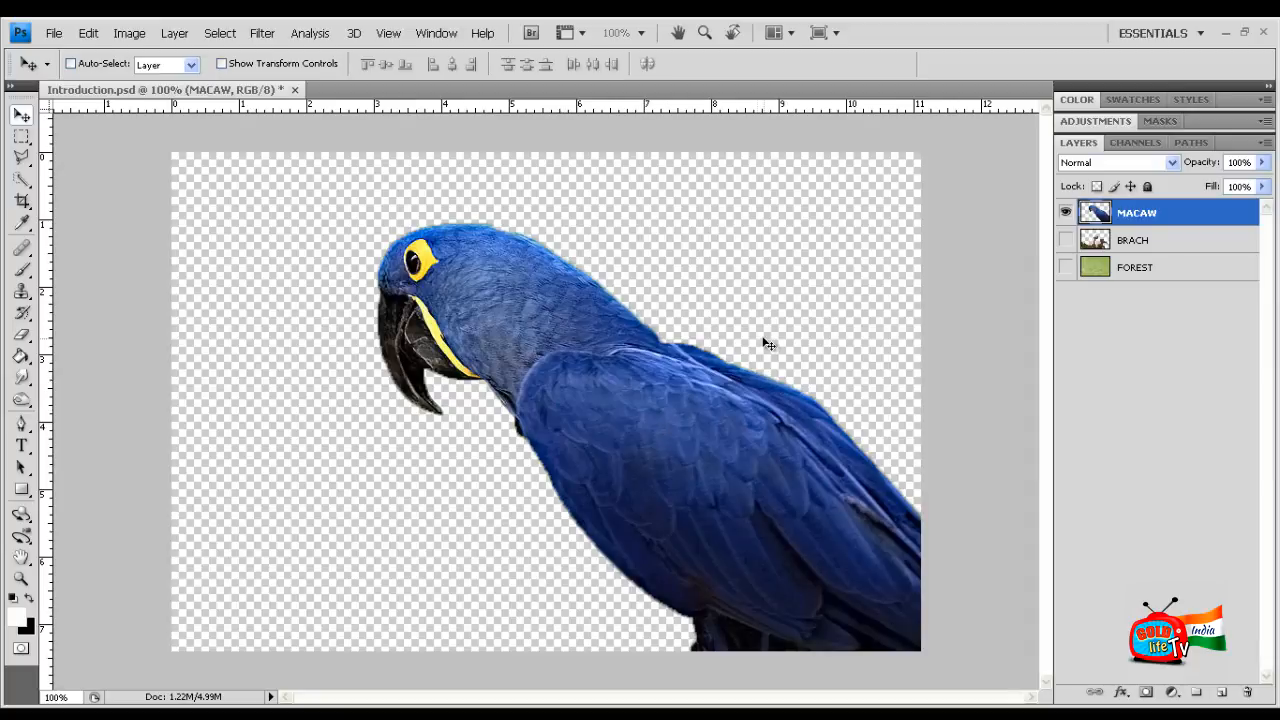
Step: Magnify the macaw to examine its beak and feather edges up close, and return the view to 100%
{"action": "key", "text": "ctrl+plus"}
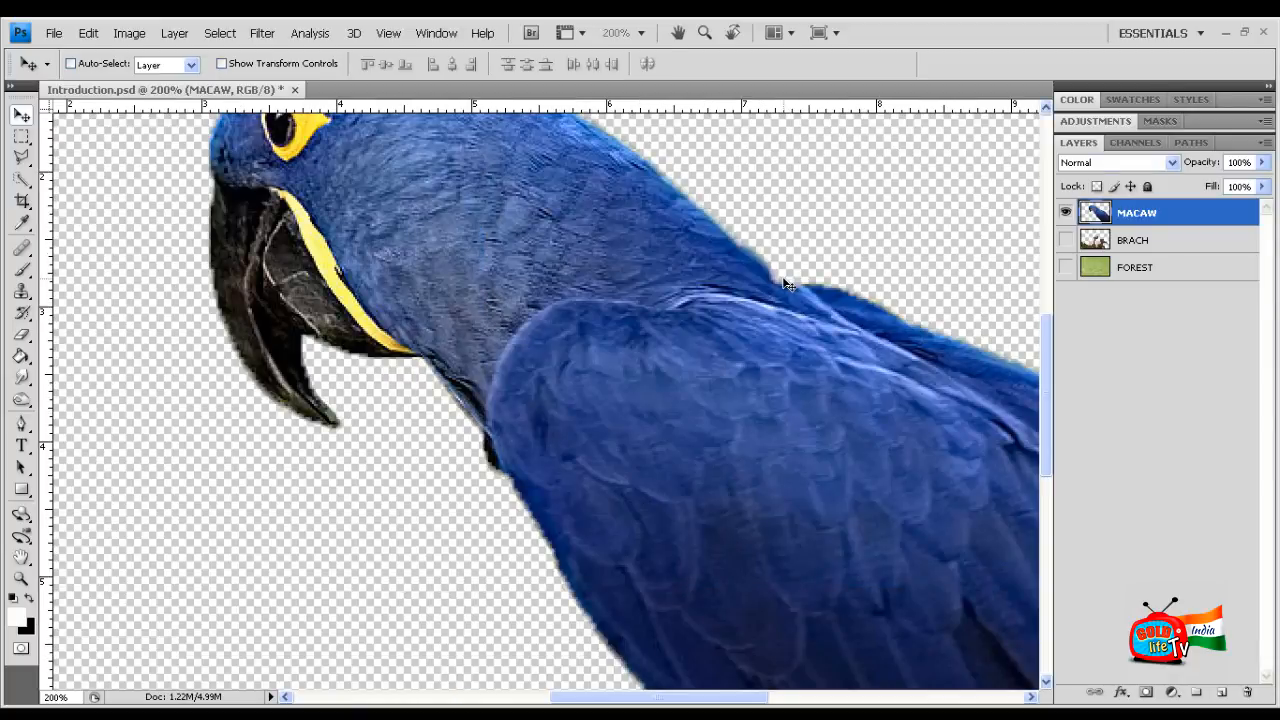
{"action": "left_click_drag", "start_coordinate": [695, 697], "coordinate": [615, 697]}
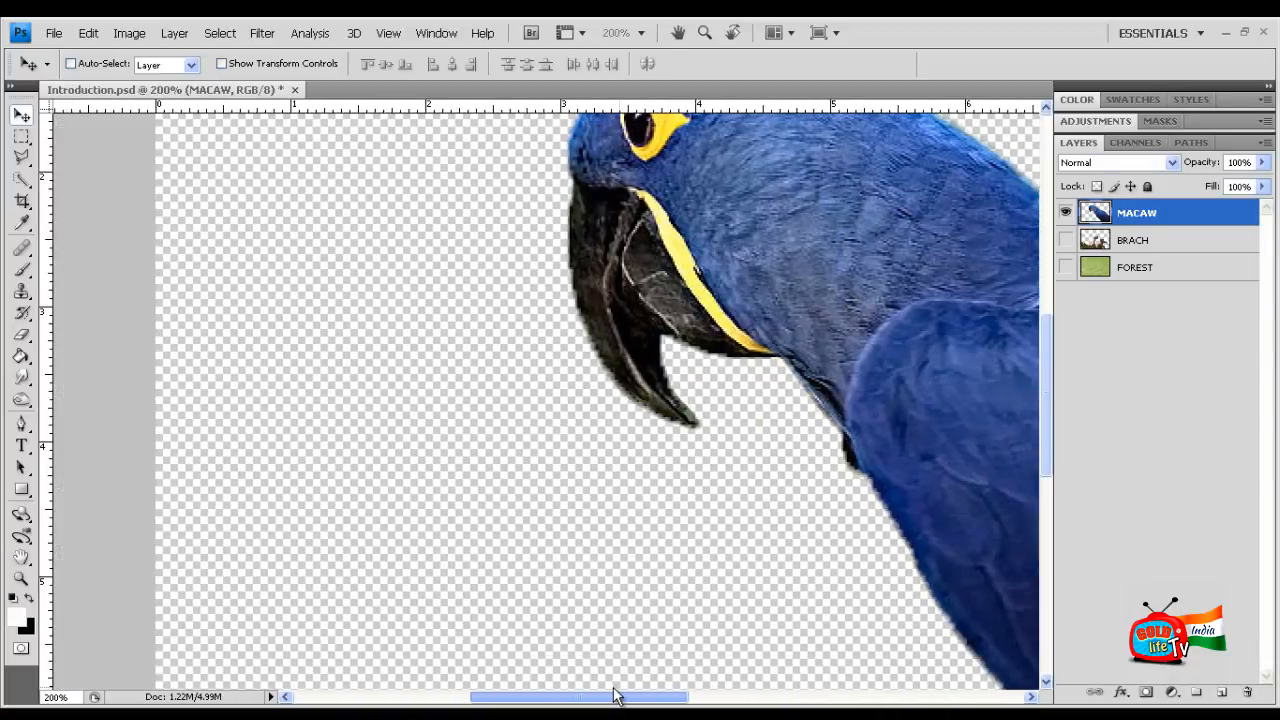
{"action": "key", "text": "ctrl+plus"}
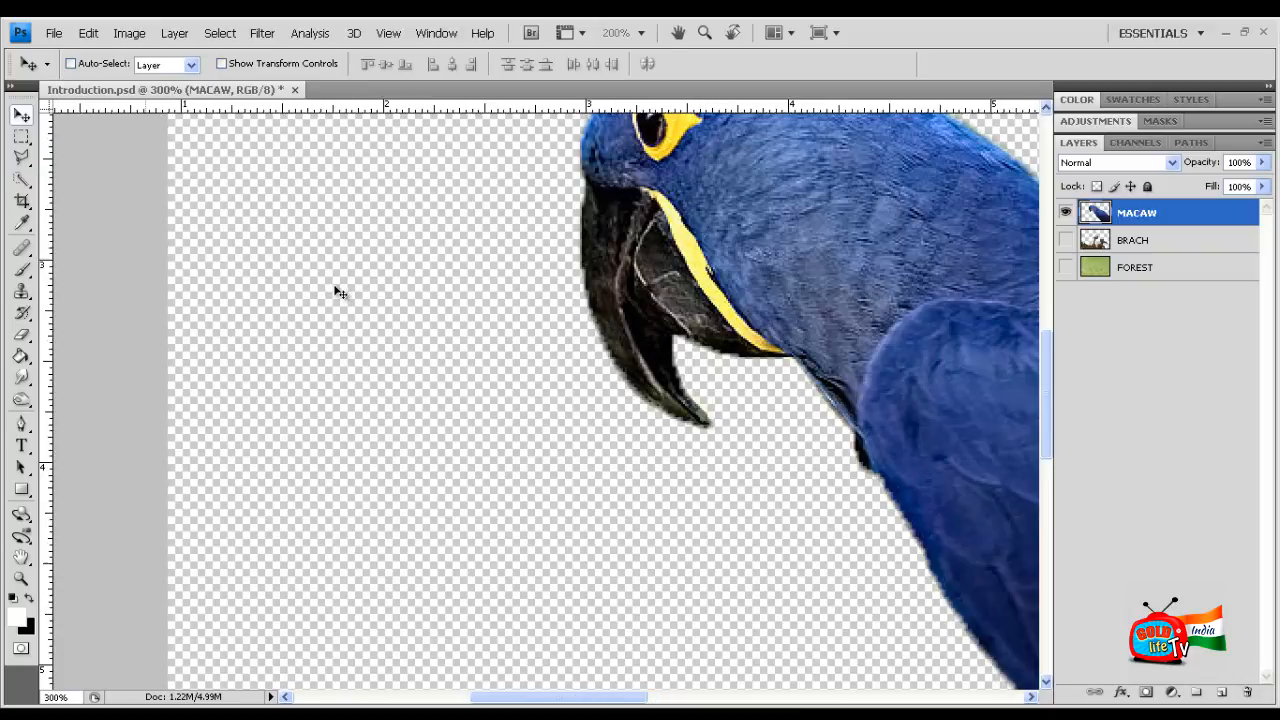
{"action": "key", "text": "ctrl+plus"}
{"action": "key", "text": "ctrl+plus"}
{"action": "key", "text": "ctrl+minus"}
{"action": "key", "text": "ctrl+minus"}
{"action": "key", "text": "ctrl+minus"}
{"action": "key", "text": "ctrl+minus"}
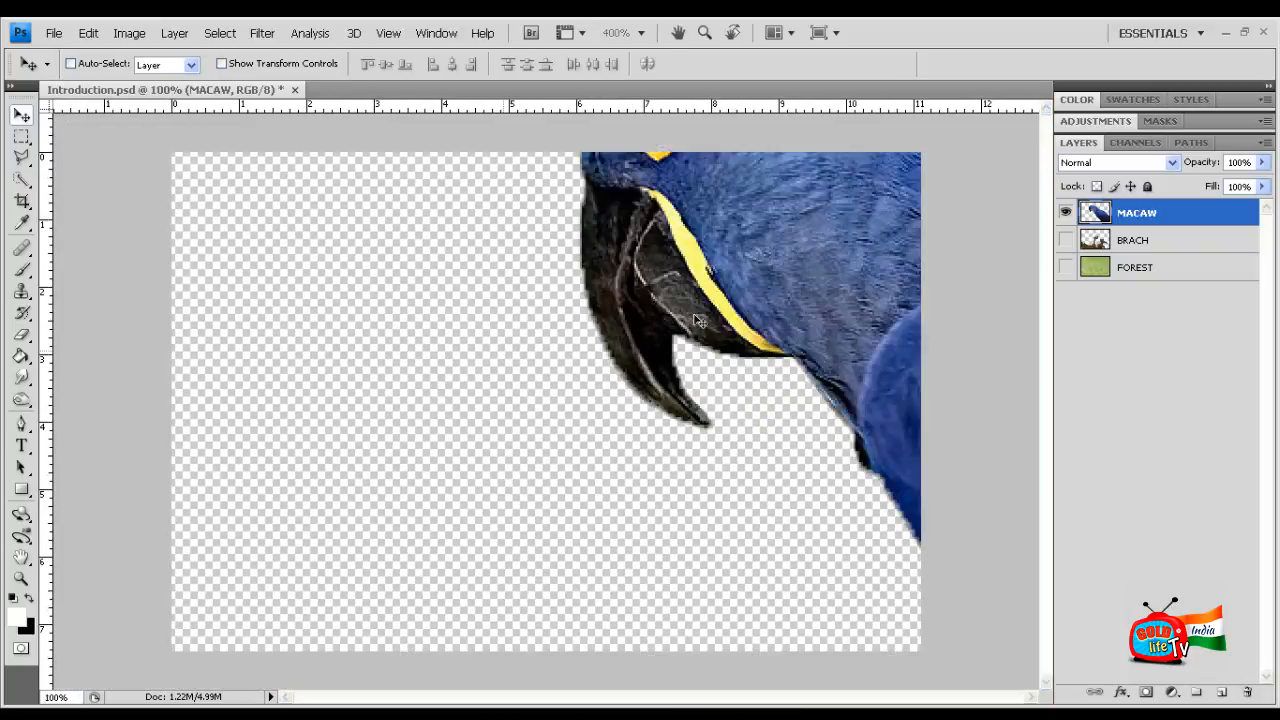
{"action": "key", "text": "ctrl+minus"}
{"action": "key", "text": "ctrl+plus"}
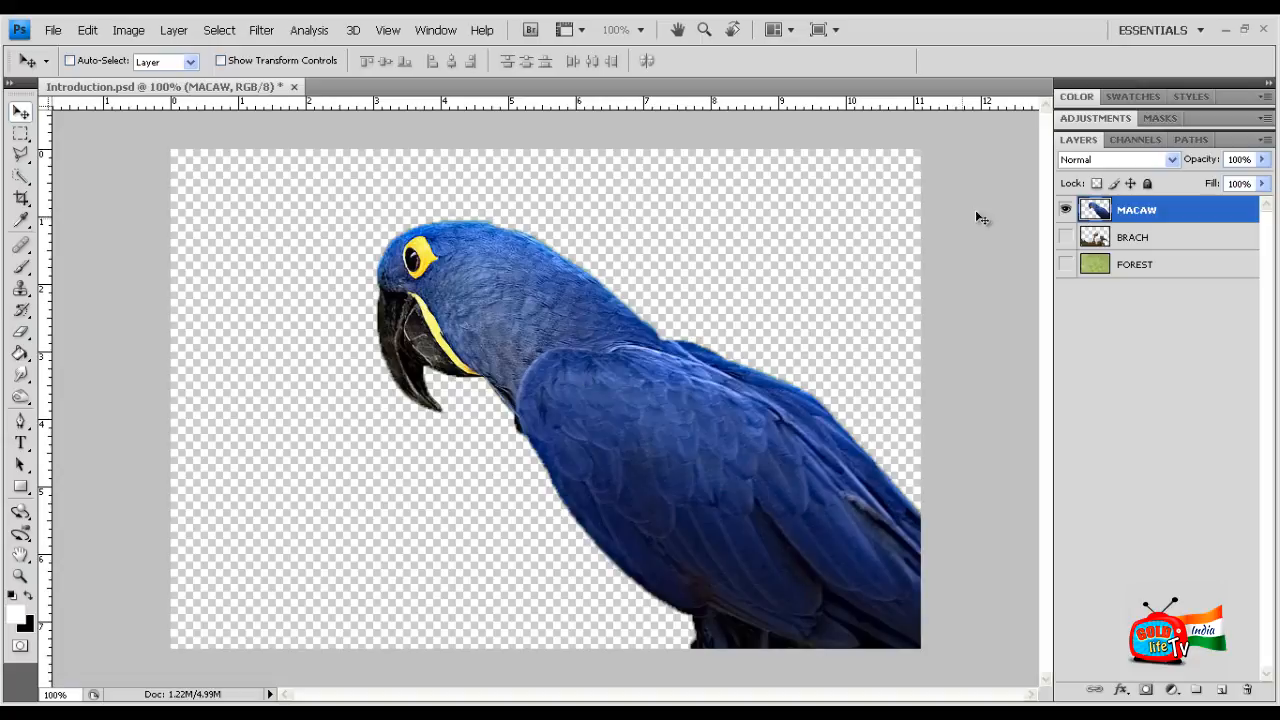
Step: Load the MACAW layer's outline as a selection and clear the selection
{"action": "left_click", "coordinate": [1101, 213], "text": "ctrl"}
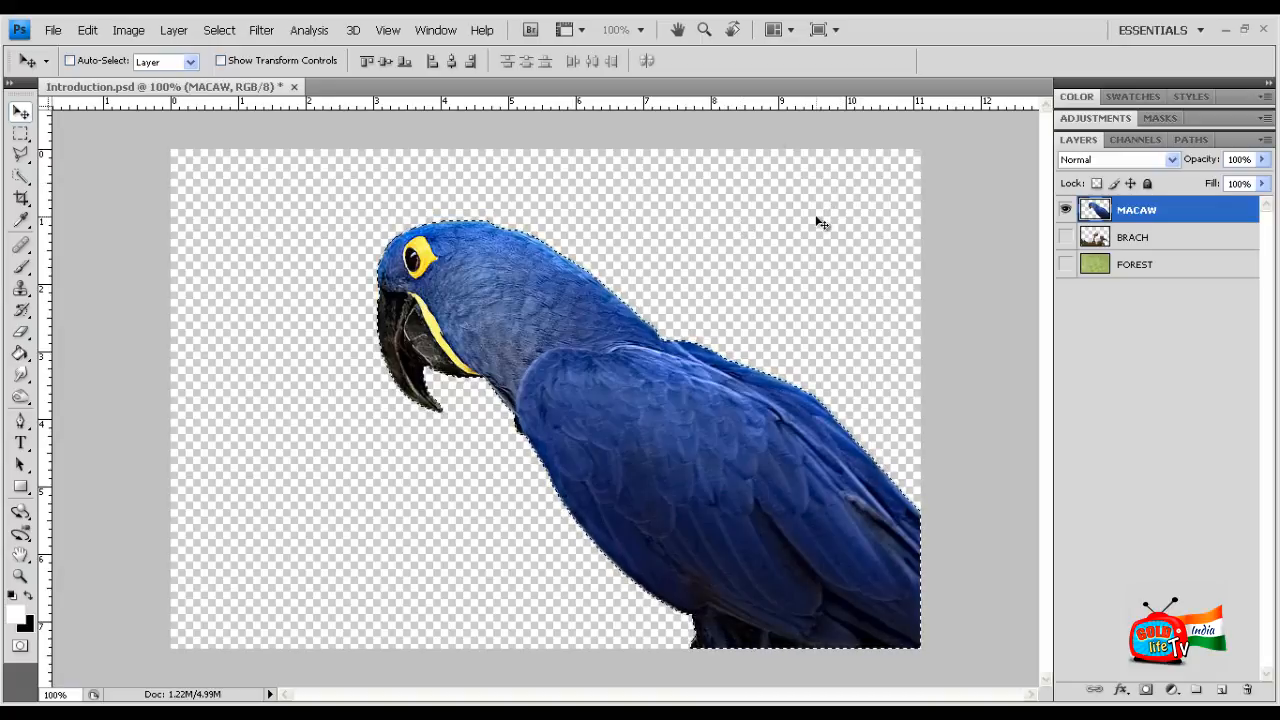
{"action": "key", "text": "ctrl+d"}
Step: Hide the MACAW layer, view the BRACH layer on its own, and leave only the FOREST layer visible
{"action": "left_click", "coordinate": [1064, 211]}
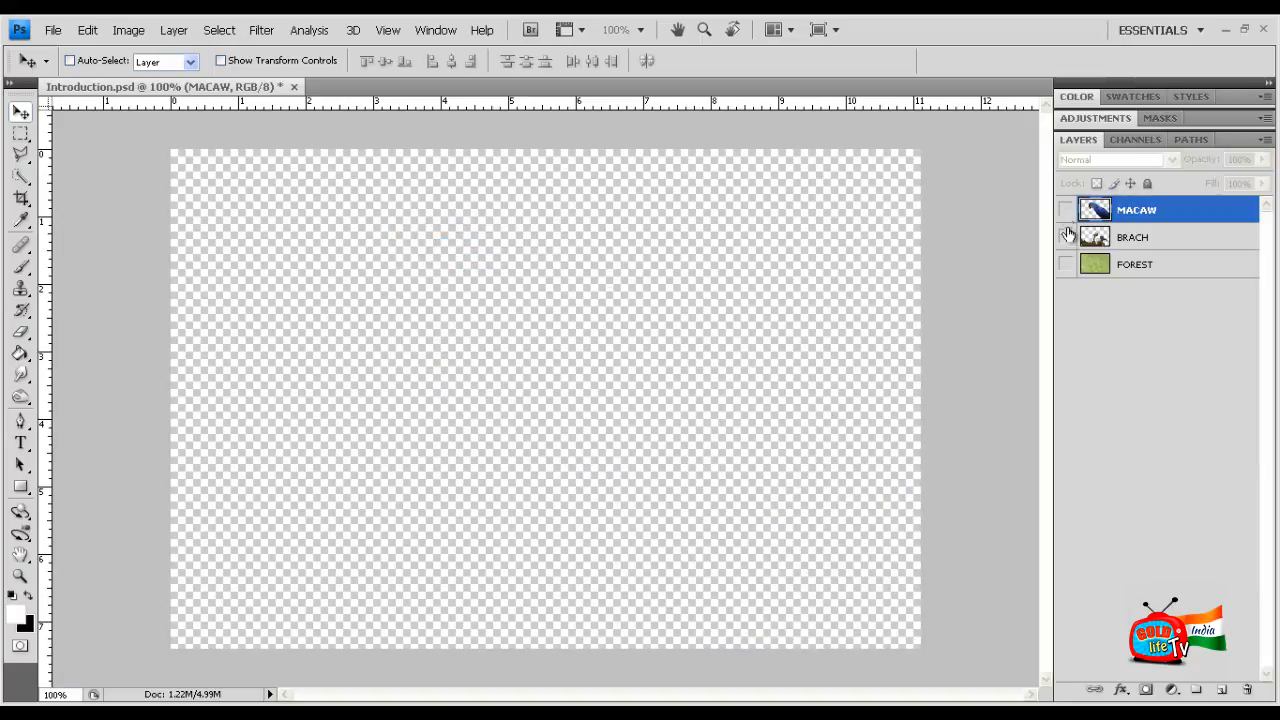
{"action": "left_click", "coordinate": [1065, 237]}
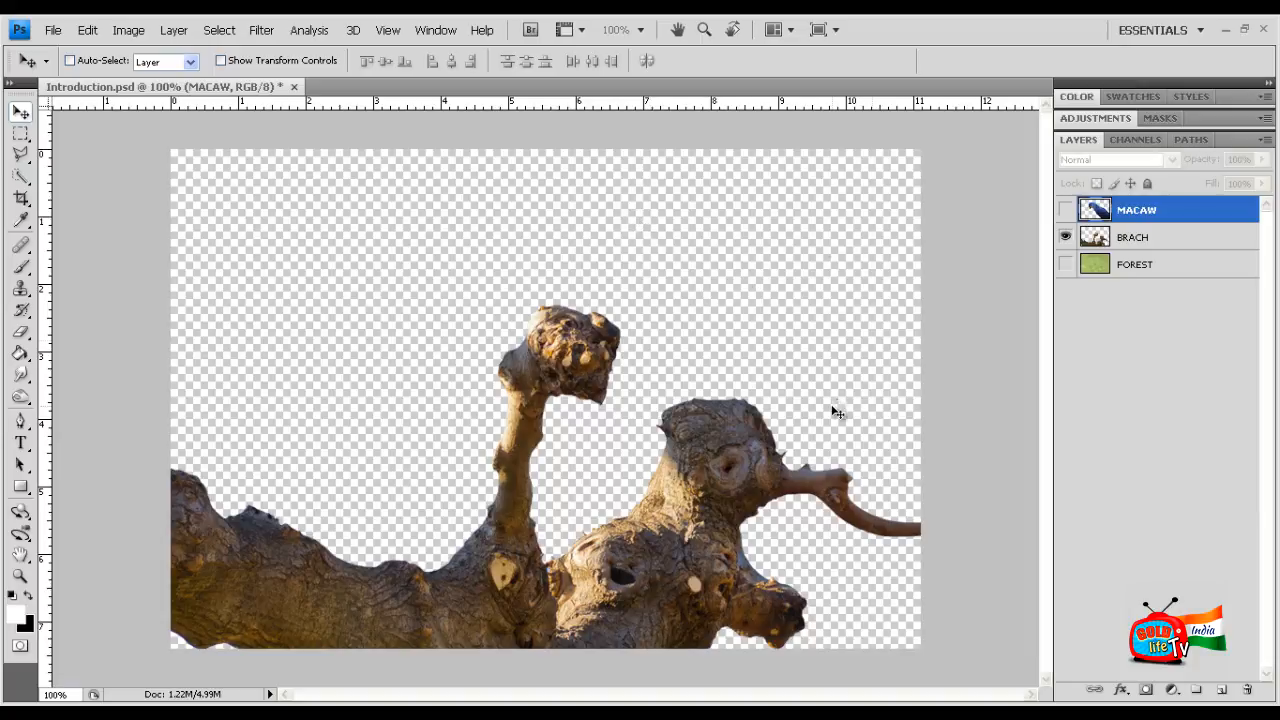
{"action": "left_click", "coordinate": [1065, 237]}
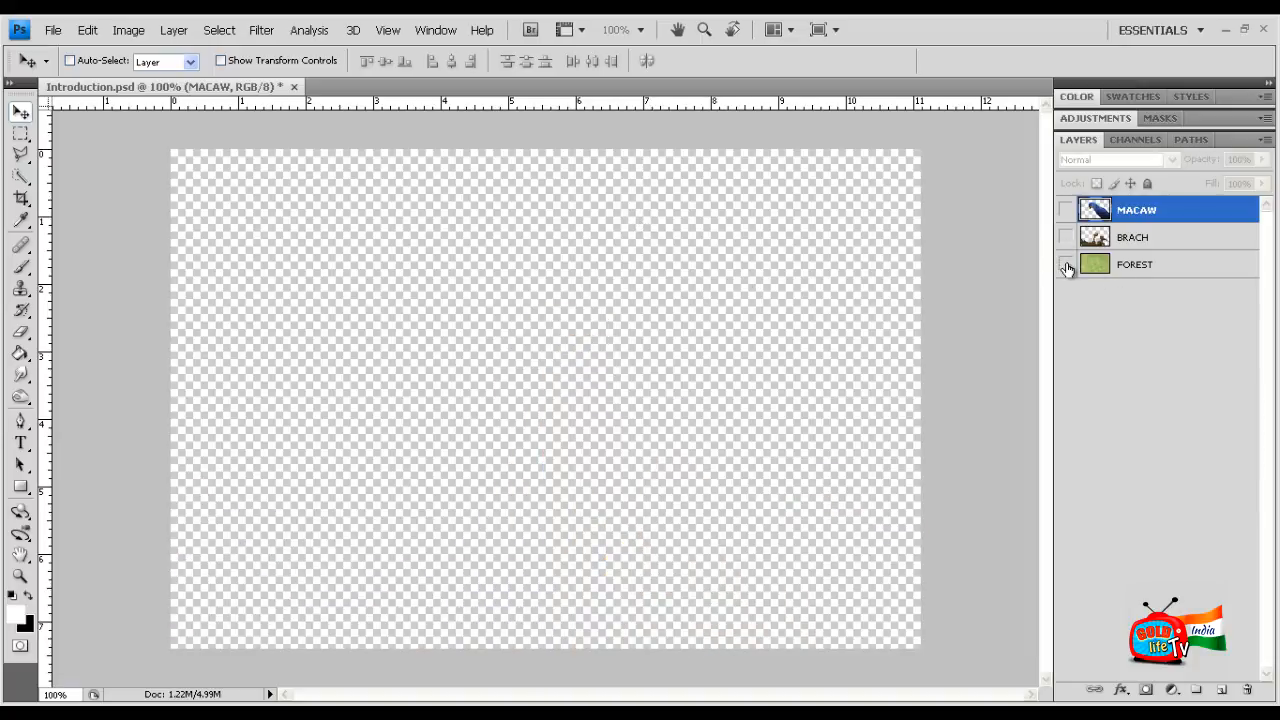
{"action": "left_click", "coordinate": [1066, 264]}
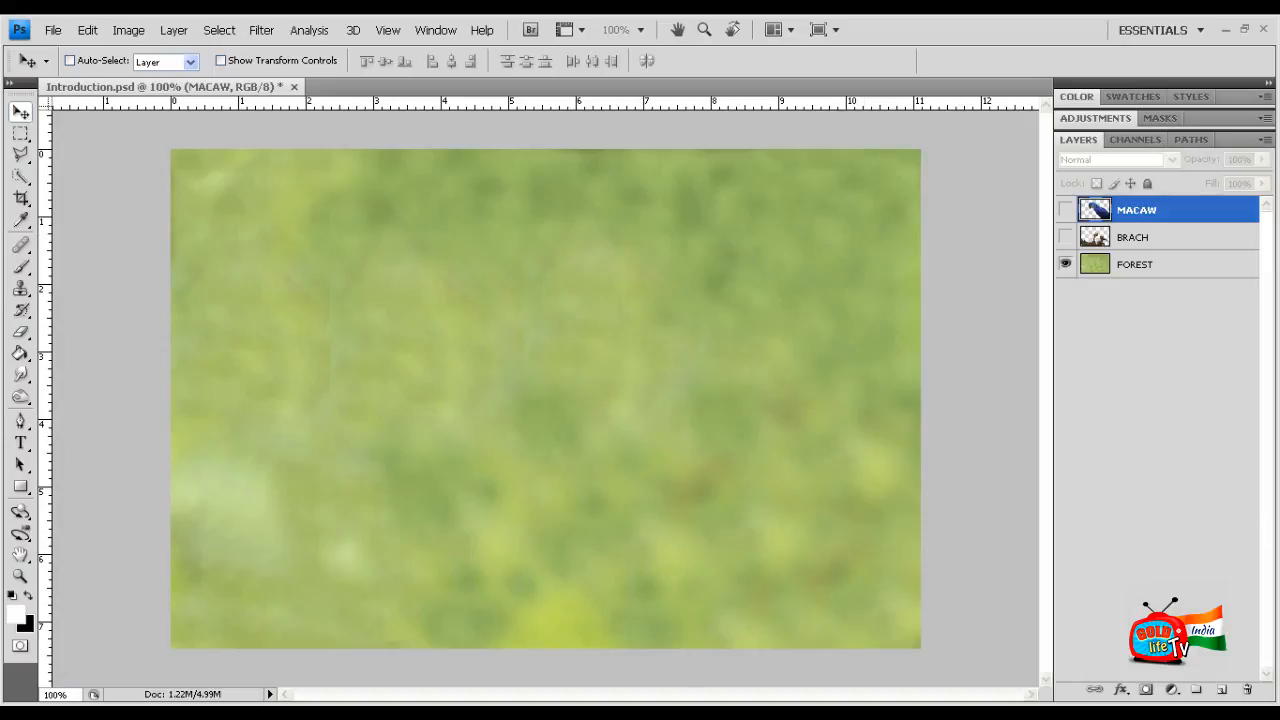
Step: Make the BRACH and MACAW layers visible over FOREST, keeping the stack order MACAW, BRACH, FOREST
{"action": "left_click", "coordinate": [1065, 237]}
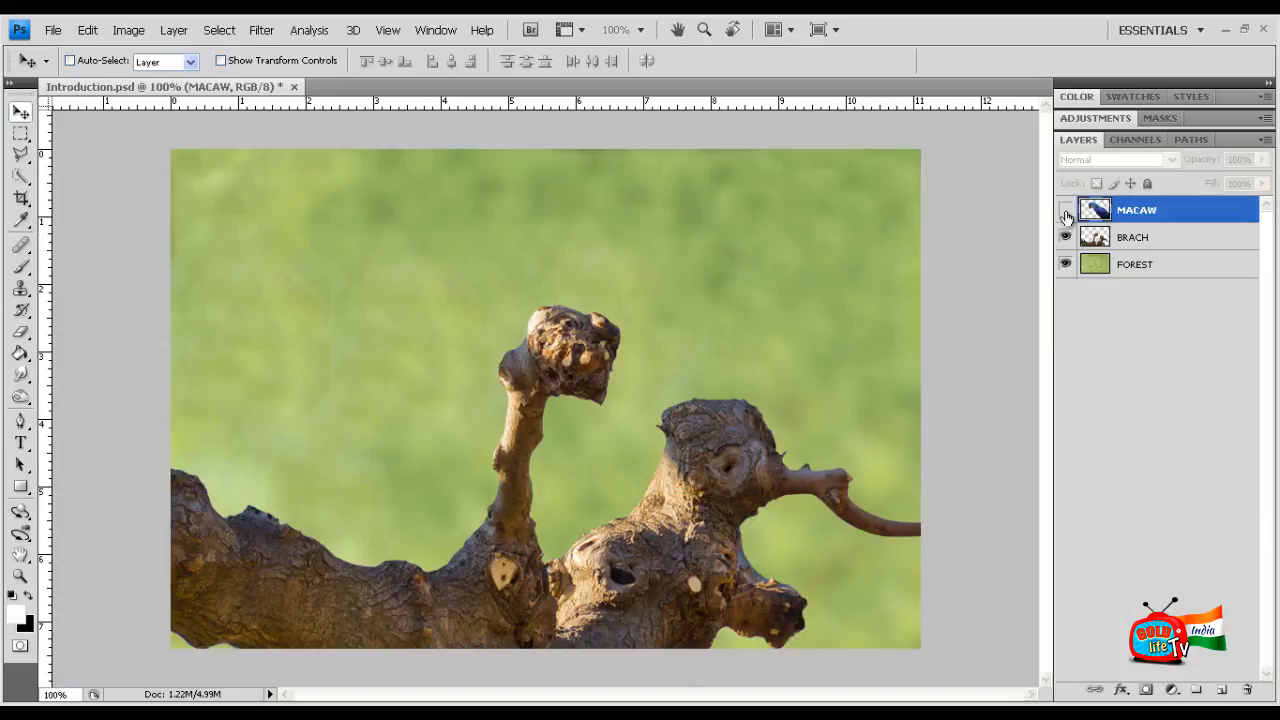
{"action": "left_click", "coordinate": [1065, 210]}
{"action": "left_click_drag", "start_coordinate": [1170, 264], "coordinate": [1201, 283]}
{"action": "left_click_drag", "start_coordinate": [1165, 237], "coordinate": [1147, 208]}
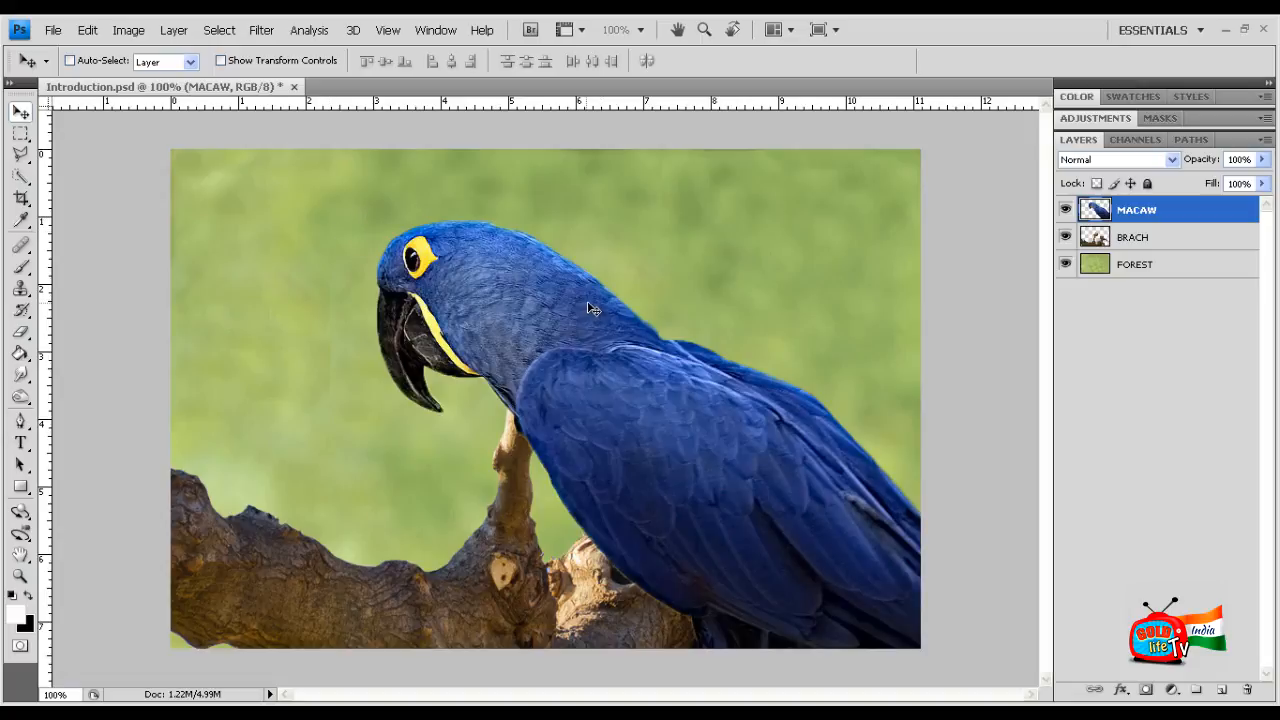
Step: Select the MACAW layer, try moving the parrot around the canvas, and undo the moves
{"action": "left_click", "coordinate": [1170, 240]}
{"action": "left_click", "coordinate": [1168, 266]}
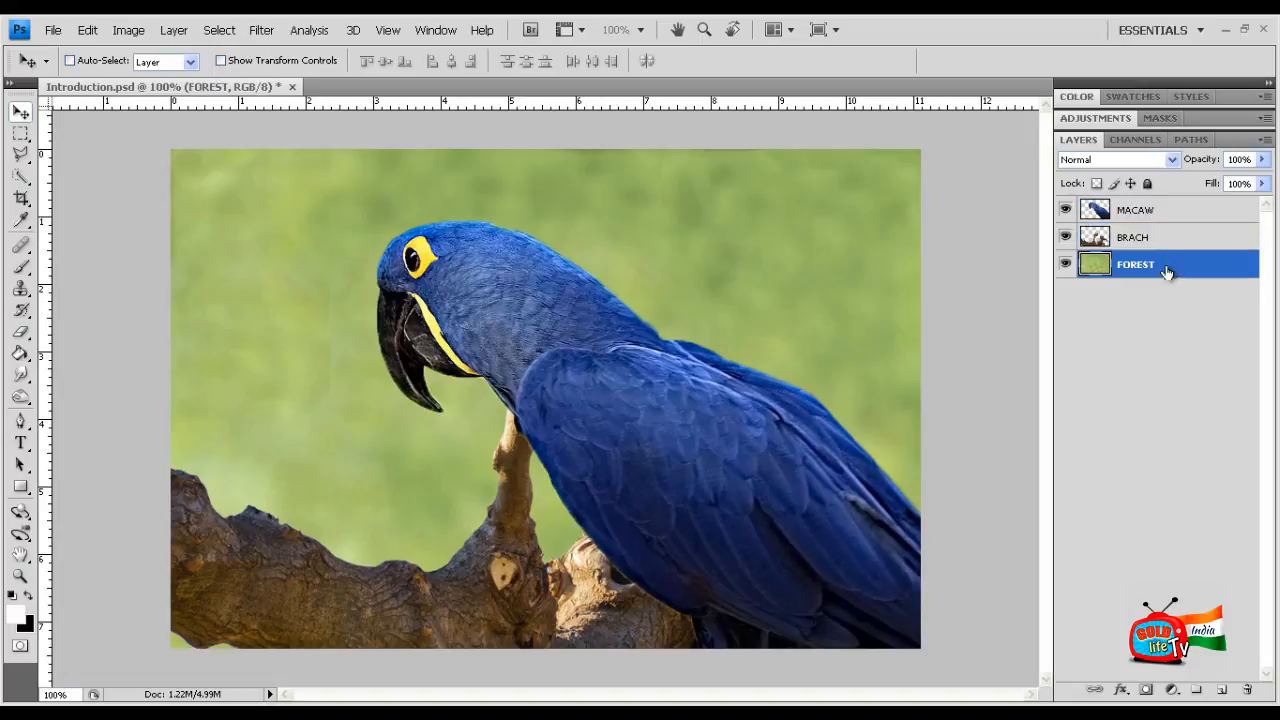
{"action": "left_click", "coordinate": [1163, 214]}
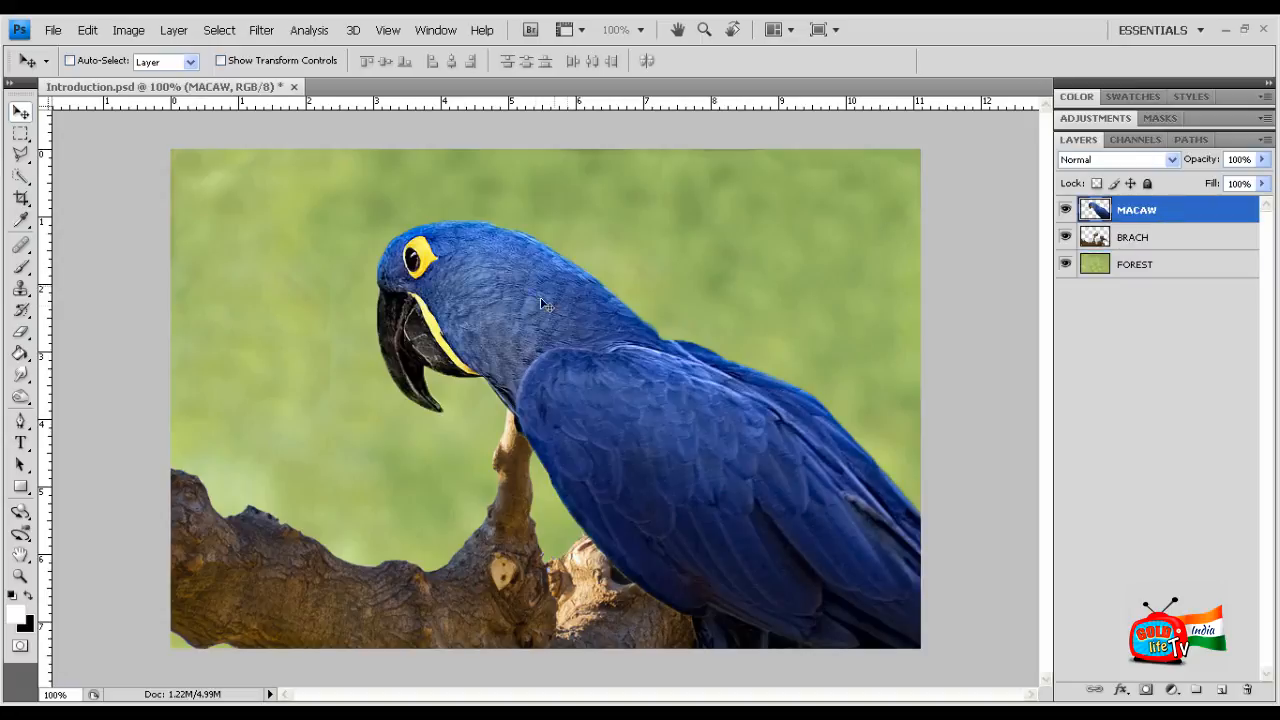
{"action": "left_click_drag", "start_coordinate": [541, 304], "coordinate": [401, 333]}
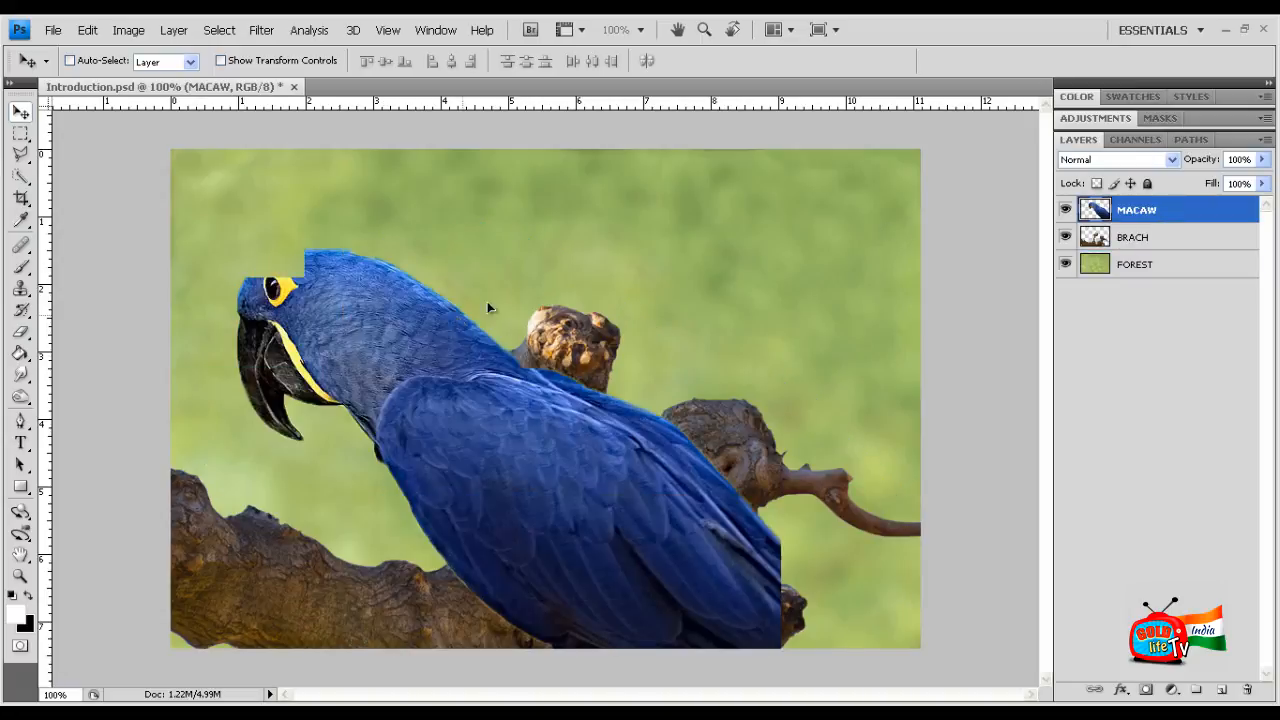
{"action": "left_click_drag", "start_coordinate": [488, 307], "coordinate": [621, 314]}
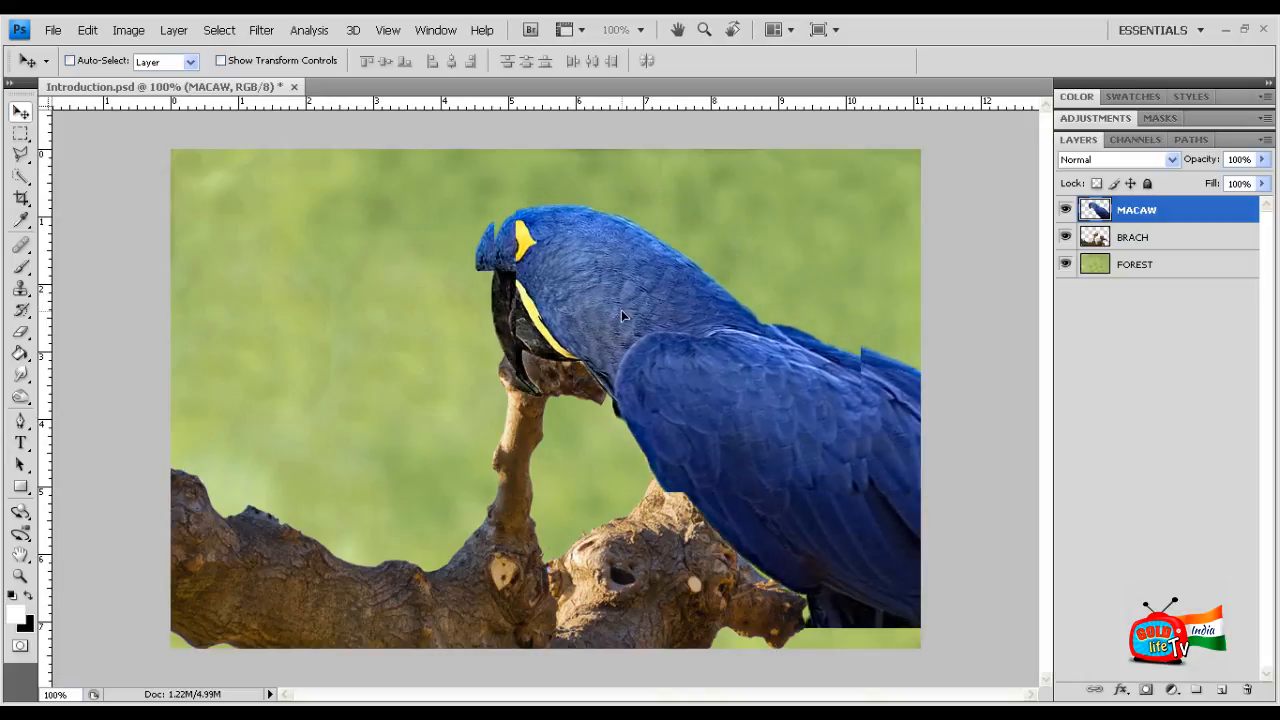
{"action": "key", "text": "ctrl+z"}
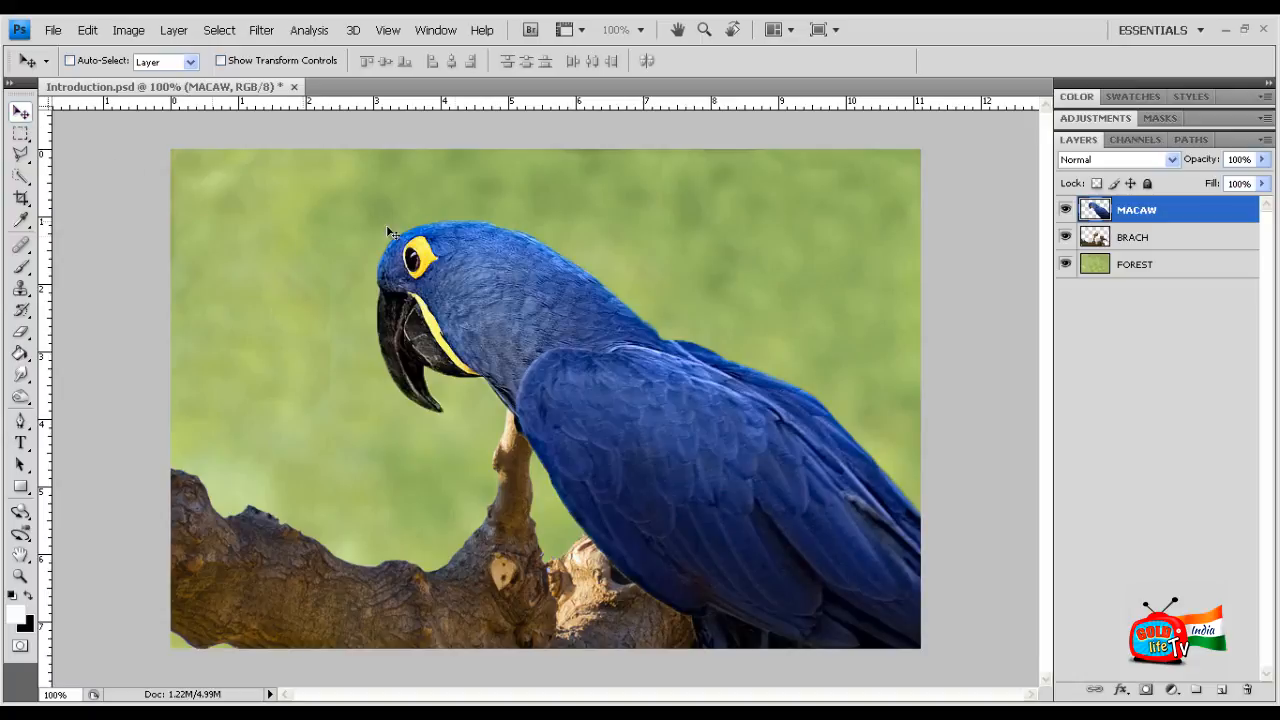
Step: Select the BRACH layer, try moving the branch up and to the right, and undo the move
{"action": "left_click", "coordinate": [1150, 239]}
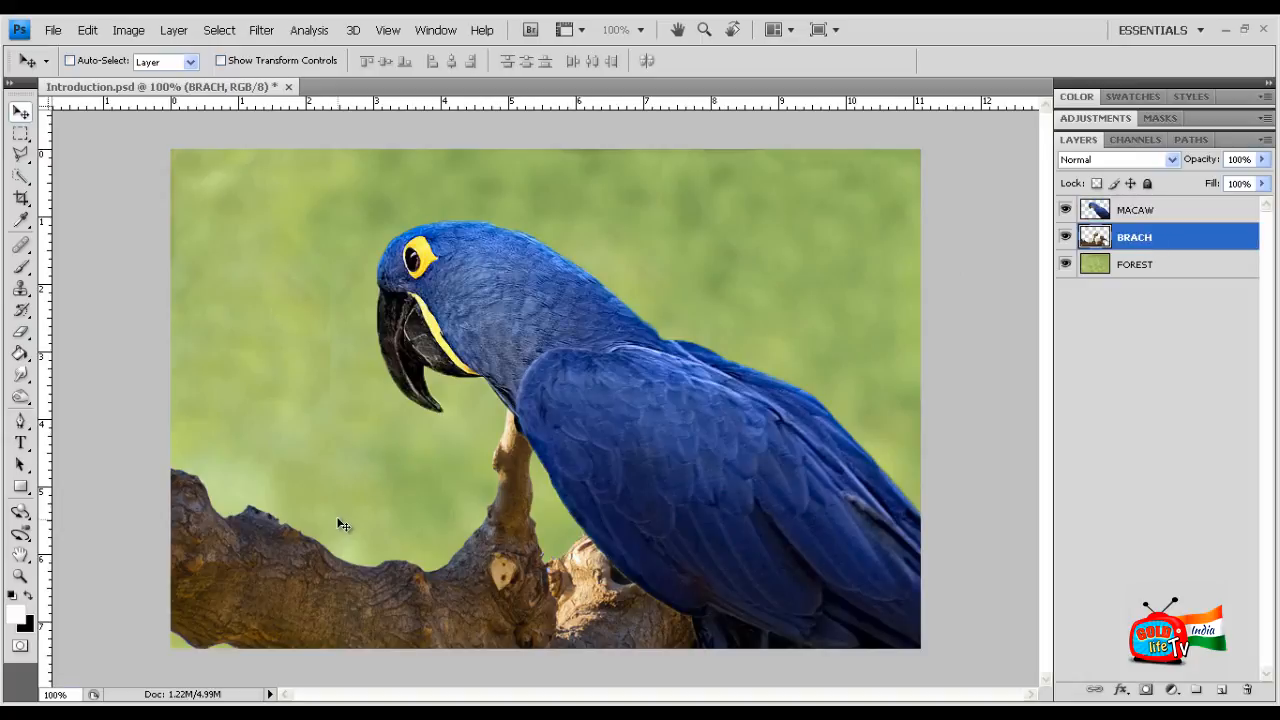
{"action": "left_click_drag", "start_coordinate": [342, 524], "coordinate": [396, 610]}
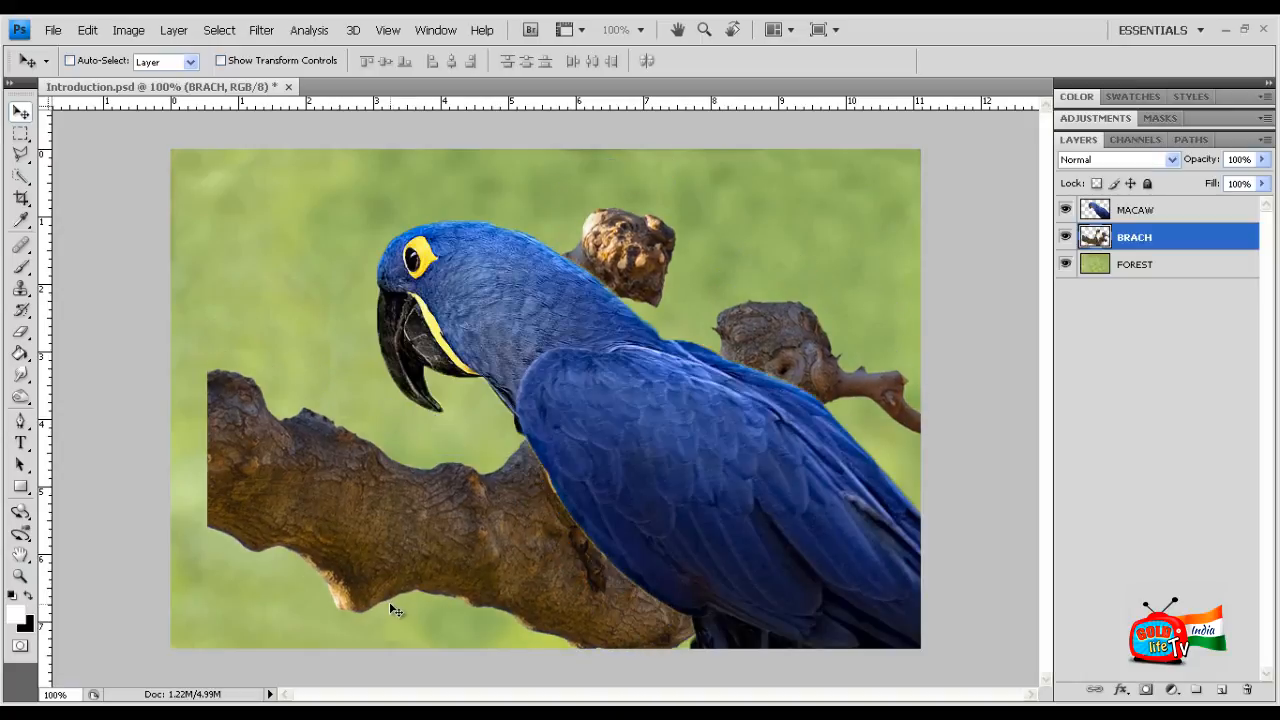
{"action": "key", "text": "ctrl+z"}
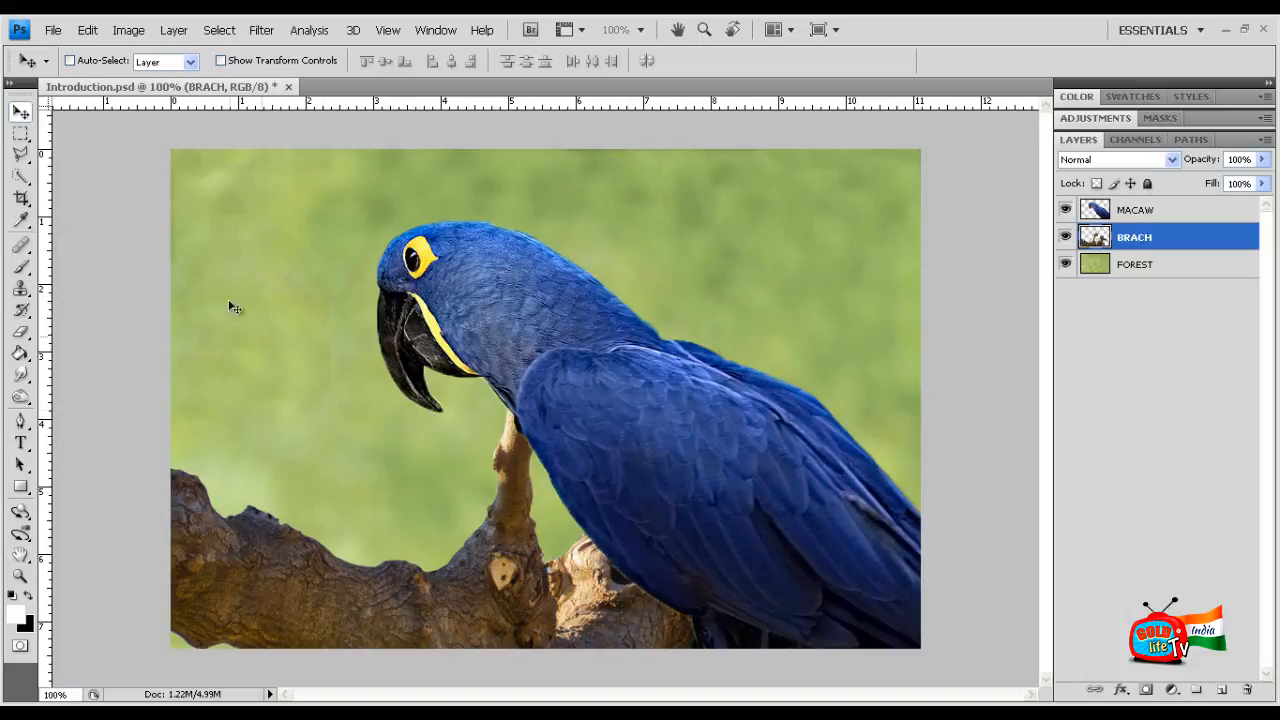
Step: Draw rectangular marquee selections over the parrot, ending with one around its head, and clear the selection
{"action": "left_click", "coordinate": [24, 133]}
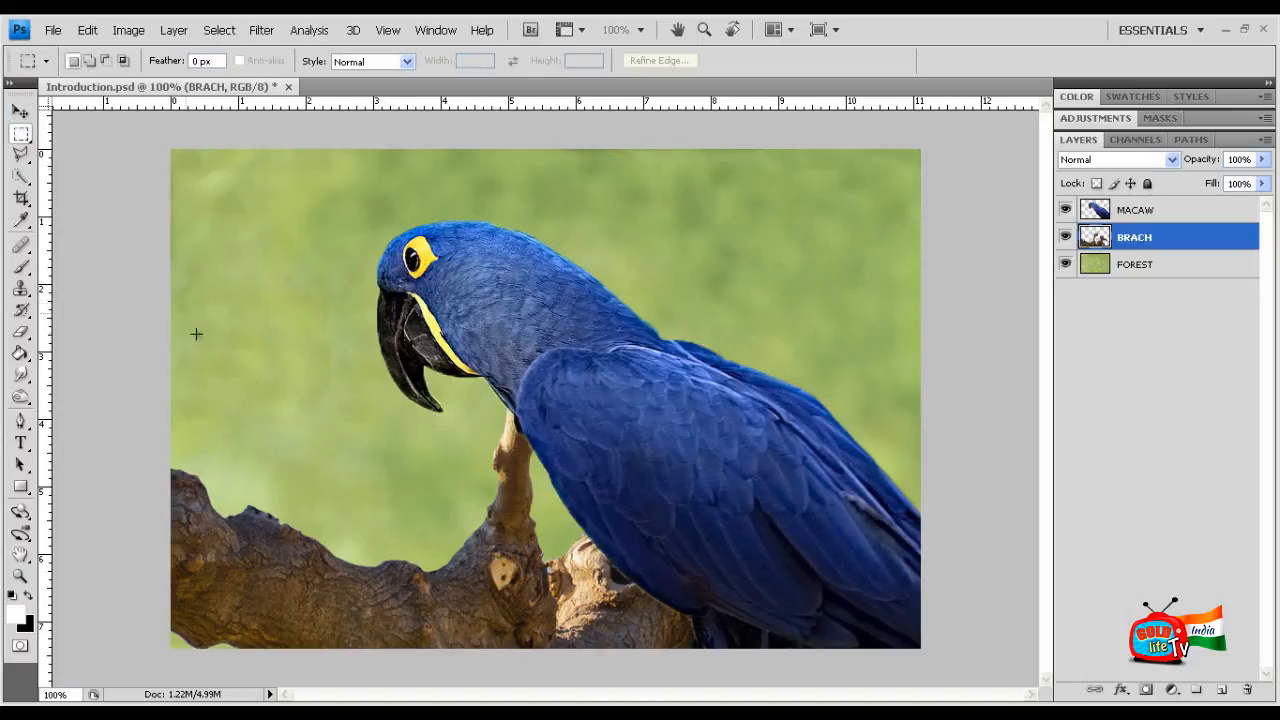
{"action": "left_click_drag", "start_coordinate": [266, 552], "coordinate": [546, 194]}
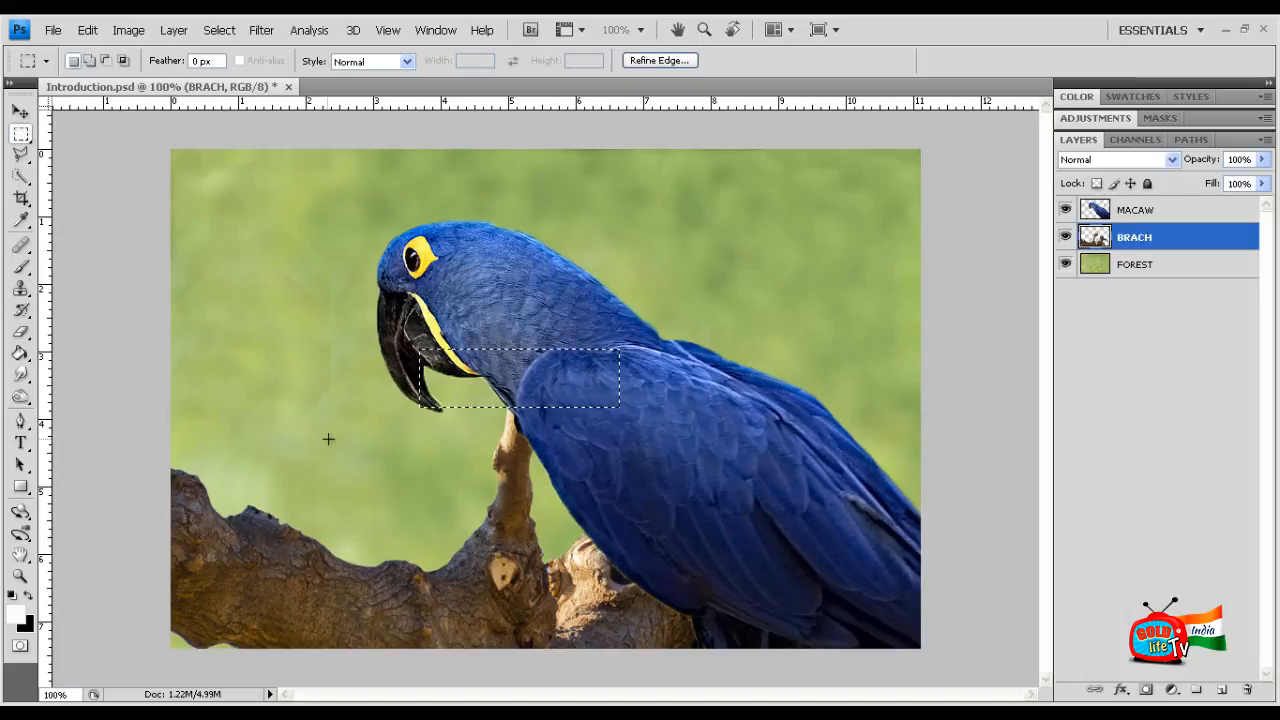
{"action": "left_click_drag", "start_coordinate": [291, 189], "coordinate": [655, 446]}
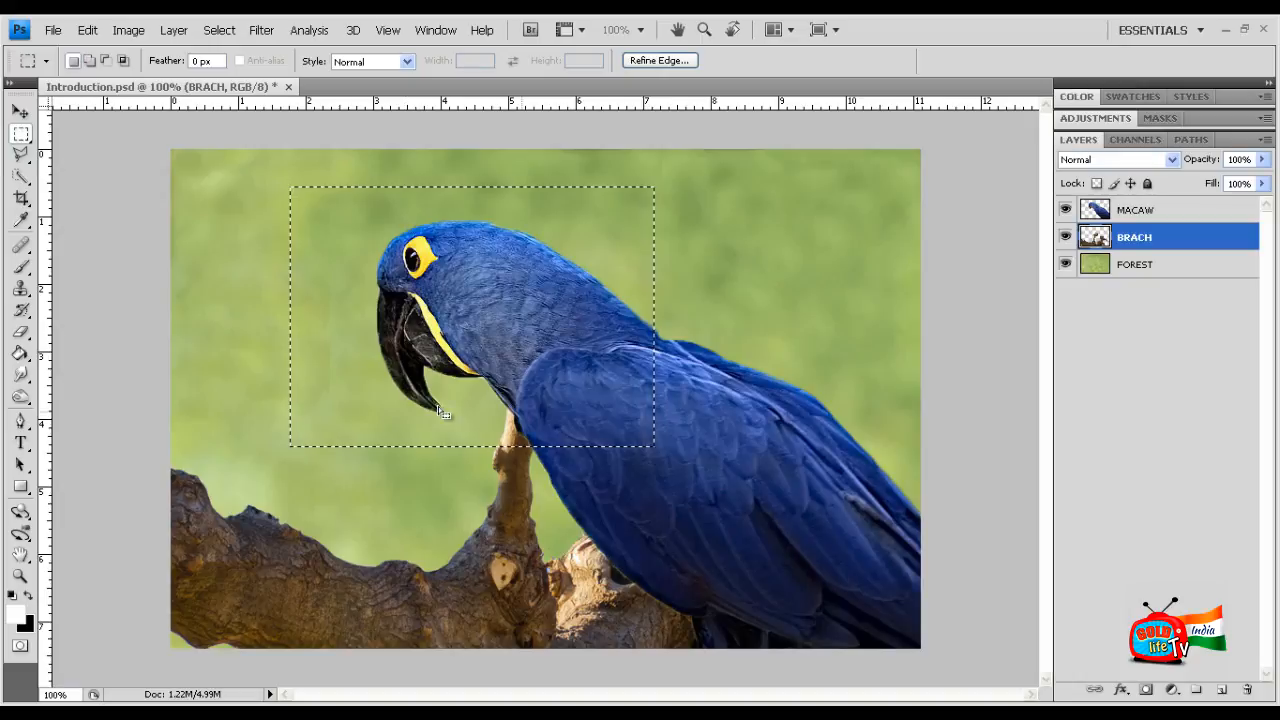
{"action": "left_click", "coordinate": [418, 384]}
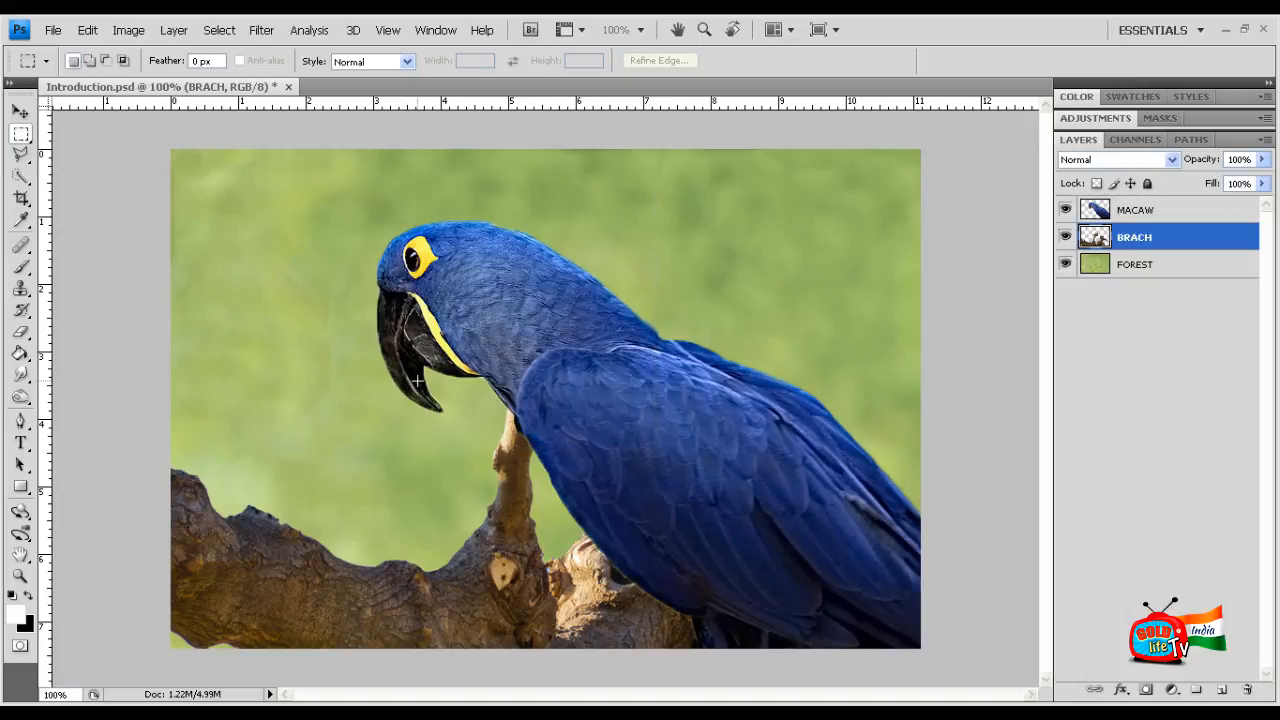
Step: Shift the branch on the BRACH layer slightly upward with the Move tool
{"action": "left_click", "coordinate": [20, 110]}
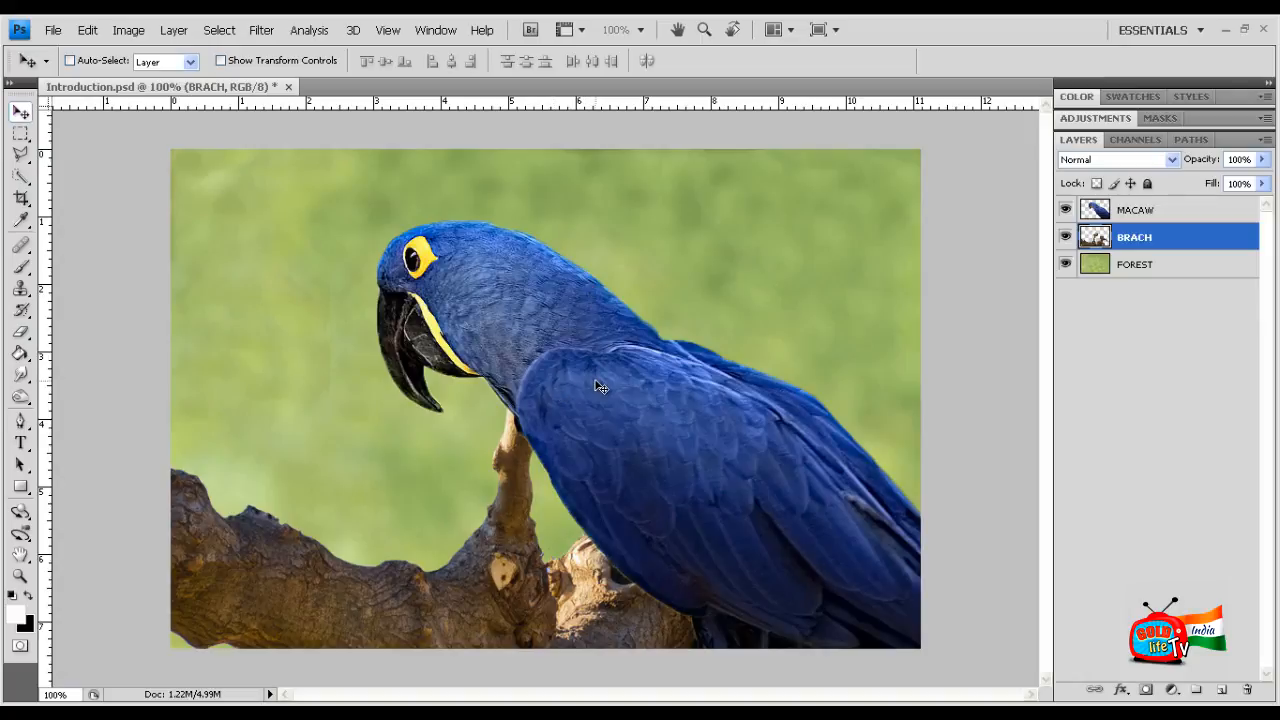
{"action": "left_click_drag", "start_coordinate": [604, 393], "coordinate": [601, 339]}
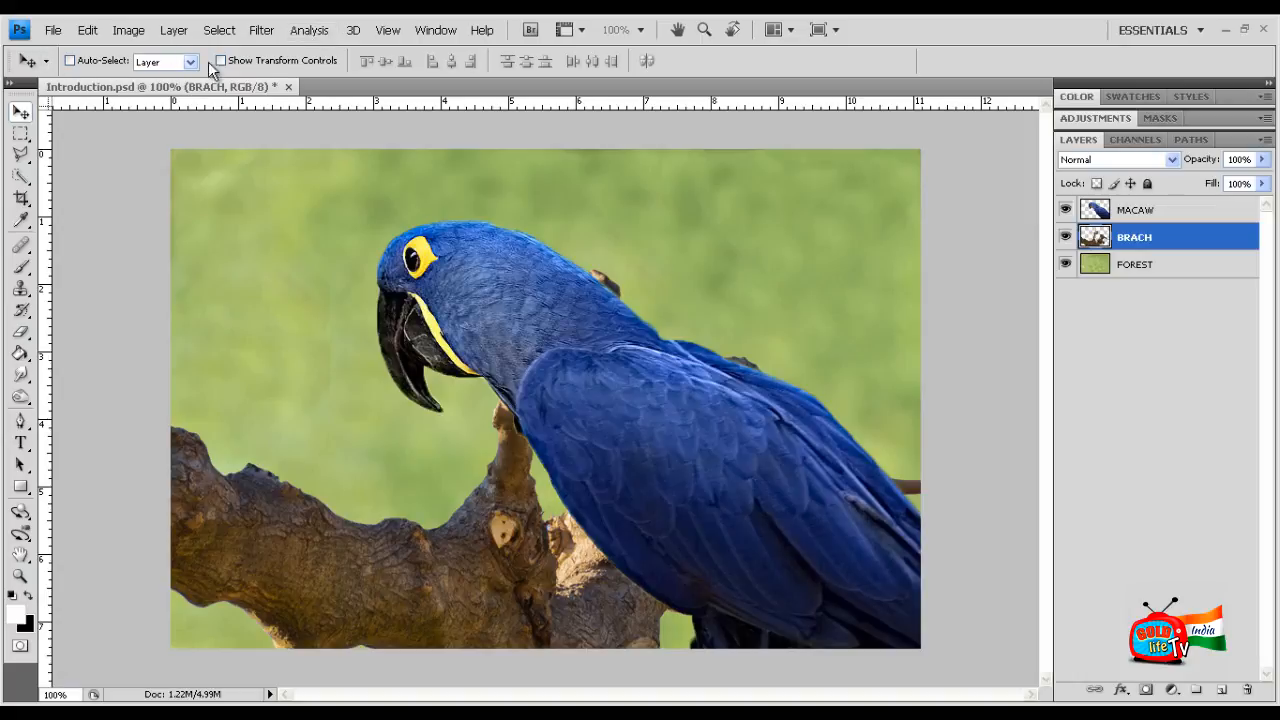
Step: Compare the options offered by the Rectangular Marquee, Move and Polygonal Lasso tools, ending on the Move tool
{"action": "left_click", "coordinate": [20, 133]}
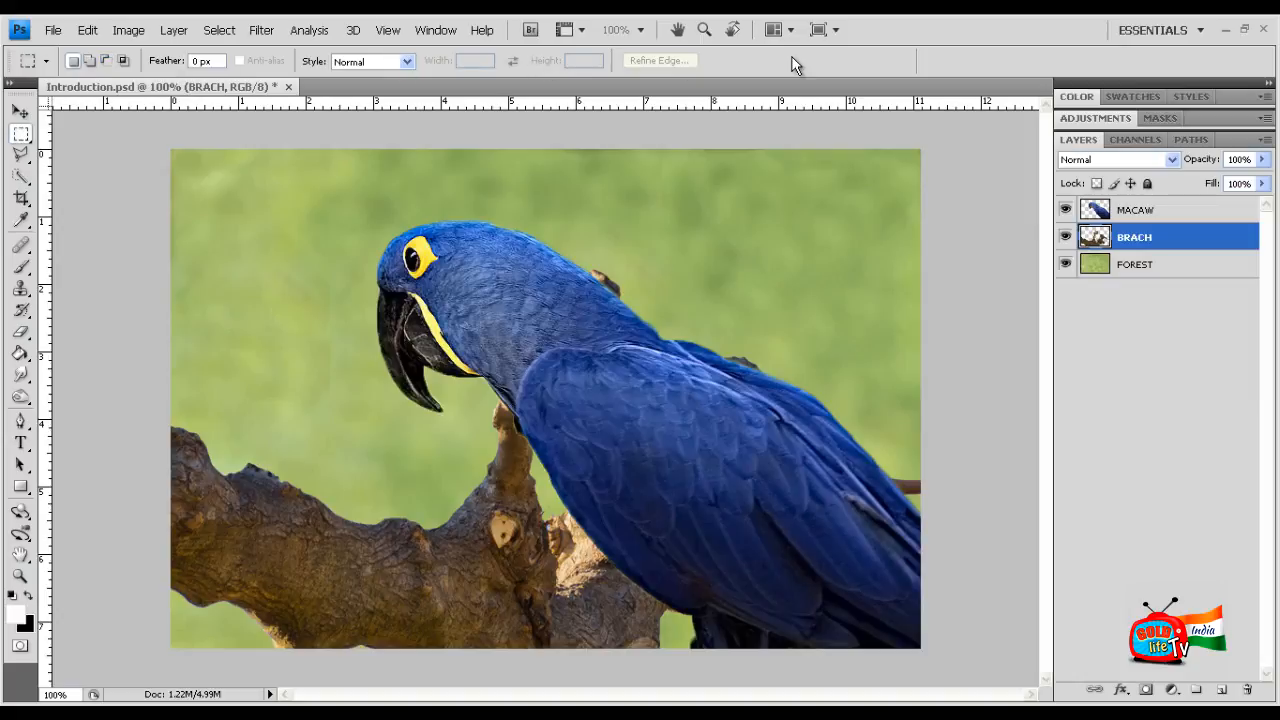
{"action": "key", "text": "v"}
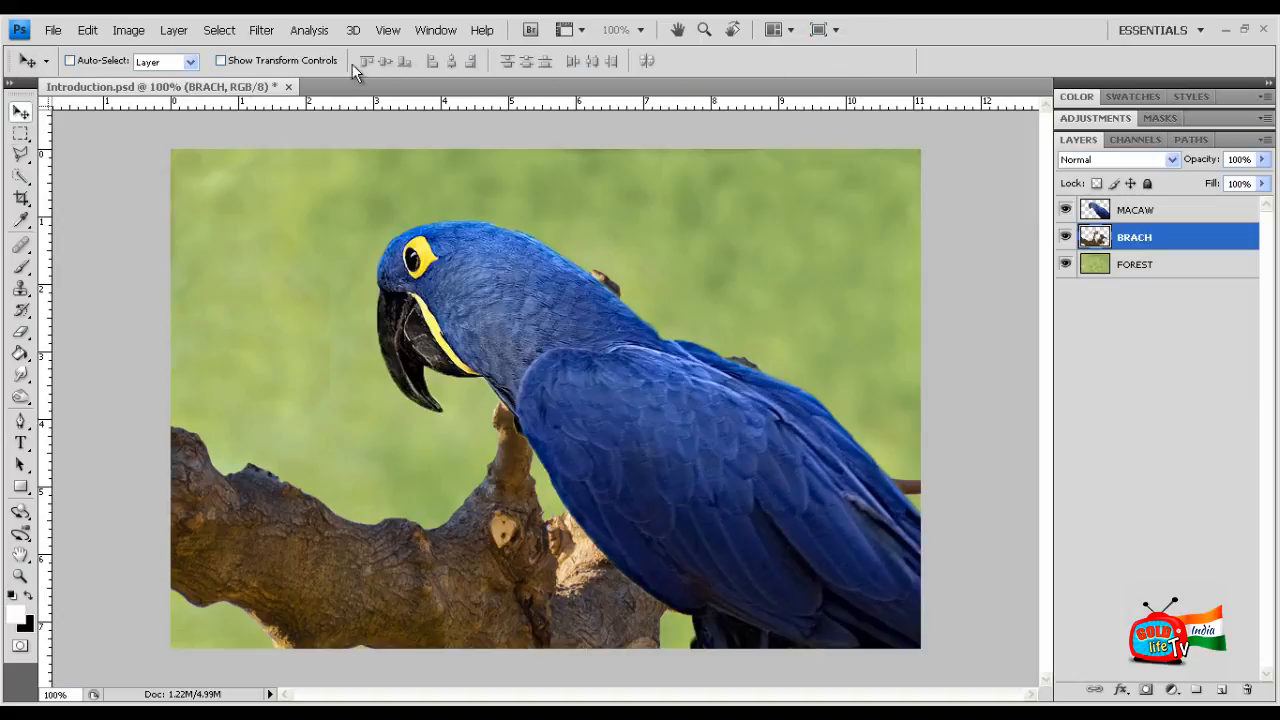
{"action": "left_click", "coordinate": [21, 134]}
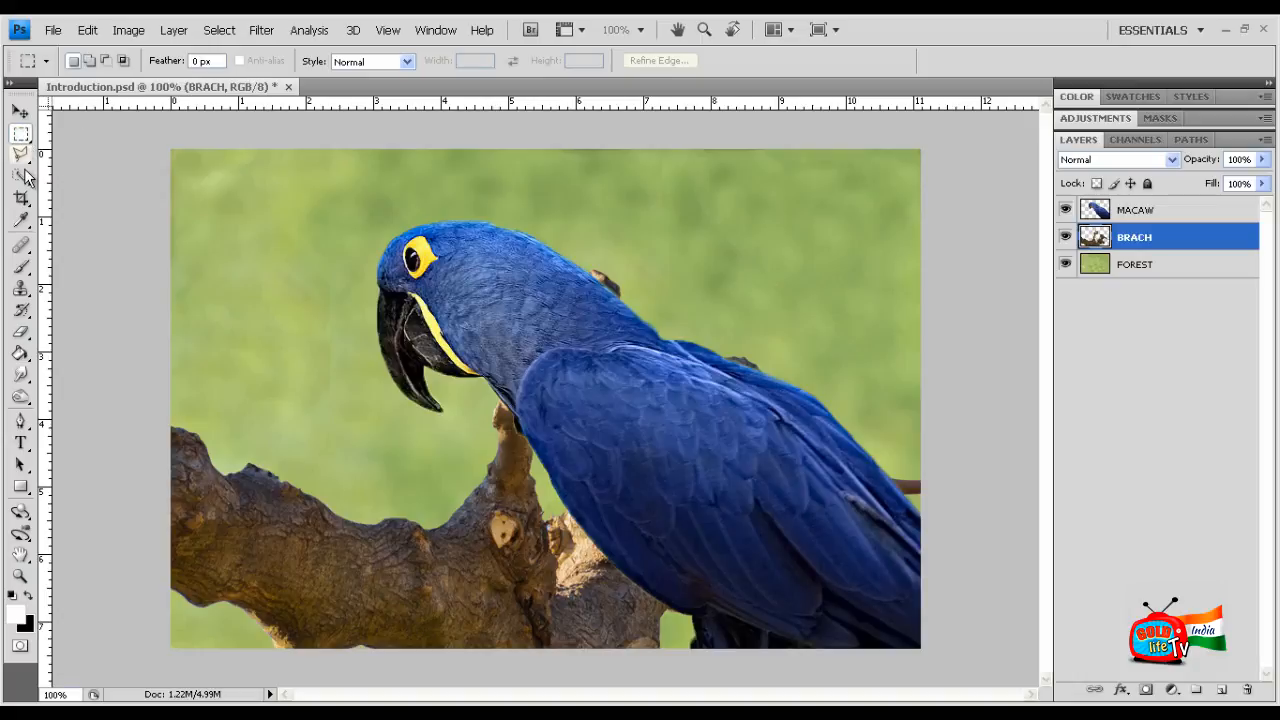
{"action": "left_click", "coordinate": [21, 154]}
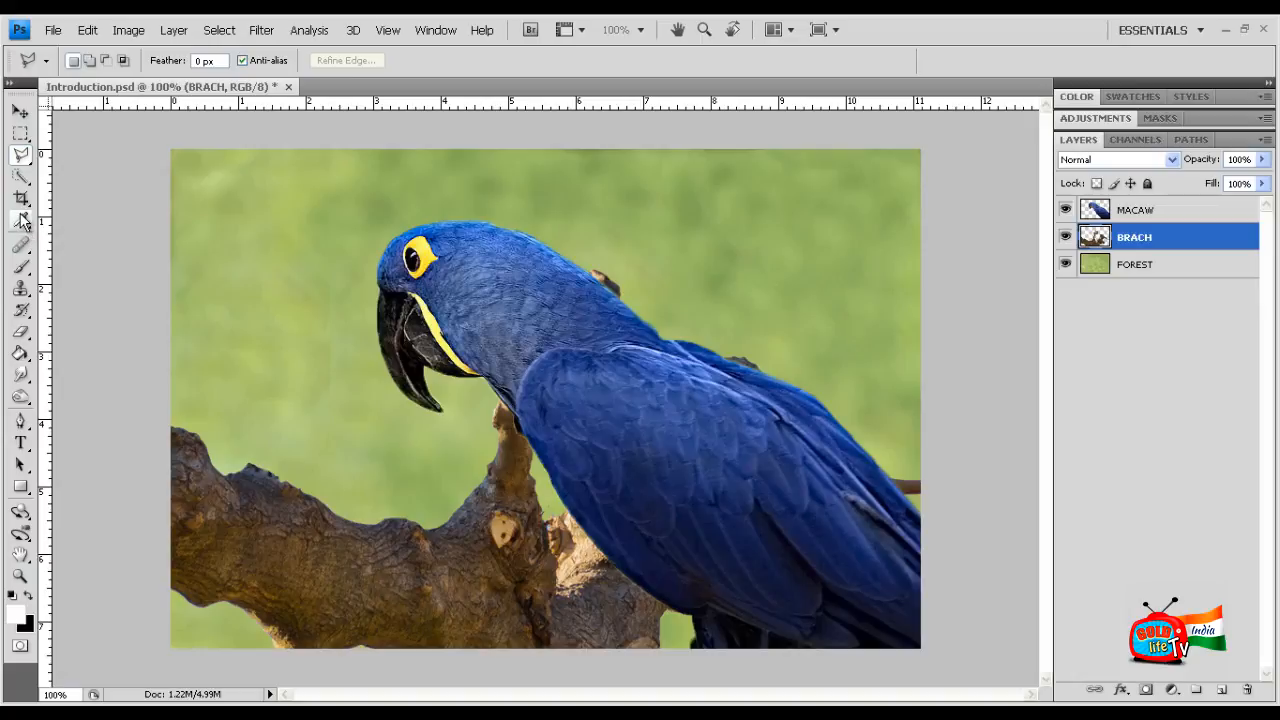
{"action": "left_click", "coordinate": [20, 112]}
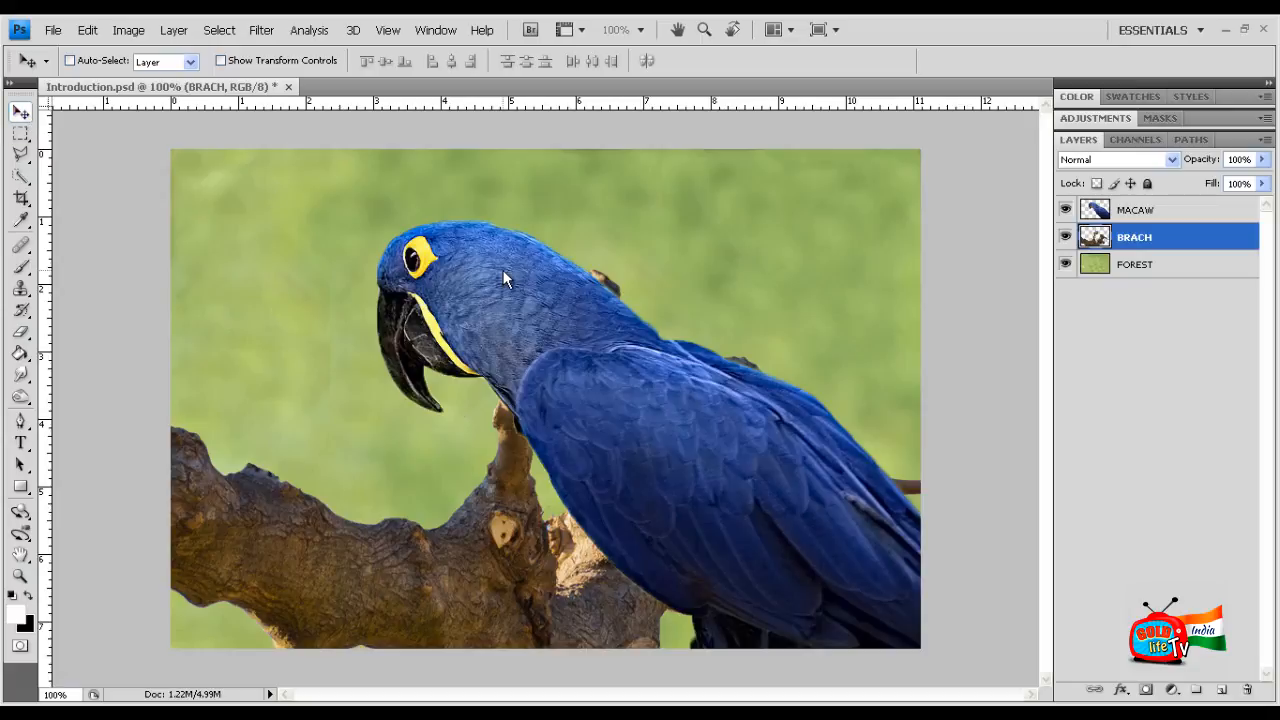
Step: Sample a green foreground color from the forest background with the Eyedropper tool
{"action": "left_click", "coordinate": [21, 220]}
{"action": "left_click", "coordinate": [563, 245]}
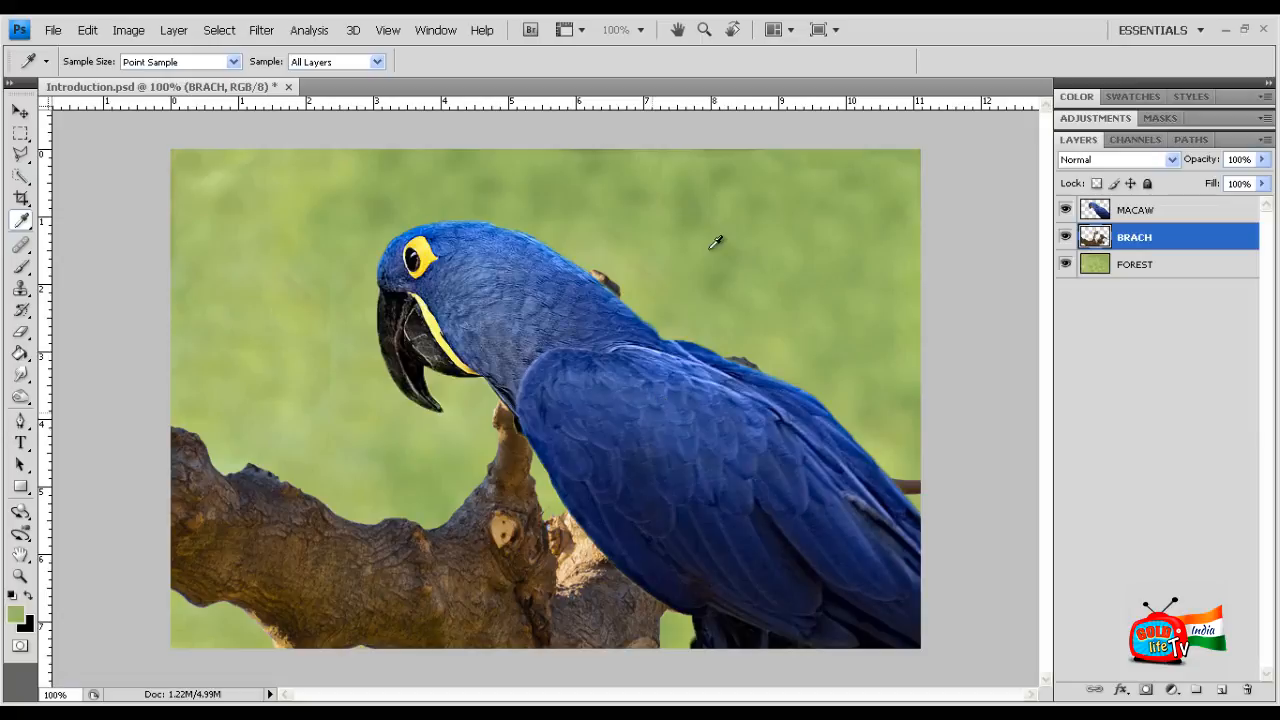
{"action": "left_click", "coordinate": [789, 339]}
Step: Move the branch on the BRACH layer up and to the right behind the parrot with the Move tool
{"action": "left_click", "coordinate": [21, 111]}
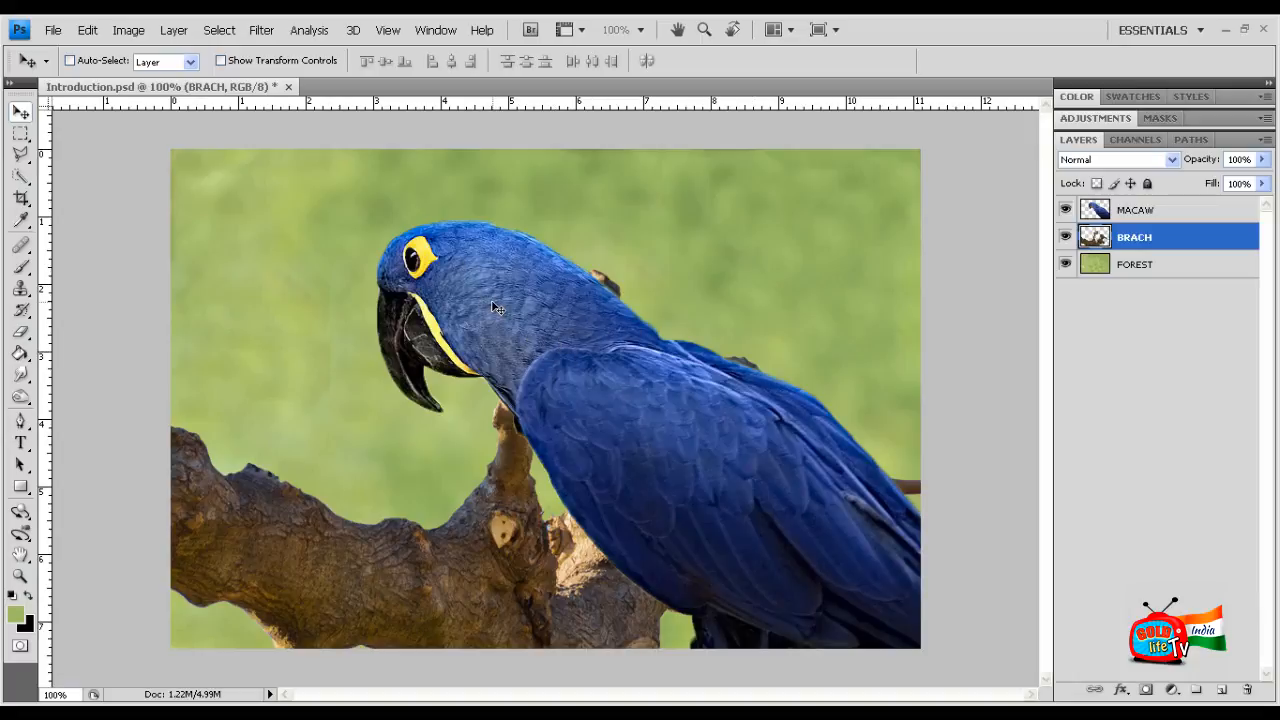
{"action": "left_click_drag", "start_coordinate": [497, 308], "coordinate": [629, 188]}
{"action": "left_click_drag", "start_coordinate": [597, 322], "coordinate": [631, 265]}
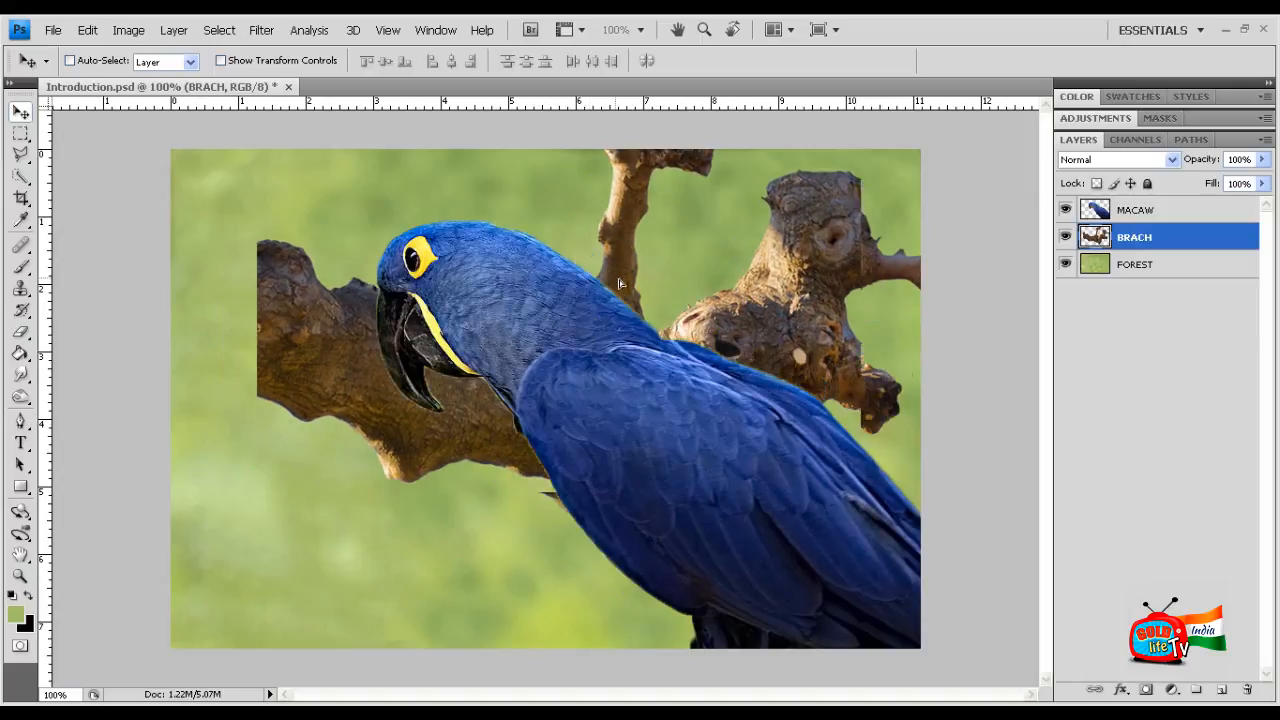
{"action": "left_click_drag", "start_coordinate": [561, 331], "coordinate": [525, 413]}
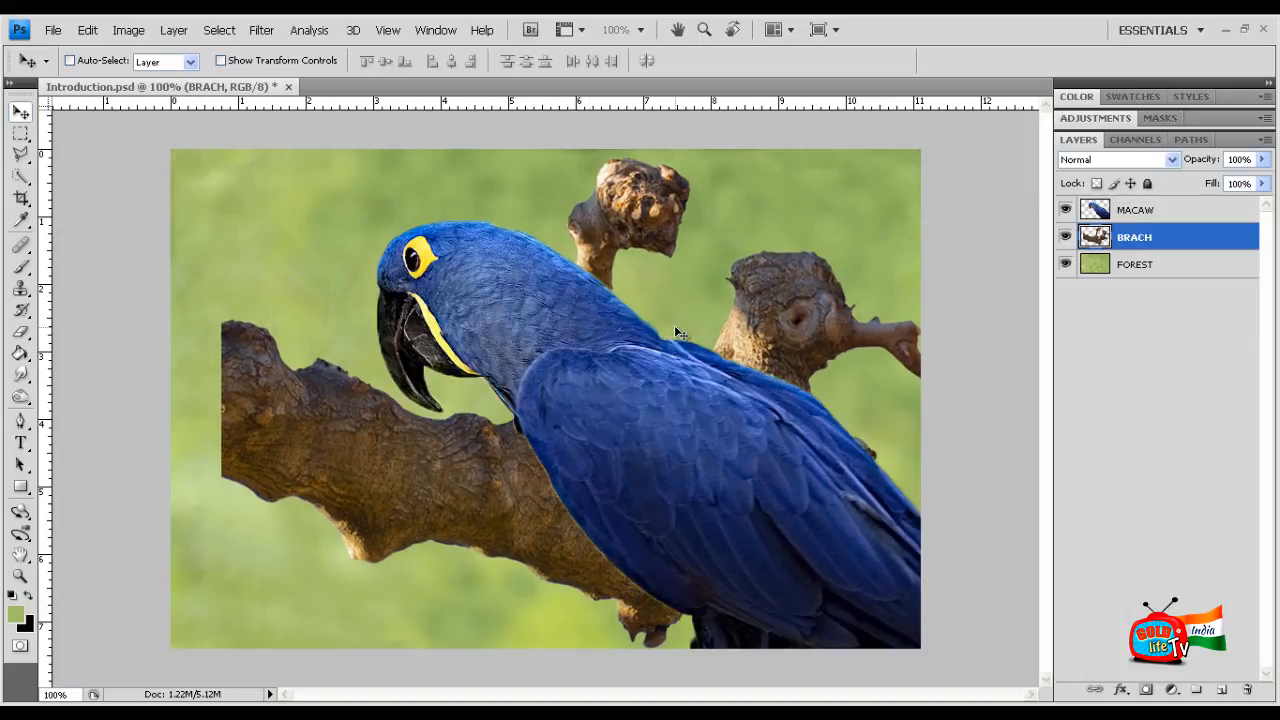
Step: Undo the last move of the branch on the BRACH layer
{"action": "key", "text": "ctrl+z"}
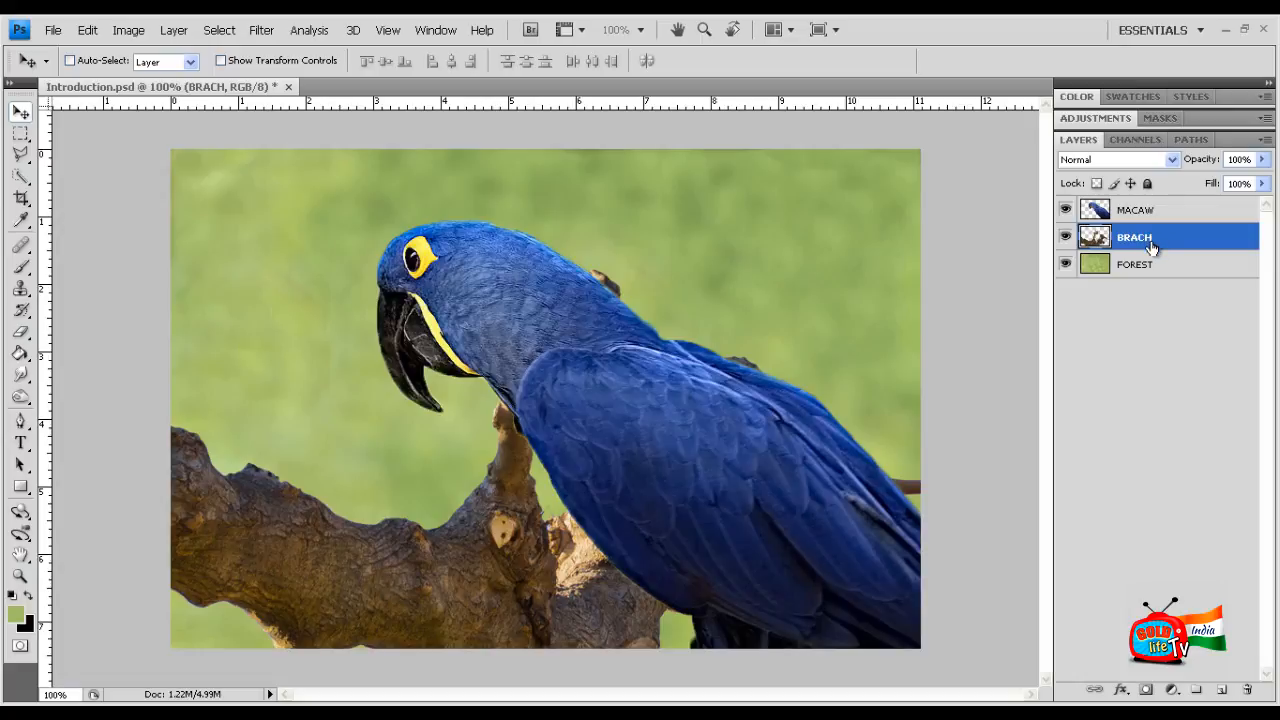
Step: Try moving the parrot on the MACAW layer to the right and slightly down, and undo the move
{"action": "left_click", "coordinate": [1160, 210]}
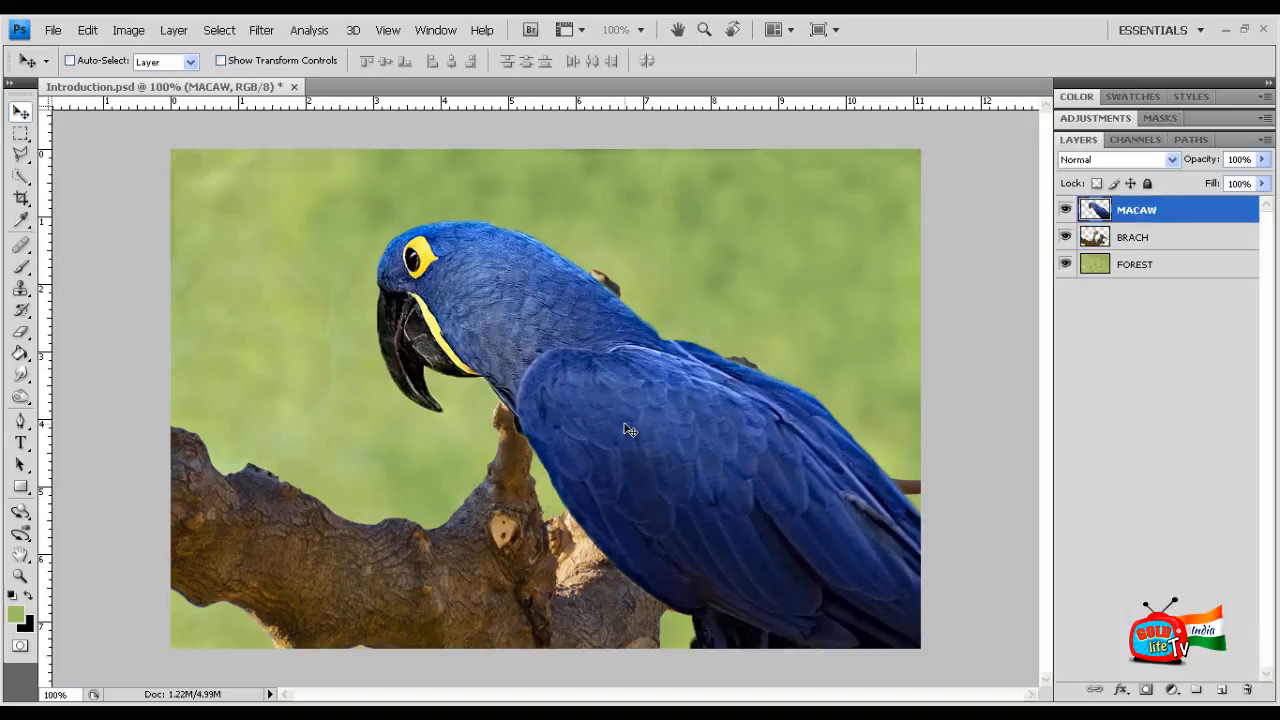
{"action": "left_click_drag", "start_coordinate": [630, 430], "coordinate": [689, 393]}
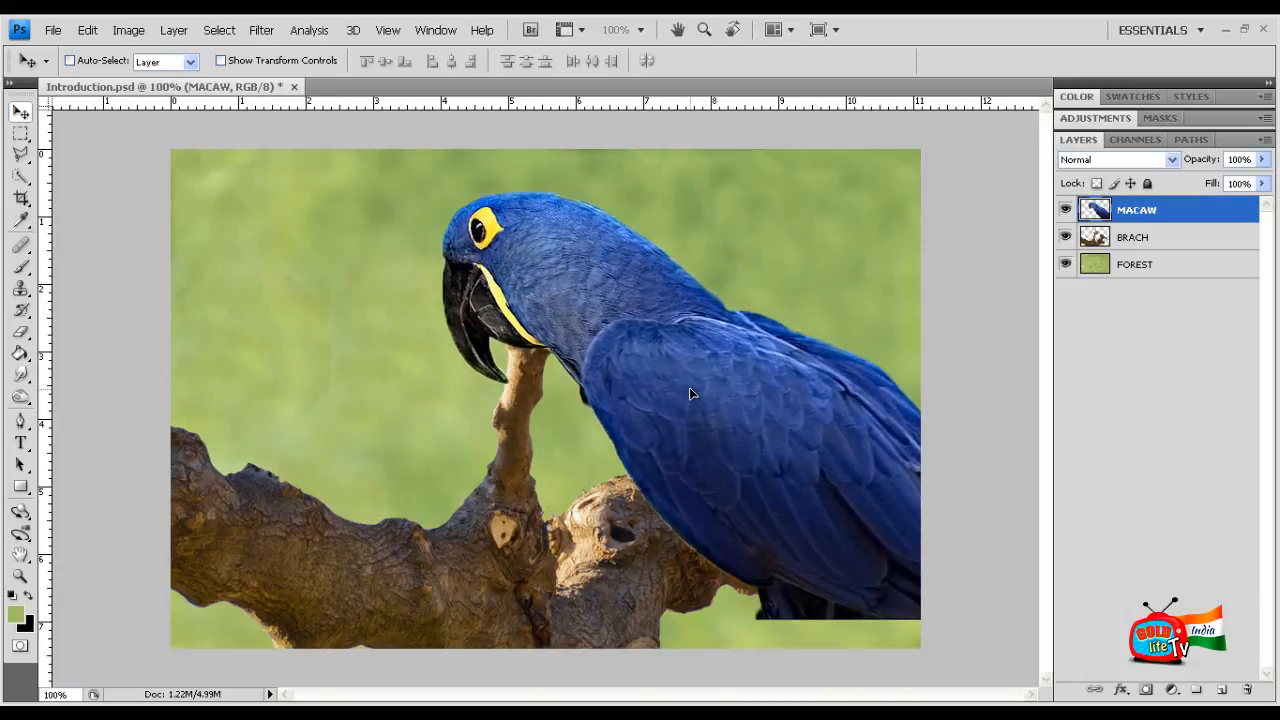
{"action": "left_click_drag", "start_coordinate": [689, 393], "coordinate": [701, 470]}
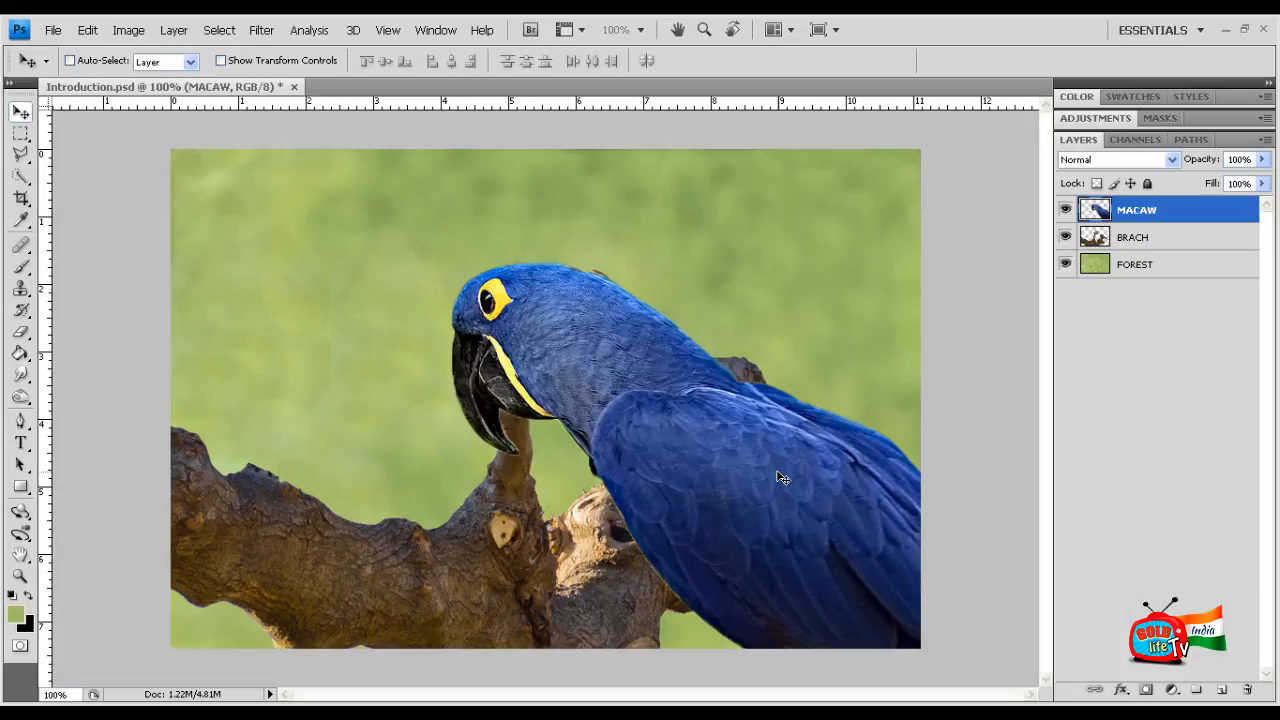
{"action": "key", "text": "ctrl+z"}
Step: Try moving the branch on the BRACH layer slightly up with the Move tool, and undo it
{"action": "left_click", "coordinate": [1205, 242]}
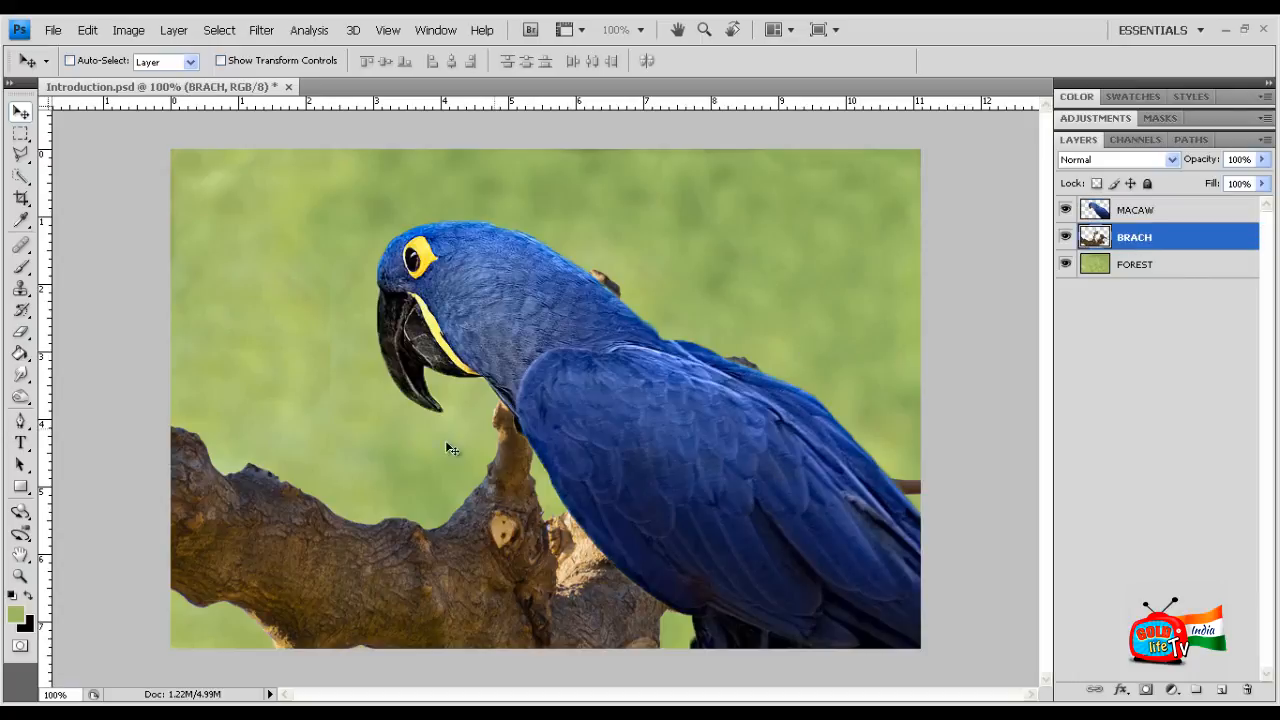
{"action": "left_click_drag", "start_coordinate": [418, 524], "coordinate": [422, 485]}
{"action": "key", "text": "ctrl+z"}
Step: Try moving the green background on the FOREST layer down and to the left, and undo the move
{"action": "left_click", "coordinate": [1162, 266]}
{"action": "left_click_drag", "start_coordinate": [812, 181], "coordinate": [774, 272]}
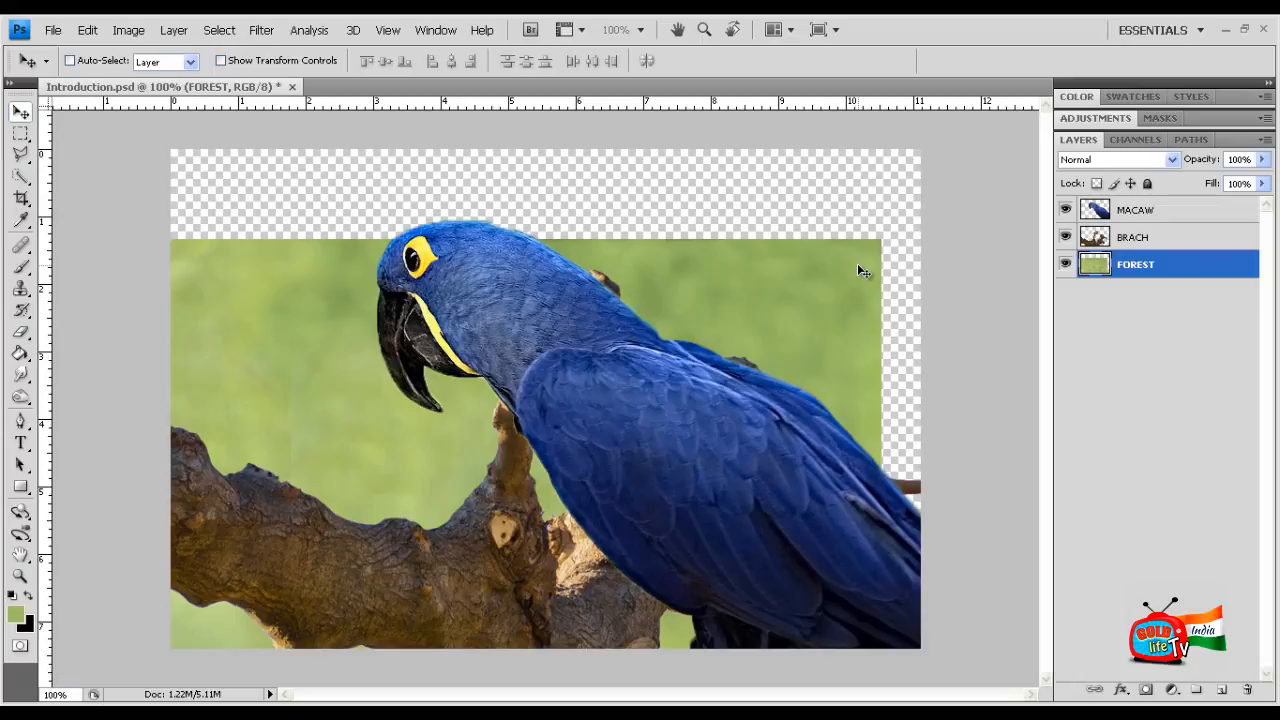
{"action": "key", "text": "ctrl+z"}
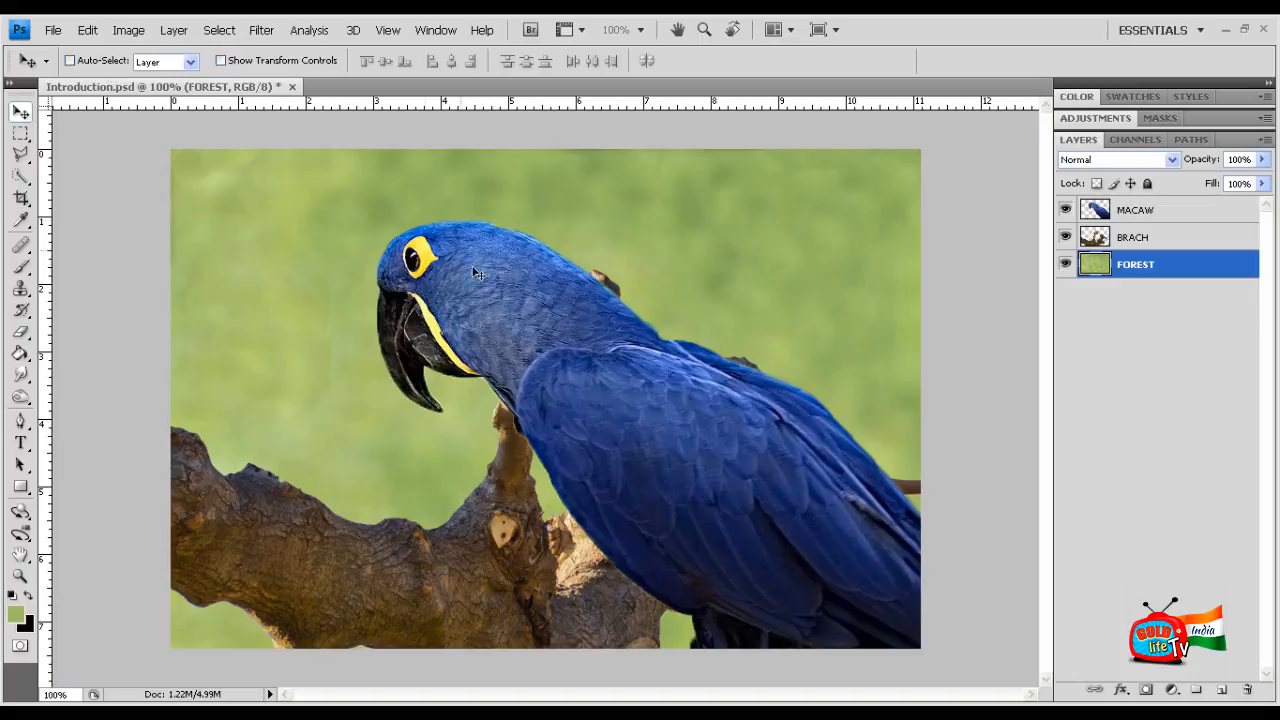
Step: Try moving the parrot on the MACAW layer slightly up and to the left, and undo the move
{"action": "left_click", "coordinate": [1148, 212]}
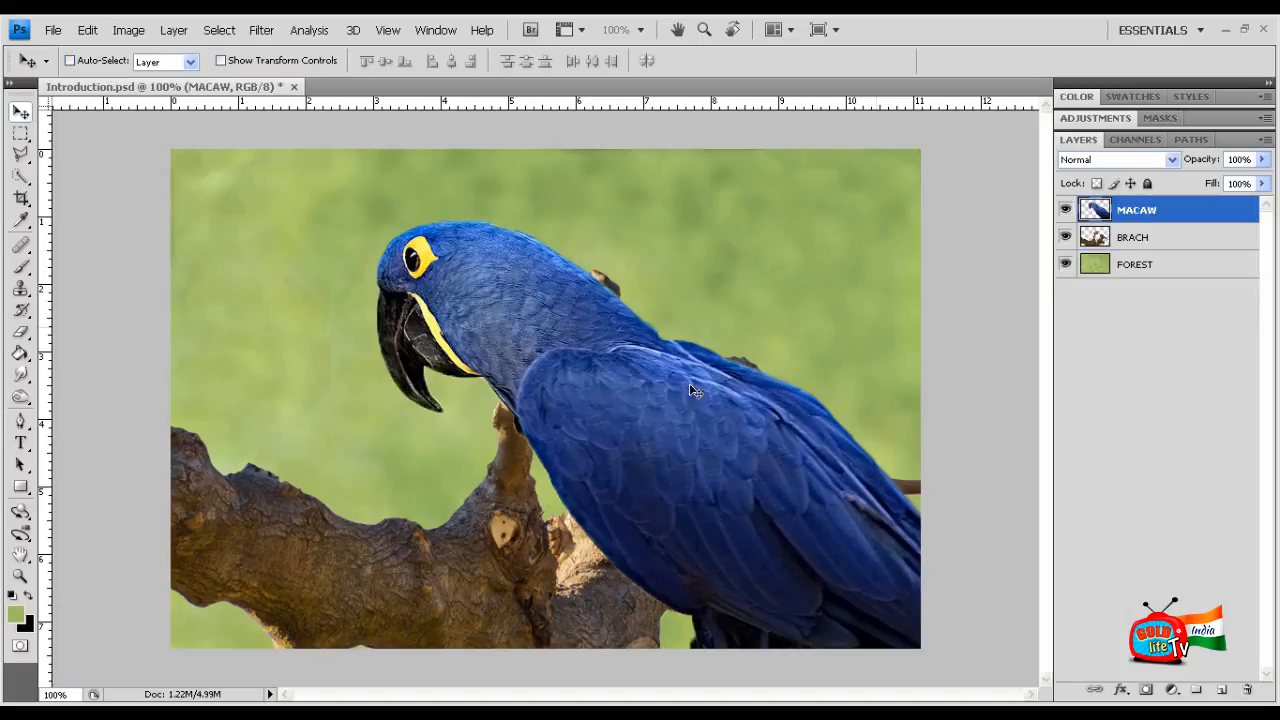
{"action": "mouse_move", "coordinate": [587, 391]}
{"action": "left_mouse_down"}
{"action": "mouse_move", "coordinate": [569, 390]}
{"action": "mouse_move", "coordinate": [588, 395]}
{"action": "left_mouse_up"}
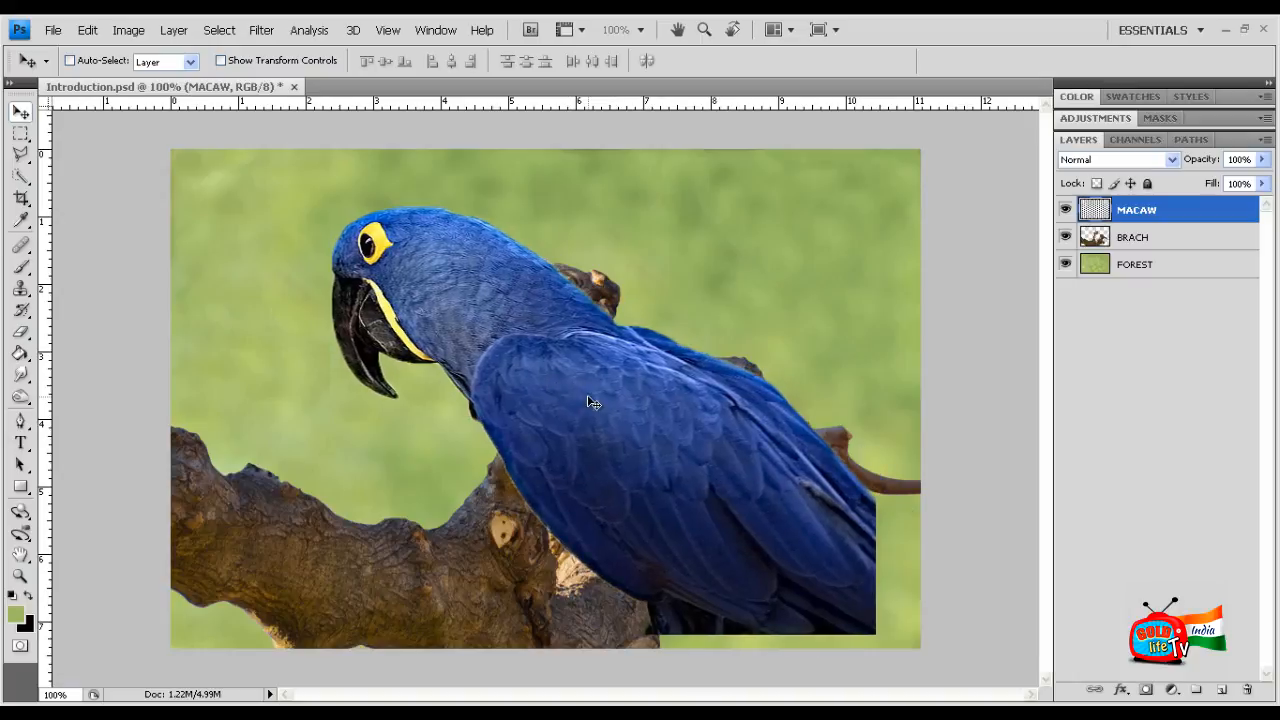
{"action": "key", "text": "ctrl+z"}
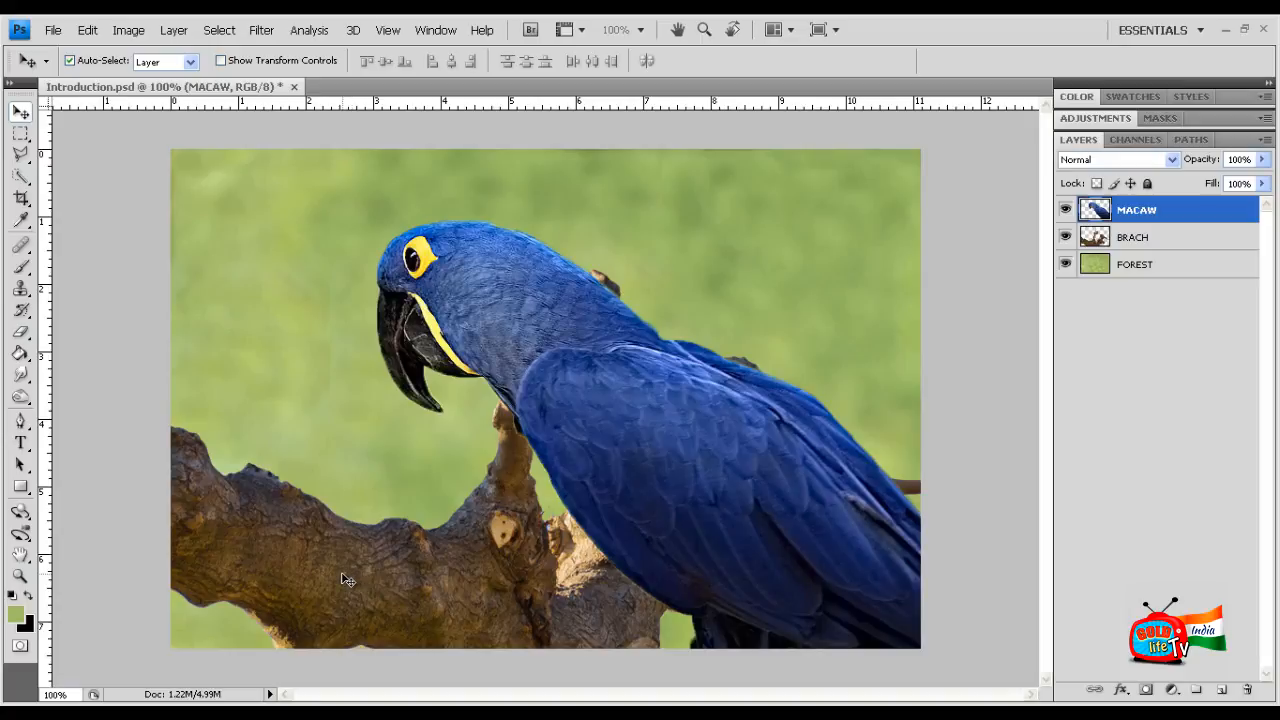
Step: With Auto-Select enabled for layers, move the branch up, the parrot down, and the green background down and to the left
{"action": "left_click_drag", "start_coordinate": [327, 577], "coordinate": [327, 494]}
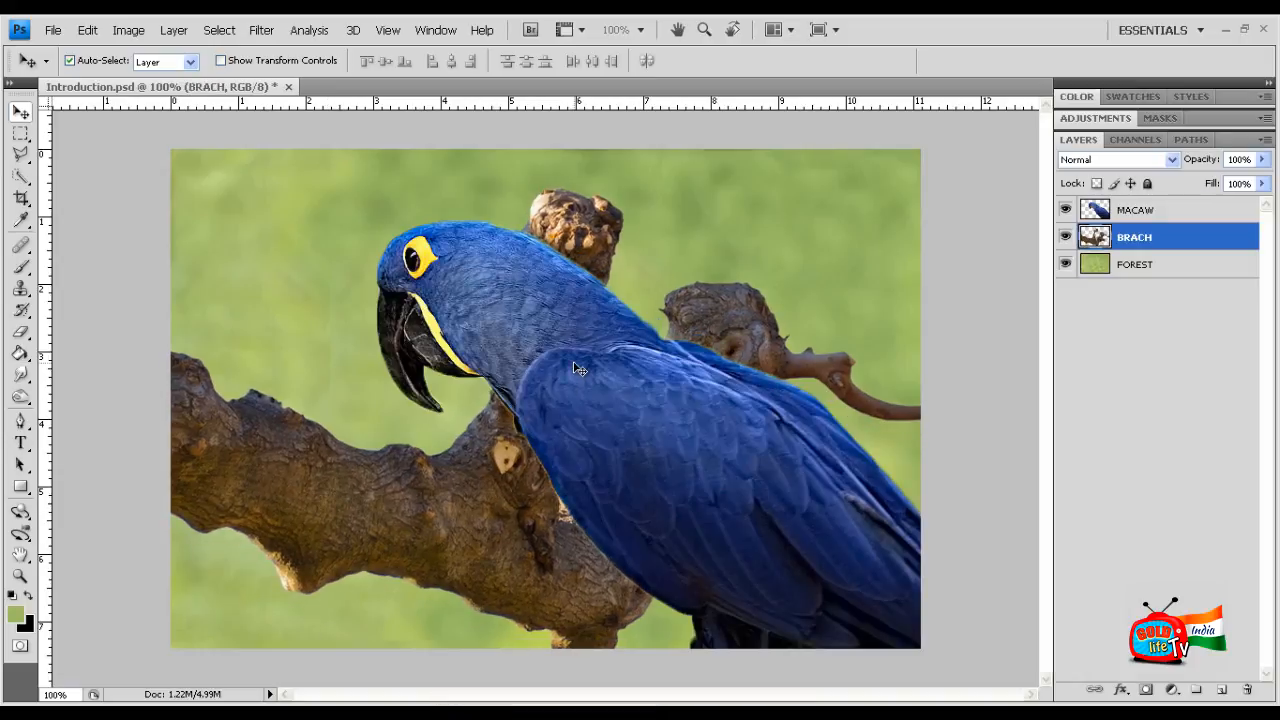
{"action": "left_click_drag", "start_coordinate": [573, 371], "coordinate": [583, 417]}
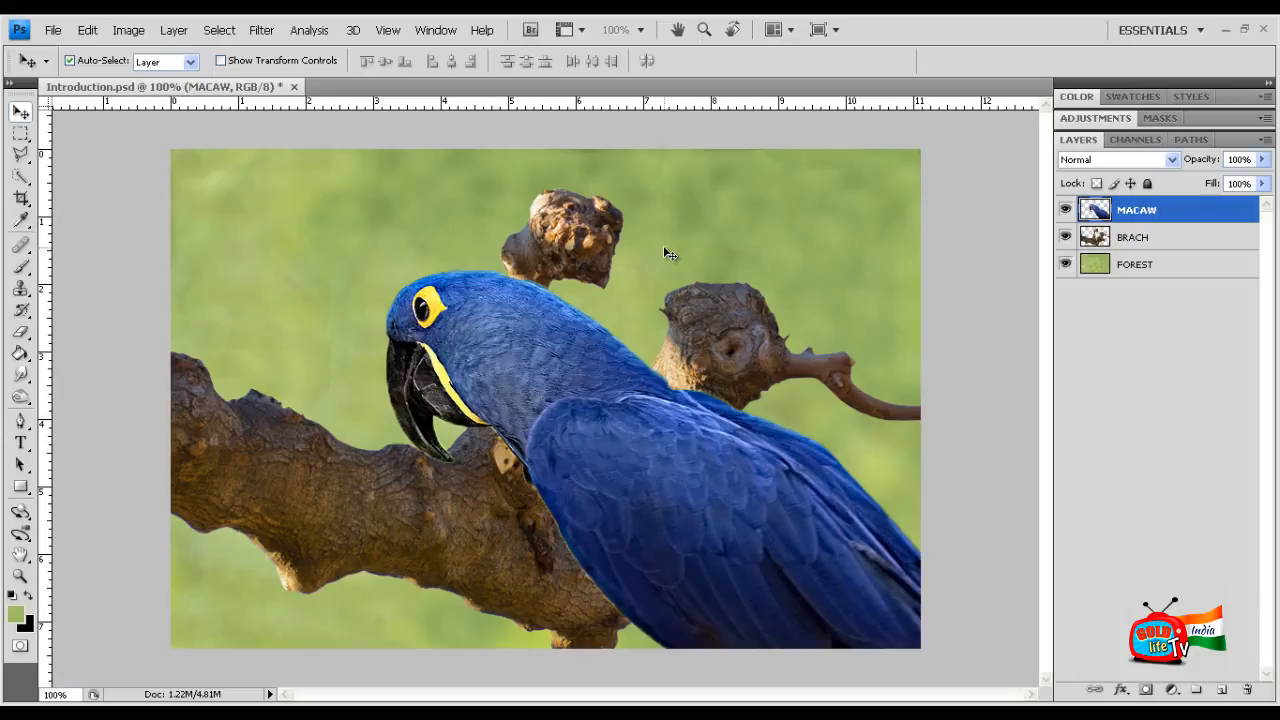
{"action": "left_click_drag", "start_coordinate": [826, 234], "coordinate": [716, 303]}
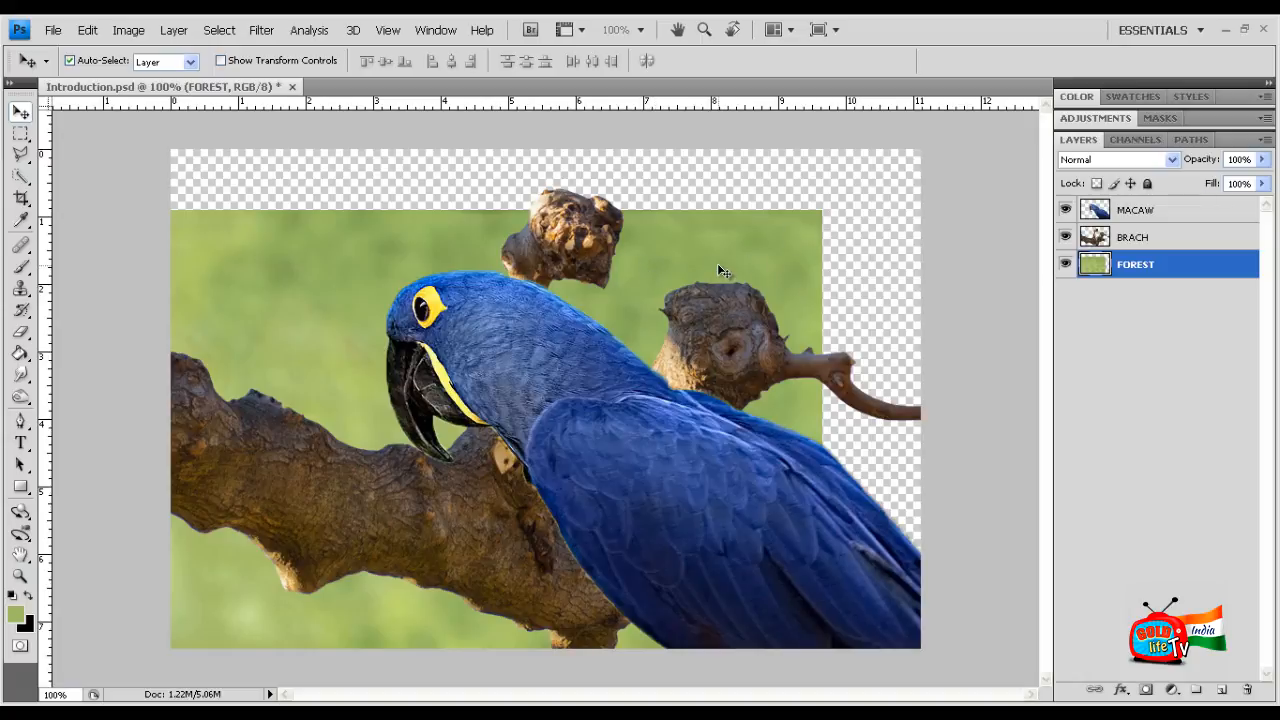
Step: Undo the background move and step backward through the parrot and branch moves
{"action": "left_click", "coordinate": [87, 30]}
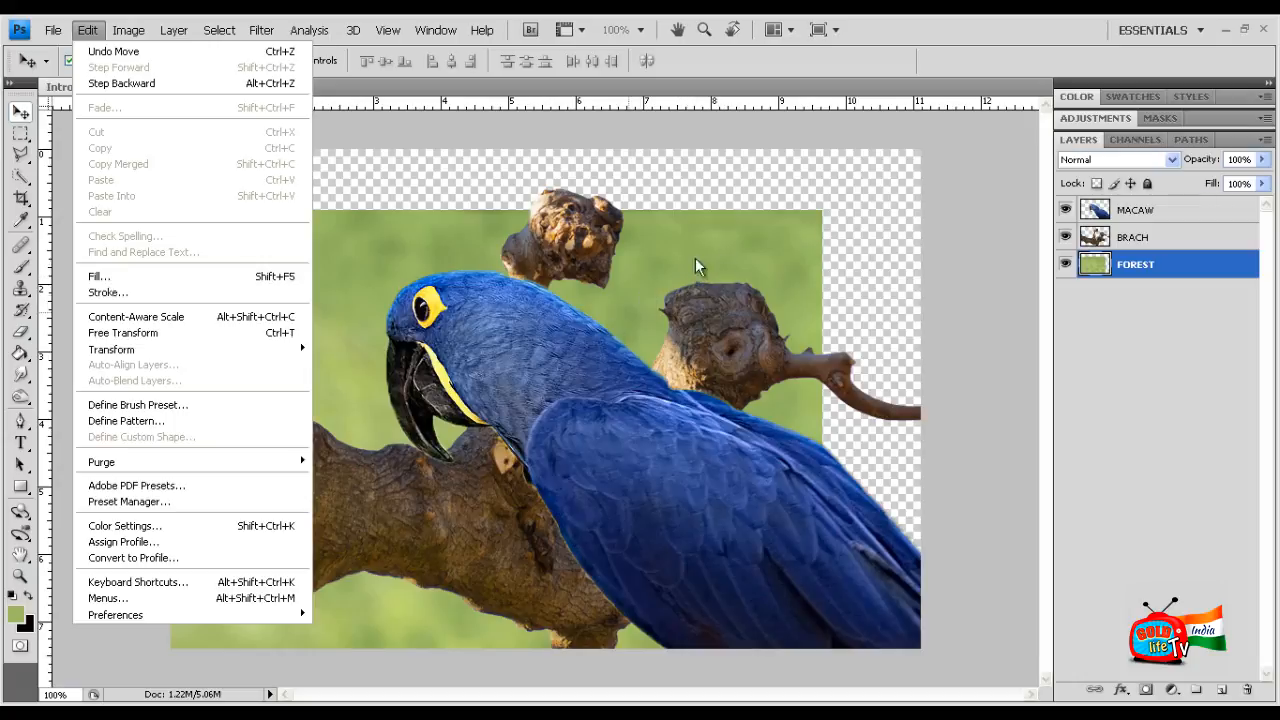
{"action": "left_click", "coordinate": [224, 52]}
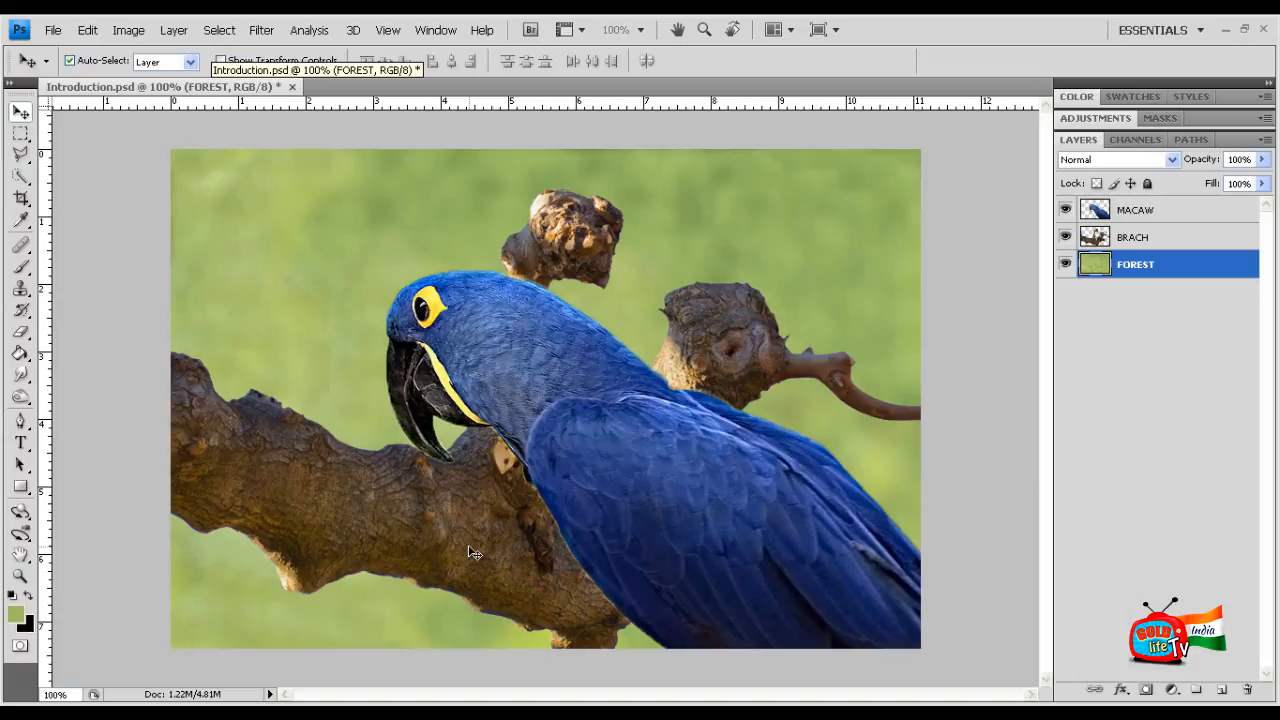
{"action": "left_click", "coordinate": [87, 29]}
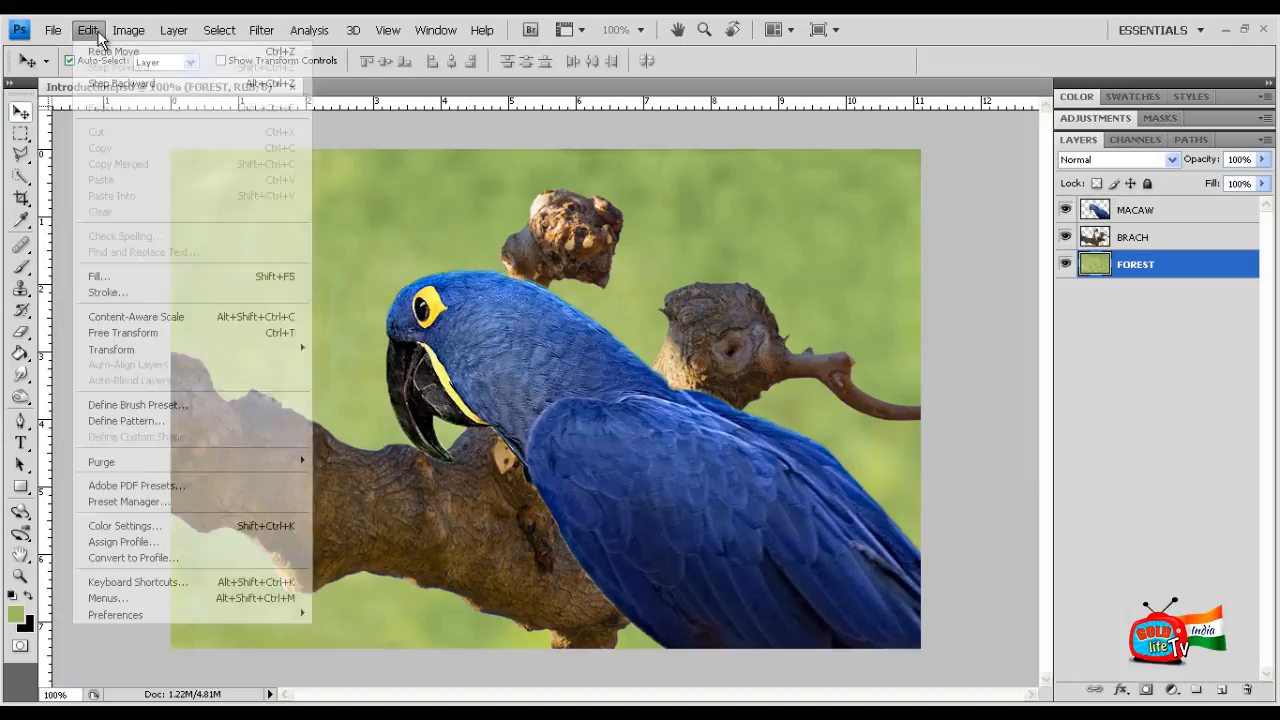
{"action": "left_click", "coordinate": [112, 84]}
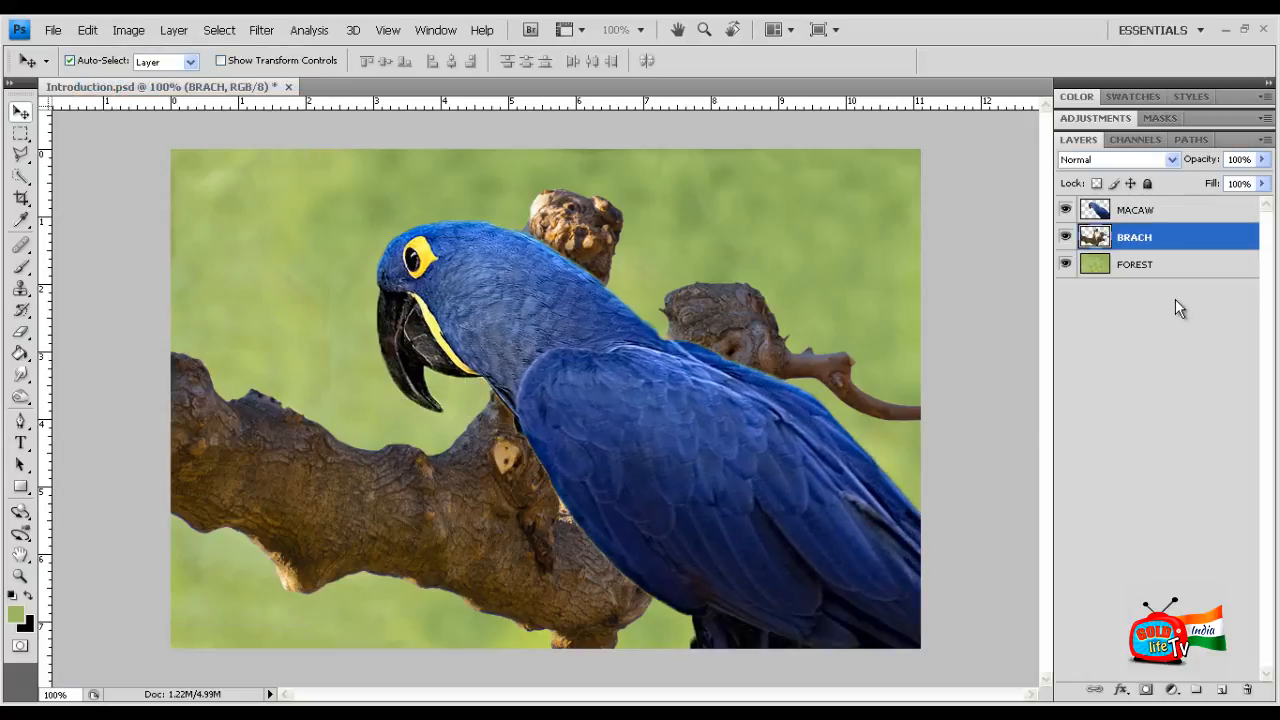
{"action": "left_click", "coordinate": [86, 31]}
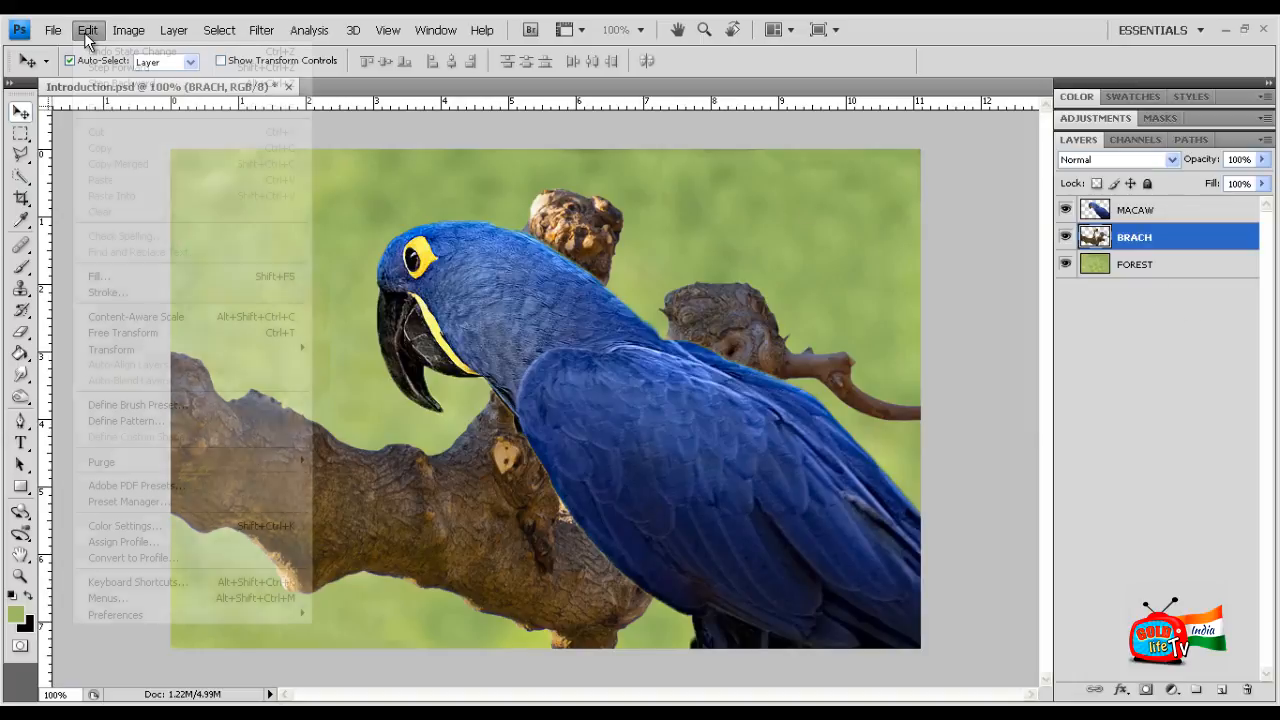
{"action": "left_click", "coordinate": [106, 82]}
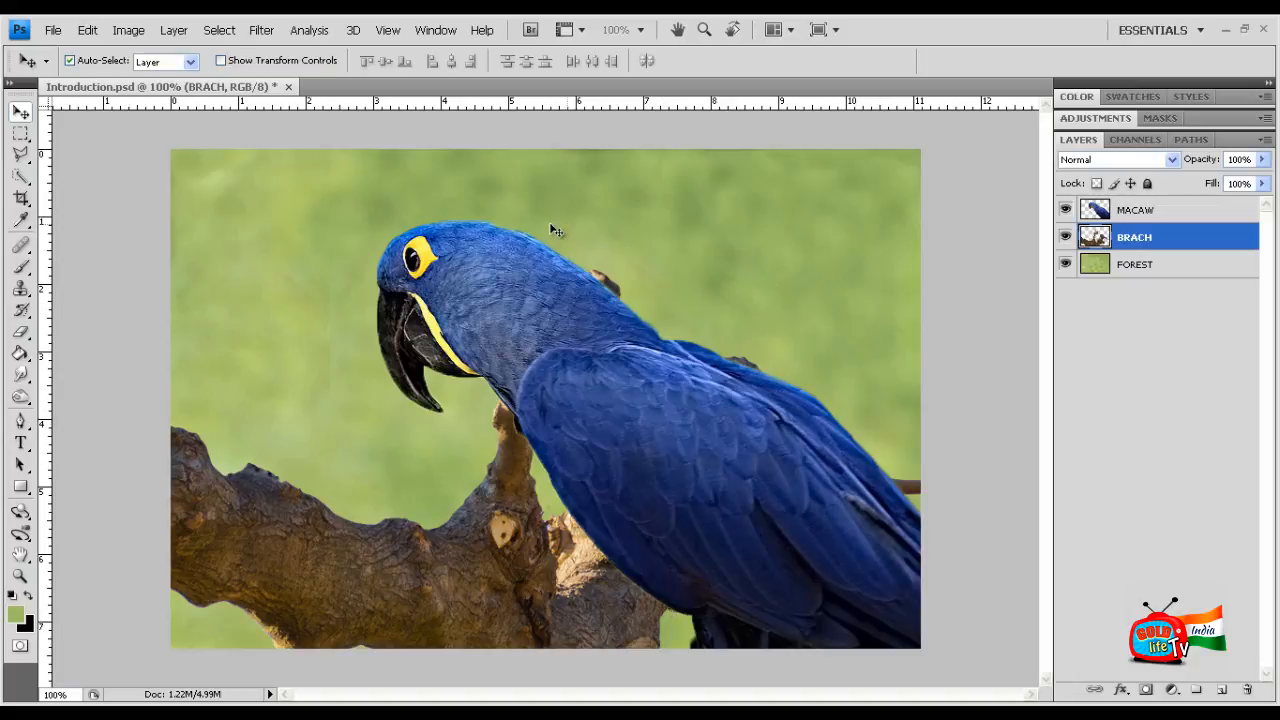
{"action": "left_click", "coordinate": [50, 30]}
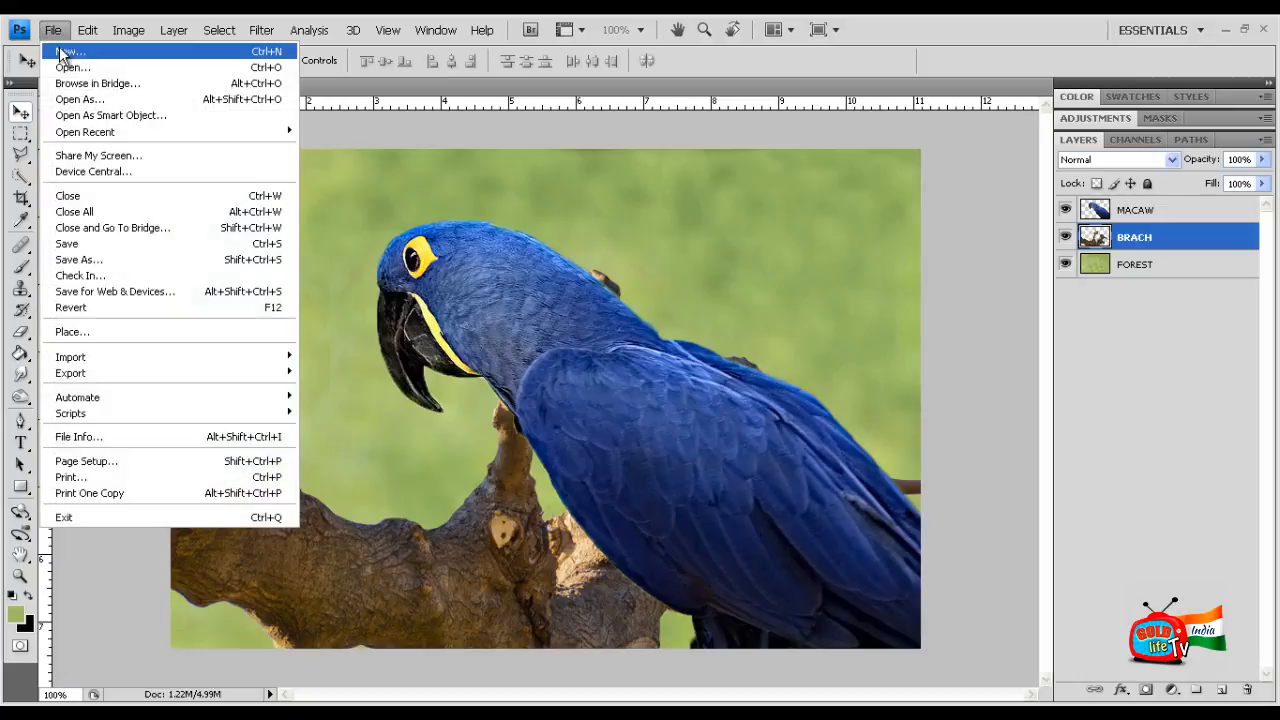
{"action": "mouse_move", "coordinate": [88, 30]}
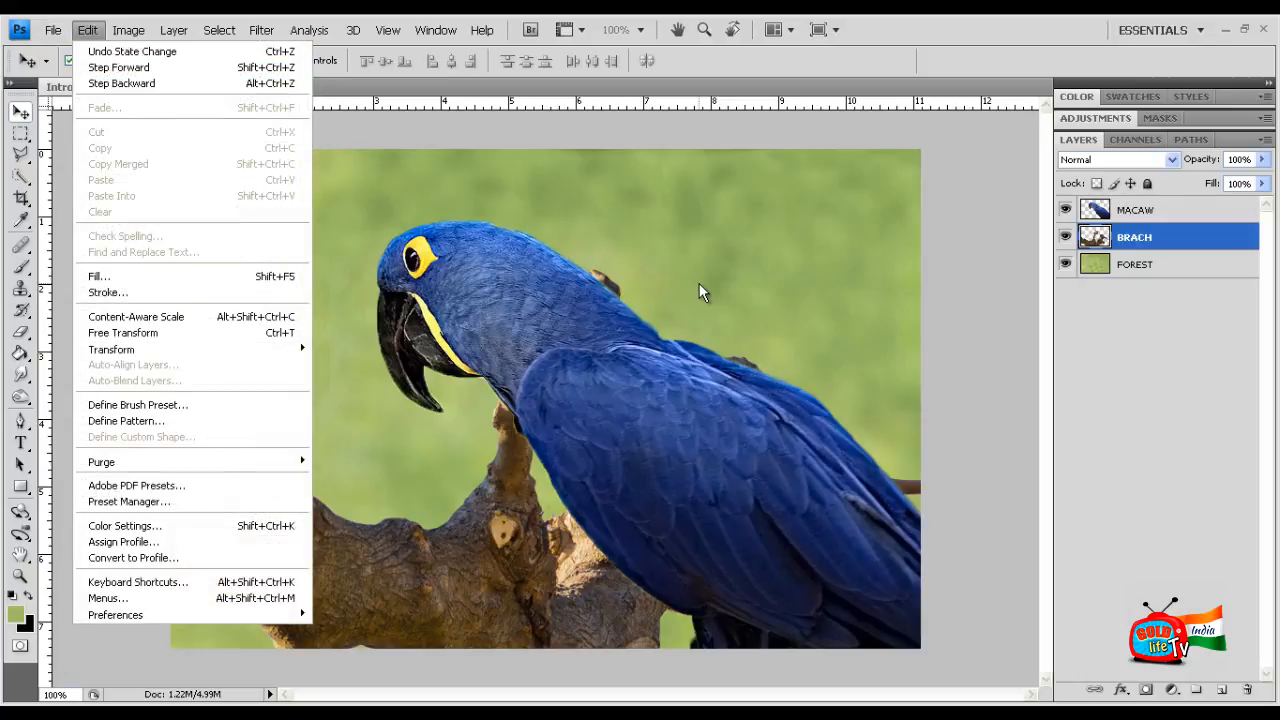
{"action": "left_click", "coordinate": [657, 325]}
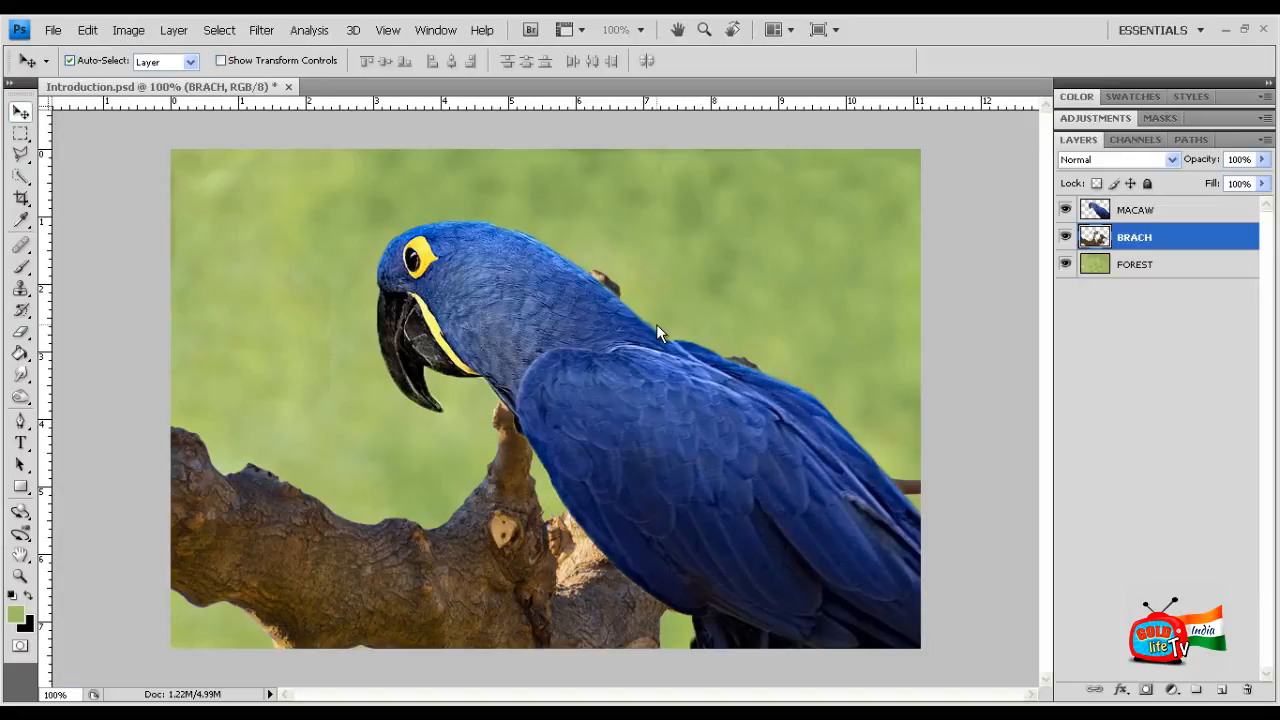
Step: Move the parrot, branch and forest background around the canvas several times with the Move tool's Auto-Select
{"action": "left_click_drag", "start_coordinate": [631, 373], "coordinate": [720, 275]}
{"action": "left_click_drag", "start_coordinate": [413, 559], "coordinate": [402, 346]}
{"action": "left_click_drag", "start_coordinate": [400, 520], "coordinate": [417, 422]}
{"action": "left_click_drag", "start_coordinate": [615, 200], "coordinate": [508, 320]}
{"action": "left_click_drag", "start_coordinate": [330, 320], "coordinate": [290, 434]}
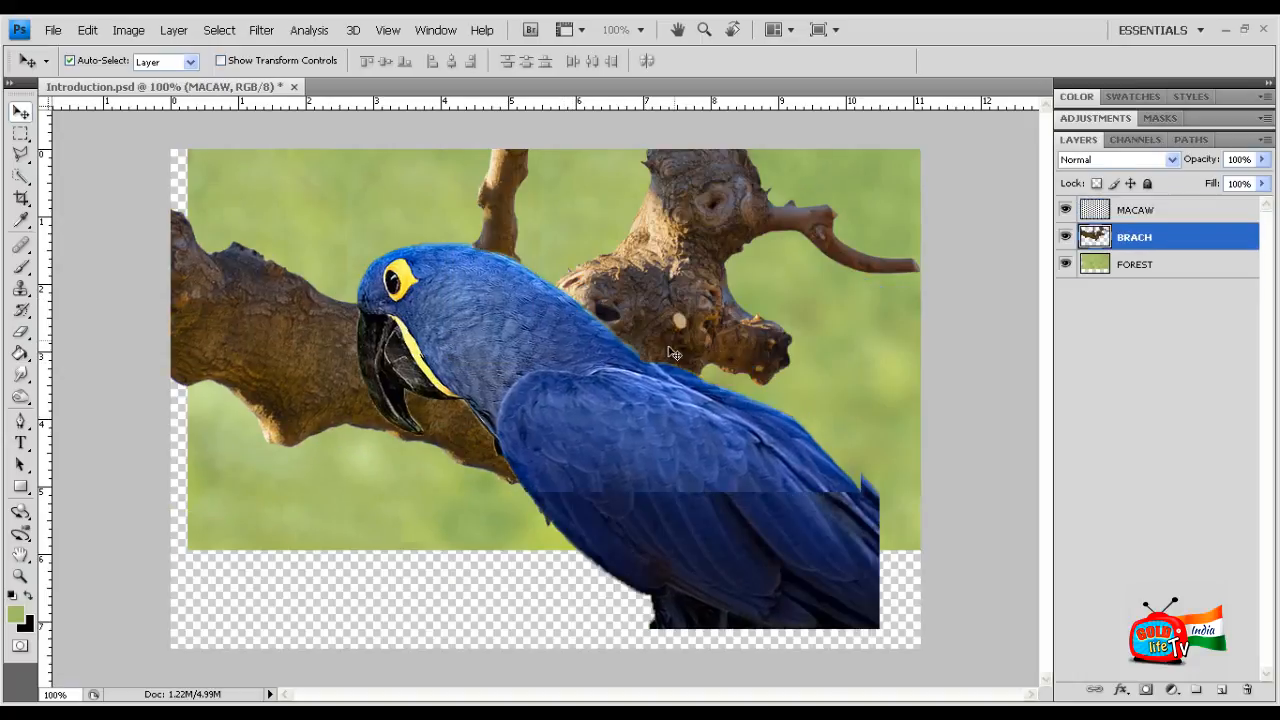
Step: Step backward repeatedly through all the recent layer moves to restore the parrot, branch and background positions
{"action": "left_click", "coordinate": [95, 35]}
{"action": "left_click", "coordinate": [107, 80]}
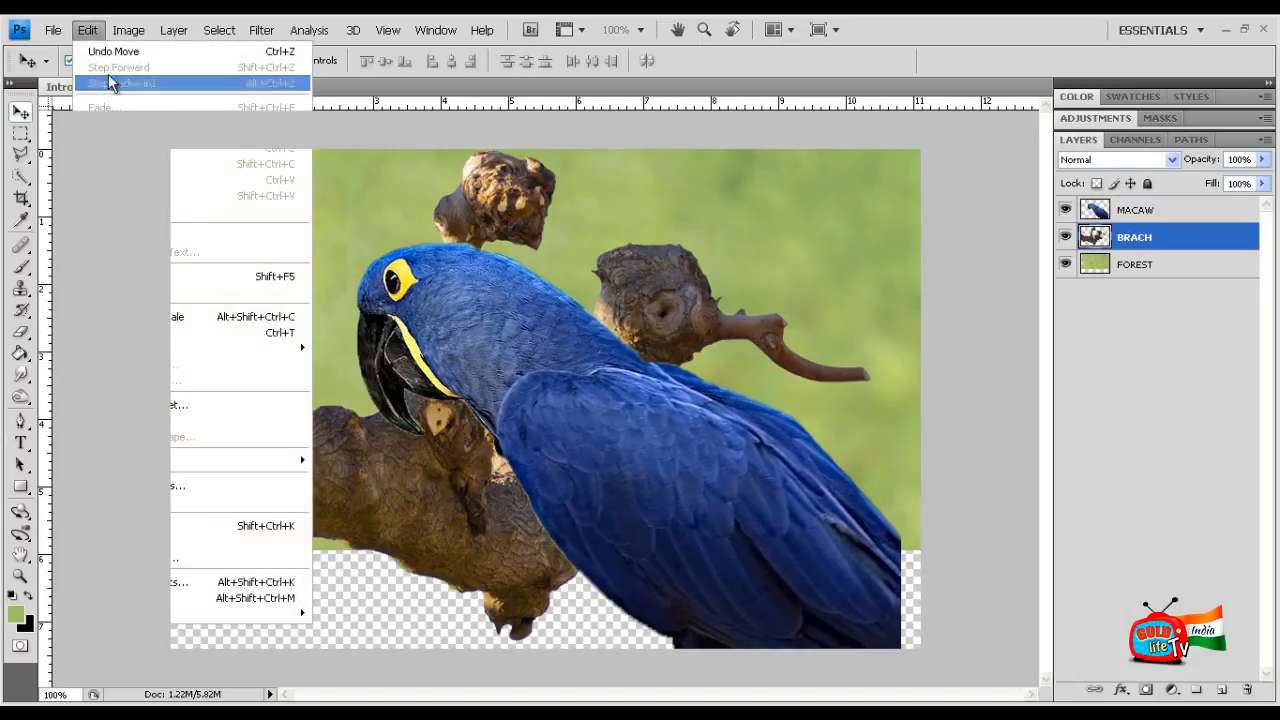
{"action": "left_click", "coordinate": [95, 36]}
{"action": "left_click", "coordinate": [107, 83]}
{"action": "left_click", "coordinate": [88, 30]}
{"action": "left_click", "coordinate": [107, 83]}
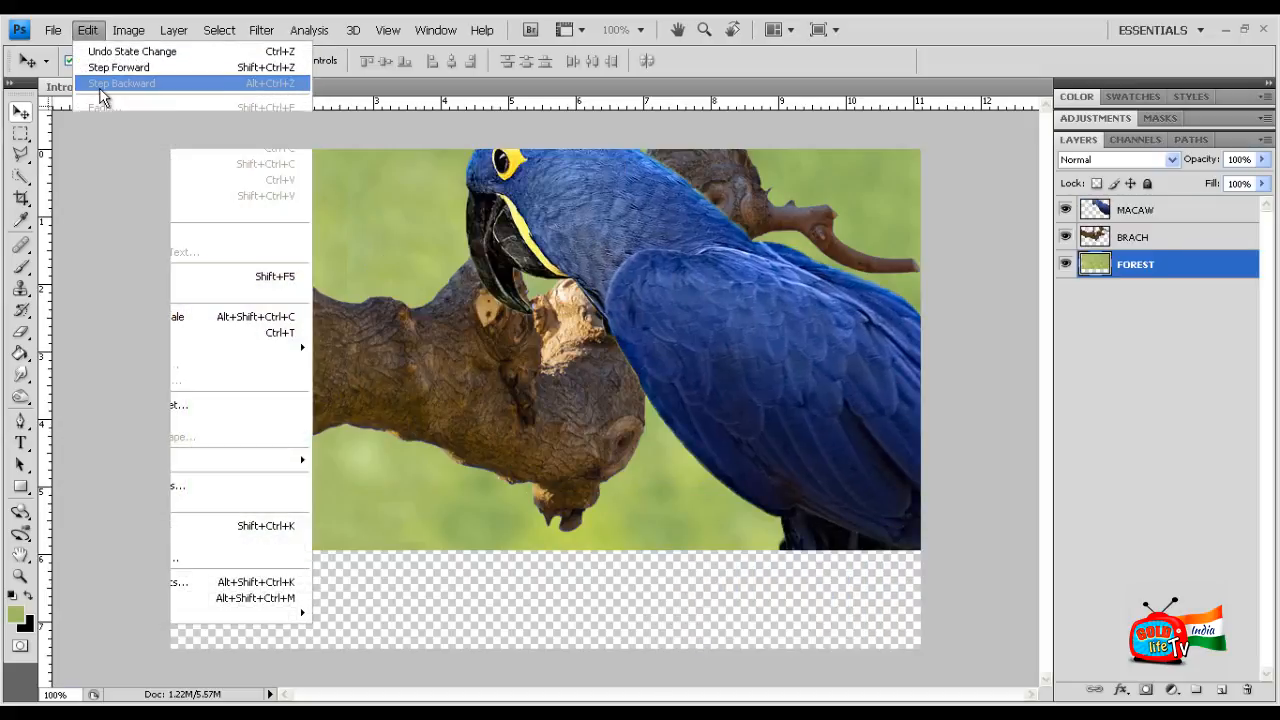
{"action": "left_click", "coordinate": [88, 30]}
{"action": "left_click", "coordinate": [107, 83]}
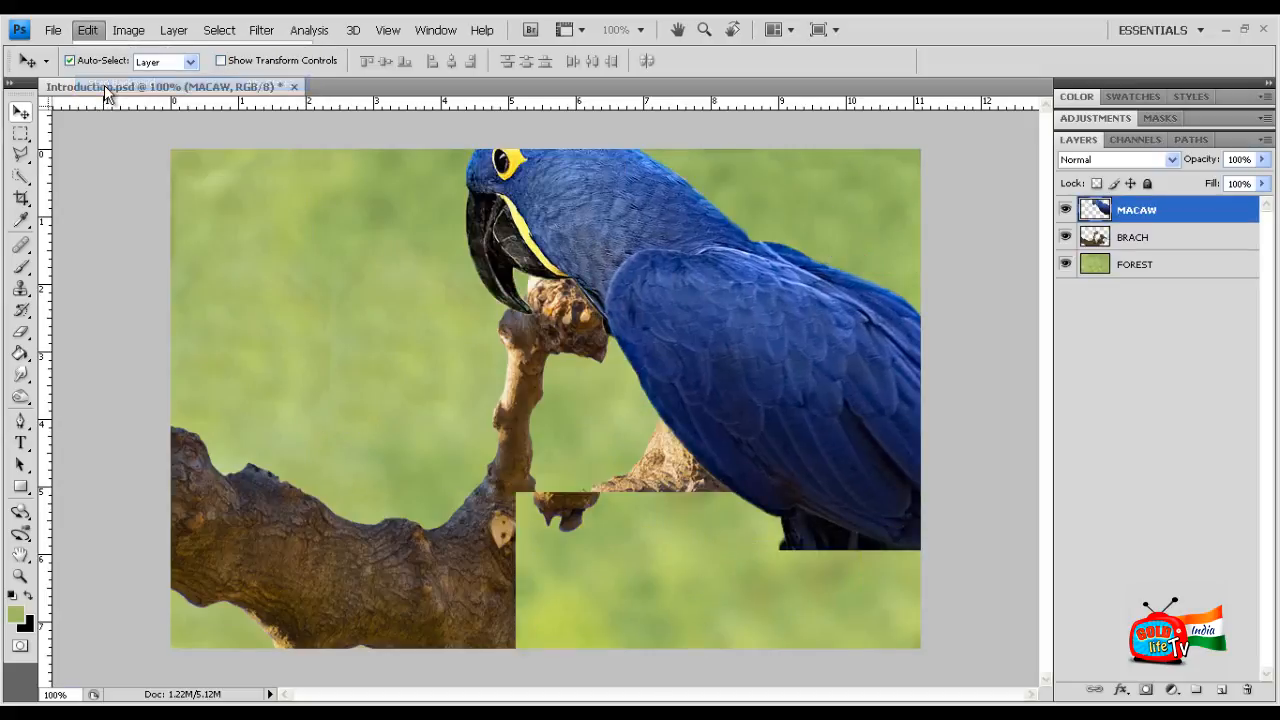
{"action": "left_click", "coordinate": [95, 34]}
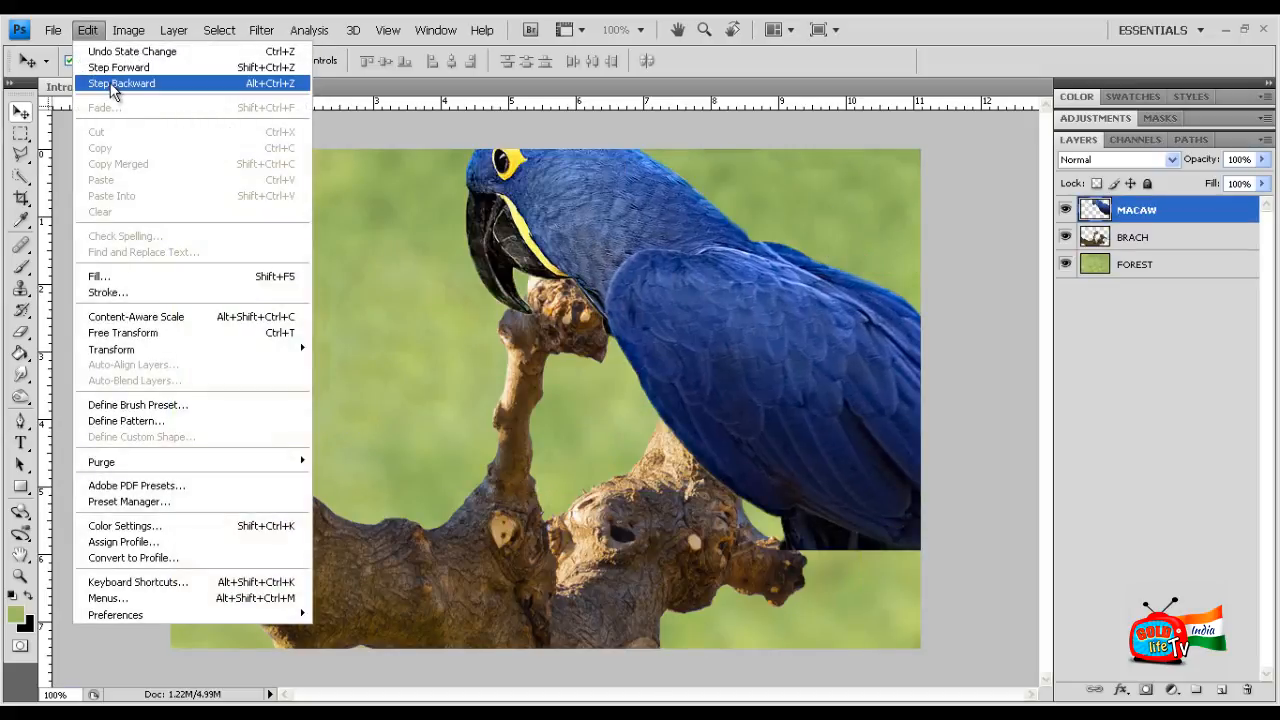
{"action": "left_click", "coordinate": [110, 85]}
{"action": "left_click", "coordinate": [88, 30]}
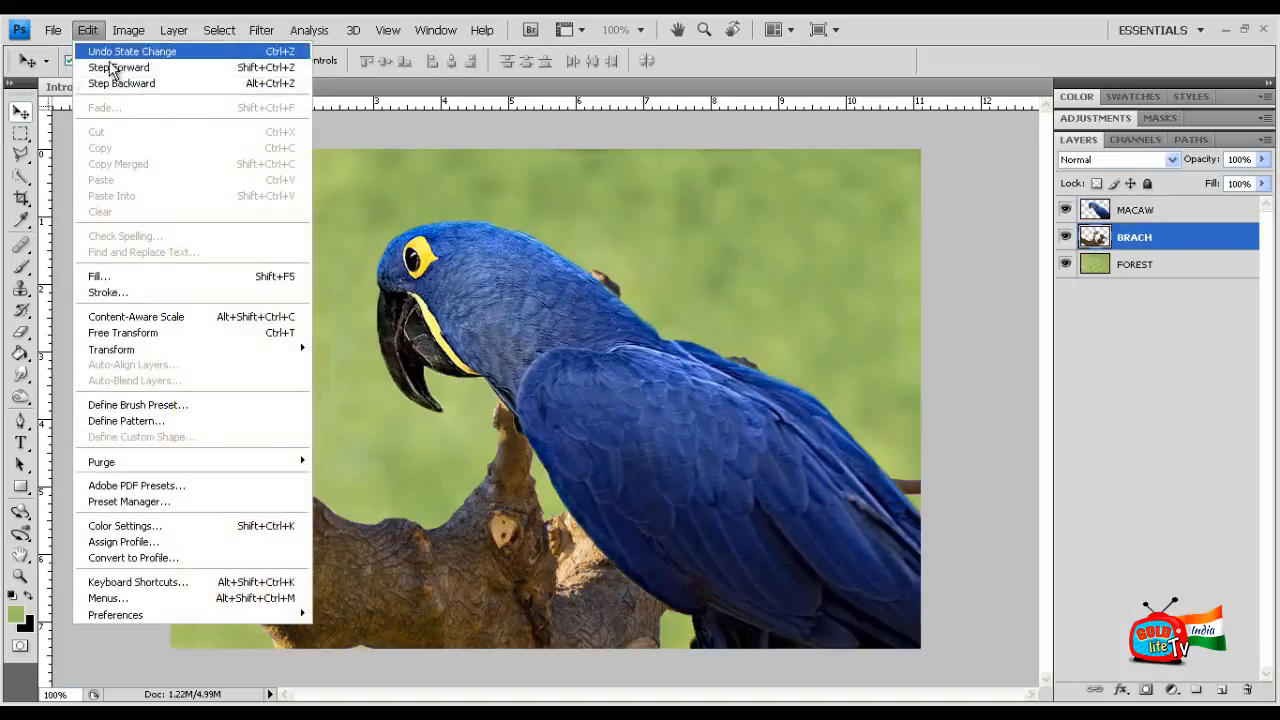
{"action": "mouse_move", "coordinate": [53, 30]}
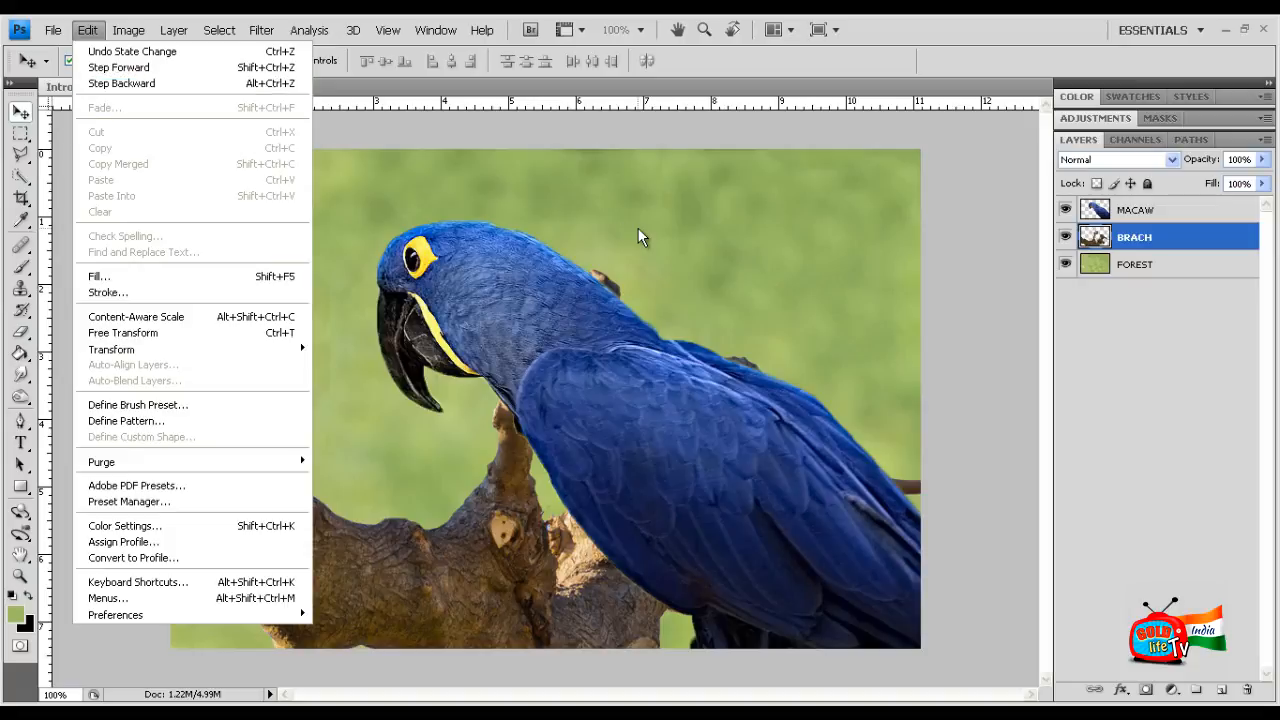
{"action": "left_click", "coordinate": [716, 144]}
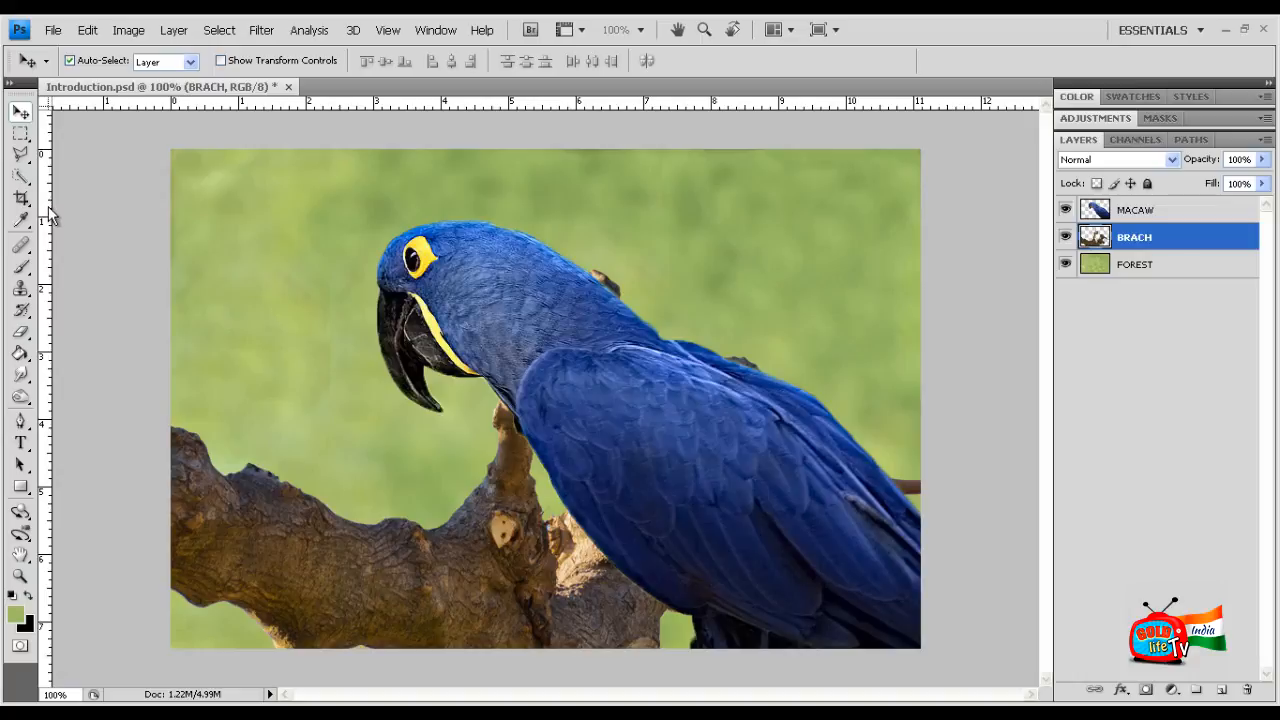
Step: With the Rectangular Marquee tool active, select the MACAW layer while turning the BRACH layer's visibility off and back on
{"action": "left_click", "coordinate": [22, 137]}
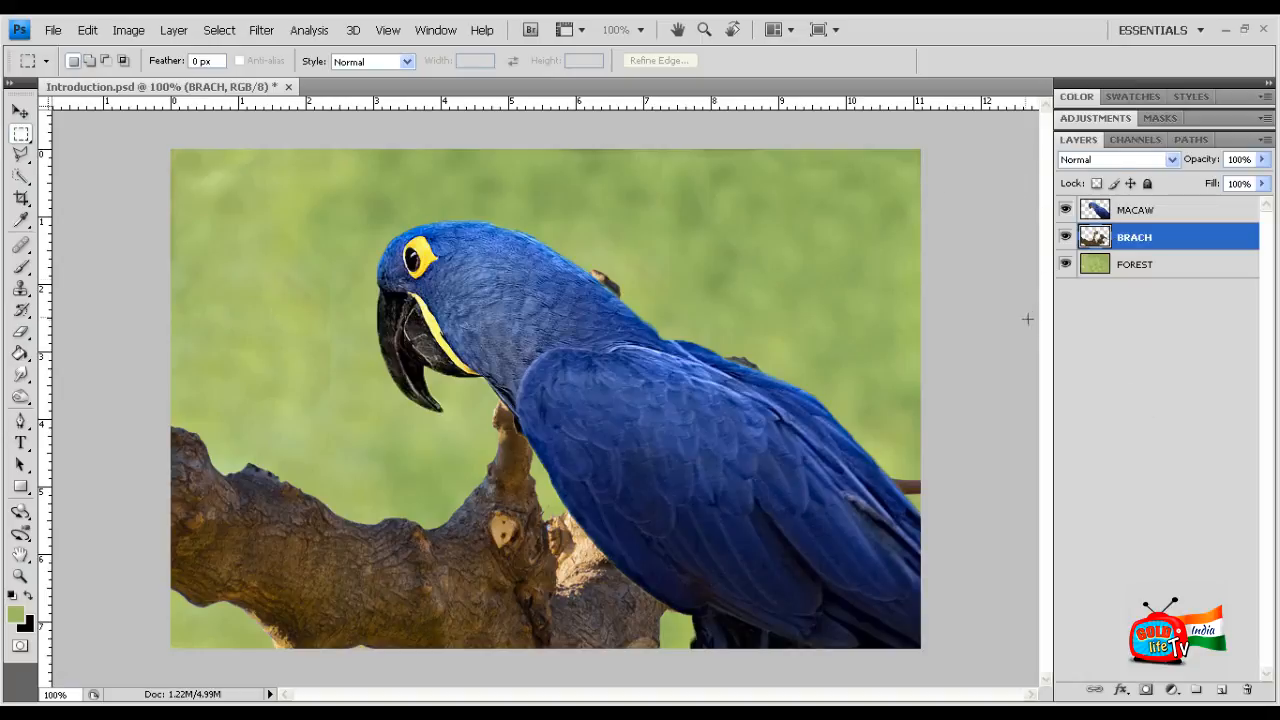
{"action": "left_click", "coordinate": [1065, 238]}
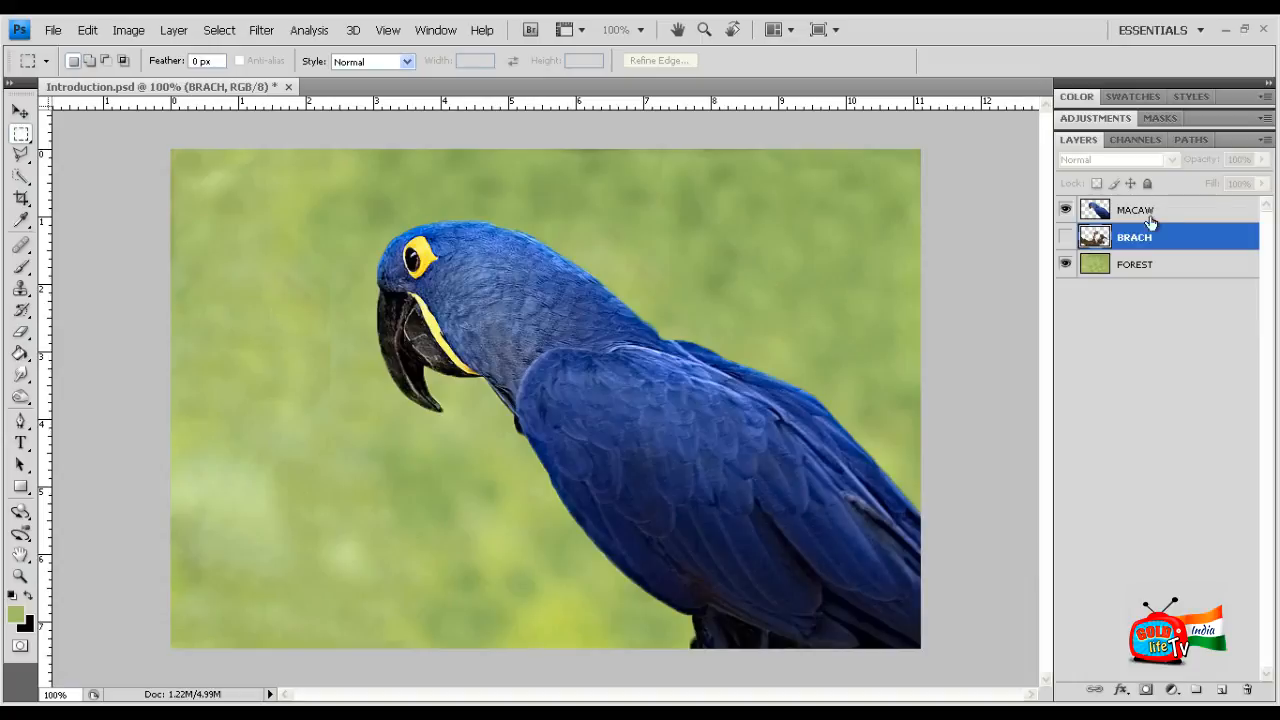
{"action": "left_click", "coordinate": [1101, 213]}
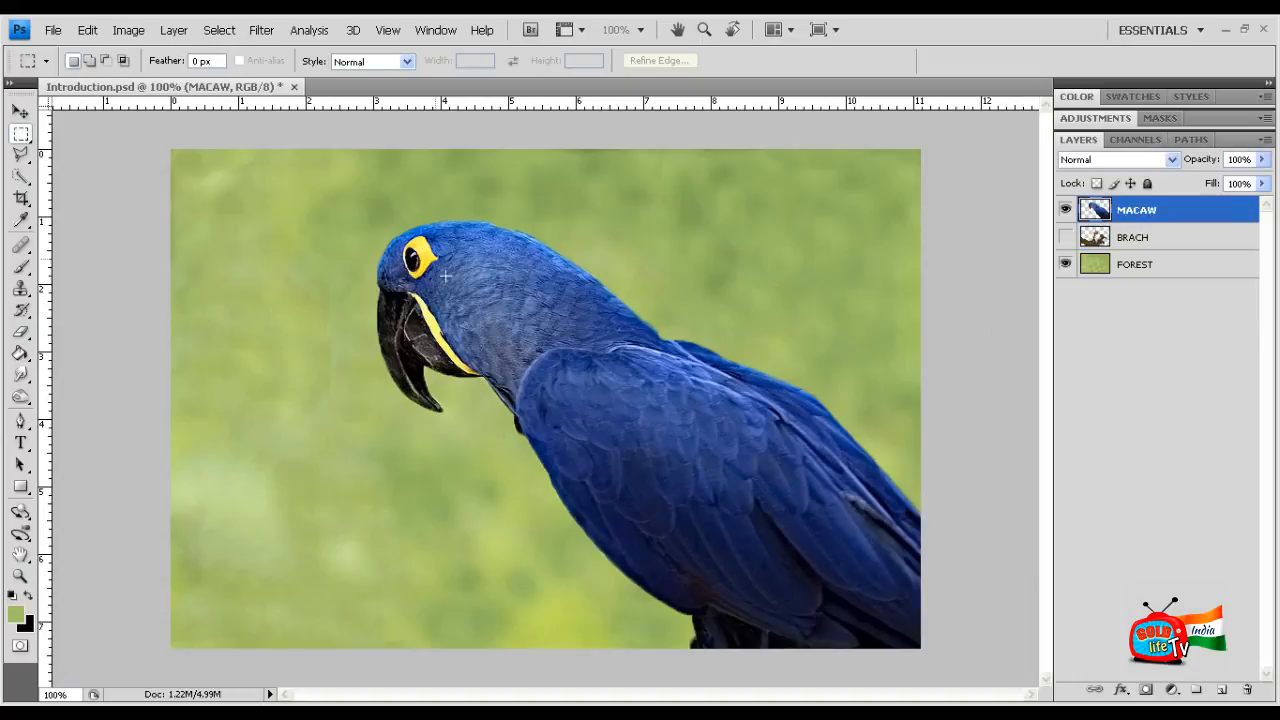
{"action": "left_click", "coordinate": [1065, 237]}
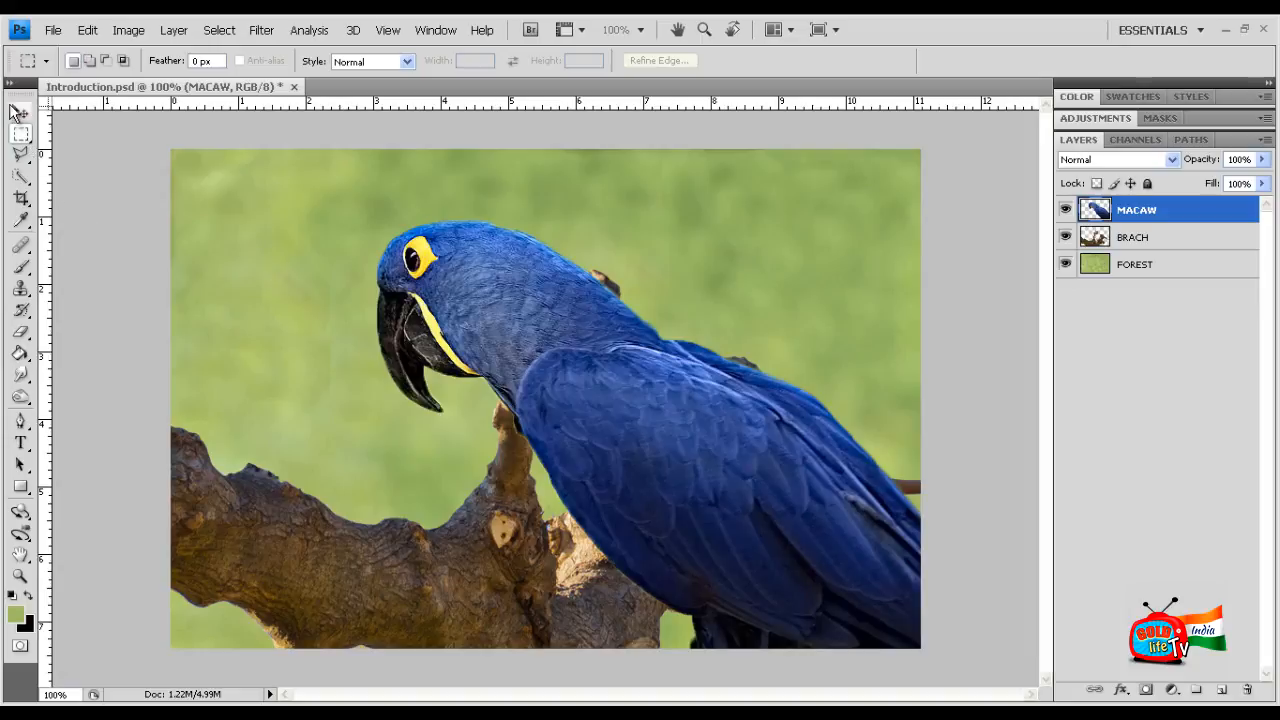
Step: Activate the Quick Selection tool and open the blue hyacinth macaw and tree branch cutout images together from the Introduction_RAW folder
{"action": "left_click", "coordinate": [24, 177]}
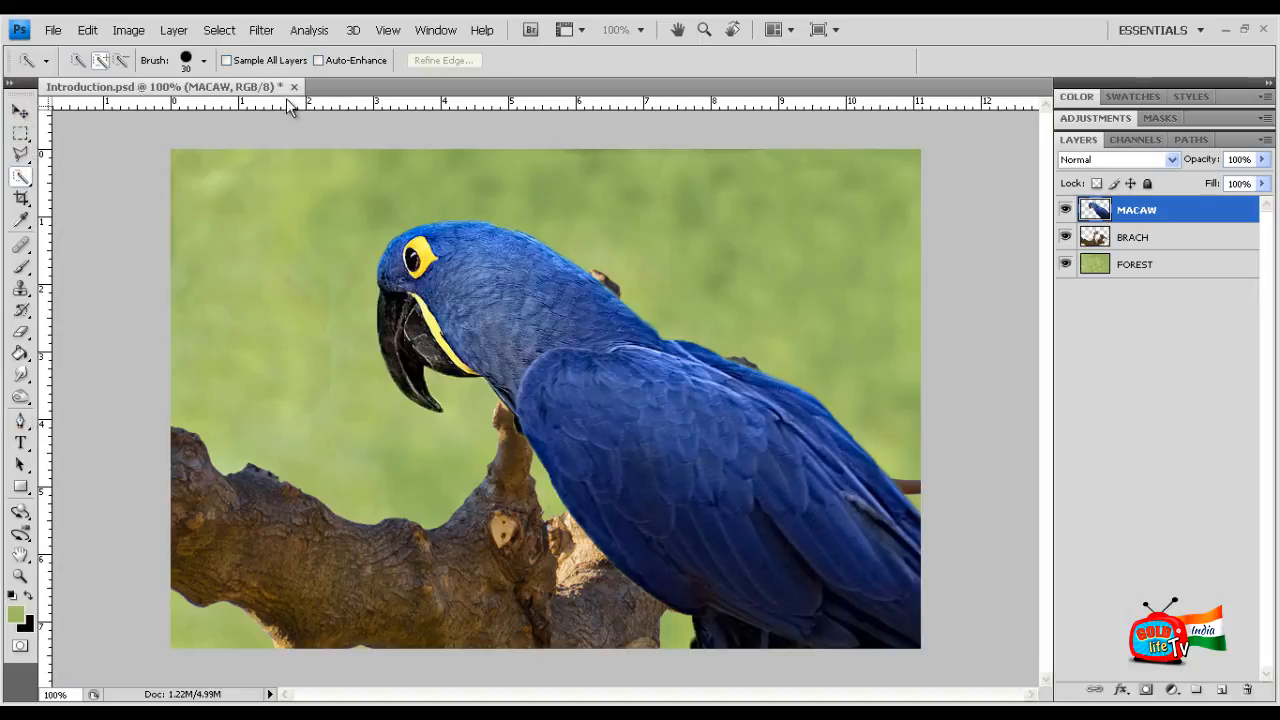
{"action": "left_click", "coordinate": [55, 30]}
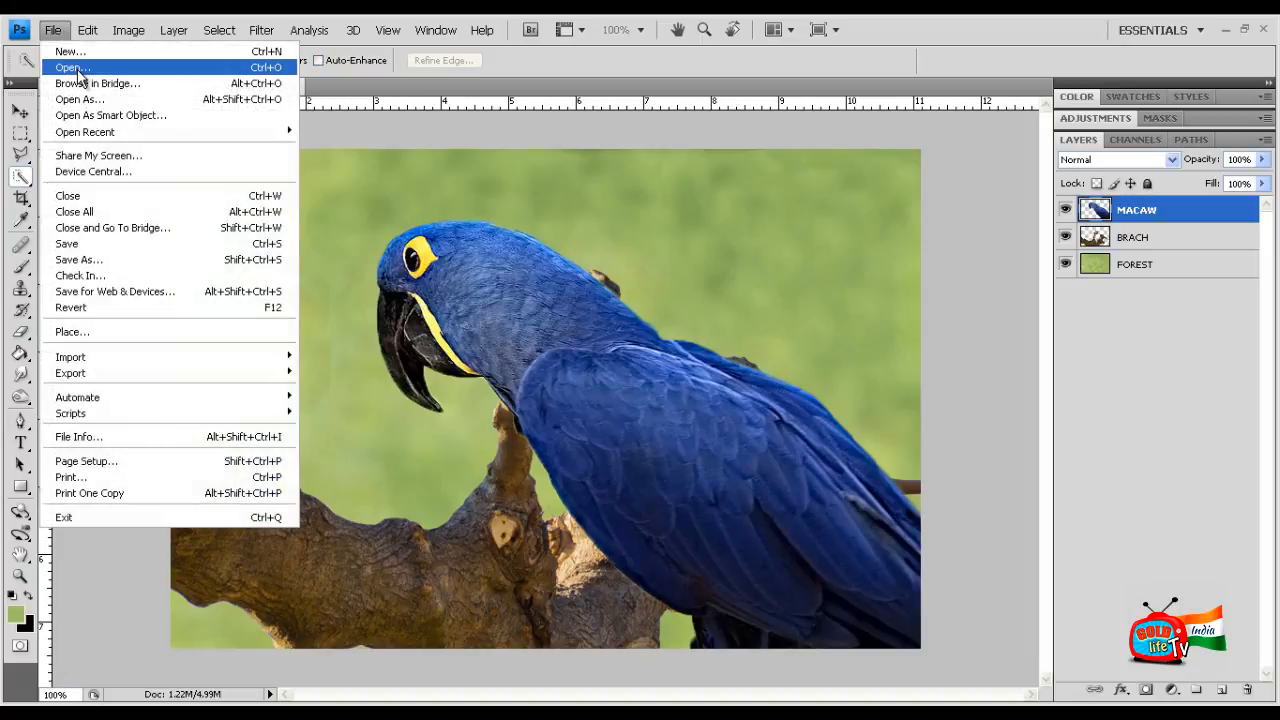
{"action": "left_click", "coordinate": [79, 70]}
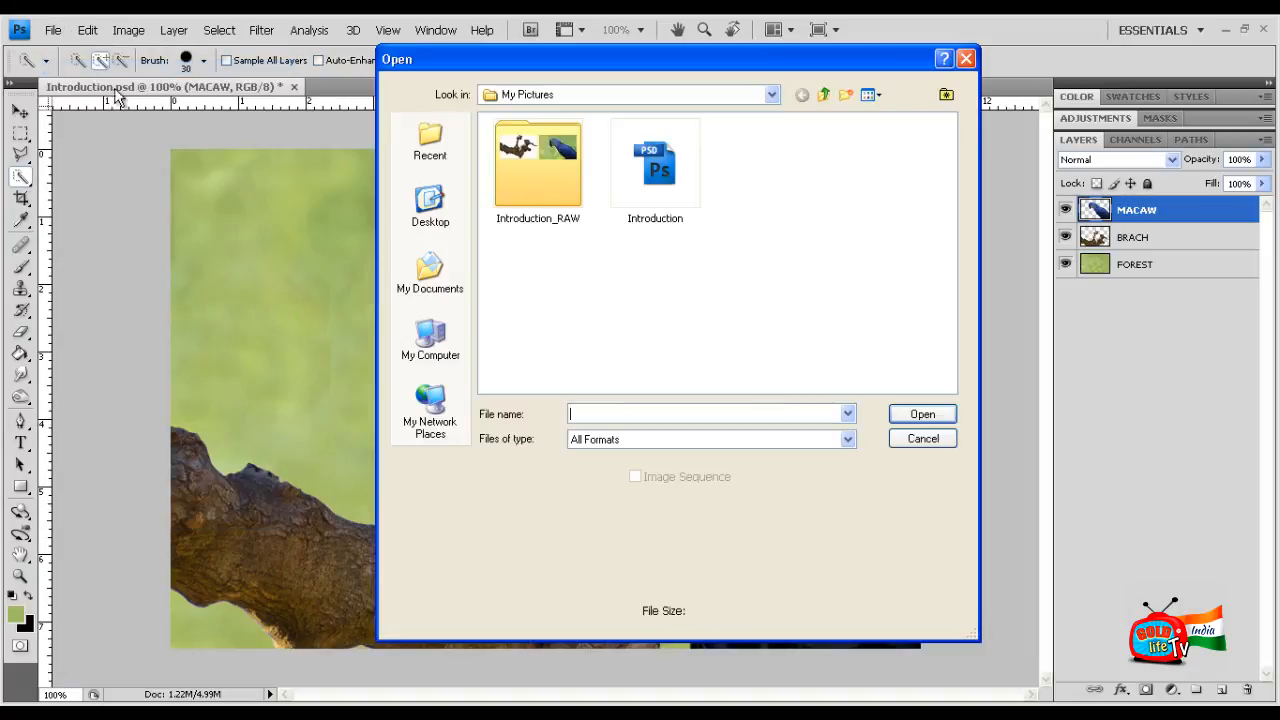
{"action": "left_click", "coordinate": [523, 205]}
{"action": "double_click", "coordinate": [523, 205]}
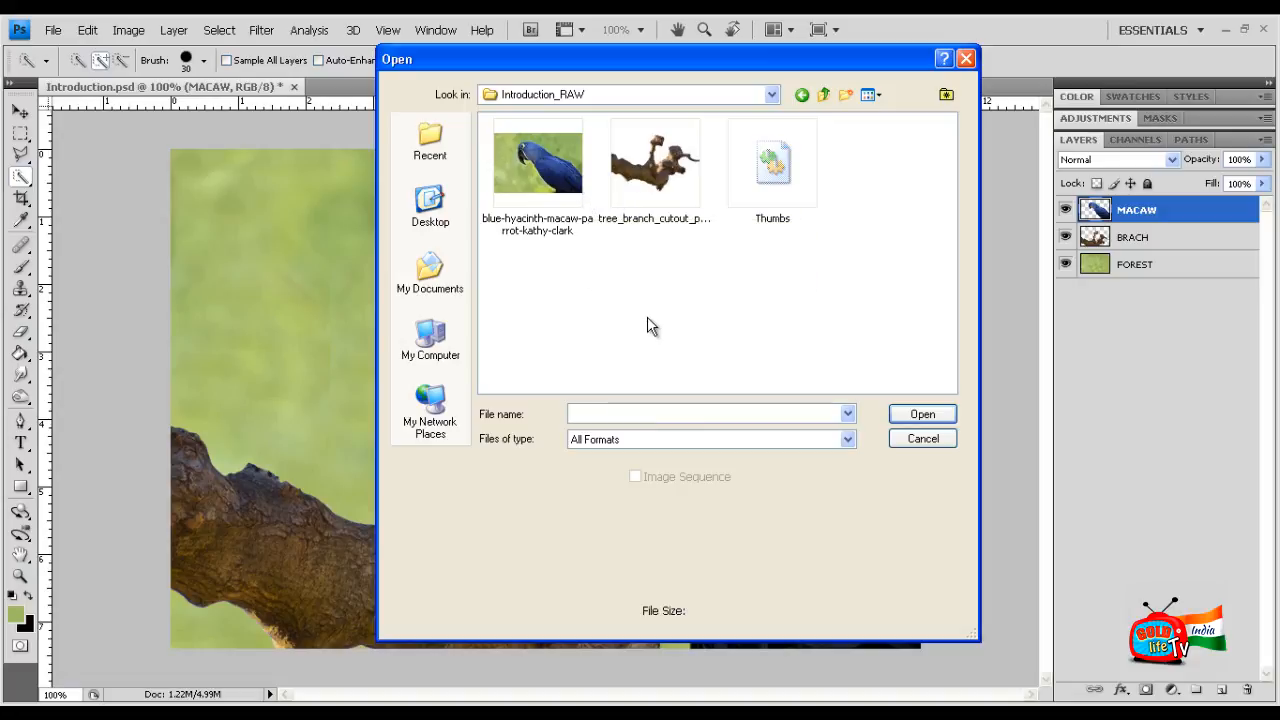
{"action": "left_click_drag", "start_coordinate": [604, 51], "coordinate": [990, 56]}
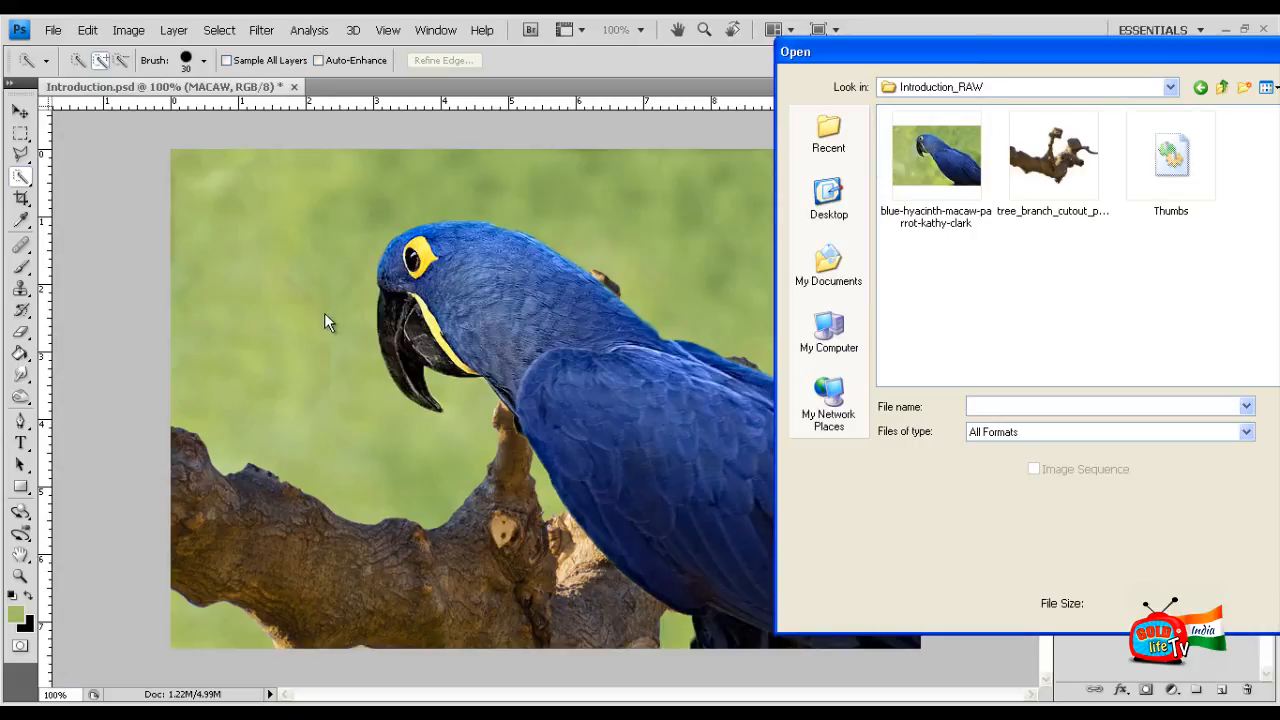
{"action": "left_click_drag", "start_coordinate": [838, 52], "coordinate": [761, 87]}
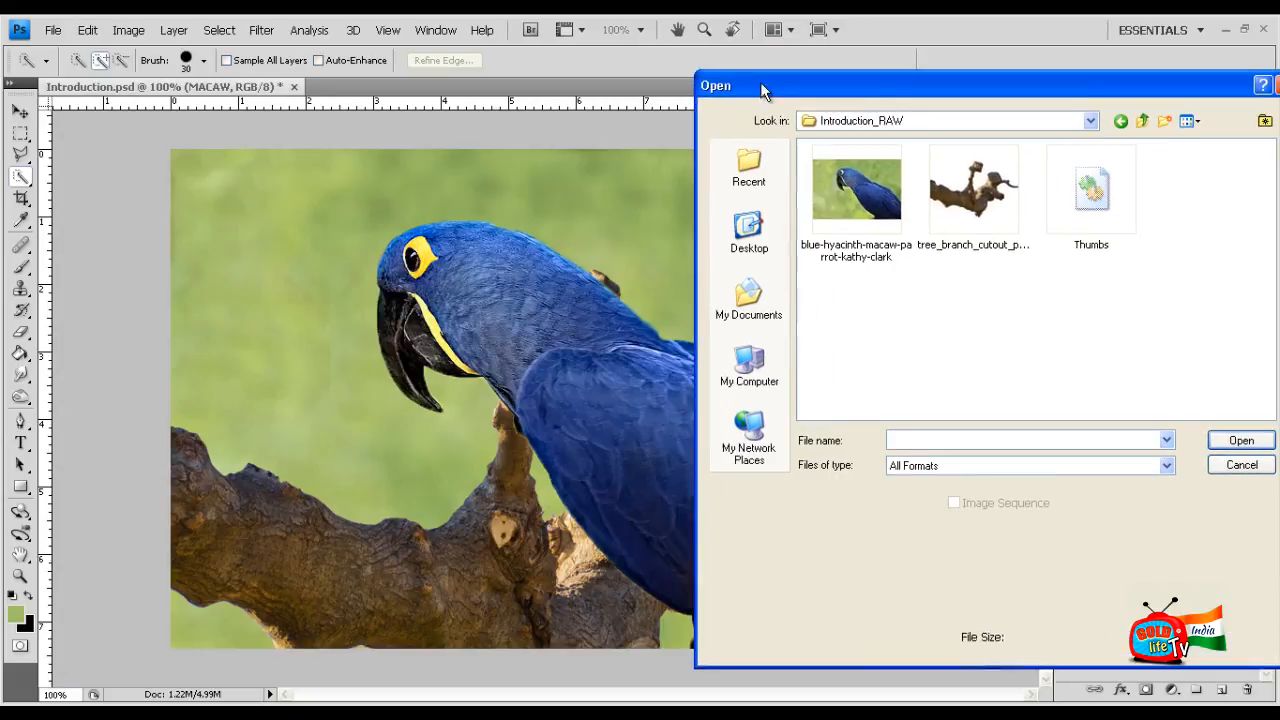
{"action": "left_click", "coordinate": [850, 225]}
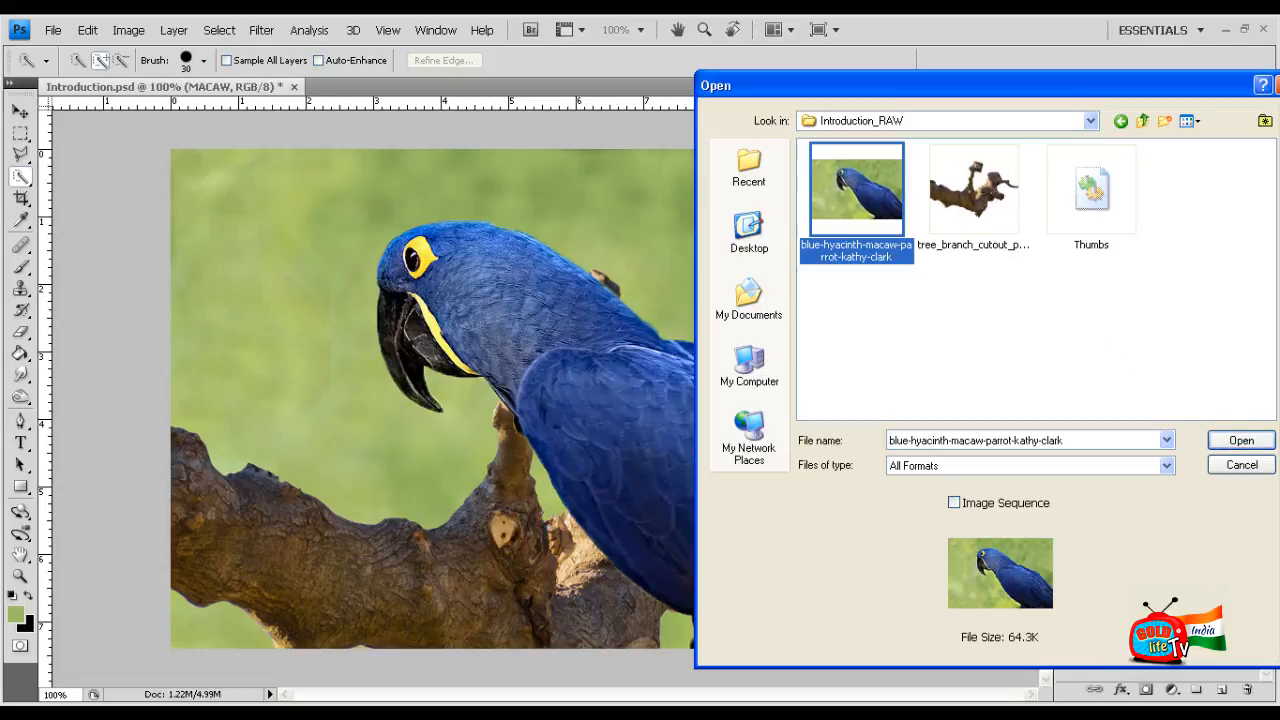
{"action": "left_click", "coordinate": [930, 188], "text": "ctrl"}
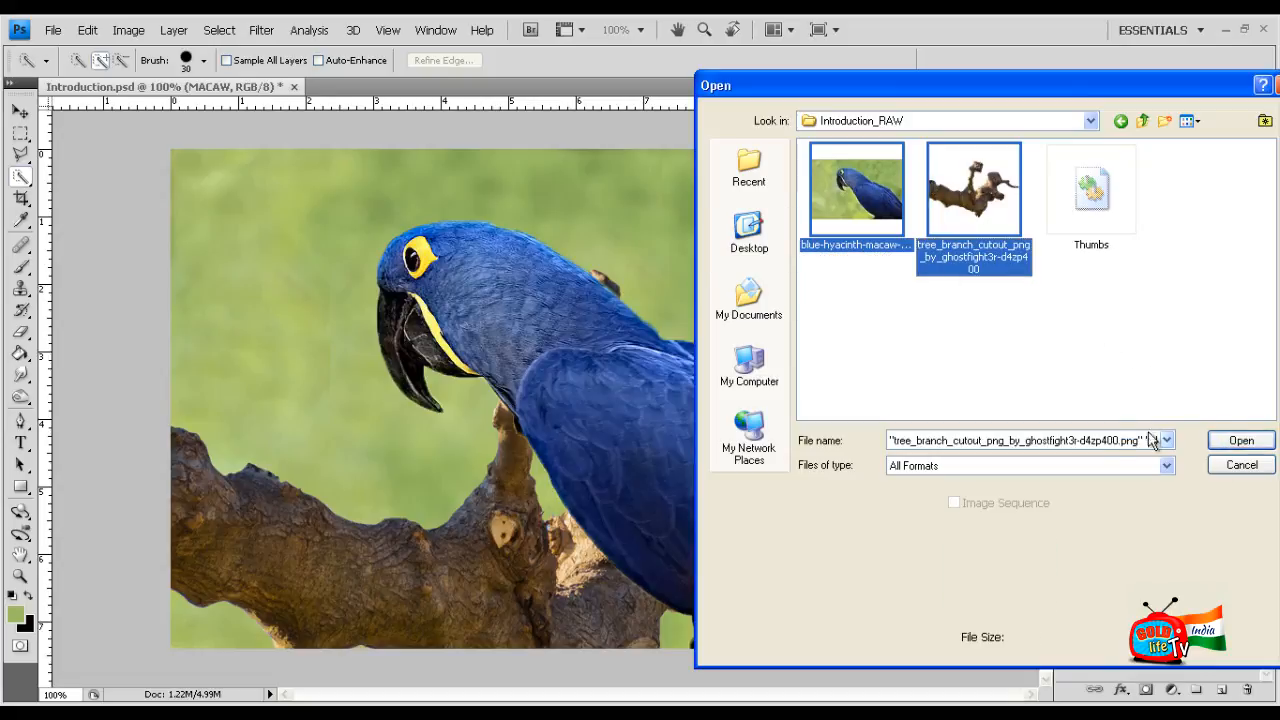
{"action": "left_click", "coordinate": [1240, 440]}
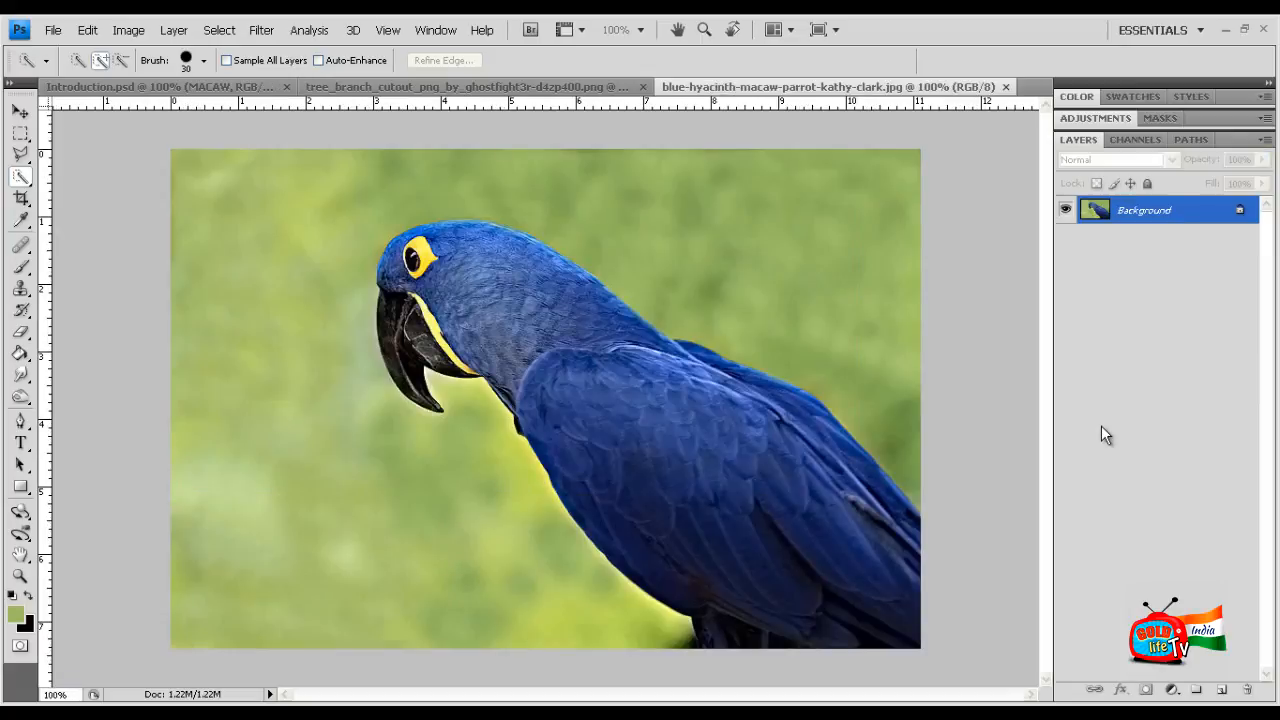
Step: Close the Introduction.psd document, leaving the tree branch and macaw images open
{"action": "left_click", "coordinate": [286, 87]}
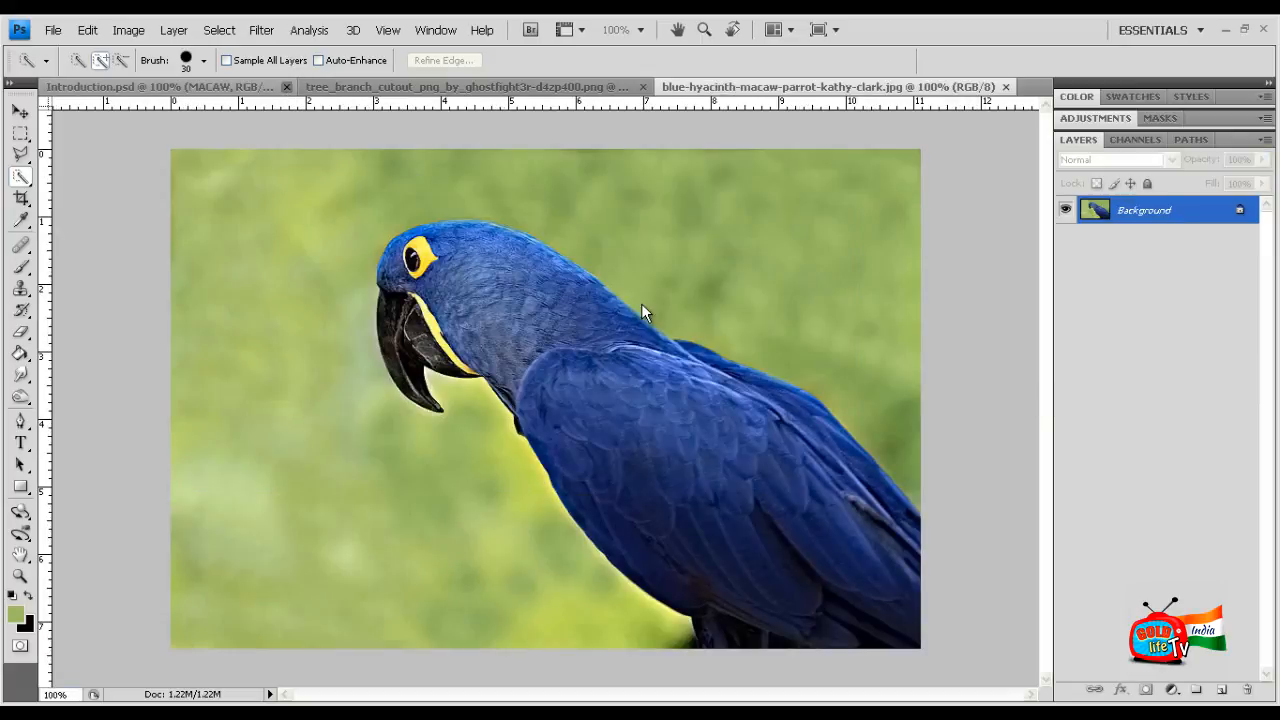
{"action": "left_click", "coordinate": [641, 300]}
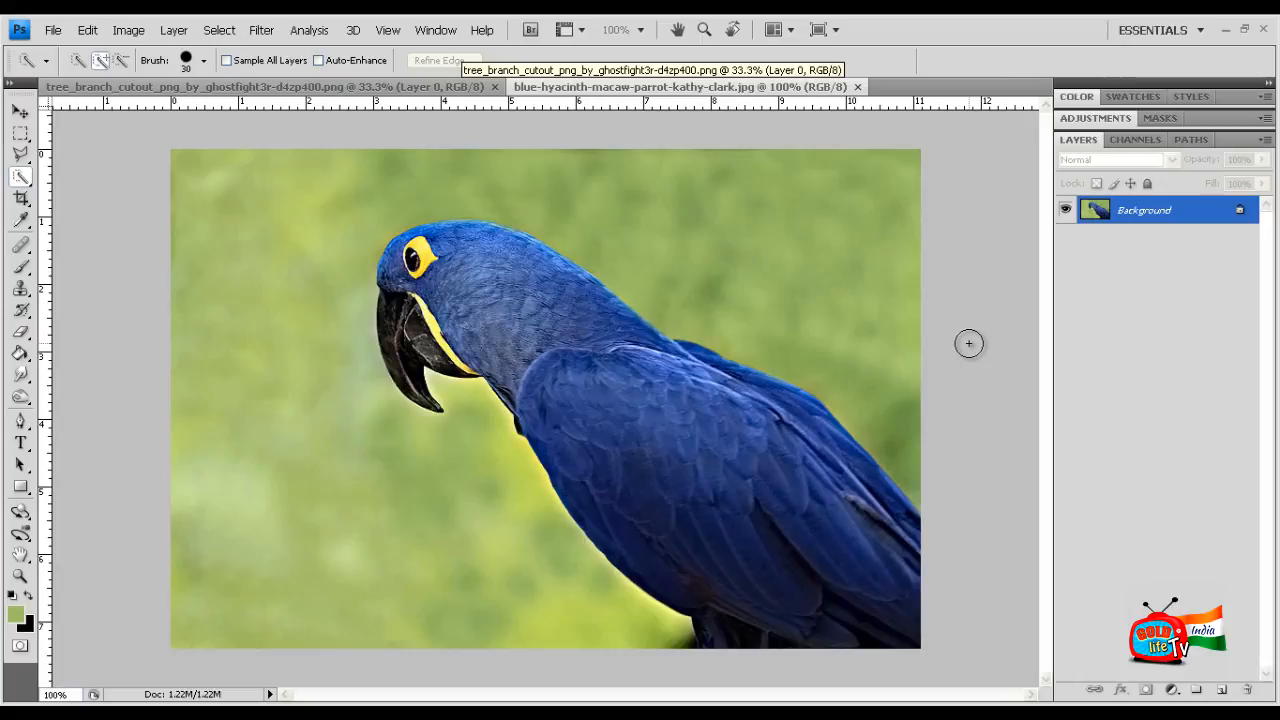
Step: Try twice to move the locked Background layer of the macaw image with the Move tool
{"action": "left_click", "coordinate": [20, 110]}
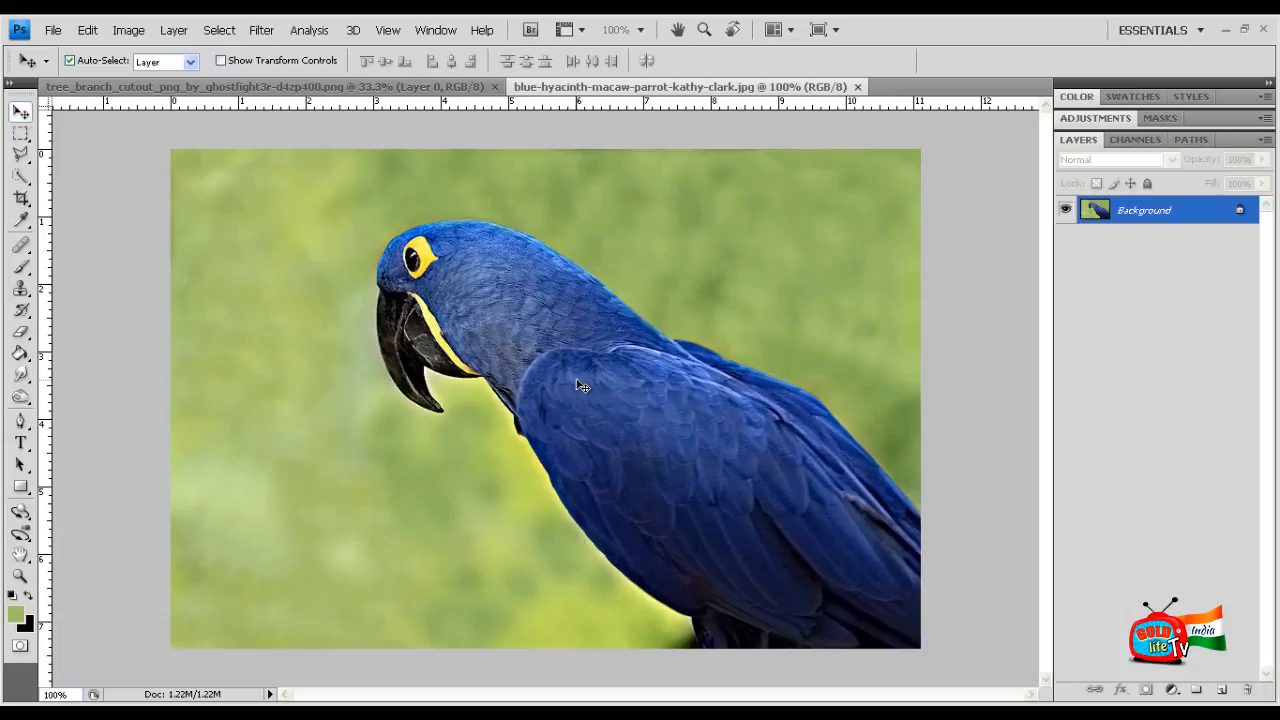
{"action": "left_click", "coordinate": [590, 334]}
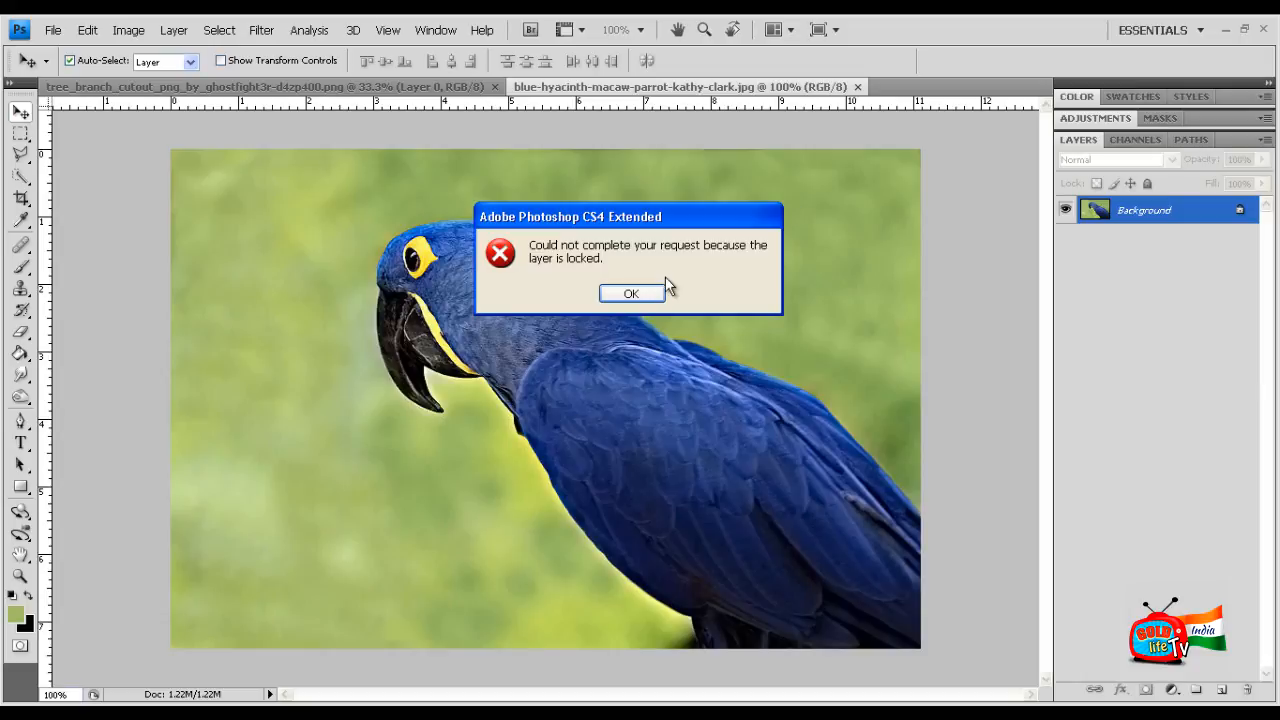
{"action": "left_click", "coordinate": [640, 300]}
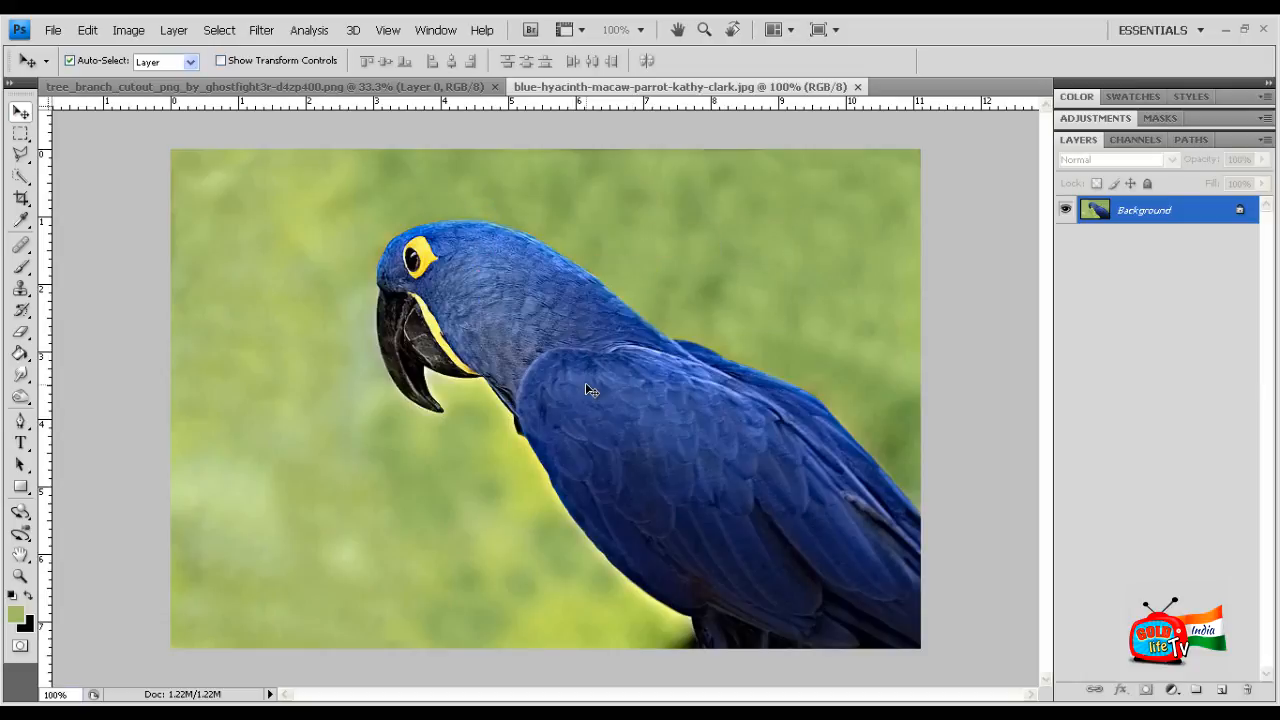
{"action": "left_click", "coordinate": [587, 384]}
{"action": "left_click", "coordinate": [646, 297]}
Step: Compare the layers of the branch and macaw documents, and check the macaw image's file type in its file properties
{"action": "left_click", "coordinate": [413, 90]}
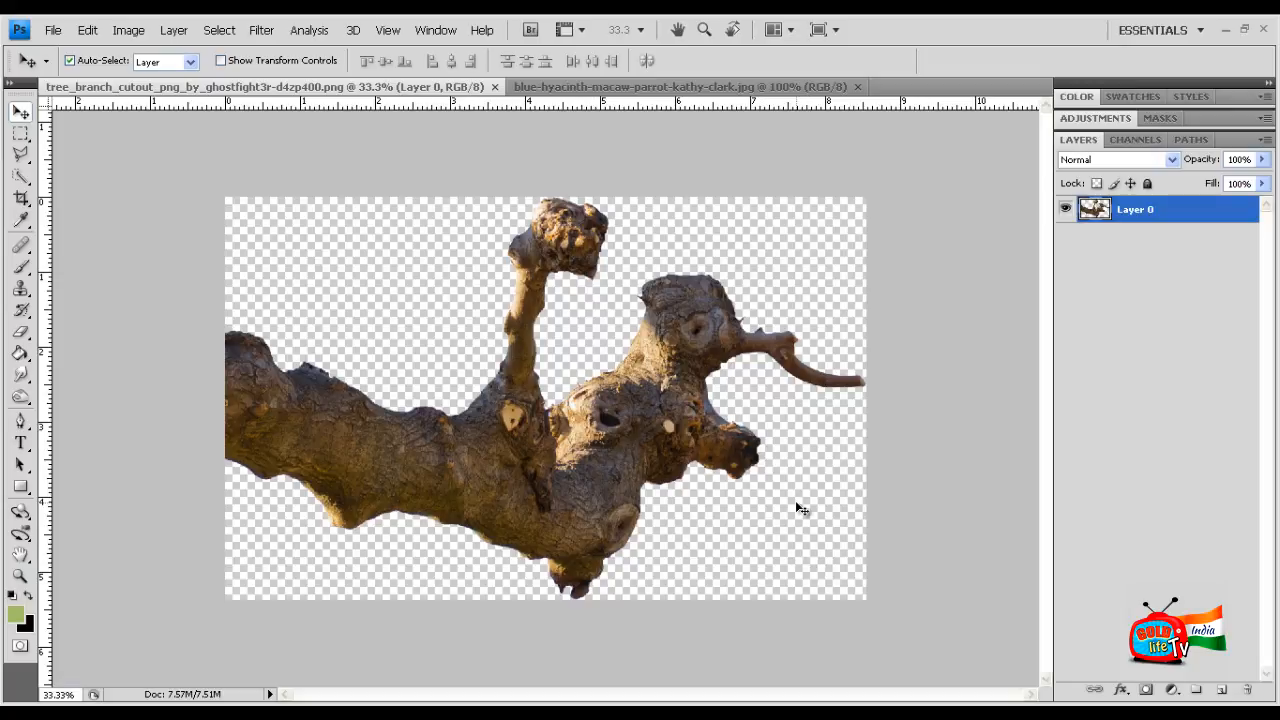
{"action": "left_click", "coordinate": [647, 85]}
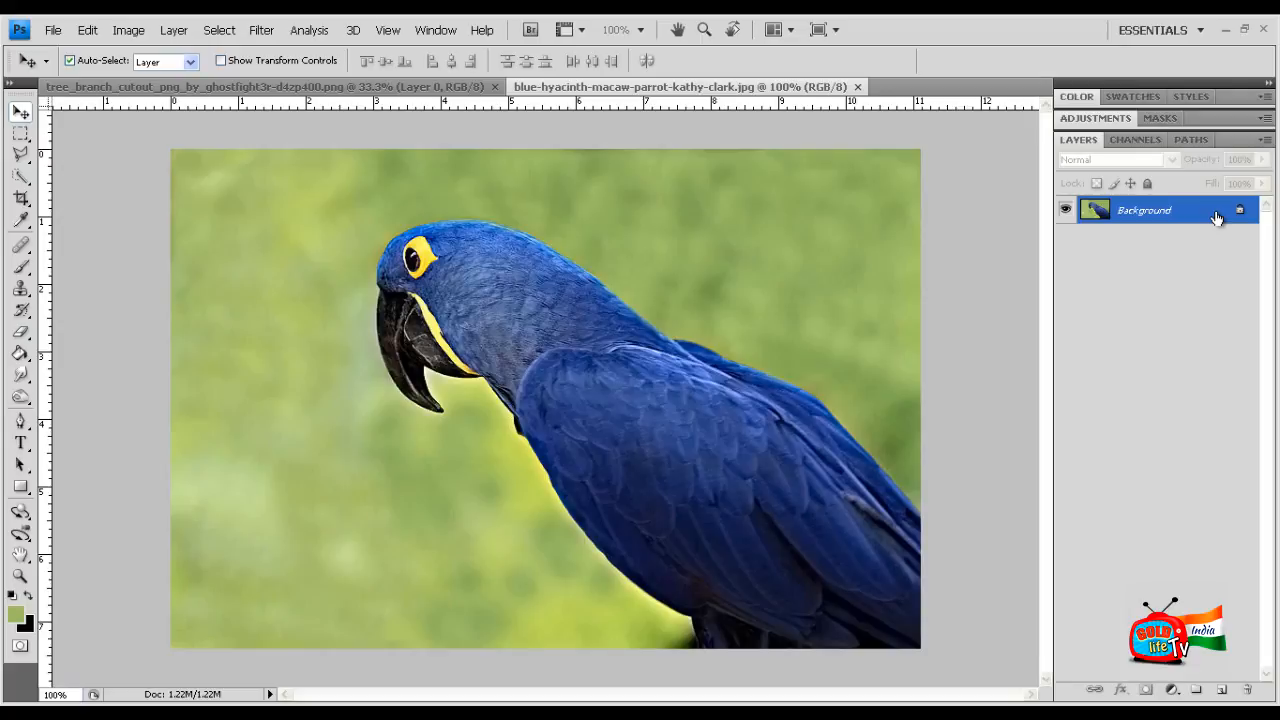
{"action": "left_click", "coordinate": [53, 29]}
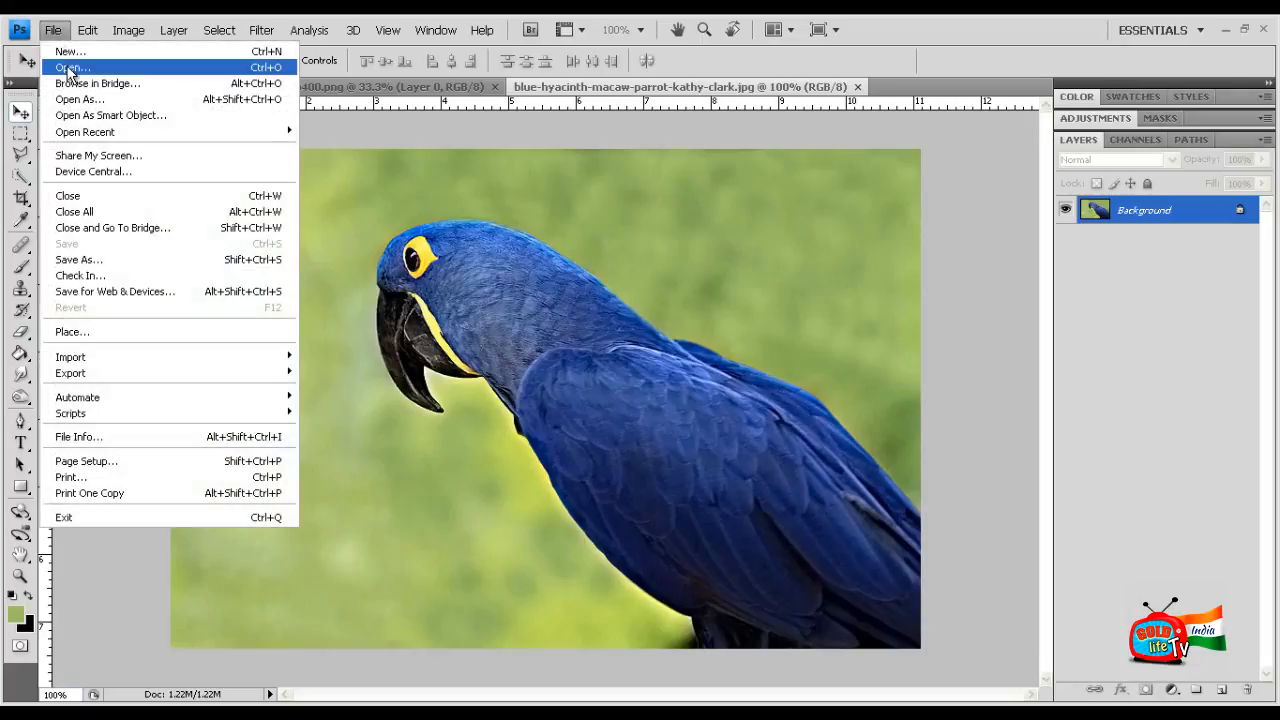
{"action": "left_click", "coordinate": [70, 68]}
{"action": "left_click_drag", "start_coordinate": [946, 76], "coordinate": [835, 86]}
{"action": "left_click", "coordinate": [783, 248]}
{"action": "right_click", "coordinate": [784, 248]}
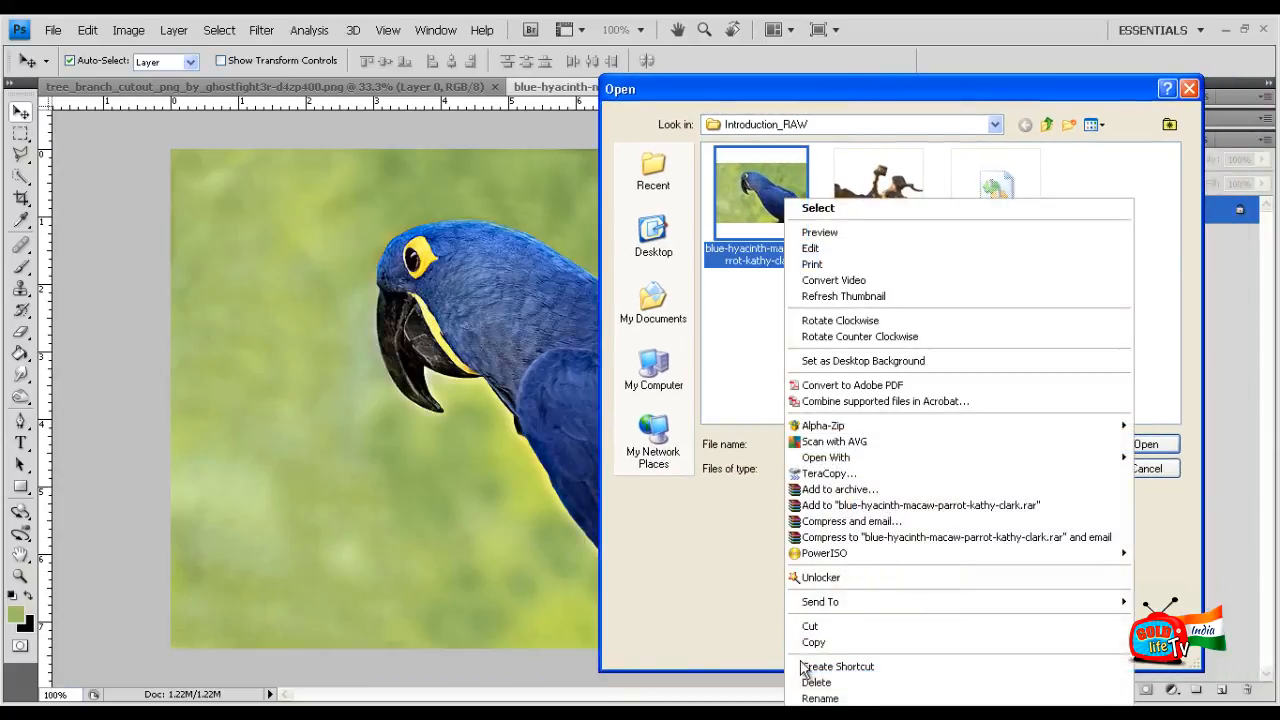
{"action": "left_click", "coordinate": [820, 714]}
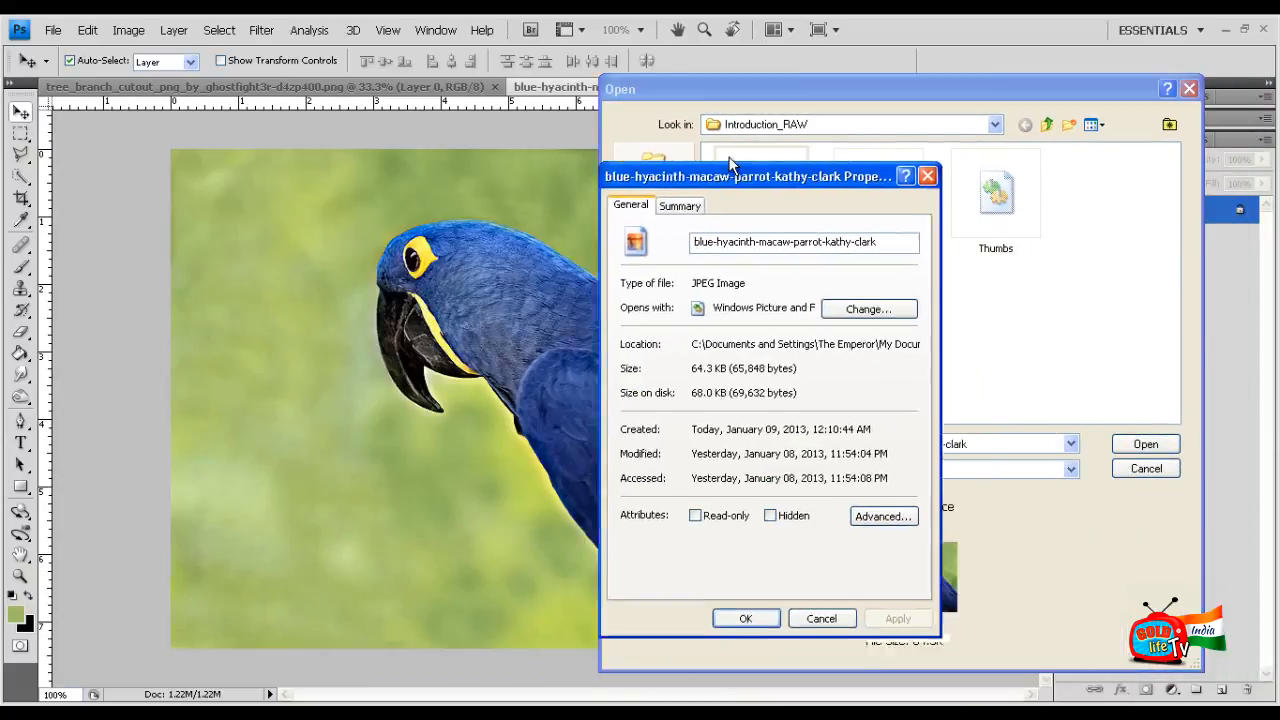
{"action": "left_click_drag", "start_coordinate": [729, 168], "coordinate": [643, 138]}
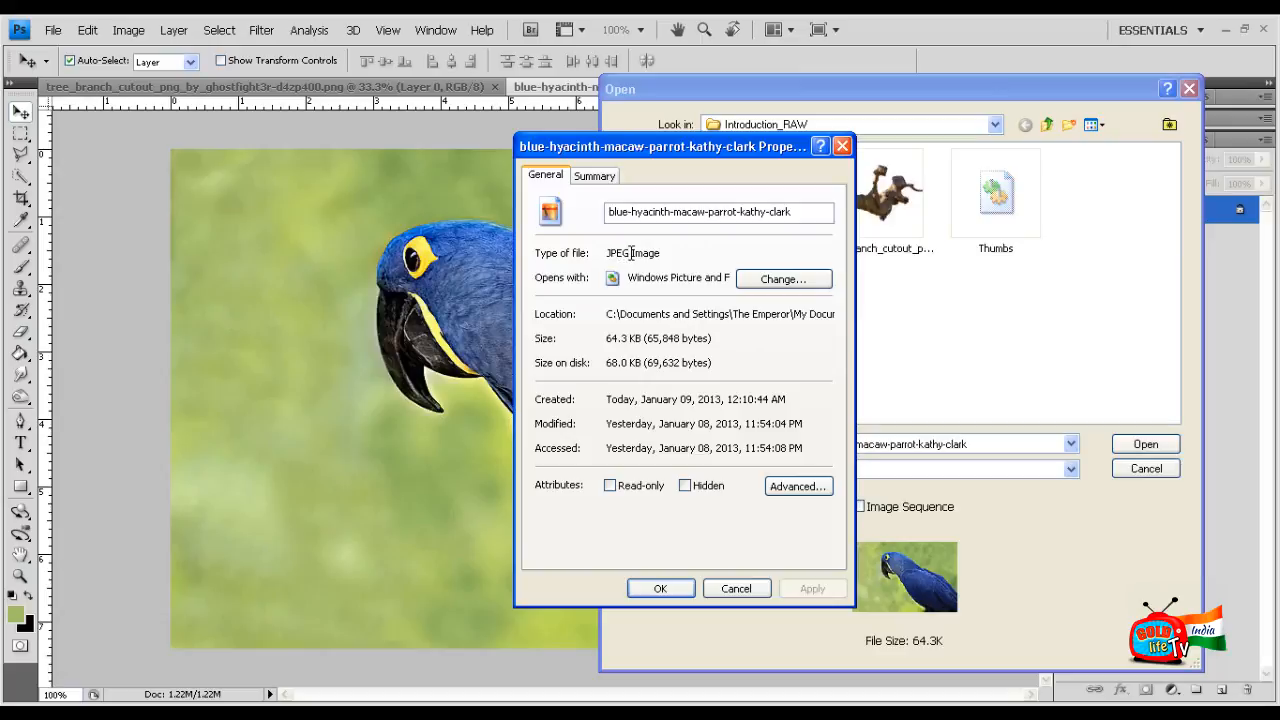
{"action": "left_click", "coordinate": [845, 146]}
Step: Check the file type of the tree branch cutout image in its file properties
{"action": "right_click", "coordinate": [858, 229]}
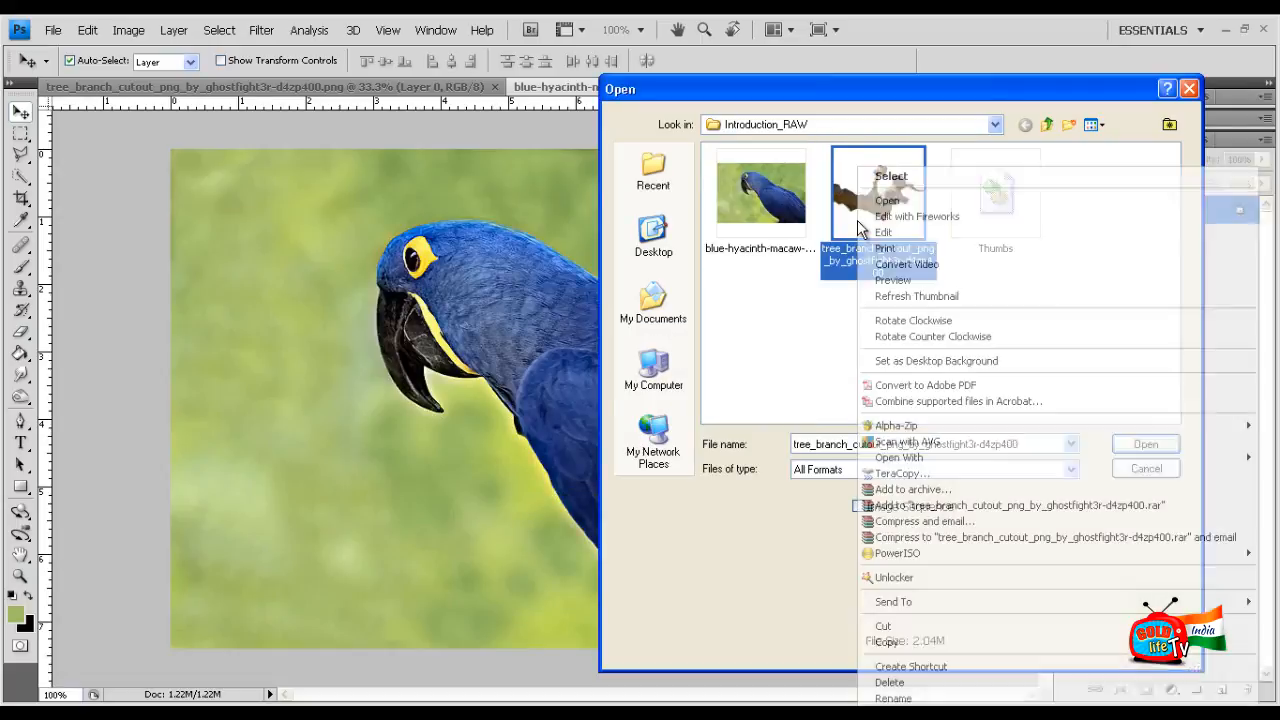
{"action": "key", "text": "r"}
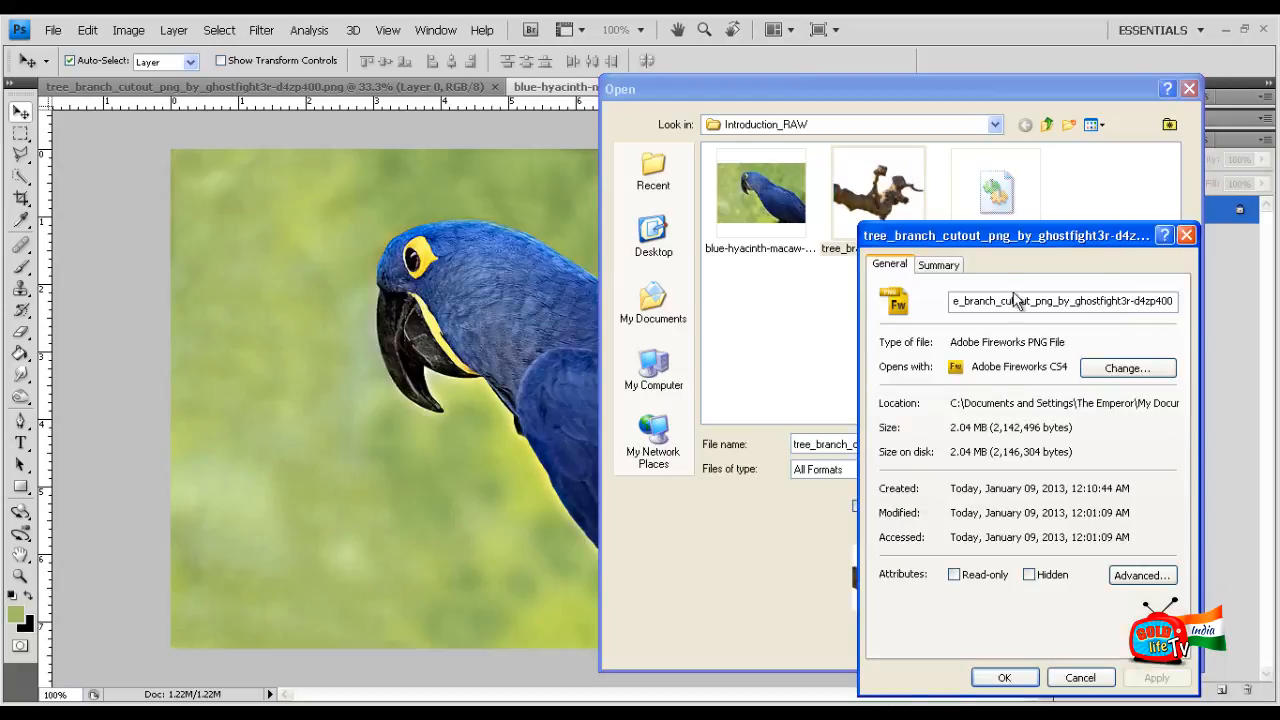
{"action": "left_click_drag", "start_coordinate": [981, 235], "coordinate": [828, 188]}
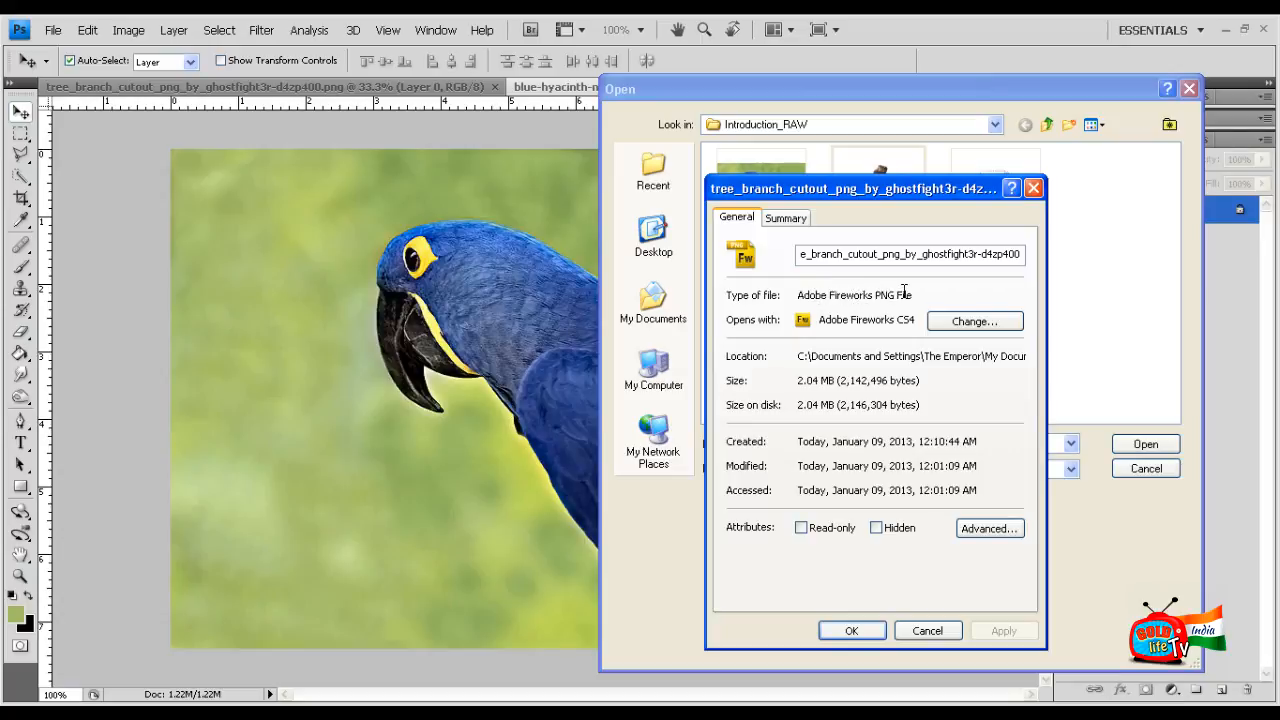
{"action": "left_click_drag", "start_coordinate": [876, 294], "coordinate": [895, 292]}
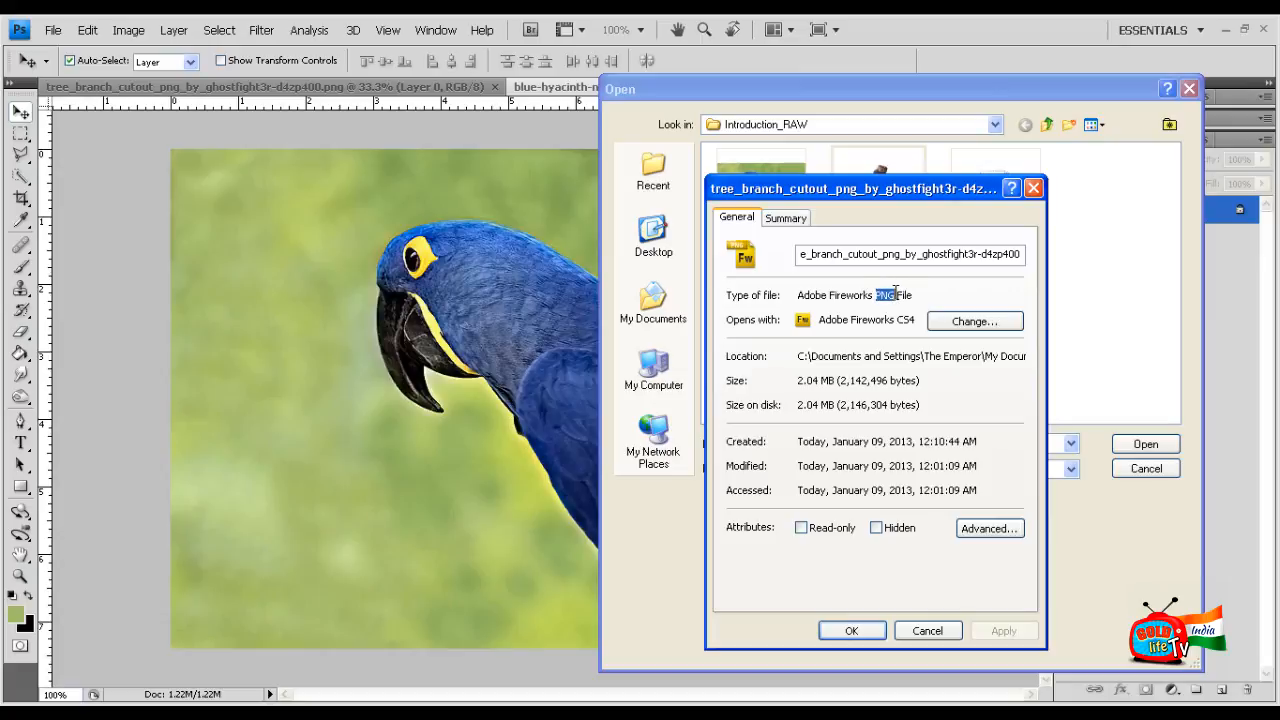
{"action": "left_click", "coordinate": [1034, 192]}
Step: Recheck the macaw image's file properties against the branch file, and leave the Open dialog without opening anything
{"action": "left_click", "coordinate": [795, 222]}
{"action": "left_click", "coordinate": [845, 220]}
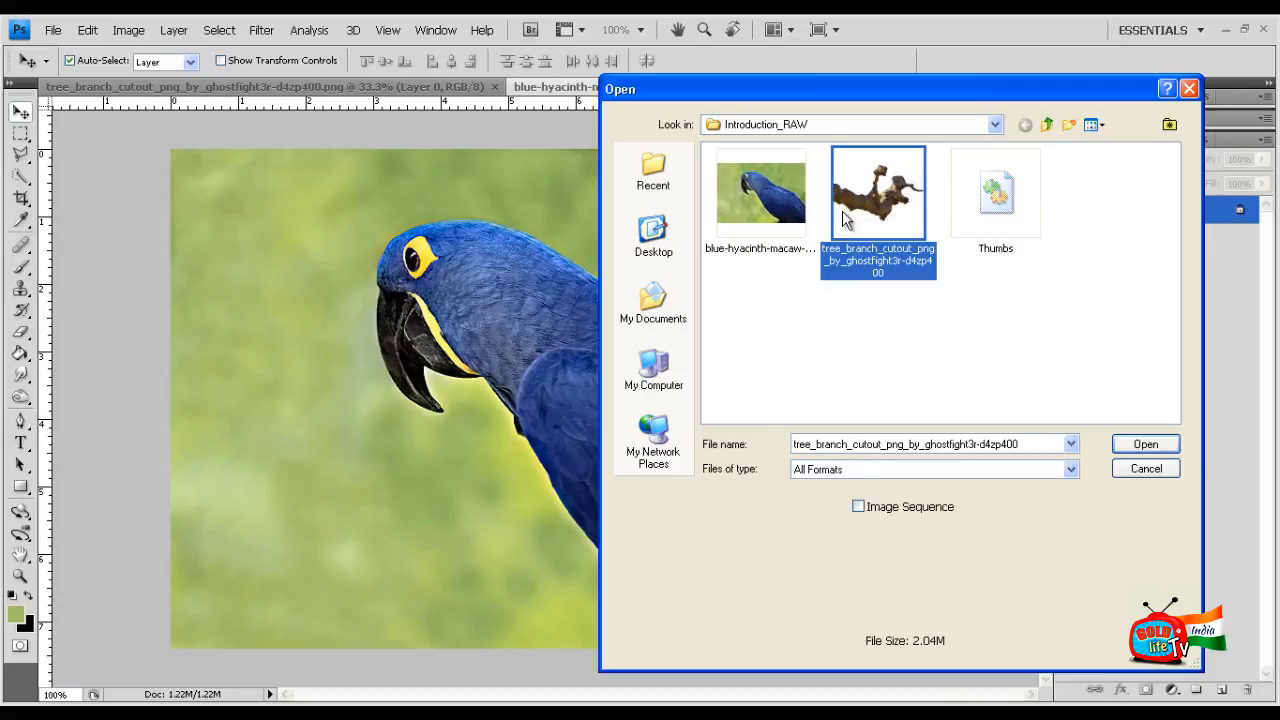
{"action": "left_click", "coordinate": [797, 224]}
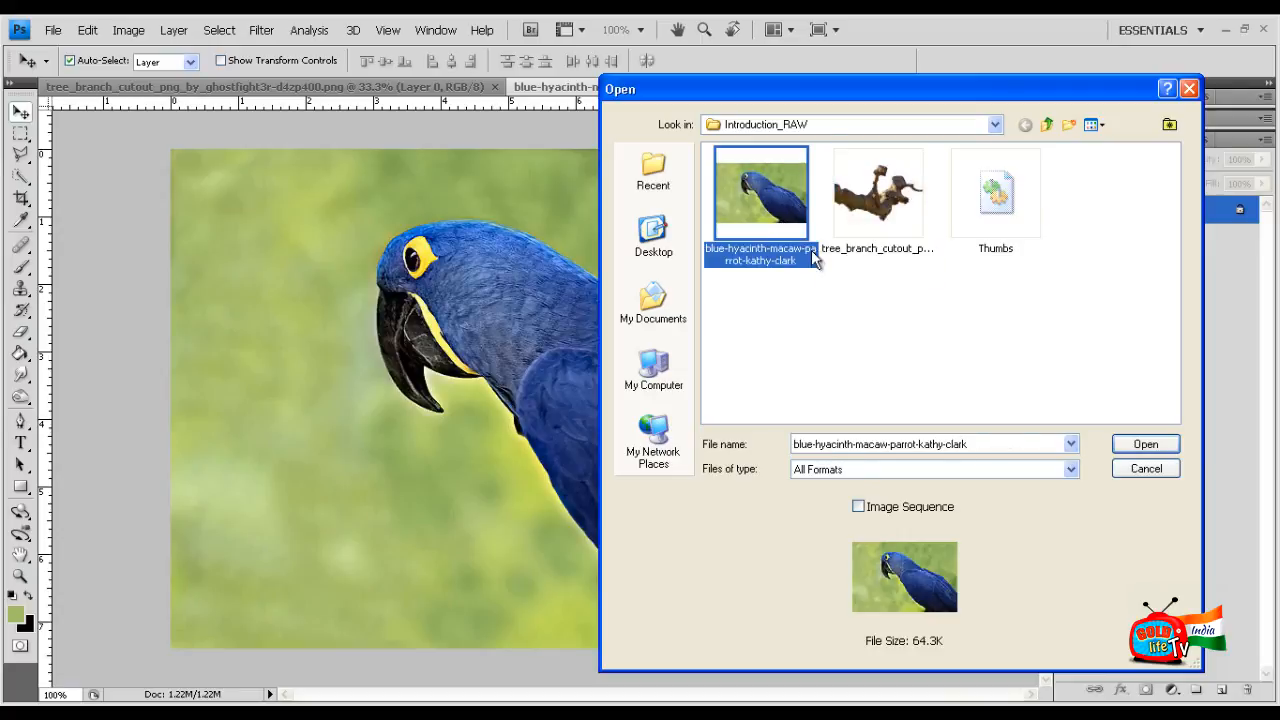
{"action": "right_click", "coordinate": [787, 230]}
{"action": "left_click", "coordinate": [850, 692]}
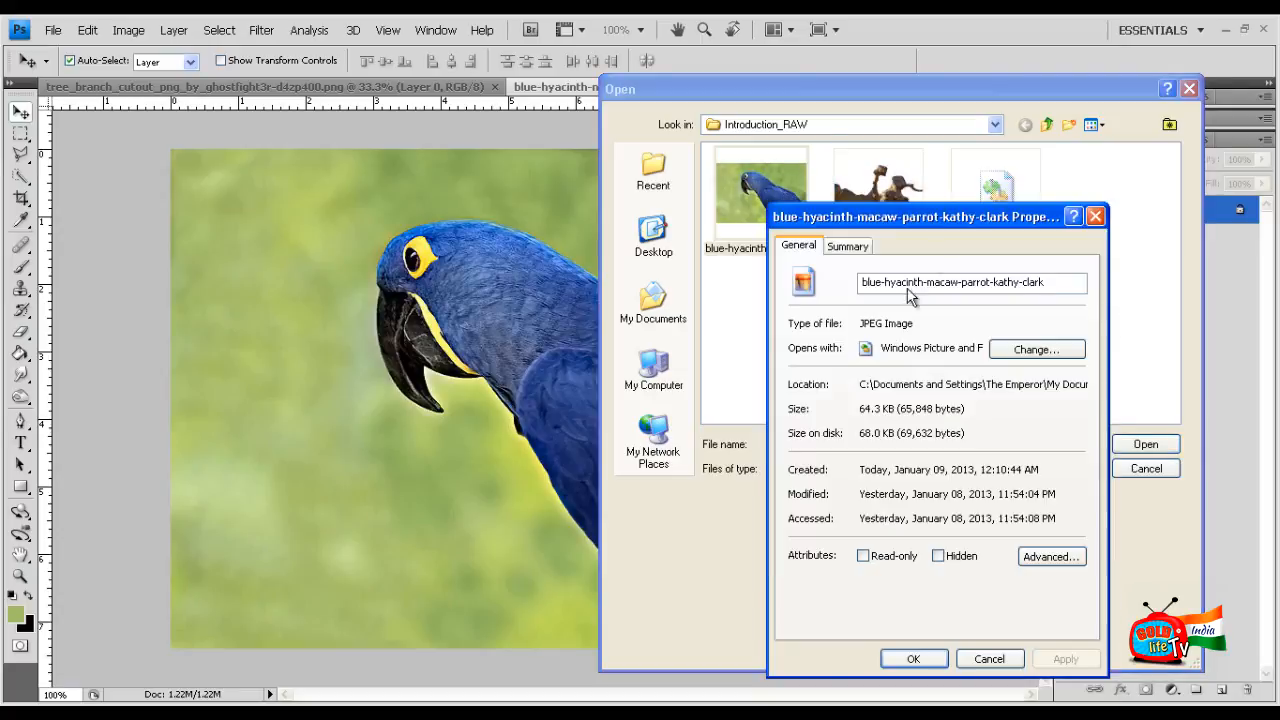
{"action": "left_click", "coordinate": [1095, 217]}
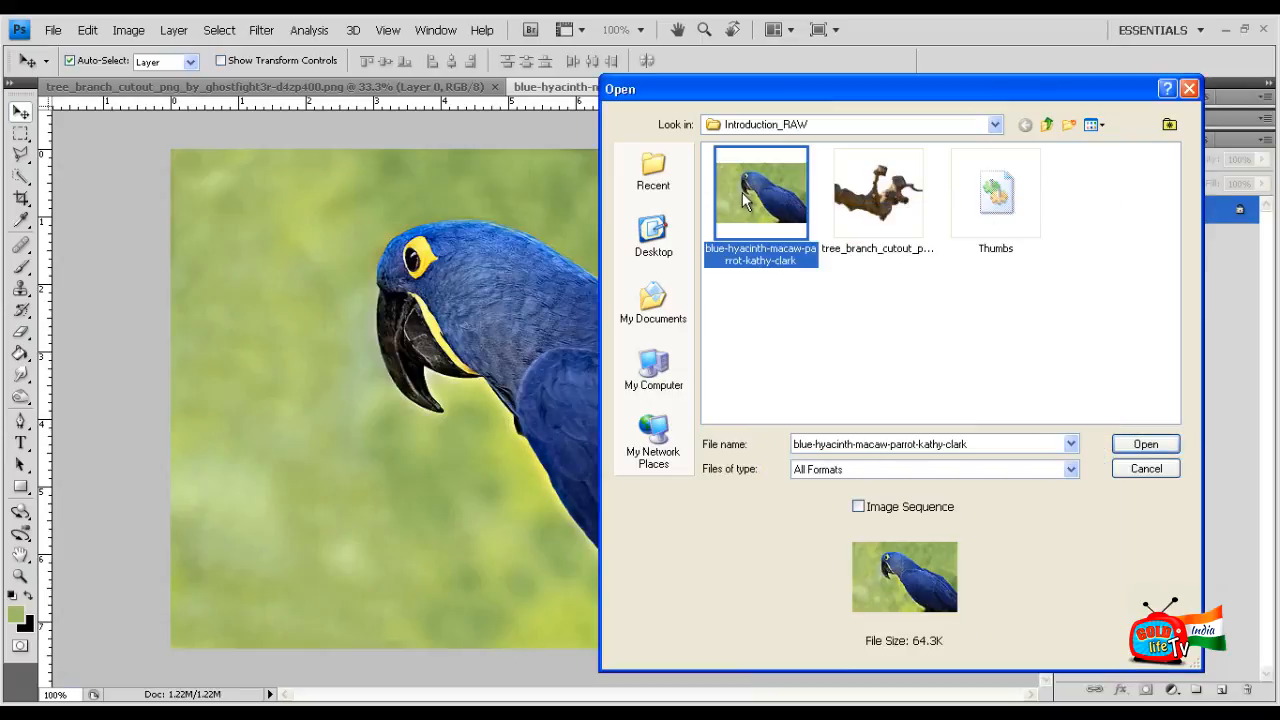
{"action": "left_click", "coordinate": [1136, 472]}
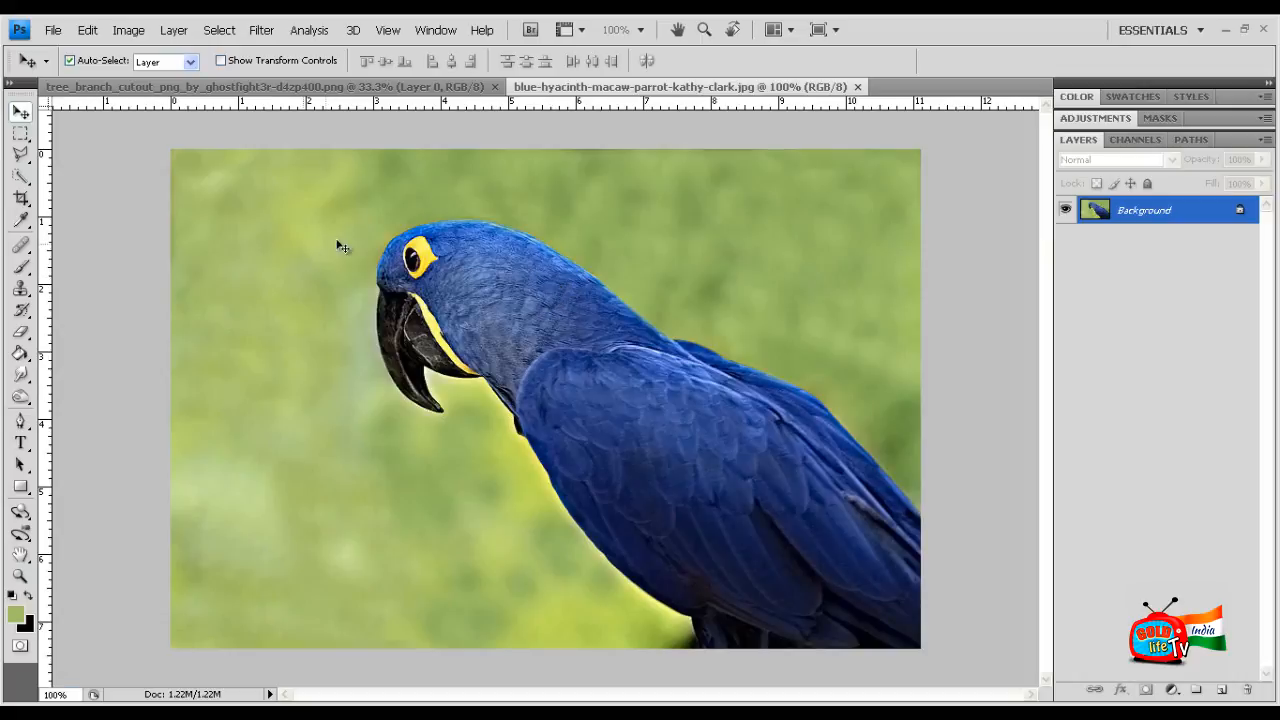
Step: In the tree branch document, move the branch layer slightly up and to the left on the canvas
{"action": "left_click", "coordinate": [388, 88]}
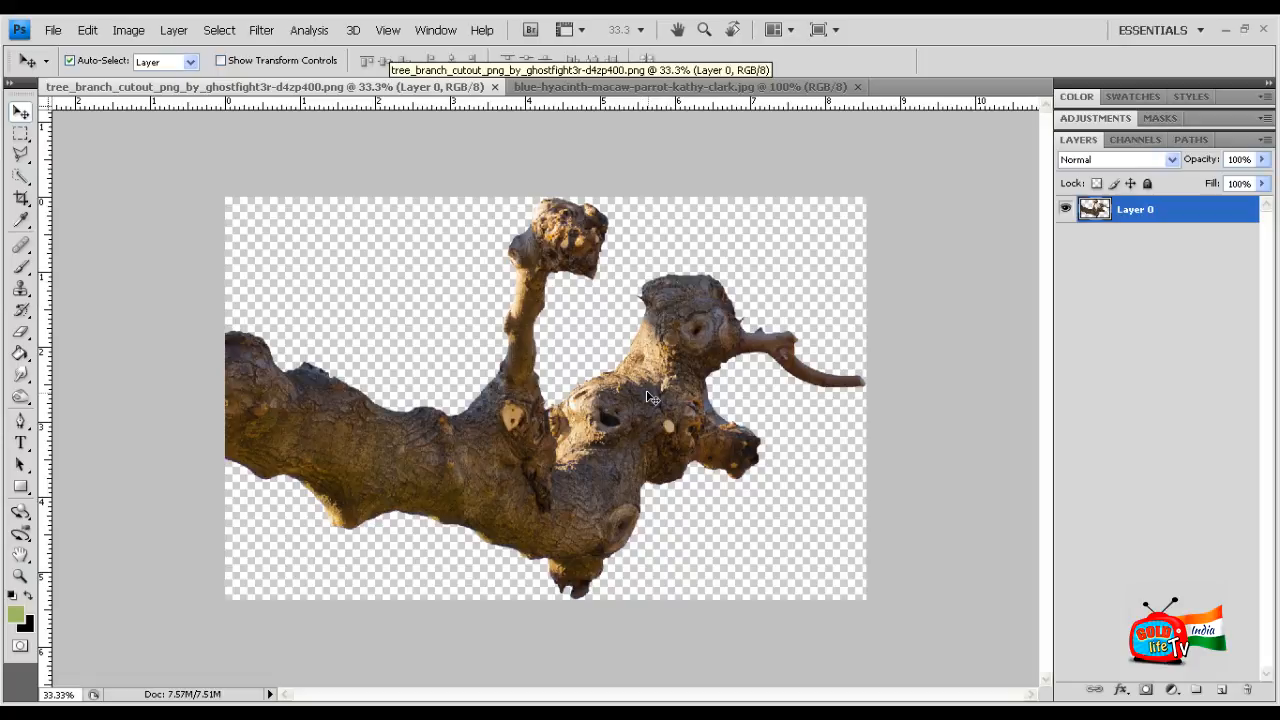
{"action": "left_click_drag", "start_coordinate": [1249, 215], "coordinate": [438, 450]}
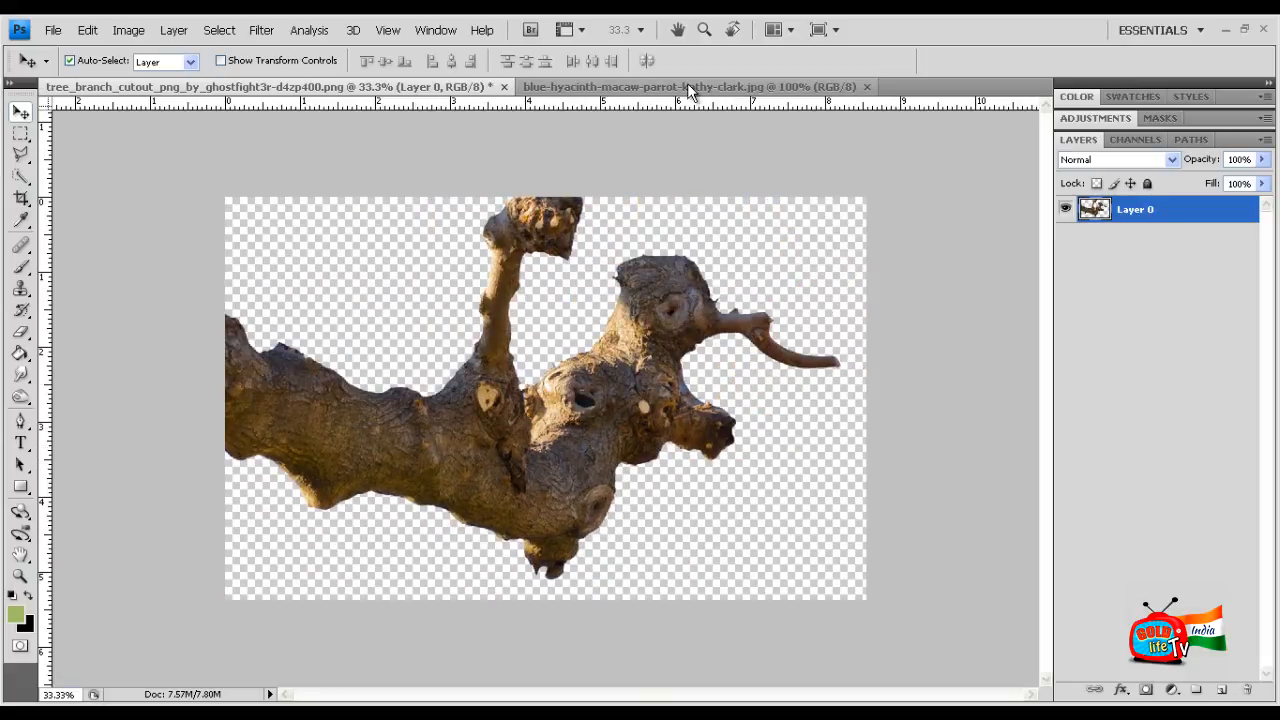
Step: Switch to the macaw document and try again to move its locked Background layer
{"action": "left_click", "coordinate": [687, 86]}
{"action": "left_click_drag", "start_coordinate": [597, 420], "coordinate": [460, 514]}
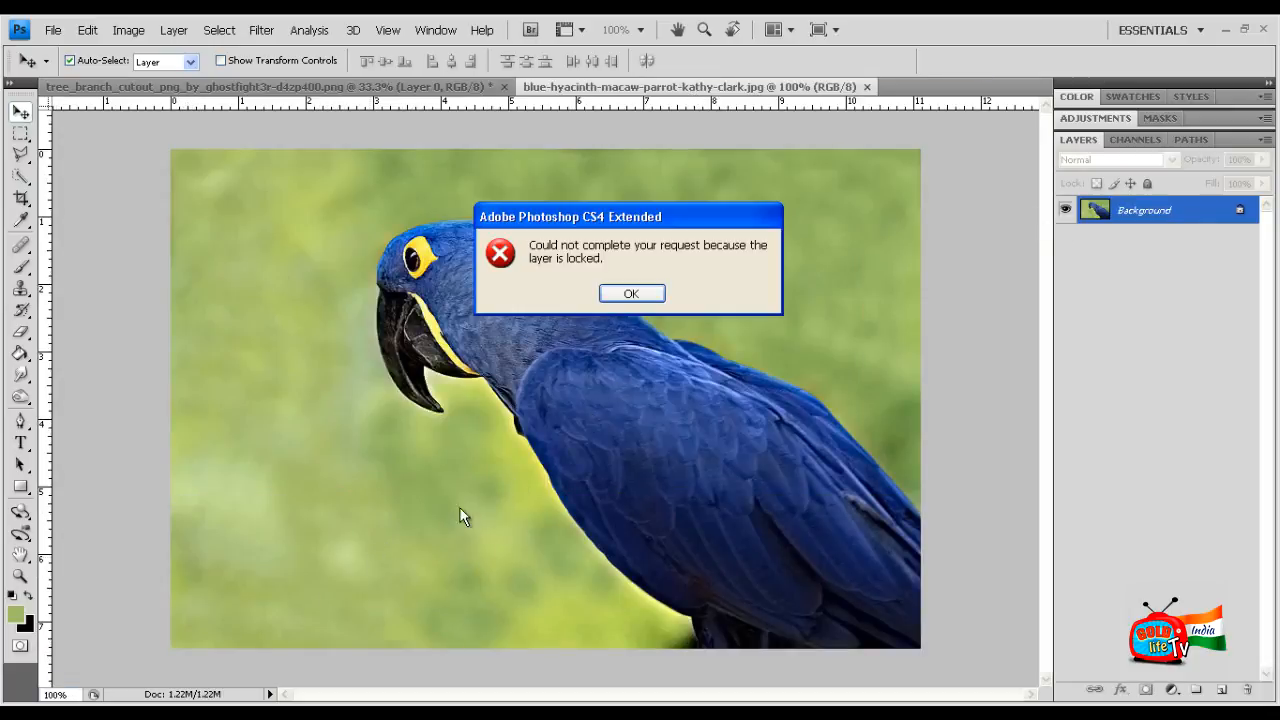
{"action": "left_click", "coordinate": [632, 292]}
{"action": "left_click", "coordinate": [651, 294]}
{"action": "left_click", "coordinate": [633, 292]}
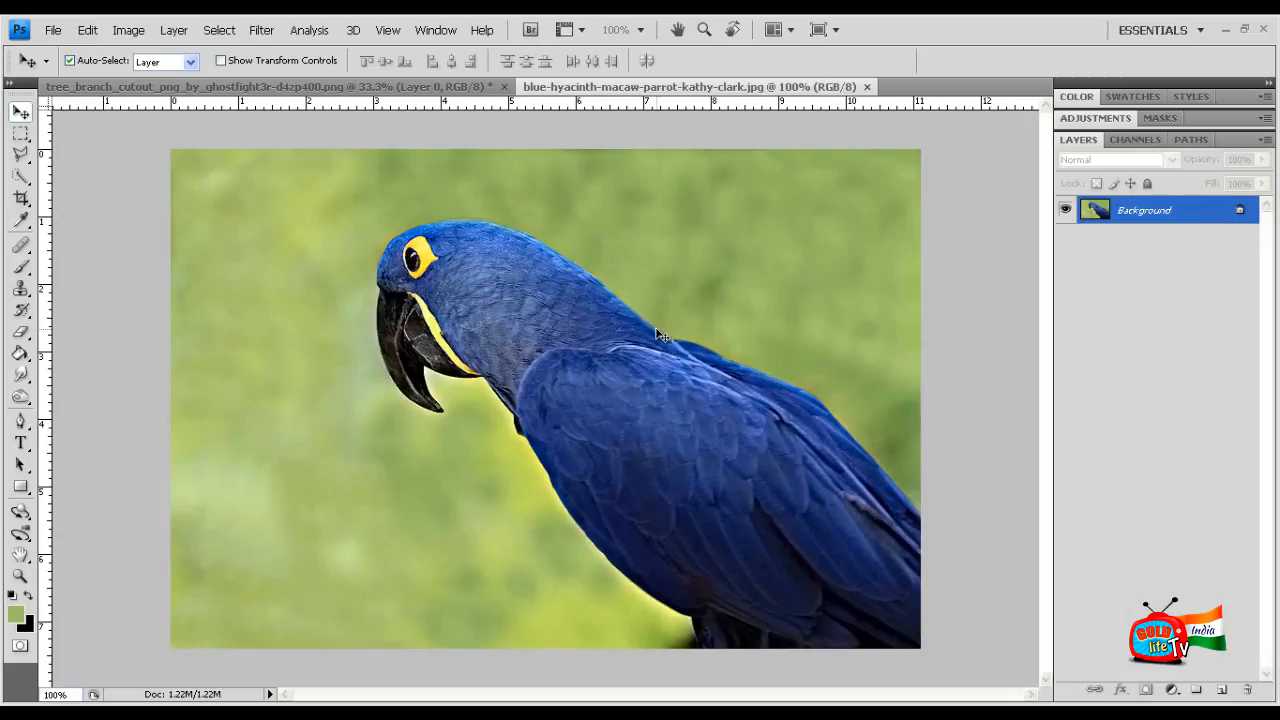
Step: Convert the macaw image's locked Background into a regular layer named Layer 0, with Normal mode and 100% opacity
{"action": "double_click", "coordinate": [1238, 218]}
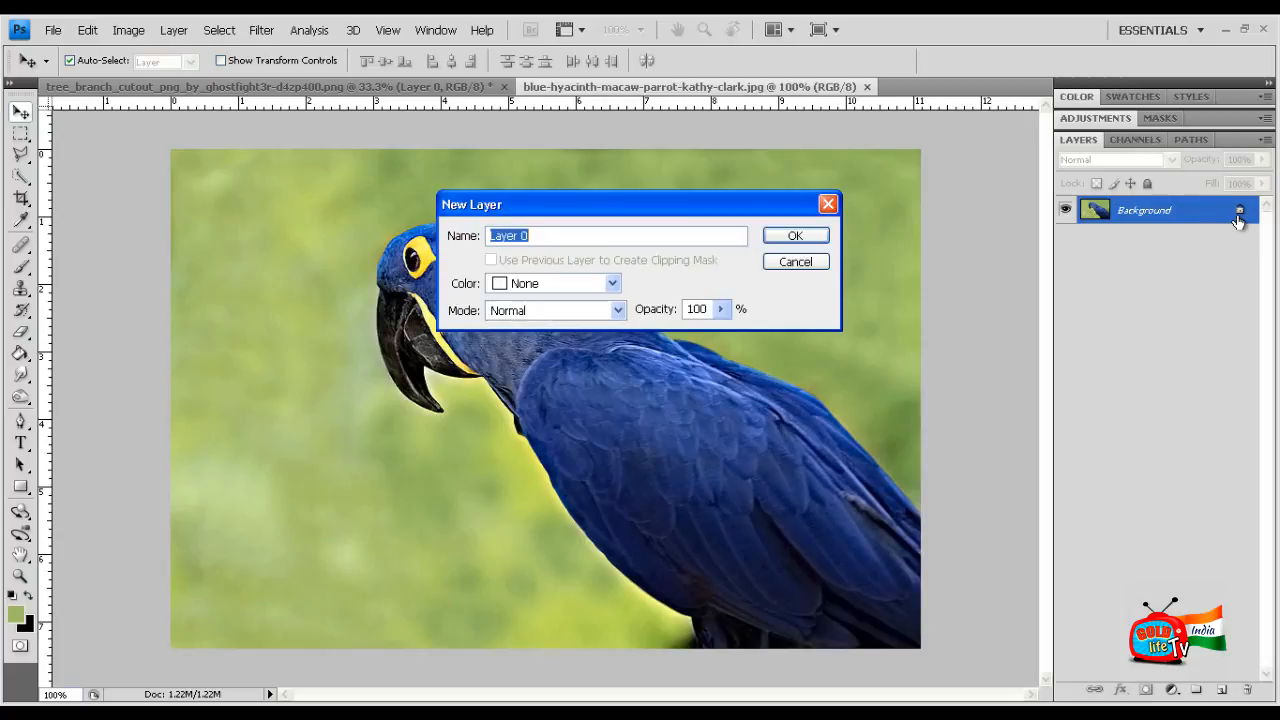
{"action": "left_click", "coordinate": [809, 243]}
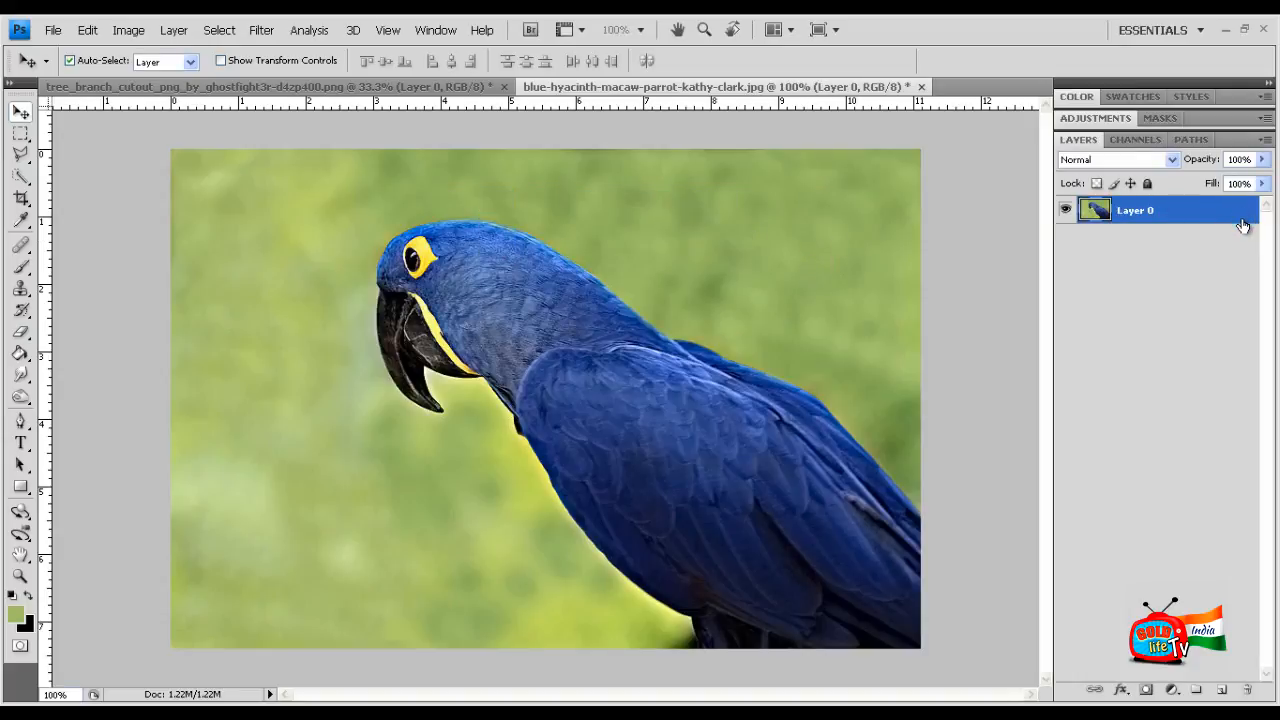
Step: Lock all of Layer 0 and unlock it again, and move the macaw layer around the canvas before undoing the moves
{"action": "left_click", "coordinate": [1147, 183]}
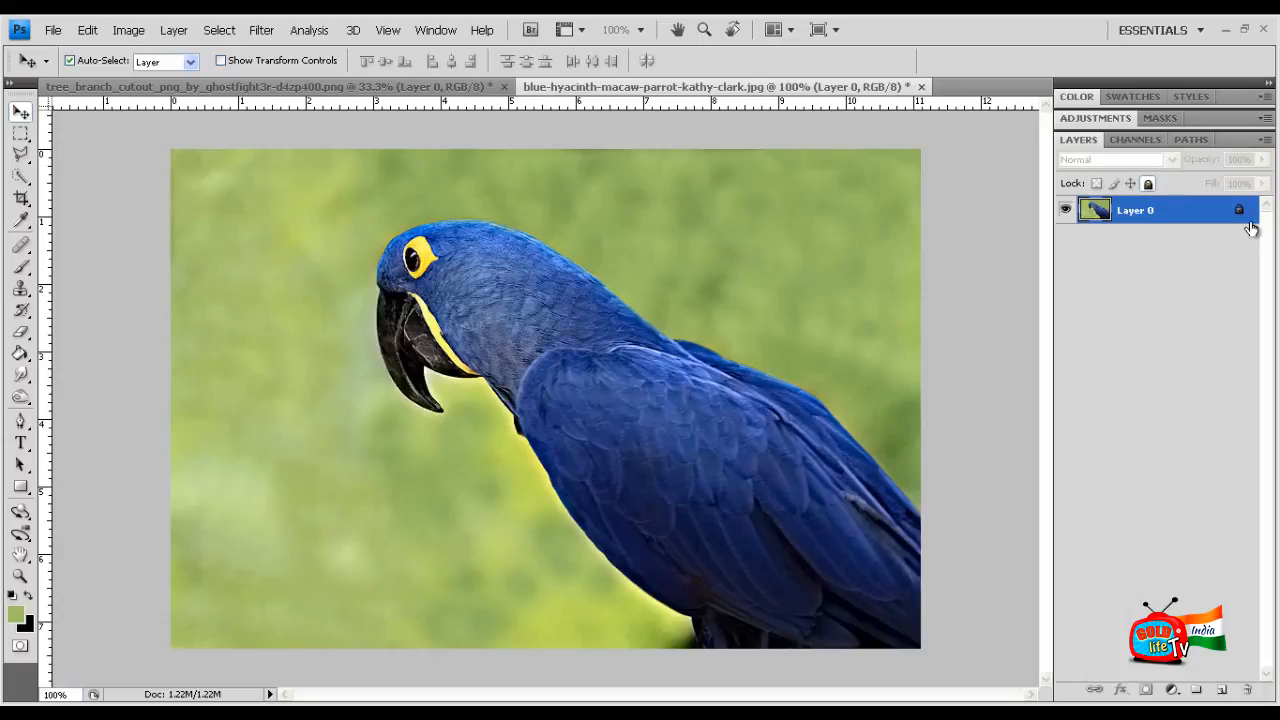
{"action": "left_click", "coordinate": [1150, 184]}
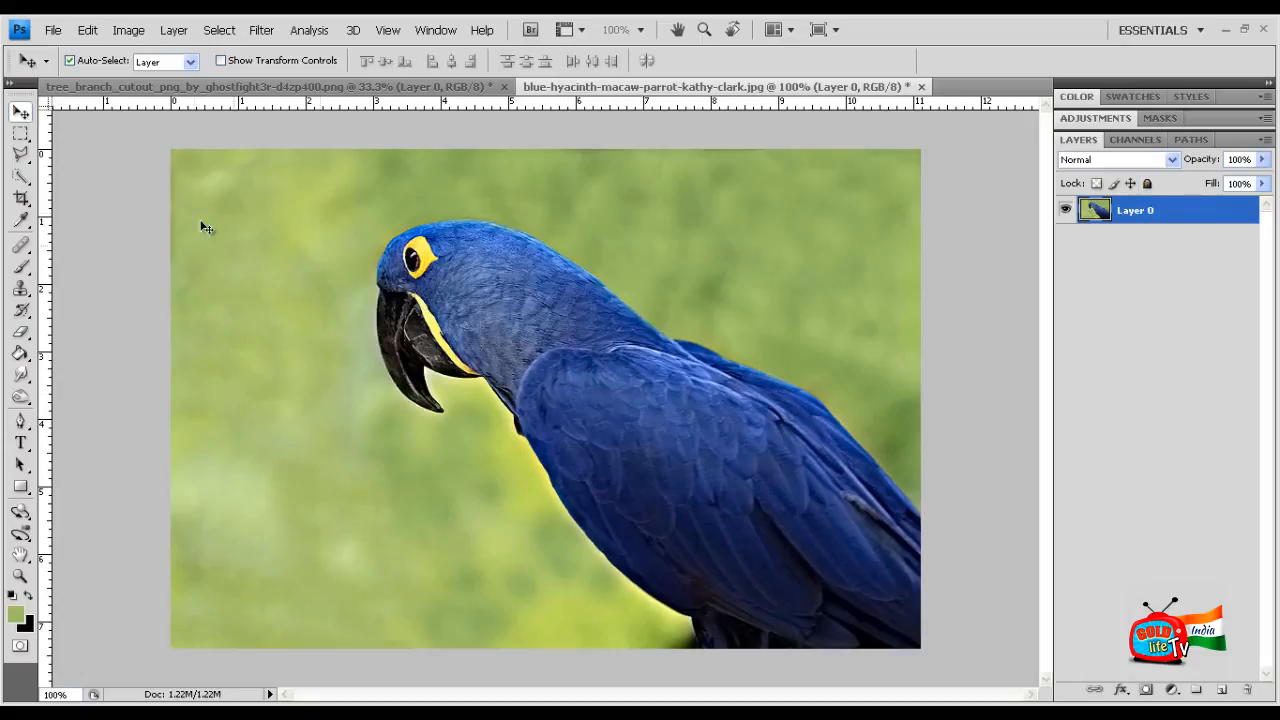
{"action": "left_click_drag", "start_coordinate": [590, 401], "coordinate": [455, 413]}
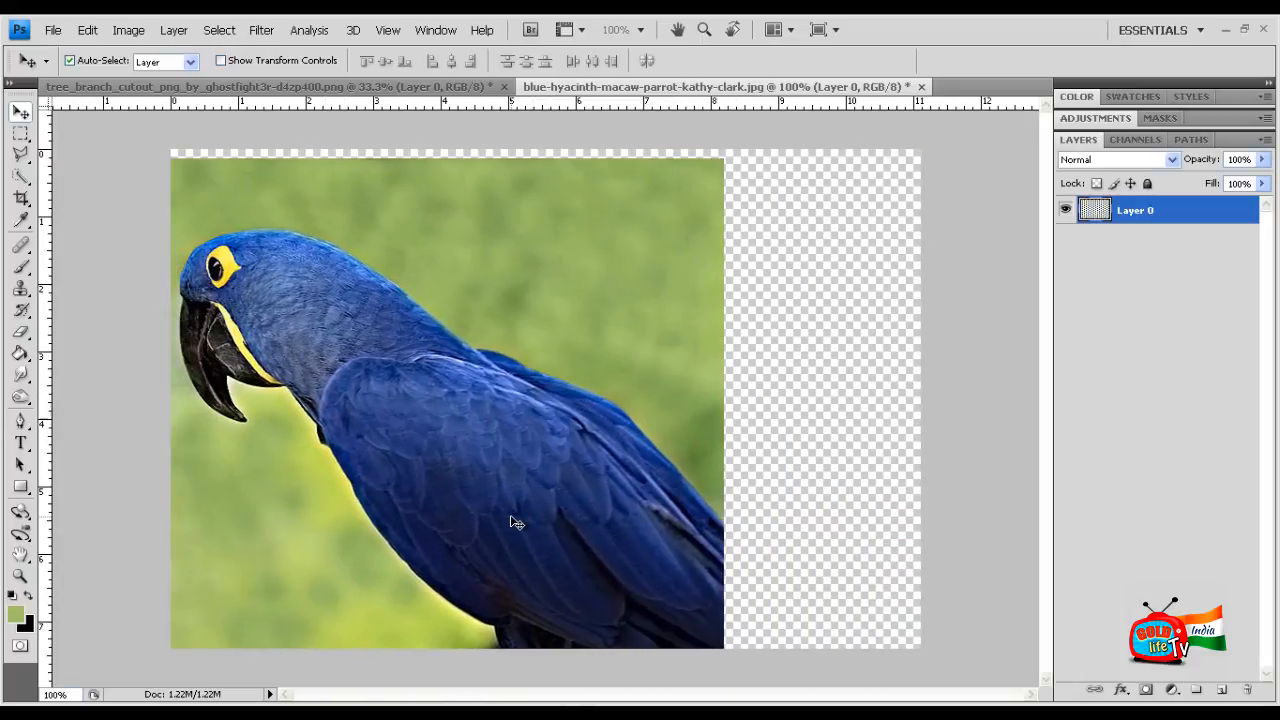
{"action": "left_click_drag", "start_coordinate": [322, 337], "coordinate": [722, 328]}
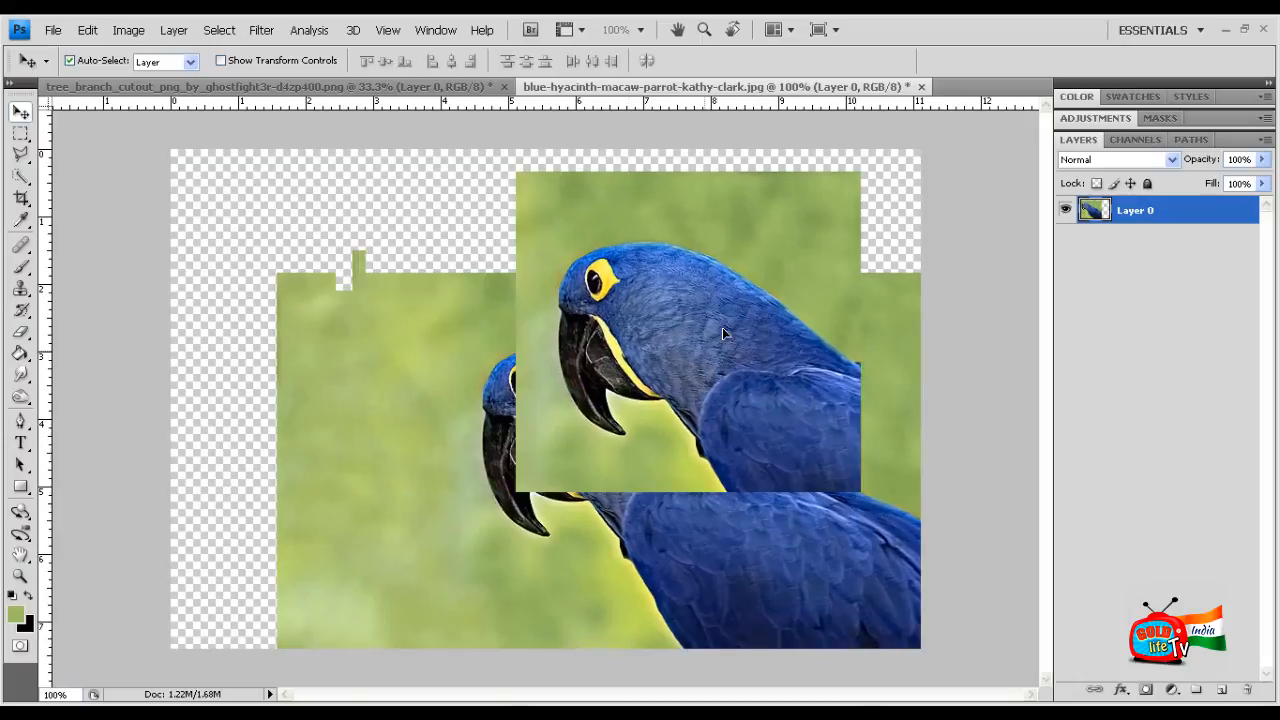
{"action": "key", "text": "ctrl+z"}
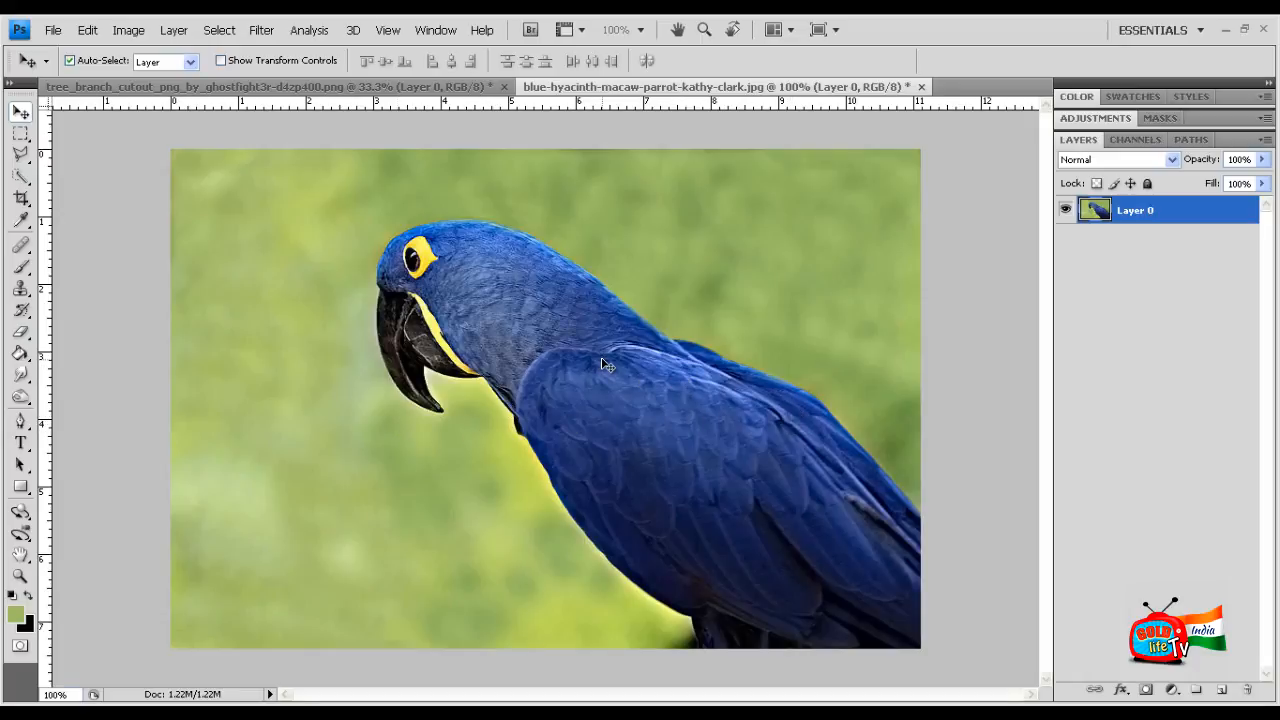
Step: Select the macaw with a rectangular marquee reaching the canvas's right and lower edges, and copy the selected area
{"action": "left_click", "coordinate": [22, 134]}
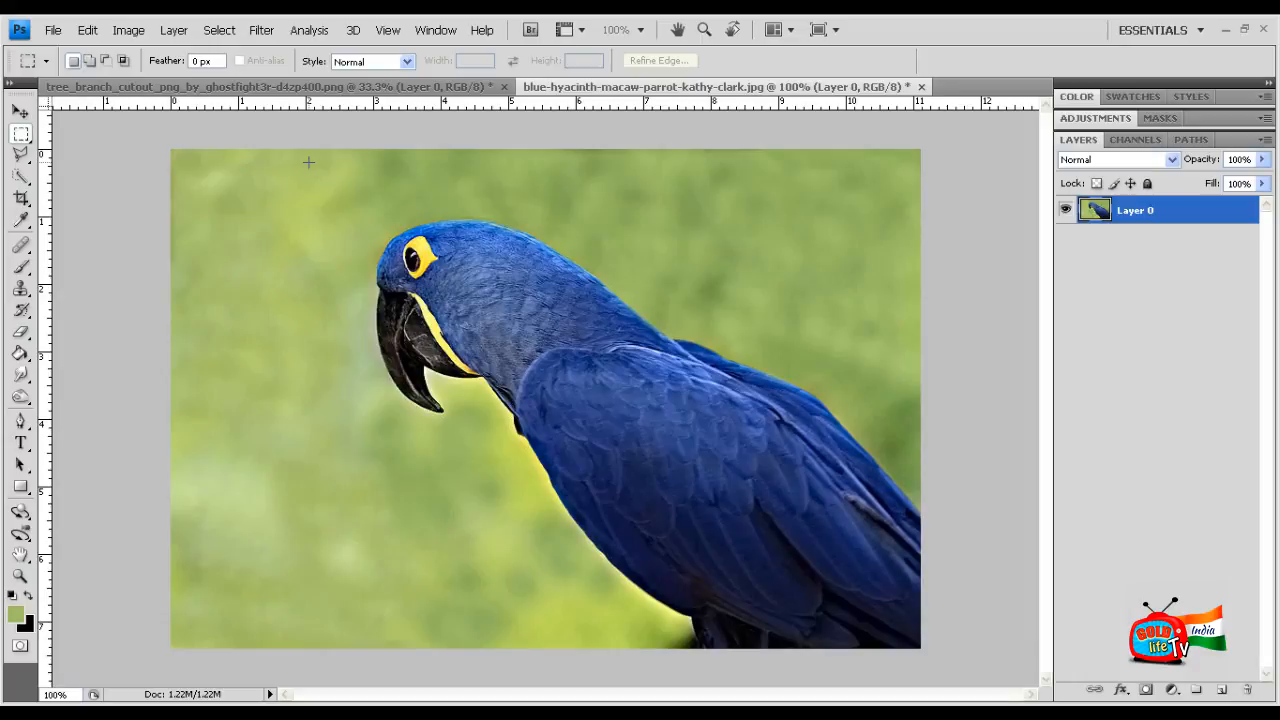
{"action": "left_click_drag", "start_coordinate": [309, 162], "coordinate": [960, 663]}
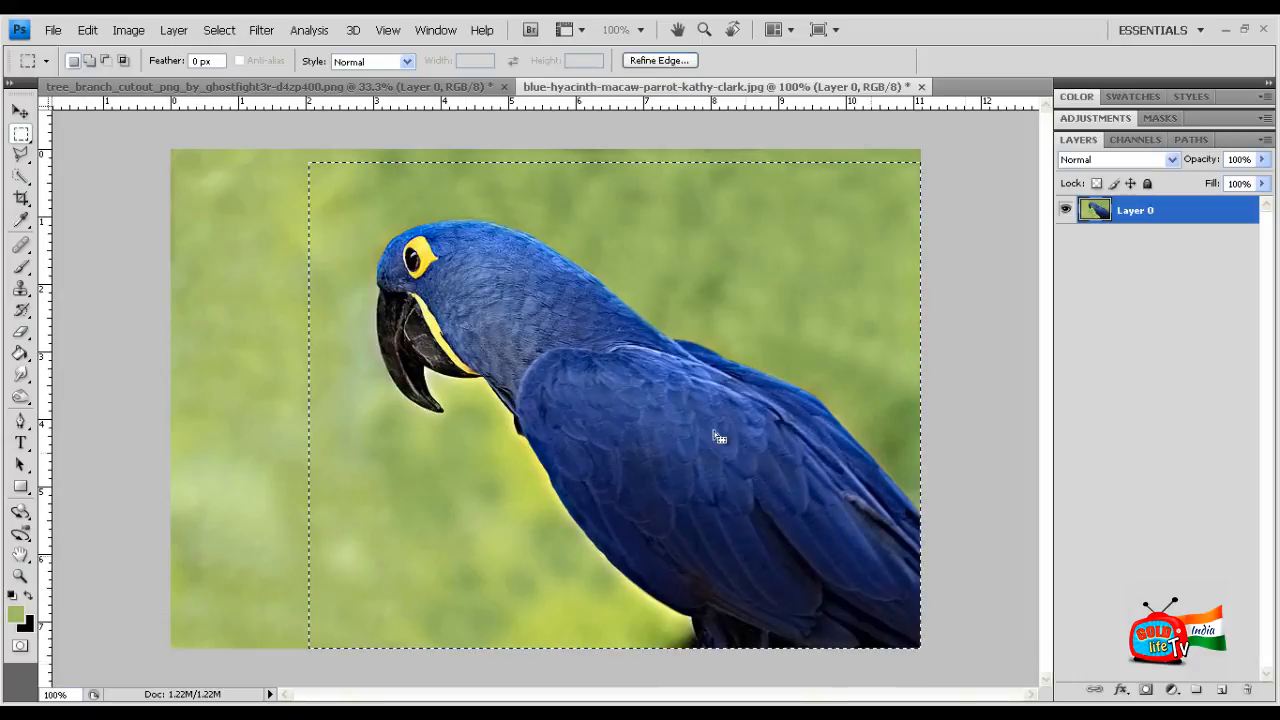
{"action": "left_click", "coordinate": [97, 32]}
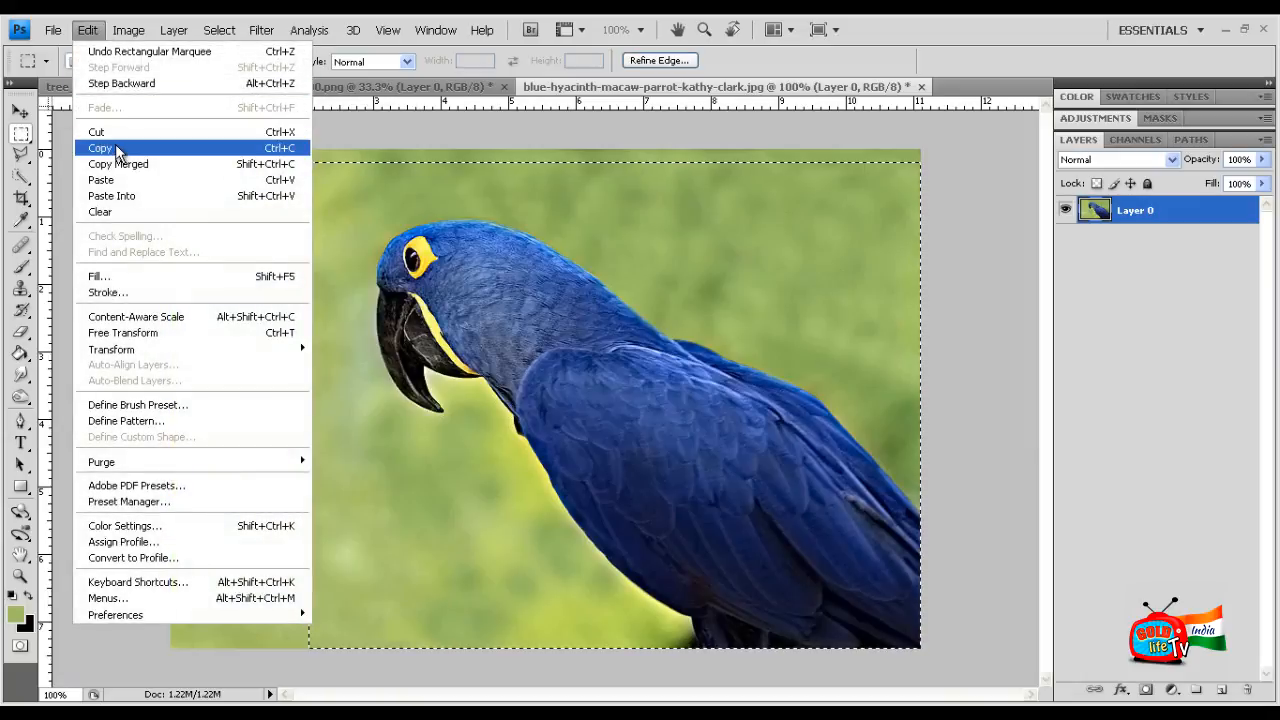
{"action": "left_click", "coordinate": [295, 150]}
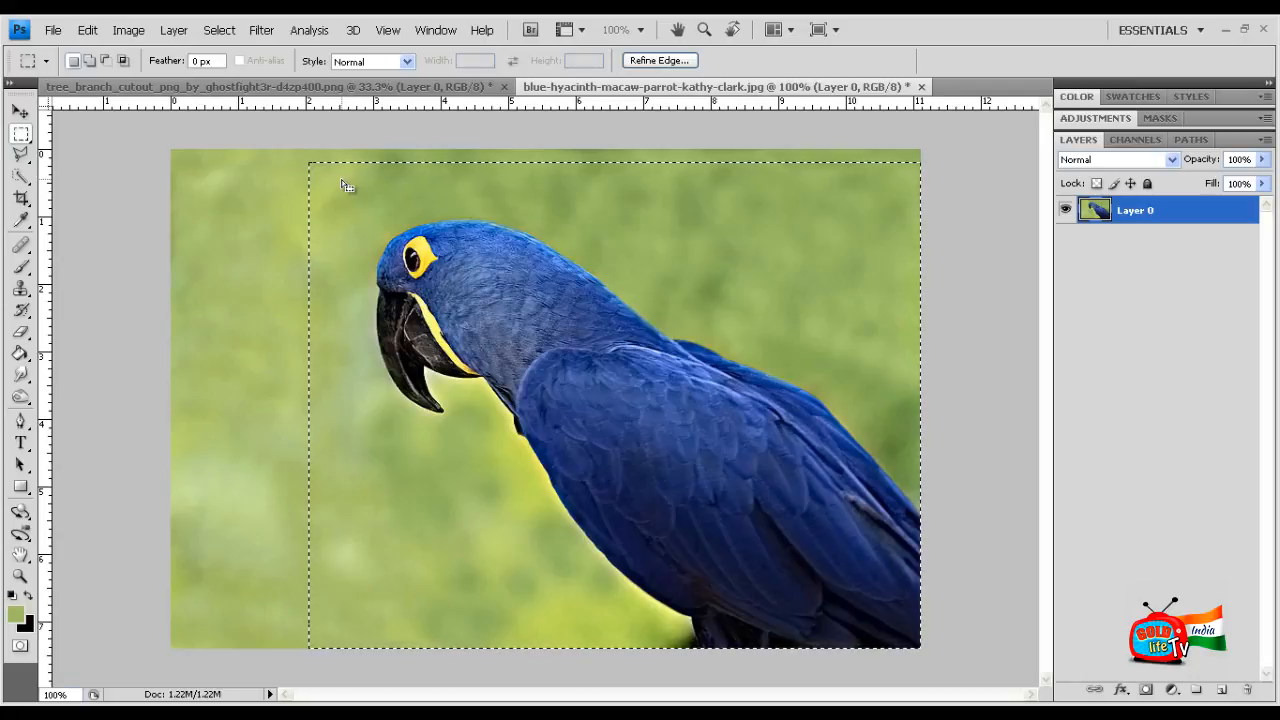
Step: Create a new 653 x 519 pixel document at 72 pixels/inch in 8-bit RGB Color with a white background
{"action": "left_click", "coordinate": [52, 30]}
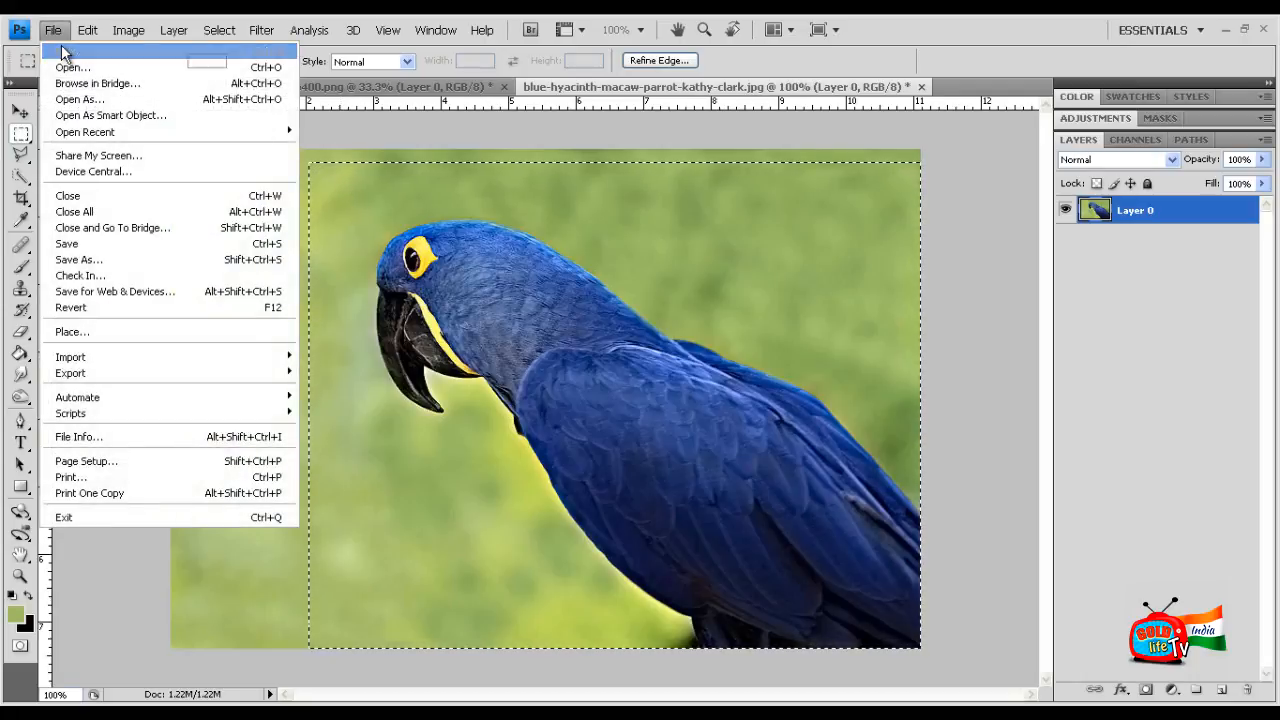
{"action": "left_click", "coordinate": [61, 46]}
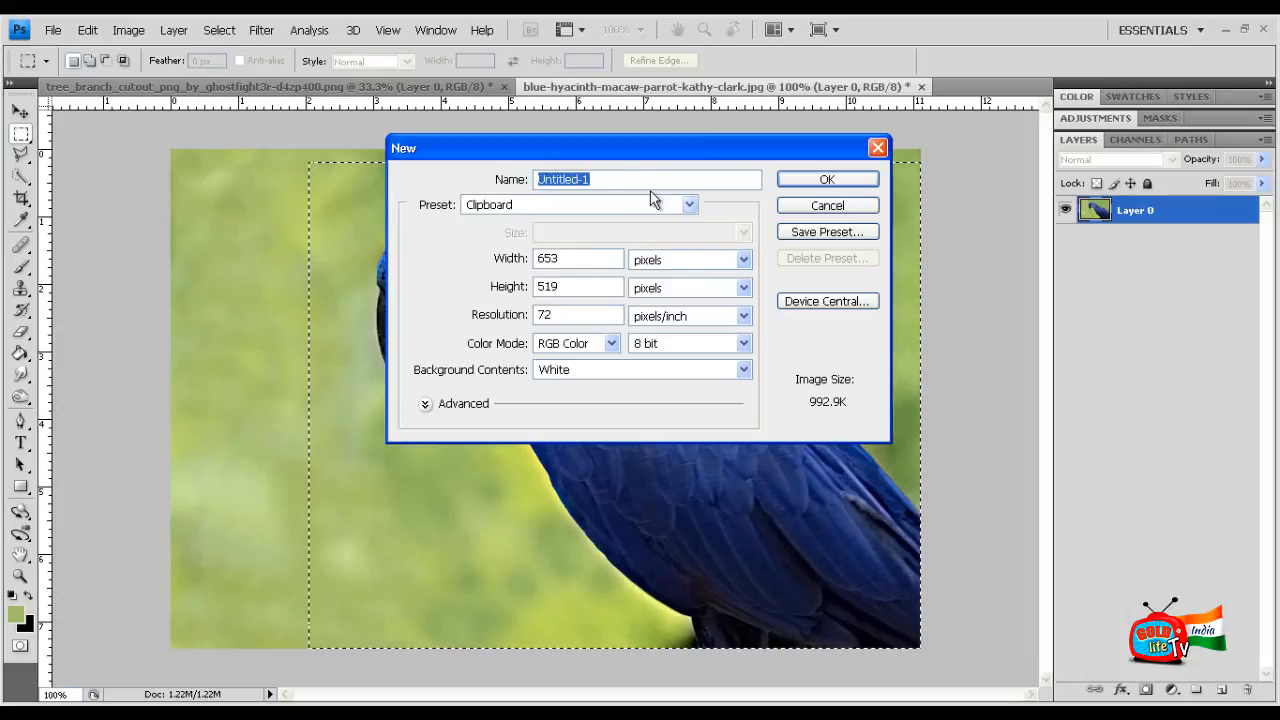
{"action": "left_click_drag", "start_coordinate": [645, 152], "coordinate": [743, 162]}
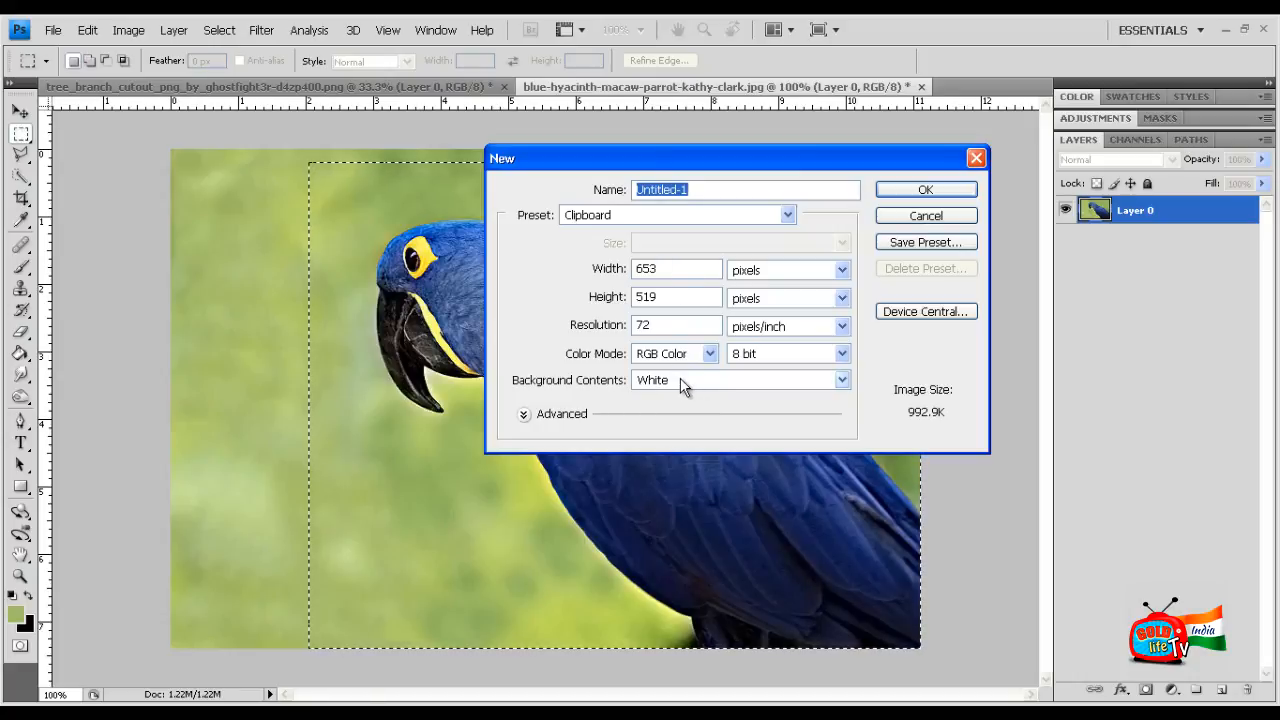
{"action": "left_click", "coordinate": [915, 191]}
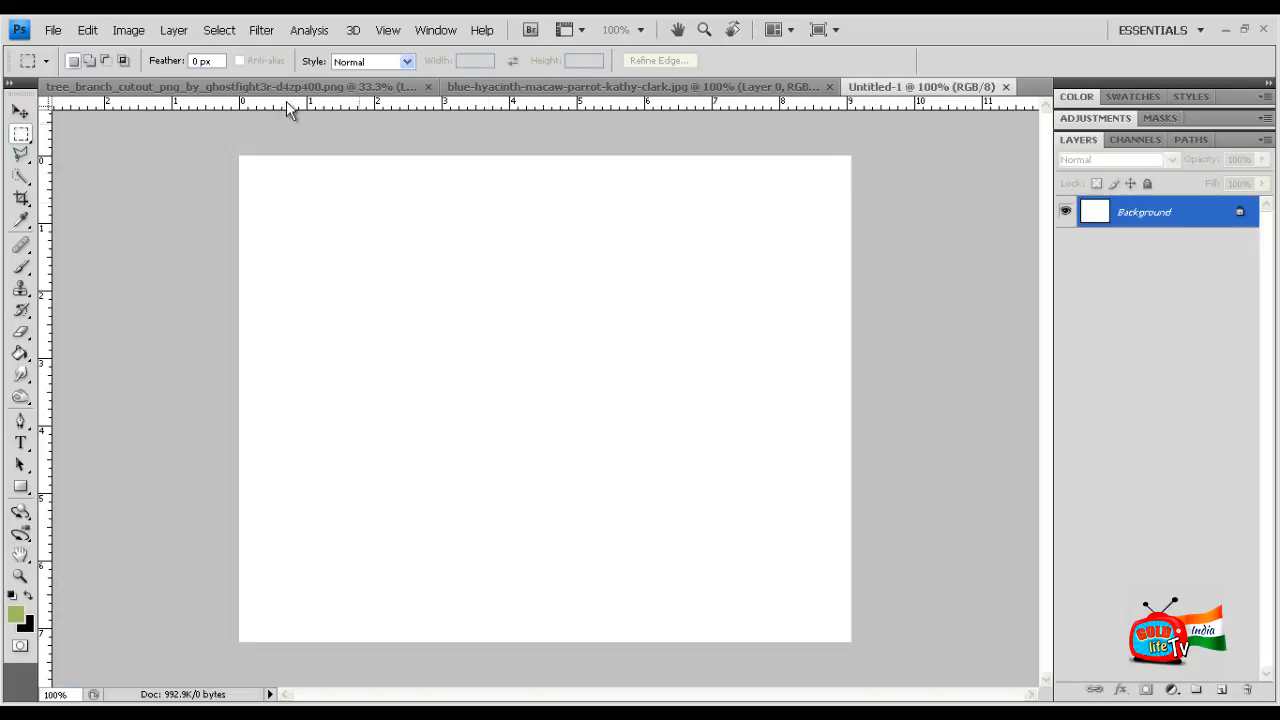
Step: Paste the copied macaw into the new document and move its layer slightly down with the Move tool
{"action": "left_click", "coordinate": [87, 30]}
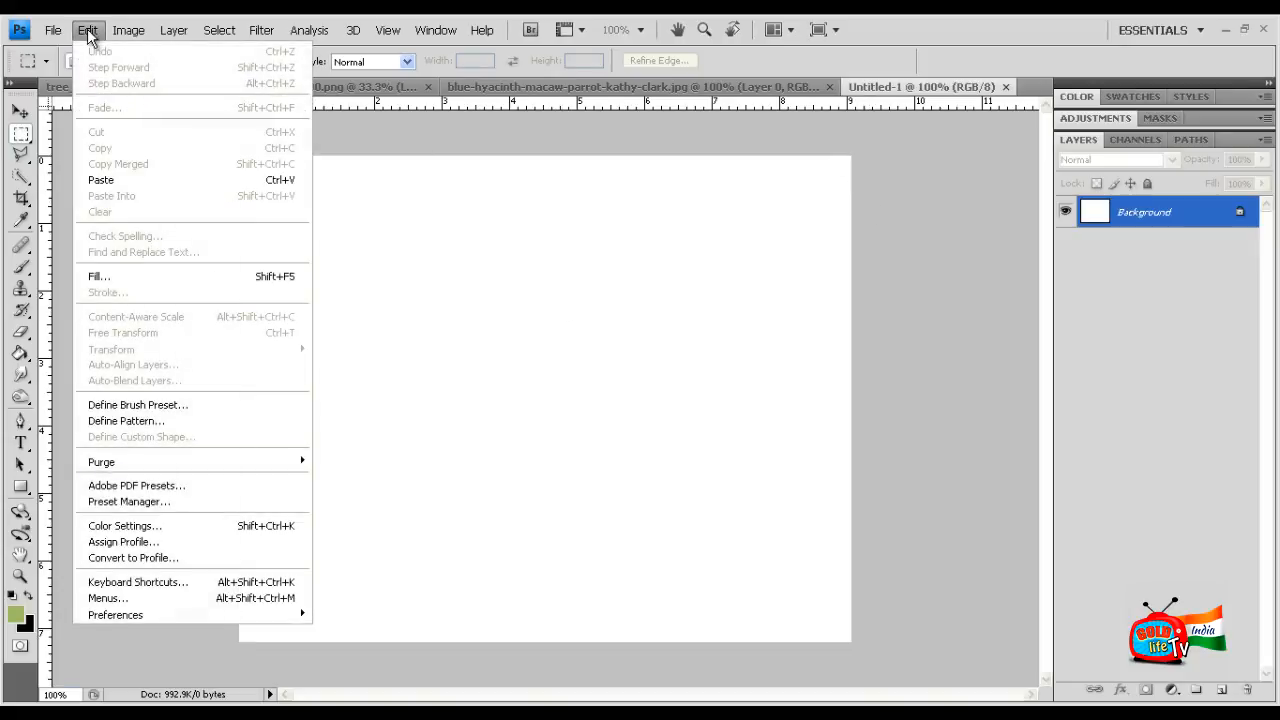
{"action": "left_click", "coordinate": [101, 180]}
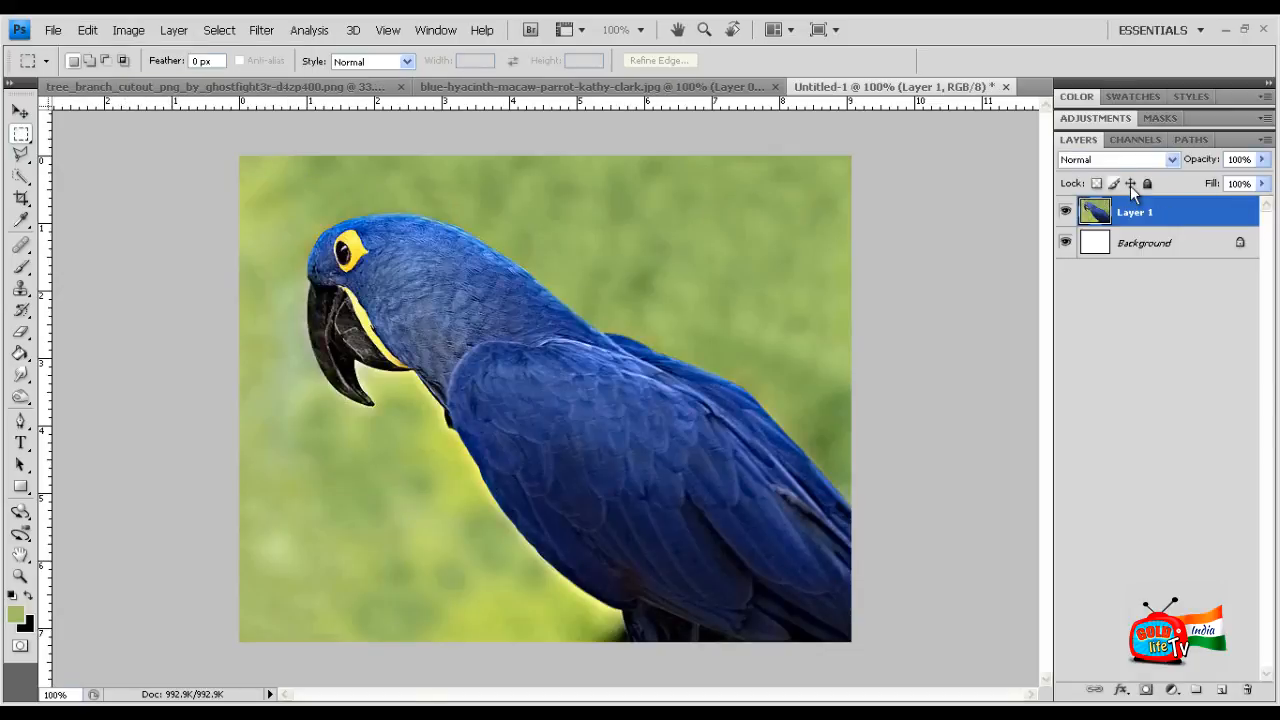
{"action": "left_click", "coordinate": [20, 110]}
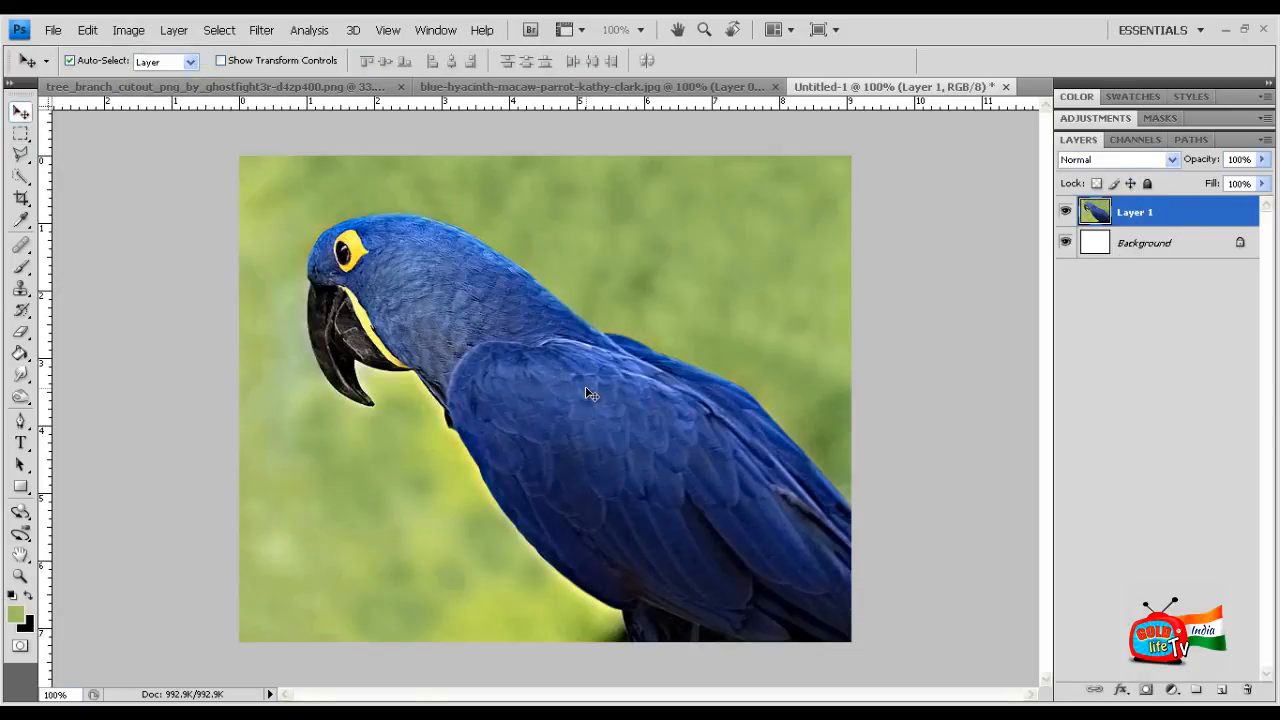
{"action": "left_click_drag", "start_coordinate": [586, 388], "coordinate": [564, 414]}
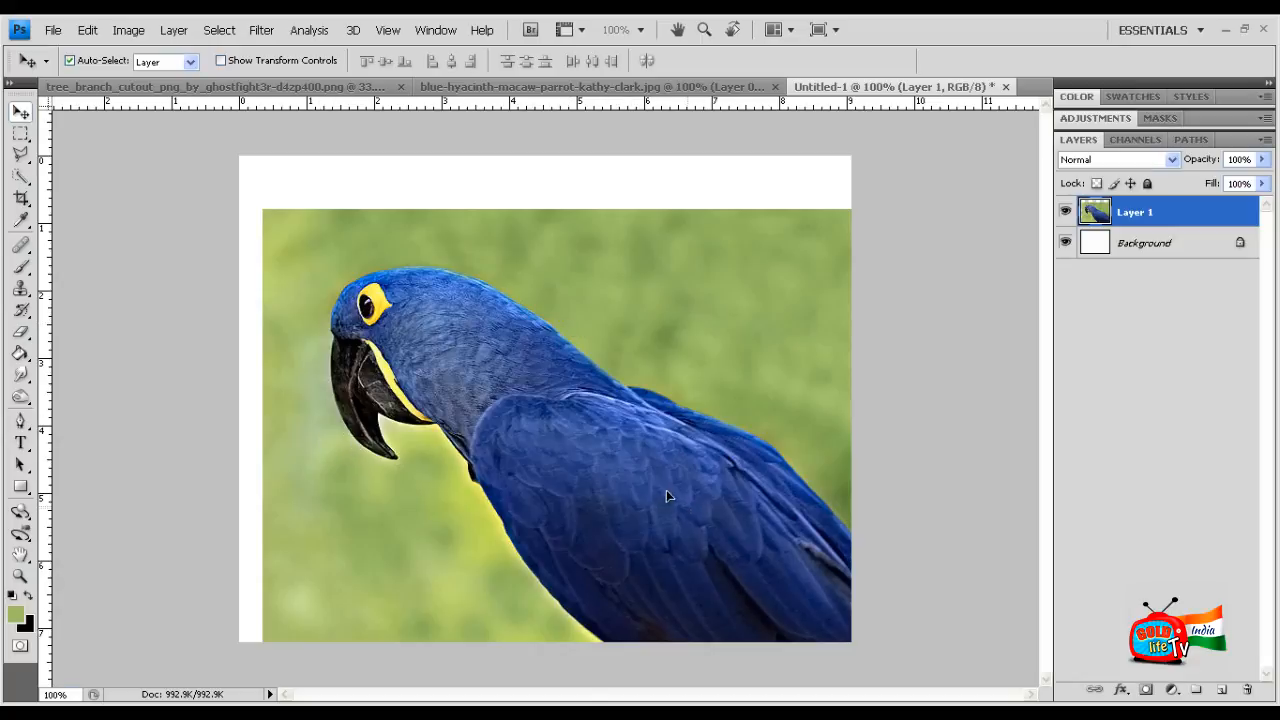
{"action": "left_click_drag", "start_coordinate": [666, 491], "coordinate": [1060, 387]}
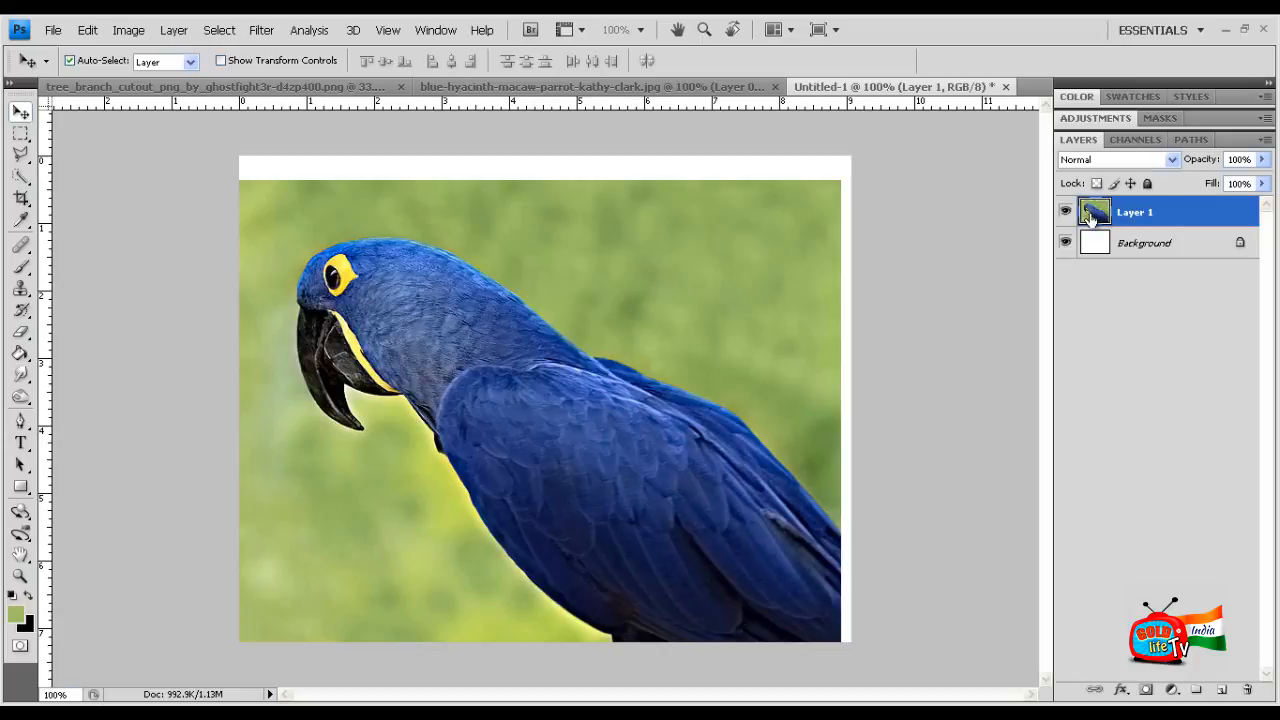
{"action": "left_click_drag", "start_coordinate": [497, 334], "coordinate": [505, 324]}
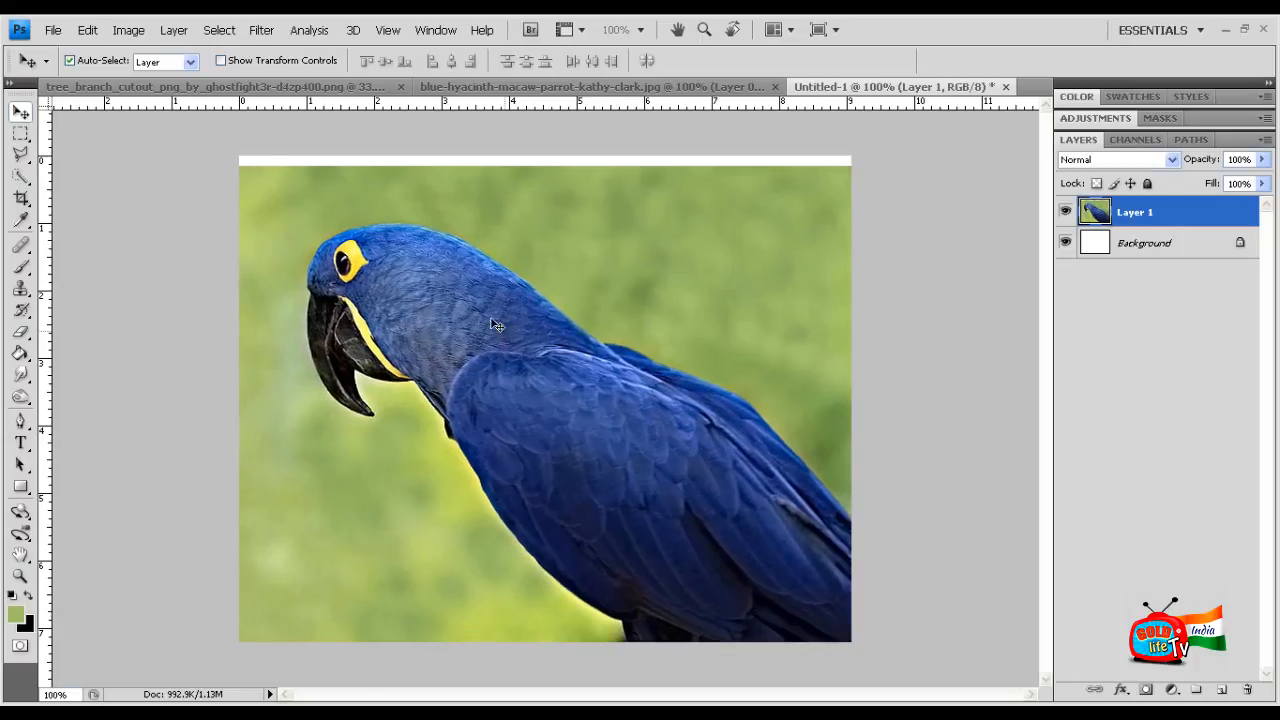
Step: Open Introduction.psd from the parent folder of Introduction_RAW and compare its Layer 1 with Layer 1 in Untitled-1
{"action": "left_click", "coordinate": [53, 30]}
{"action": "left_click", "coordinate": [70, 66]}
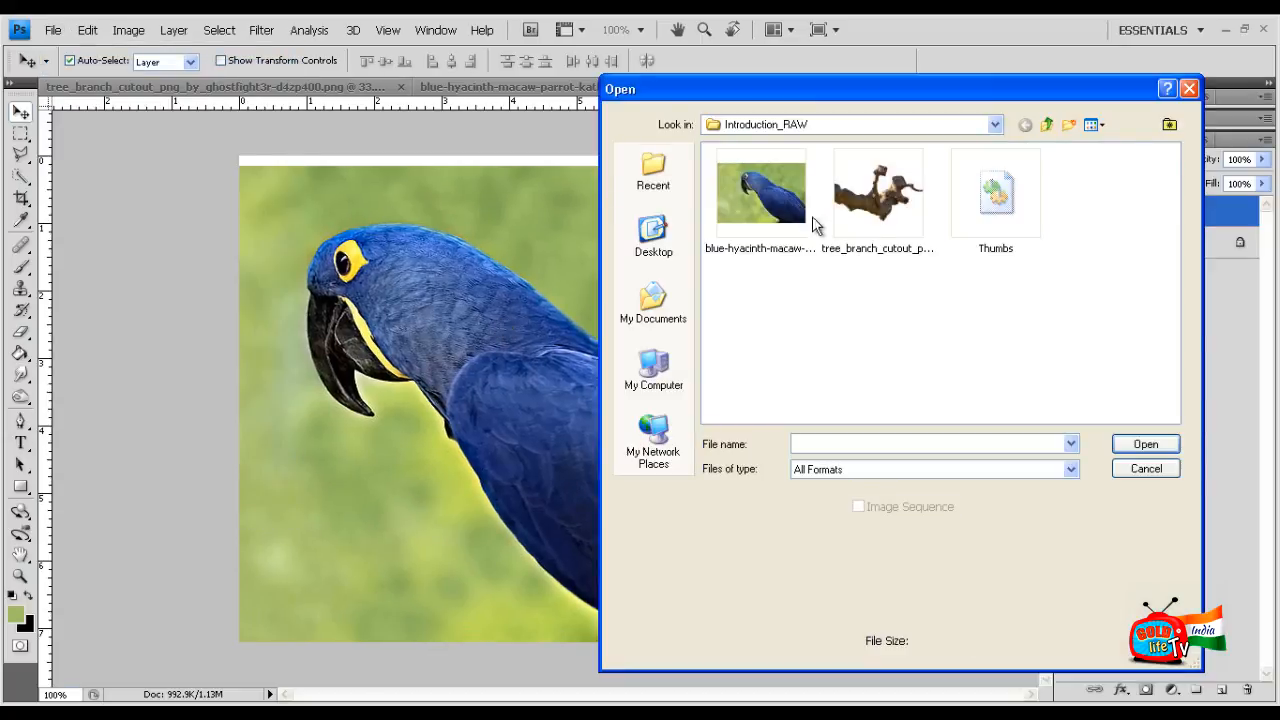
{"action": "left_click", "coordinate": [1047, 124]}
{"action": "double_click", "coordinate": [877, 195]}
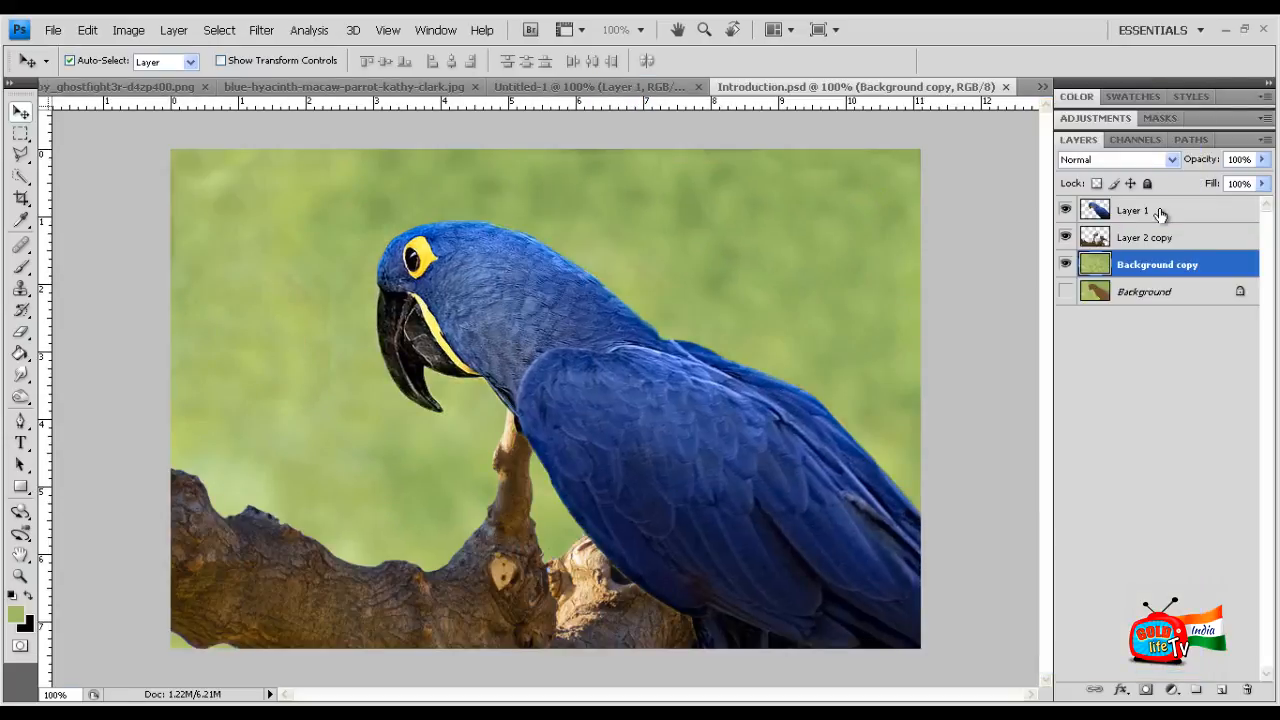
{"action": "left_click", "coordinate": [1150, 210]}
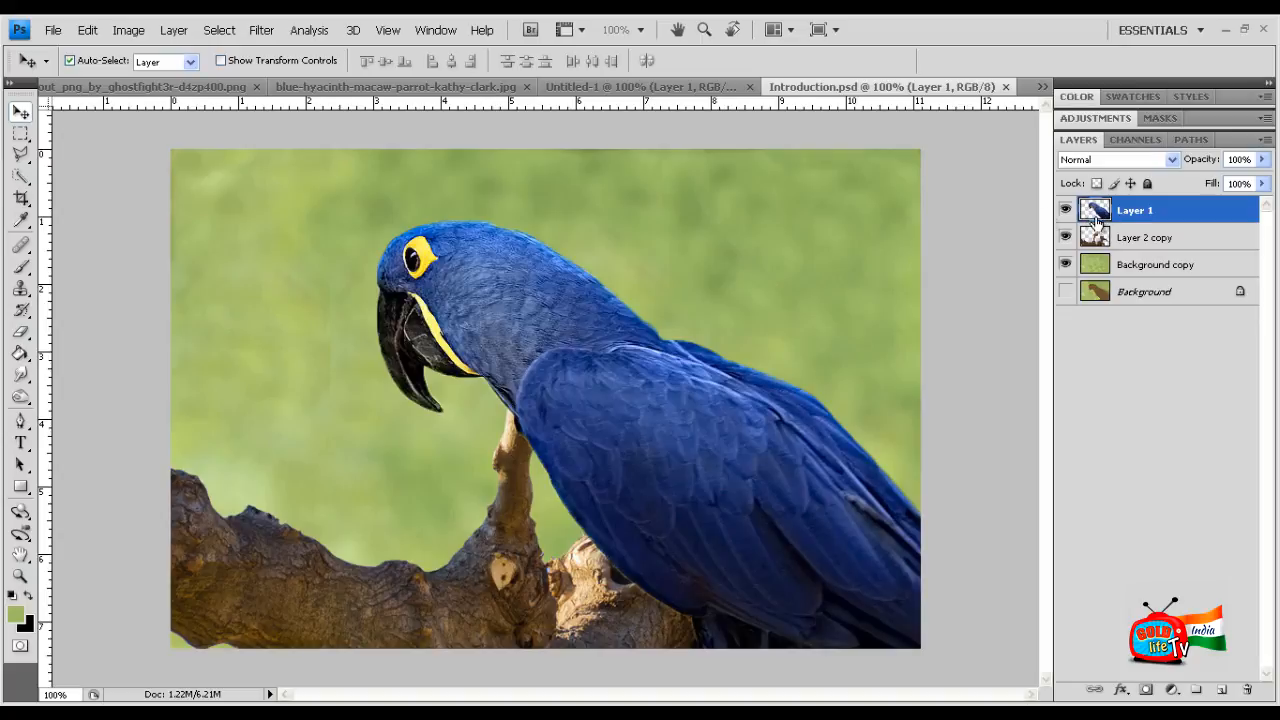
{"action": "left_click", "coordinate": [630, 88]}
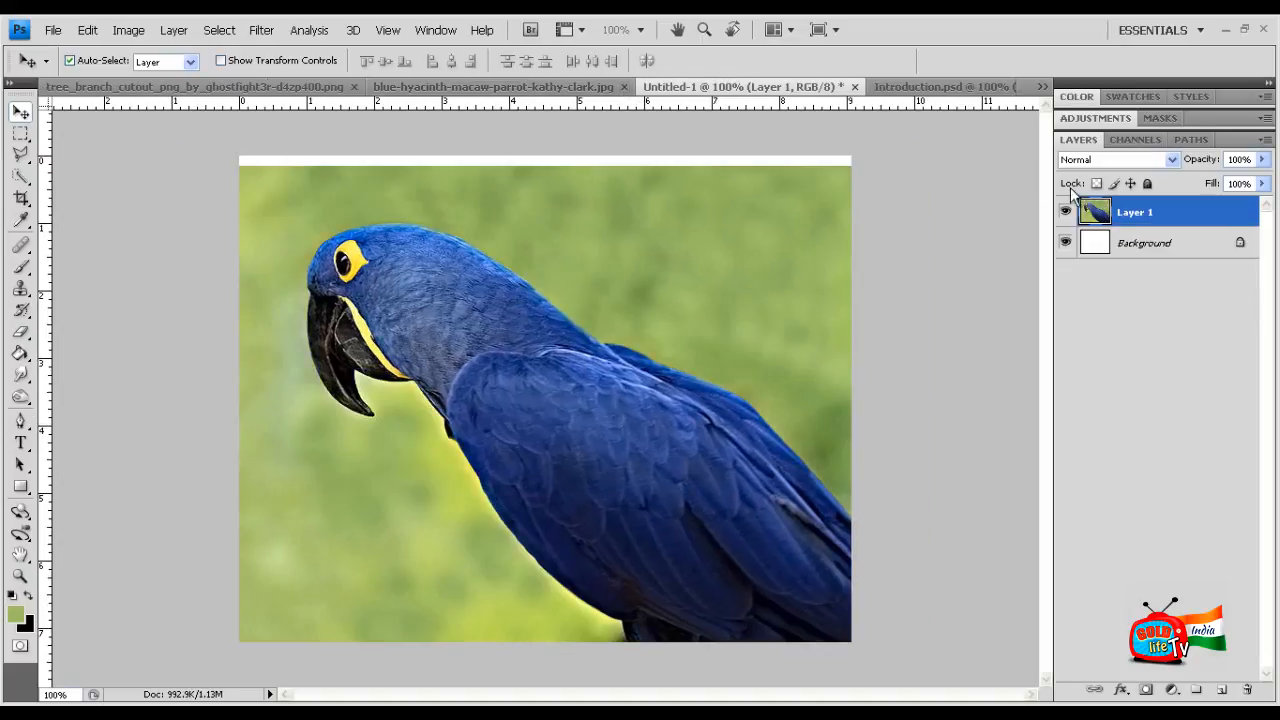
{"action": "left_click_drag", "start_coordinate": [671, 337], "coordinate": [679, 331]}
Step: Switch to the macaw JPEG document and deselect its rectangular selection
{"action": "left_click", "coordinate": [498, 90]}
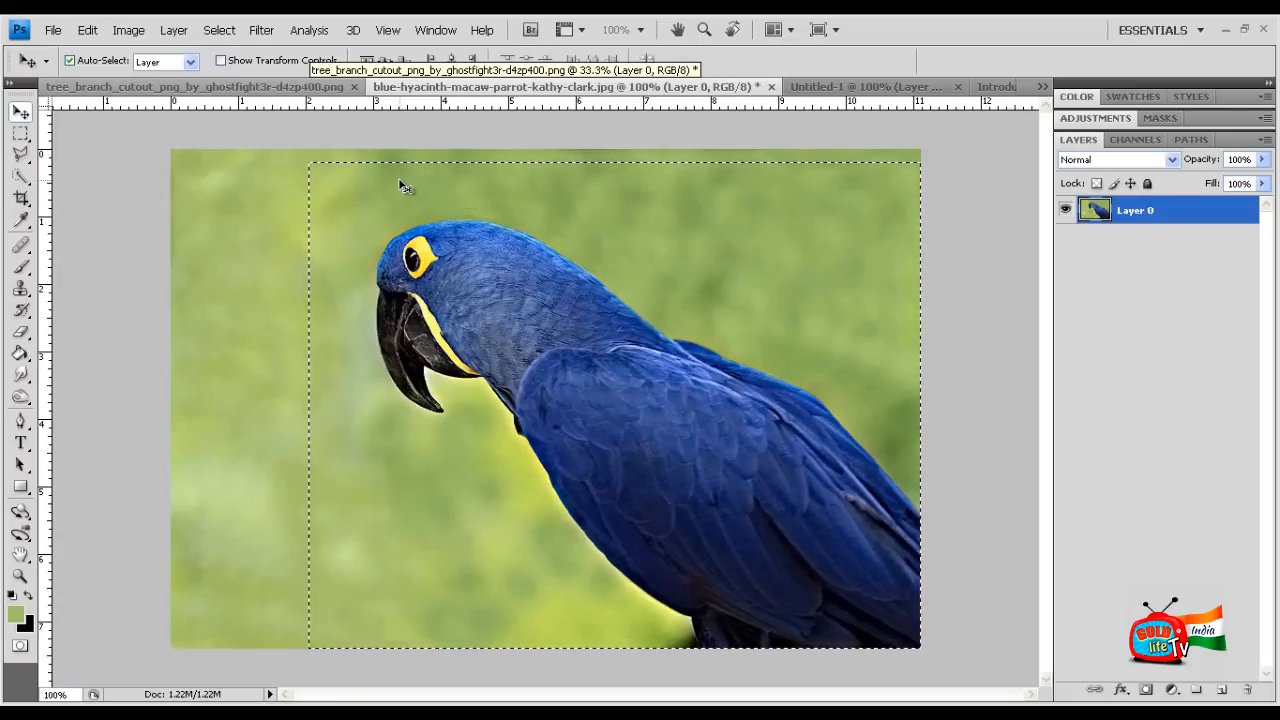
{"action": "left_click", "coordinate": [218, 31]}
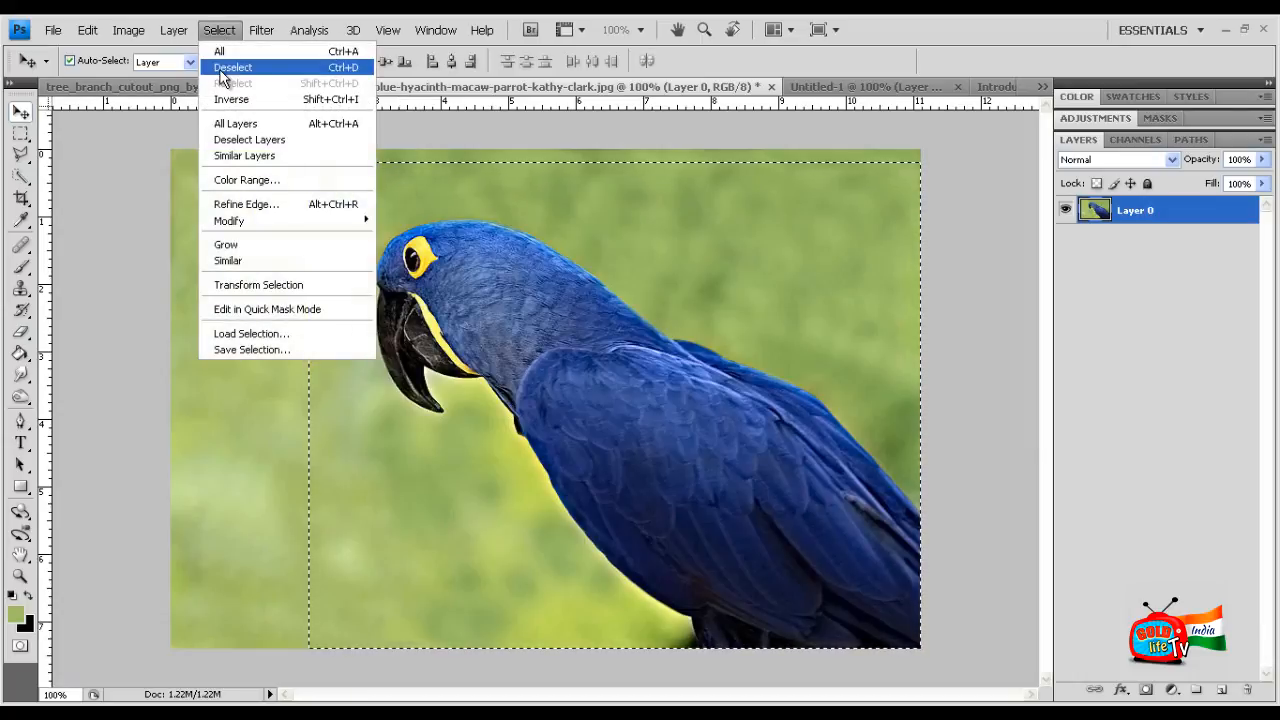
{"action": "left_click", "coordinate": [47, 424]}
{"action": "left_click", "coordinate": [218, 31]}
{"action": "left_click", "coordinate": [232, 67]}
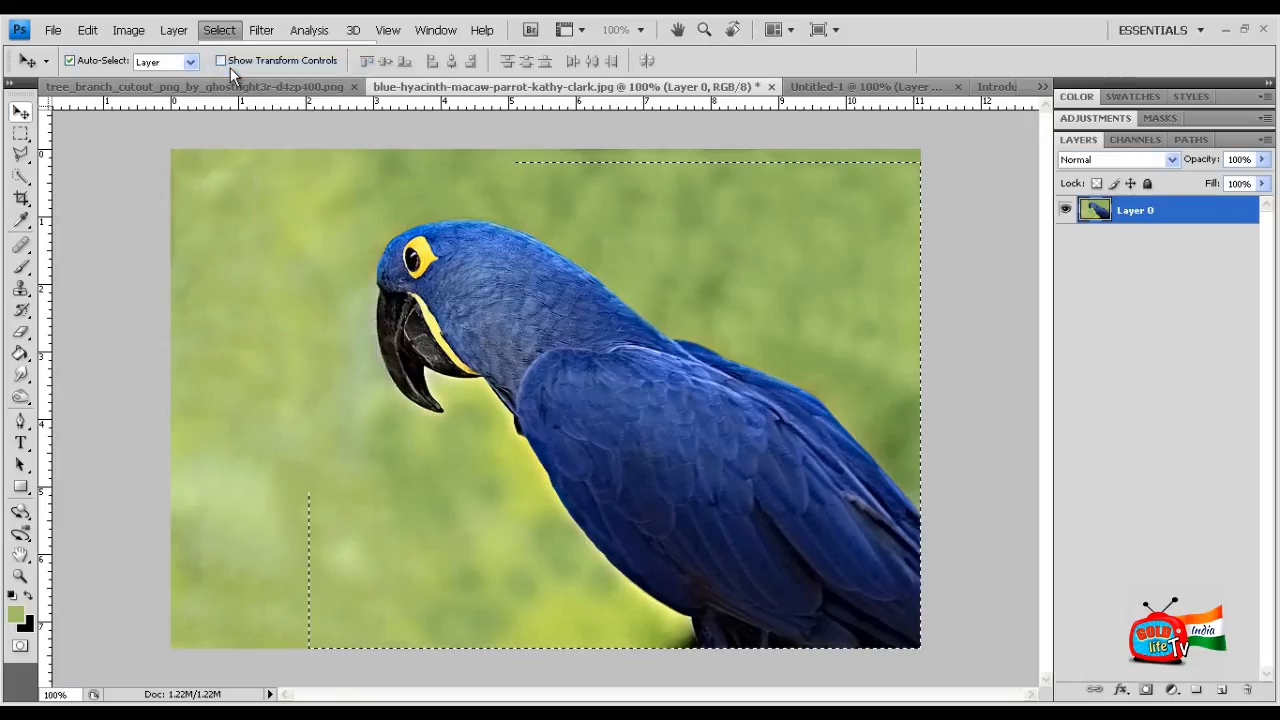
Step: Select the entire macaw canvas and deselect it again
{"action": "left_click", "coordinate": [219, 32]}
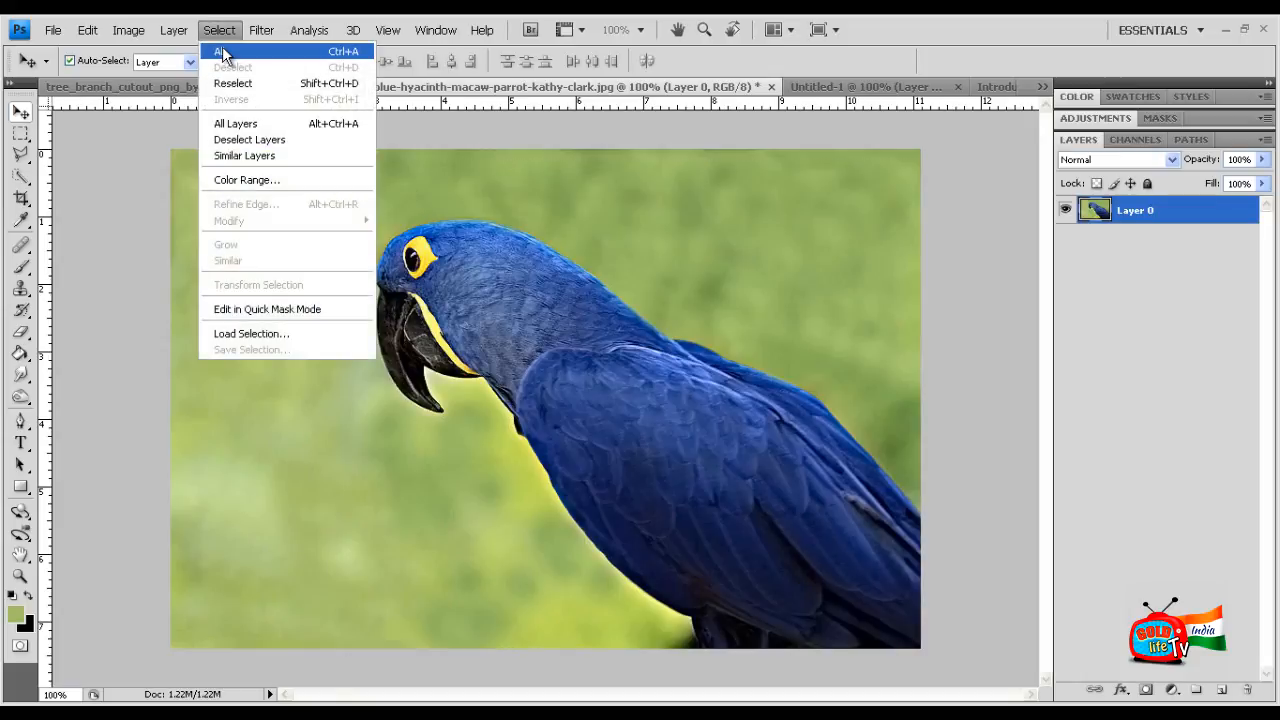
{"action": "left_click", "coordinate": [222, 44]}
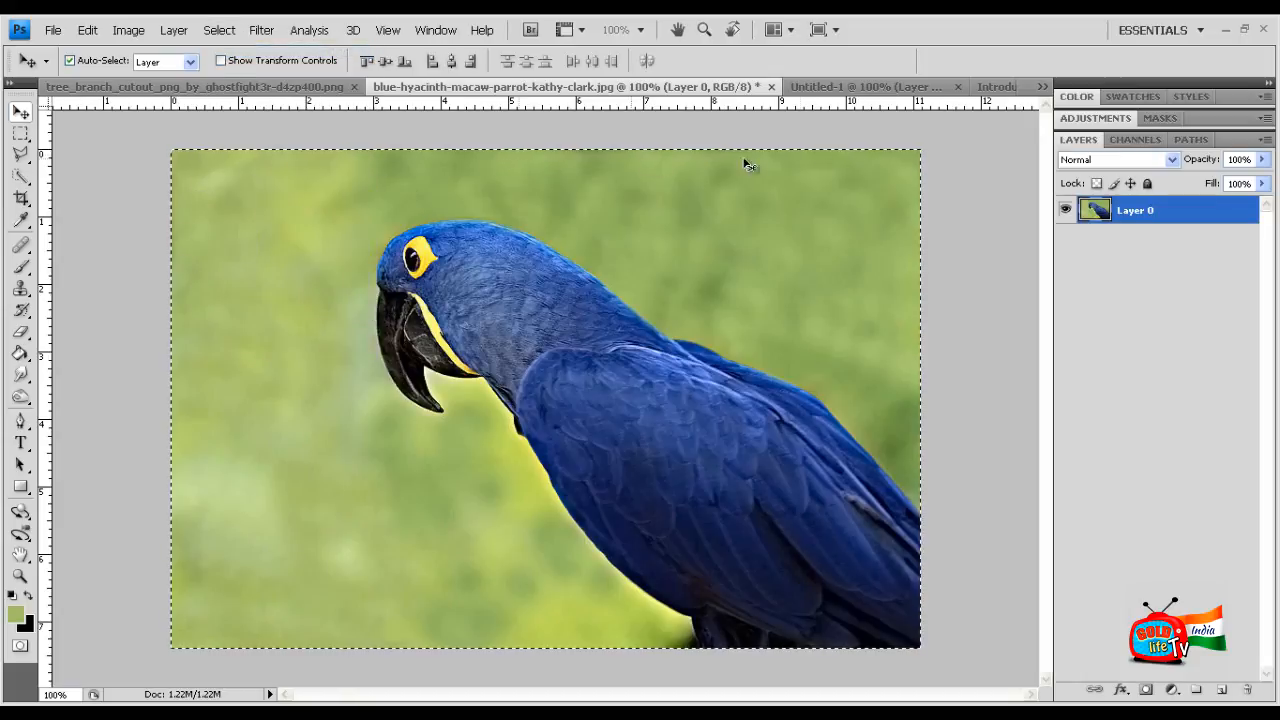
{"action": "left_click", "coordinate": [218, 30]}
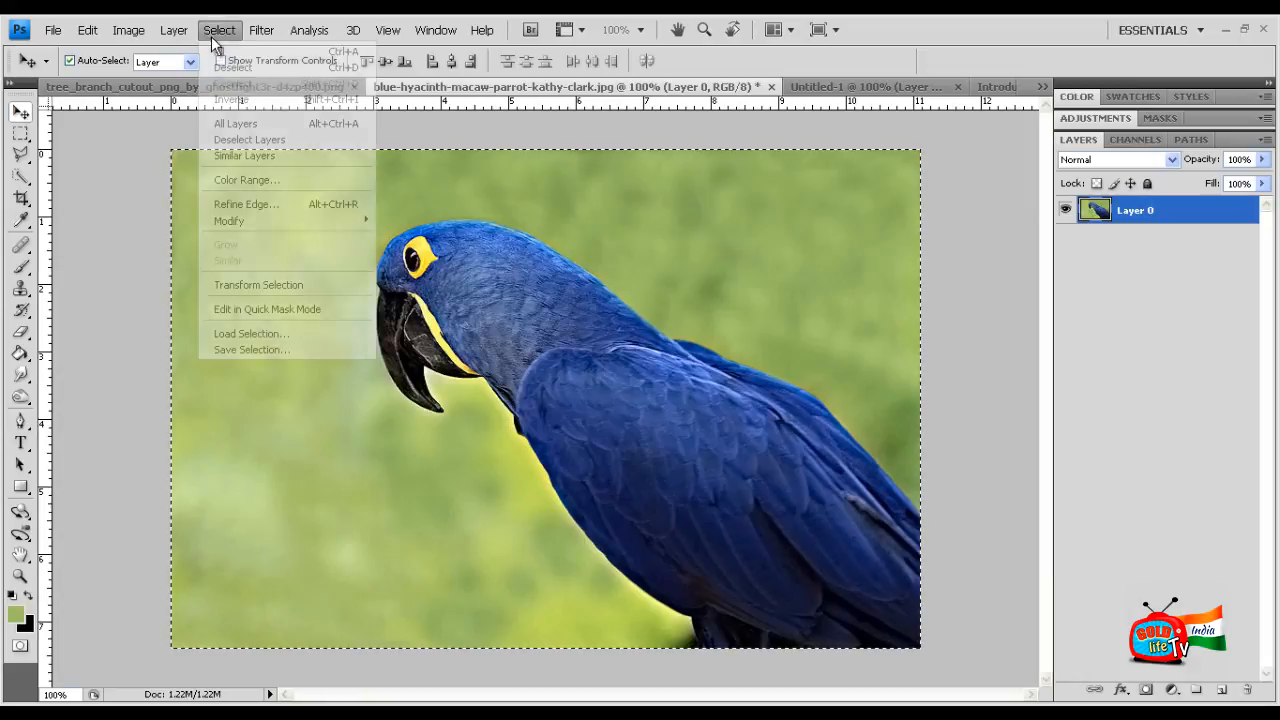
{"action": "left_click", "coordinate": [235, 68]}
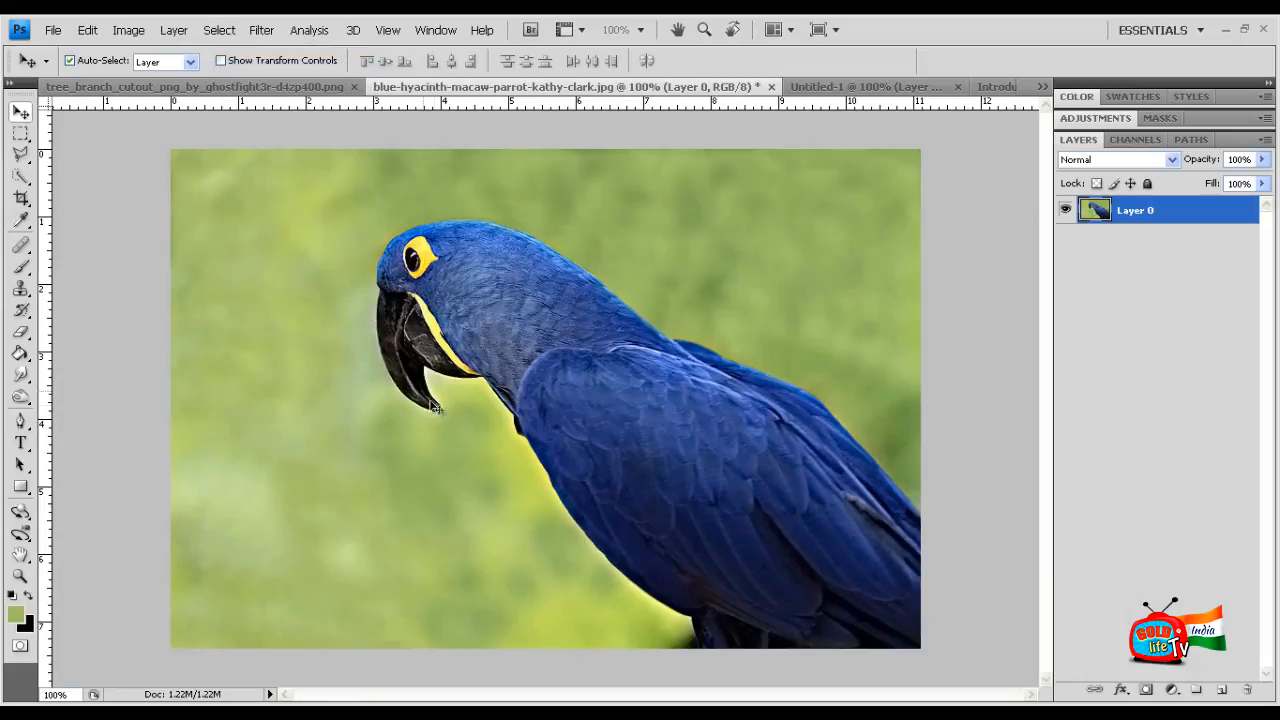
Step: Move Layer 0 down and slightly to the right on the canvas, and undo the move
{"action": "left_click_drag", "start_coordinate": [673, 592], "coordinate": [689, 673]}
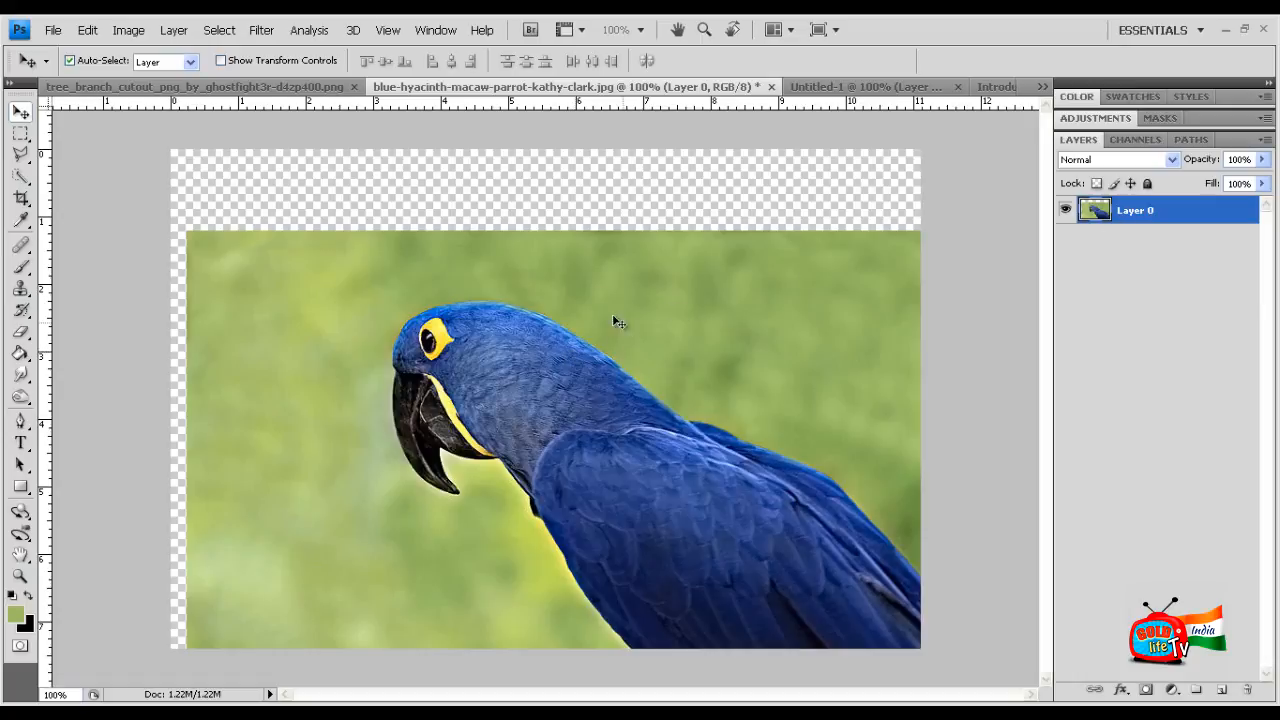
{"action": "left_click", "coordinate": [129, 30]}
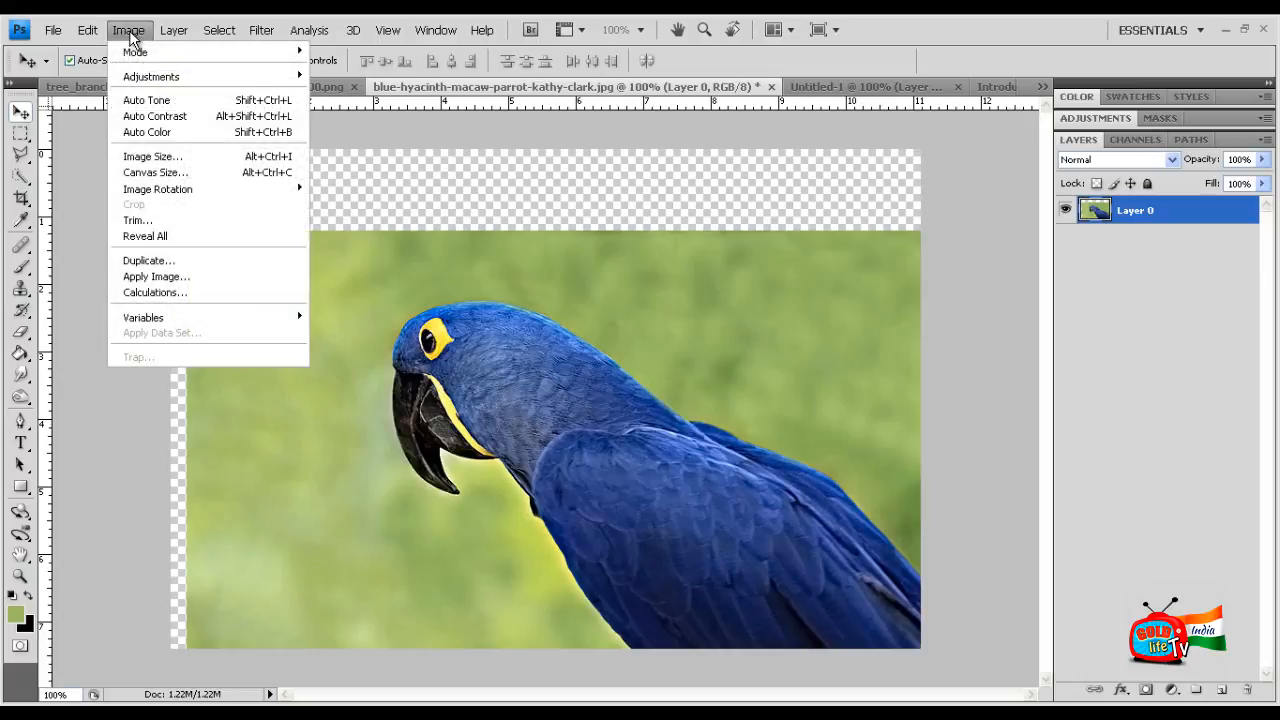
{"action": "mouse_move", "coordinate": [87, 30]}
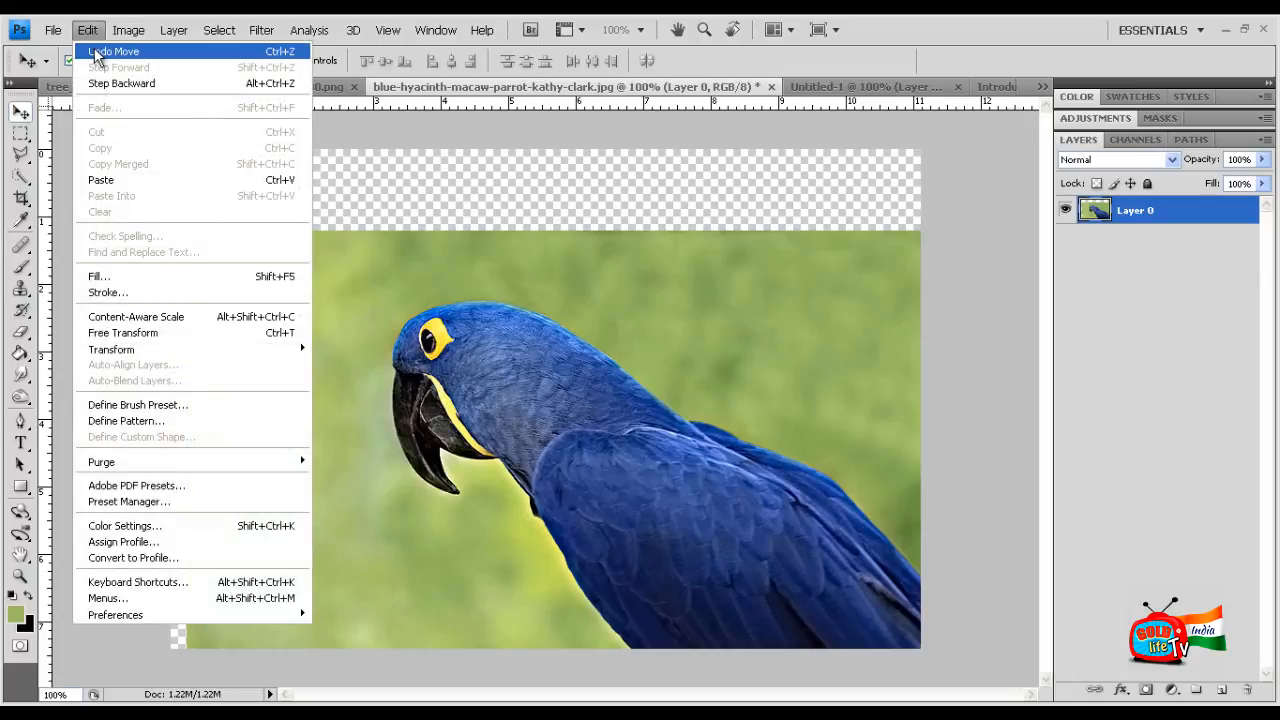
{"action": "left_click", "coordinate": [96, 52]}
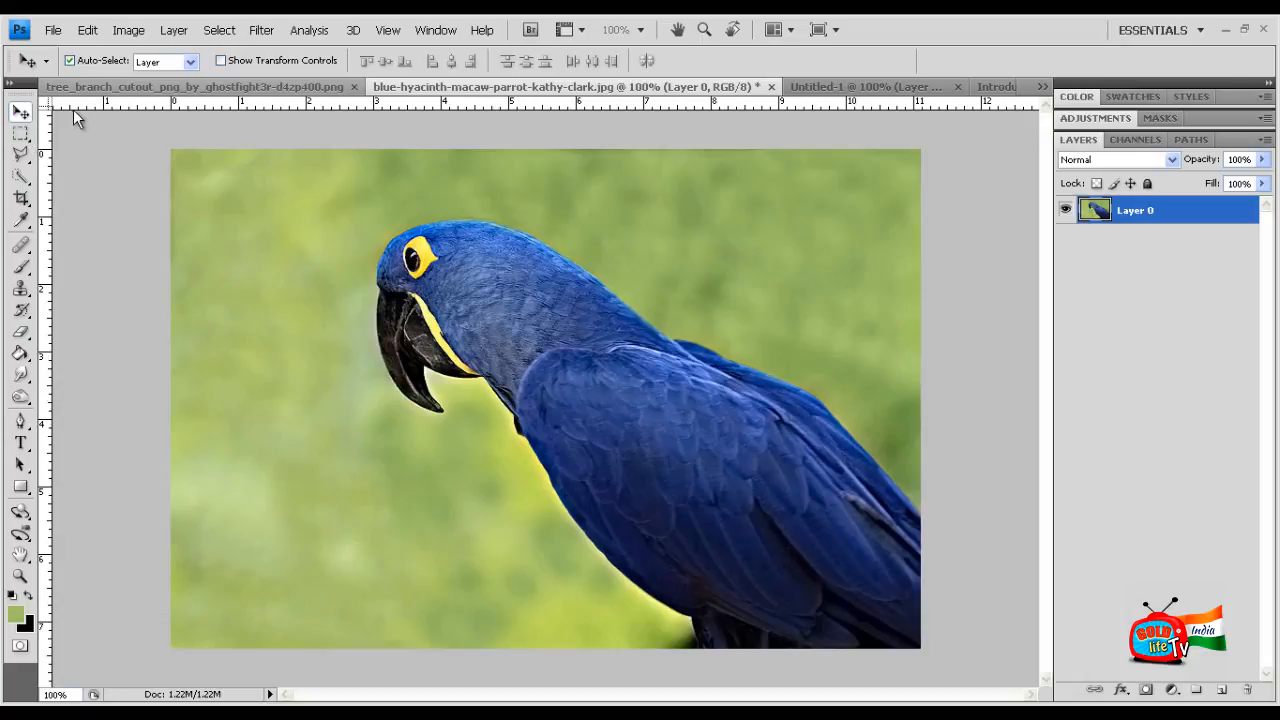
Step: Draw an elliptical selection over the macaw with the Elliptical Marquee tool and deselect it
{"action": "left_click", "coordinate": [21, 134]}
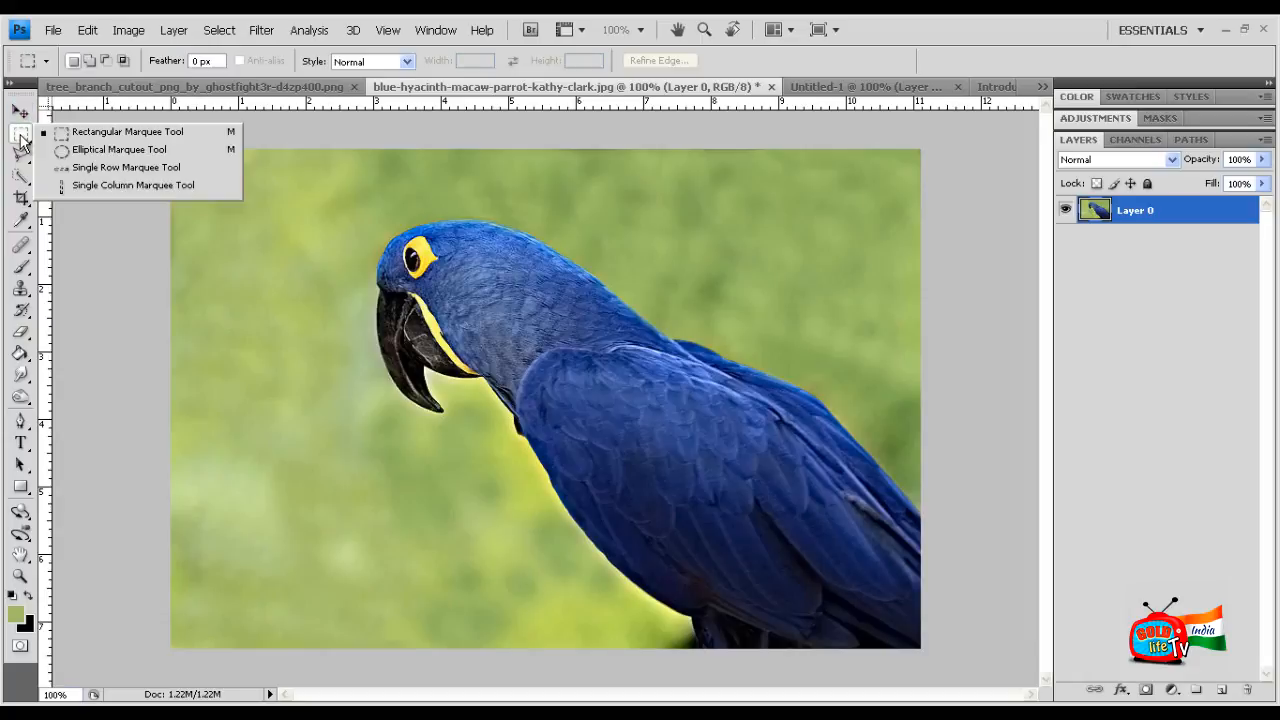
{"action": "left_click", "coordinate": [76, 150]}
{"action": "left_click_drag", "start_coordinate": [328, 290], "coordinate": [890, 458]}
{"action": "left_click", "coordinate": [697, 447]}
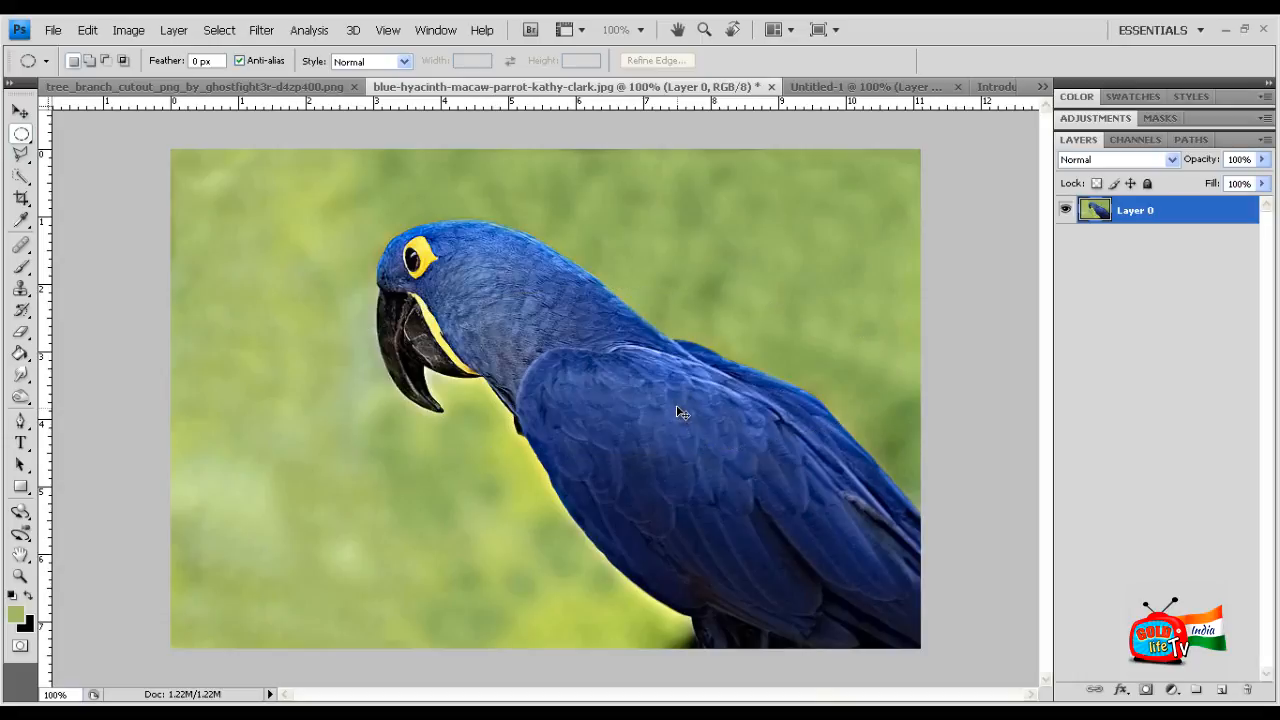
{"action": "left_click", "coordinate": [221, 30]}
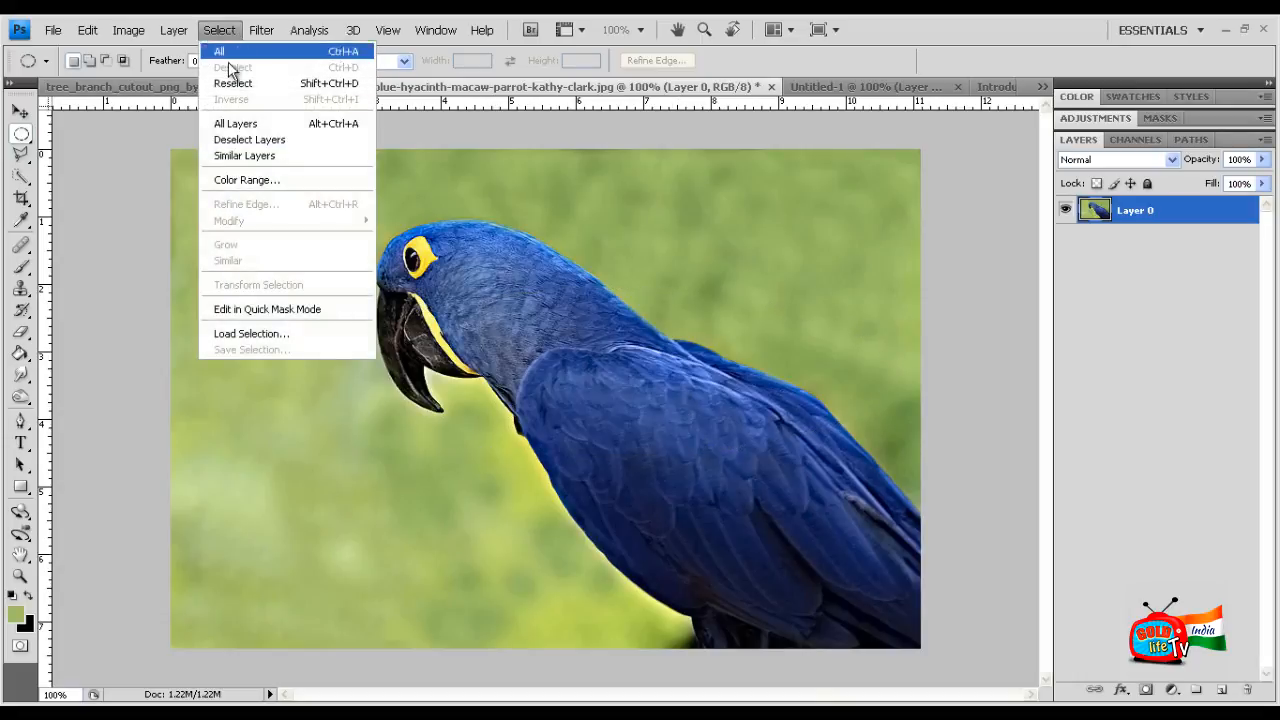
{"action": "key", "text": "ctrl+d"}
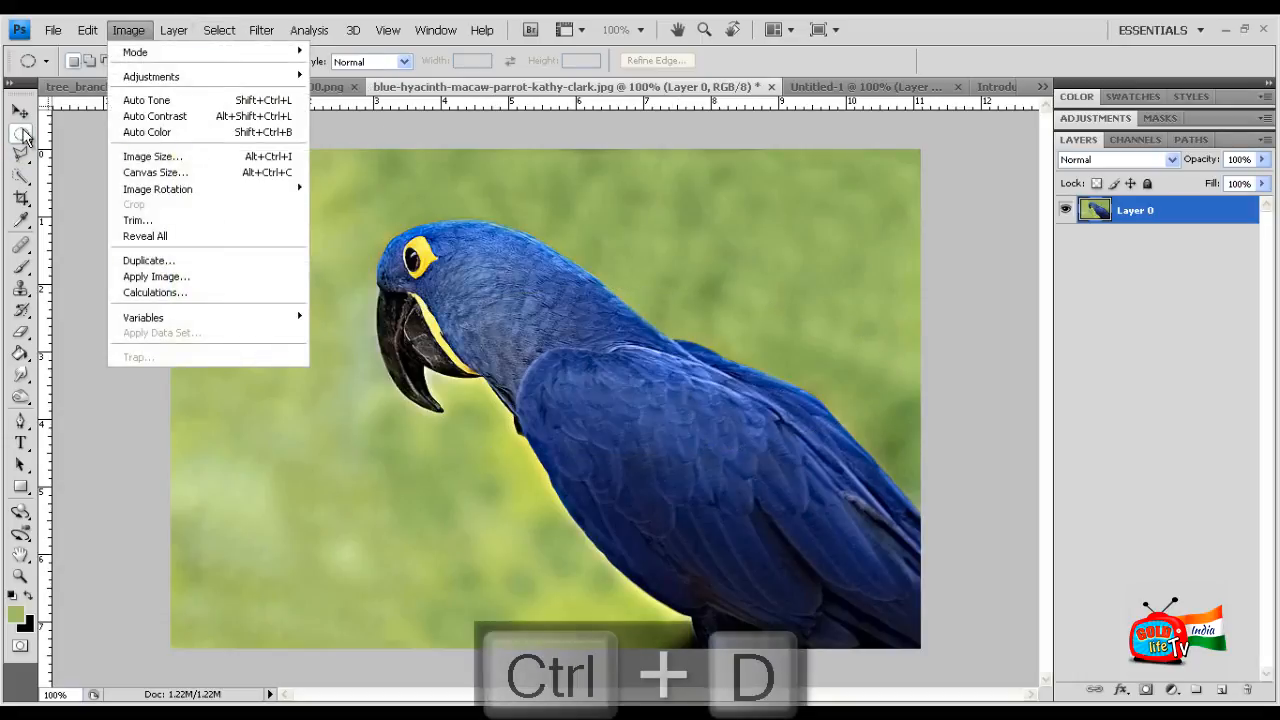
Step: Trace the macaw's outline with the Polygonal Lasso tool and close the path to form a selection around the bird
{"action": "left_click", "coordinate": [20, 133]}
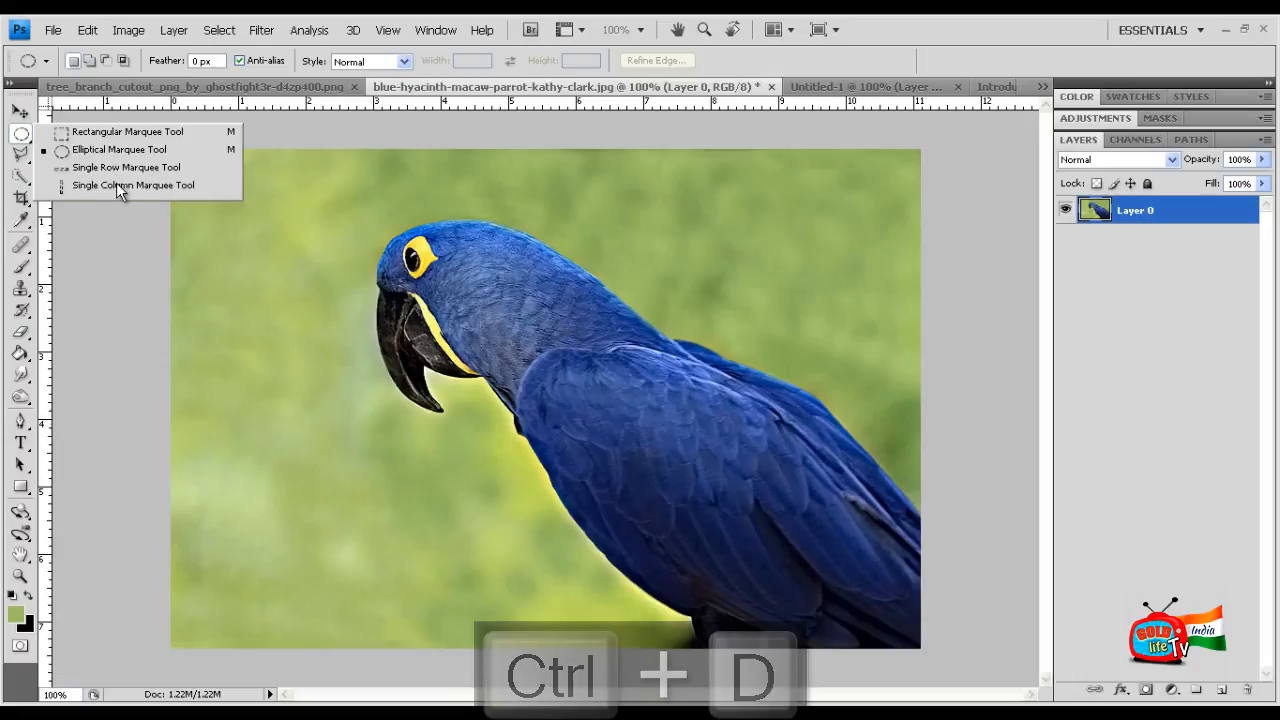
{"action": "left_click", "coordinate": [18, 157]}
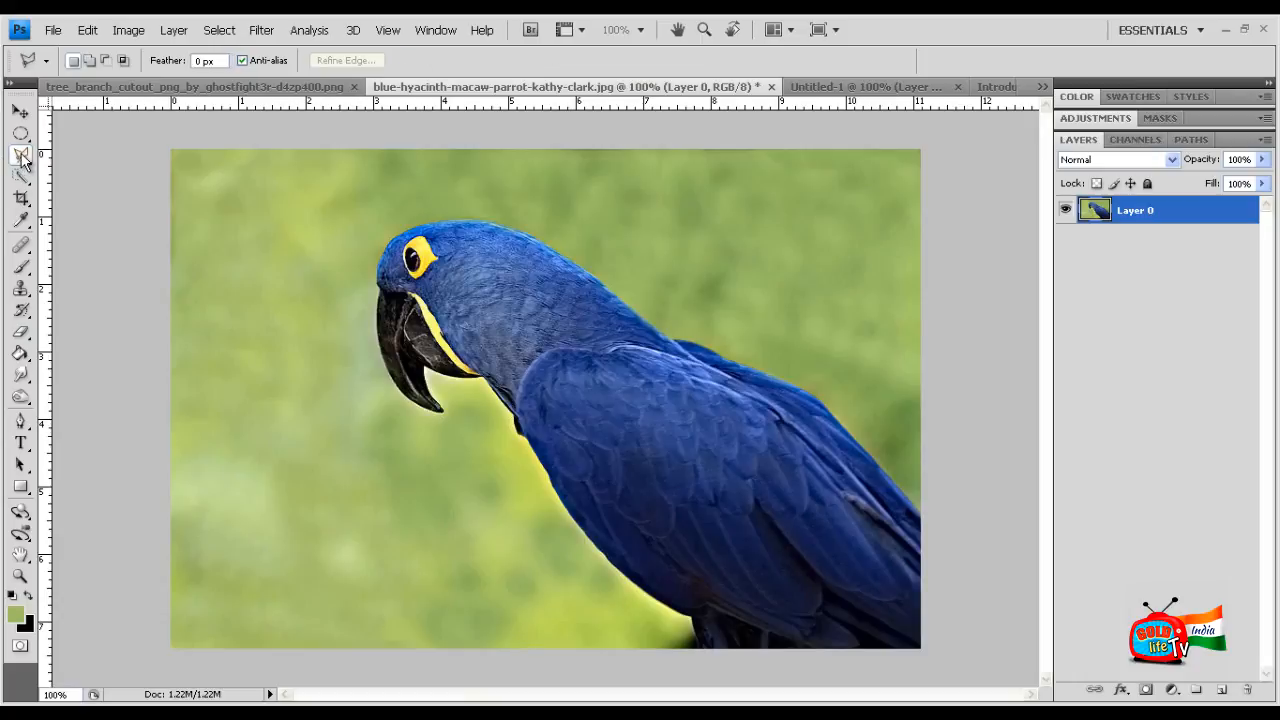
{"action": "right_click", "coordinate": [22, 158]}
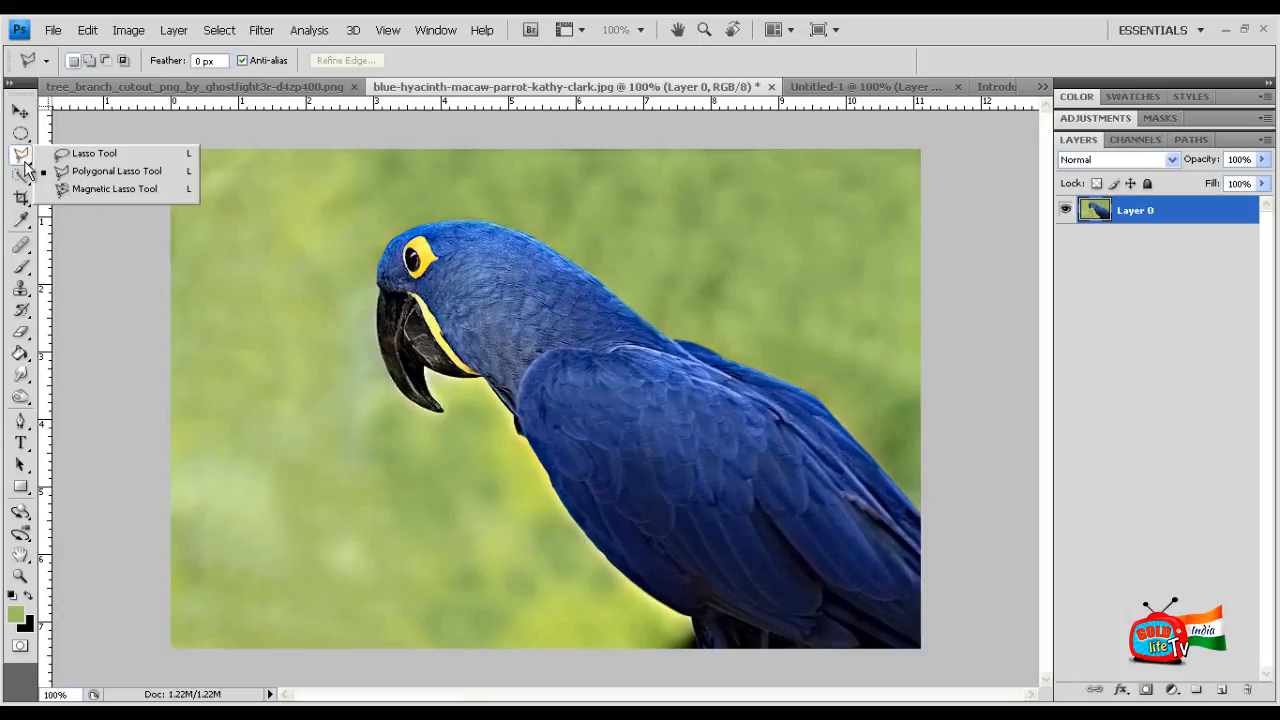
{"action": "left_click", "coordinate": [113, 174]}
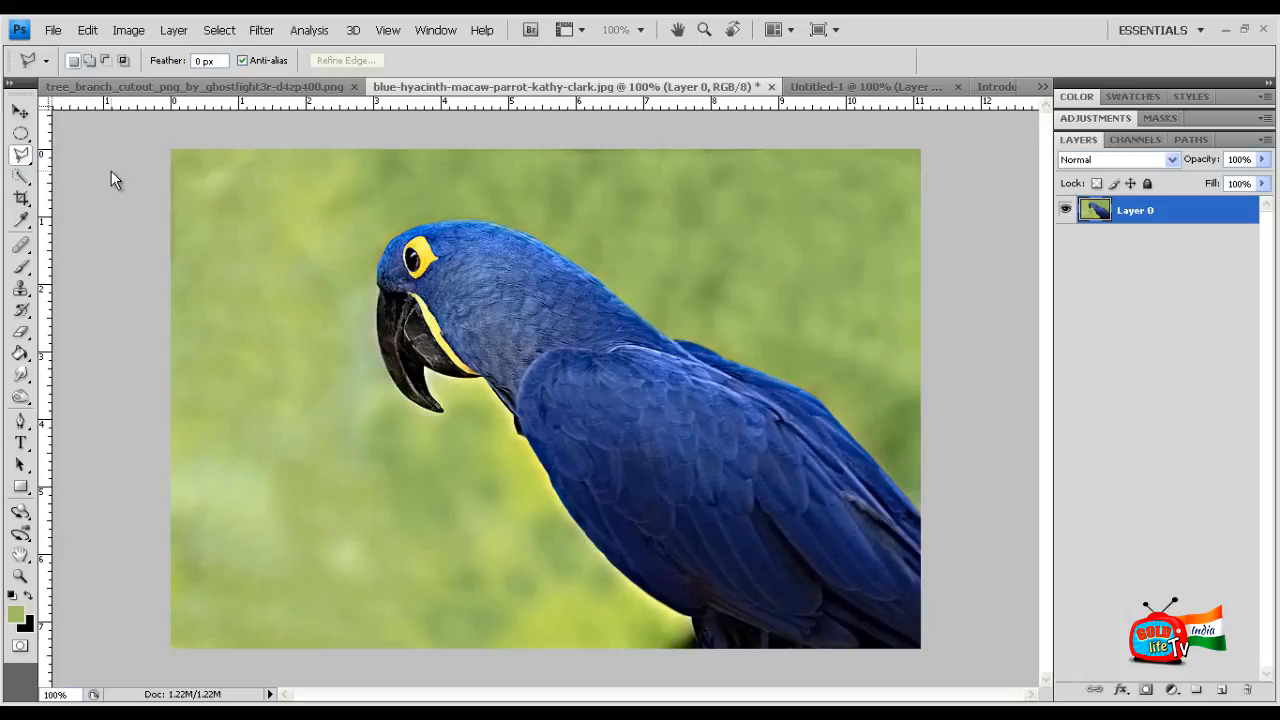
{"action": "left_click_drag", "start_coordinate": [20, 157], "coordinate": [82, 172]}
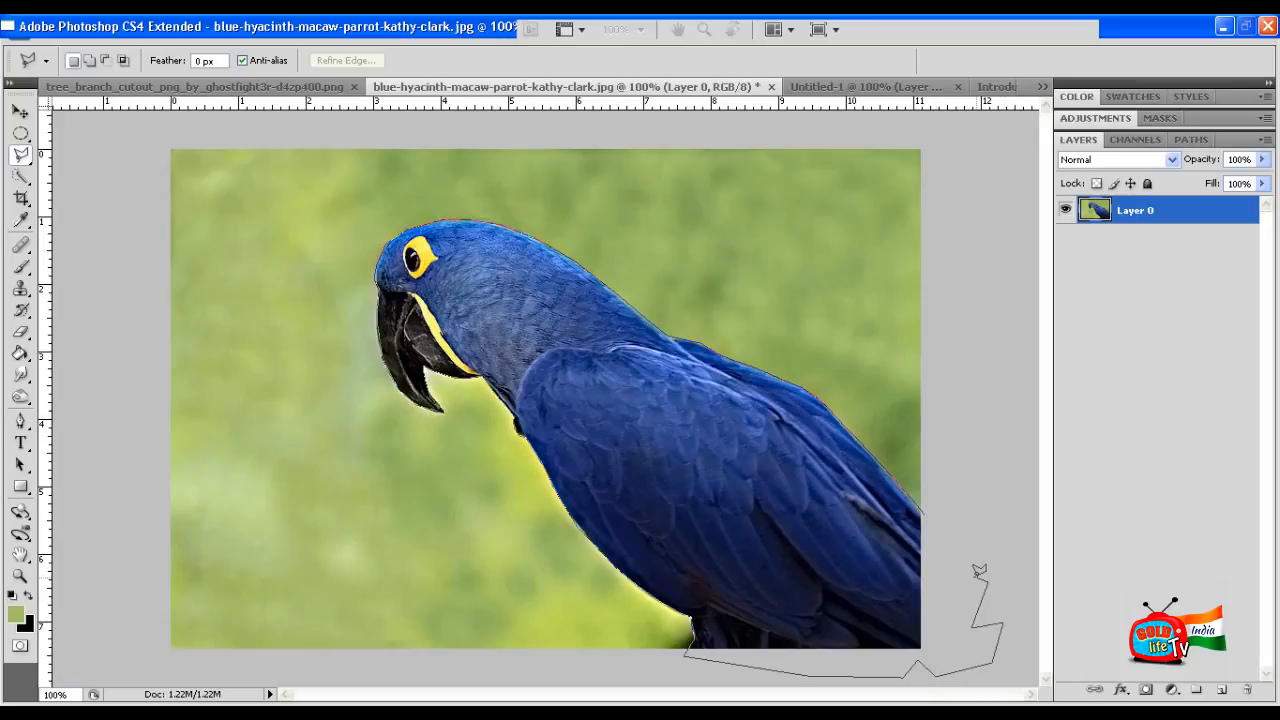
{"action": "left_click", "coordinate": [929, 509]}
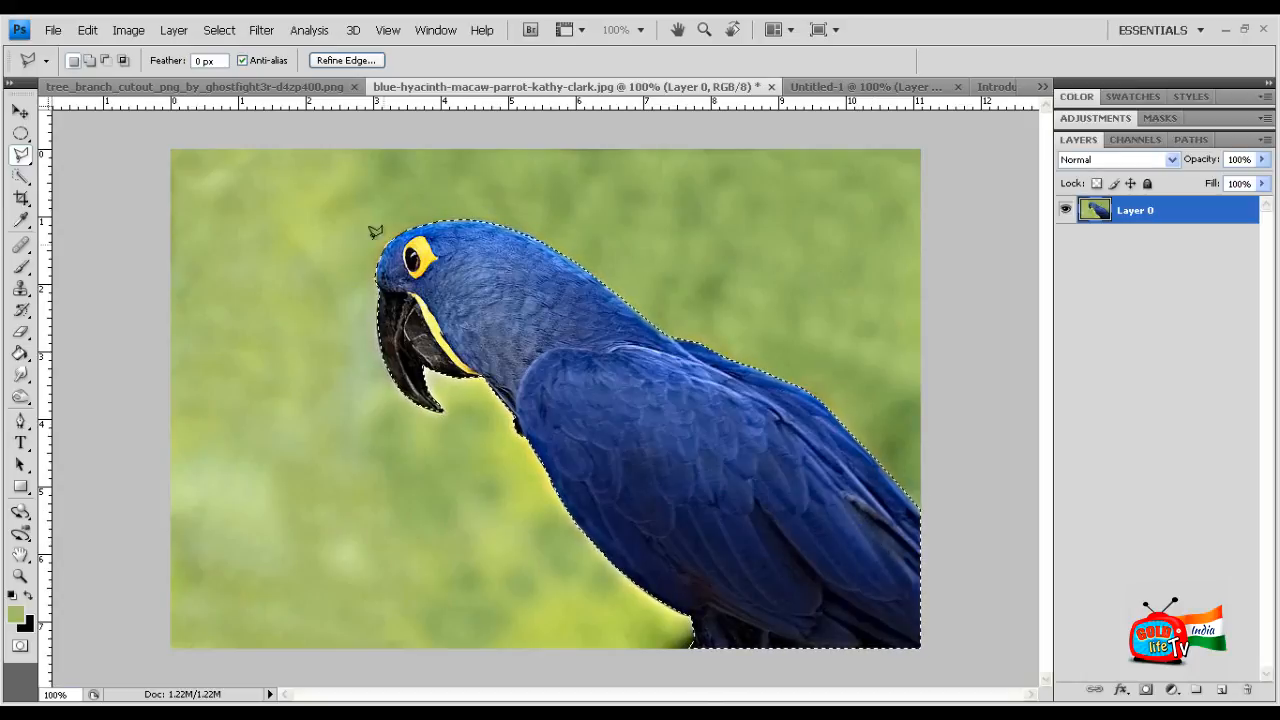
Step: Copy the selected macaw and paste it into a new 583 × 458 pixel document based on the Clipboard preset with a white background
{"action": "left_click", "coordinate": [88, 29]}
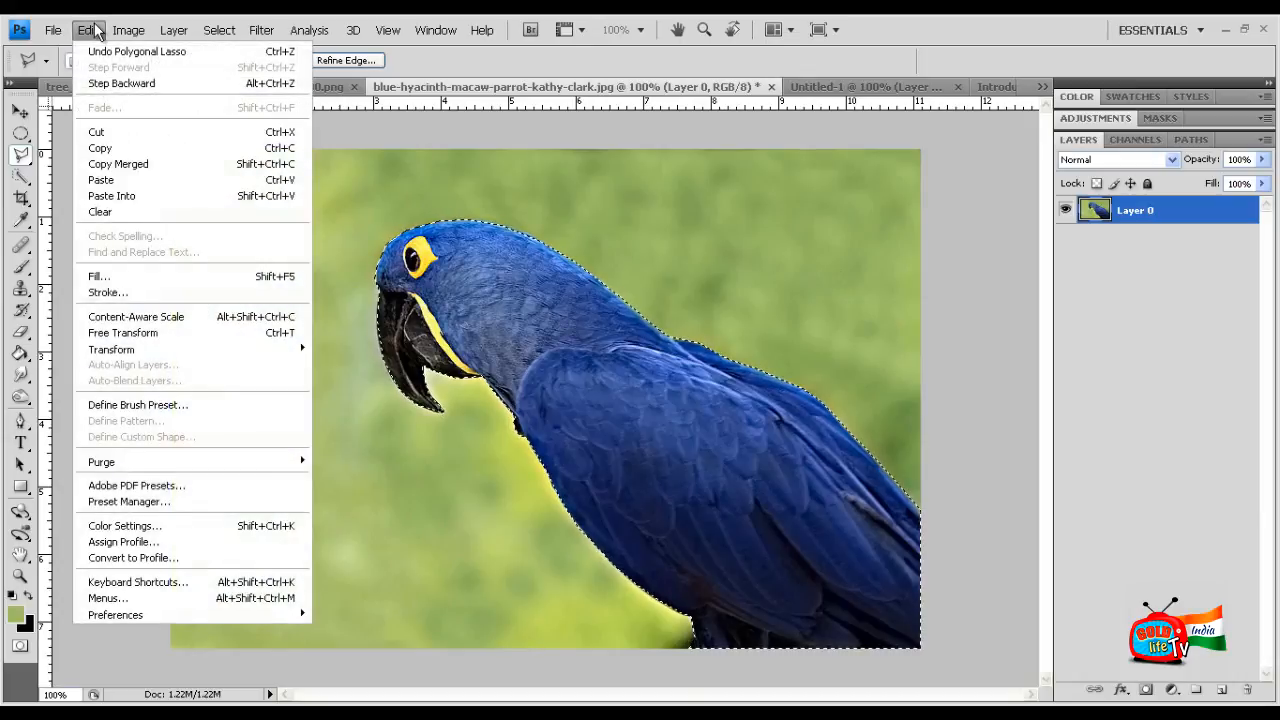
{"action": "left_click", "coordinate": [105, 148]}
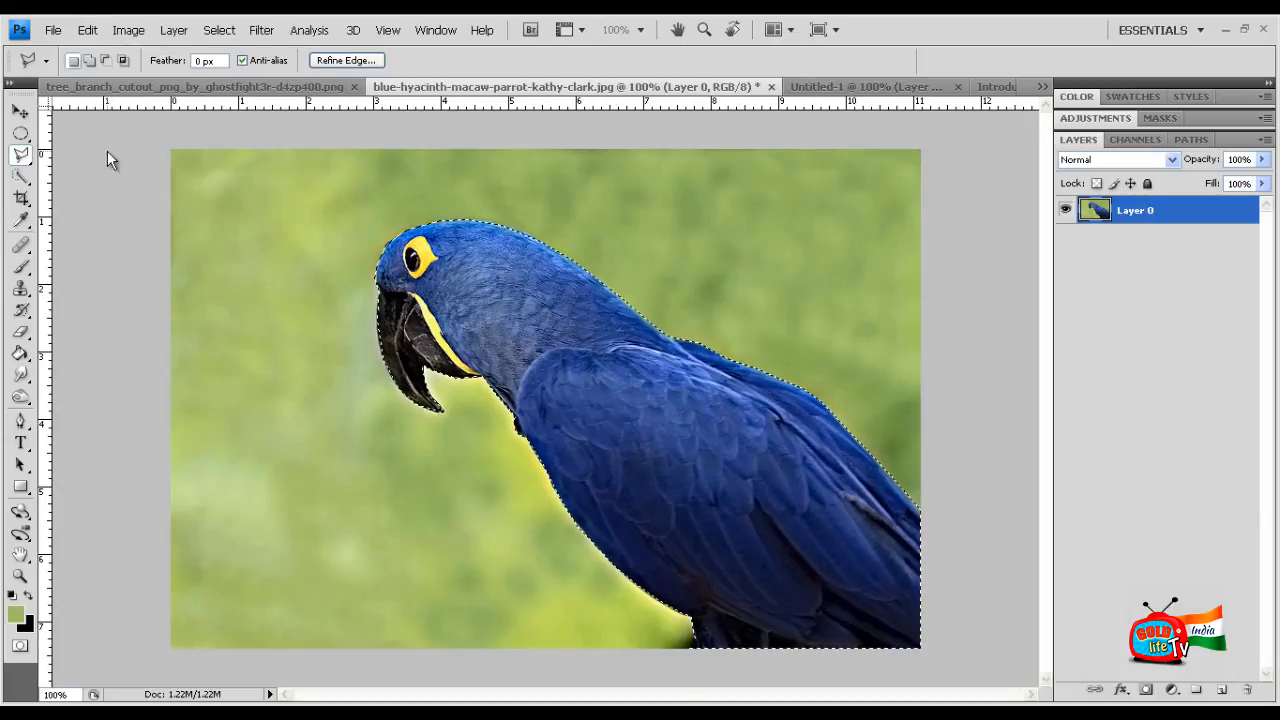
{"action": "left_click", "coordinate": [53, 36]}
{"action": "left_click", "coordinate": [55, 51]}
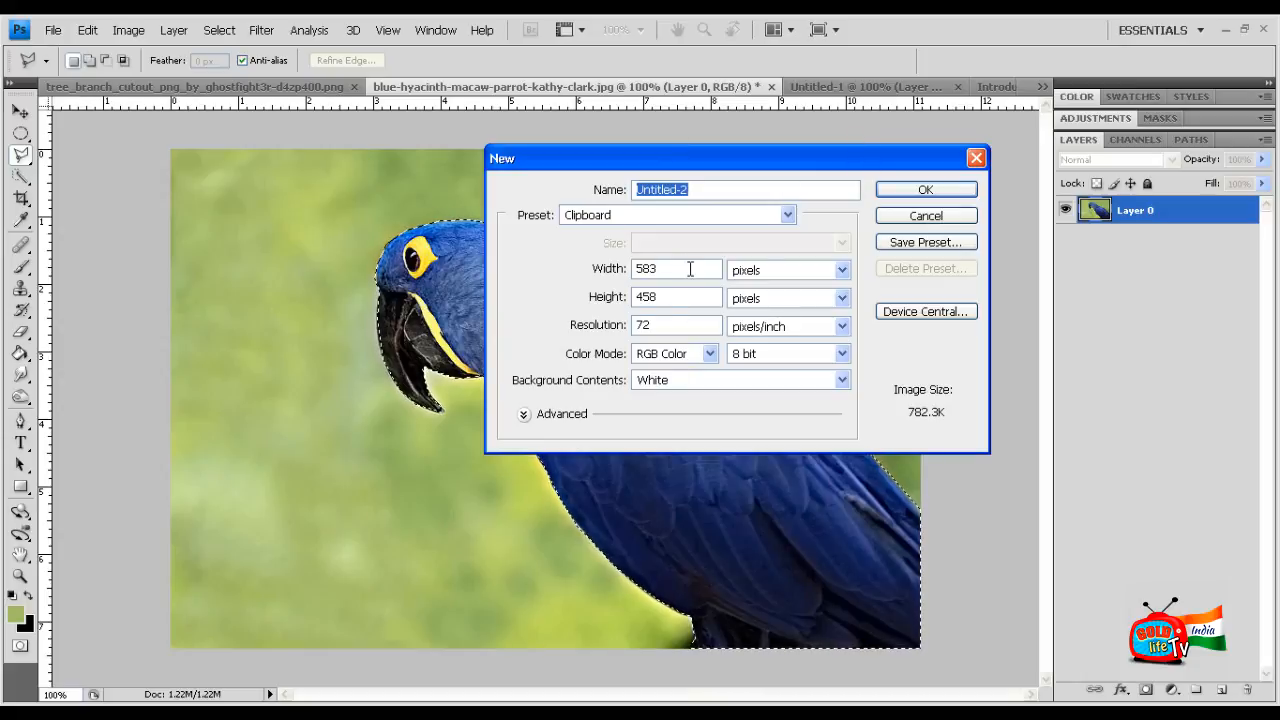
{"action": "left_click", "coordinate": [928, 189]}
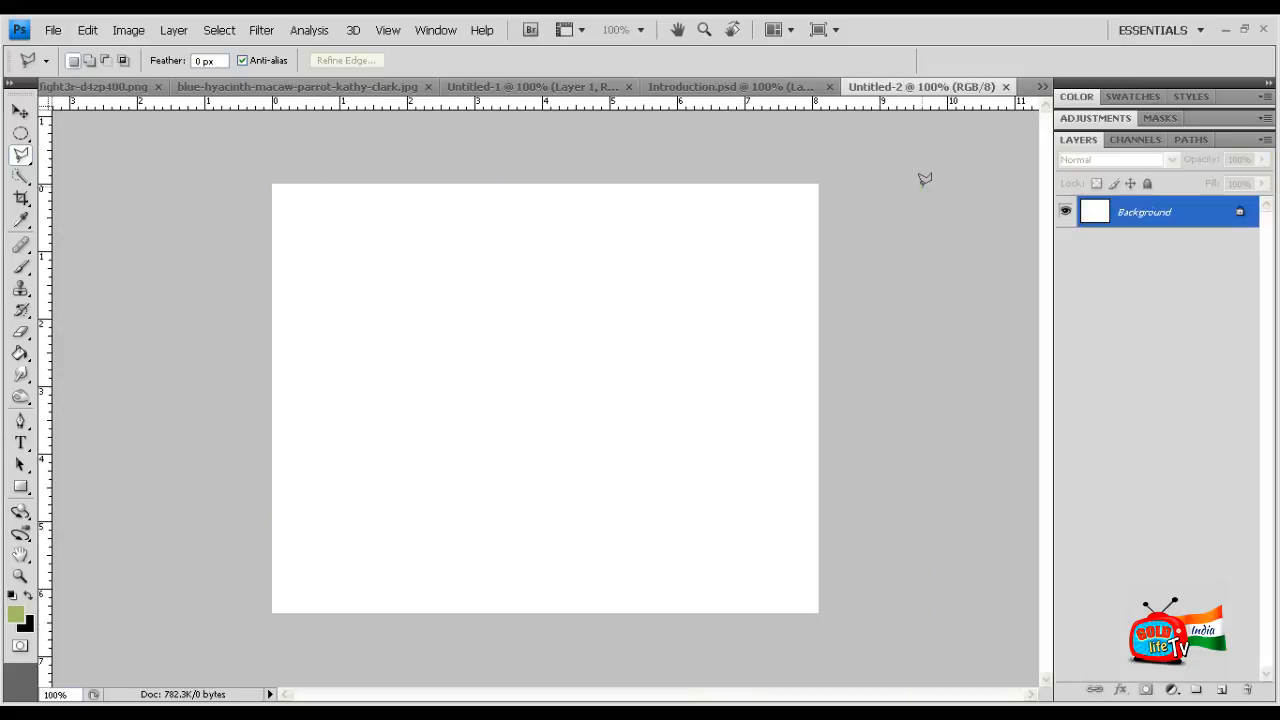
{"action": "left_click", "coordinate": [88, 30]}
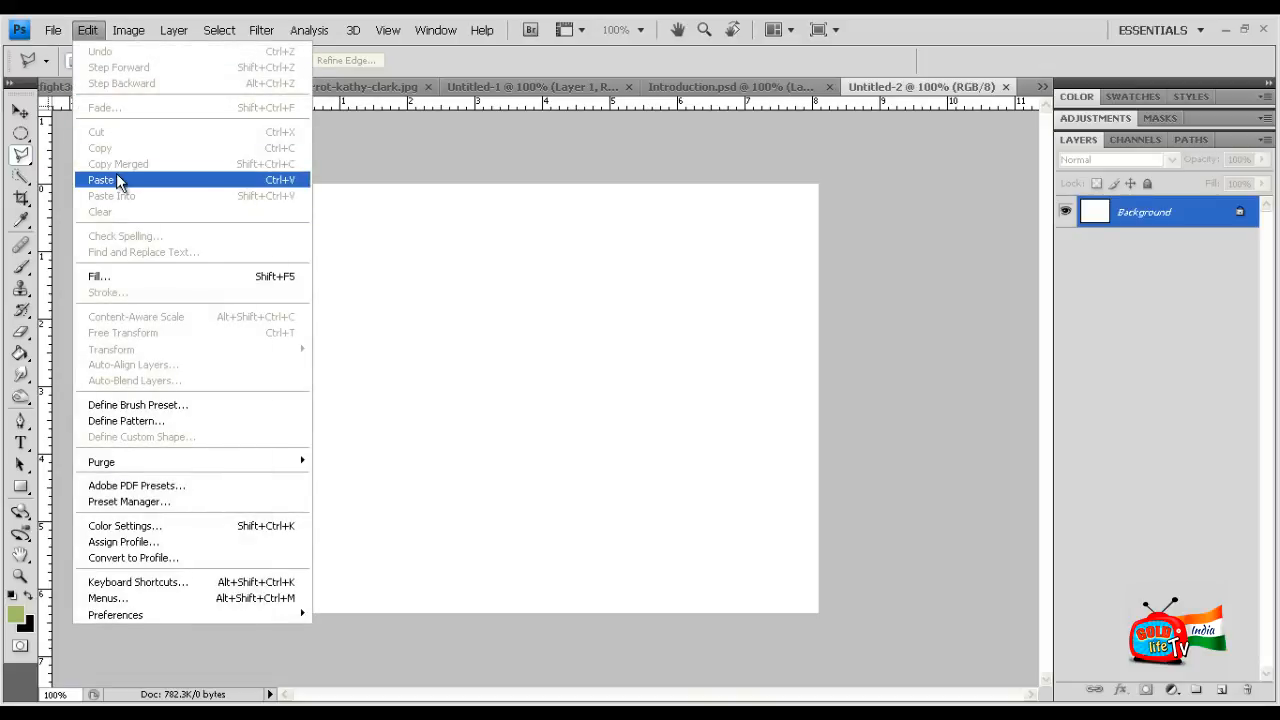
{"action": "left_click", "coordinate": [118, 179]}
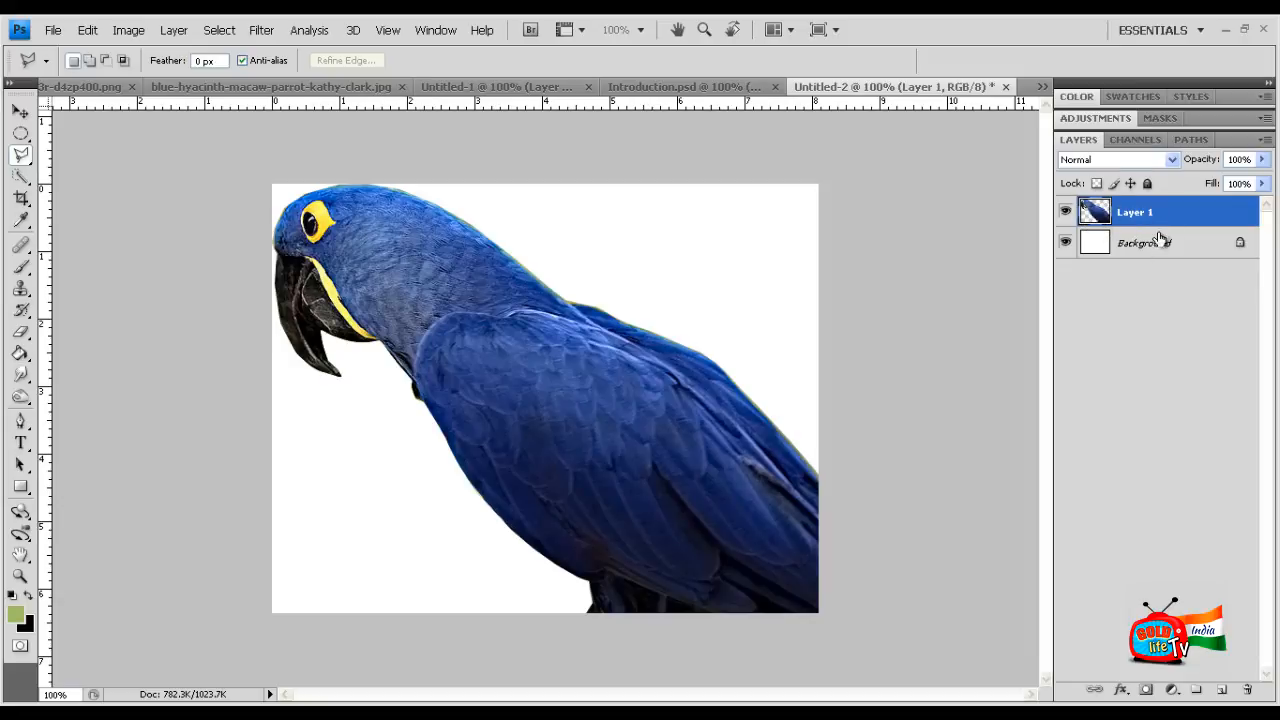
Step: Hide the Background layer of Untitled-2 and try moving the cut-out macaw on Layer 1 downward
{"action": "left_click", "coordinate": [1184, 253]}
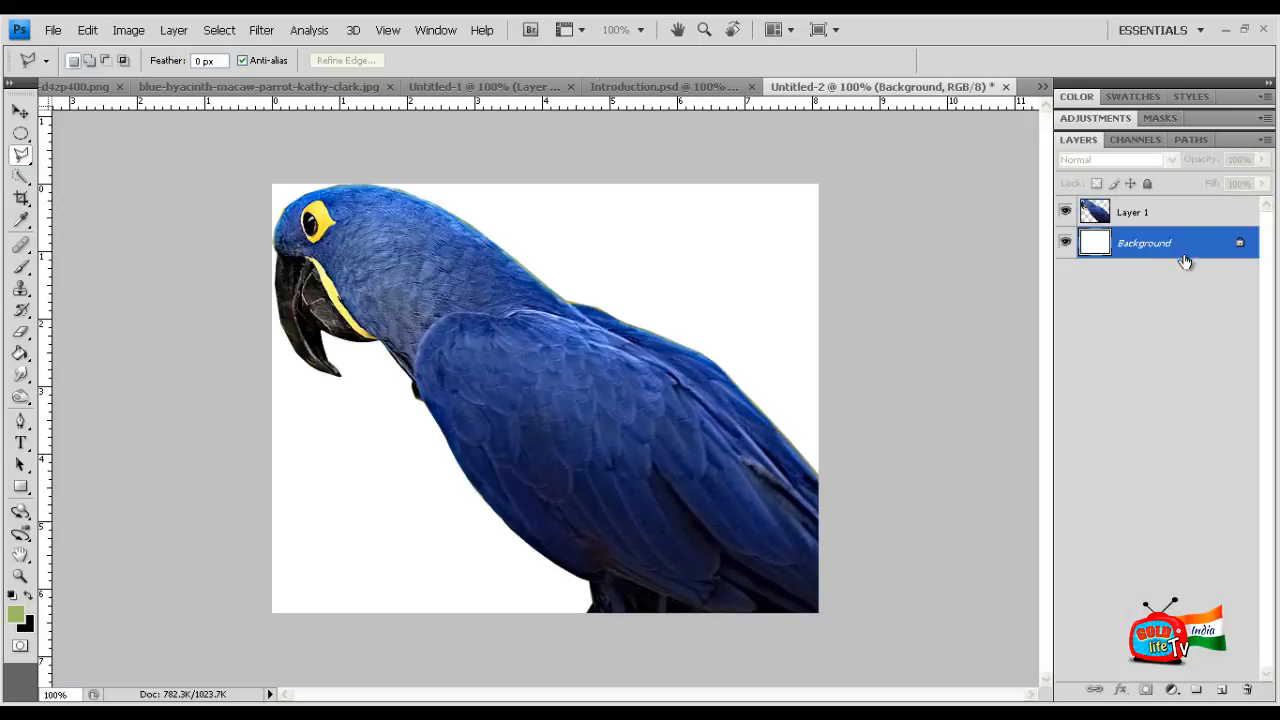
{"action": "left_click", "coordinate": [1066, 245]}
{"action": "left_click", "coordinate": [20, 111]}
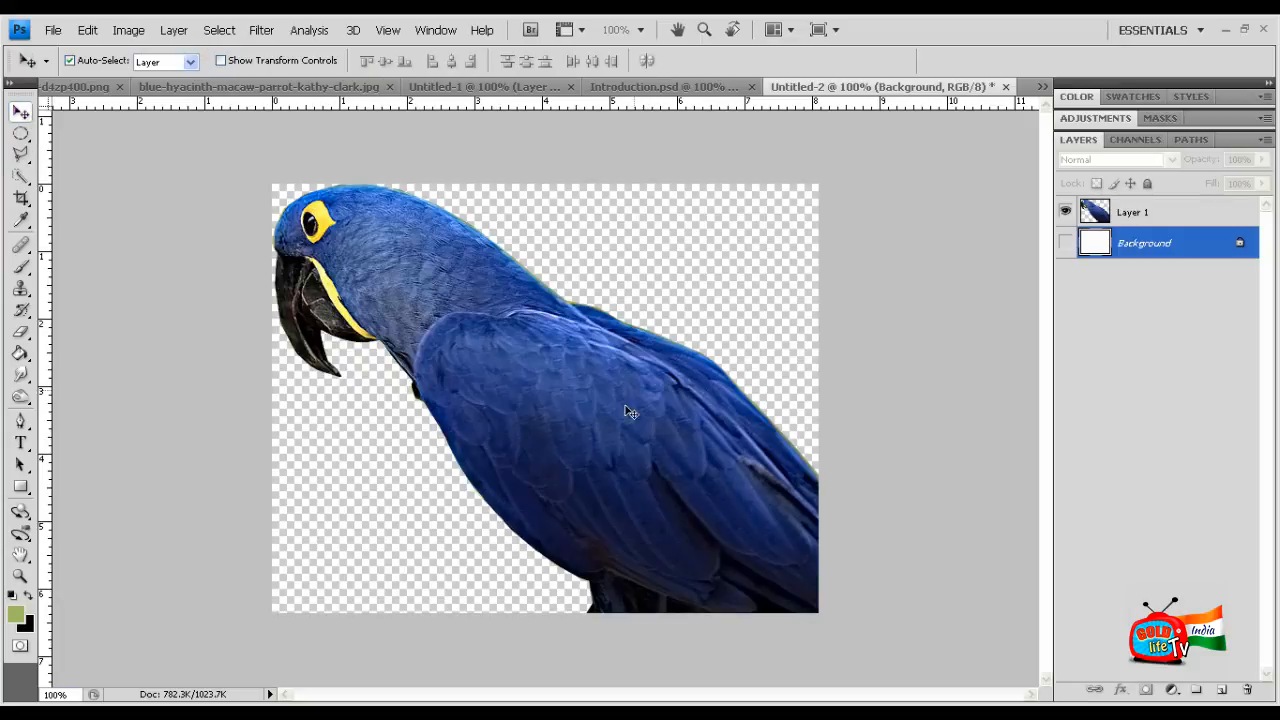
{"action": "left_click_drag", "start_coordinate": [630, 412], "coordinate": [663, 517]}
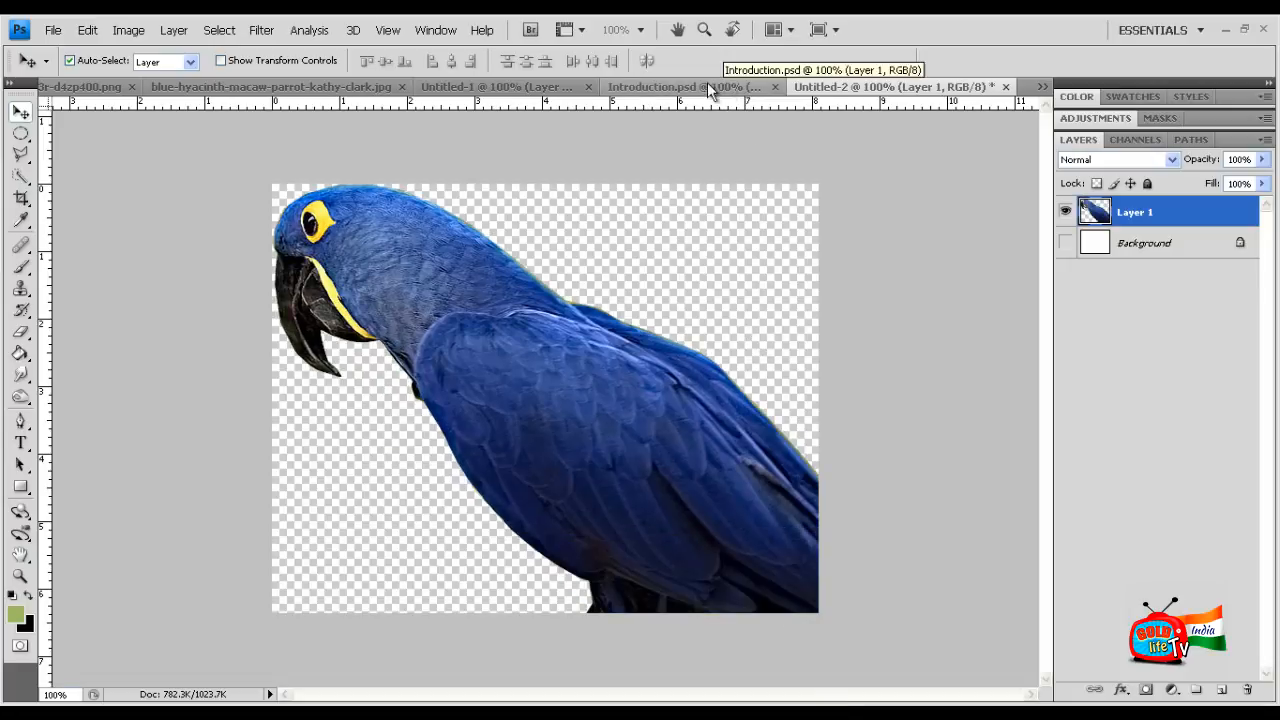
Step: View the tree branch PNG document, and clear the lasso selection in the macaw JPEG document
{"action": "left_click", "coordinate": [92, 83]}
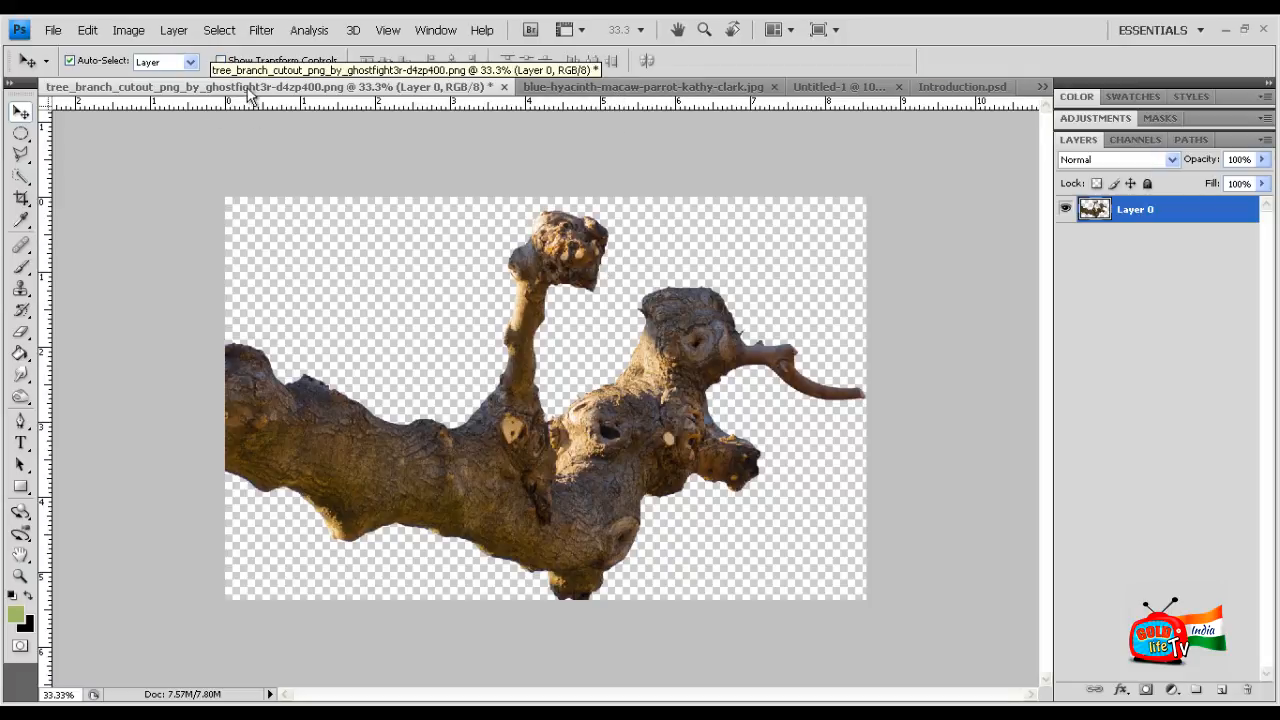
{"action": "left_click", "coordinate": [658, 88]}
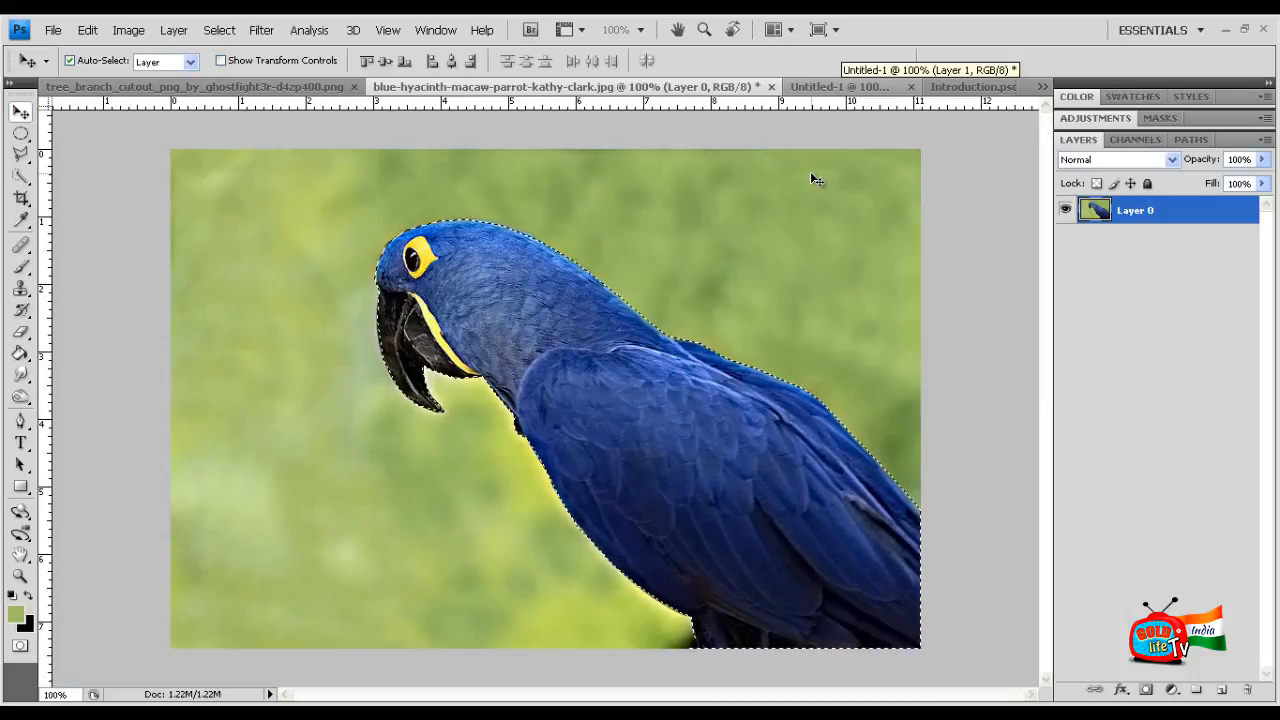
{"action": "key", "text": "ctrl+d"}
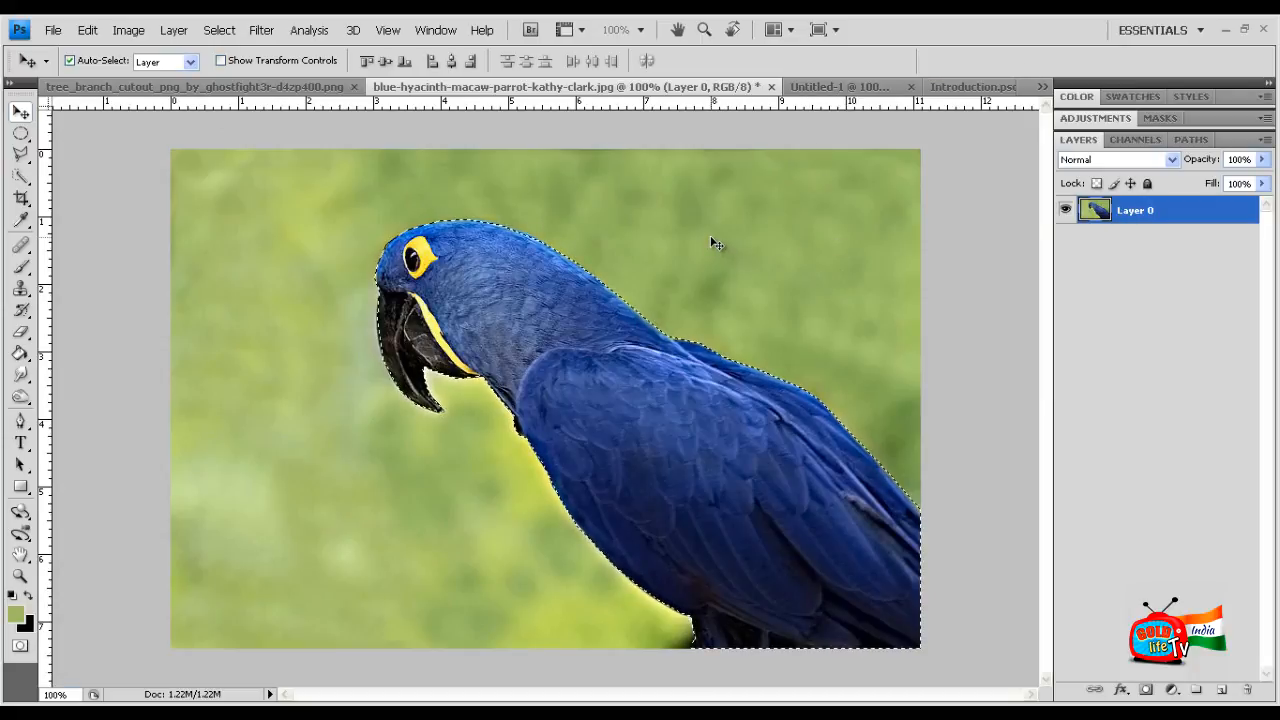
Step: Choose the Rectangular Marquee tool in Untitled-1 and close that document without saving it
{"action": "left_click", "coordinate": [826, 86]}
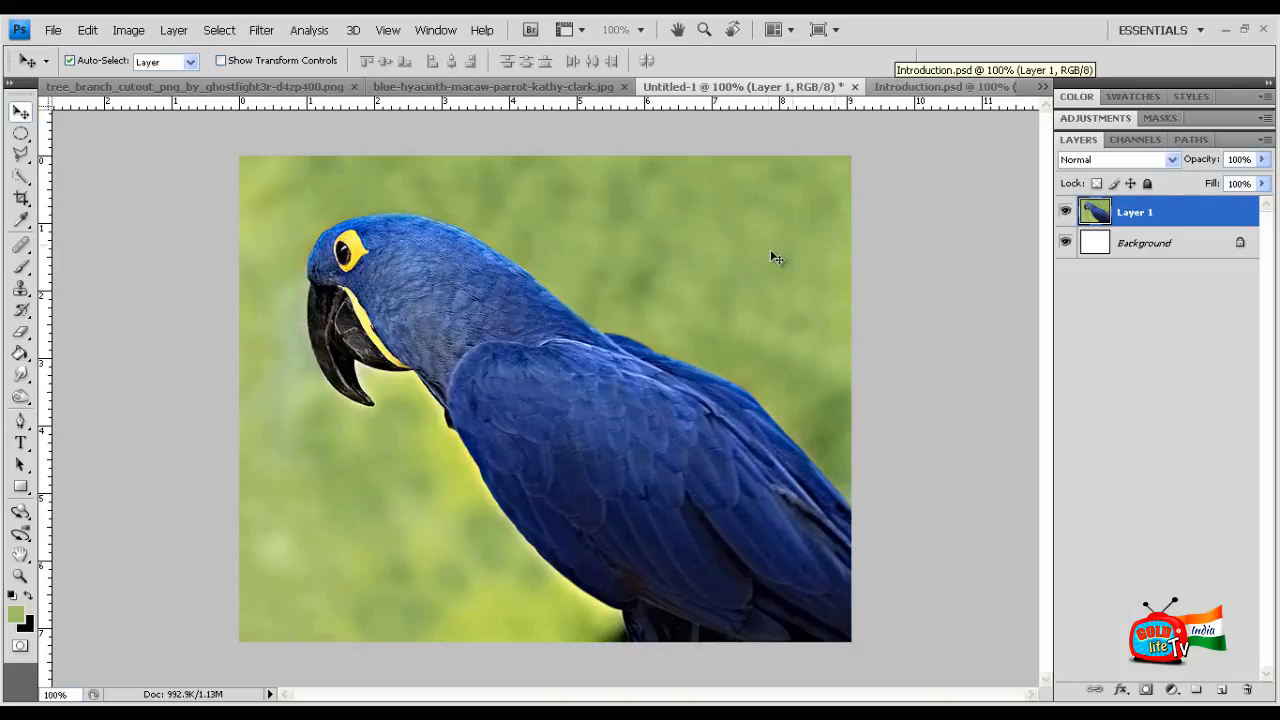
{"action": "right_click", "coordinate": [22, 134]}
{"action": "left_click", "coordinate": [110, 130]}
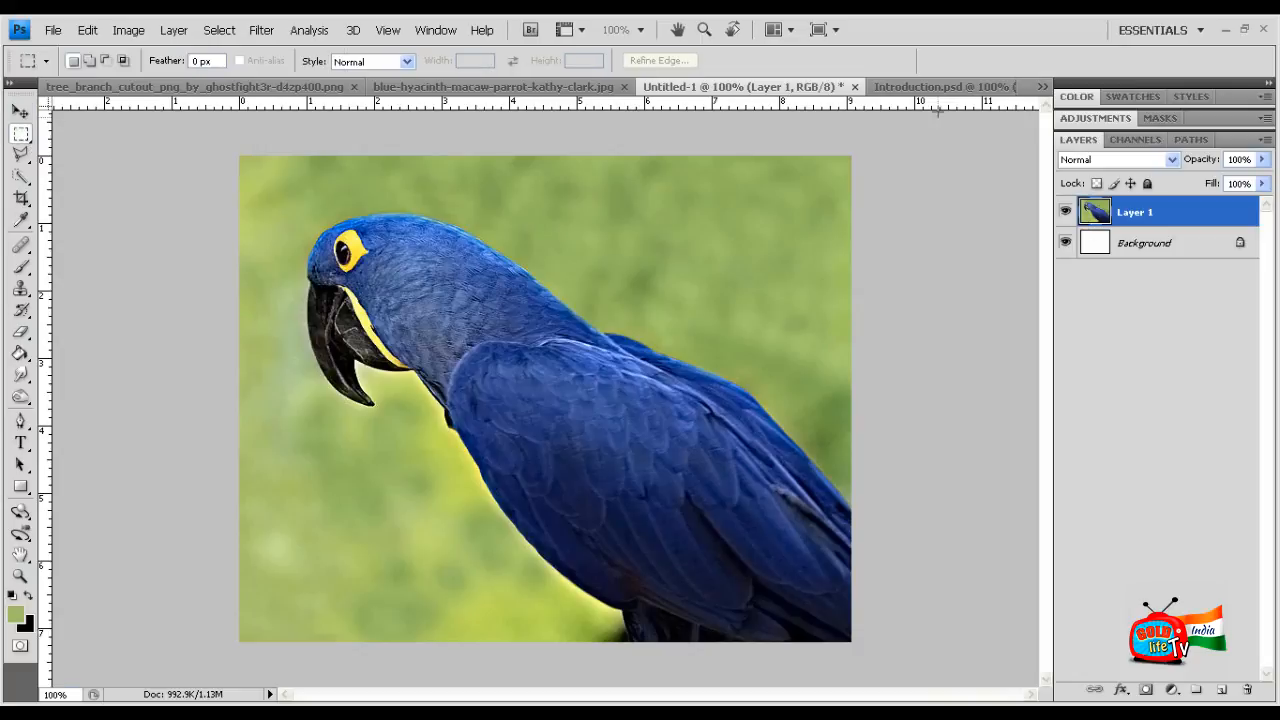
{"action": "left_click", "coordinate": [854, 87]}
{"action": "left_click", "coordinate": [642, 294]}
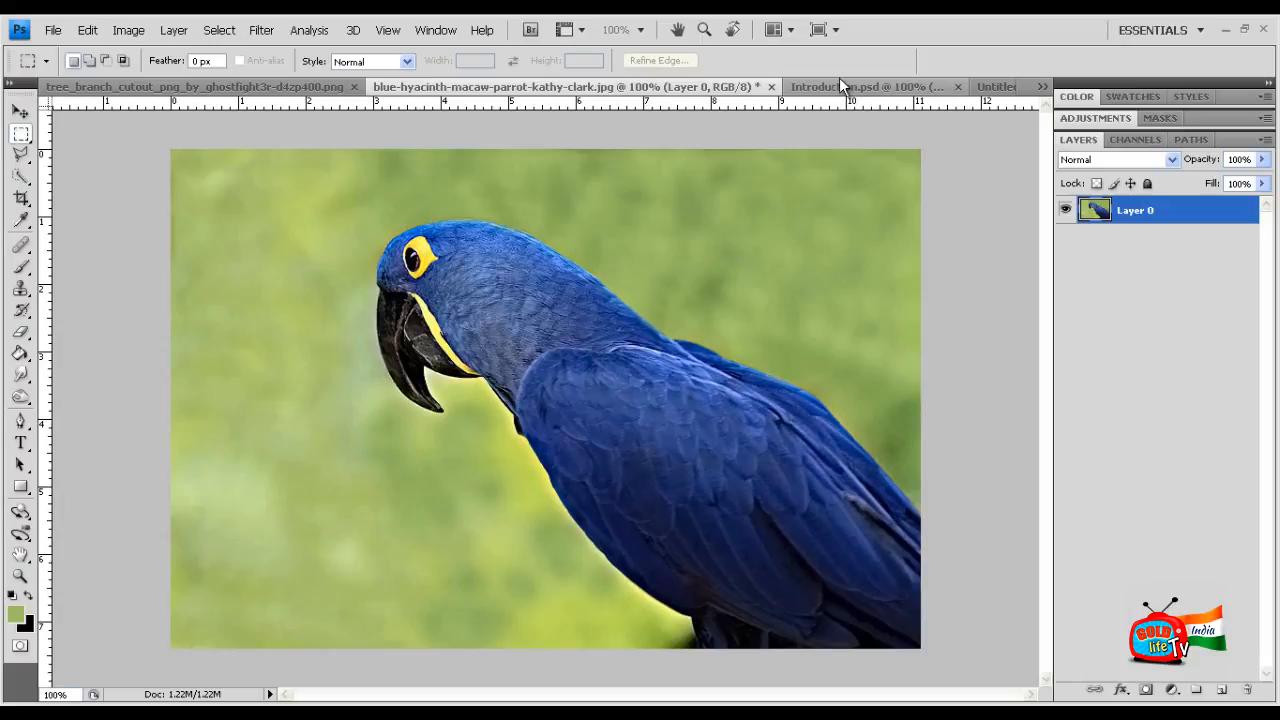
Step: Compare the macaw cut-out in Untitled-2 with the macaw JPEG document, and undo the deselection there
{"action": "left_click", "coordinate": [985, 87]}
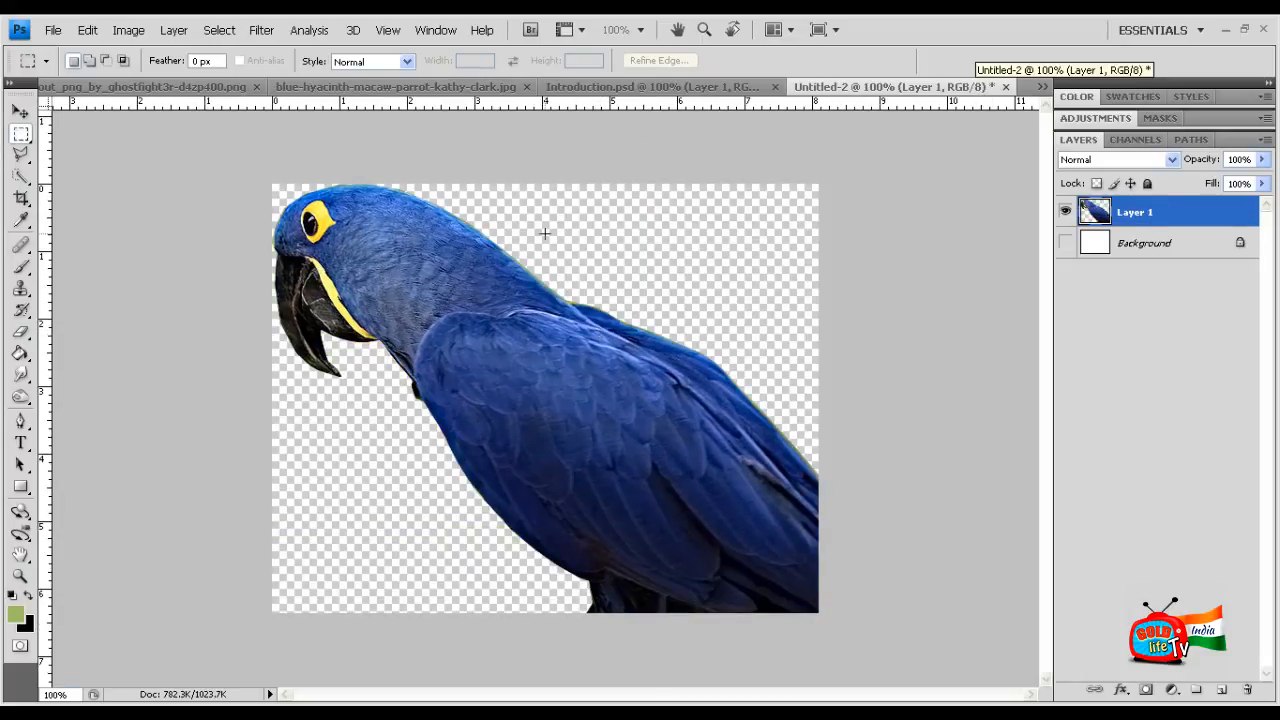
{"action": "left_click", "coordinate": [464, 86]}
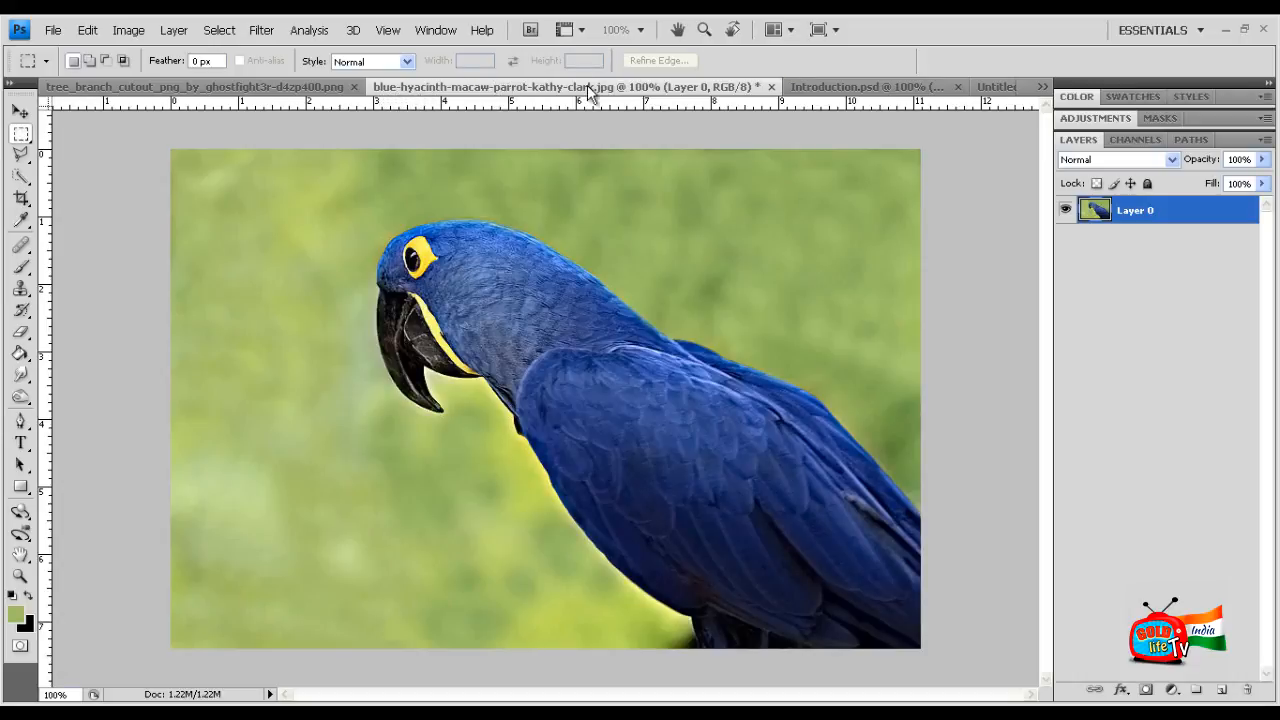
{"action": "left_click", "coordinate": [988, 86]}
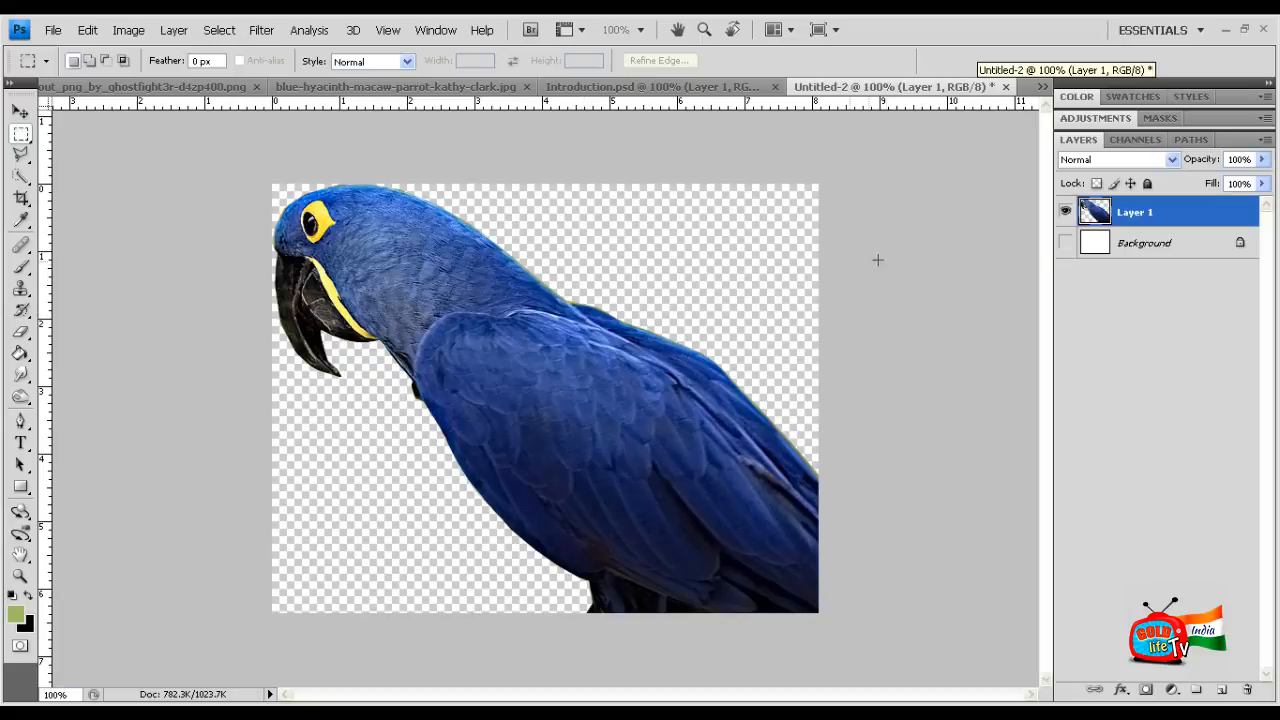
{"action": "left_click", "coordinate": [401, 88]}
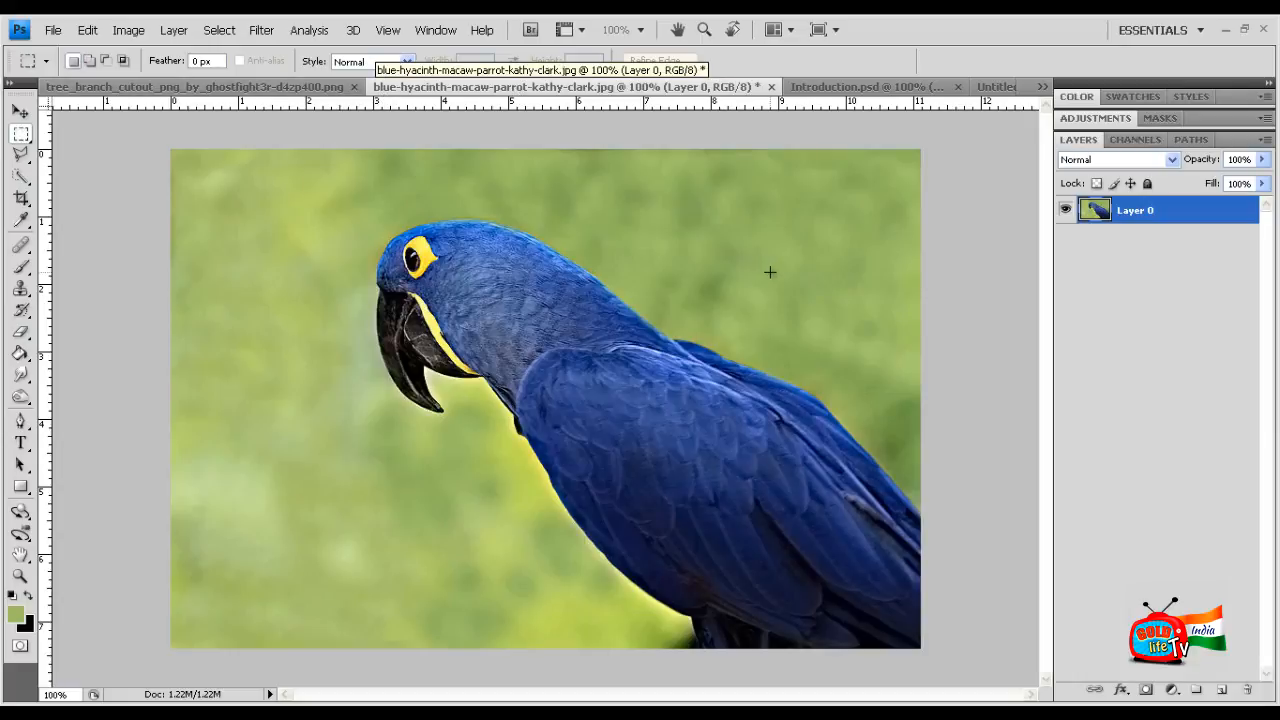
{"action": "key", "text": "ctrl+z"}
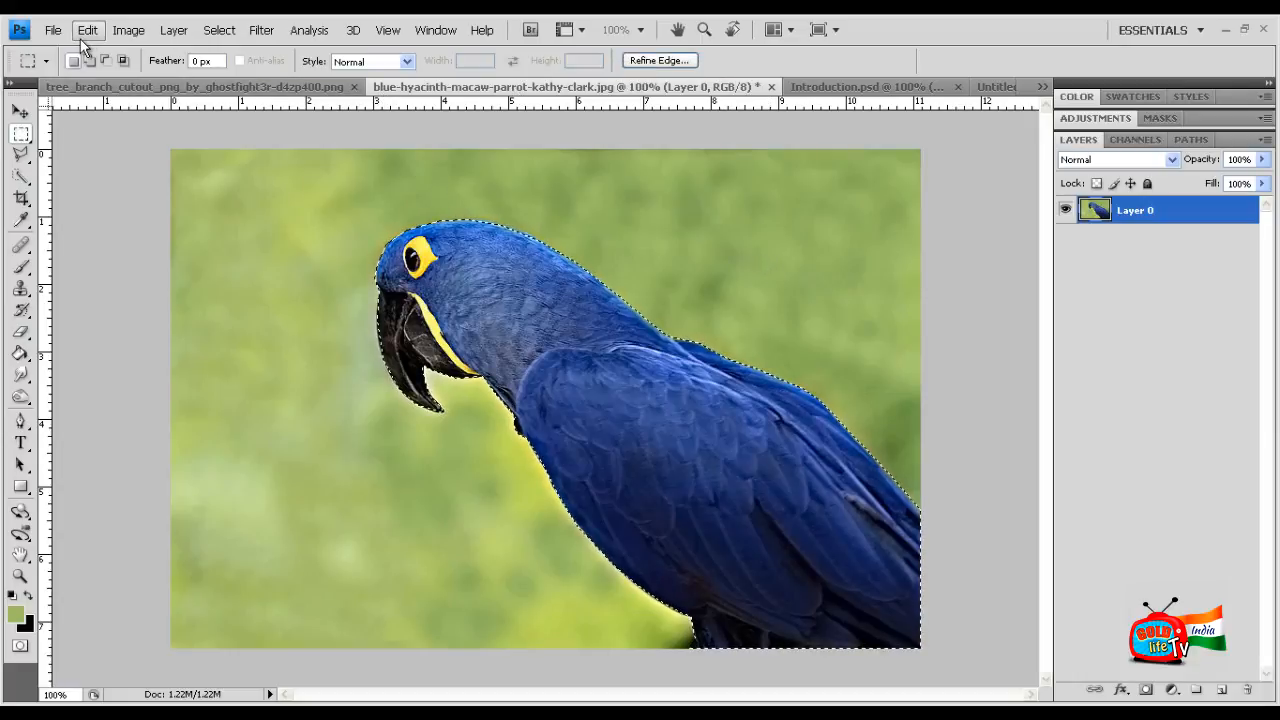
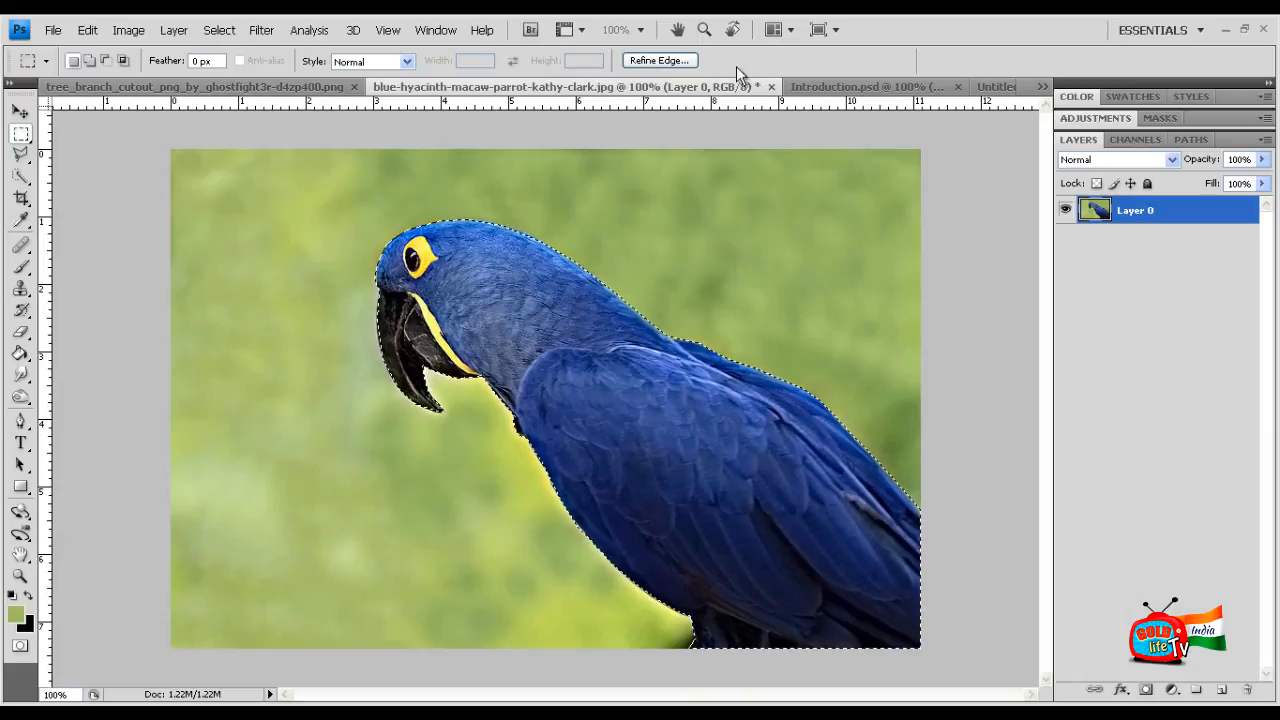
Step: Delete the hidden Background layer from Introduction.psd and move the macaw on Layer 1 left and slightly down
{"action": "left_click", "coordinate": [818, 89]}
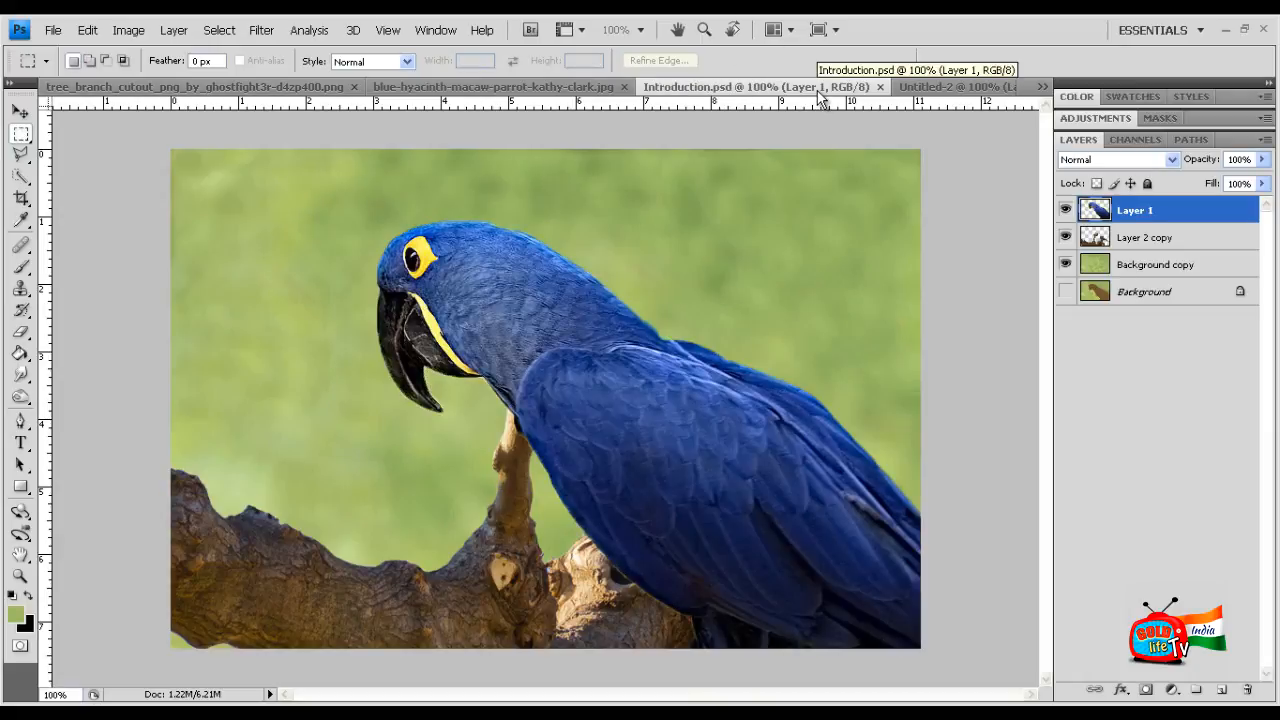
{"action": "left_click", "coordinate": [1143, 290]}
{"action": "left_click", "coordinate": [1249, 691]}
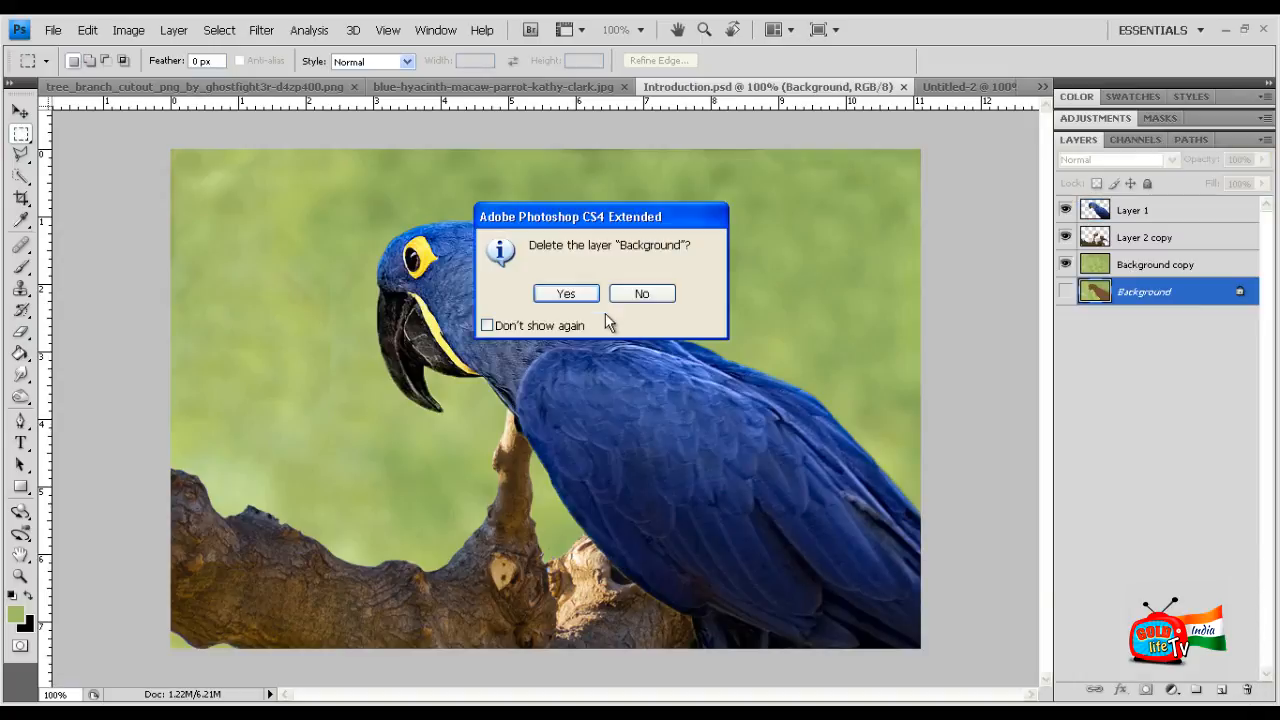
{"action": "left_click", "coordinate": [549, 293]}
{"action": "left_click", "coordinate": [20, 110]}
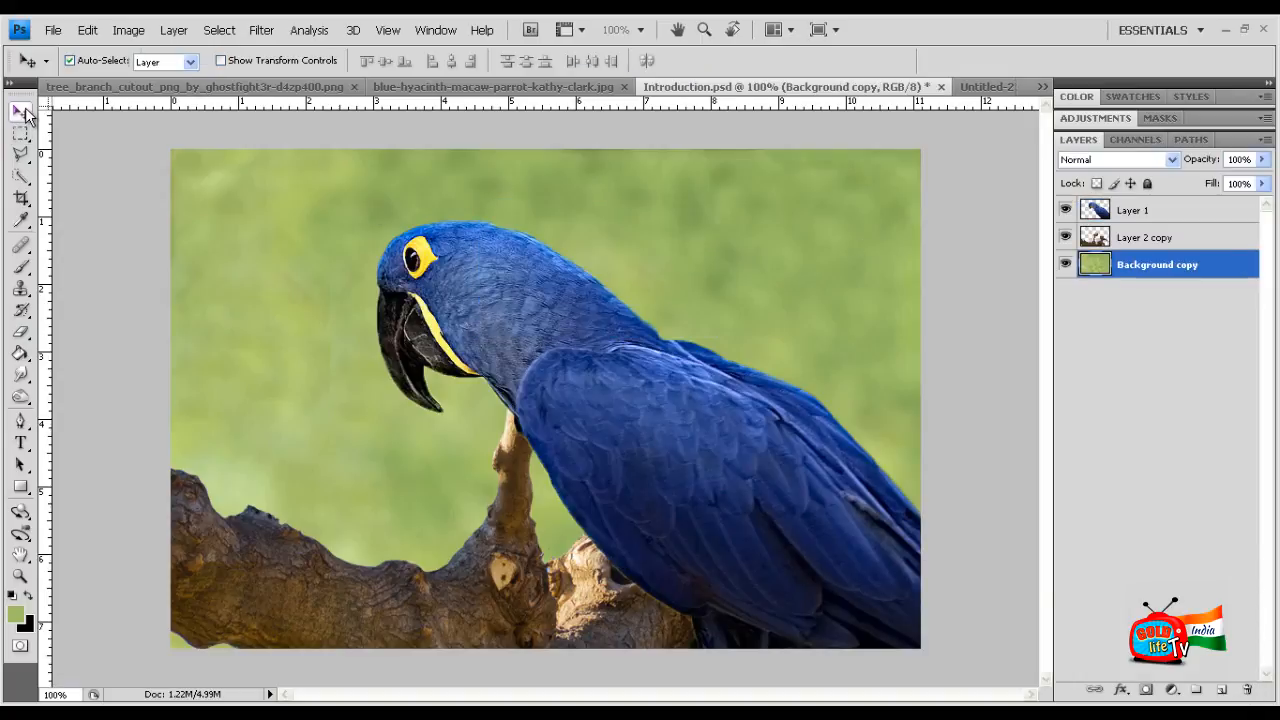
{"action": "left_click_drag", "start_coordinate": [766, 477], "coordinate": [534, 514]}
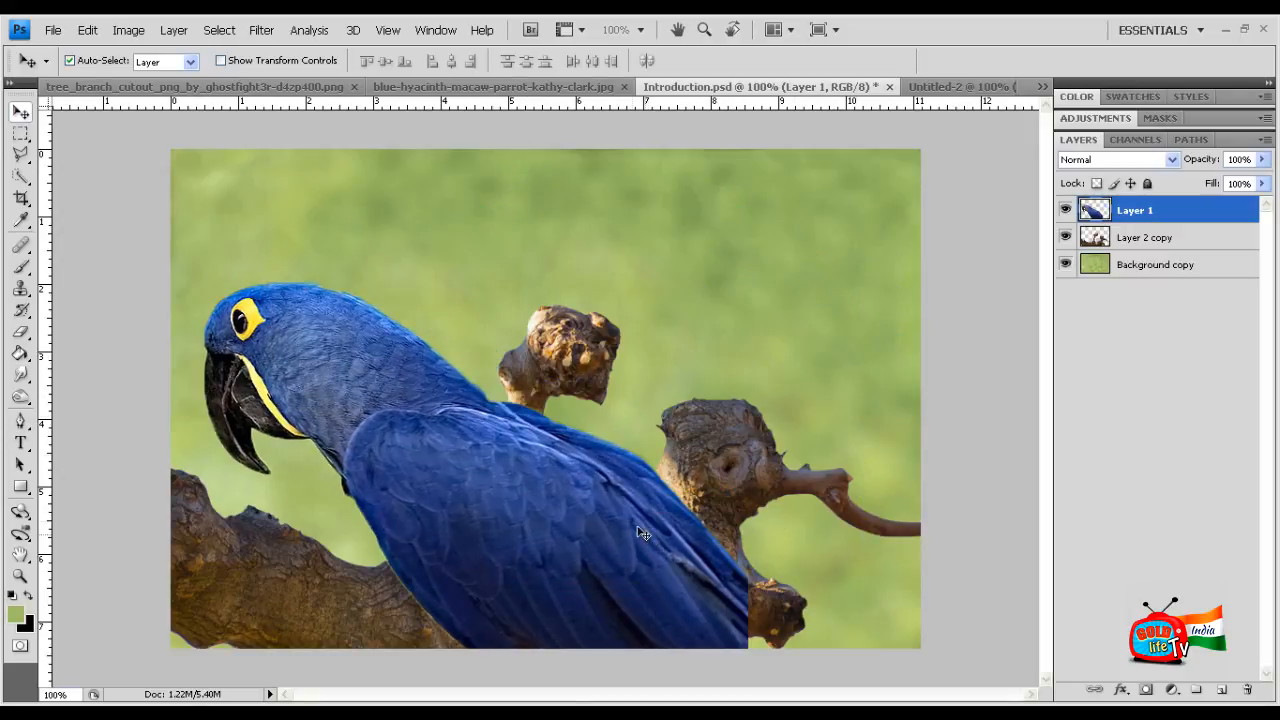
Step: Move the macaw in Introduction.psd up and to the right, and cut the selected macaw out of Layer 0 in the macaw JPEG document
{"action": "left_click_drag", "start_coordinate": [638, 530], "coordinate": [794, 460]}
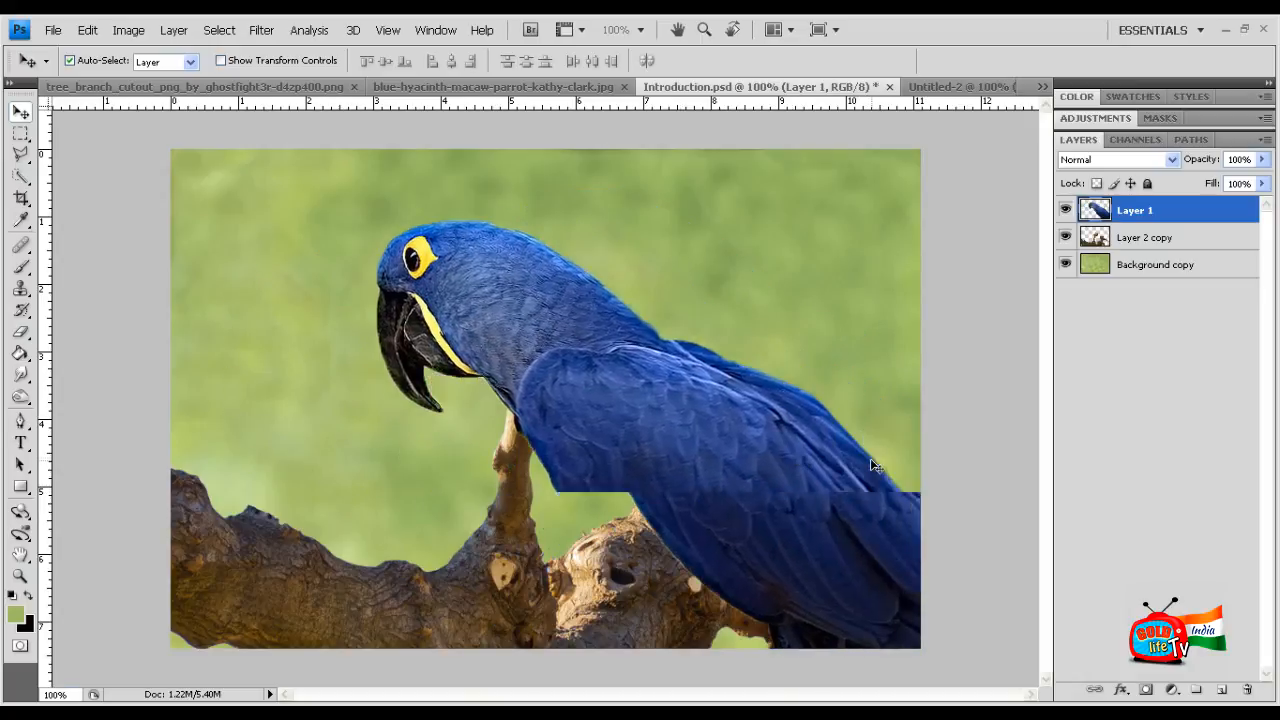
{"action": "left_click", "coordinate": [478, 89]}
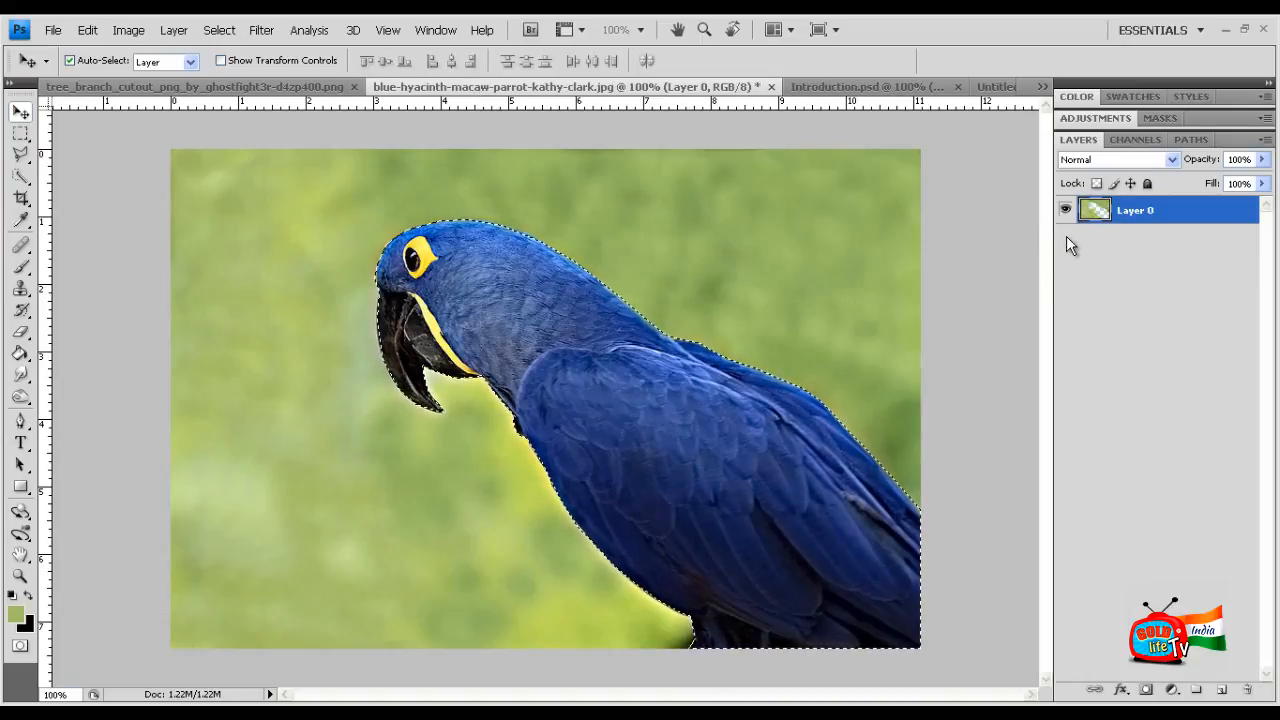
{"action": "key", "text": "ctrl+x"}
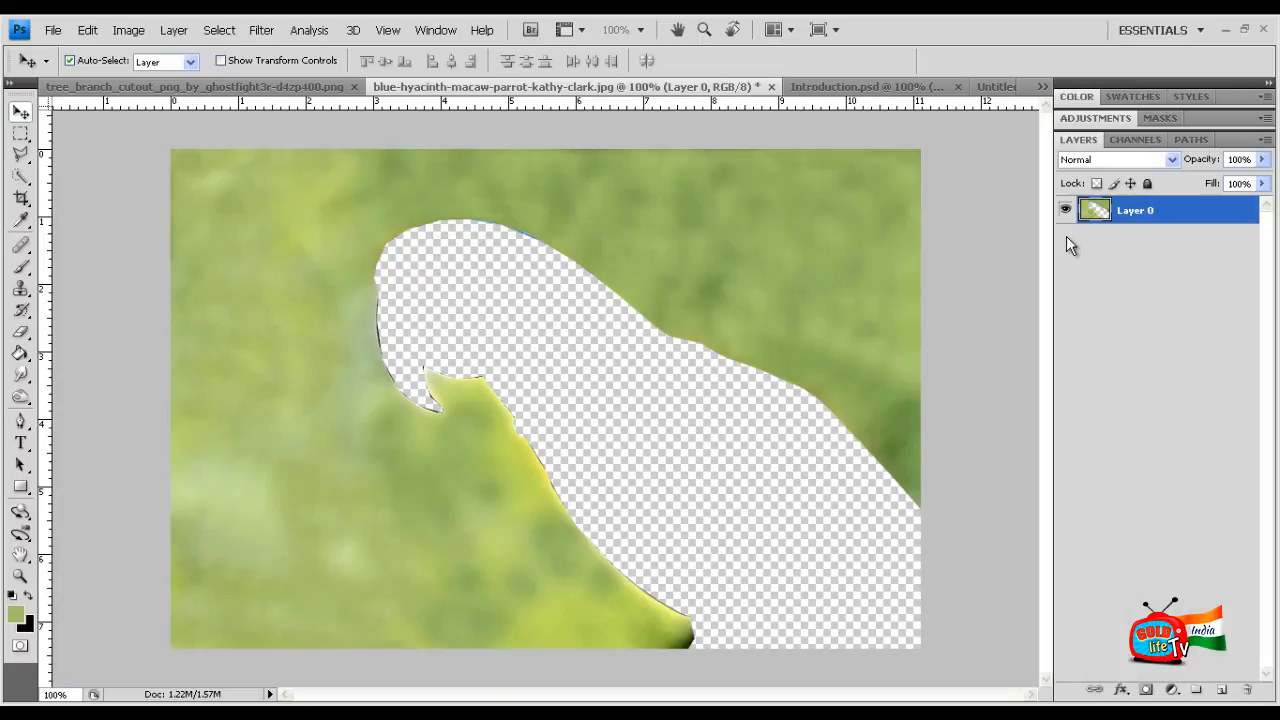
{"action": "key", "text": "ctrl+x"}
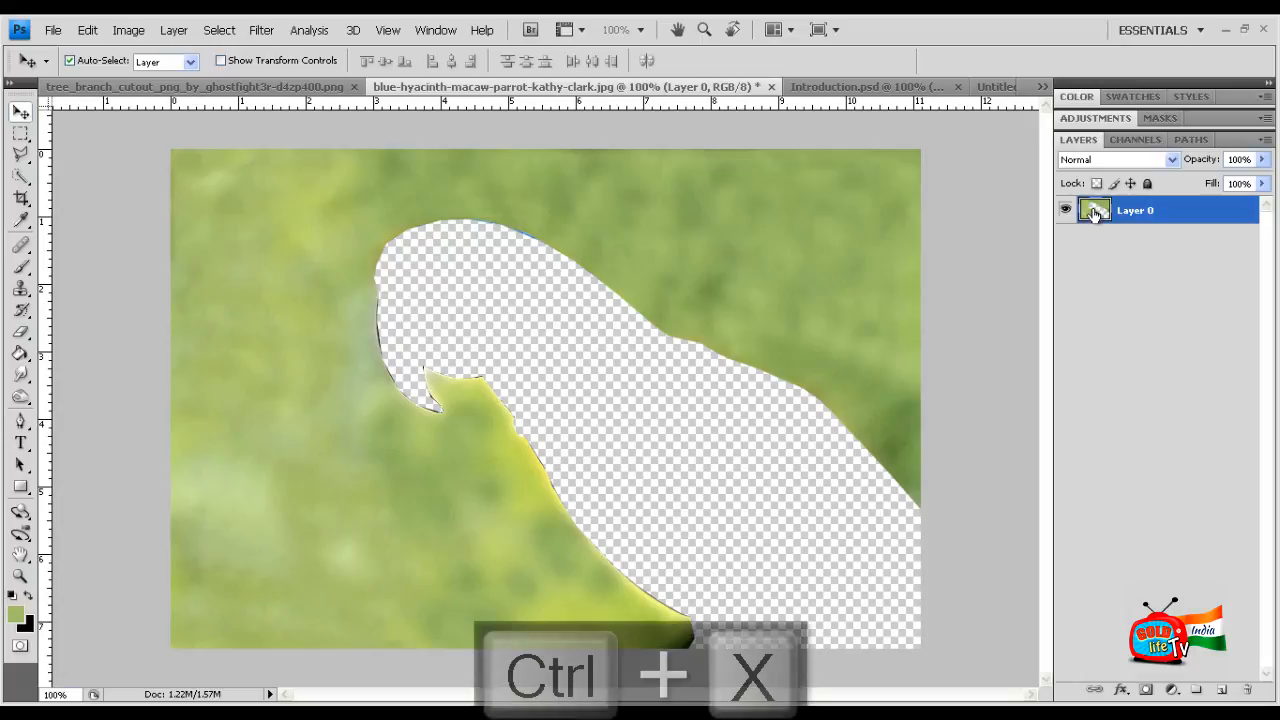
Step: Create a new layer named Layer 1 with no color, Normal mode and 100% opacity in the macaw JPEG document
{"action": "left_click", "coordinate": [52, 30]}
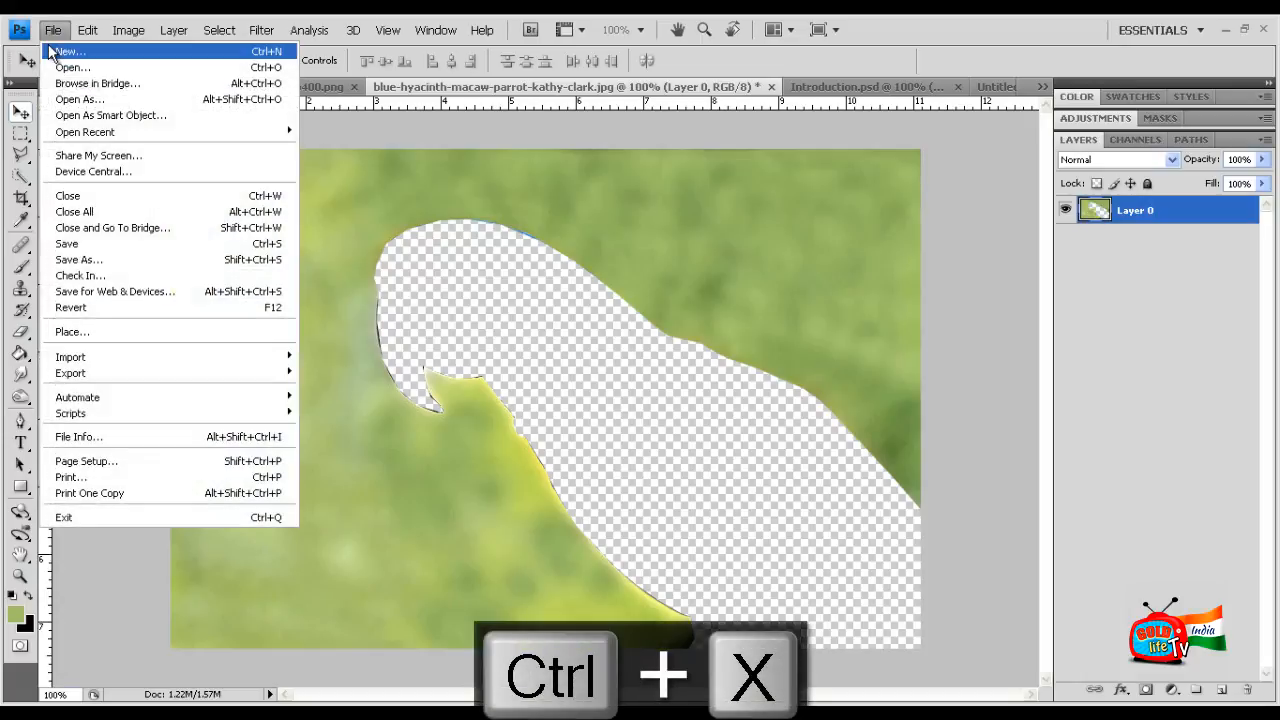
{"action": "left_click", "coordinate": [1159, 210]}
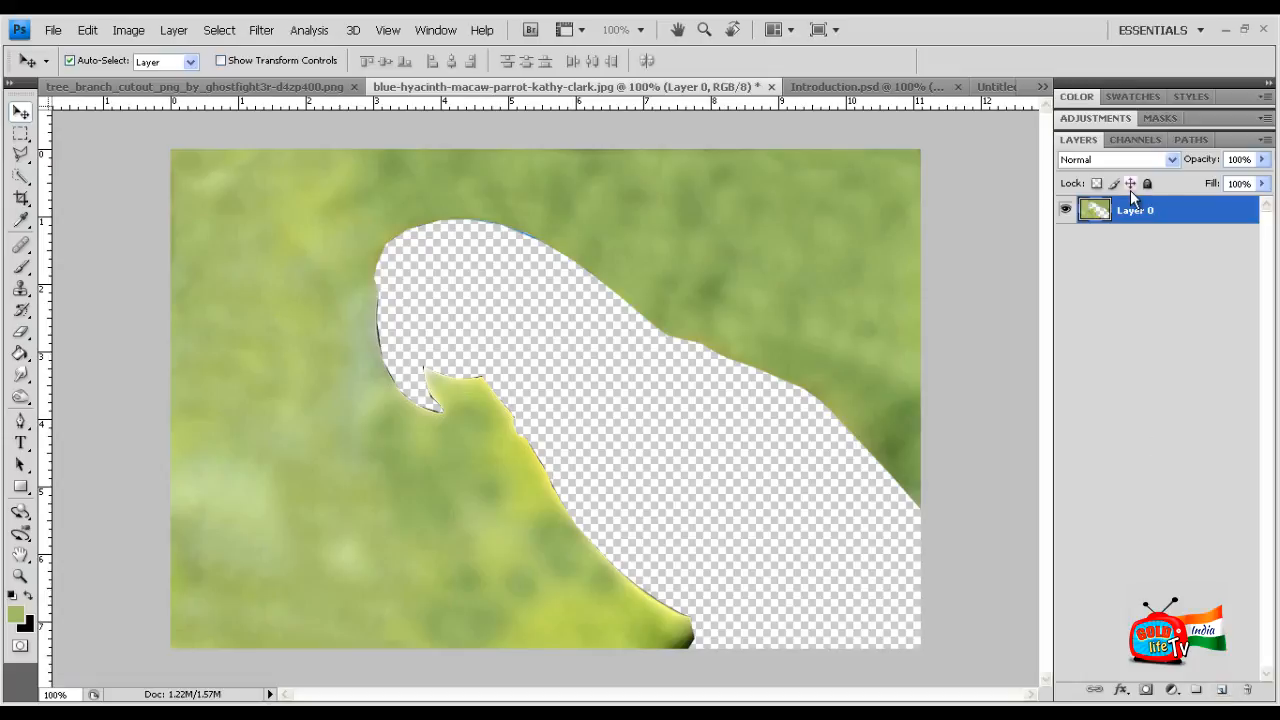
{"action": "left_click", "coordinate": [167, 33]}
{"action": "mouse_move", "coordinate": [180, 51]}
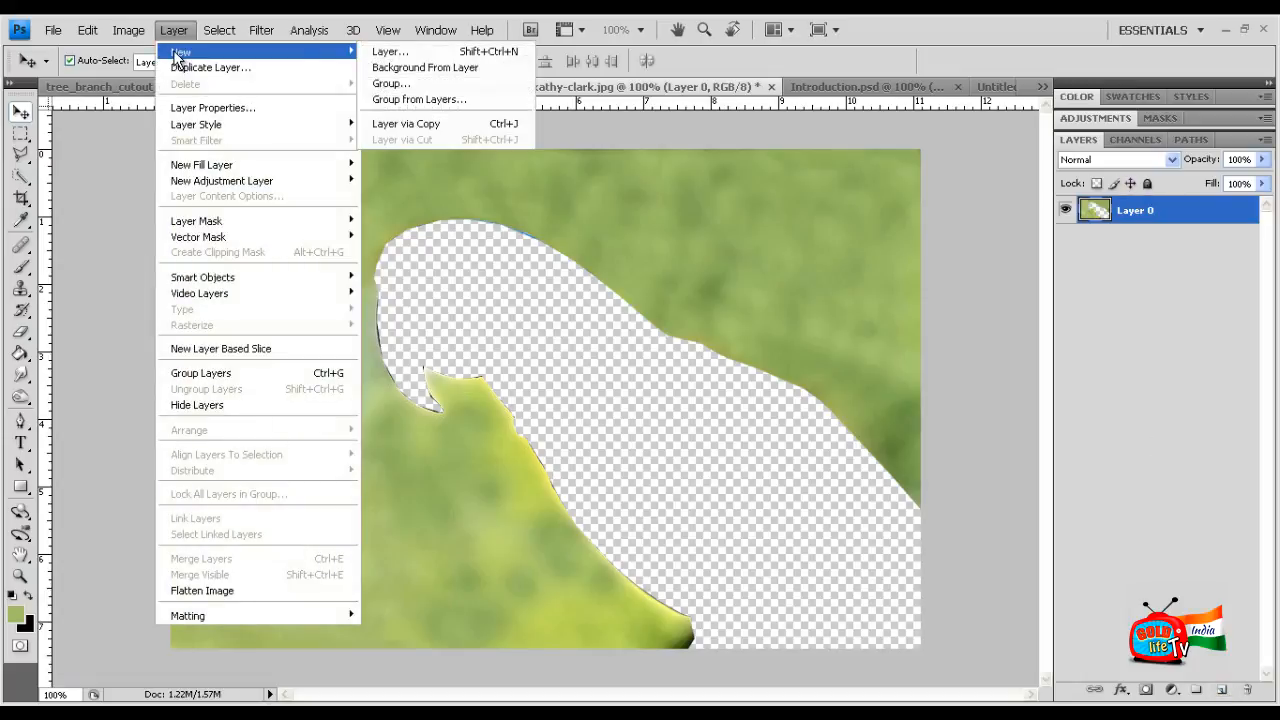
{"action": "left_click", "coordinate": [434, 55]}
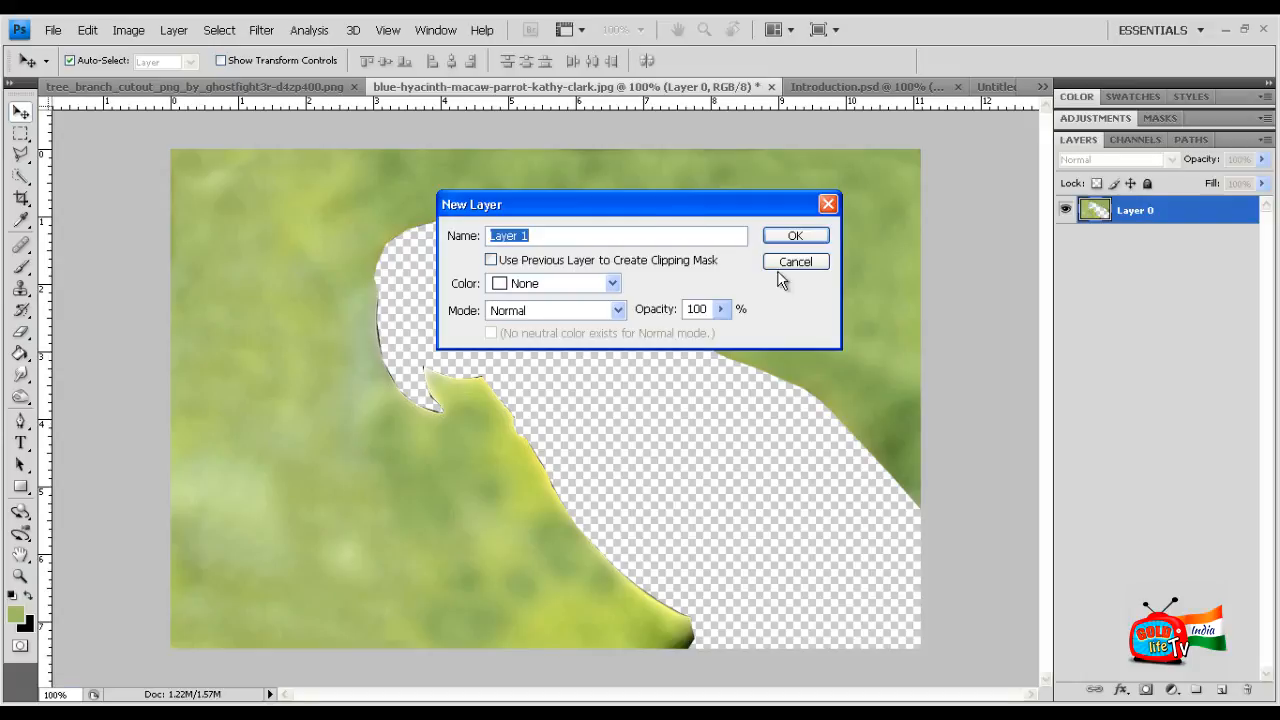
{"action": "left_click", "coordinate": [790, 237]}
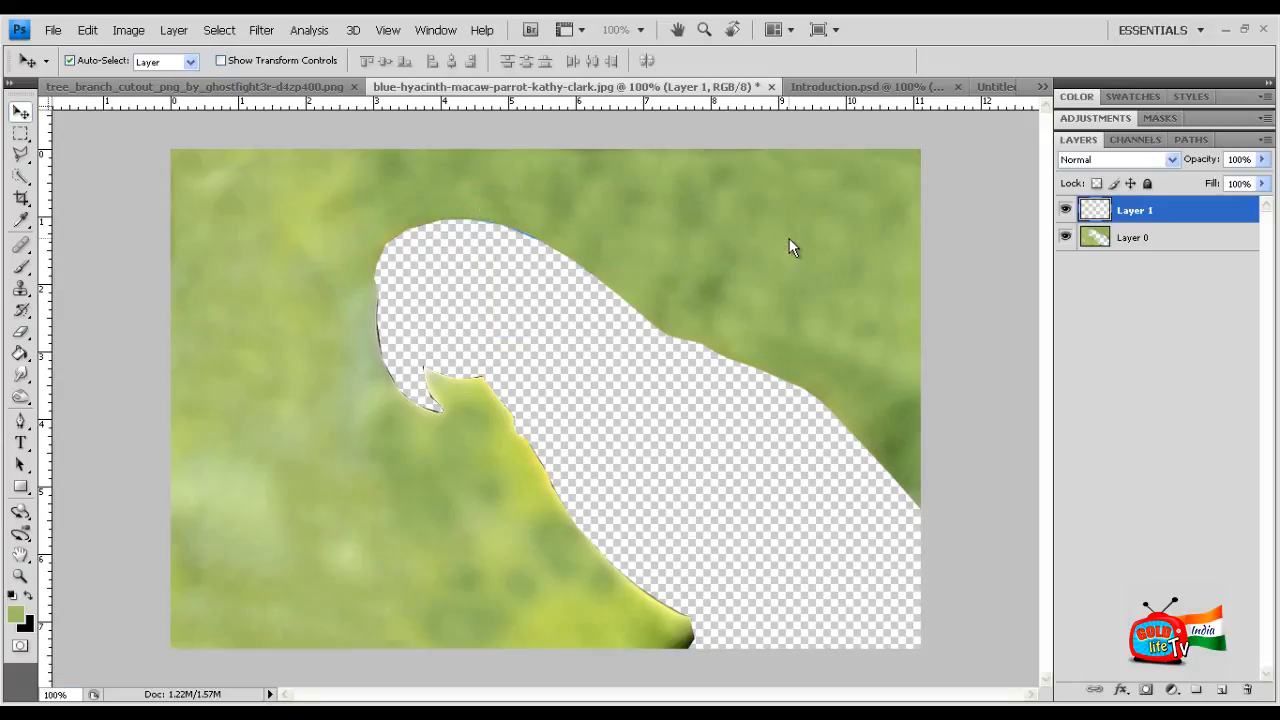
Step: Delete the empty Layer 1 and add a fresh blank layer above Layer 0
{"action": "left_click", "coordinate": [1249, 690]}
{"action": "left_click", "coordinate": [569, 291]}
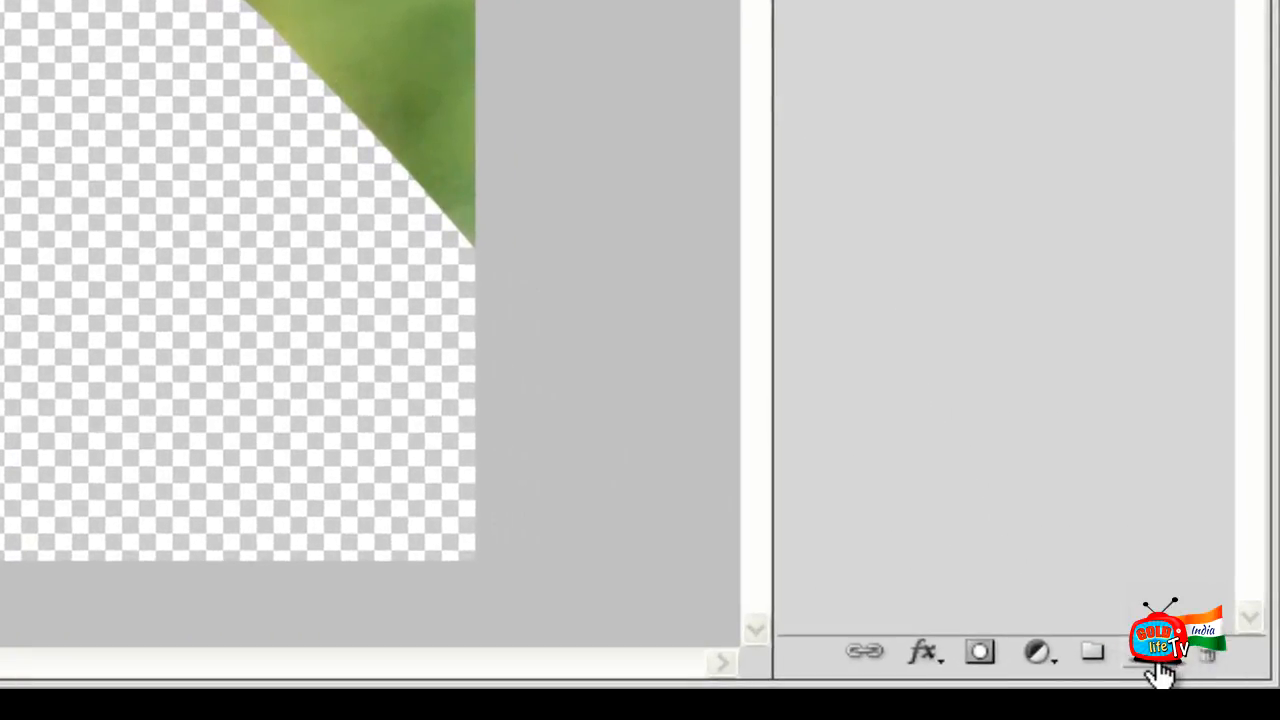
{"action": "left_click", "coordinate": [1158, 666]}
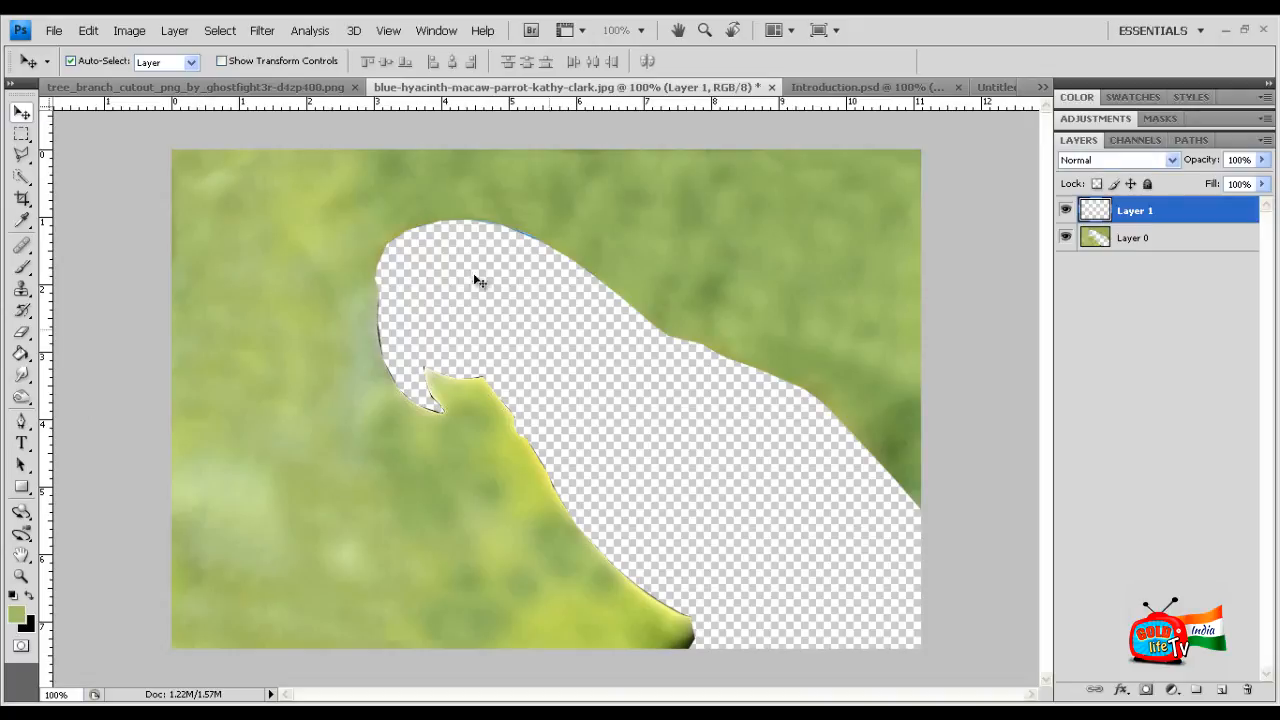
Step: Paste the copied parrot into the macaw image and shift it down and away from its cut-out hole
{"action": "left_click", "coordinate": [88, 30]}
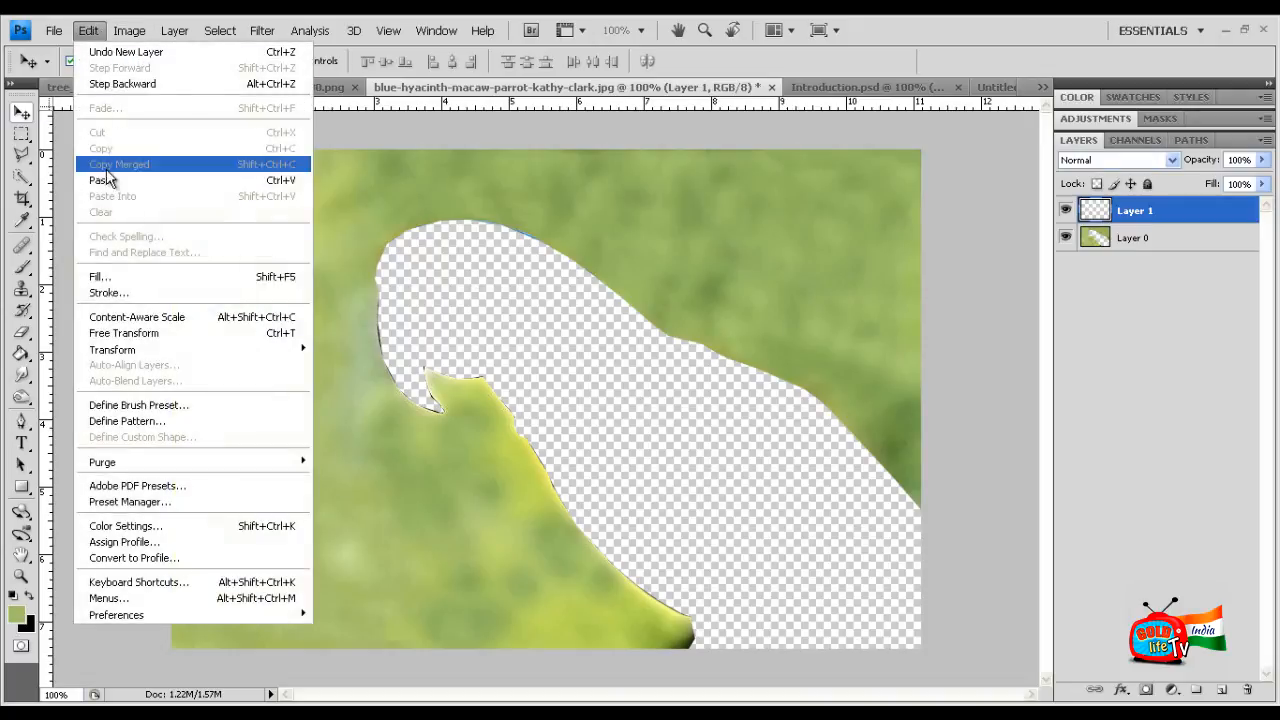
{"action": "left_click", "coordinate": [112, 178]}
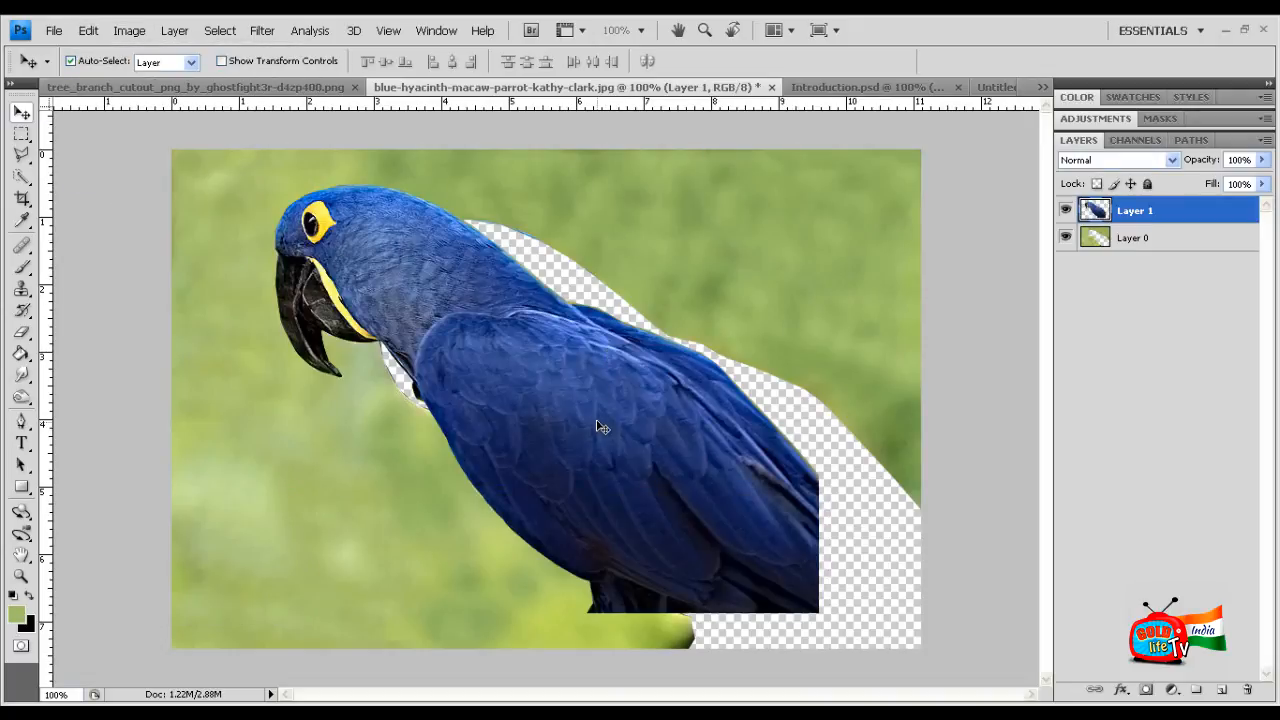
{"action": "left_click_drag", "start_coordinate": [594, 420], "coordinate": [571, 452]}
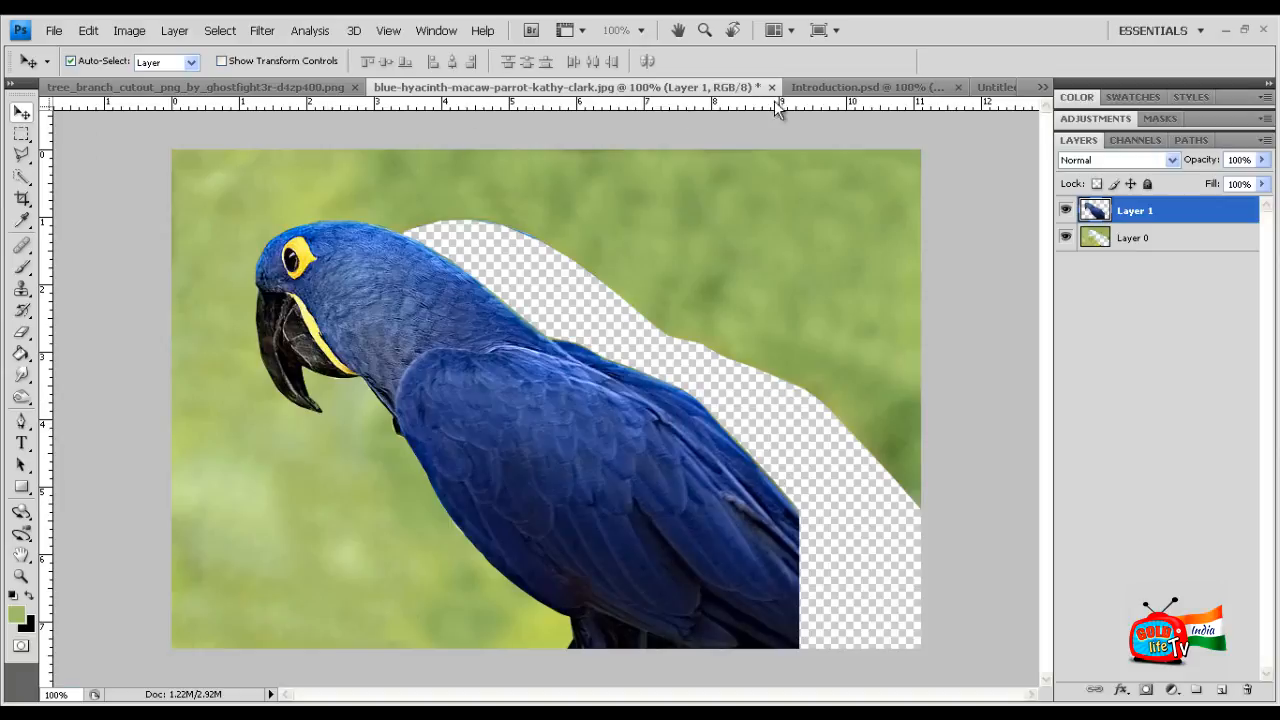
Step: Shift the parrot in Introduction.psd, and fit the pasted parrot over its cut-out hole in the macaw image
{"action": "left_click", "coordinate": [857, 87]}
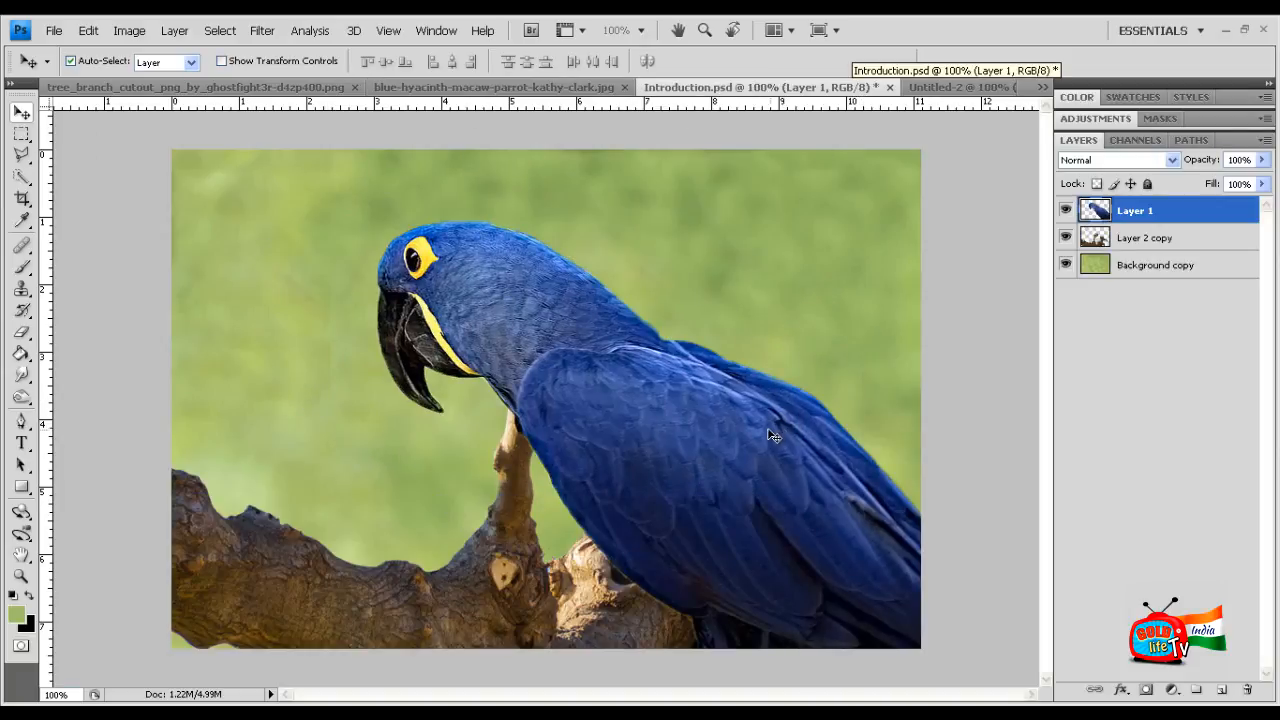
{"action": "left_click_drag", "start_coordinate": [680, 438], "coordinate": [817, 436]}
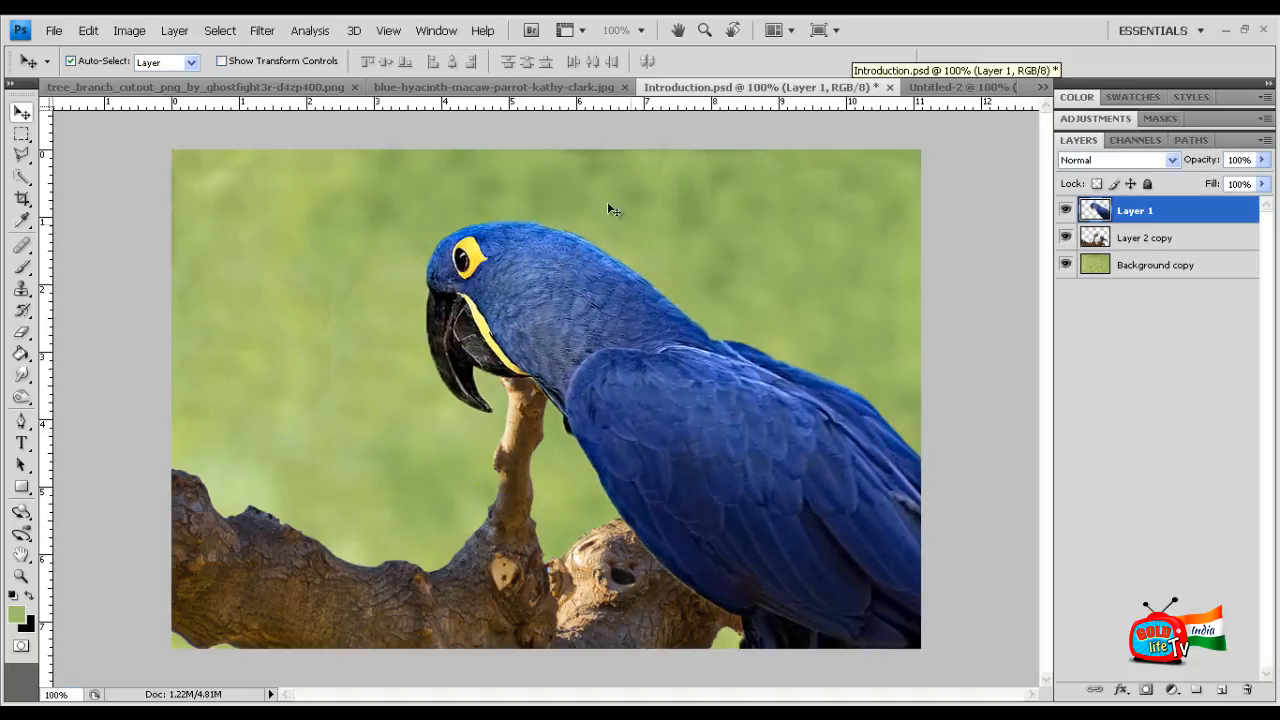
{"action": "left_click", "coordinate": [502, 88]}
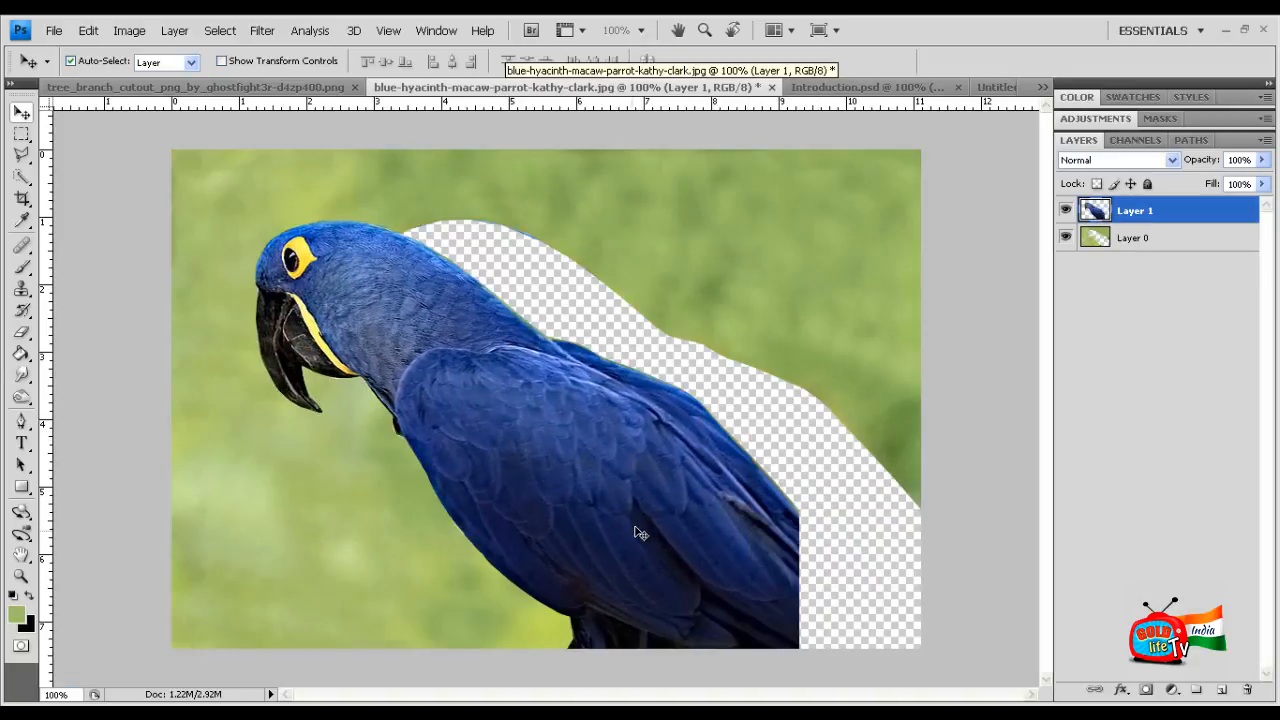
{"action": "left_click_drag", "start_coordinate": [636, 531], "coordinate": [775, 520]}
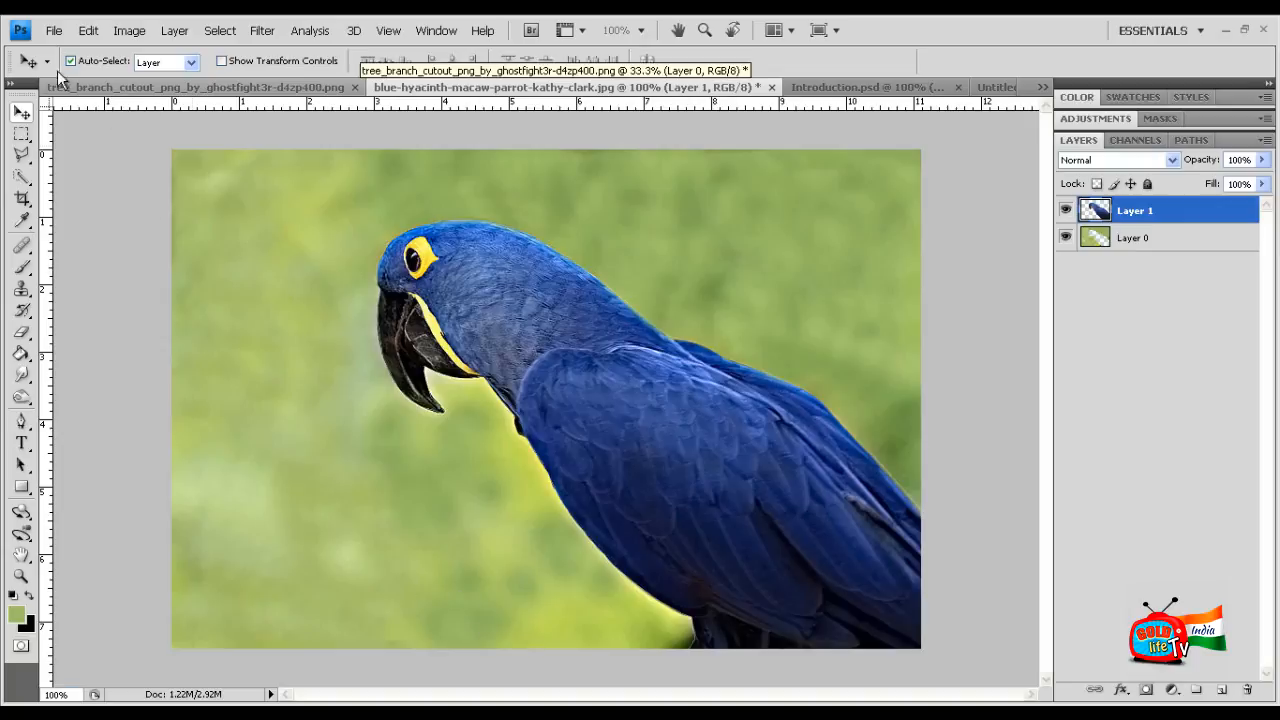
Step: Examine the tree branch image and the source pictures in the Introduction_RAW folder
{"action": "left_click", "coordinate": [119, 88]}
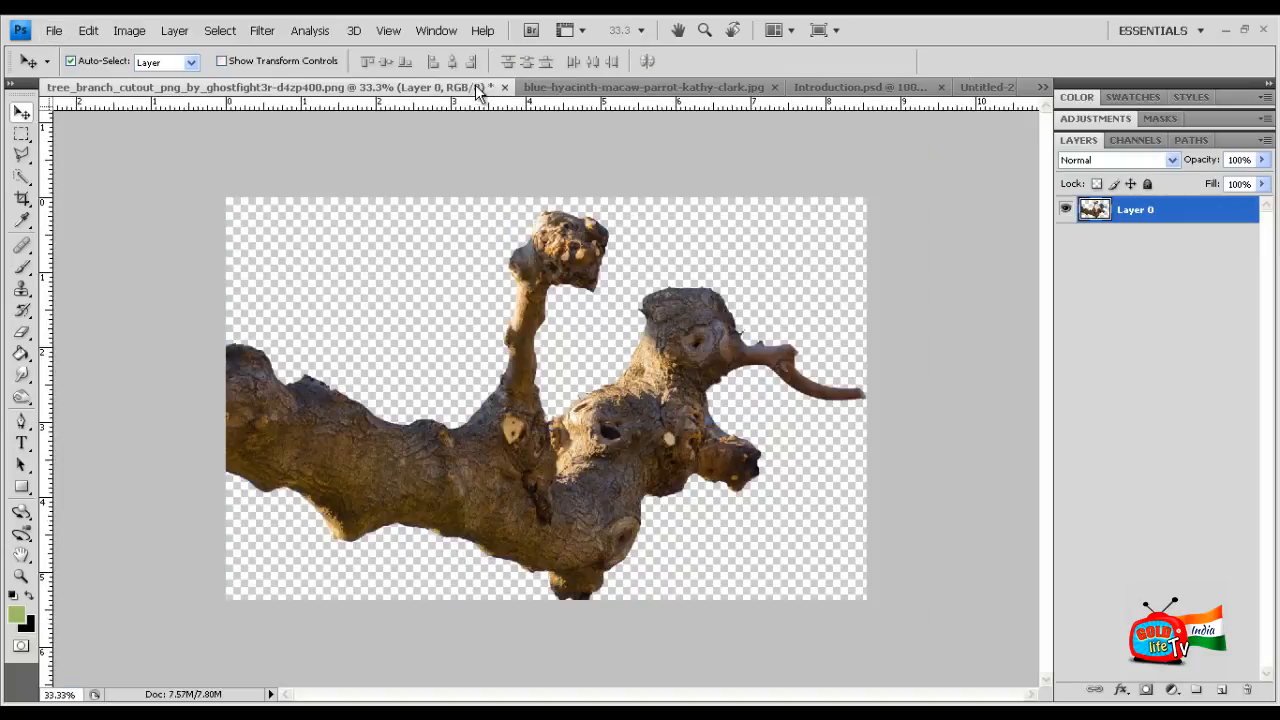
{"action": "left_click", "coordinate": [645, 87]}
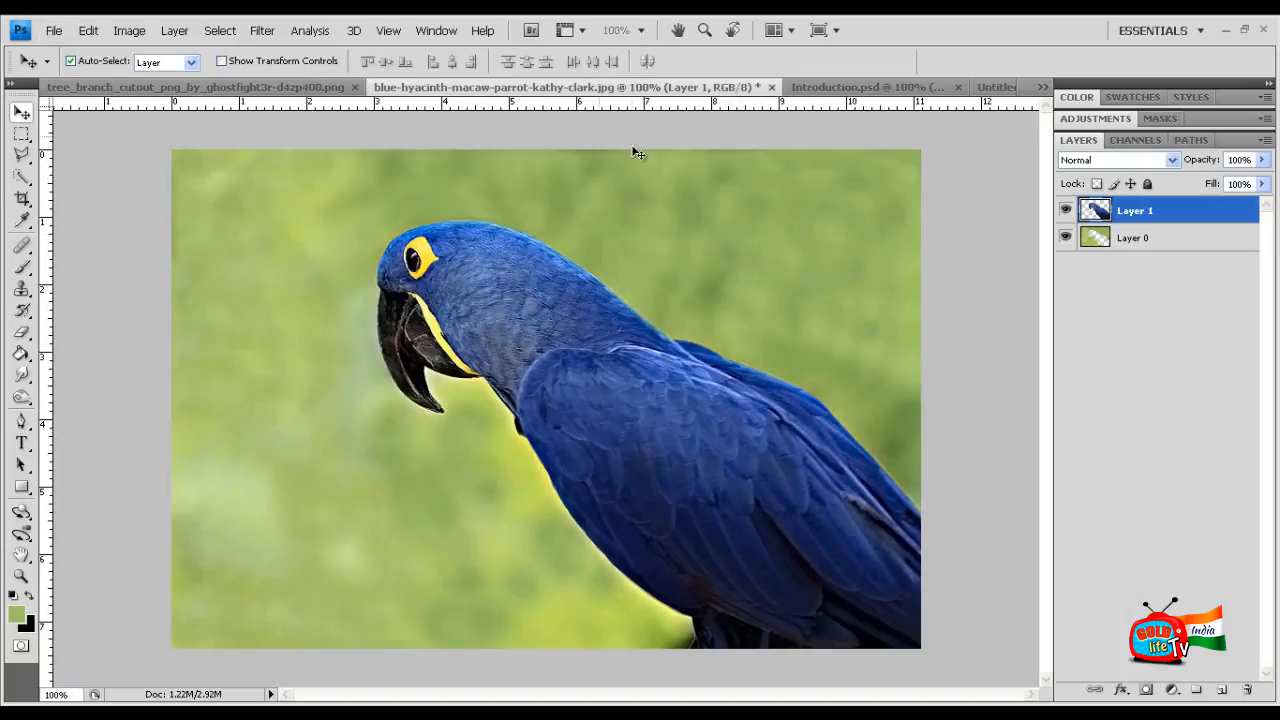
{"action": "left_click", "coordinate": [54, 30]}
{"action": "left_click", "coordinate": [60, 68]}
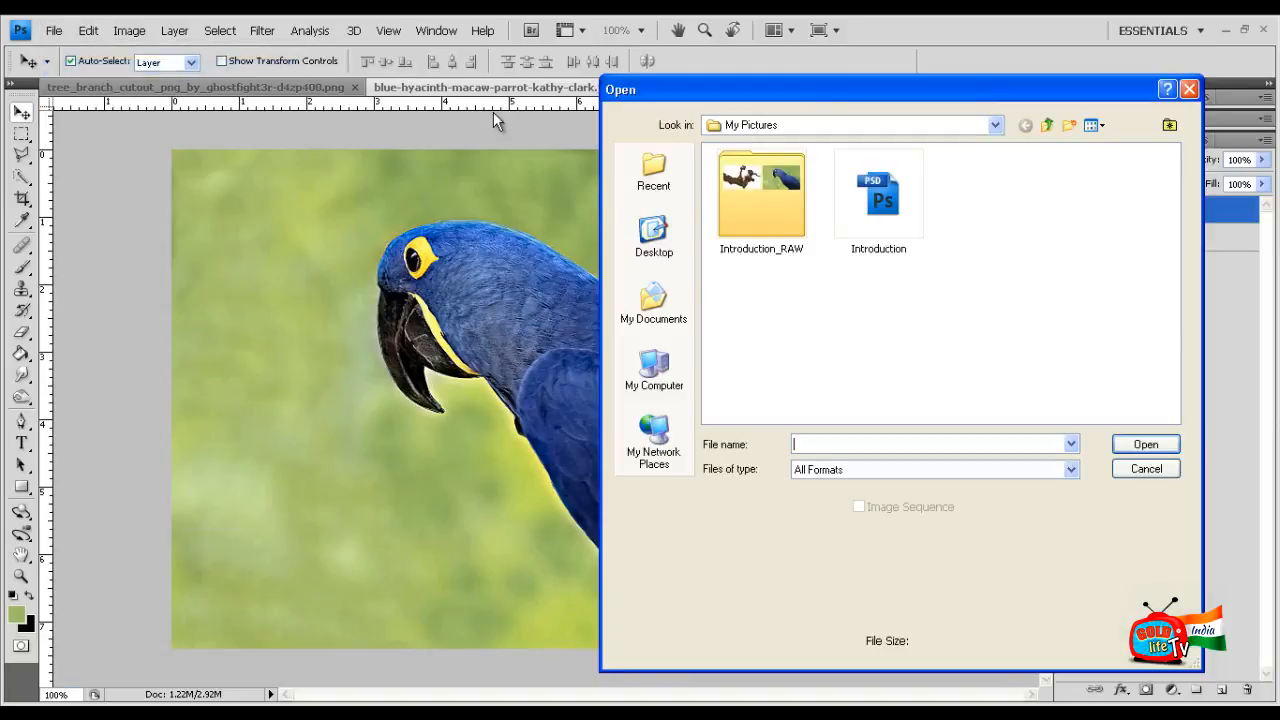
{"action": "double_click", "coordinate": [762, 195]}
{"action": "left_click", "coordinate": [762, 195]}
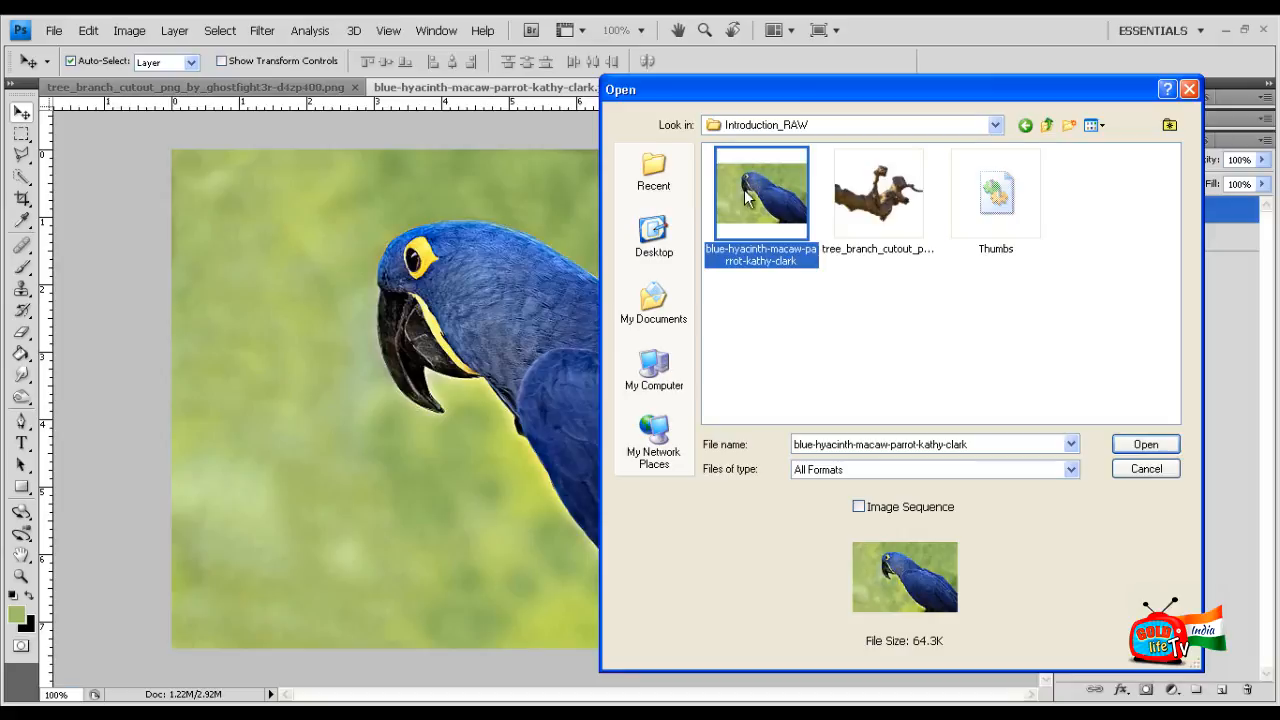
{"action": "mouse_move", "coordinate": [765, 228]}
{"action": "left_click", "coordinate": [1150, 444]}
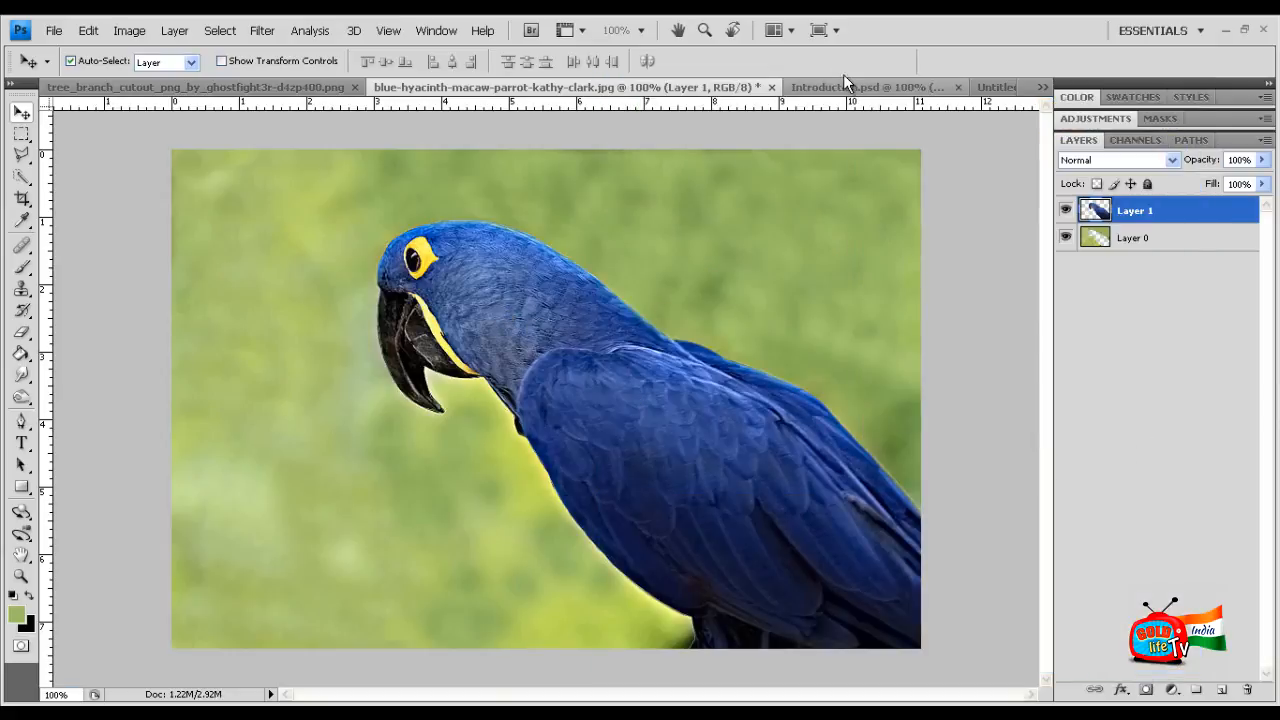
Step: Compare the composite in Introduction.psd with the macaw image by moving the parrots and toggling Layer 1's visibility
{"action": "left_click_drag", "start_coordinate": [718, 234], "coordinate": [731, 381]}
{"action": "left_click", "coordinate": [582, 87]}
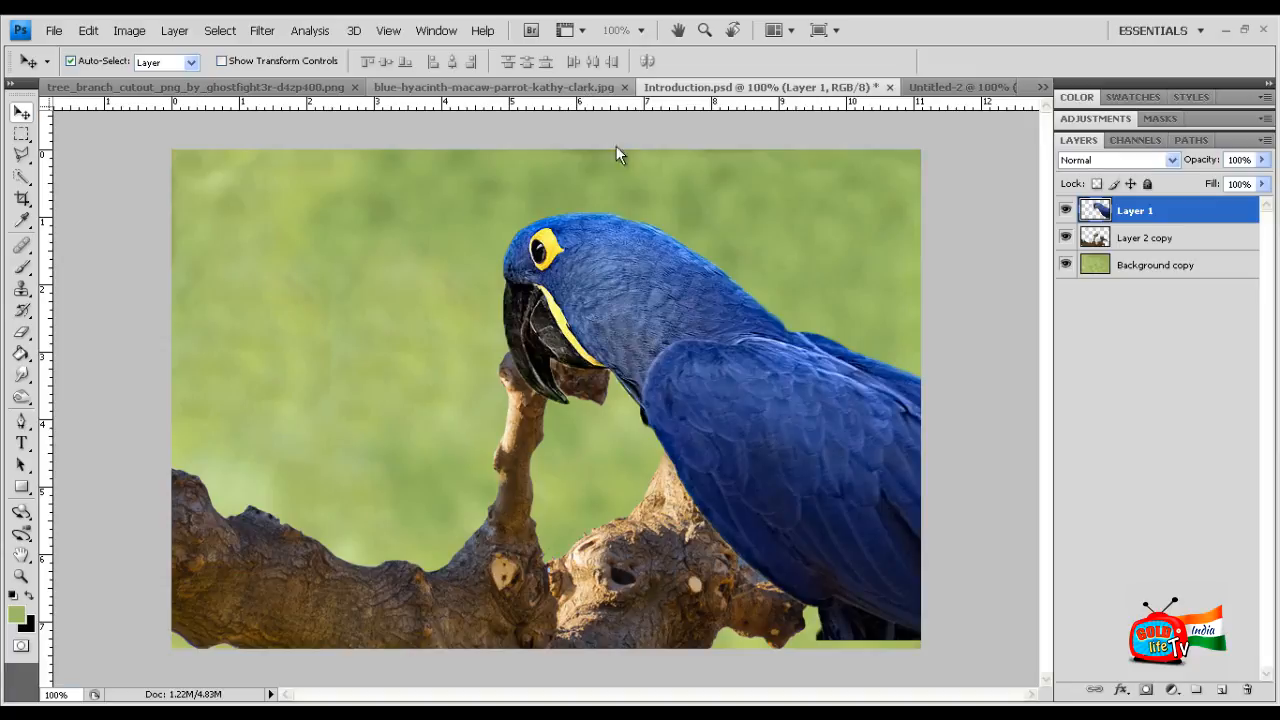
{"action": "left_click", "coordinate": [1064, 211]}
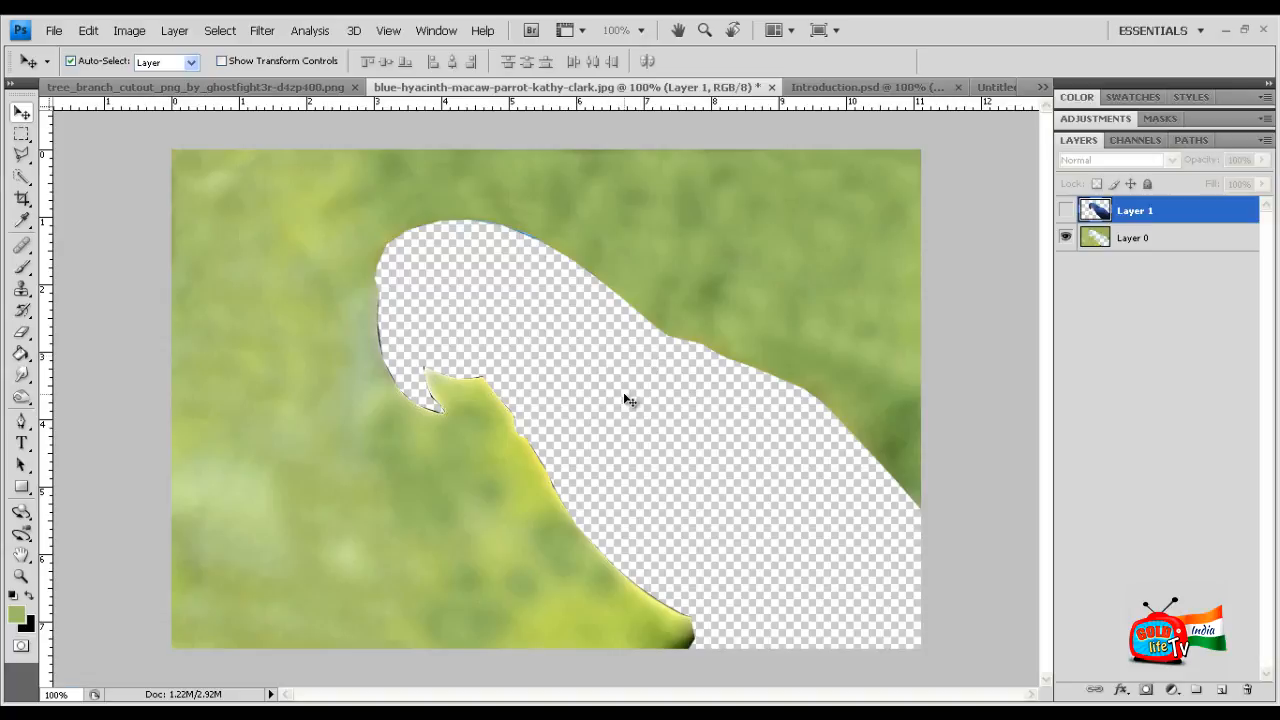
{"action": "left_click", "coordinate": [1065, 211]}
{"action": "mouse_move", "coordinate": [676, 427]}
{"action": "left_mouse_down"}
{"action": "mouse_move", "coordinate": [401, 437]}
{"action": "mouse_move", "coordinate": [695, 420]}
{"action": "mouse_move", "coordinate": [675, 420]}
{"action": "left_mouse_up"}
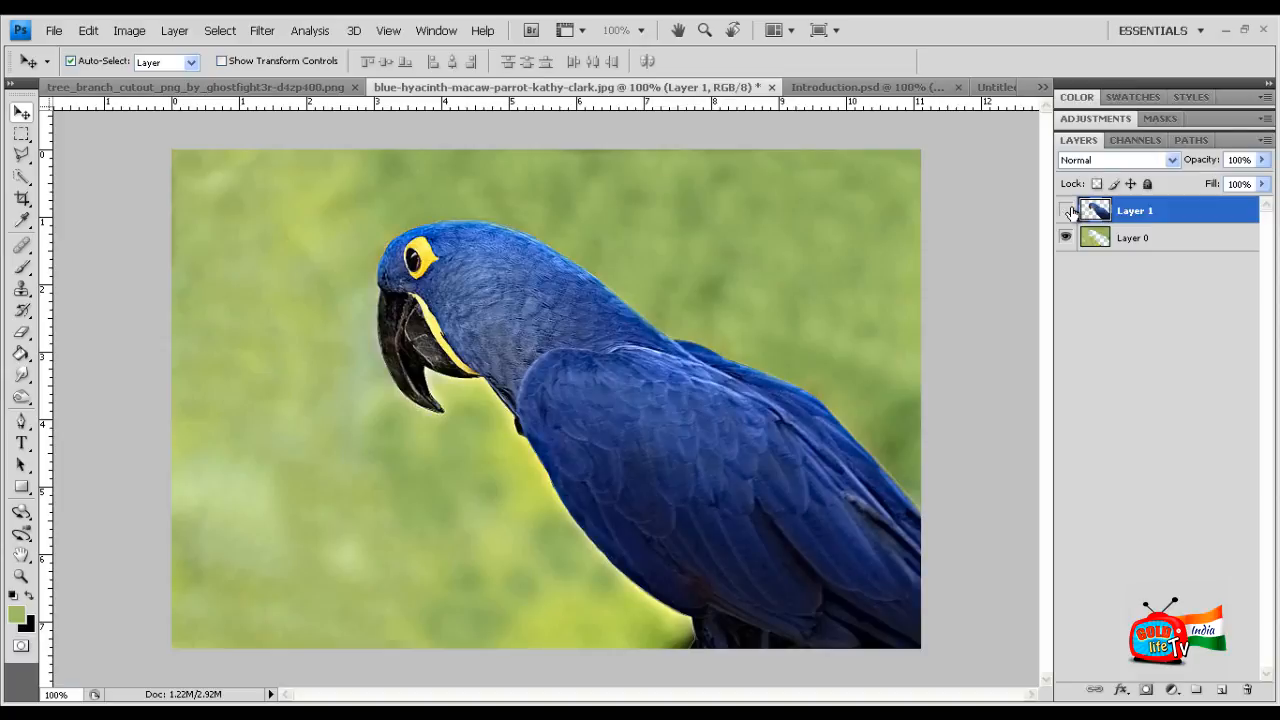
Step: Hide Layer 1 and fill the parrot-shaped hole in Layer 0 with sampled green background using the Clone Stamp tool
{"action": "left_click", "coordinate": [1067, 210]}
{"action": "left_click", "coordinate": [1100, 240]}
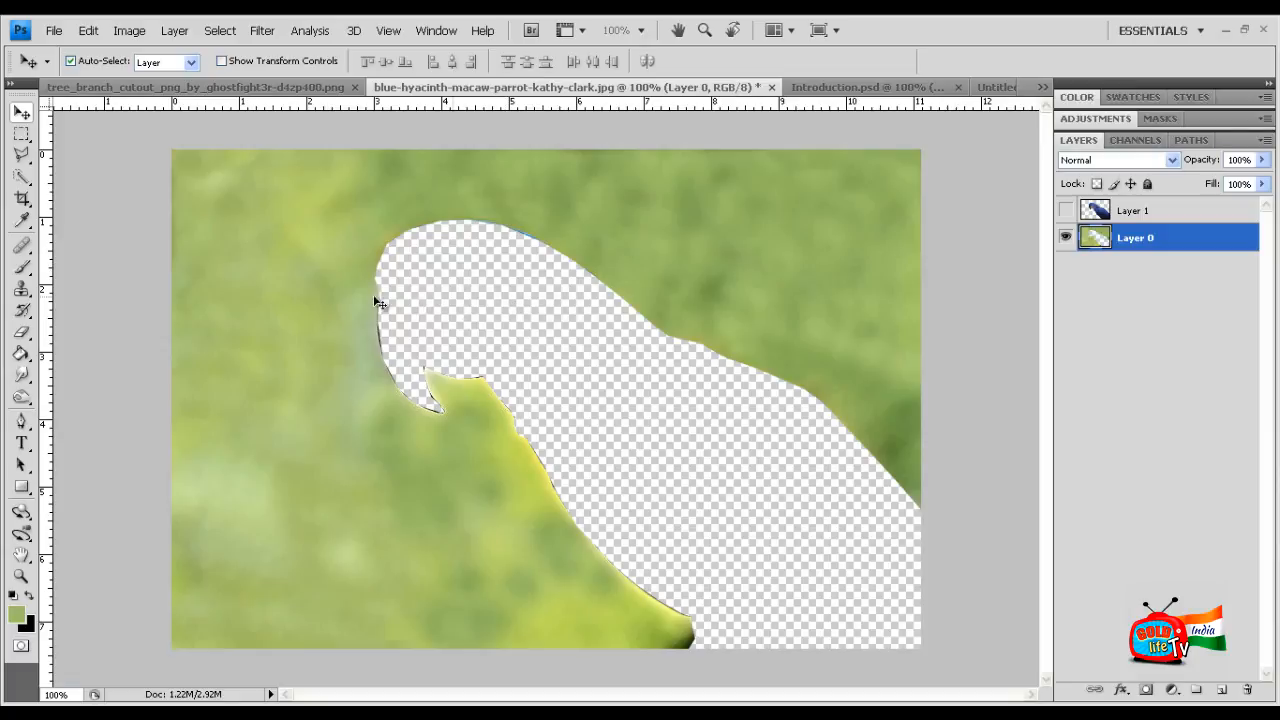
{"action": "left_click", "coordinate": [20, 290]}
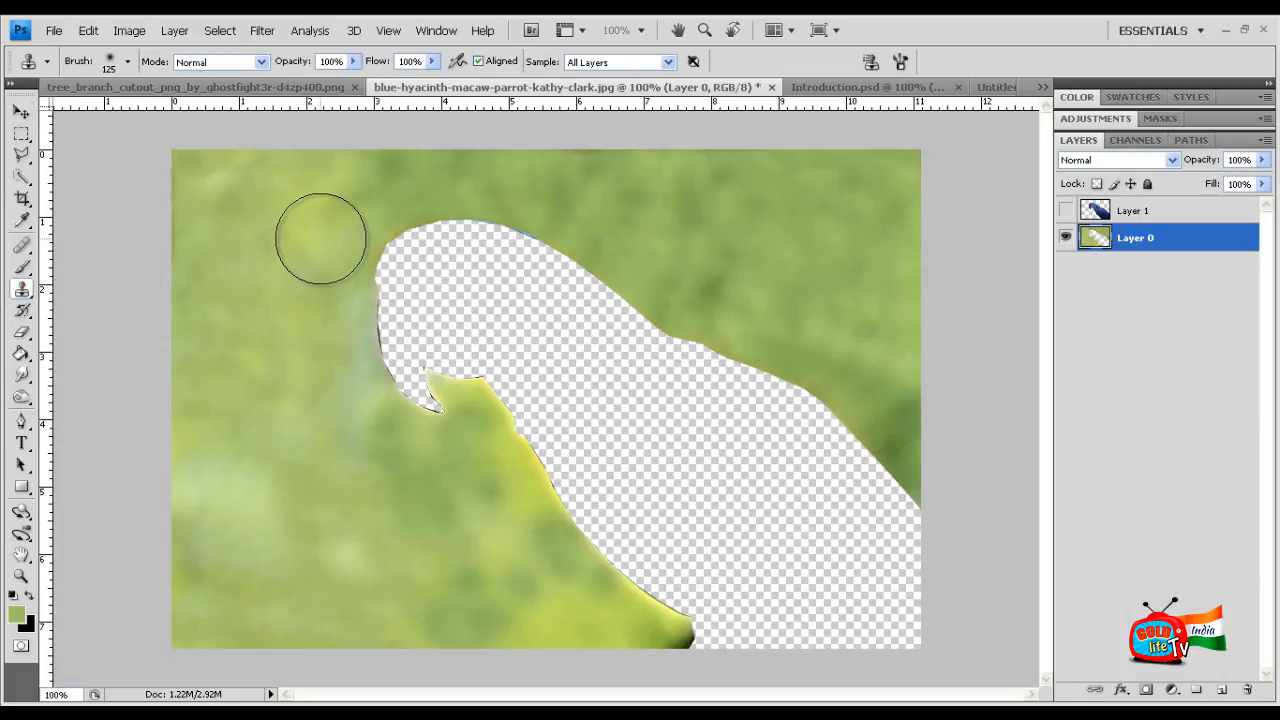
{"action": "mouse_move", "coordinate": [351, 220]}
{"action": "left_mouse_down"}
{"action": "mouse_move", "coordinate": [388, 301]}
{"action": "mouse_move", "coordinate": [445, 326]}
{"action": "mouse_move", "coordinate": [452, 282]}
{"action": "mouse_move", "coordinate": [386, 342]}
{"action": "mouse_move", "coordinate": [395, 370]}
{"action": "mouse_move", "coordinate": [440, 410]}
{"action": "mouse_move", "coordinate": [449, 381]}
{"action": "mouse_move", "coordinate": [443, 413]}
{"action": "mouse_move", "coordinate": [551, 467]}
{"action": "mouse_move", "coordinate": [536, 481]}
{"action": "mouse_move", "coordinate": [571, 511]}
{"action": "mouse_move", "coordinate": [508, 538]}
{"action": "mouse_move", "coordinate": [540, 506]}
{"action": "mouse_move", "coordinate": [615, 562]}
{"action": "mouse_move", "coordinate": [655, 620]}
{"action": "mouse_move", "coordinate": [632, 603]}
{"action": "mouse_move", "coordinate": [662, 622]}
{"action": "mouse_move", "coordinate": [569, 560]}
{"action": "left_mouse_up"}
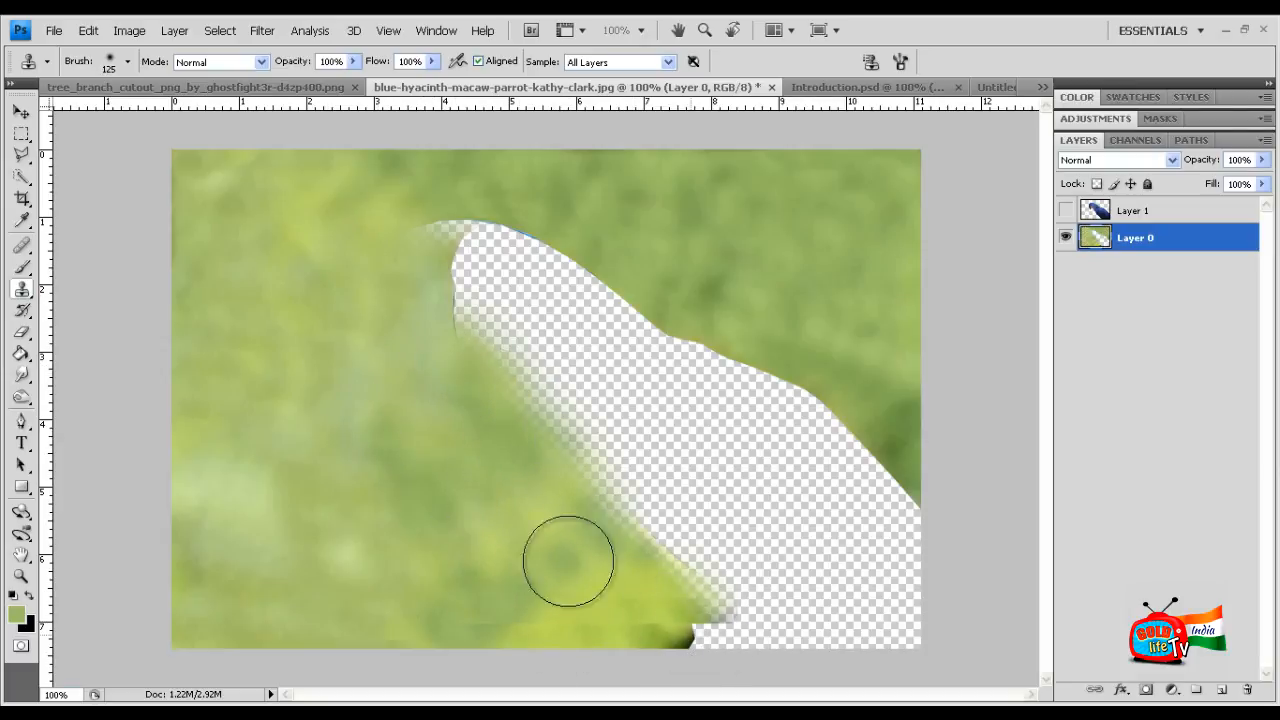
{"action": "left_click", "coordinate": [324, 194], "text": "alt"}
{"action": "left_click_drag", "start_coordinate": [429, 246], "coordinate": [580, 223]}
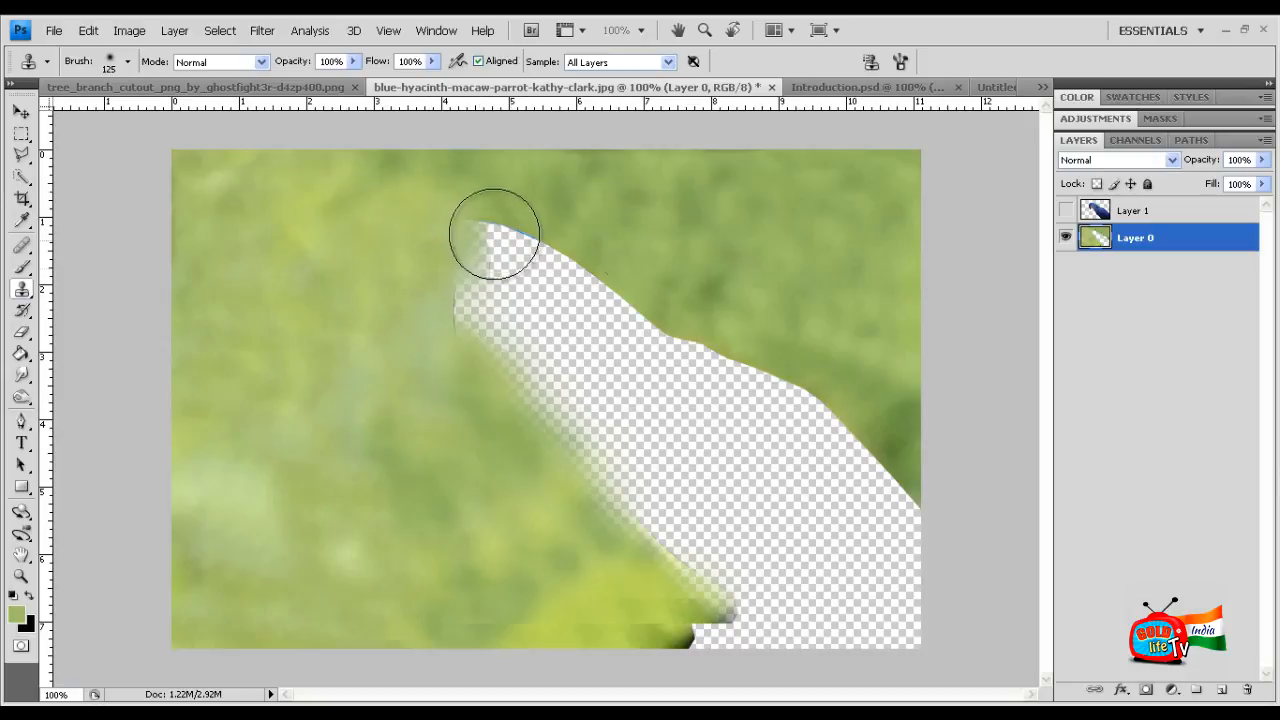
{"action": "mouse_move", "coordinate": [494, 234]}
{"action": "left_mouse_down"}
{"action": "mouse_move", "coordinate": [552, 268]}
{"action": "mouse_move", "coordinate": [689, 283]}
{"action": "mouse_move", "coordinate": [631, 294]}
{"action": "mouse_move", "coordinate": [693, 344]}
{"action": "mouse_move", "coordinate": [645, 297]}
{"action": "mouse_move", "coordinate": [622, 296]}
{"action": "mouse_move", "coordinate": [647, 290]}
{"action": "mouse_move", "coordinate": [697, 346]}
{"action": "mouse_move", "coordinate": [772, 345]}
{"action": "mouse_move", "coordinate": [728, 344]}
{"action": "mouse_move", "coordinate": [759, 367]}
{"action": "mouse_move", "coordinate": [802, 335]}
{"action": "mouse_move", "coordinate": [817, 385]}
{"action": "mouse_move", "coordinate": [803, 380]}
{"action": "mouse_move", "coordinate": [853, 428]}
{"action": "mouse_move", "coordinate": [883, 418]}
{"action": "mouse_move", "coordinate": [865, 452]}
{"action": "mouse_move", "coordinate": [890, 478]}
{"action": "left_mouse_up"}
{"action": "left_click", "coordinate": [694, 260], "text": "alt"}
{"action": "left_click", "coordinate": [722, 286], "text": "alt"}
{"action": "left_click", "coordinate": [729, 234], "text": "alt"}
{"action": "left_click", "coordinate": [786, 288], "text": "alt"}
{"action": "left_click", "coordinate": [356, 467], "text": "alt"}
{"action": "mouse_move", "coordinate": [429, 309]}
{"action": "left_mouse_down"}
{"action": "mouse_move", "coordinate": [513, 347]}
{"action": "mouse_move", "coordinate": [537, 414]}
{"action": "mouse_move", "coordinate": [640, 394]}
{"action": "mouse_move", "coordinate": [674, 464]}
{"action": "left_mouse_up"}
{"action": "left_click", "coordinate": [394, 338], "text": "alt"}
{"action": "left_click", "coordinate": [668, 268], "text": "alt"}
{"action": "left_click", "coordinate": [482, 400], "text": "alt"}
{"action": "left_click", "coordinate": [362, 478], "text": "alt"}
{"action": "mouse_move", "coordinate": [582, 481]}
{"action": "left_mouse_down"}
{"action": "mouse_move", "coordinate": [627, 497]}
{"action": "mouse_move", "coordinate": [636, 538]}
{"action": "mouse_move", "coordinate": [667, 551]}
{"action": "left_mouse_up"}
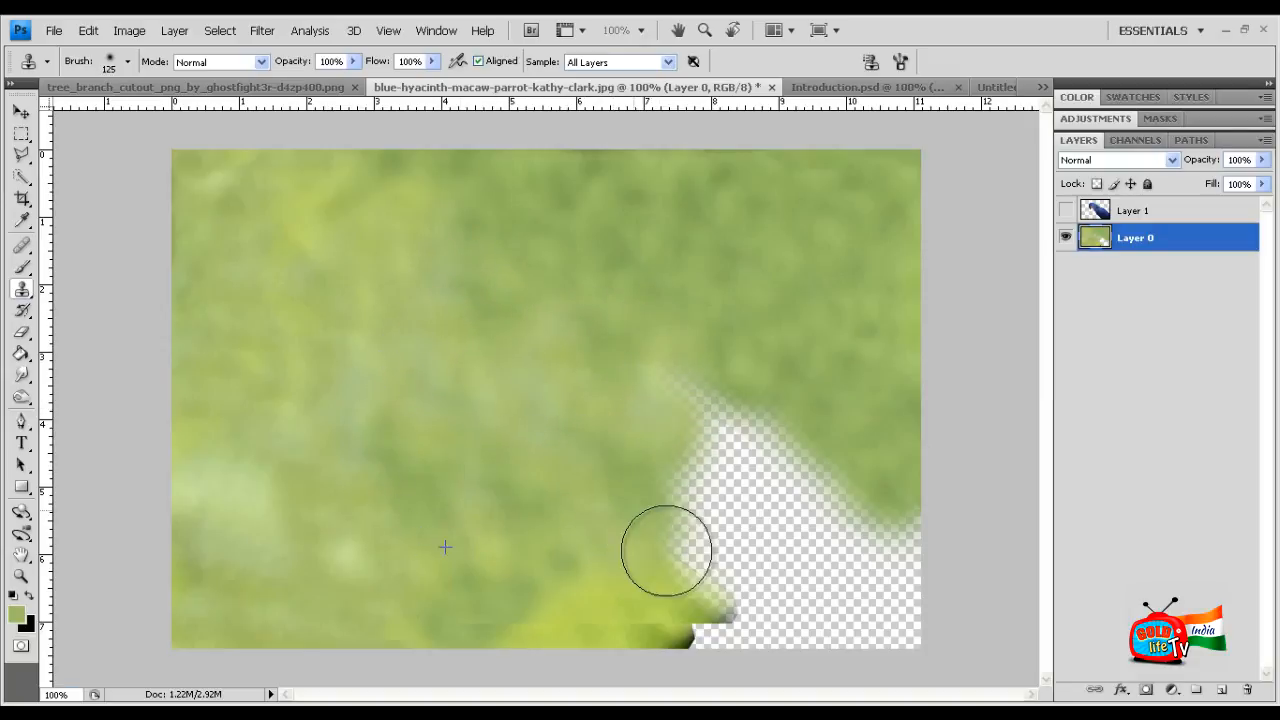
{"action": "left_click_drag", "start_coordinate": [649, 614], "coordinate": [732, 618]}
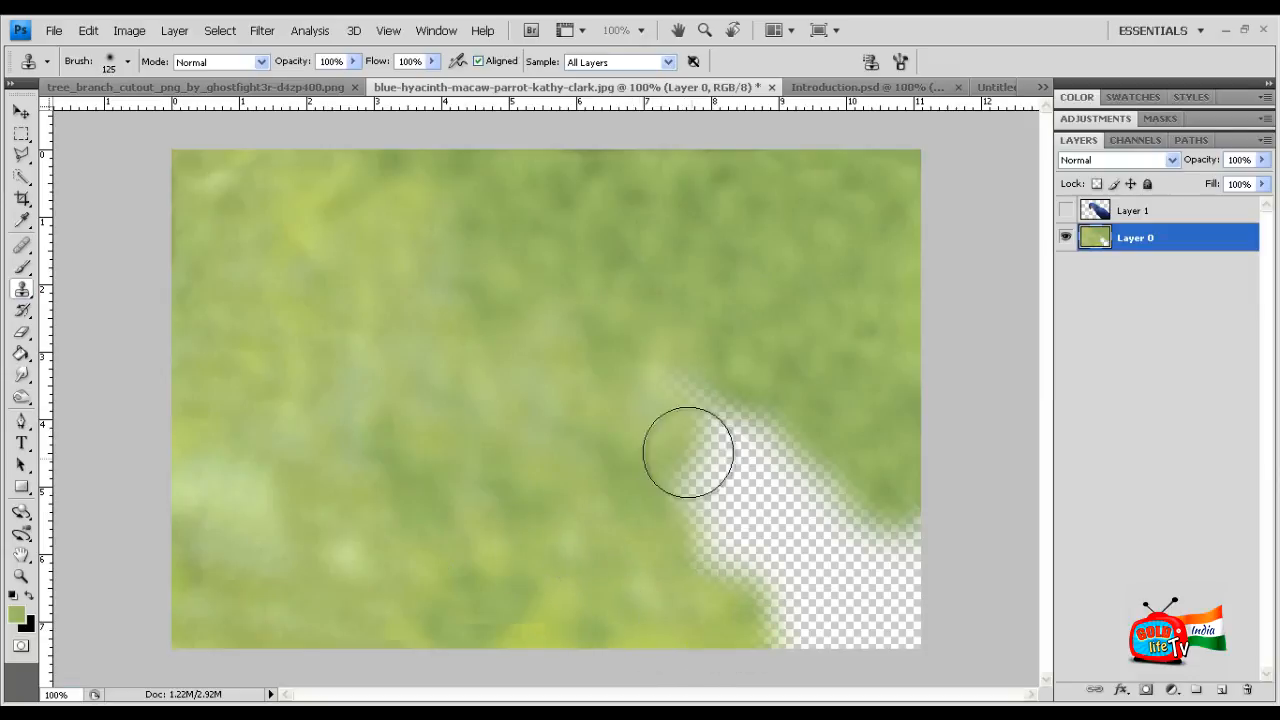
{"action": "mouse_move", "coordinate": [688, 453]}
{"action": "left_mouse_down"}
{"action": "mouse_move", "coordinate": [580, 464]}
{"action": "mouse_move", "coordinate": [800, 468]}
{"action": "mouse_move", "coordinate": [665, 502]}
{"action": "mouse_move", "coordinate": [736, 564]}
{"action": "mouse_move", "coordinate": [730, 544]}
{"action": "mouse_move", "coordinate": [627, 581]}
{"action": "mouse_move", "coordinate": [820, 594]}
{"action": "left_mouse_up"}
{"action": "left_click", "coordinate": [581, 466], "text": "alt"}
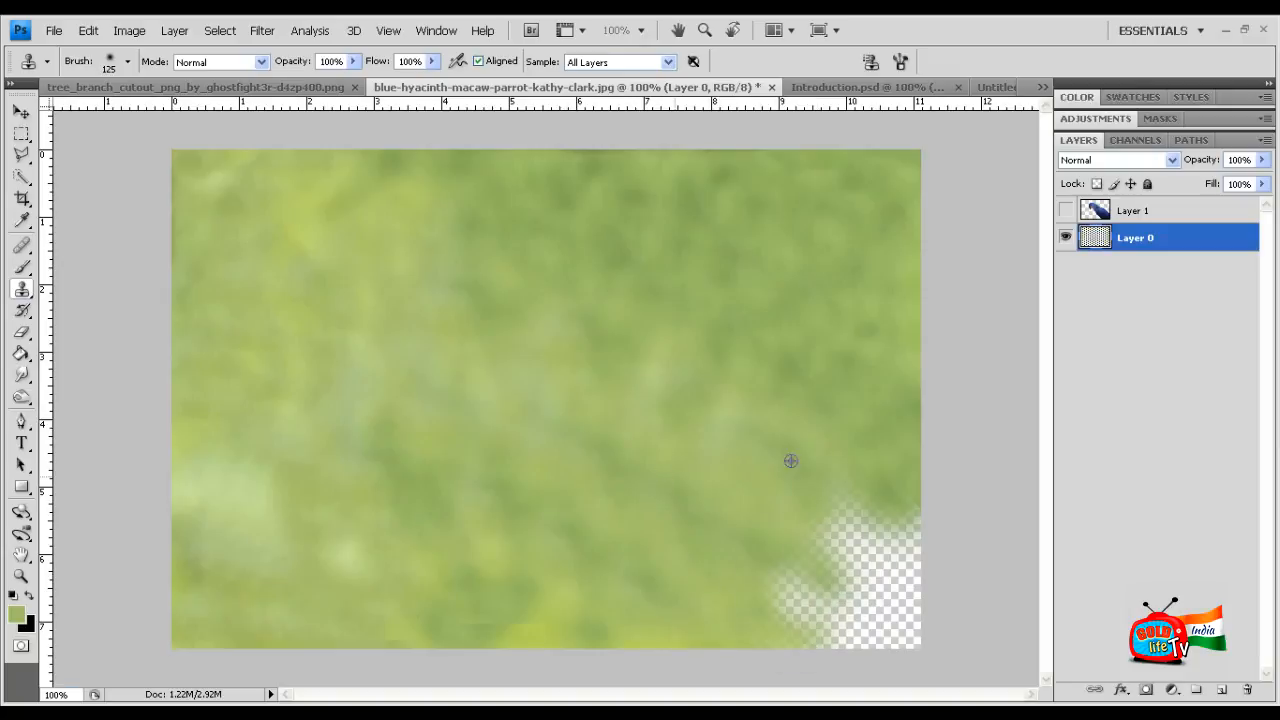
{"action": "mouse_move", "coordinate": [790, 461]}
{"action": "left_mouse_down"}
{"action": "mouse_move", "coordinate": [826, 527]}
{"action": "mouse_move", "coordinate": [896, 529]}
{"action": "mouse_move", "coordinate": [768, 526]}
{"action": "mouse_move", "coordinate": [817, 559]}
{"action": "mouse_move", "coordinate": [802, 613]}
{"action": "mouse_move", "coordinate": [871, 618]}
{"action": "mouse_move", "coordinate": [777, 600]}
{"action": "mouse_move", "coordinate": [920, 553]}
{"action": "mouse_move", "coordinate": [895, 593]}
{"action": "mouse_move", "coordinate": [809, 596]}
{"action": "mouse_move", "coordinate": [907, 600]}
{"action": "mouse_move", "coordinate": [798, 633]}
{"action": "mouse_move", "coordinate": [846, 635]}
{"action": "mouse_move", "coordinate": [917, 605]}
{"action": "left_mouse_up"}
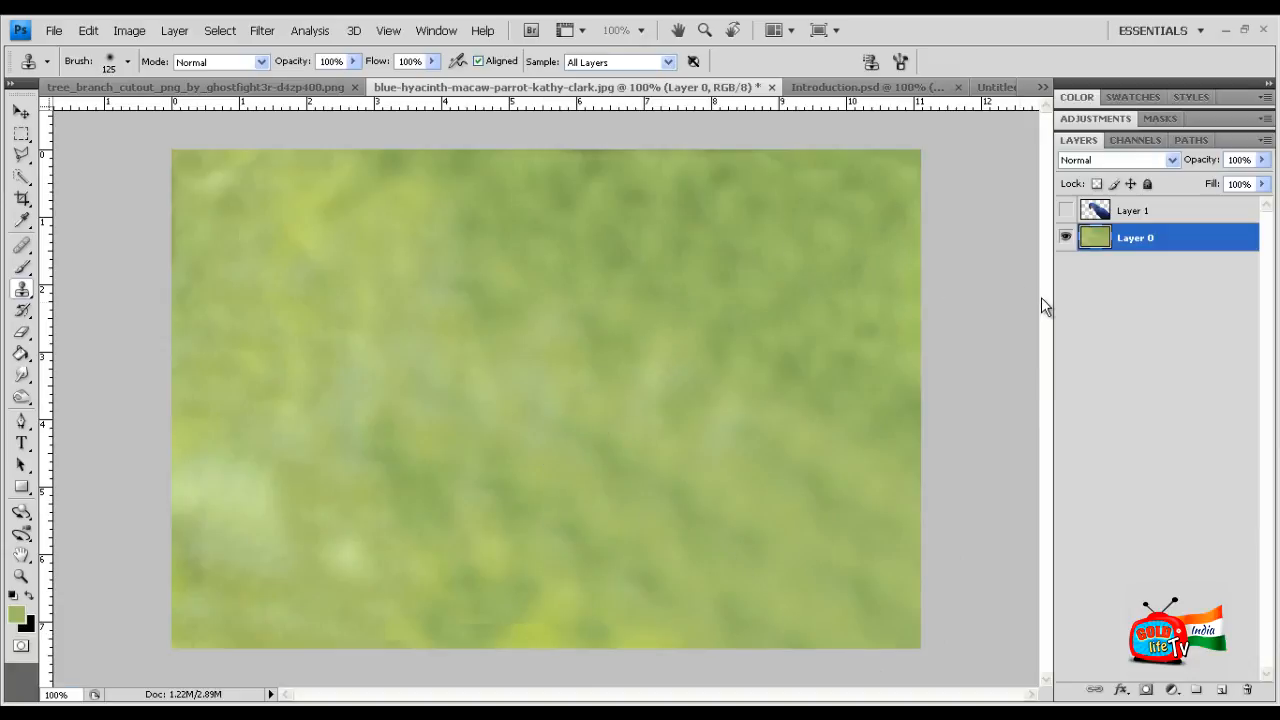
Step: Show Layer 1 again and check the filled background by moving the parrot around, returning it to its original place, and toggling its visibility
{"action": "left_click", "coordinate": [1065, 211]}
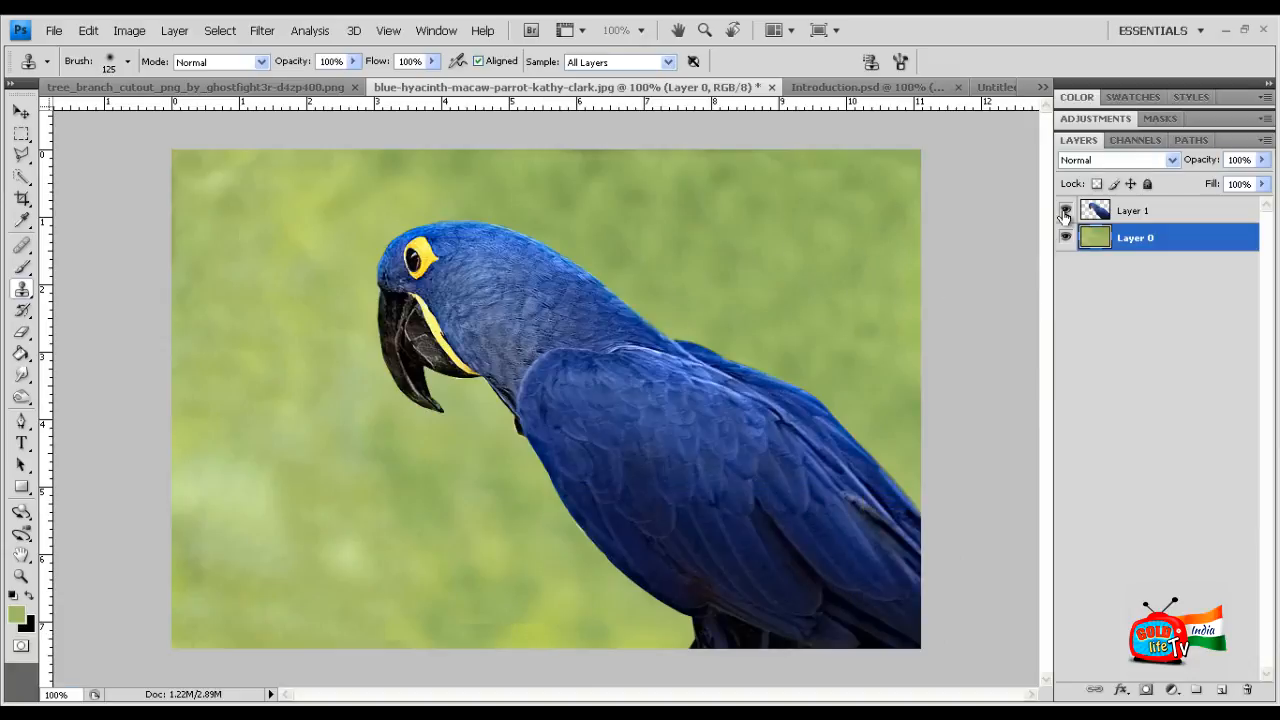
{"action": "left_click", "coordinate": [21, 111]}
{"action": "left_click", "coordinate": [687, 453]}
{"action": "left_click_drag", "start_coordinate": [485, 456], "coordinate": [716, 462]}
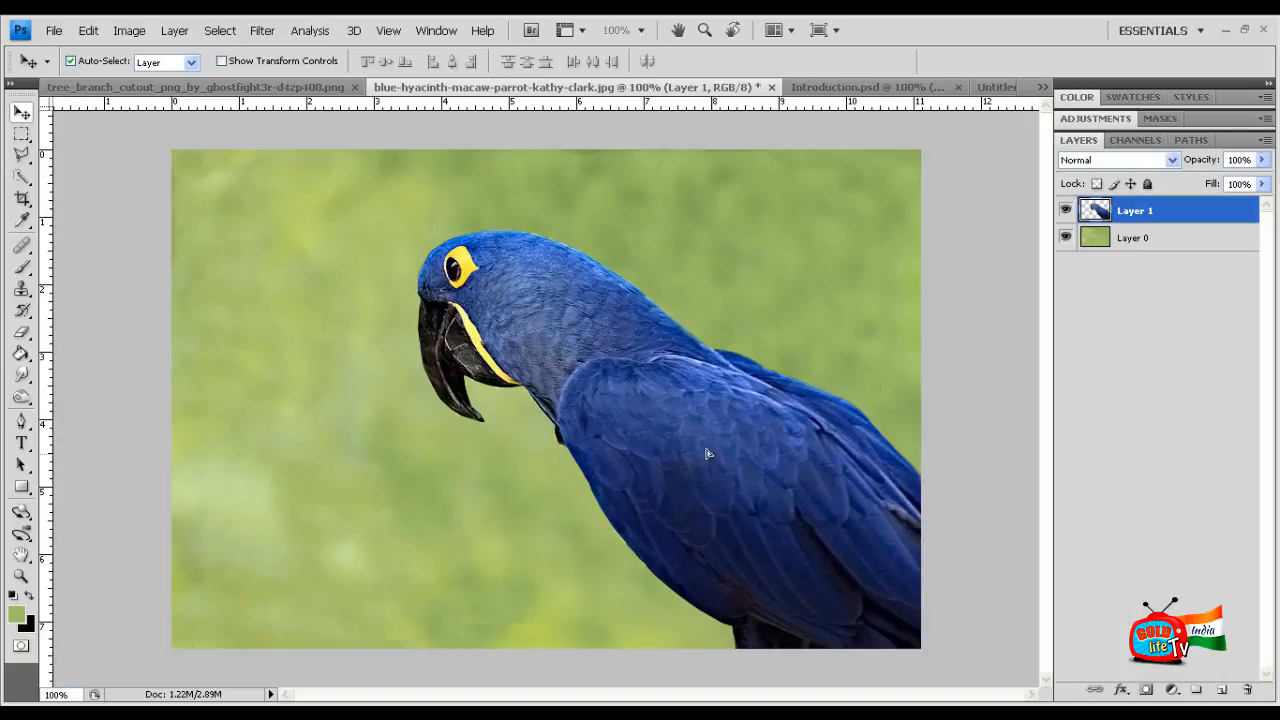
{"action": "left_click_drag", "start_coordinate": [707, 454], "coordinate": [677, 448]}
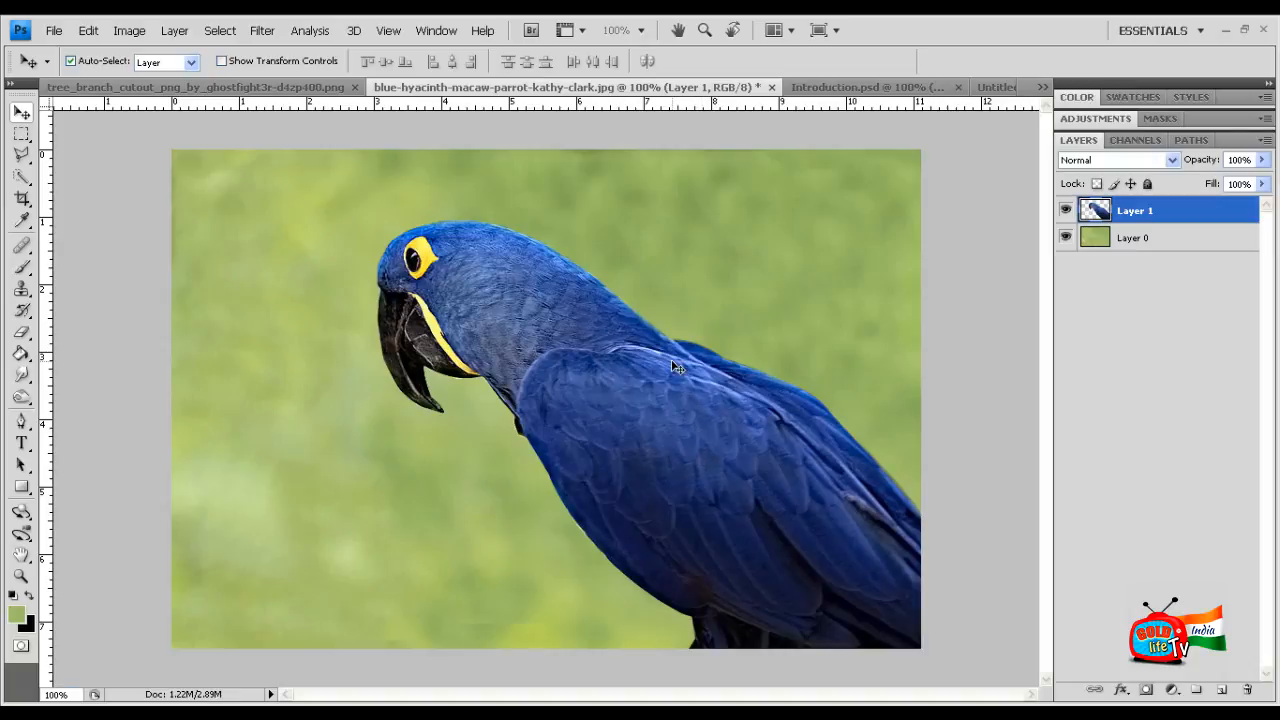
{"action": "left_click", "coordinate": [1065, 212]}
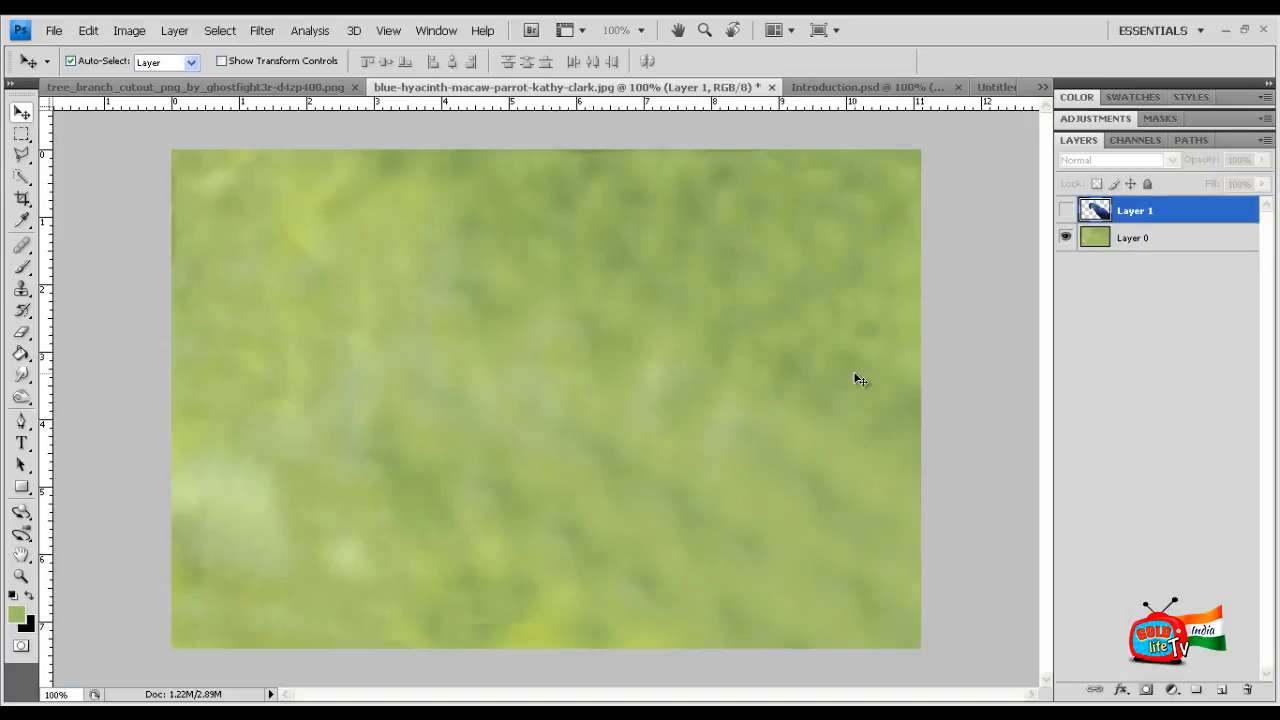
{"action": "left_click", "coordinate": [1066, 210]}
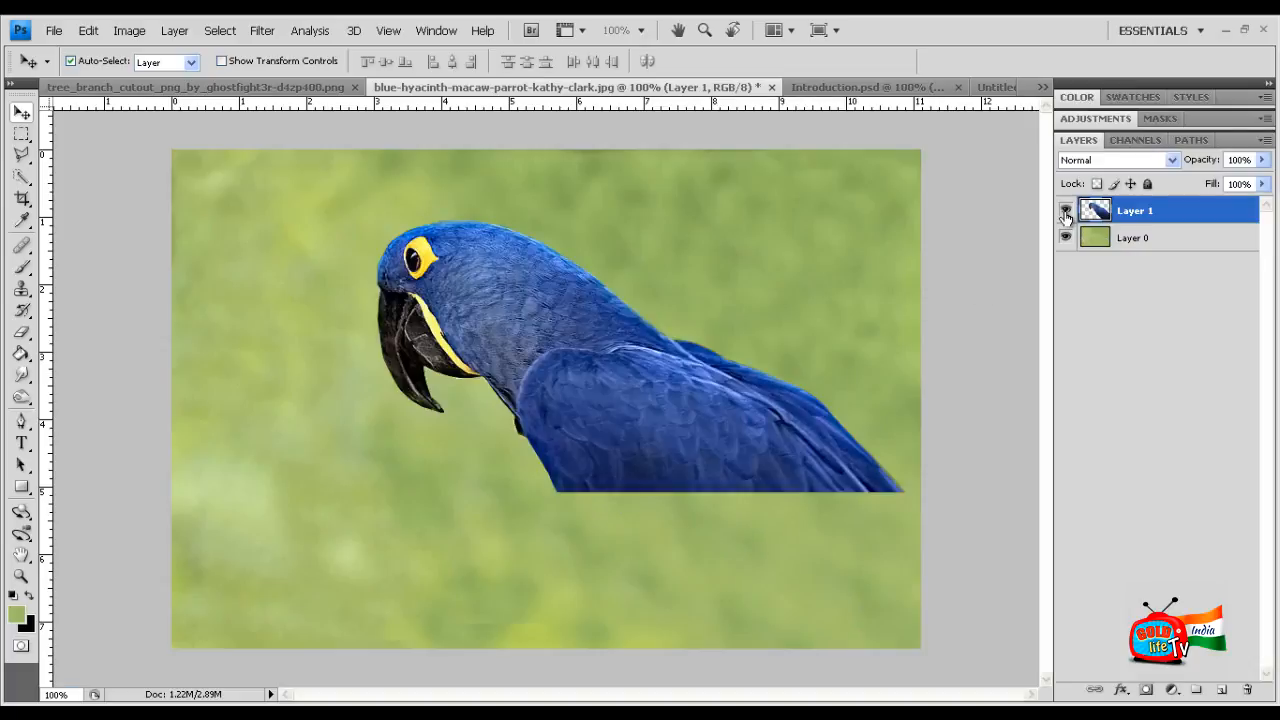
Step: Select the entire canvas of the tree branch image and copy it
{"action": "left_click", "coordinate": [313, 87]}
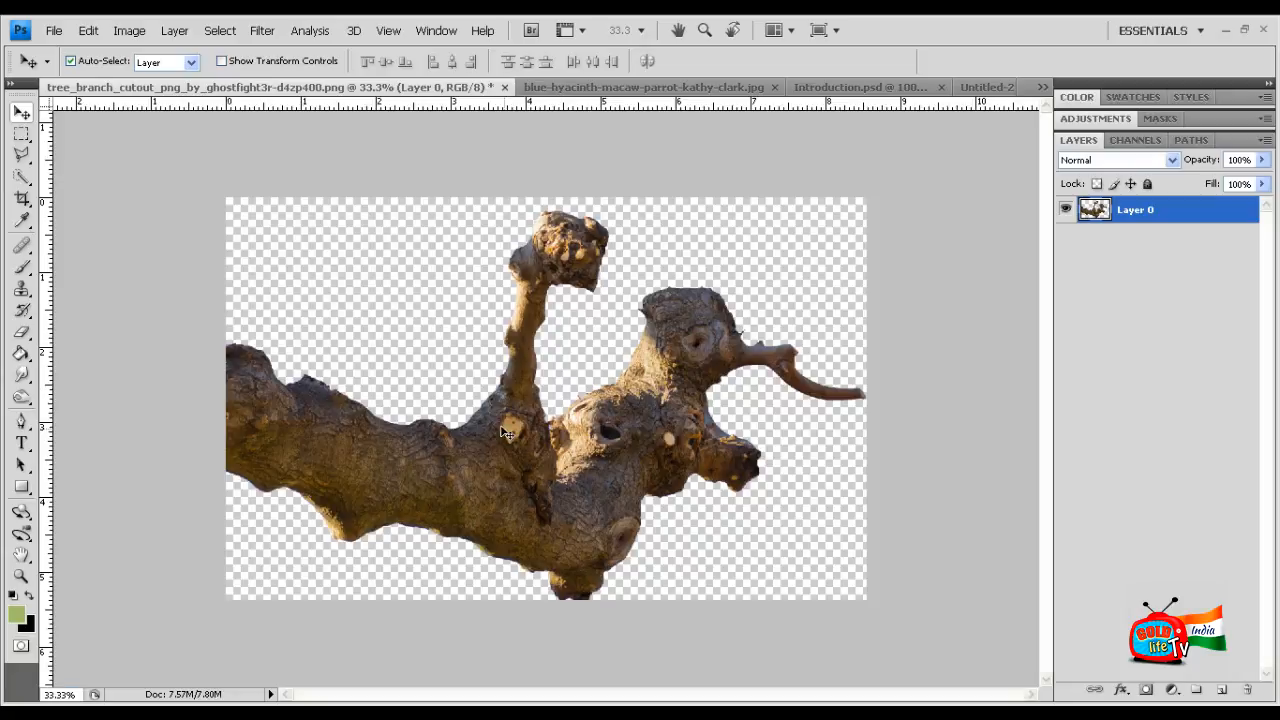
{"action": "left_click", "coordinate": [226, 40]}
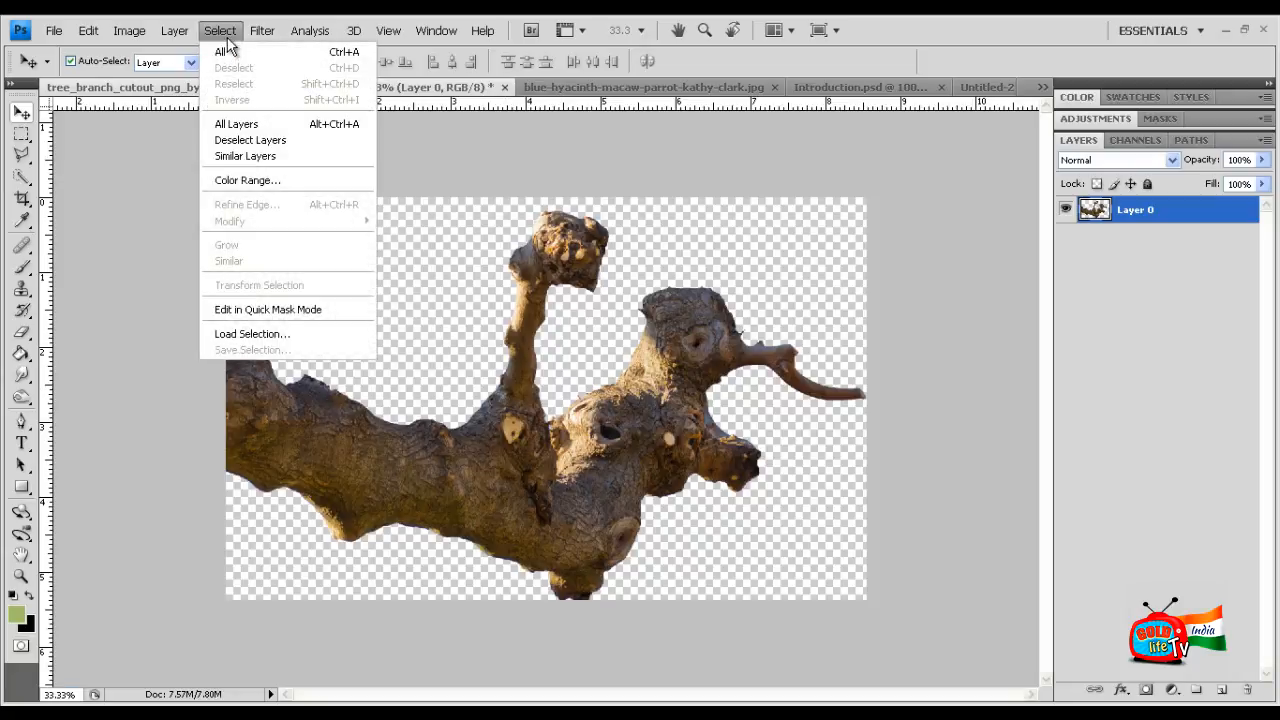
{"action": "left_click", "coordinate": [222, 51]}
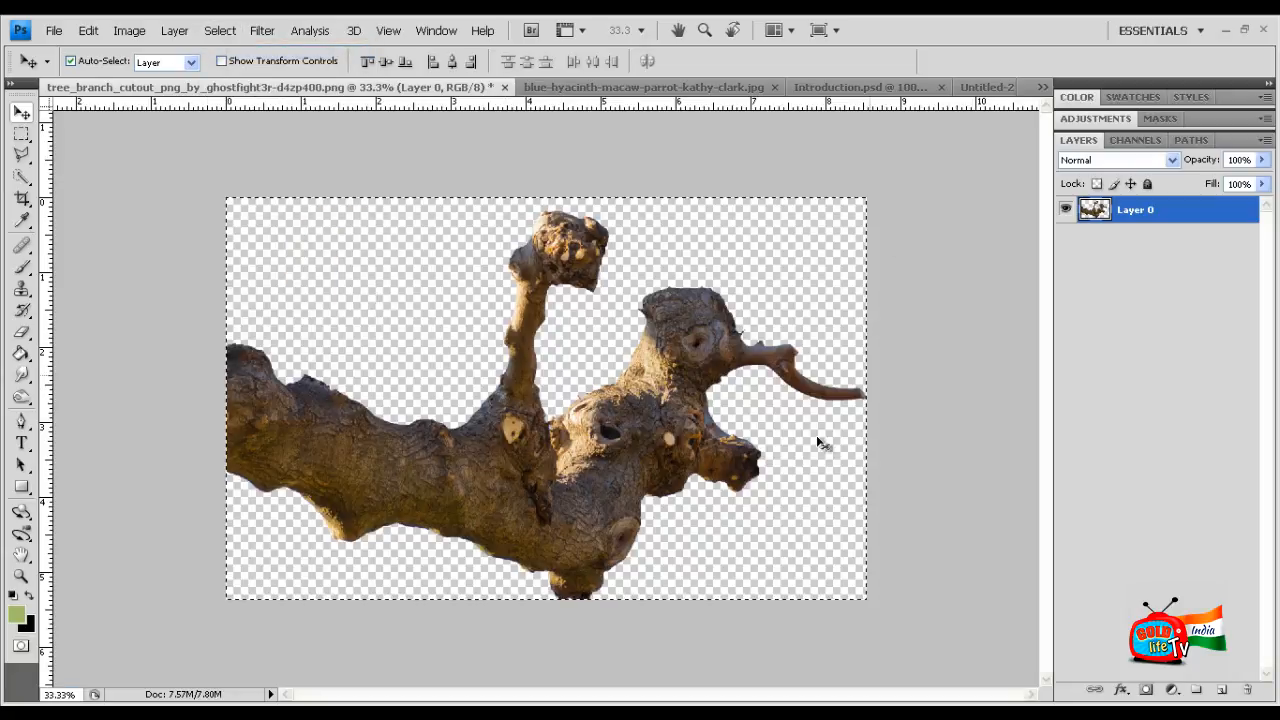
{"action": "left_click", "coordinate": [90, 33]}
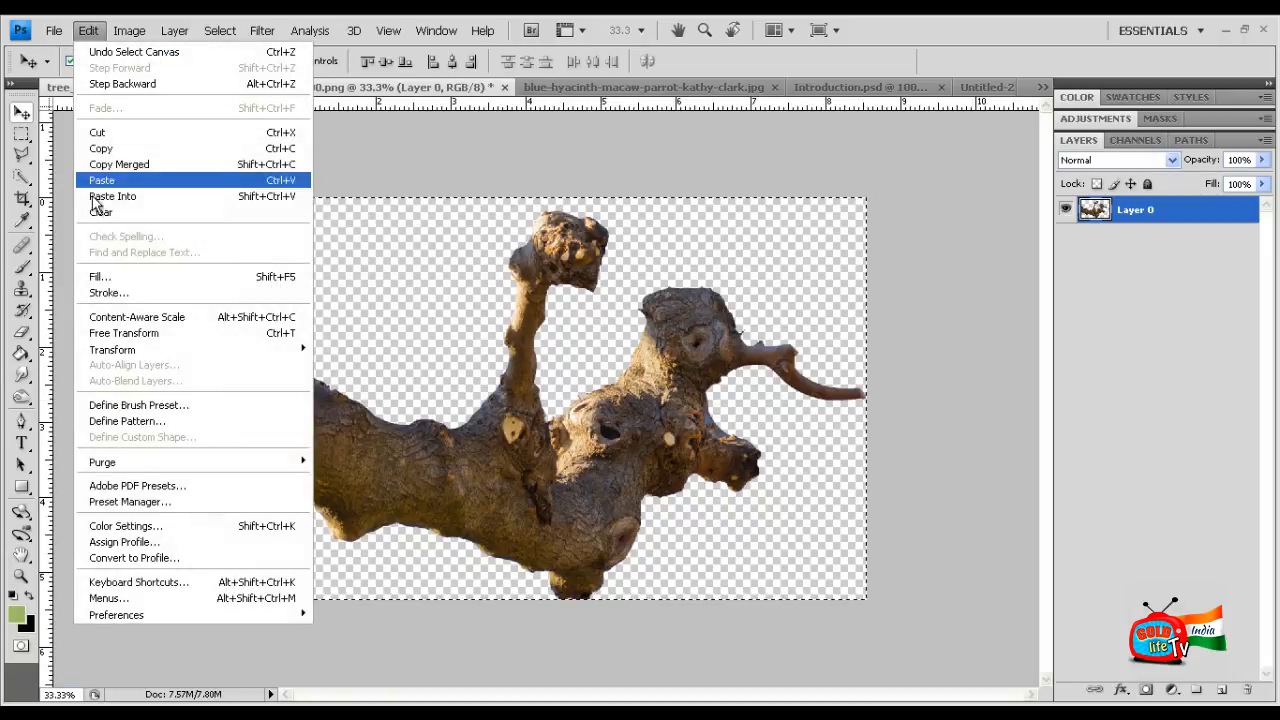
{"action": "left_click", "coordinate": [96, 148]}
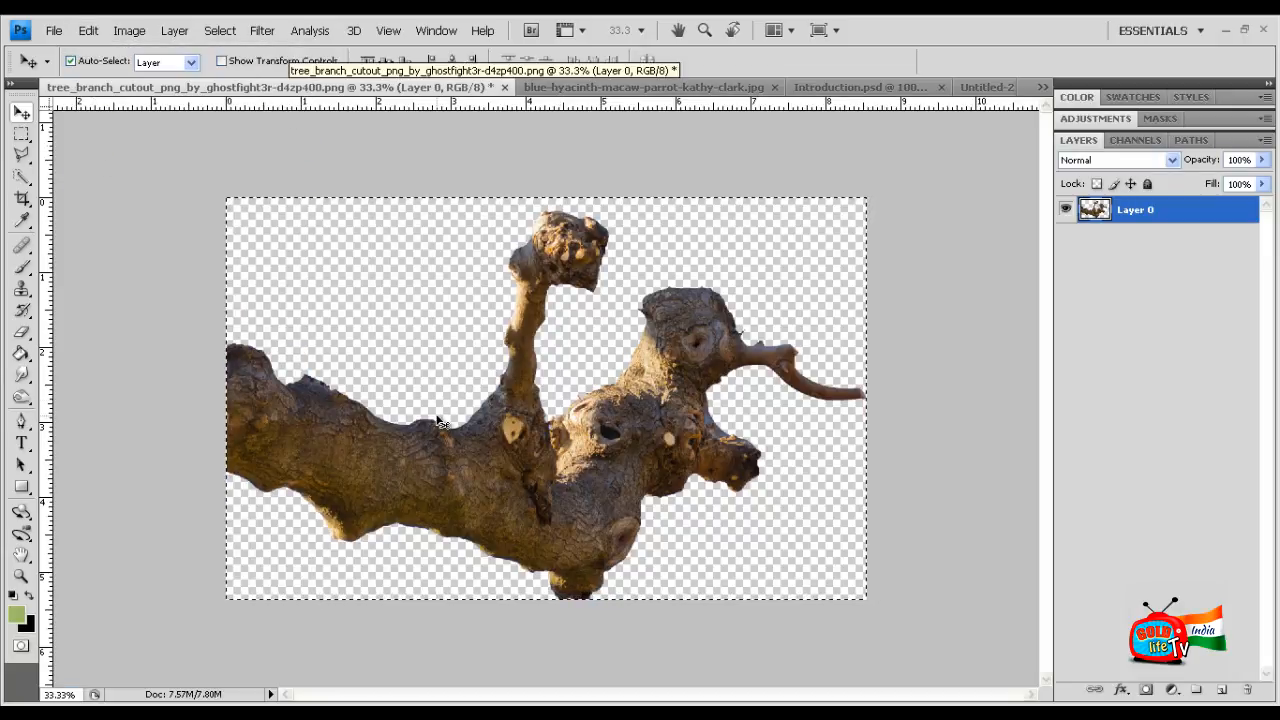
Step: Rename the parrot layer to macaw and the green background layer to forest in the blue macaw image
{"action": "left_click", "coordinate": [591, 86]}
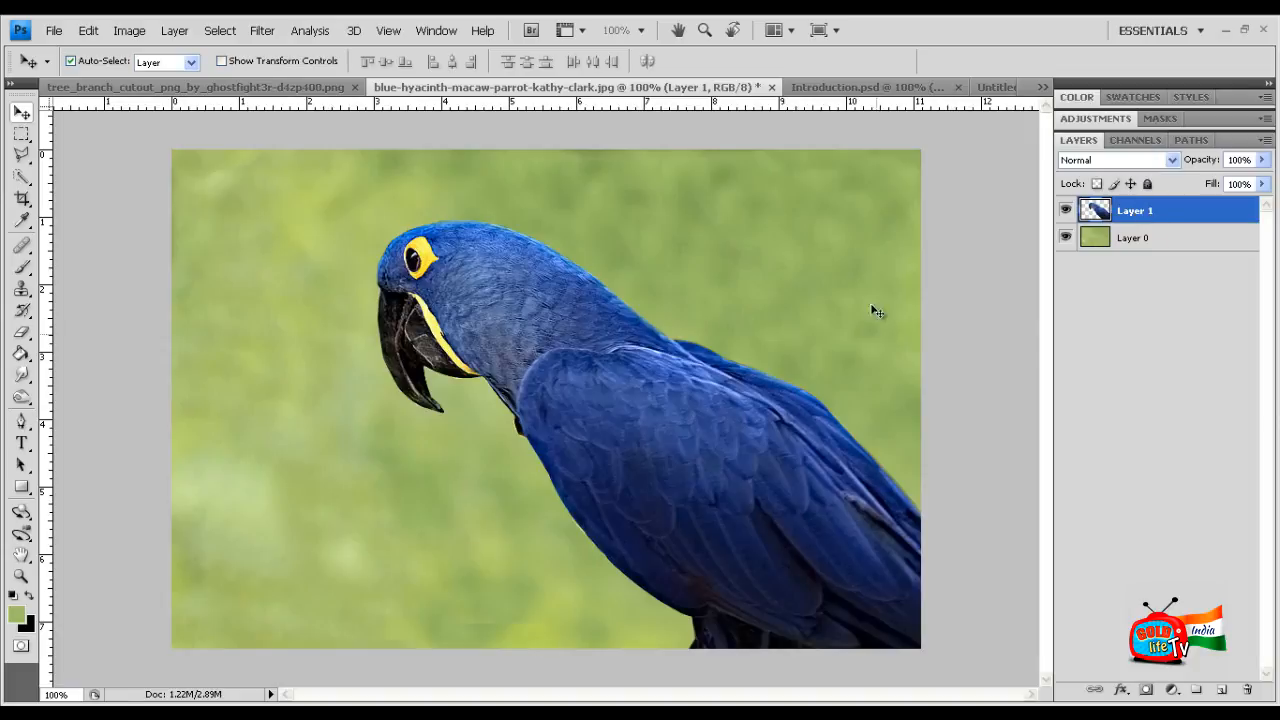
{"action": "double_click", "coordinate": [1141, 211]}
{"action": "type", "text": "macaw"}
{"action": "double_click", "coordinate": [1136, 239]}
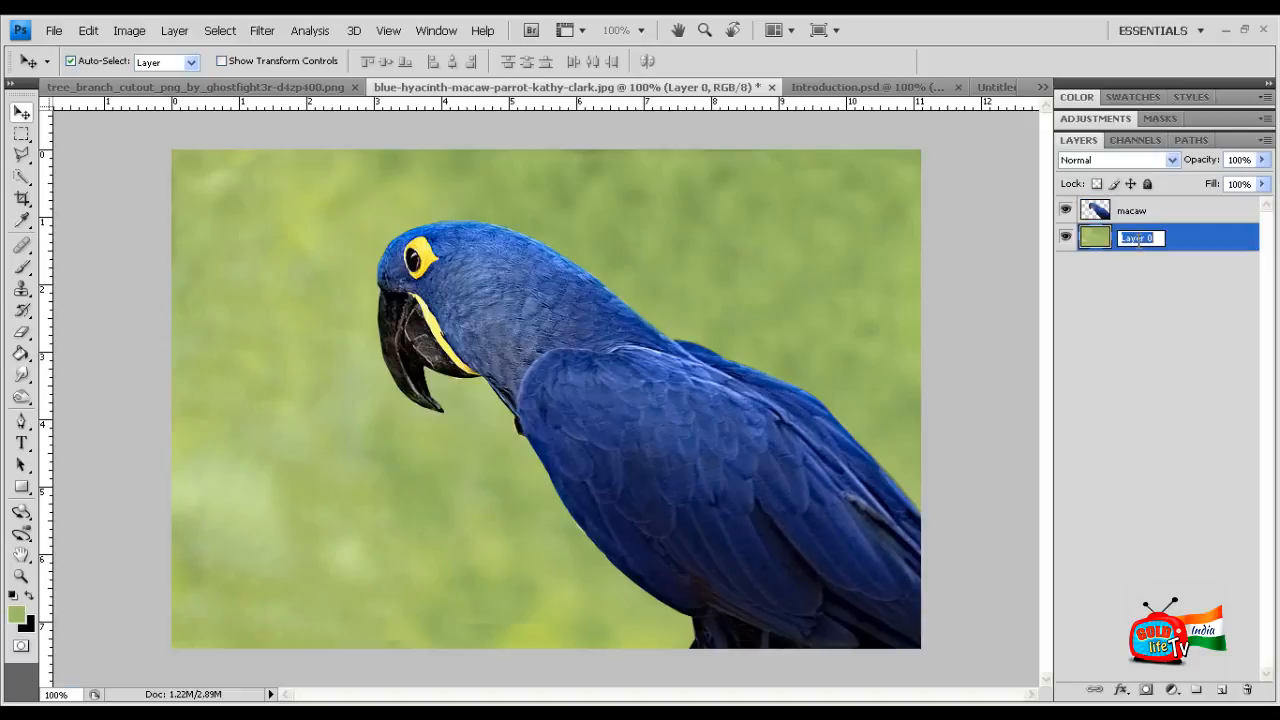
{"action": "type", "text": "forest"}
{"action": "left_click", "coordinate": [1084, 258]}
Step: Copy the full-resolution tree branch into the macaw image above the macaw layer and move it across the parrot
{"action": "left_click", "coordinate": [279, 88]}
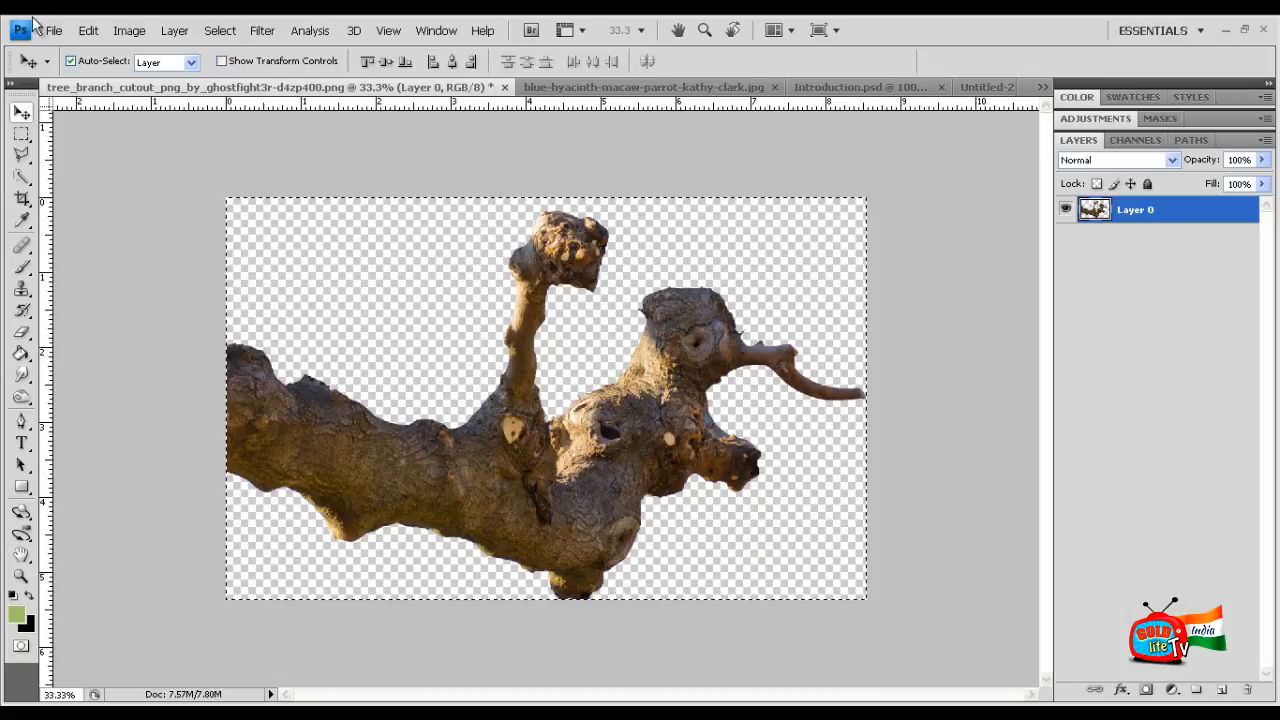
{"action": "left_click", "coordinate": [88, 30]}
{"action": "left_click", "coordinate": [119, 148]}
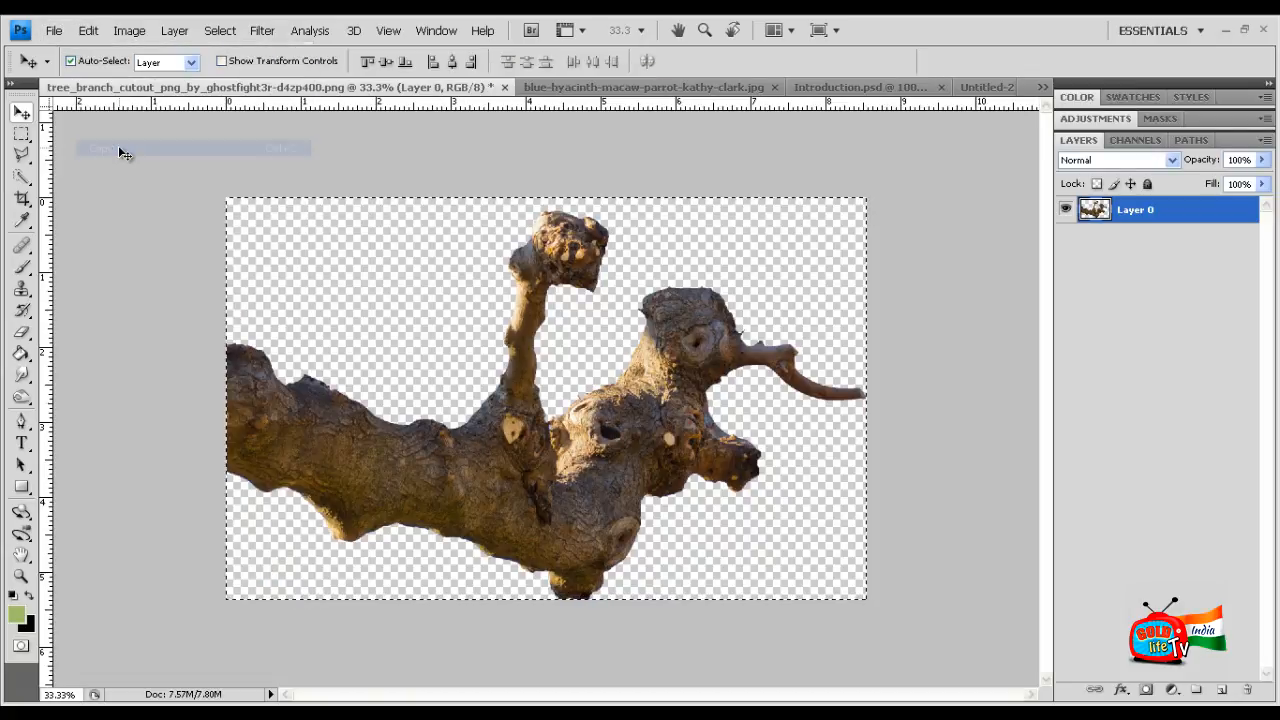
{"action": "left_click", "coordinate": [707, 86]}
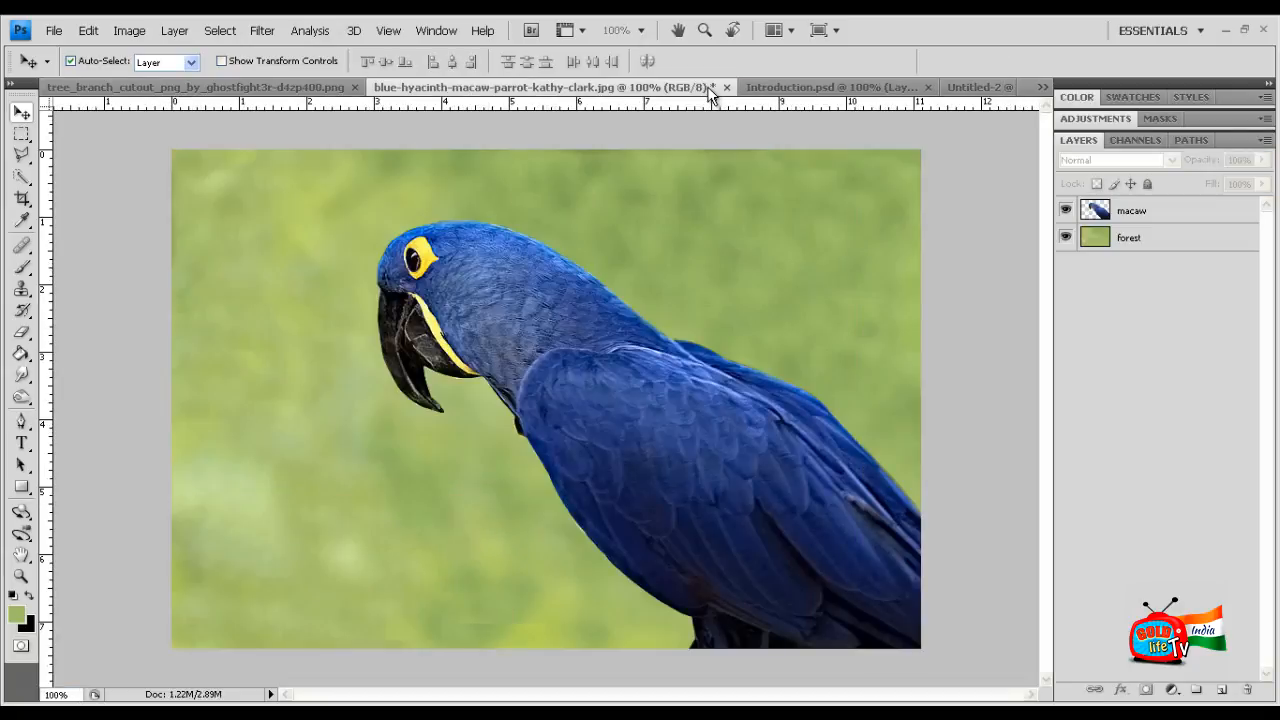
{"action": "left_click", "coordinate": [1146, 218]}
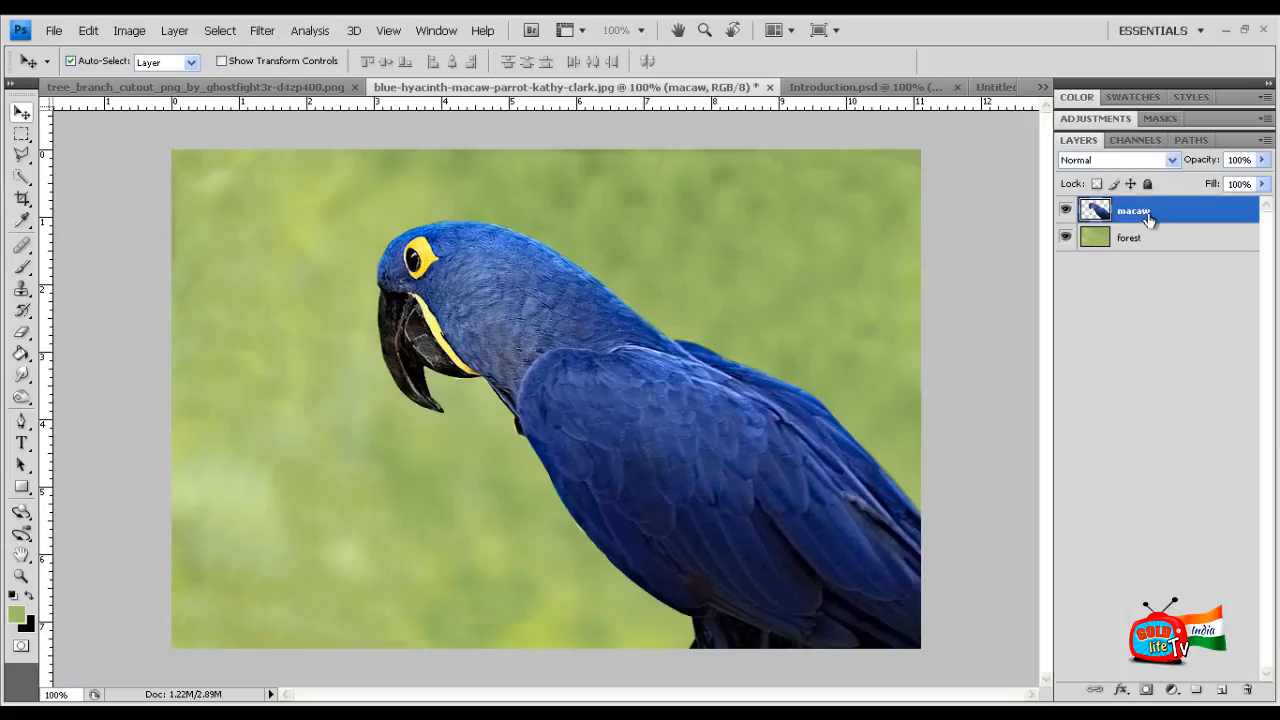
{"action": "left_click", "coordinate": [90, 32]}
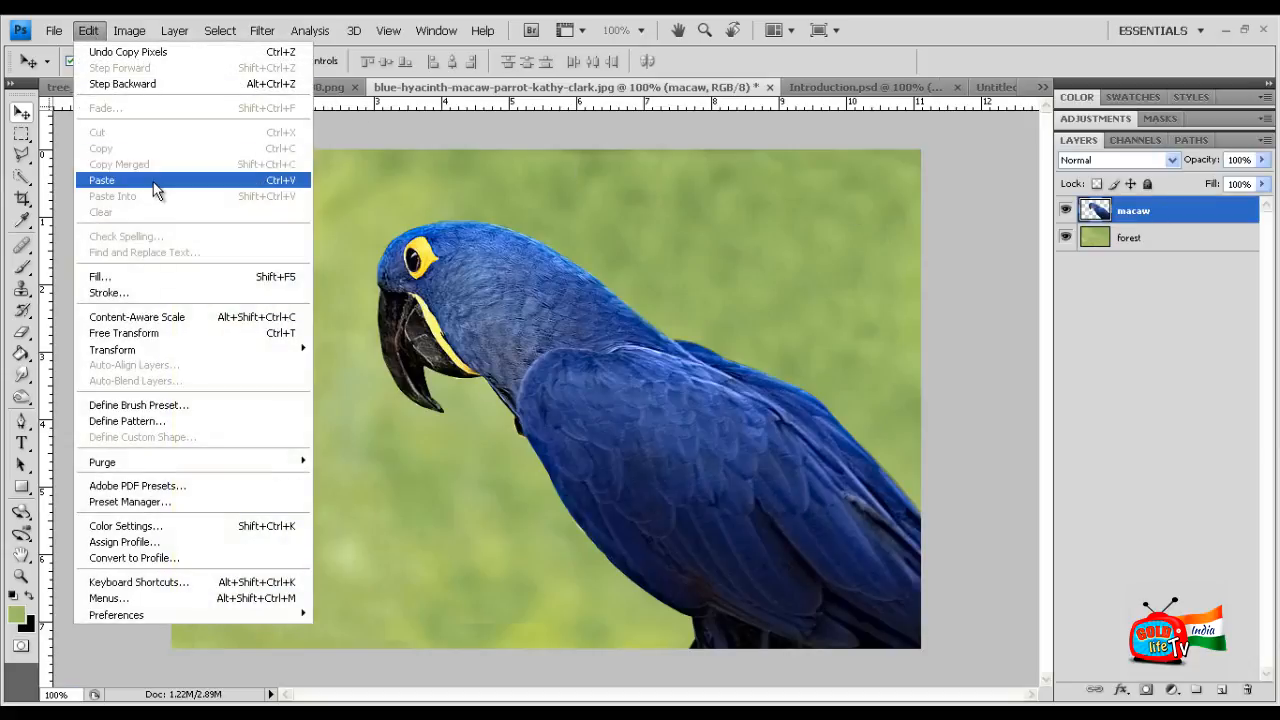
{"action": "left_click", "coordinate": [155, 183]}
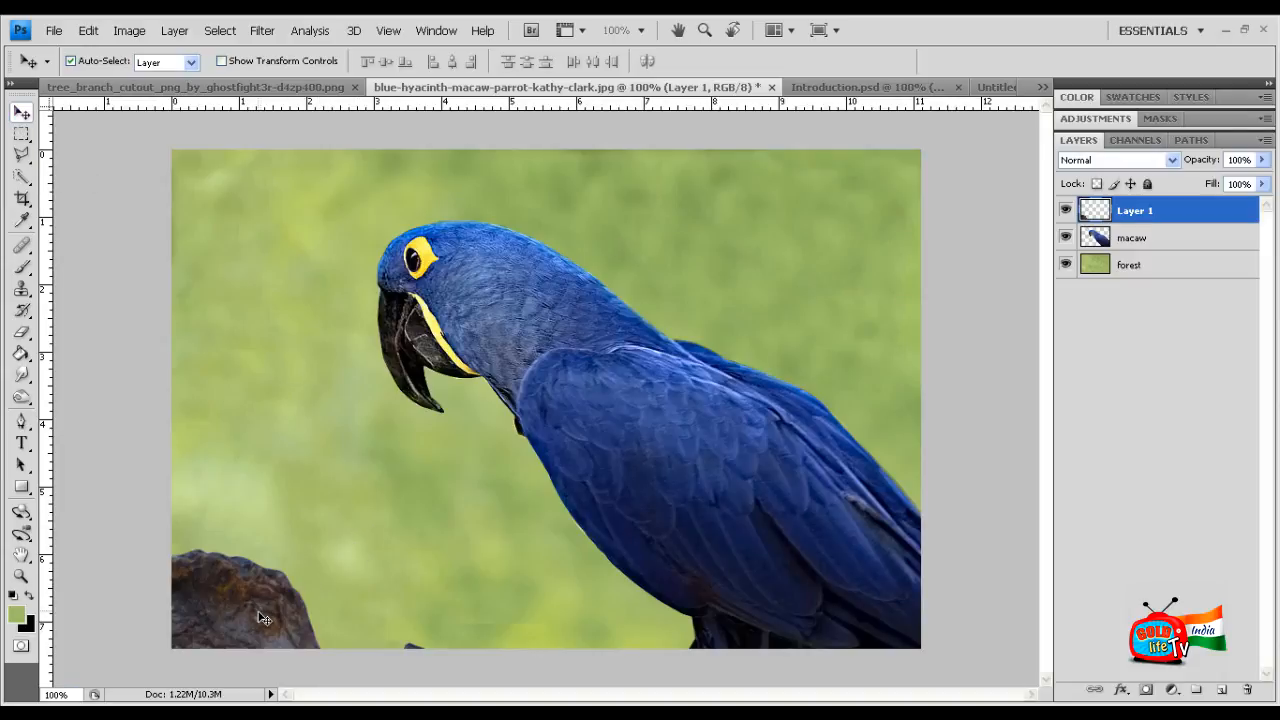
{"action": "left_click_drag", "start_coordinate": [262, 618], "coordinate": [81, 166]}
{"action": "left_click_drag", "start_coordinate": [471, 414], "coordinate": [487, 584]}
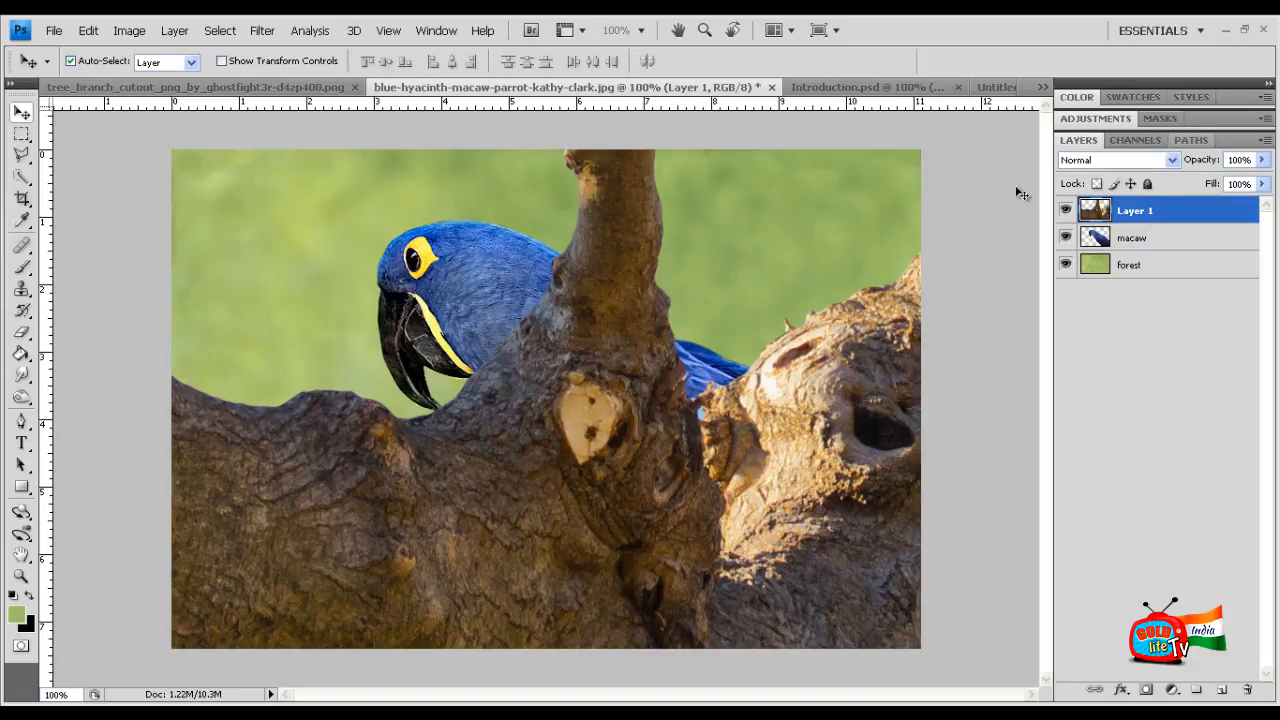
Step: Compare the pixel dimensions and resolution of the macaw image with those of the tree branch image
{"action": "left_click", "coordinate": [129, 30]}
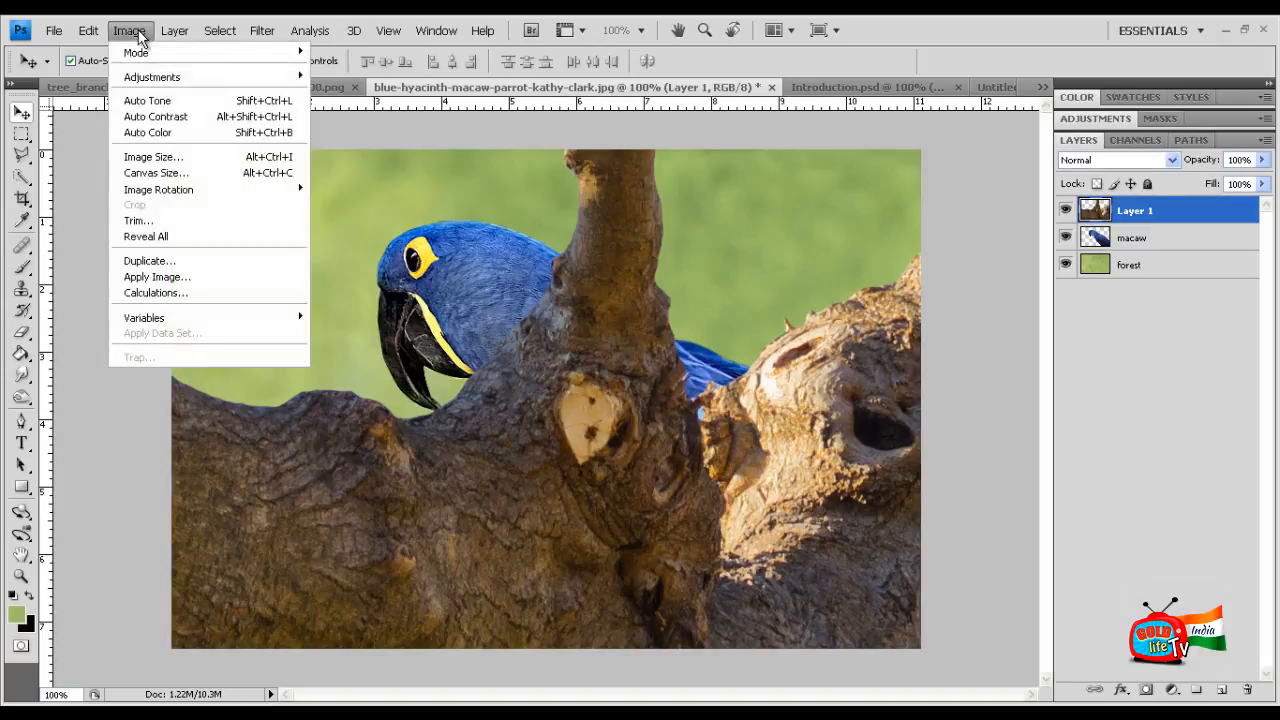
{"action": "left_click", "coordinate": [168, 159]}
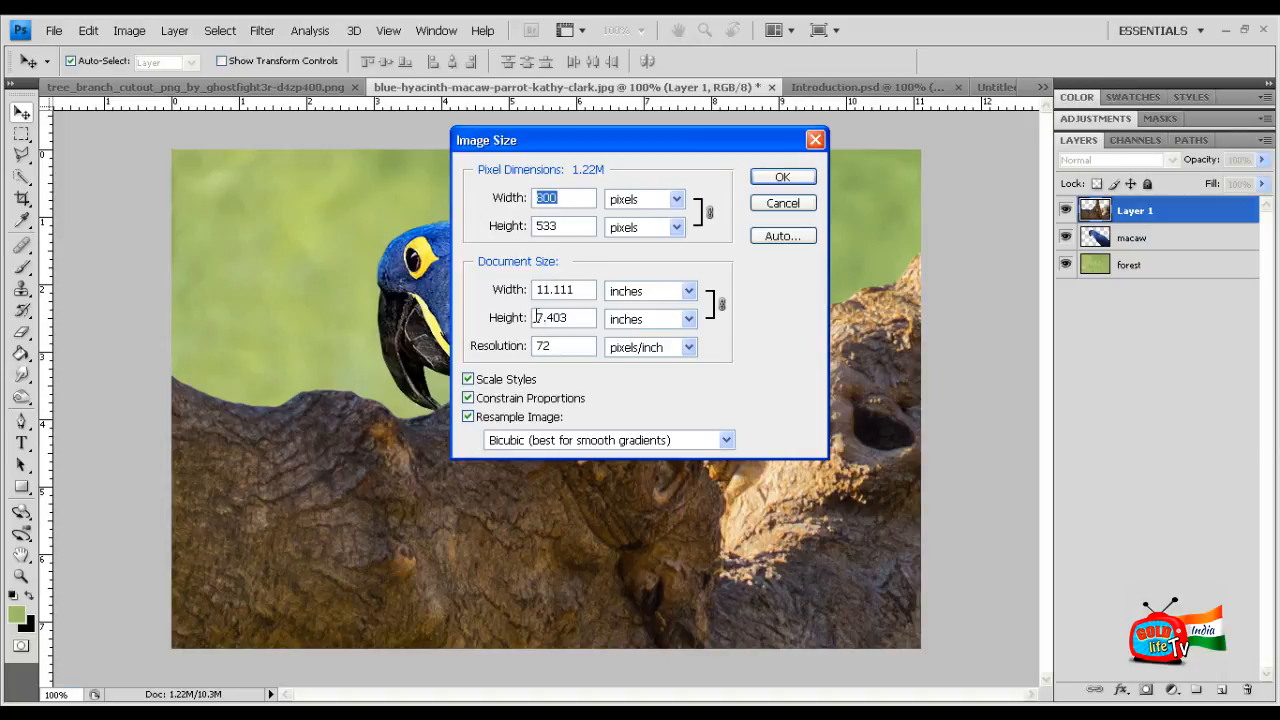
{"action": "left_click", "coordinate": [795, 187]}
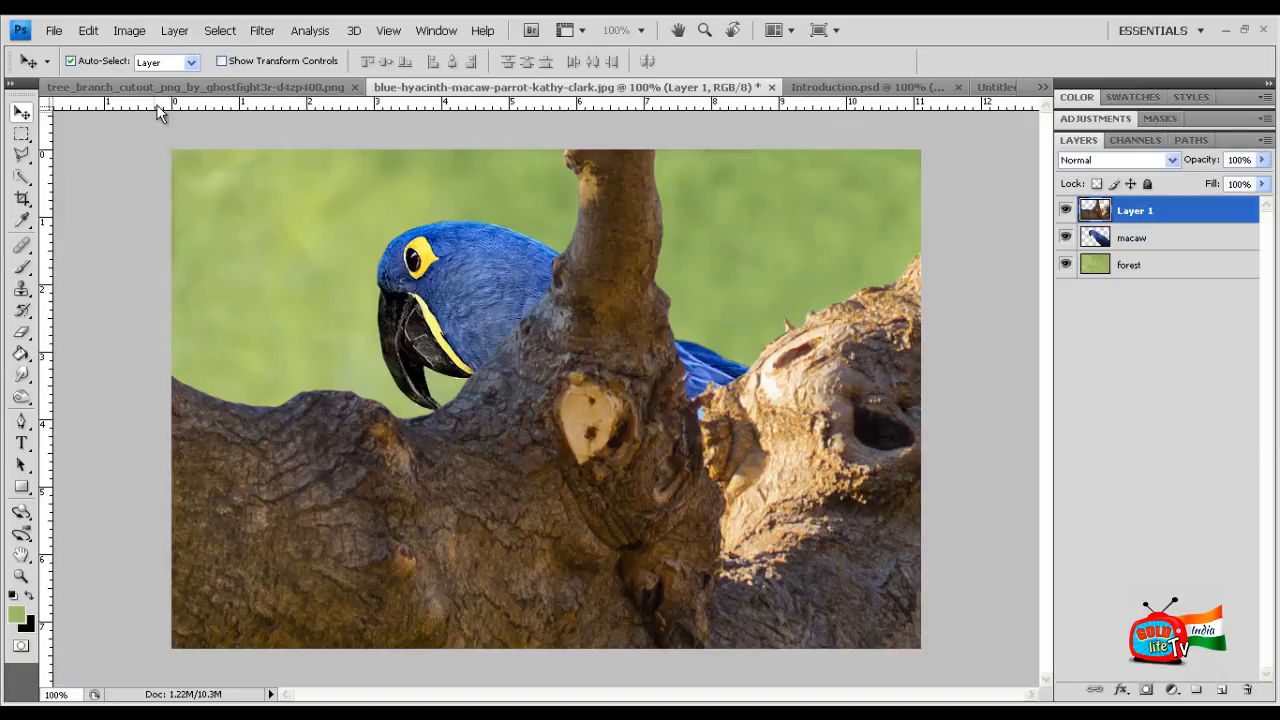
{"action": "left_click", "coordinate": [163, 87]}
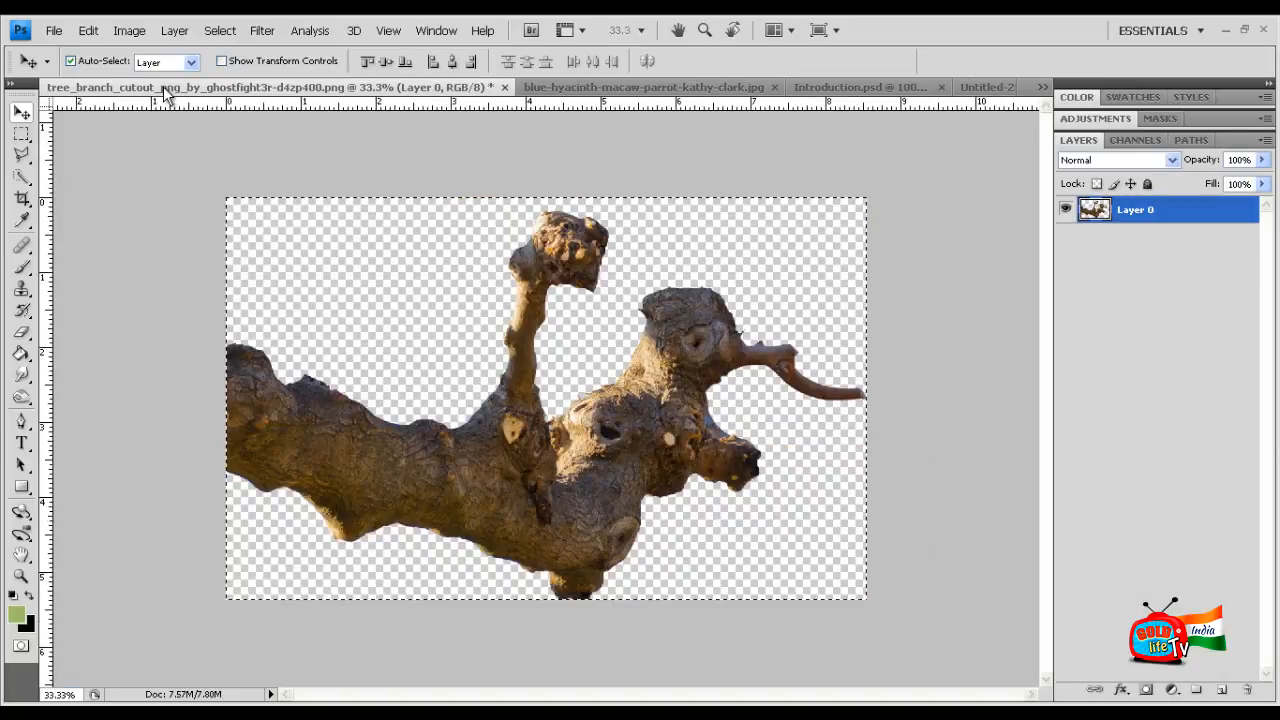
{"action": "left_click", "coordinate": [128, 30]}
{"action": "left_click", "coordinate": [158, 156]}
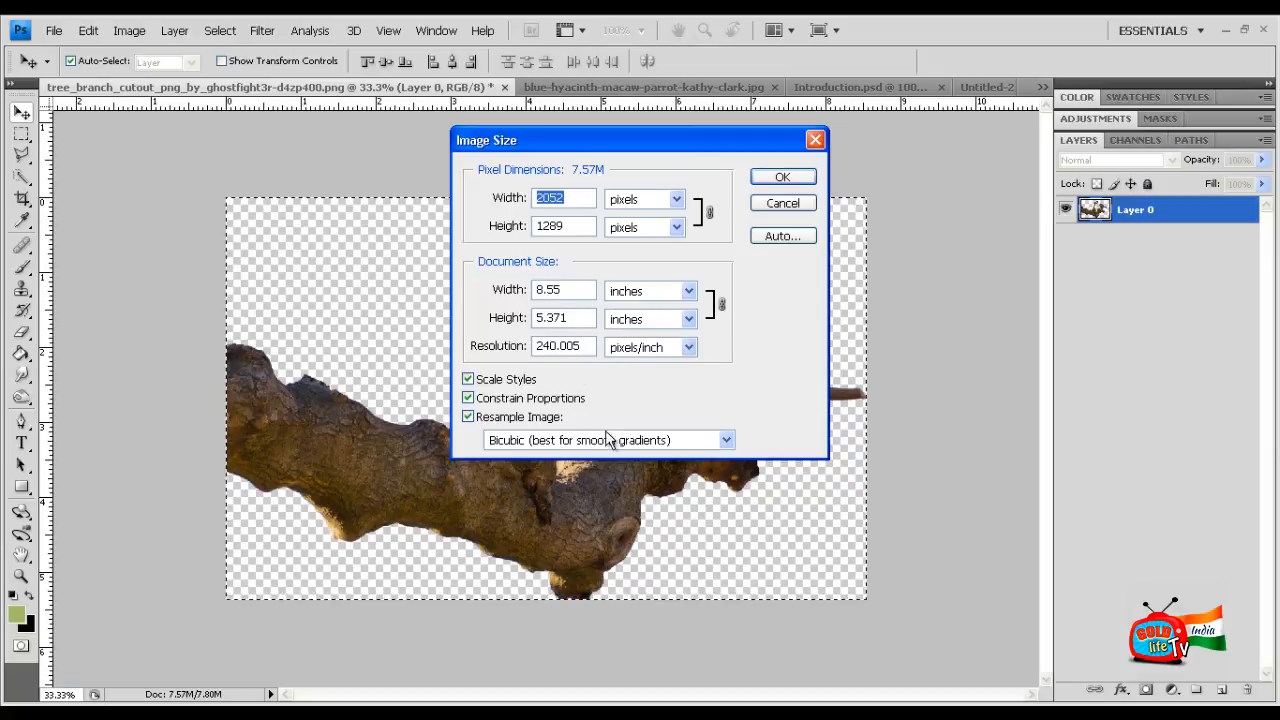
{"action": "left_click", "coordinate": [815, 140]}
Step: Delete the oversized branch layer, Layer 1, from the macaw image
{"action": "left_click", "coordinate": [580, 90]}
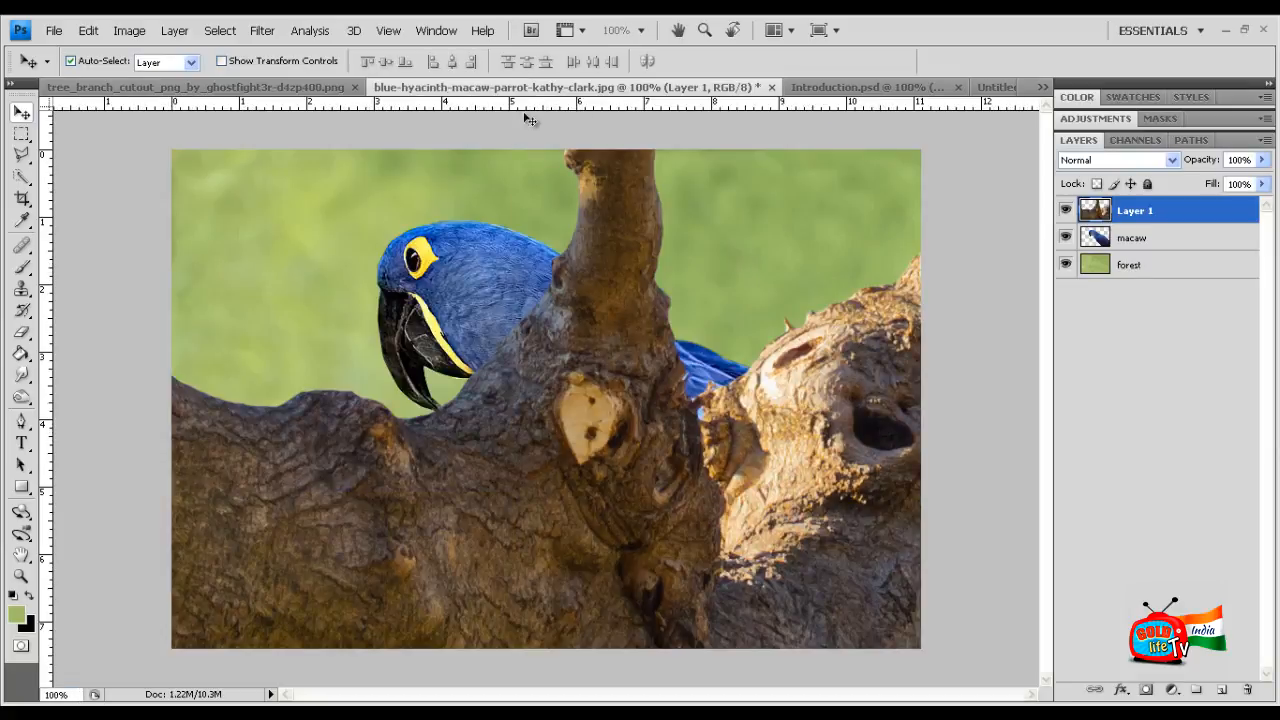
{"action": "left_click", "coordinate": [1244, 680]}
{"action": "left_click", "coordinate": [1163, 211]}
{"action": "left_click", "coordinate": [1247, 689]}
{"action": "left_click", "coordinate": [562, 294]}
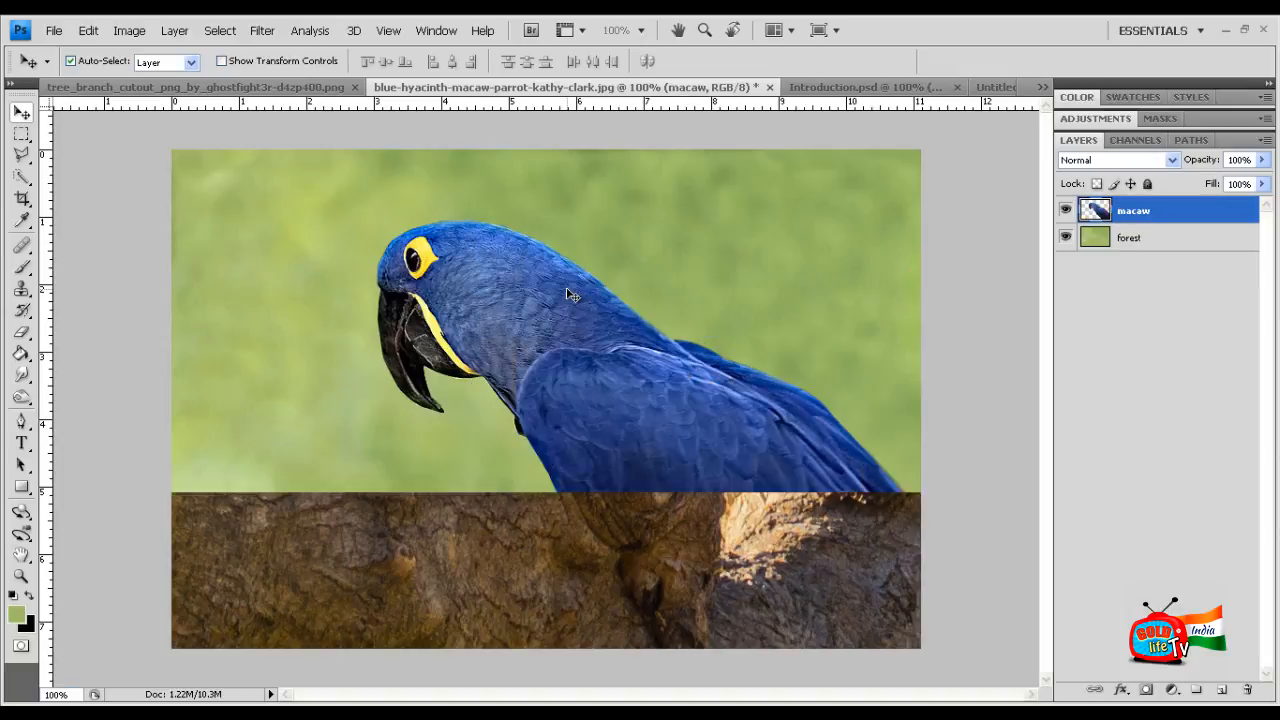
Step: Resample the tree branch image to a resolution of 72 pixels/inch, keeping its proportions constrained
{"action": "left_click", "coordinate": [205, 89]}
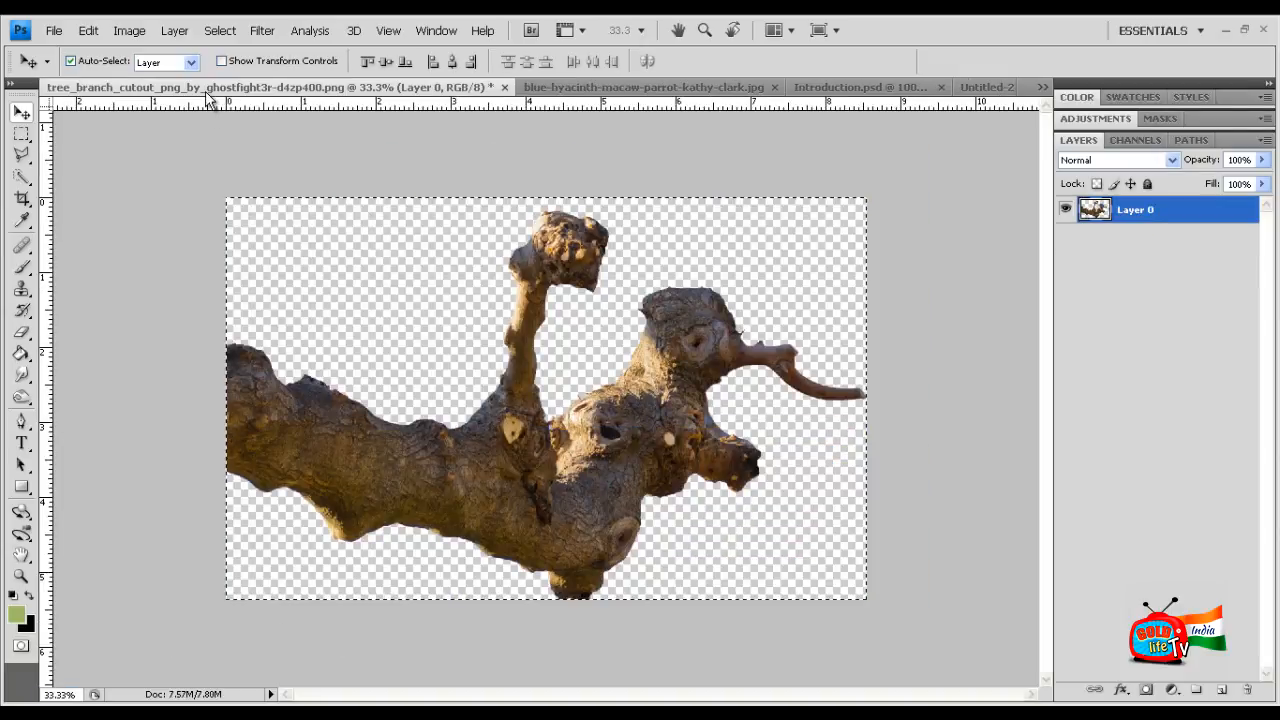
{"action": "left_click", "coordinate": [129, 30]}
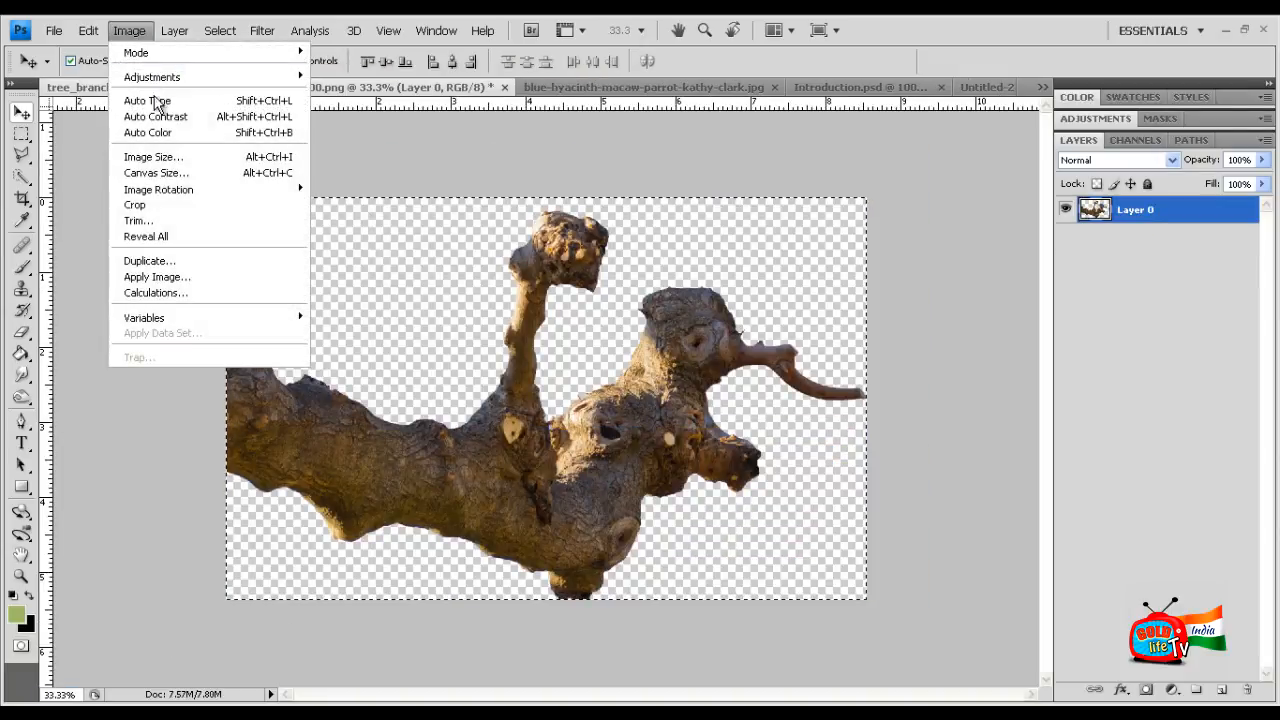
{"action": "left_click", "coordinate": [153, 157]}
{"action": "left_click_drag", "start_coordinate": [586, 346], "coordinate": [410, 322]}
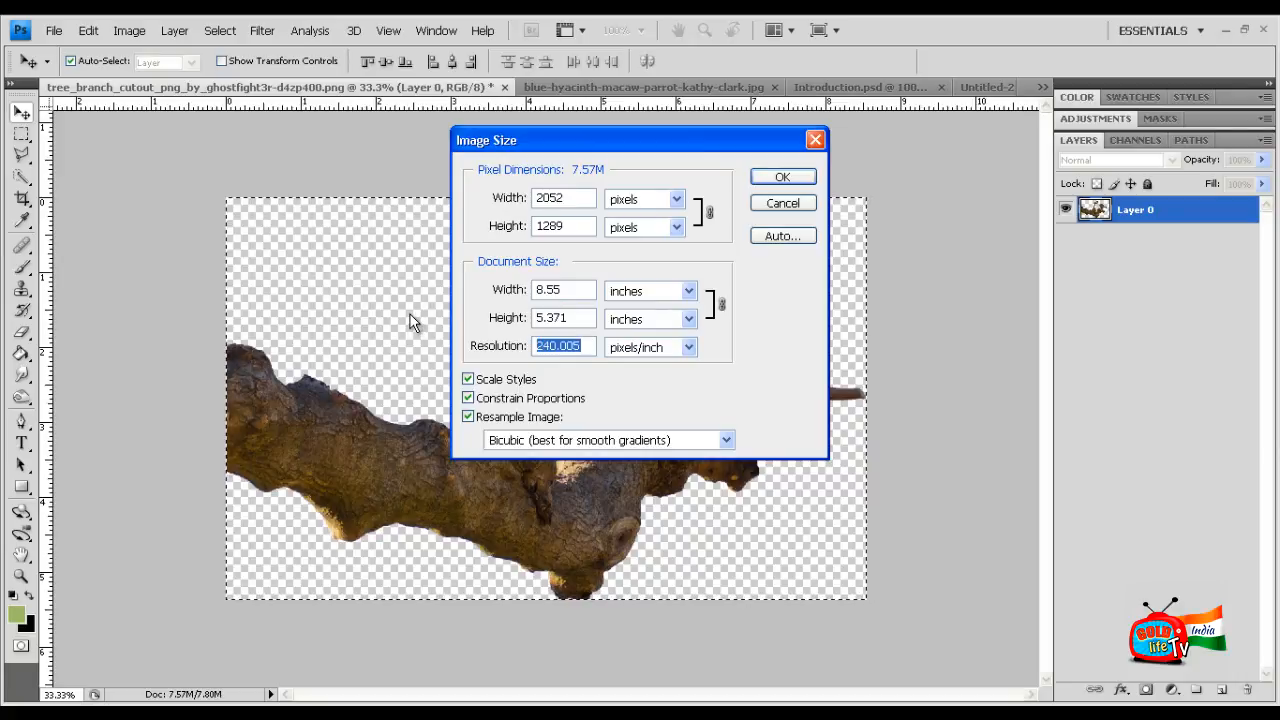
{"action": "type", "text": "72"}
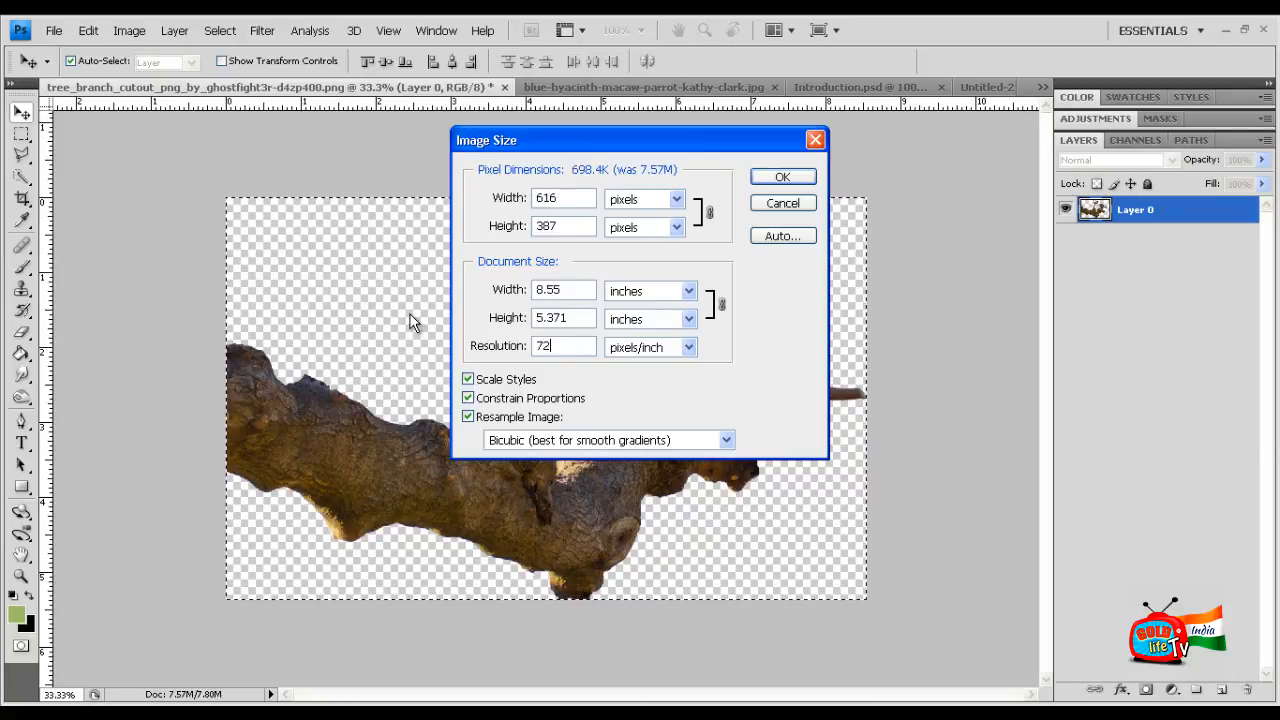
{"action": "left_click", "coordinate": [783, 177]}
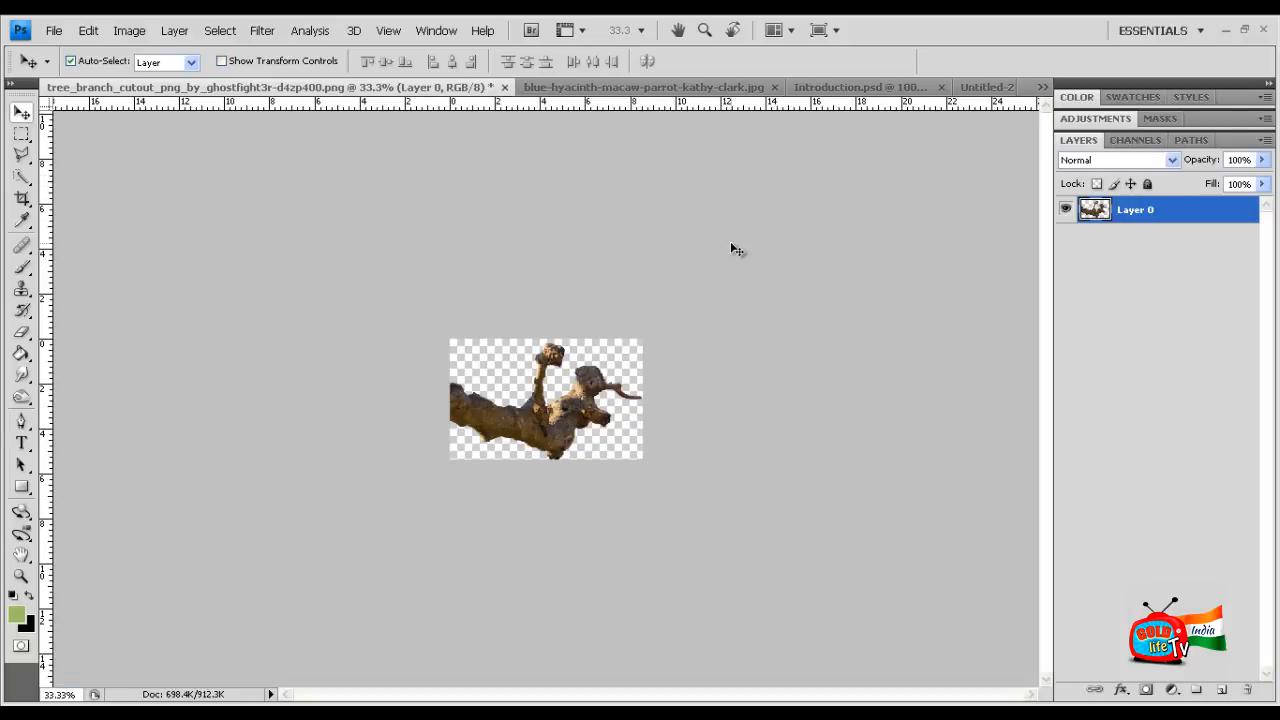
Step: Examine the resampled branch at several magnifications, finishing at 100%
{"action": "key", "text": "ctrl+1"}
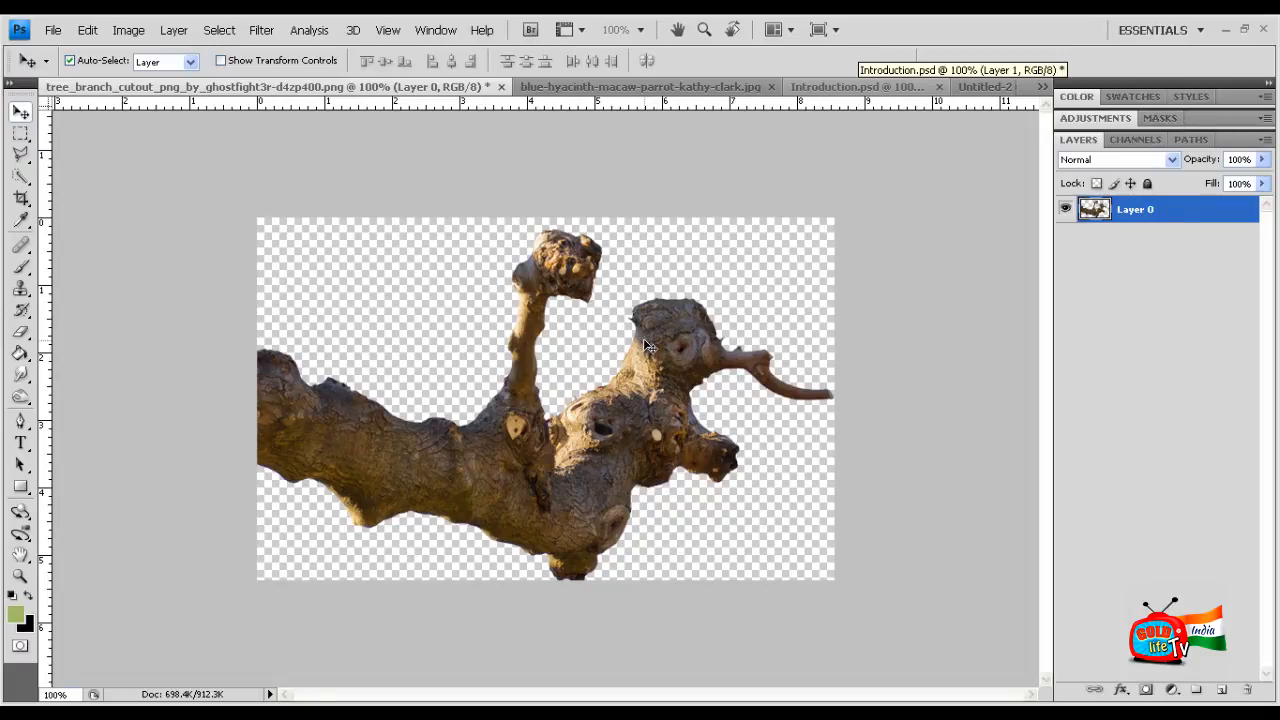
{"action": "key", "text": "ctrl+minus"}
{"action": "key", "text": "ctrl+minus"}
{"action": "key", "text": "ctrl+minus"}
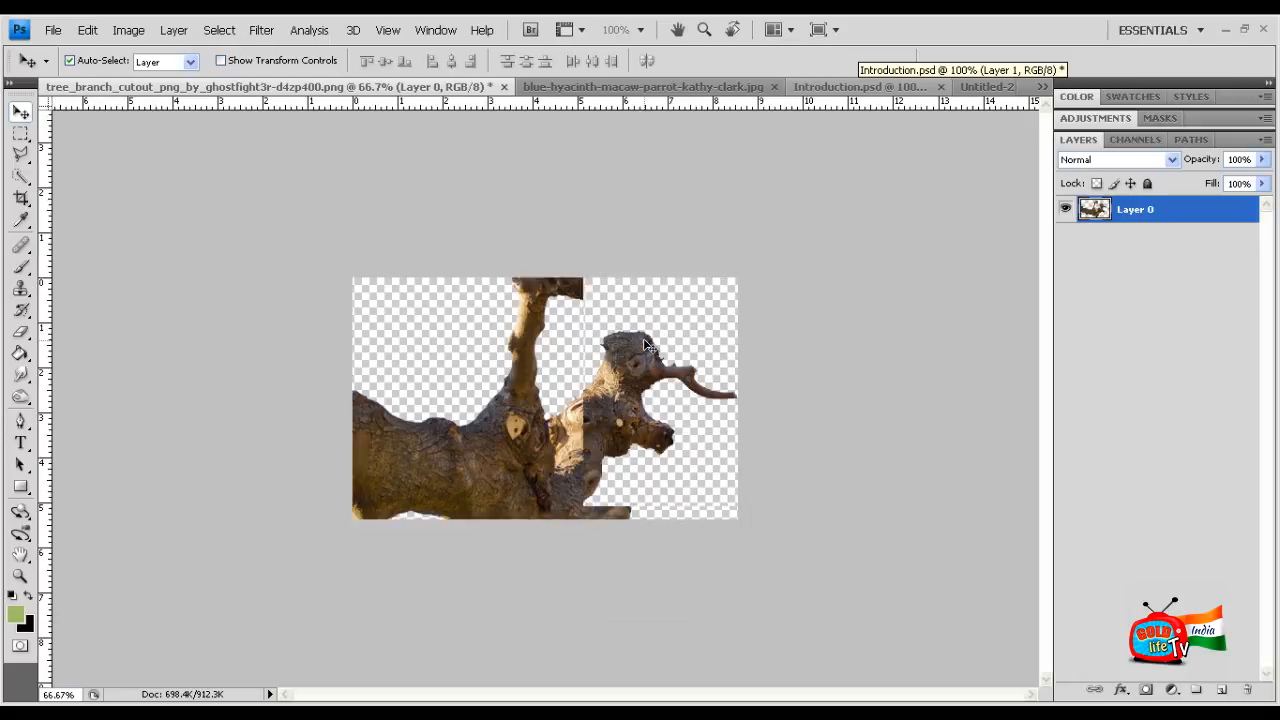
{"action": "key", "text": "ctrl+plus"}
{"action": "key", "text": "ctrl+plus"}
{"action": "key", "text": "ctrl+plus"}
{"action": "key", "text": "ctrl+plus"}
{"action": "key", "text": "ctrl+plus"}
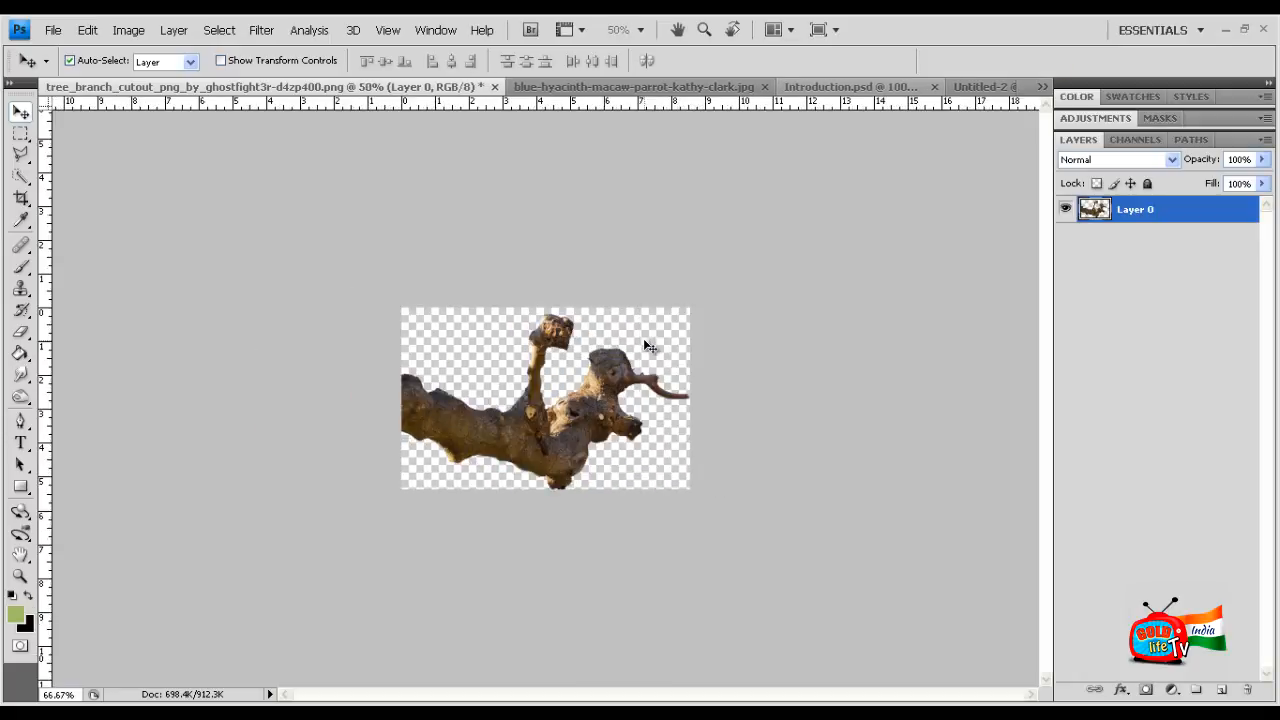
{"action": "key", "text": "ctrl+minus"}
{"action": "key", "text": "ctrl+minus"}
{"action": "key", "text": "ctrl+minus"}
{"action": "key", "text": "ctrl+plus"}
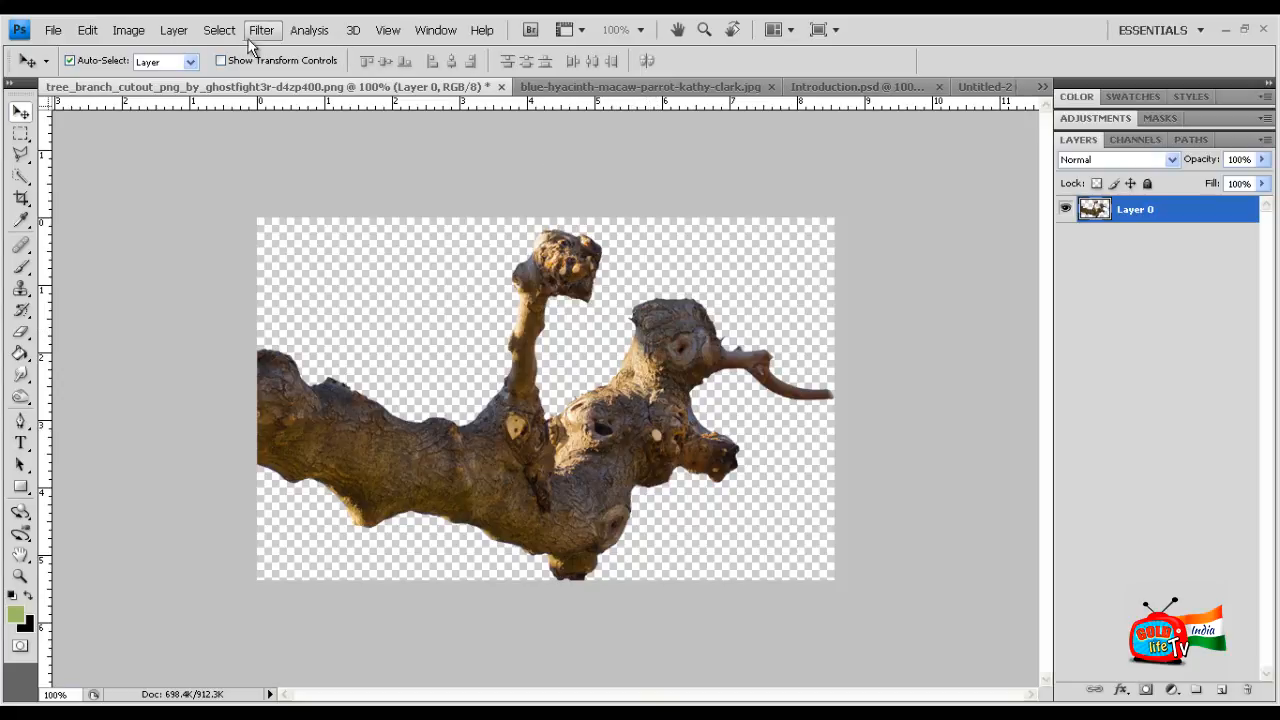
Step: Copy the whole resampled branch image into the macaw image above the macaw layer and place it against the canvas's left edge, overlapping the parrot
{"action": "left_click", "coordinate": [219, 30]}
{"action": "left_click", "coordinate": [706, 328]}
{"action": "key", "text": "ctrl+a"}
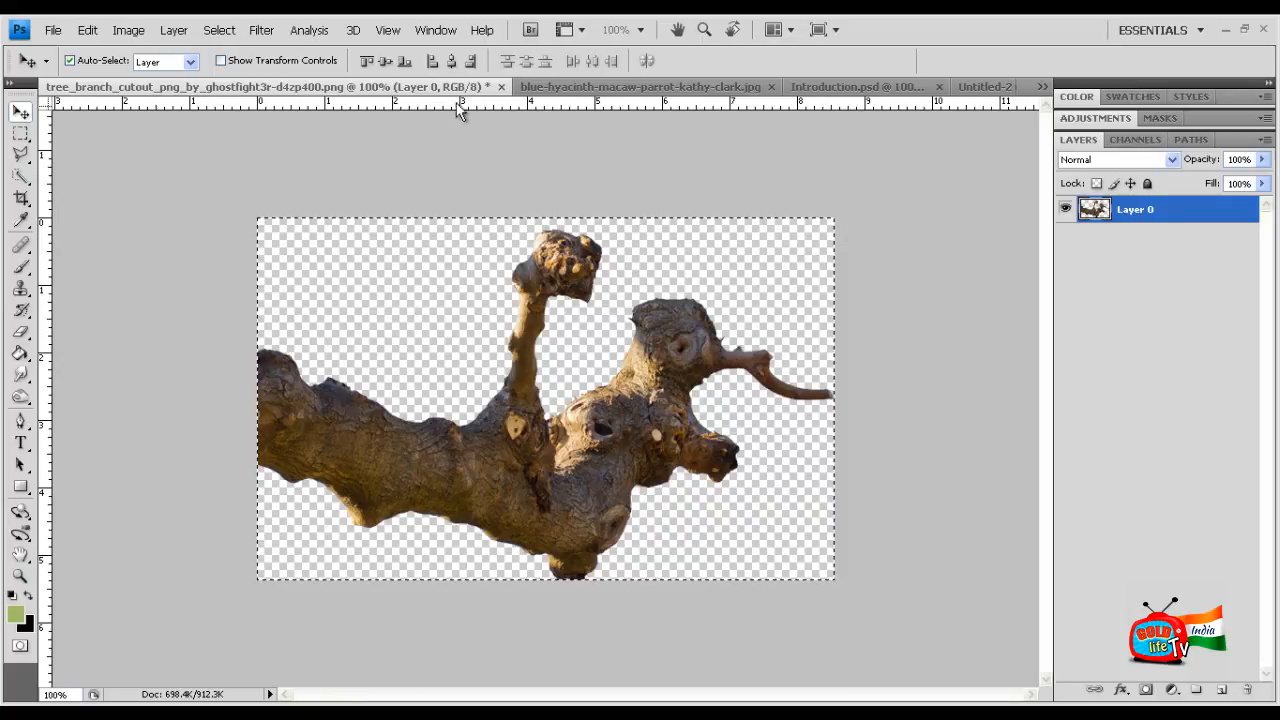
{"action": "left_click", "coordinate": [585, 90]}
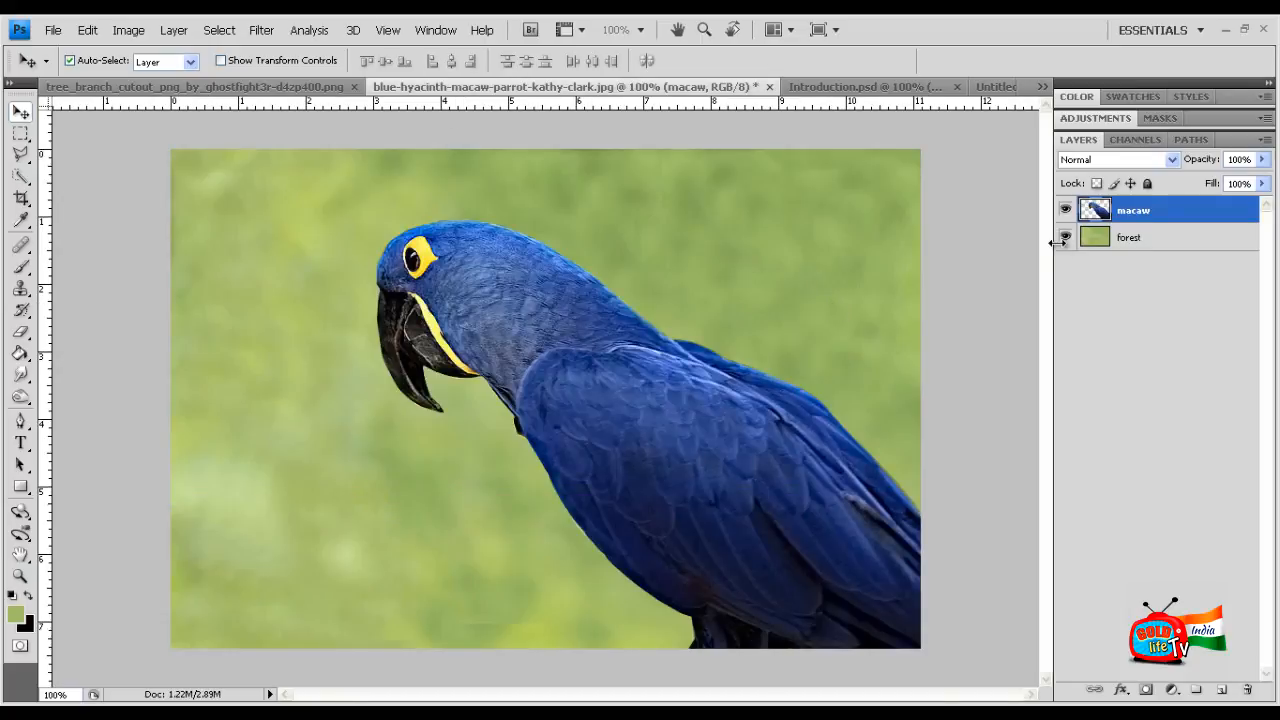
{"action": "key", "text": "ctrl+v"}
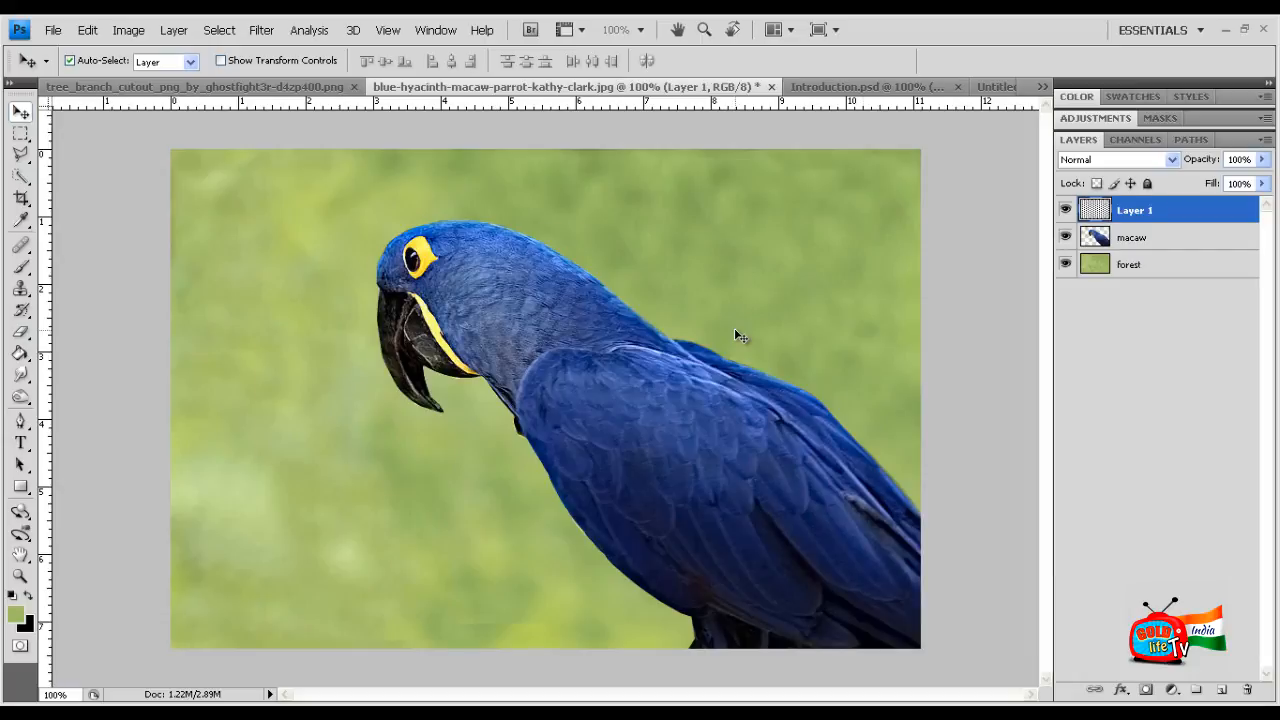
{"action": "left_click_drag", "start_coordinate": [565, 430], "coordinate": [464, 490]}
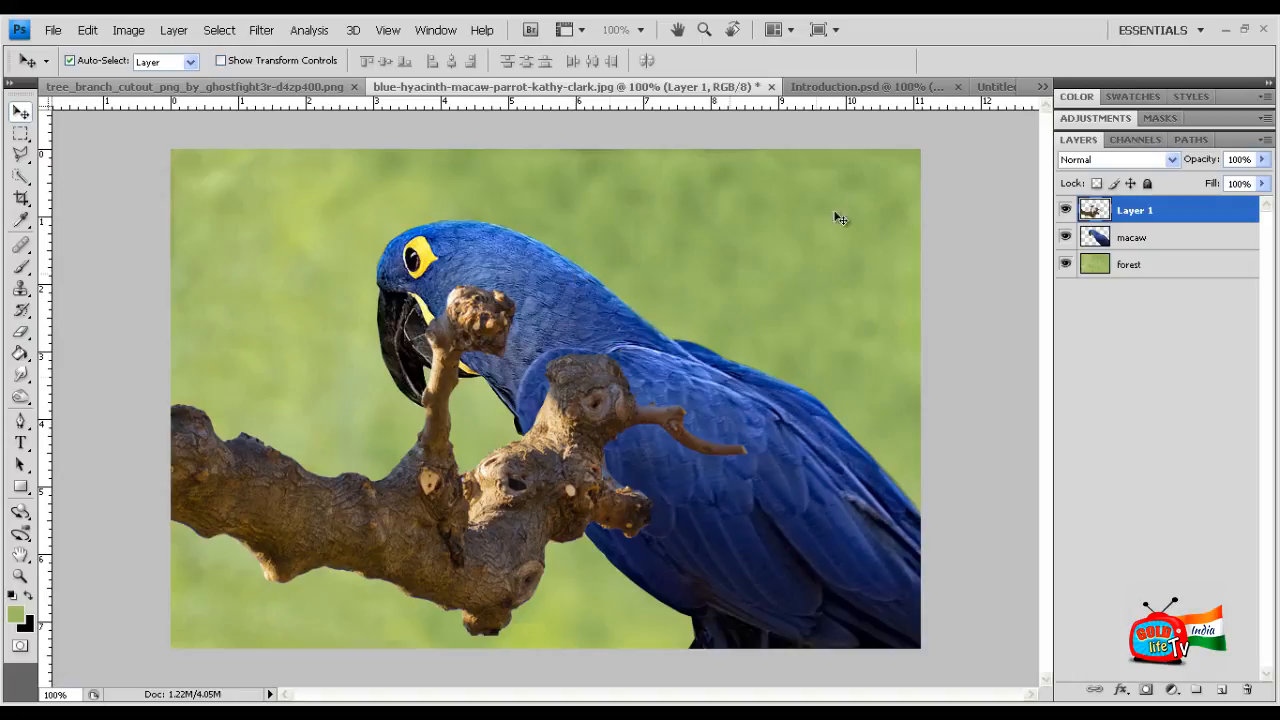
Step: Close the tree branch image and the Untitled-2 document without saving changes
{"action": "left_click", "coordinate": [313, 87]}
{"action": "left_click", "coordinate": [501, 86]}
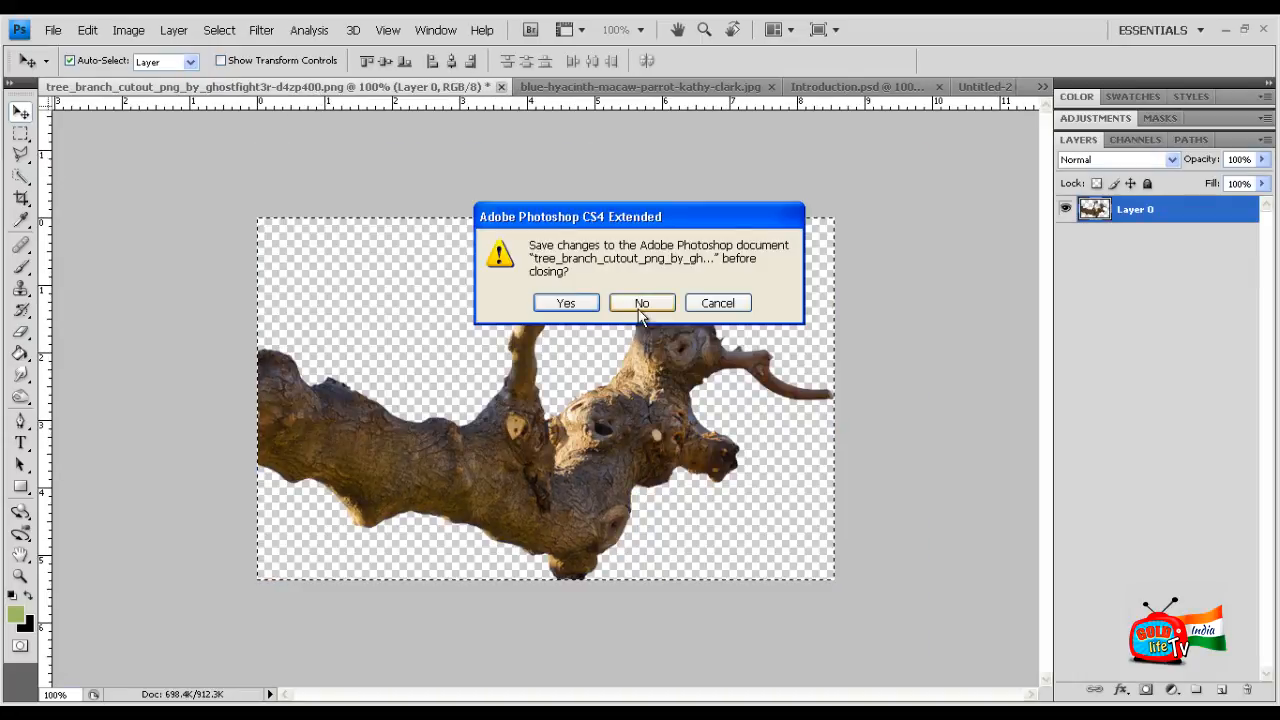
{"action": "left_click", "coordinate": [640, 312]}
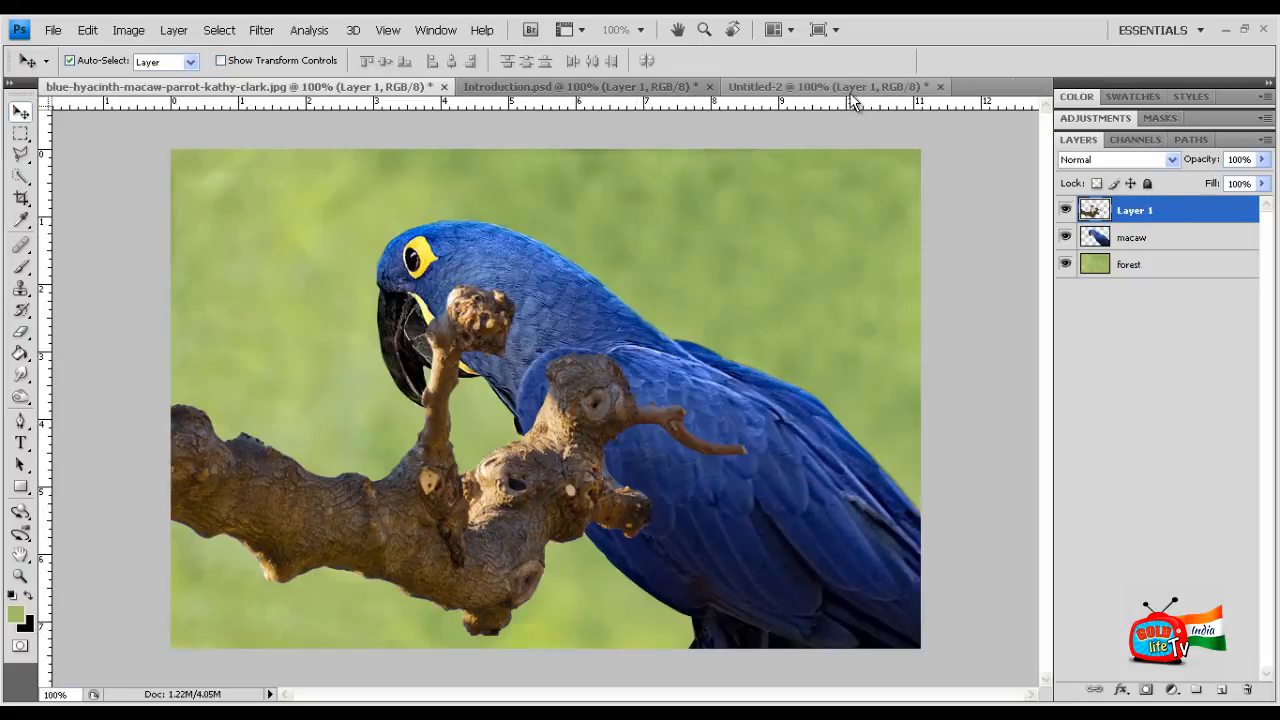
{"action": "left_click", "coordinate": [830, 87]}
{"action": "left_click", "coordinate": [940, 87]}
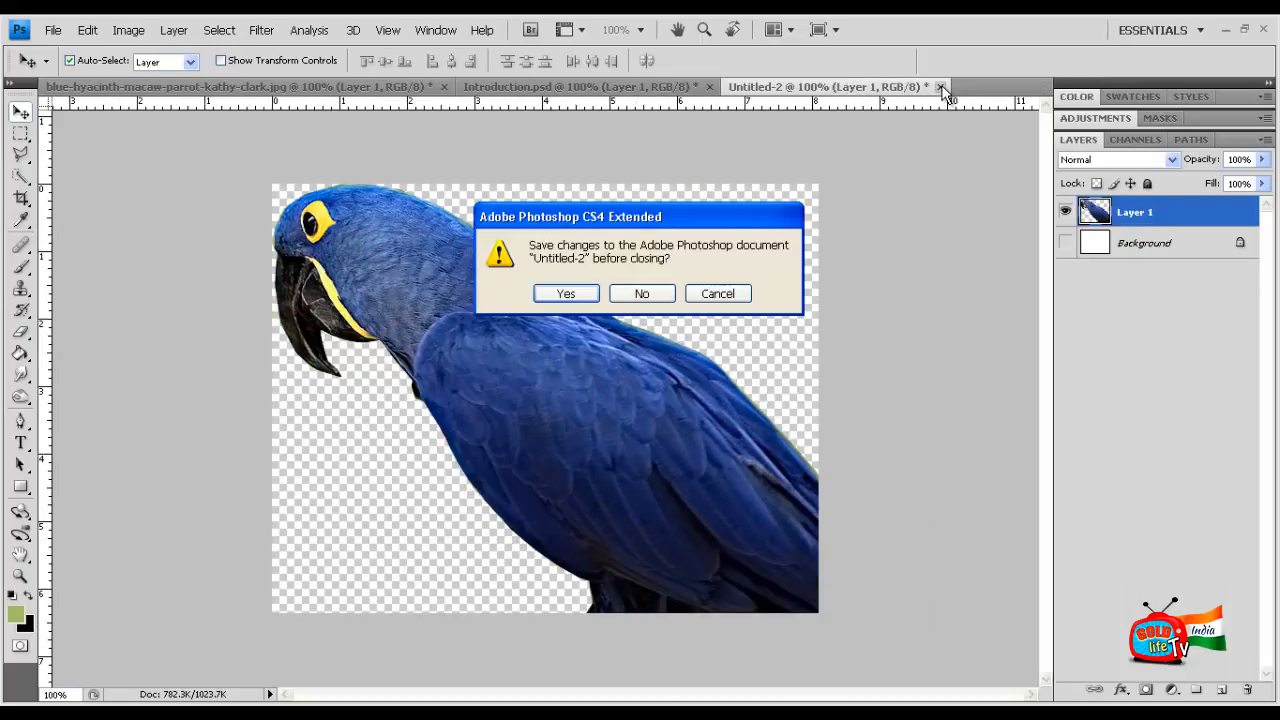
{"action": "left_click", "coordinate": [645, 293]}
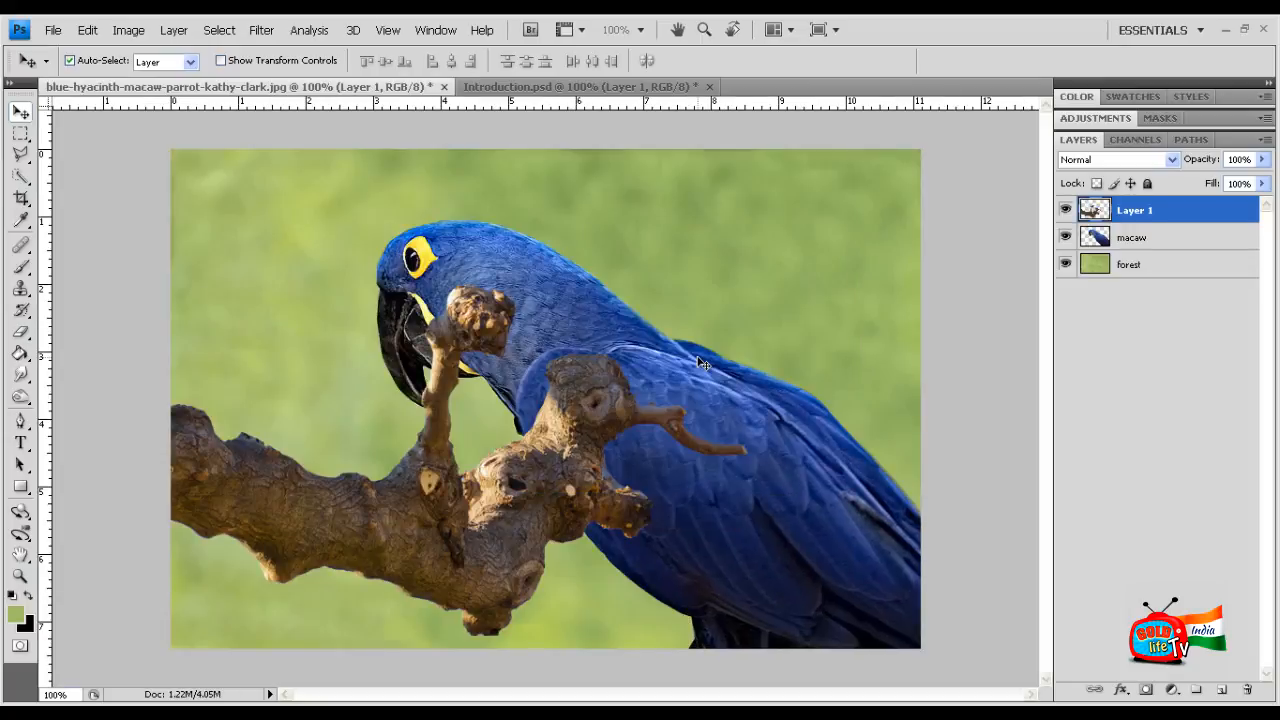
Step: Shift the macaw in Introduction.psd left and slightly down, and compare that composition with the working macaw image
{"action": "left_click", "coordinate": [596, 86]}
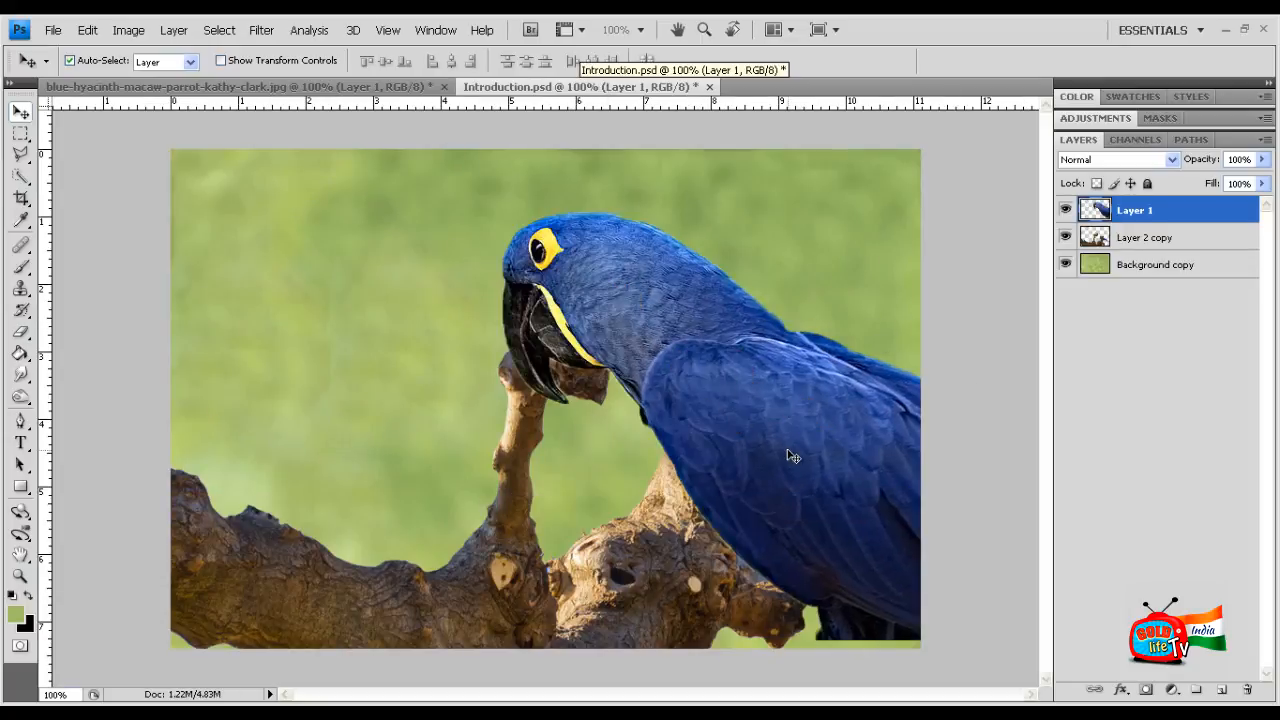
{"action": "left_click_drag", "start_coordinate": [789, 451], "coordinate": [714, 461]}
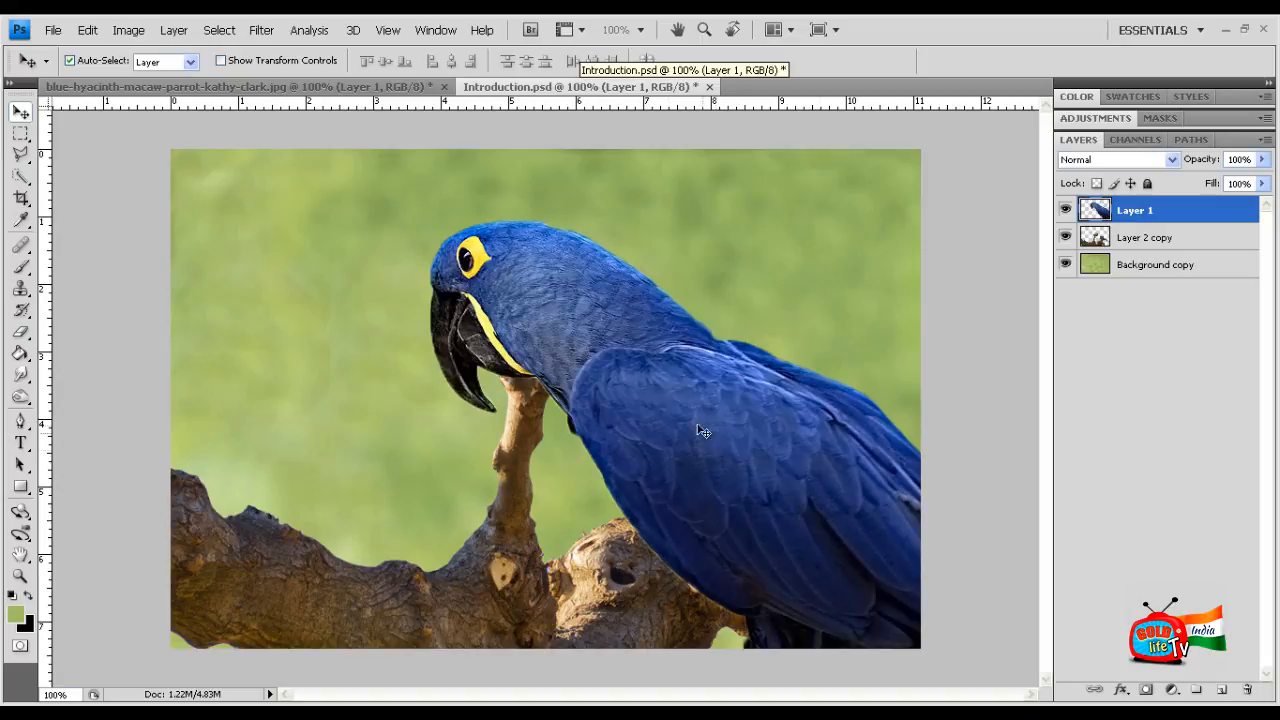
{"action": "left_click", "coordinate": [302, 85]}
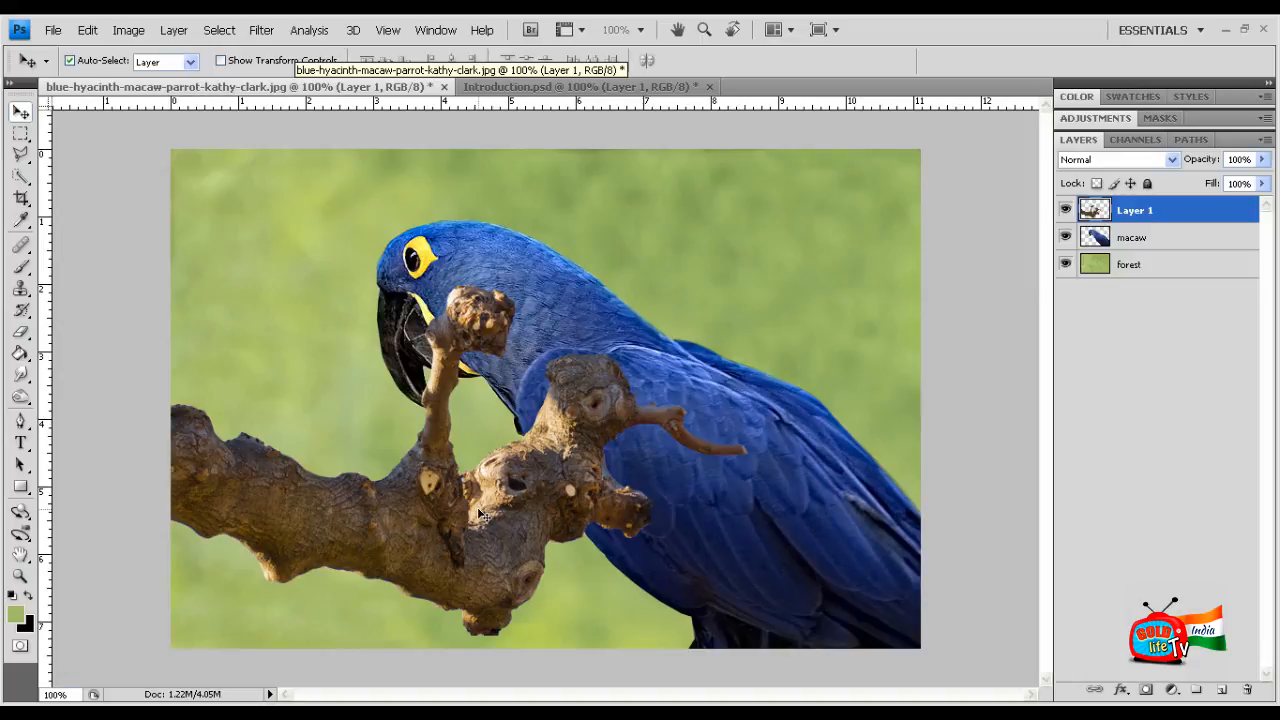
{"action": "left_click", "coordinate": [568, 88]}
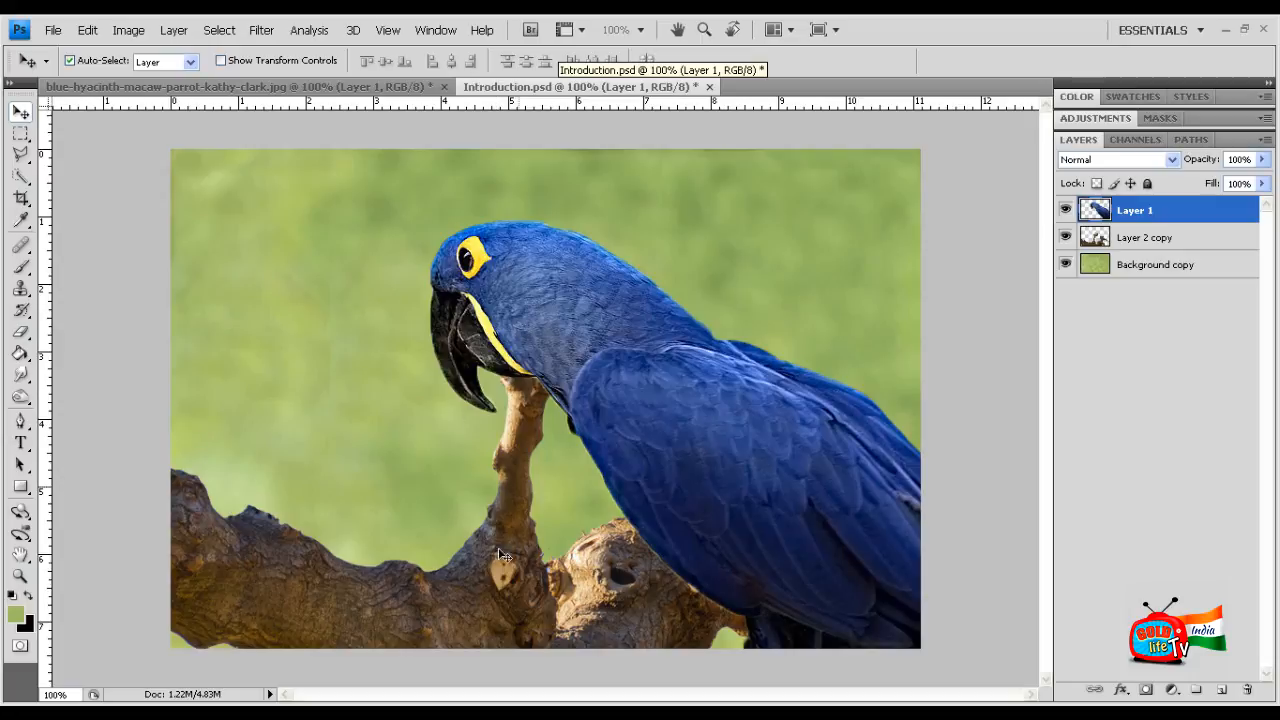
{"action": "left_click", "coordinate": [320, 90]}
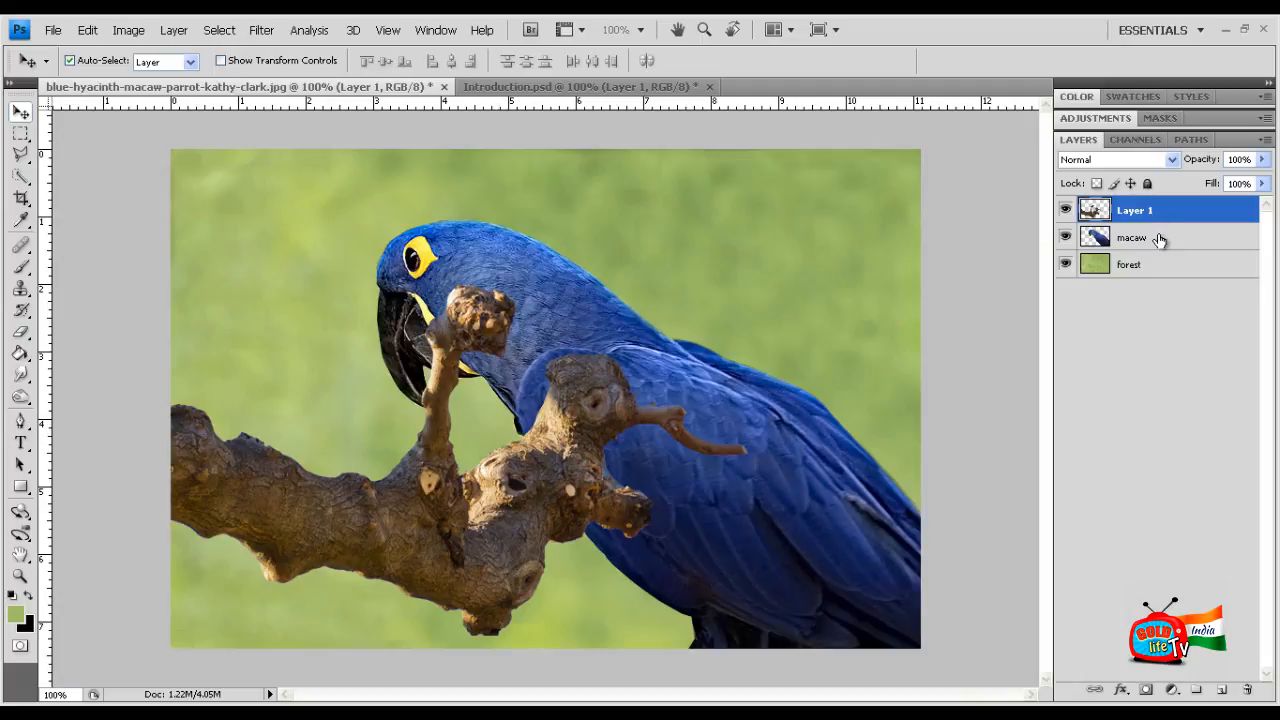
Step: Try moving the macaw layer above Layer 1, undo the reorder, and select the macaw layer
{"action": "mouse_move", "coordinate": [1188, 211]}
{"action": "left_mouse_down"}
{"action": "mouse_move", "coordinate": [1192, 249]}
{"action": "mouse_move", "coordinate": [1178, 205]}
{"action": "left_mouse_up"}
{"action": "key", "text": "ctrl+z"}
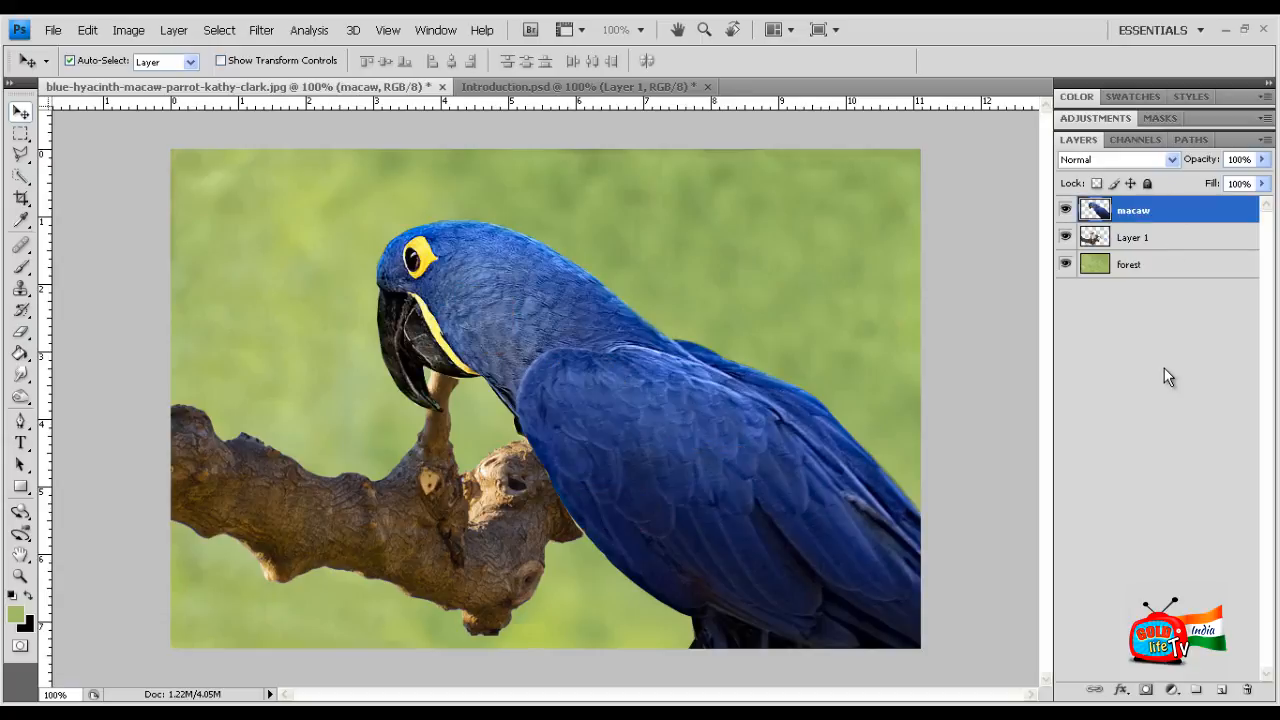
{"action": "left_click", "coordinate": [1160, 244]}
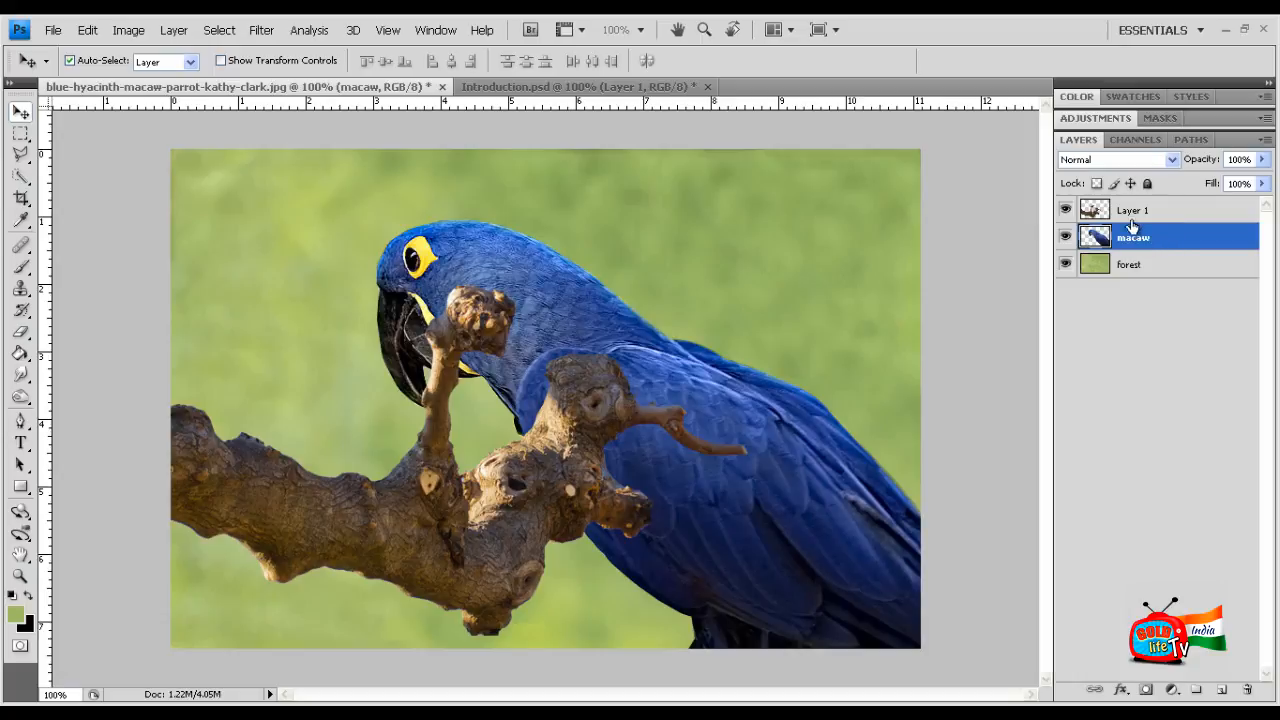
Step: Rename Layer 1 as branch and place it between the macaw and forest layers
{"action": "left_click", "coordinate": [1133, 215]}
{"action": "double_click", "coordinate": [1136, 211]}
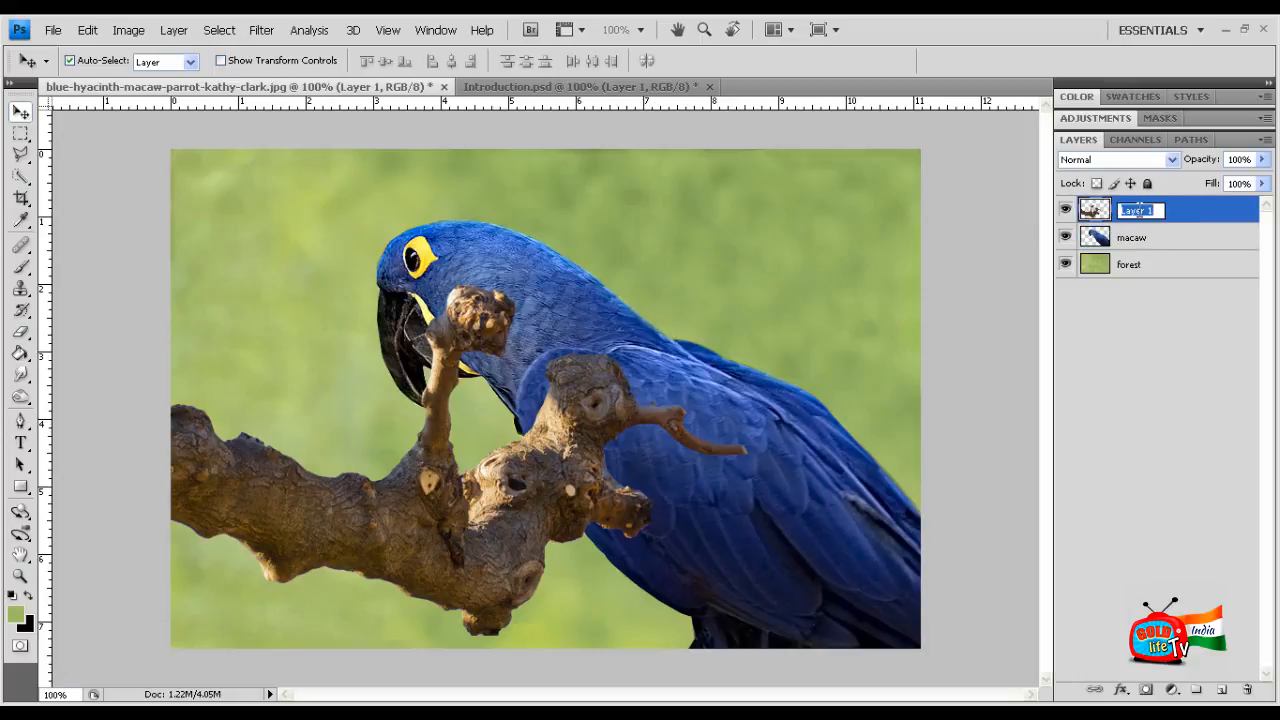
{"action": "type", "text": "branch"}
{"action": "left_click", "coordinate": [1137, 323]}
{"action": "mouse_move", "coordinate": [1137, 237]}
{"action": "left_mouse_down"}
{"action": "mouse_move", "coordinate": [1143, 195]}
{"action": "mouse_move", "coordinate": [1142, 248]}
{"action": "left_mouse_up"}
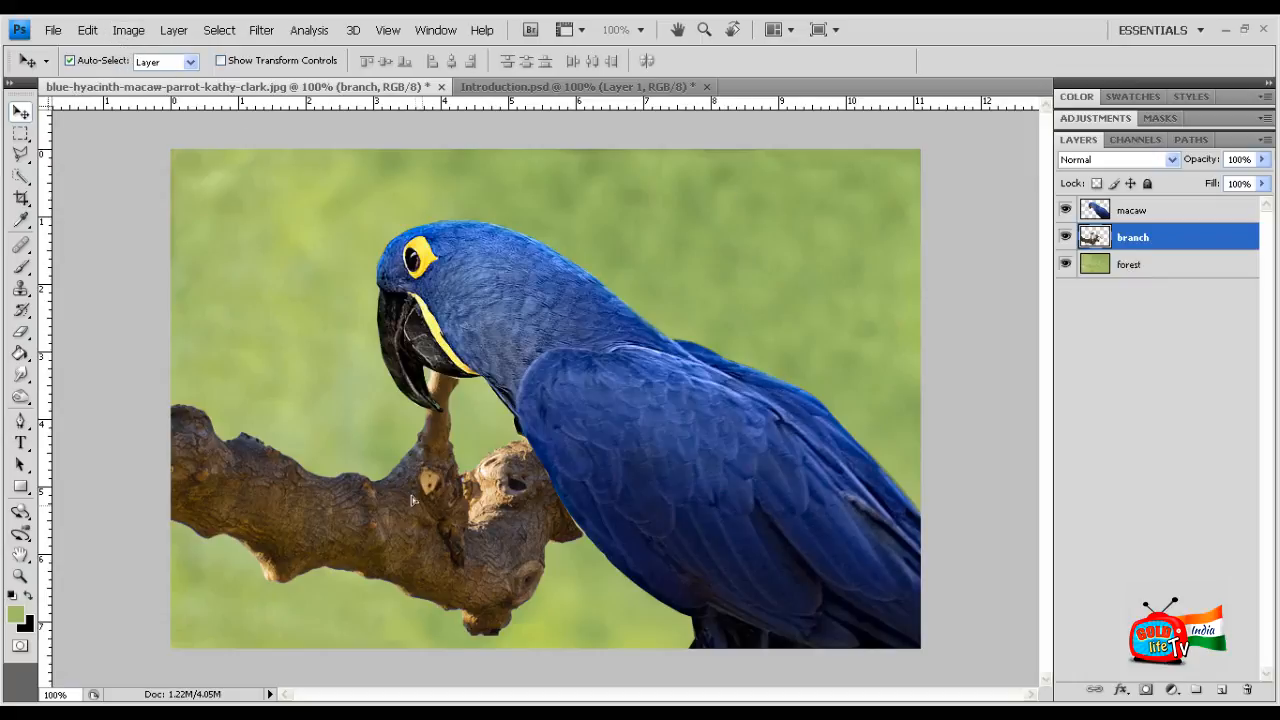
Step: Try moving the branch up and the macaw to the right and slightly up, and undo both moves
{"action": "left_click_drag", "start_coordinate": [412, 500], "coordinate": [412, 362]}
{"action": "left_click_drag", "start_coordinate": [657, 436], "coordinate": [732, 406]}
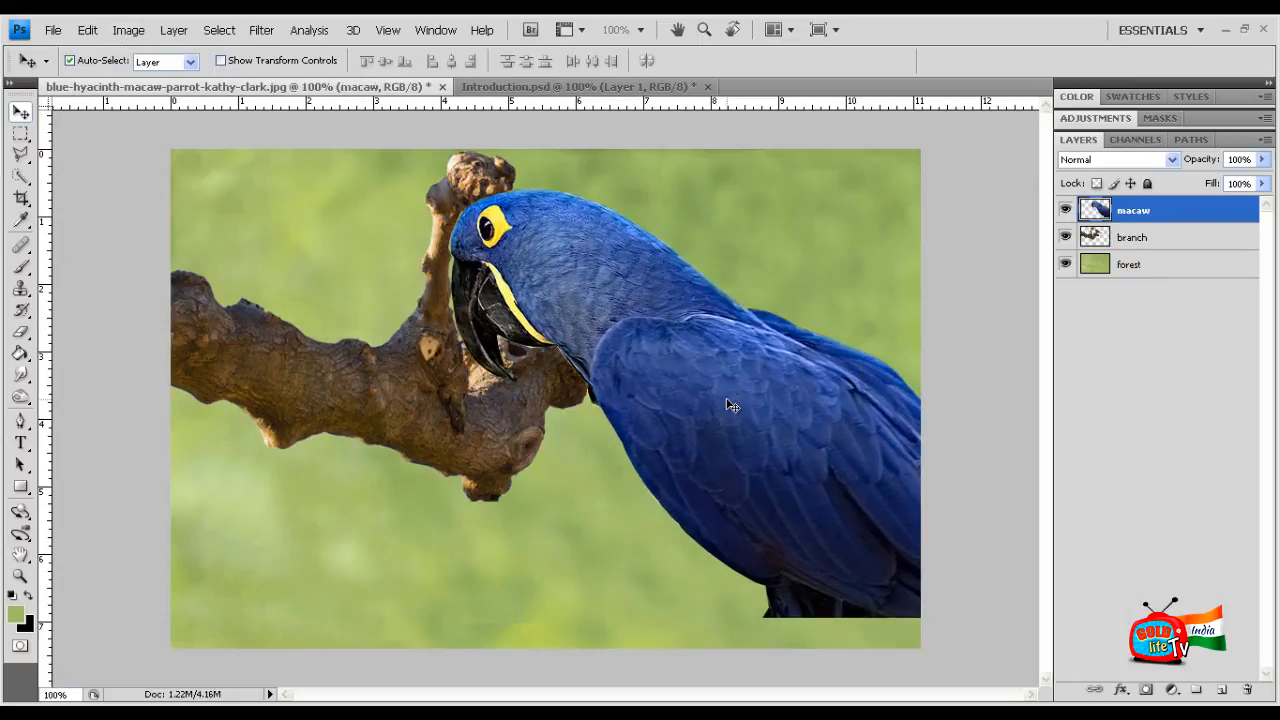
{"action": "key", "text": "ctrl+alt+z"}
{"action": "key", "text": "ctrl+alt+z"}
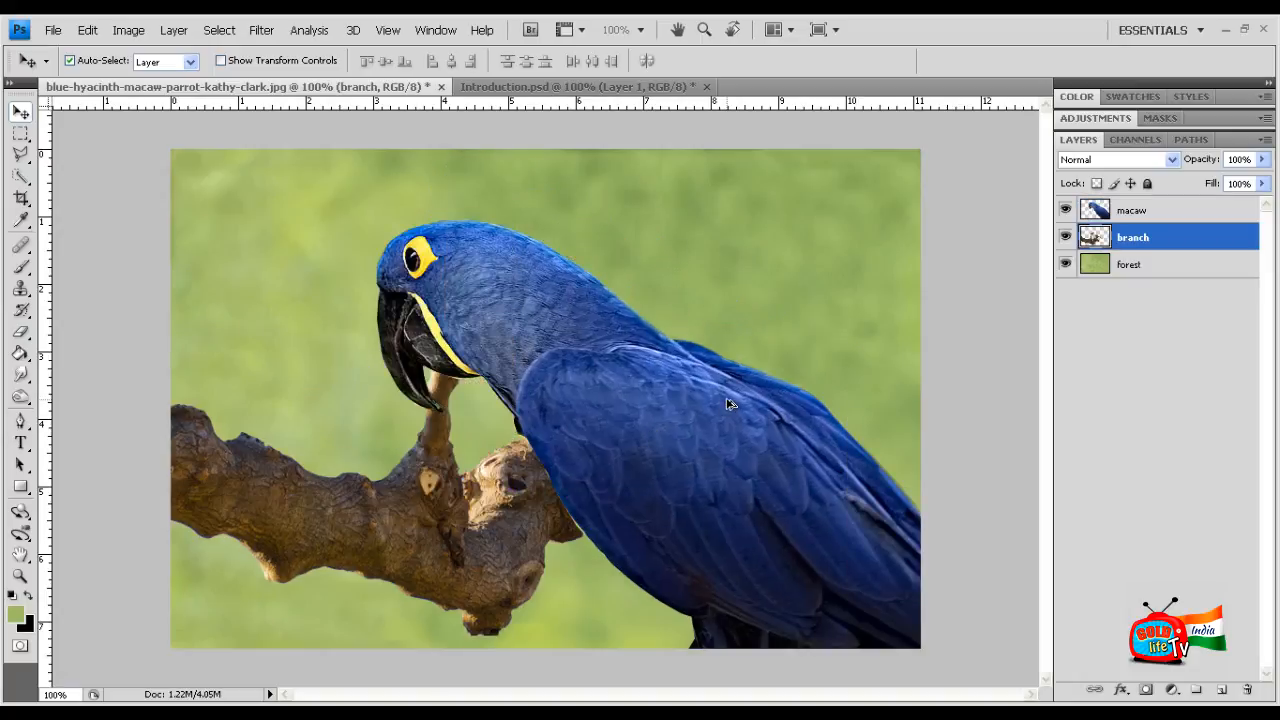
Step: Turn off automatic layer selection for the Move tool and compare the branch's size and position with Introduction.psd
{"action": "left_click", "coordinate": [70, 61]}
{"action": "left_click", "coordinate": [590, 87]}
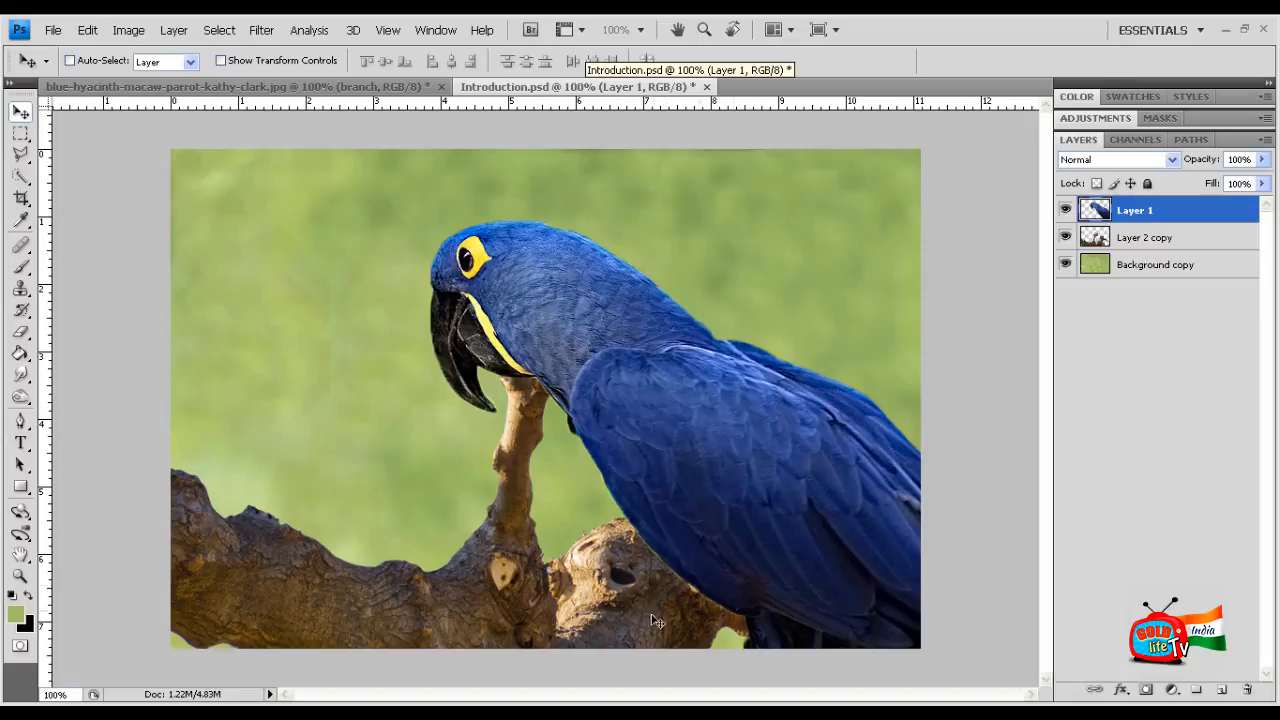
{"action": "left_click", "coordinate": [265, 92]}
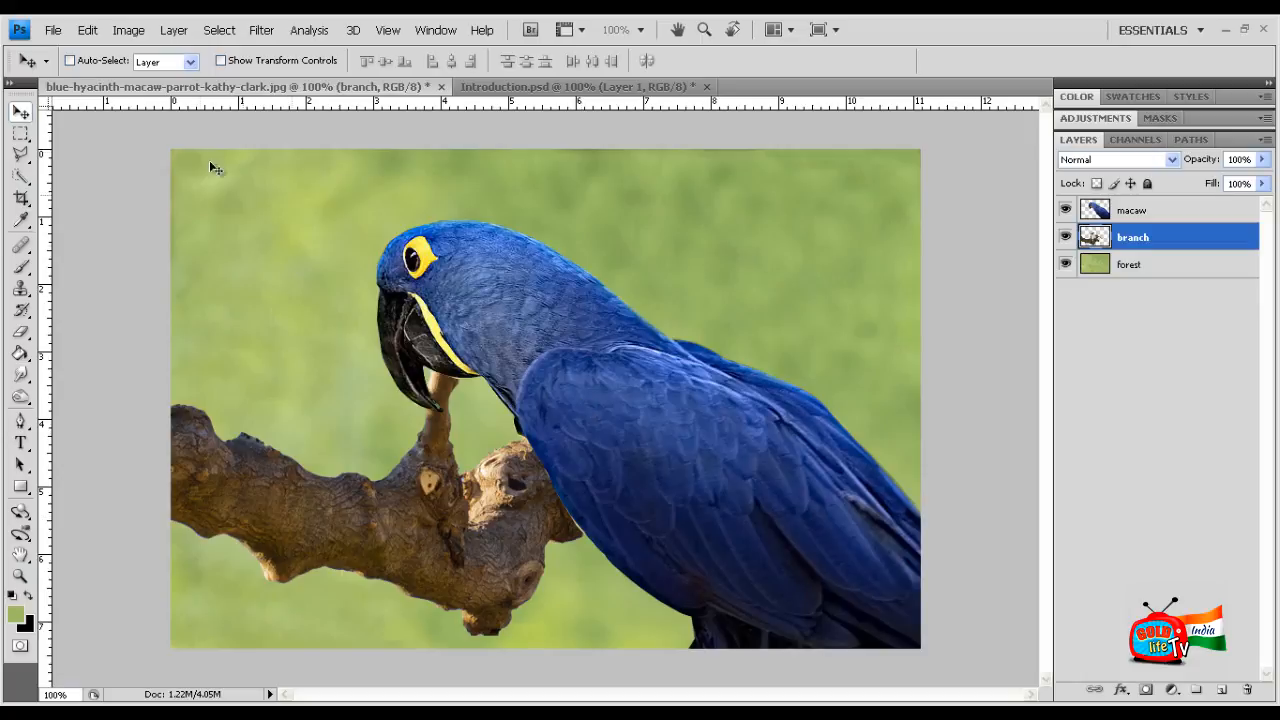
Step: Try skewing the branch layer vertically by about -13.5° and cancel the transformation
{"action": "left_click", "coordinate": [89, 31]}
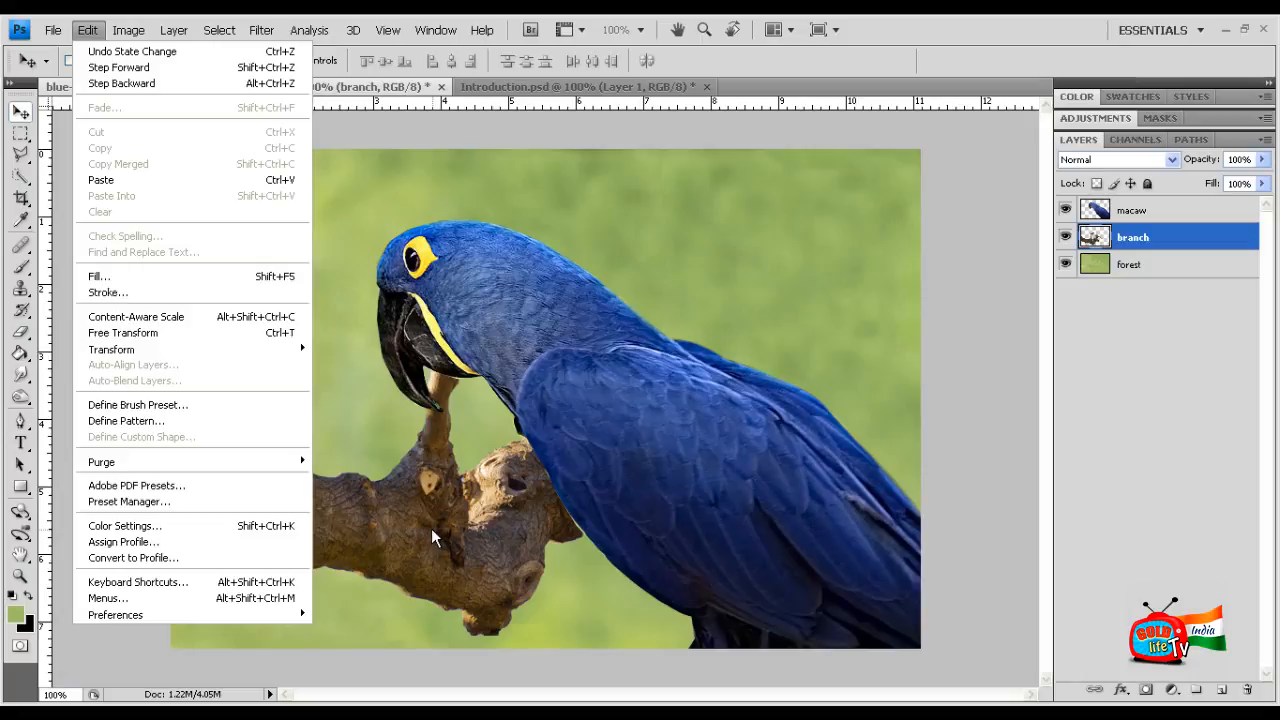
{"action": "mouse_move", "coordinate": [228, 351]}
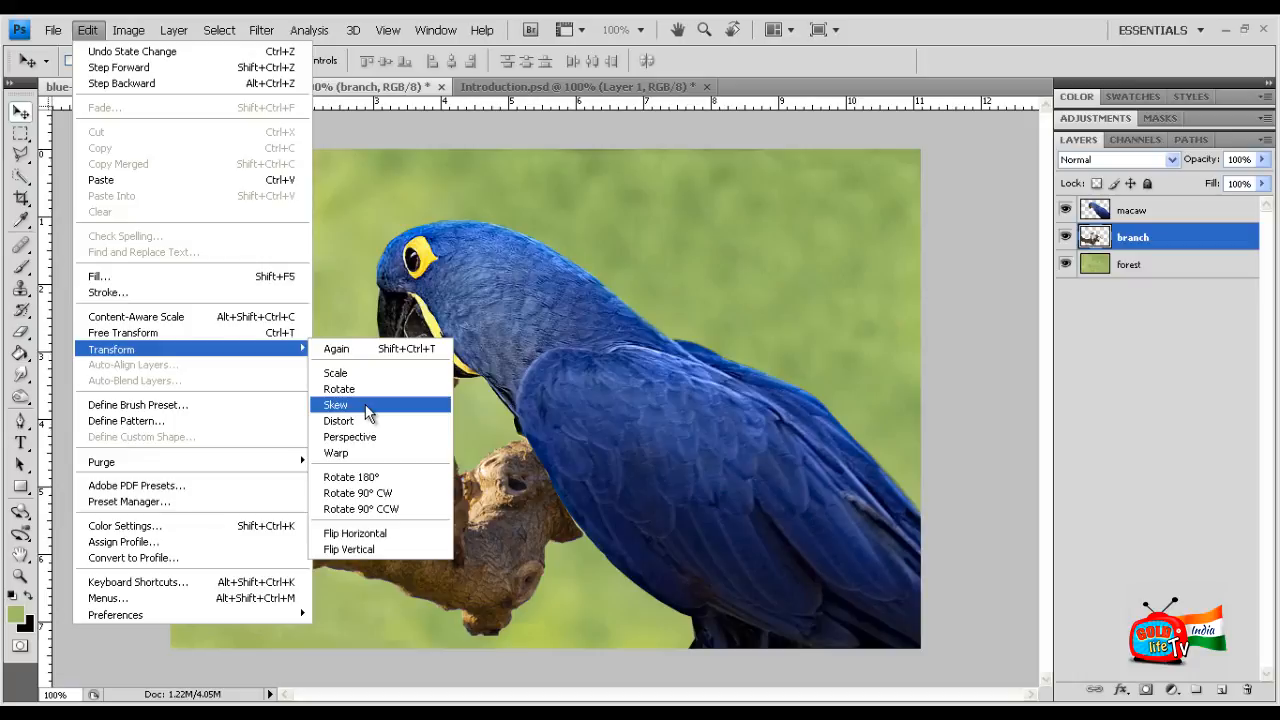
{"action": "left_click", "coordinate": [365, 405]}
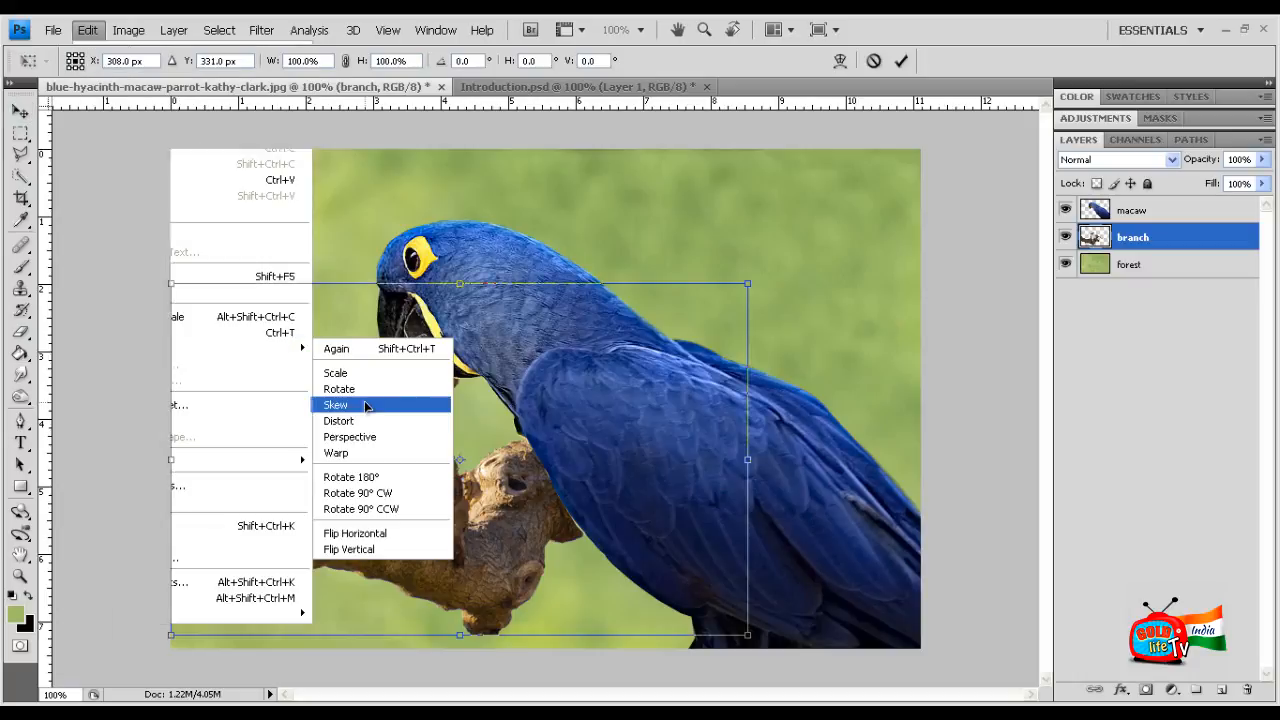
{"action": "left_click_drag", "start_coordinate": [748, 468], "coordinate": [750, 320]}
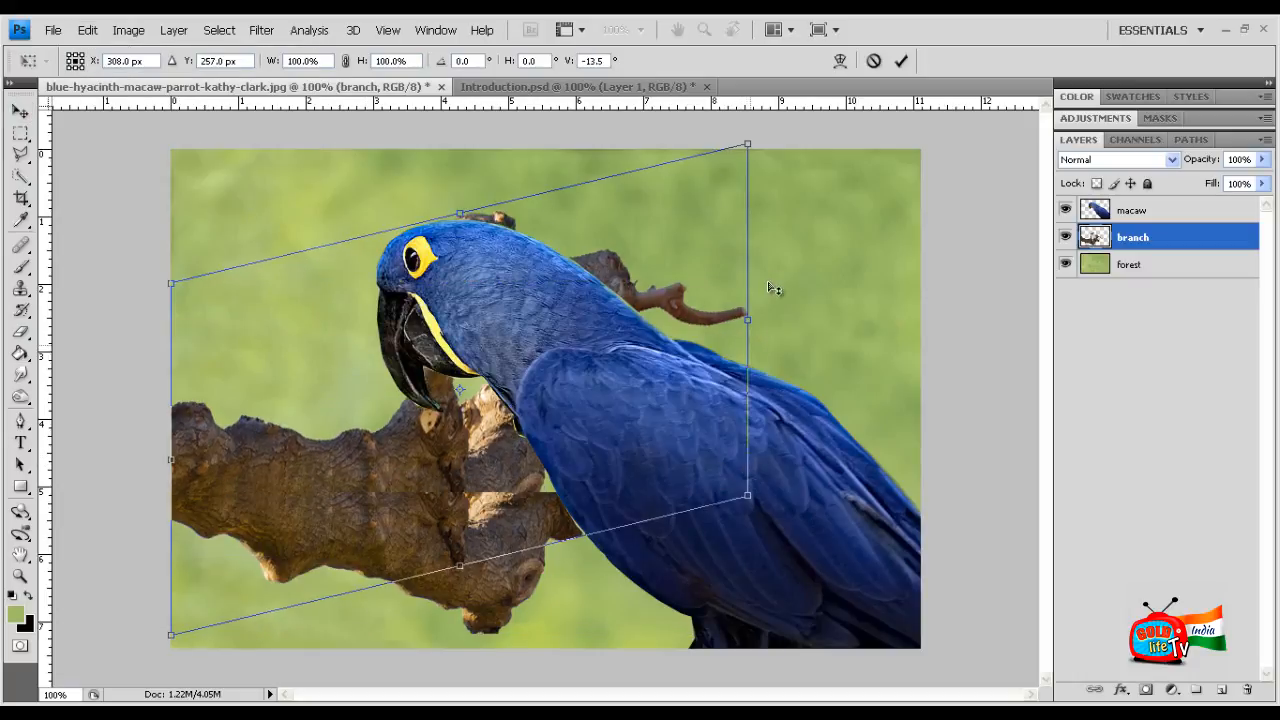
{"action": "left_click", "coordinate": [872, 61]}
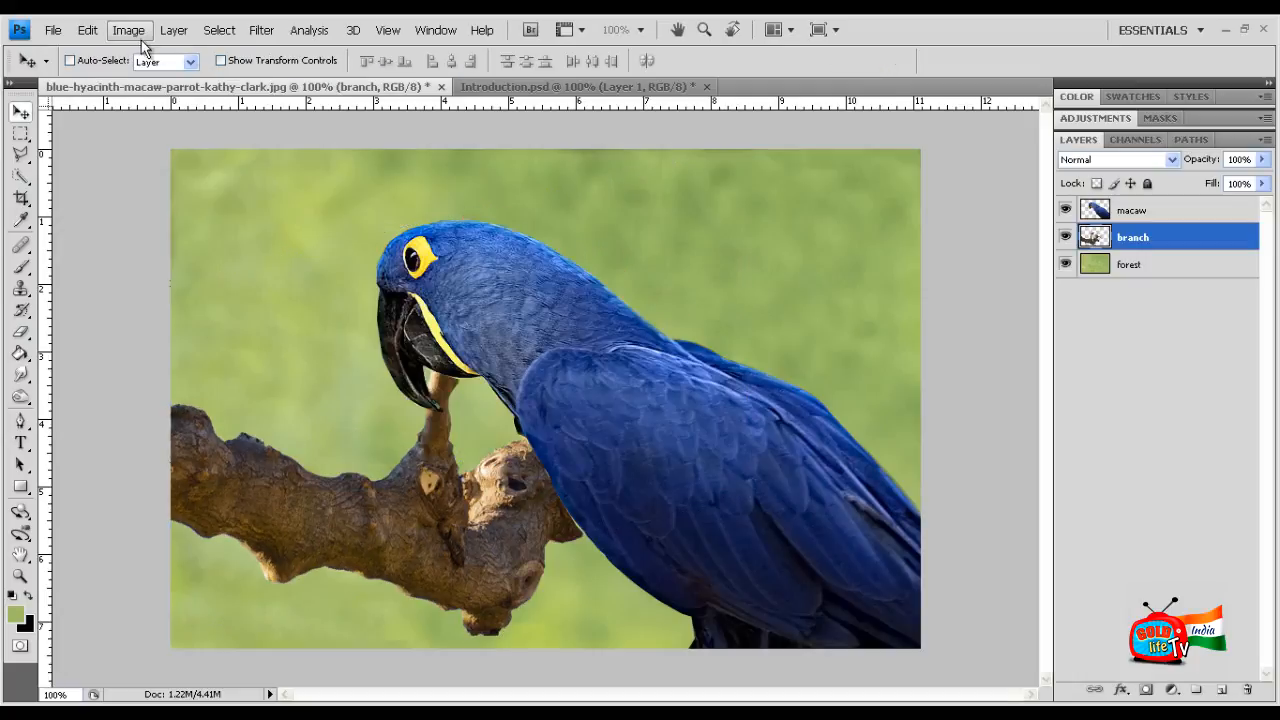
{"action": "left_click", "coordinate": [128, 30]}
{"action": "mouse_move", "coordinate": [97, 37]}
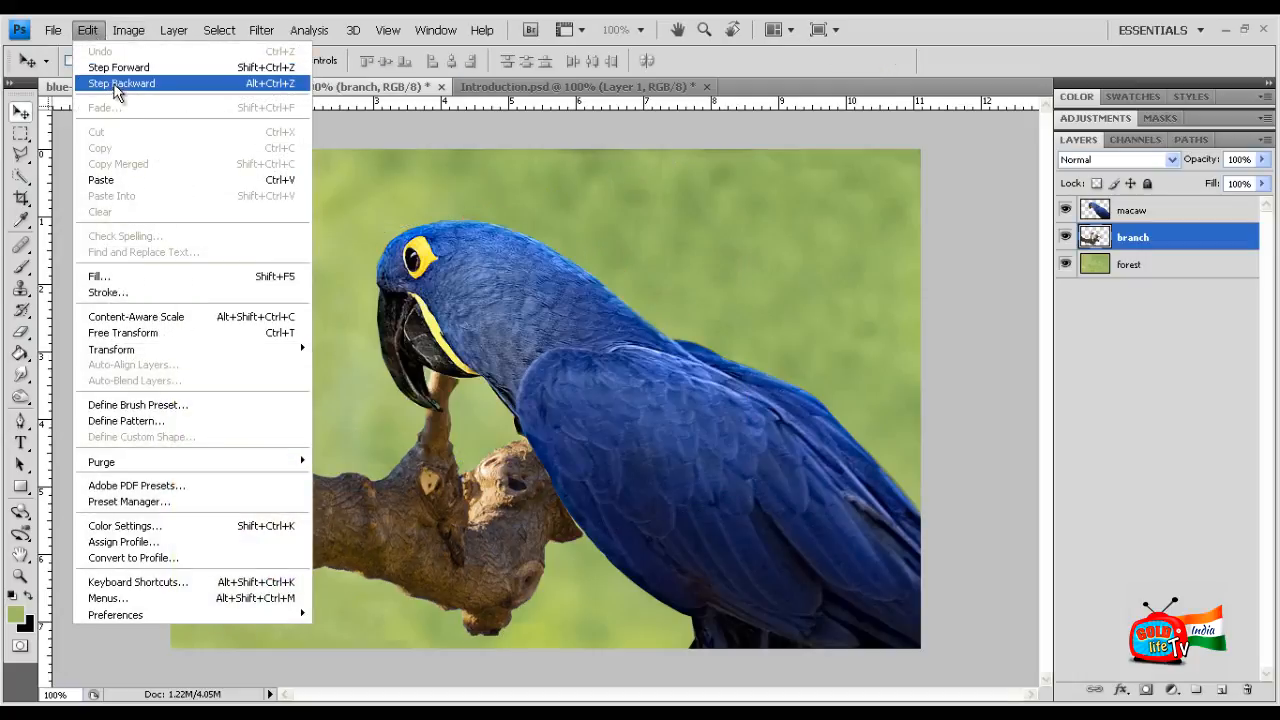
{"action": "left_click", "coordinate": [677, 275]}
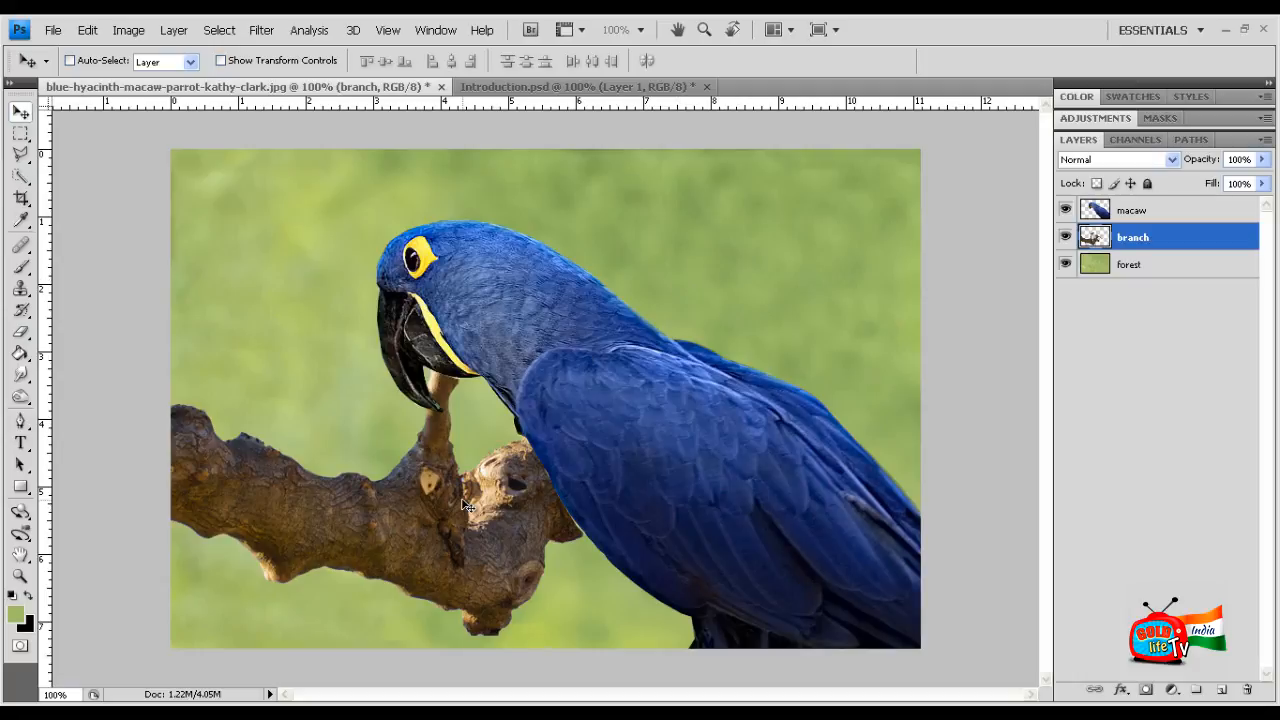
Step: Hide the macaw layer while testing a 180° rotation of the branch layer, and undo the rotation
{"action": "left_click", "coordinate": [88, 30]}
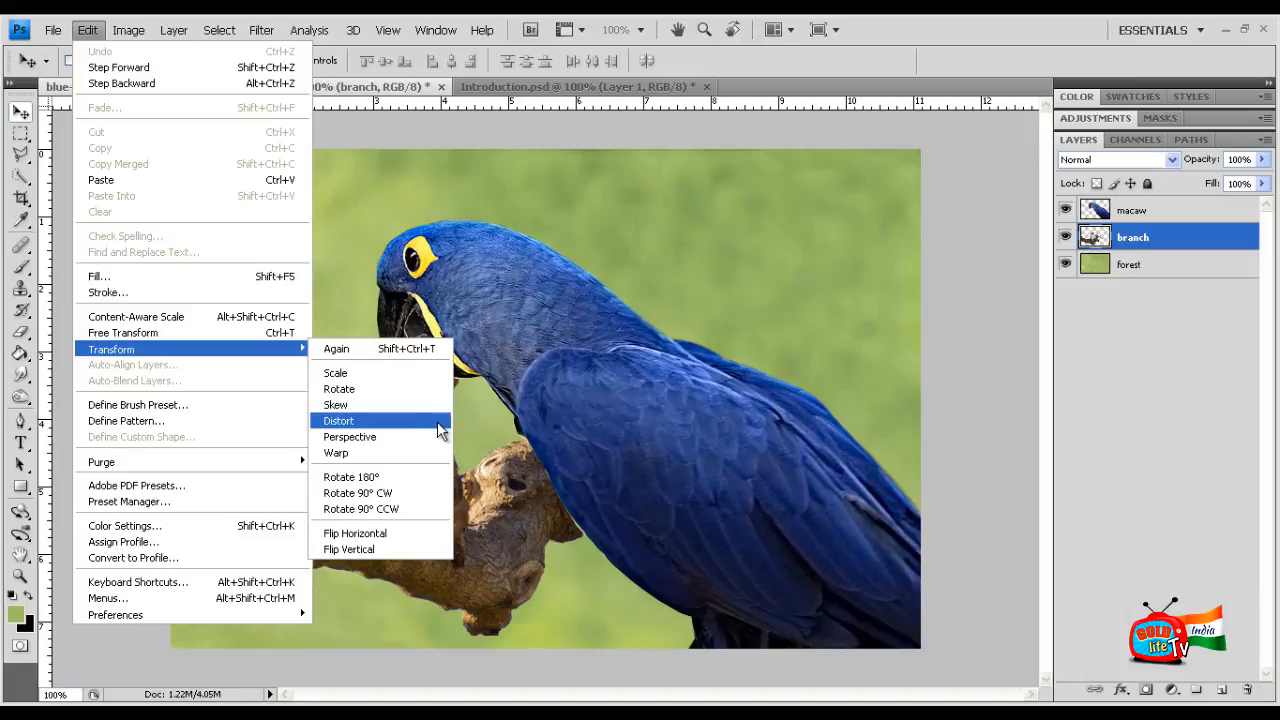
{"action": "left_click", "coordinate": [390, 477]}
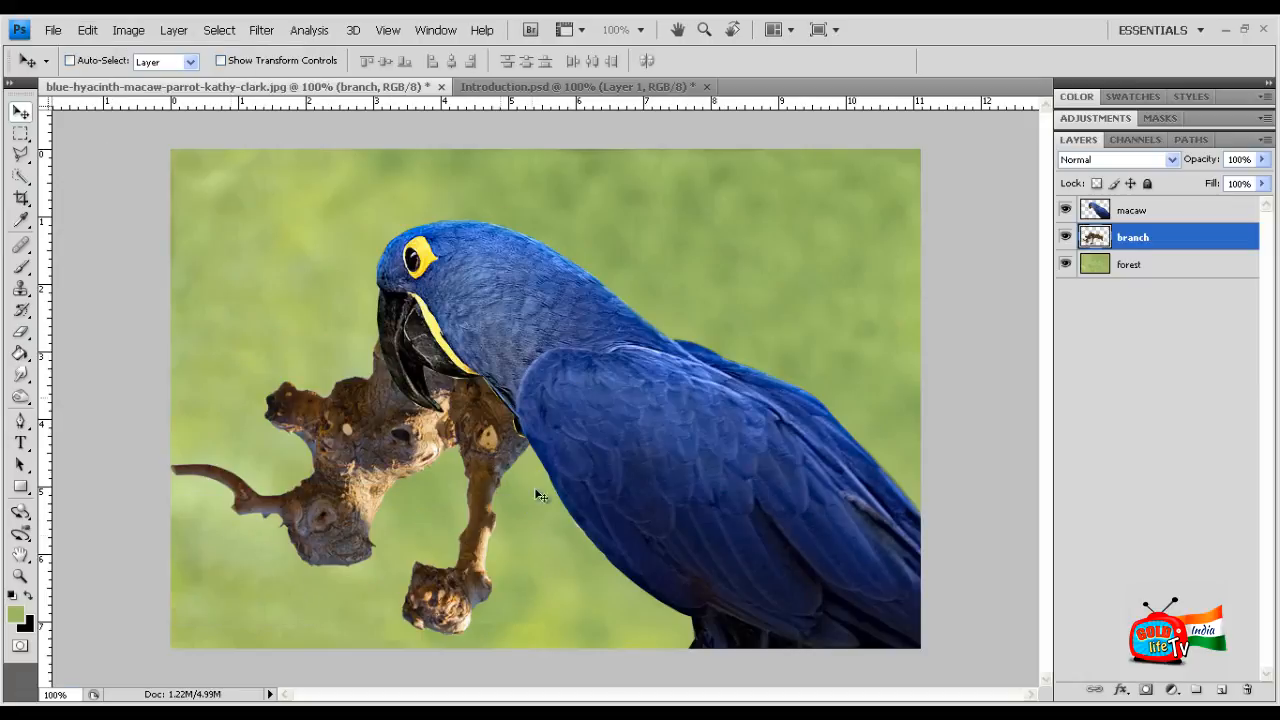
{"action": "left_click", "coordinate": [1065, 211]}
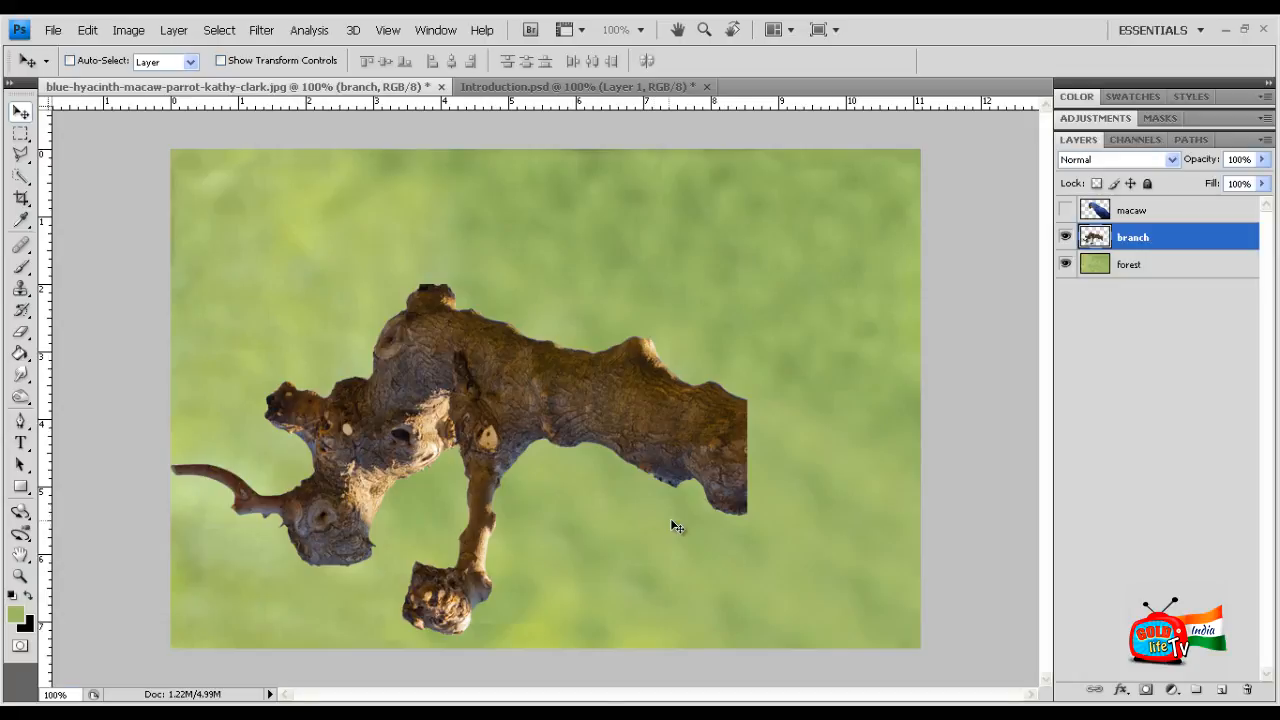
{"action": "left_click", "coordinate": [89, 30]}
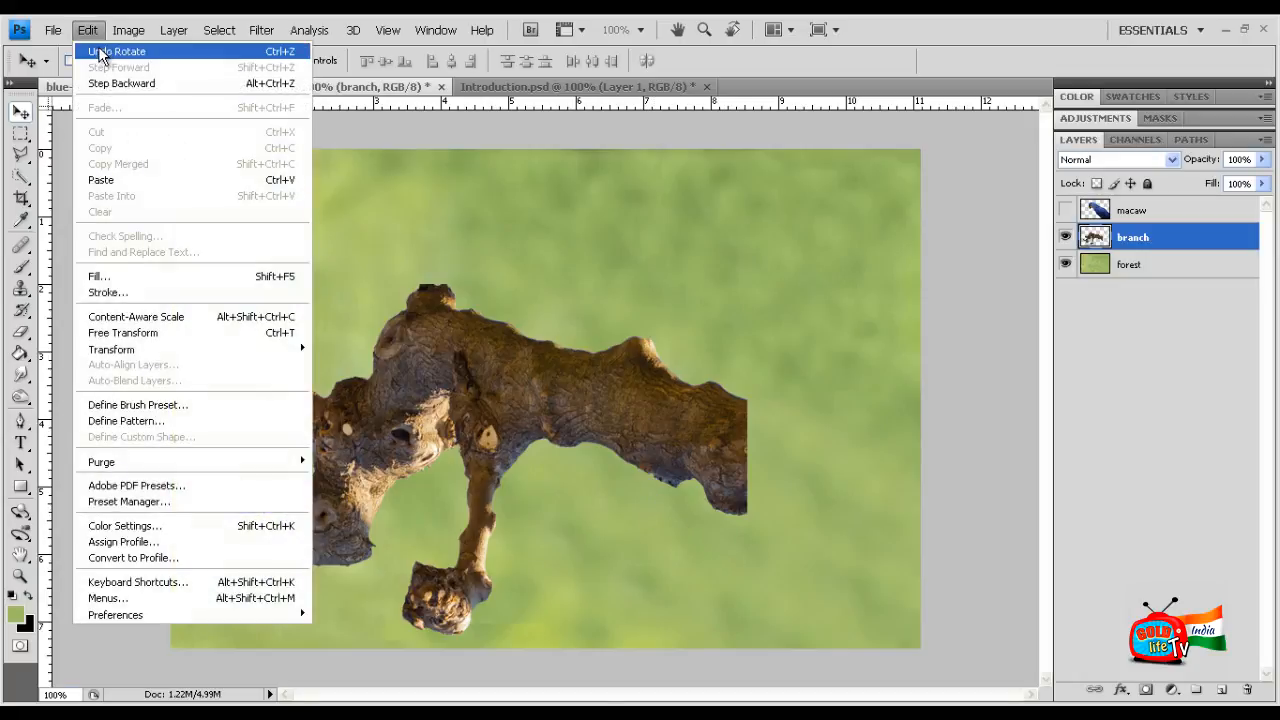
{"action": "left_click", "coordinate": [101, 52]}
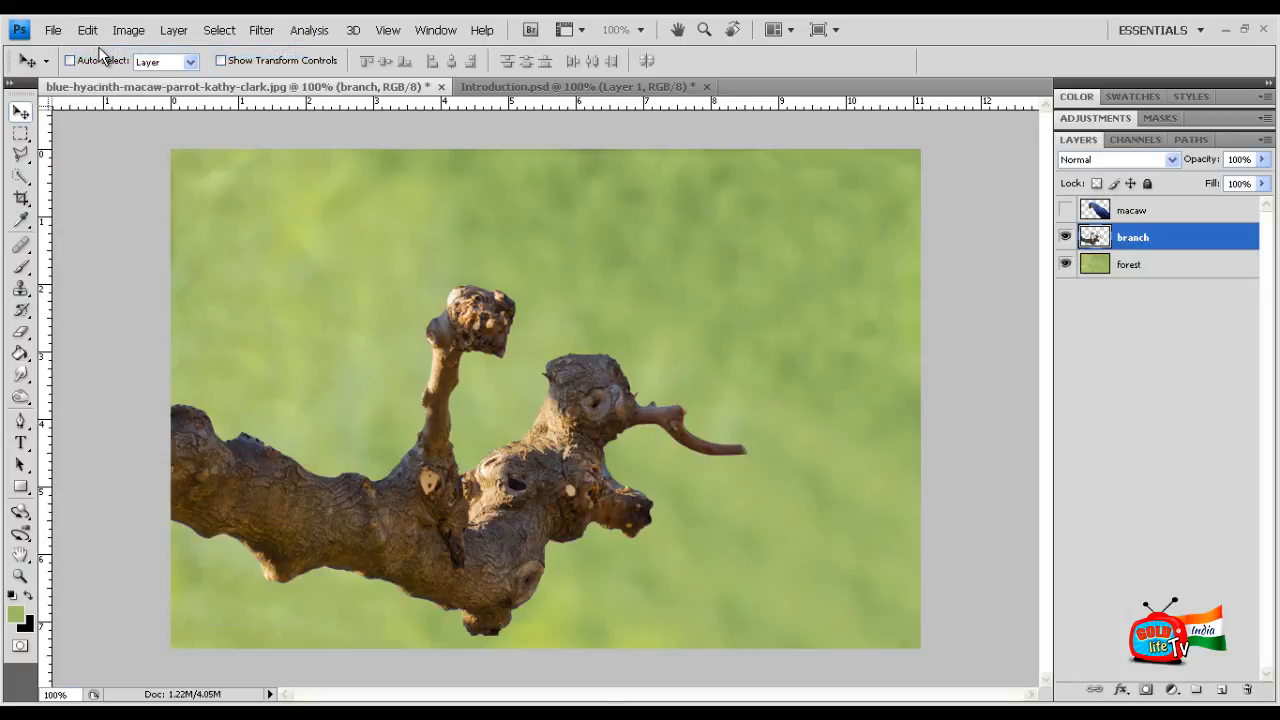
Step: Scale the branch layer to about 147.7% width and 137.8% height, undoing a trial upward stretch along the way
{"action": "left_click", "coordinate": [88, 30]}
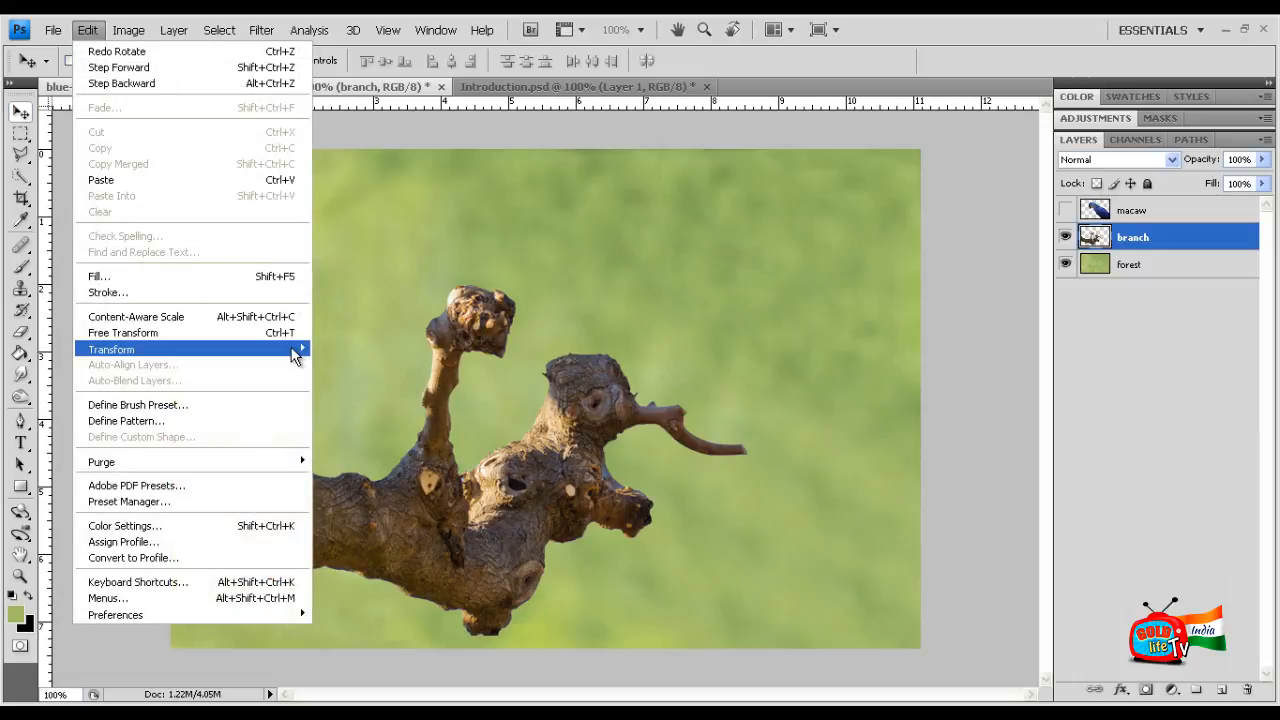
{"action": "mouse_move", "coordinate": [293, 355]}
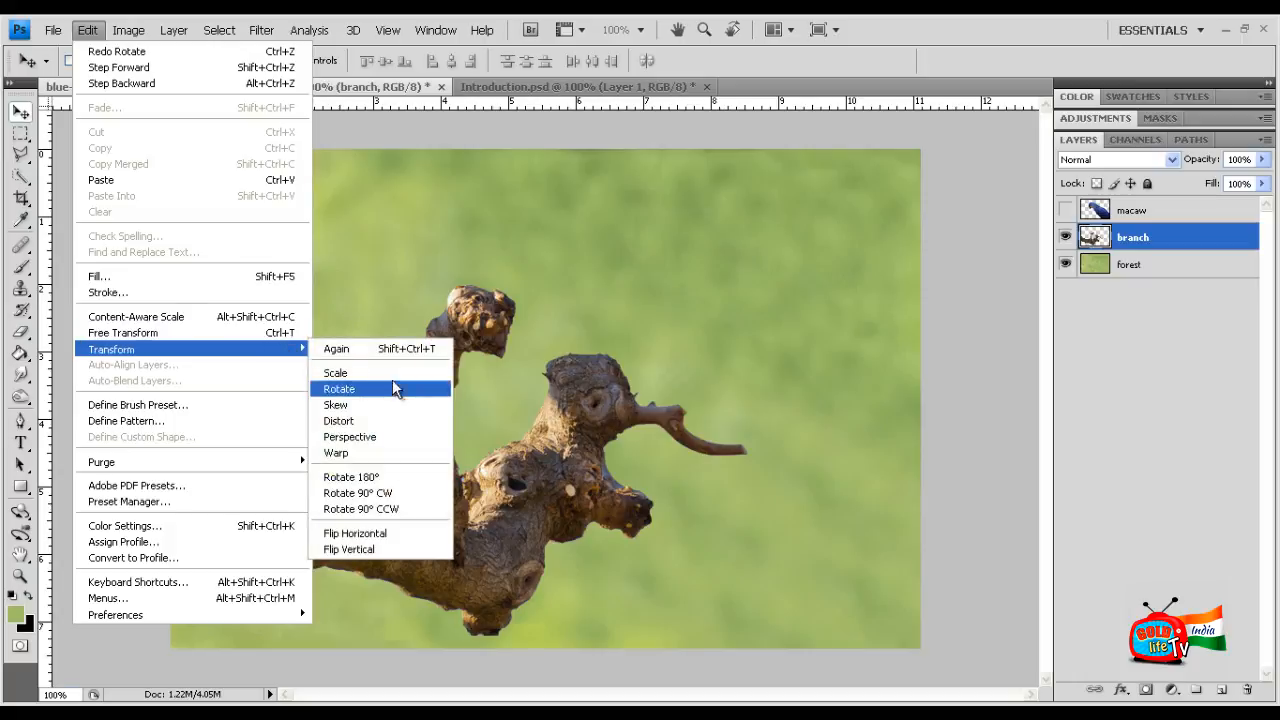
{"action": "left_click", "coordinate": [391, 374]}
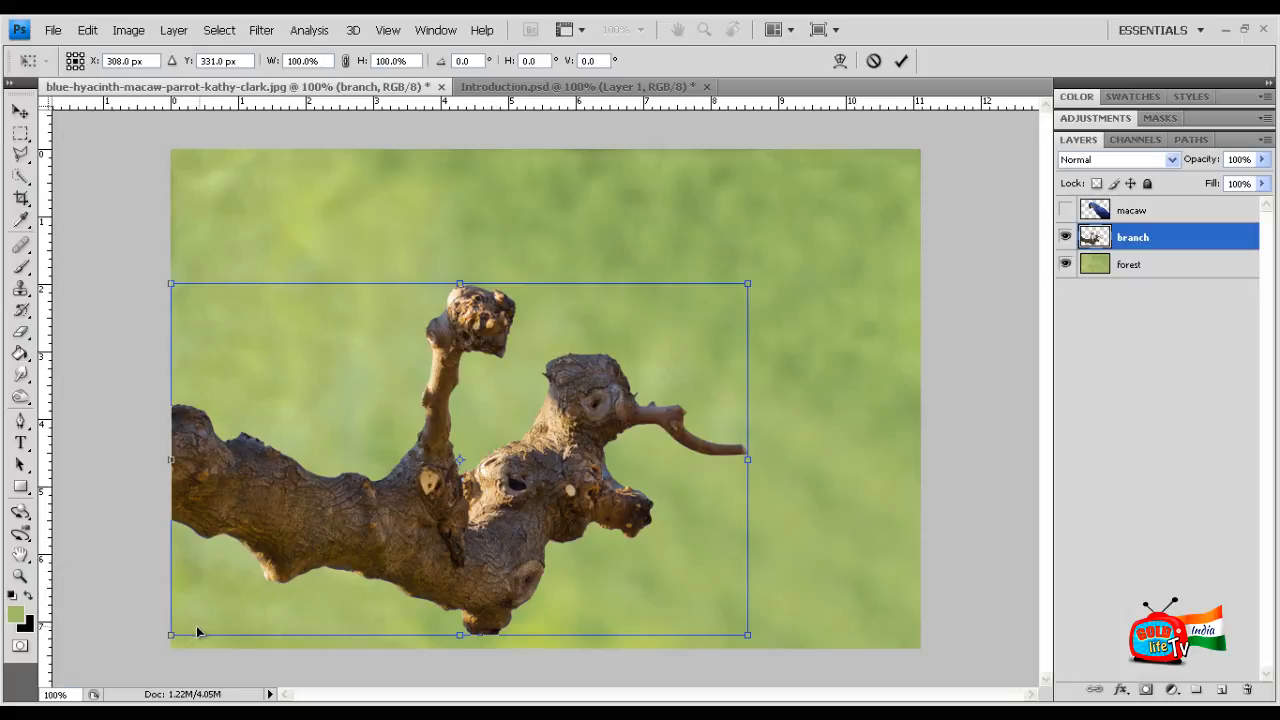
{"action": "key", "text": "ctrl+plus"}
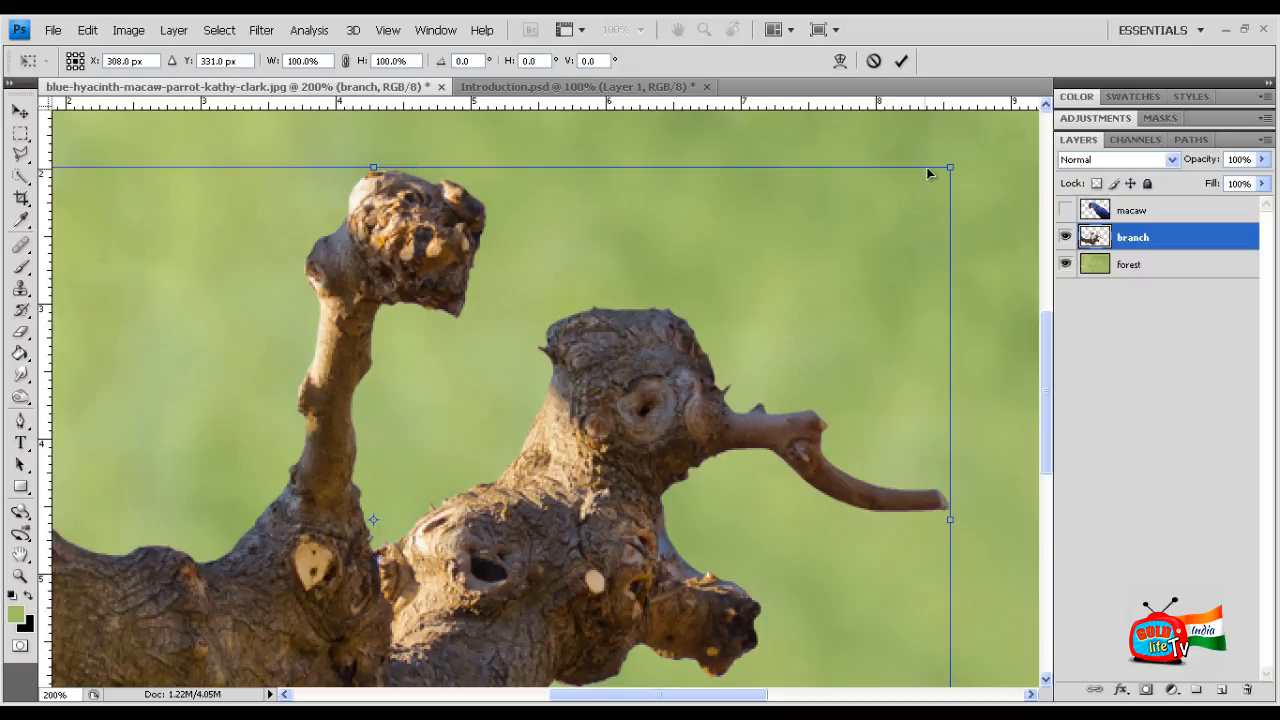
{"action": "key", "text": "ctrl+minus"}
{"action": "key", "text": "ctrl+minus"}
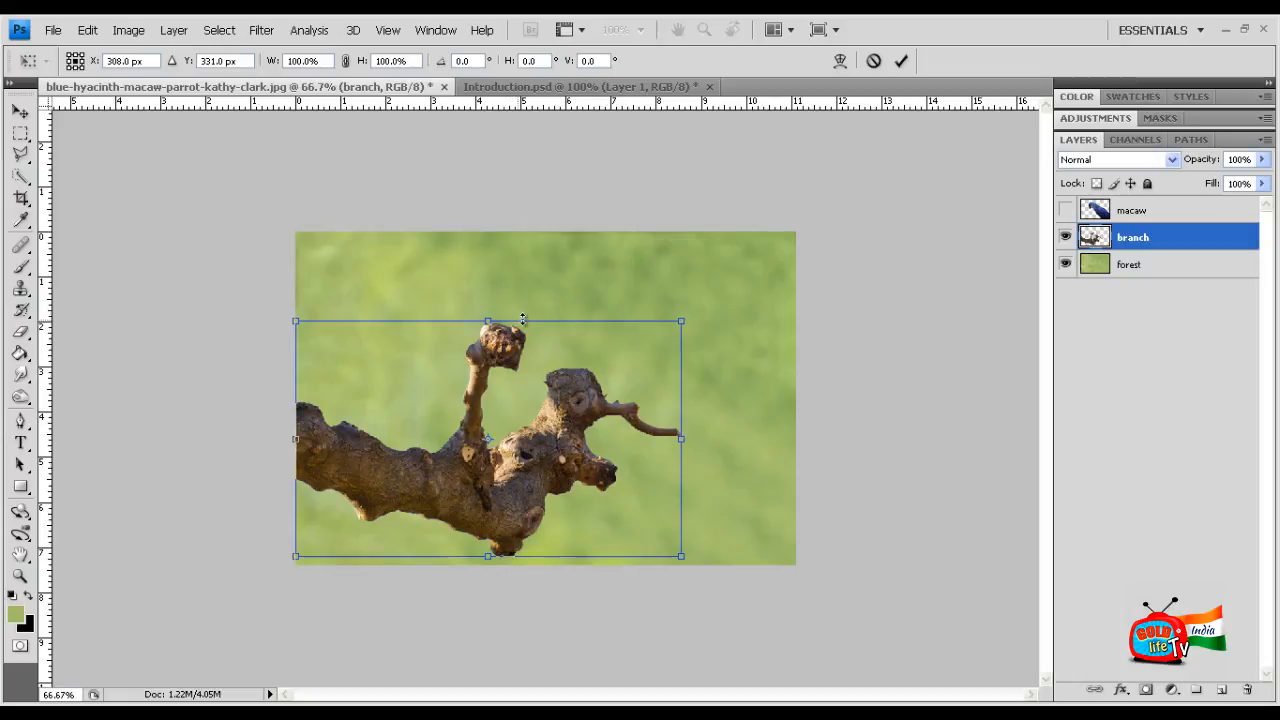
{"action": "left_click_drag", "start_coordinate": [587, 320], "coordinate": [583, 288]}
{"action": "key", "text": "ctrl+z"}
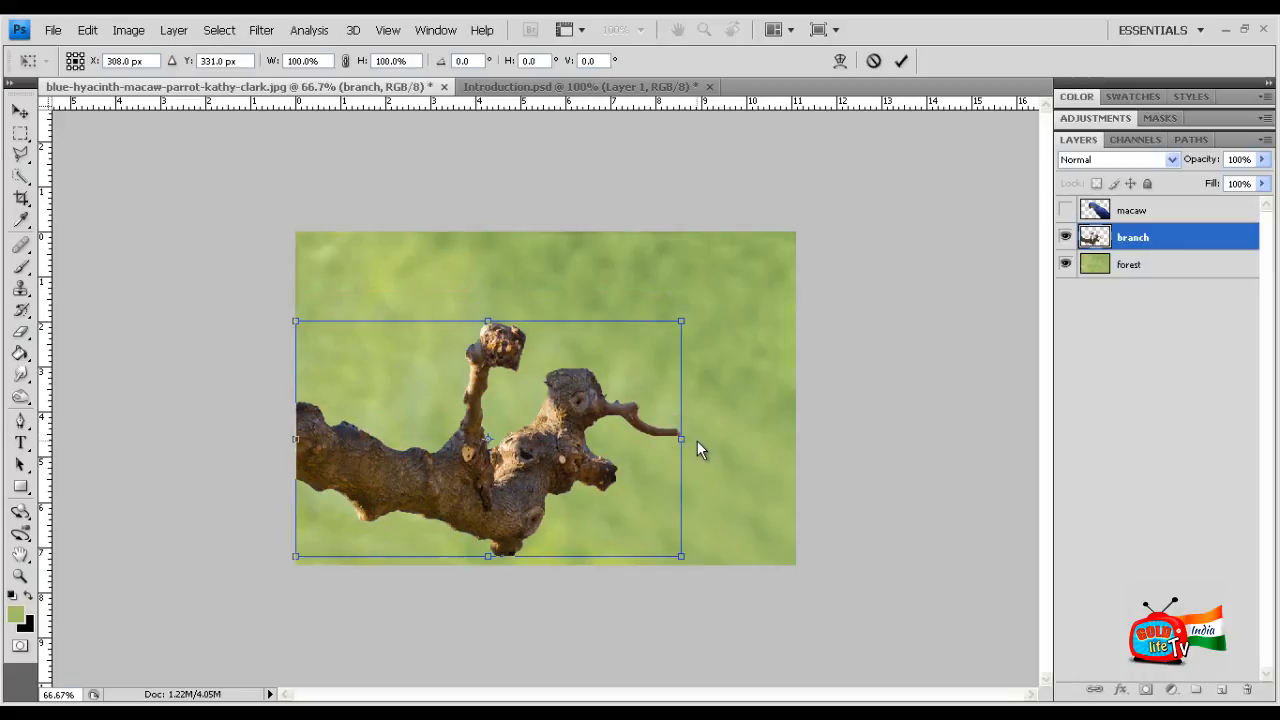
{"action": "key", "text": "ctrl+plus"}
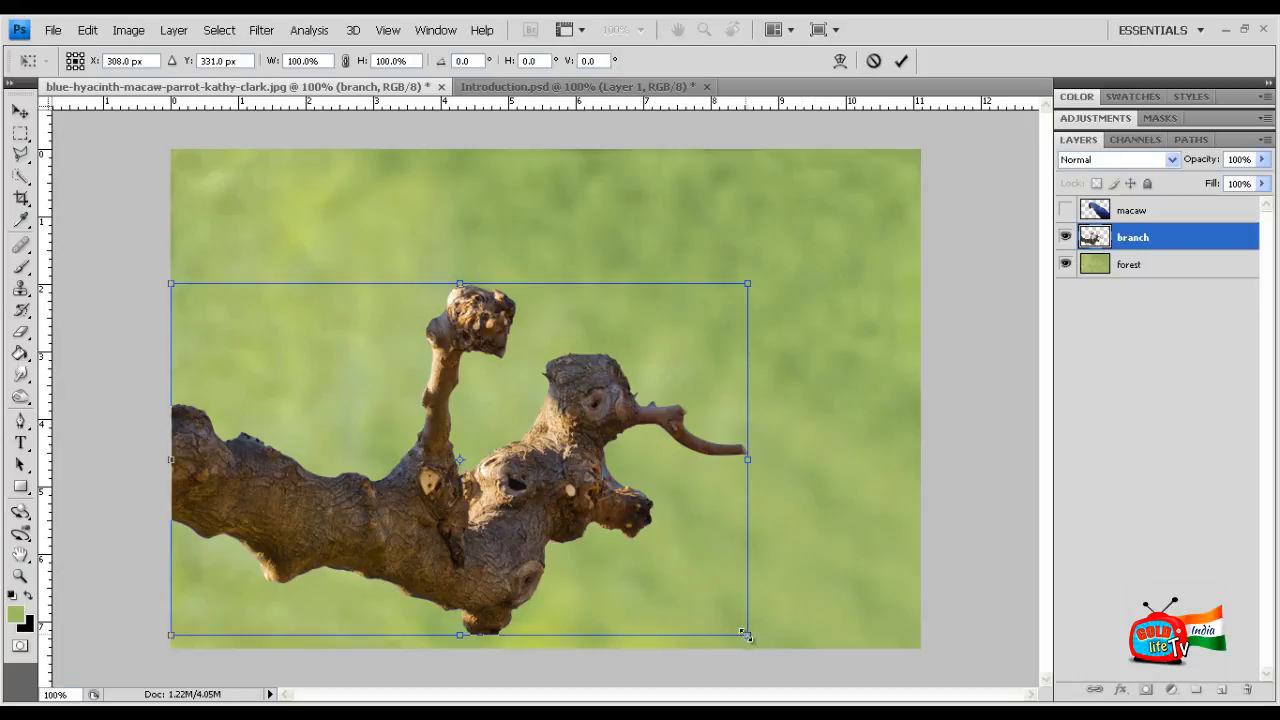
{"action": "left_click_drag", "start_coordinate": [745, 641], "coordinate": [970, 719]}
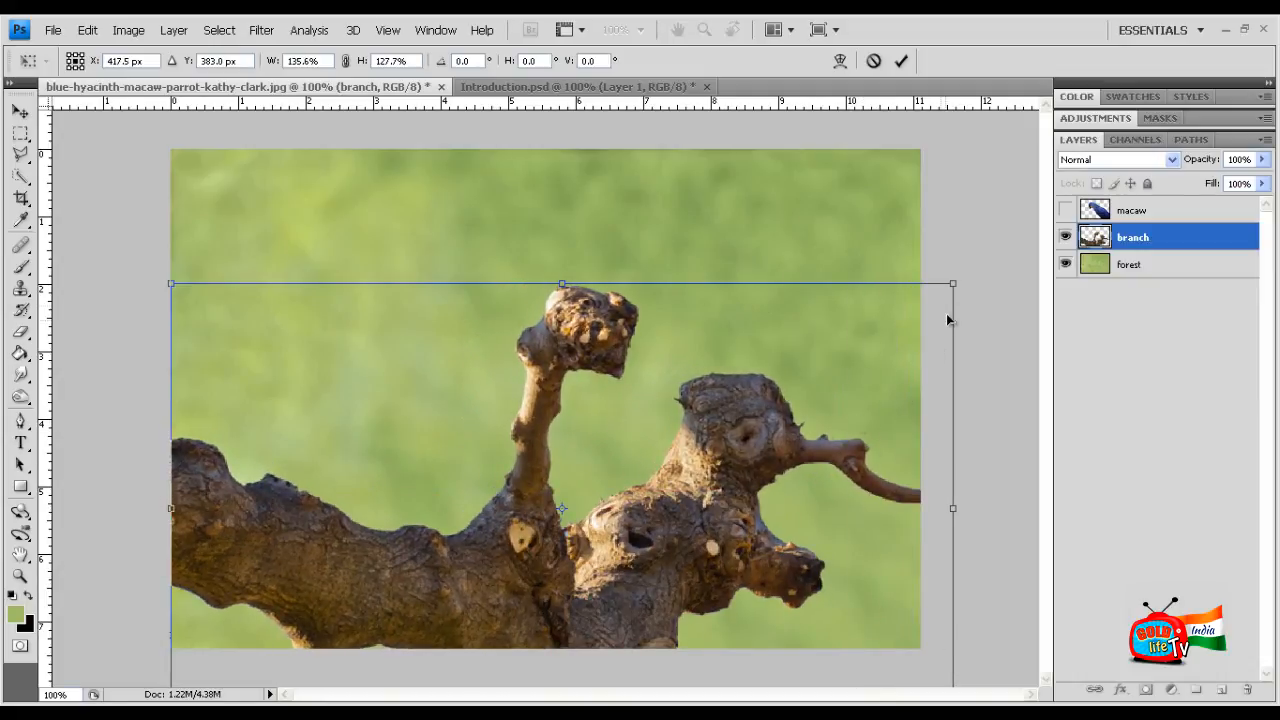
{"action": "left_click_drag", "start_coordinate": [955, 283], "coordinate": [1023, 247]}
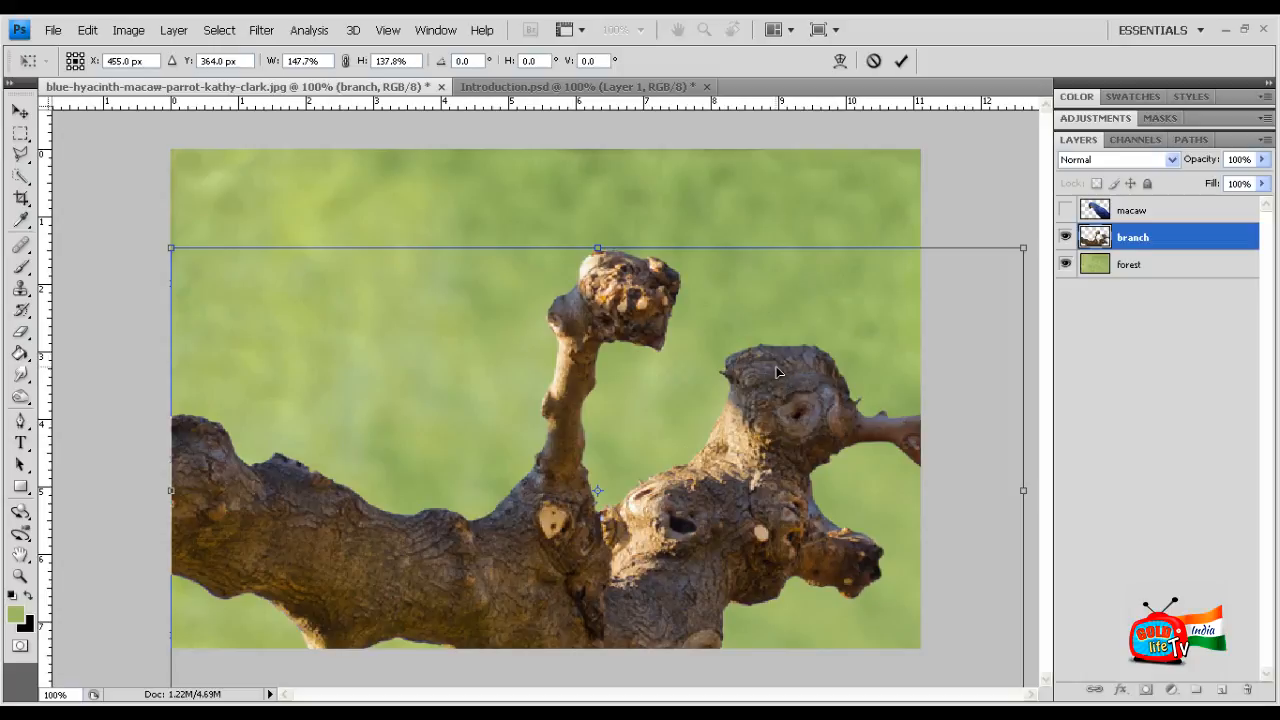
Step: Move the enlarged branch down to Y 433 px, test small sideways nudges, and apply the transformation
{"action": "left_click_drag", "start_coordinate": [778, 372], "coordinate": [770, 436]}
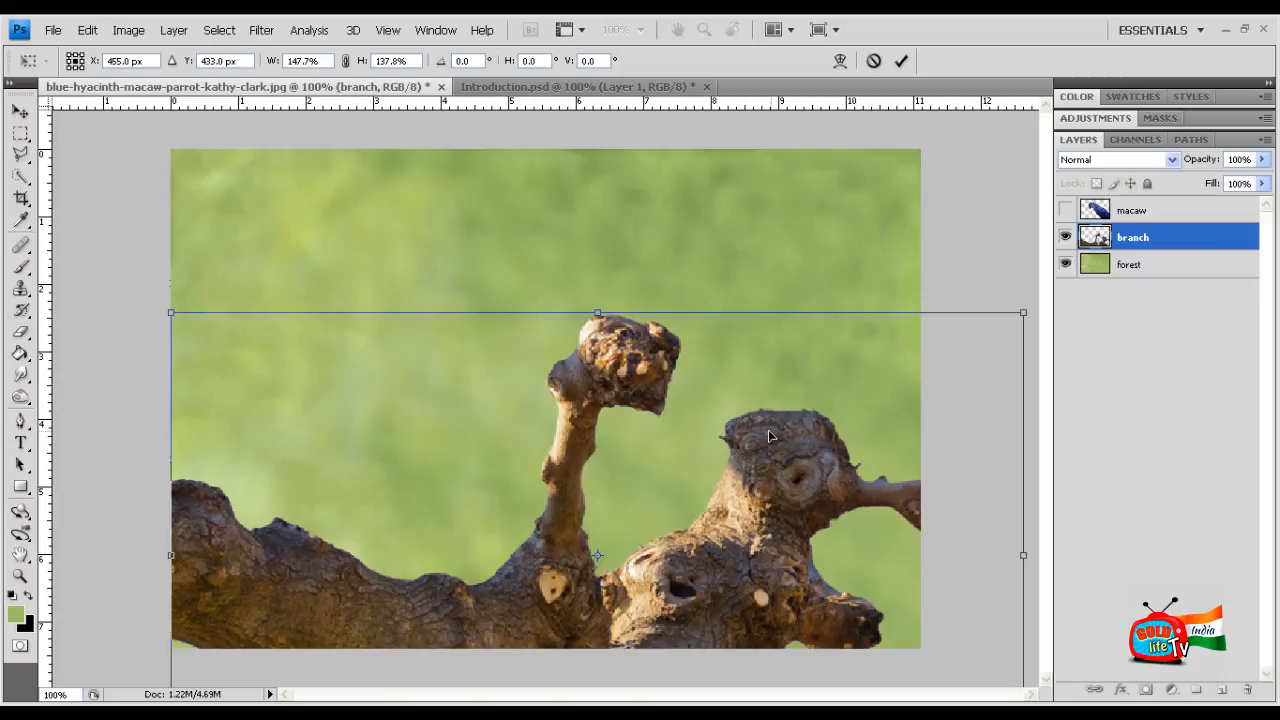
{"action": "key", "text": "Left"}
{"action": "key", "text": "Left"}
{"action": "key", "text": "Left"}
{"action": "key", "text": "Left"}
{"action": "key", "text": "Left"}
{"action": "key", "text": "Left"}
{"action": "key", "text": "Left"}
{"action": "key", "text": "Left"}
{"action": "key", "text": "Right"}
{"action": "key", "text": "Right"}
{"action": "key", "text": "Right"}
{"action": "key", "text": "Right"}
{"action": "key", "text": "Right"}
{"action": "key", "text": "Right"}
{"action": "key", "text": "Right"}
{"action": "key", "text": "Right"}
{"action": "left_click", "coordinate": [899, 62]}
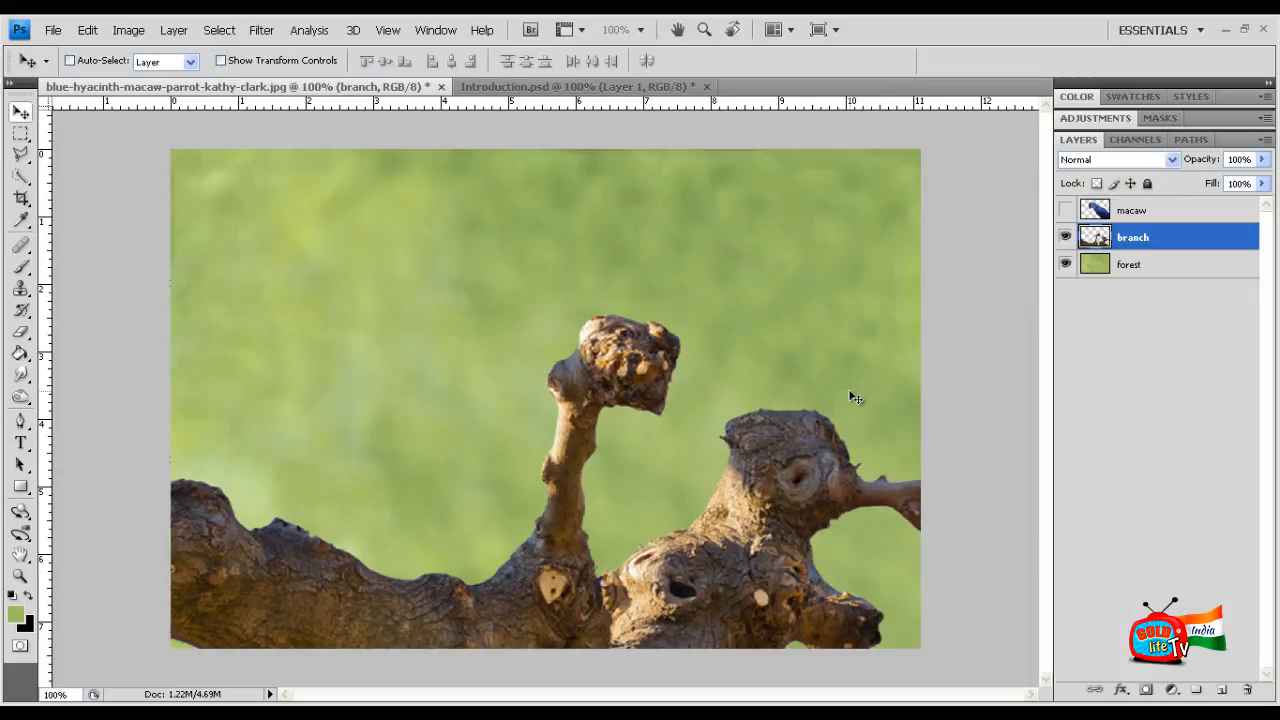
Step: Raise the branch to check its full shape, and lower it until its underside runs off the canvas's lower edge
{"action": "left_click_drag", "start_coordinate": [718, 620], "coordinate": [710, 581]}
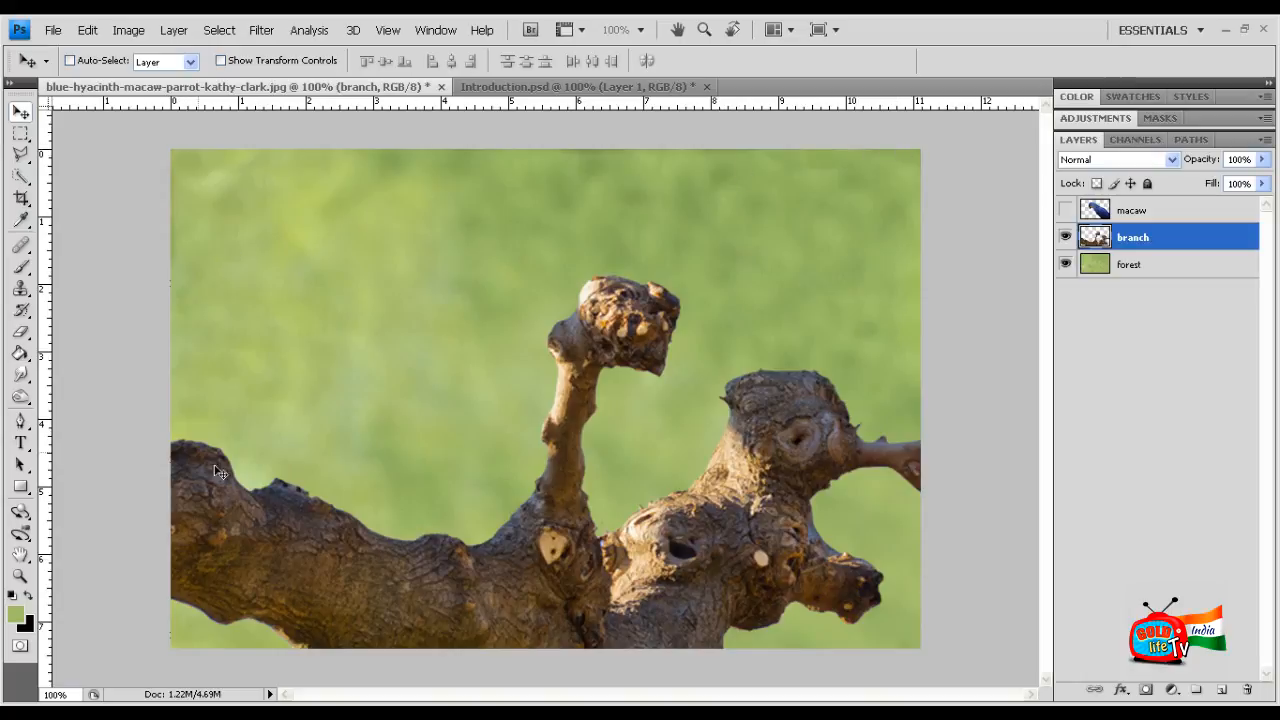
{"action": "left_click_drag", "start_coordinate": [672, 580], "coordinate": [679, 420]}
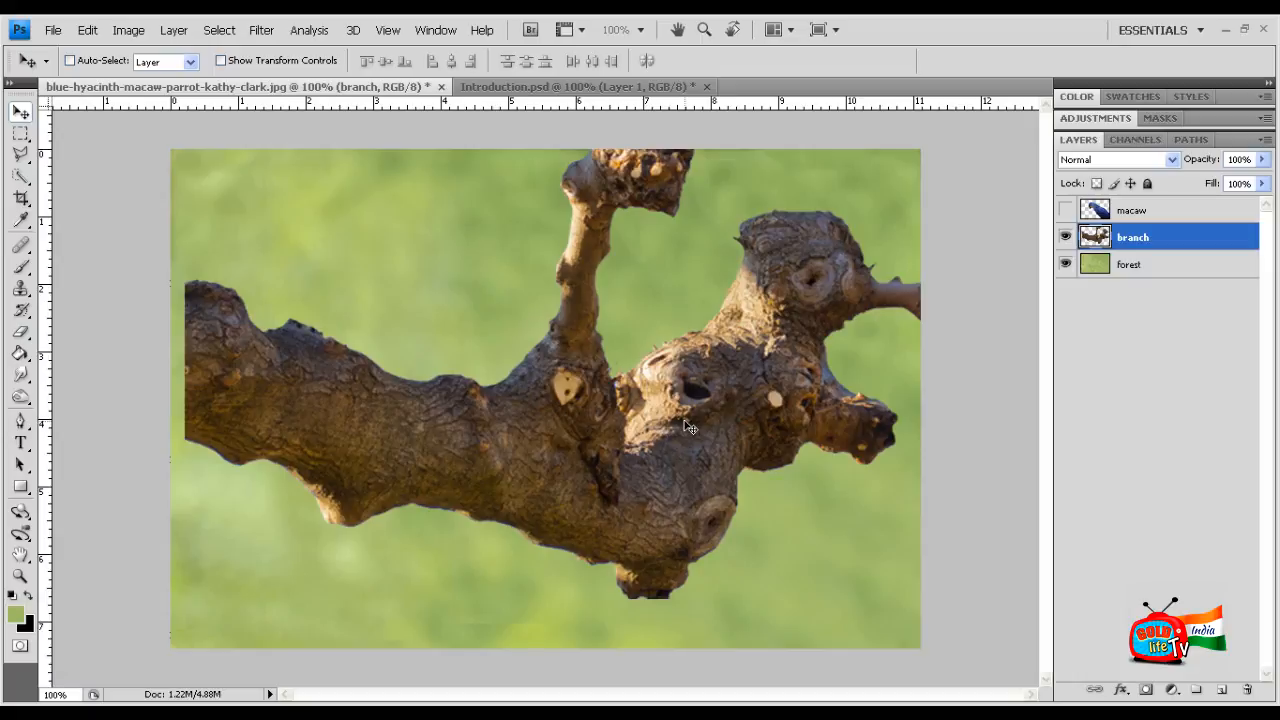
{"action": "left_click_drag", "start_coordinate": [666, 435], "coordinate": [660, 598]}
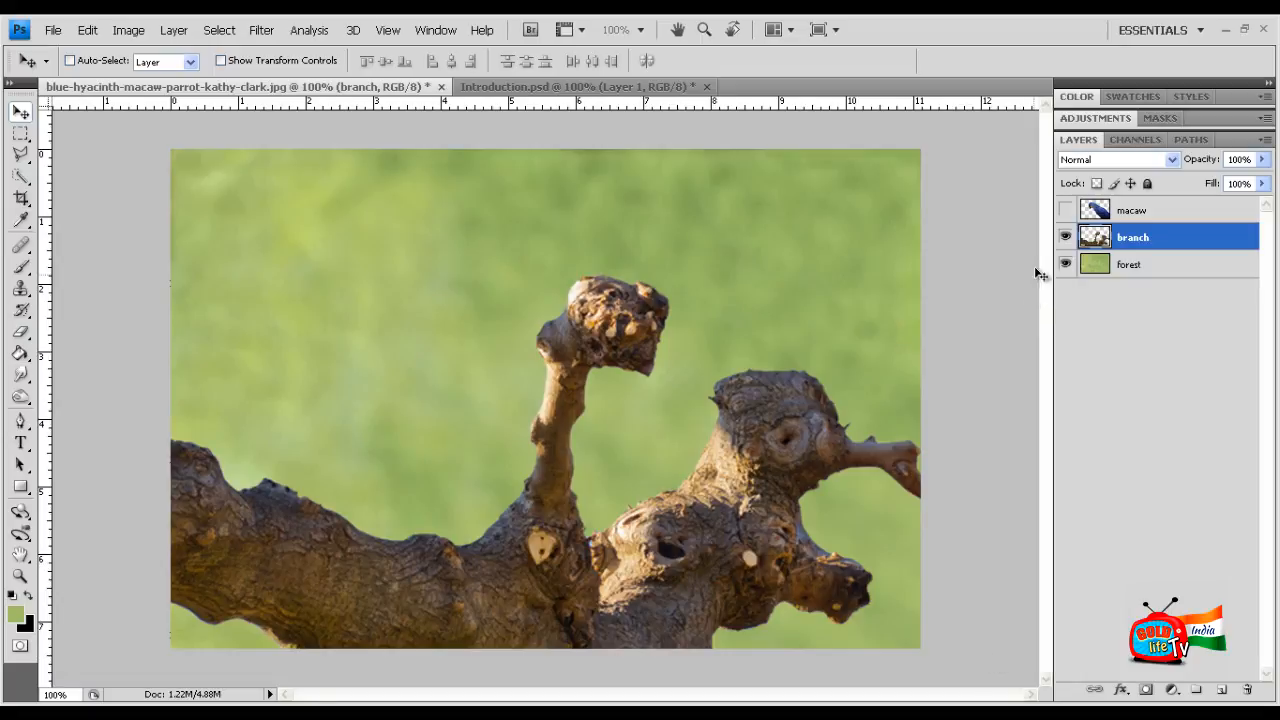
Step: Show the macaw layer and shift the branch left and down to place its upright stub under the beak, comparing with Introduction.psd
{"action": "left_click", "coordinate": [1065, 210]}
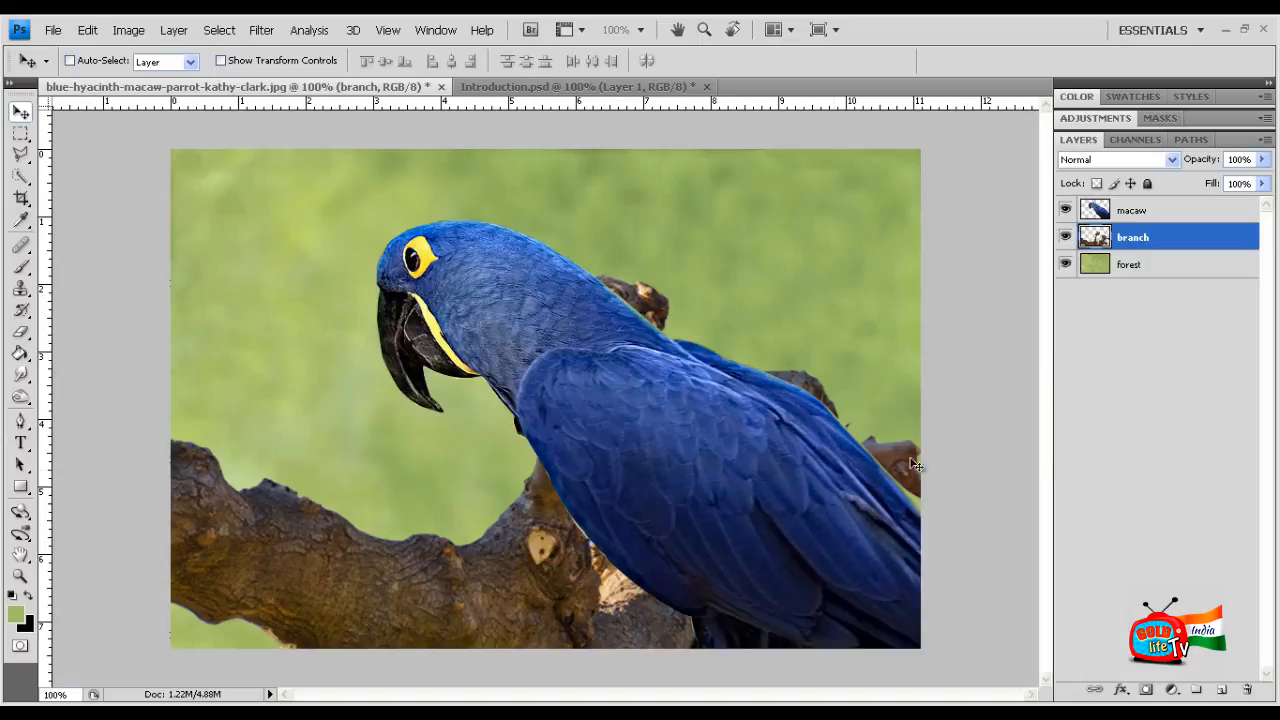
{"action": "left_click_drag", "start_coordinate": [544, 567], "coordinate": [472, 566]}
{"action": "left_click_drag", "start_coordinate": [526, 617], "coordinate": [540, 612]}
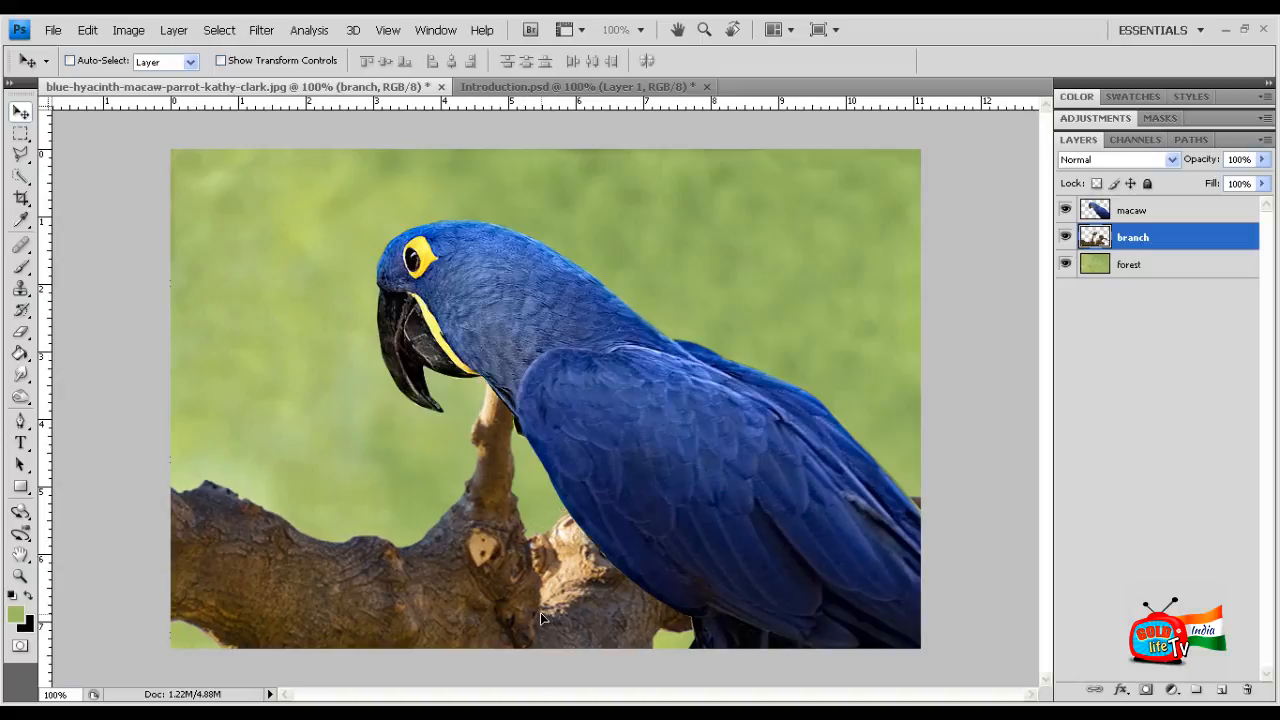
{"action": "left_click", "coordinate": [574, 90]}
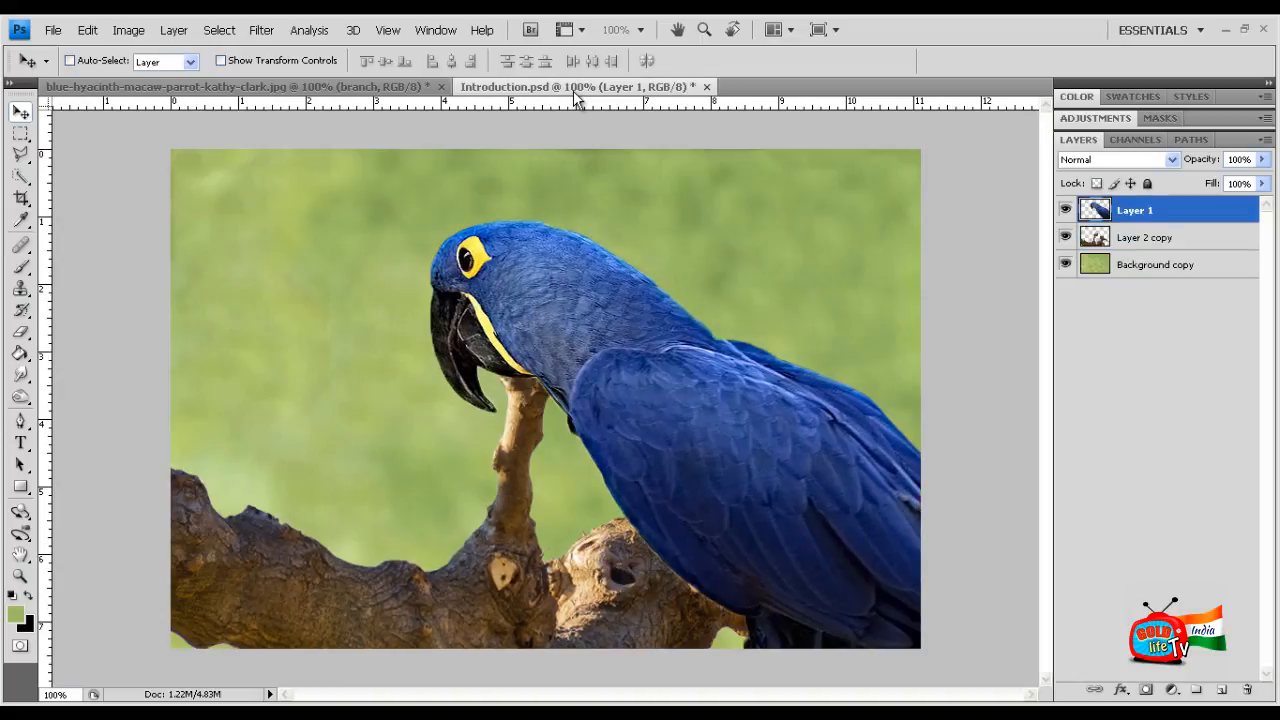
{"action": "left_click", "coordinate": [258, 88]}
{"action": "left_click_drag", "start_coordinate": [522, 352], "coordinate": [492, 381]}
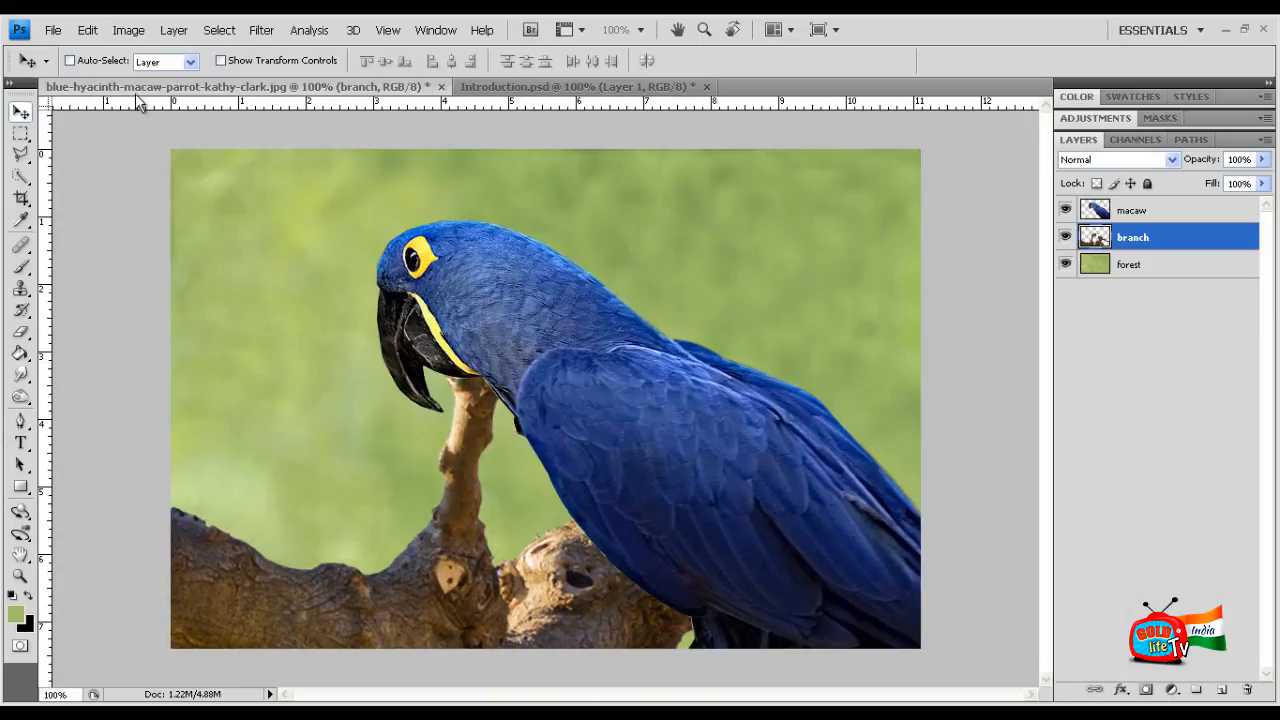
Step: Turn on automatic layer selection for the Move tool, and shift the macaw slightly right and the branch slightly right and down
{"action": "left_click", "coordinate": [70, 60]}
{"action": "mouse_move", "coordinate": [482, 298]}
{"action": "left_mouse_down"}
{"action": "mouse_move", "coordinate": [513, 285]}
{"action": "mouse_move", "coordinate": [499, 300]}
{"action": "left_mouse_up"}
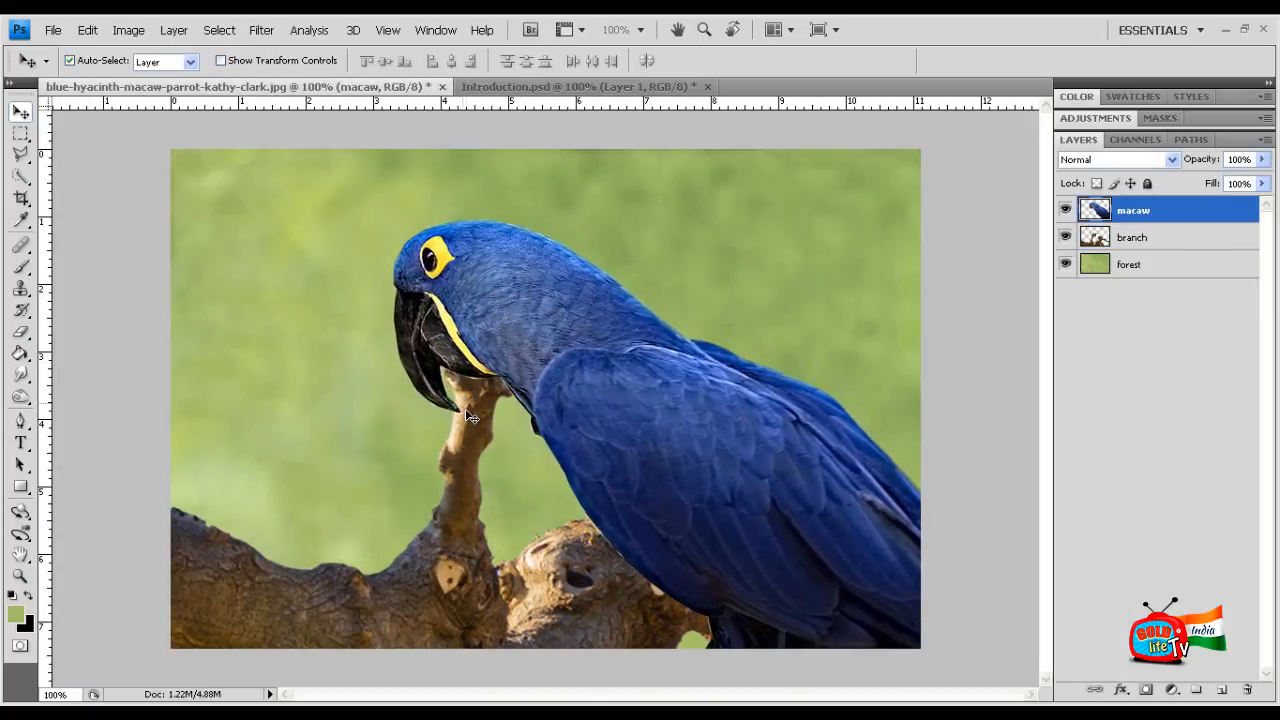
{"action": "left_click_drag", "start_coordinate": [473, 418], "coordinate": [479, 431]}
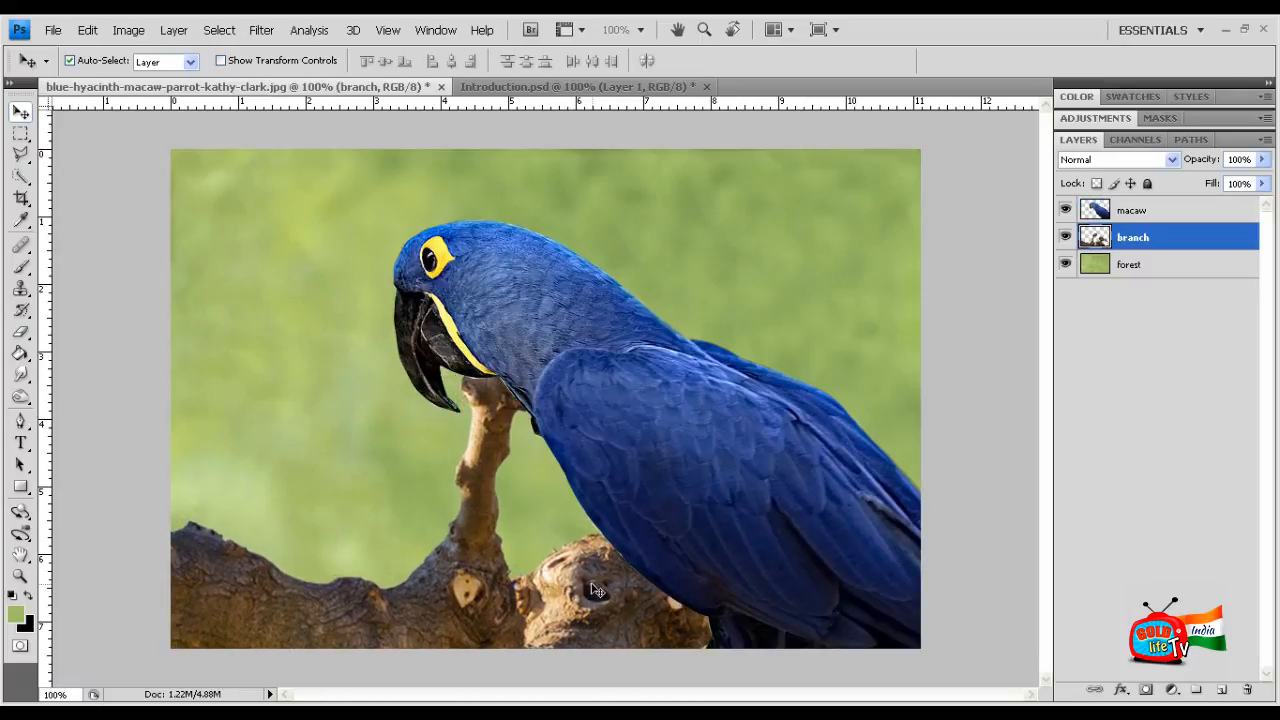
Step: Compare the composite with Introduction.psd and move the branch slightly up and right to match its placement
{"action": "left_click", "coordinate": [581, 90]}
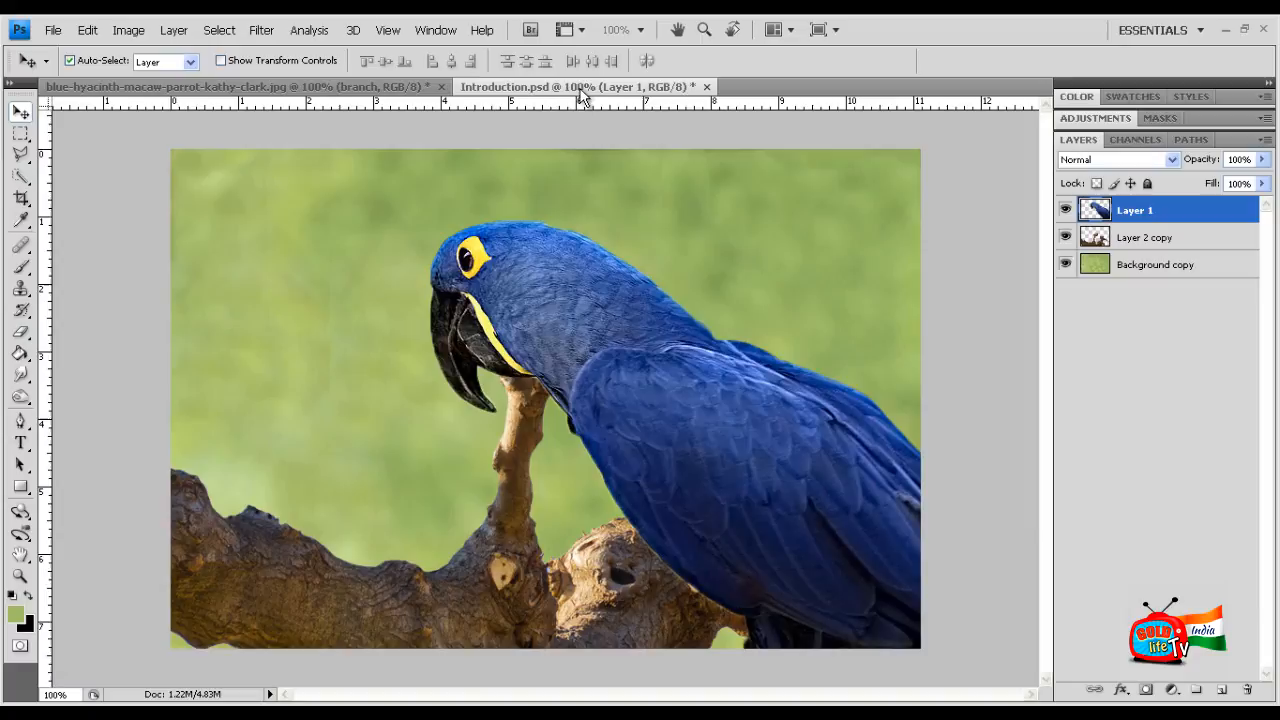
{"action": "left_click", "coordinate": [252, 94]}
{"action": "left_click_drag", "start_coordinate": [385, 584], "coordinate": [402, 557]}
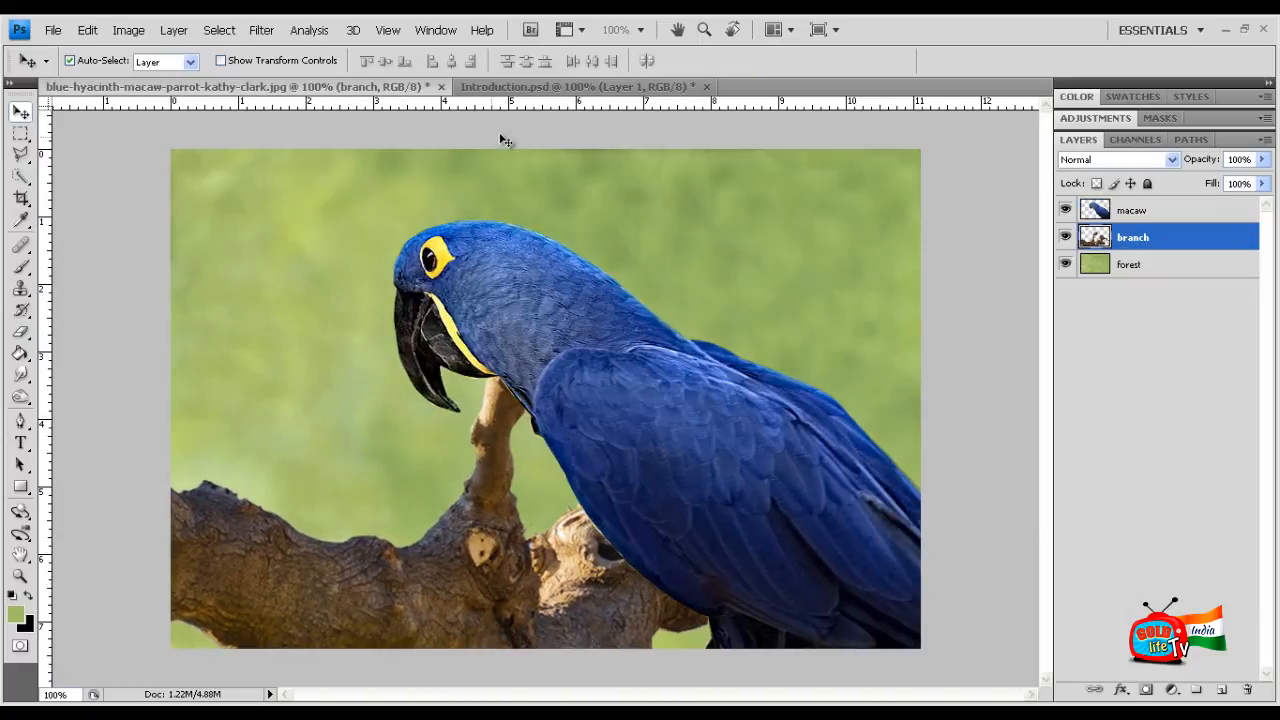
{"action": "left_click", "coordinate": [465, 87]}
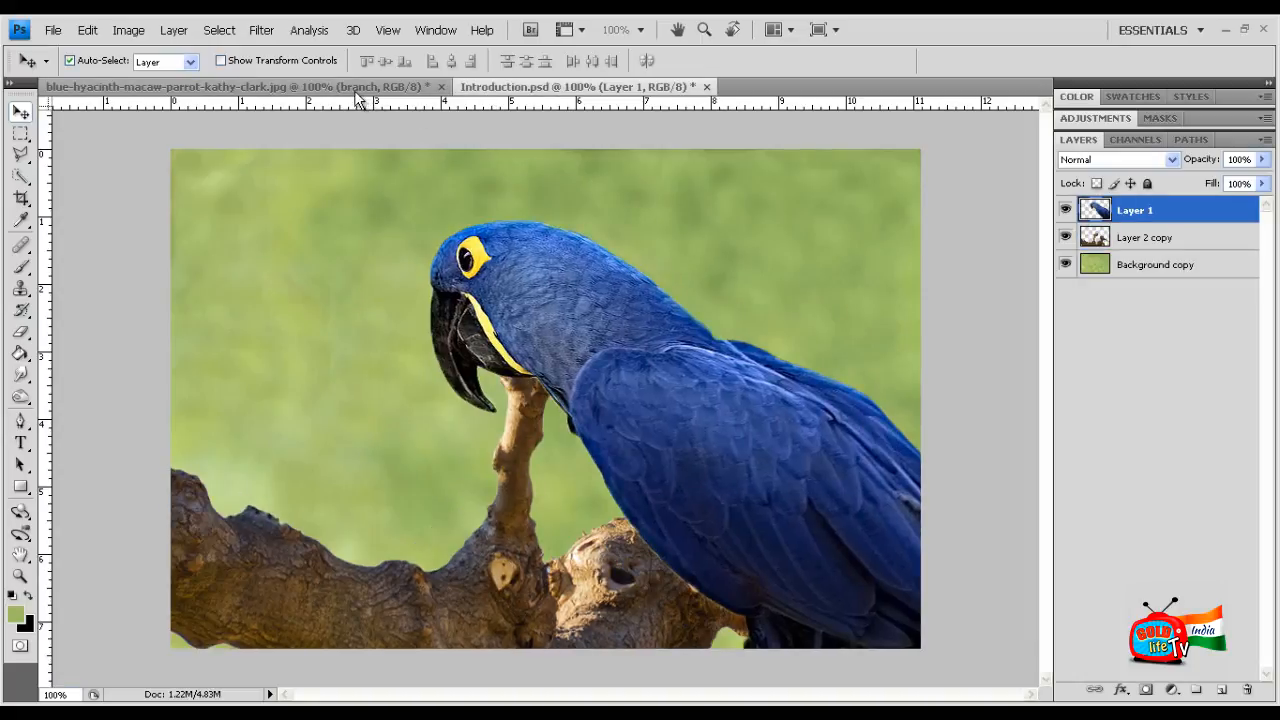
{"action": "left_click", "coordinate": [365, 88]}
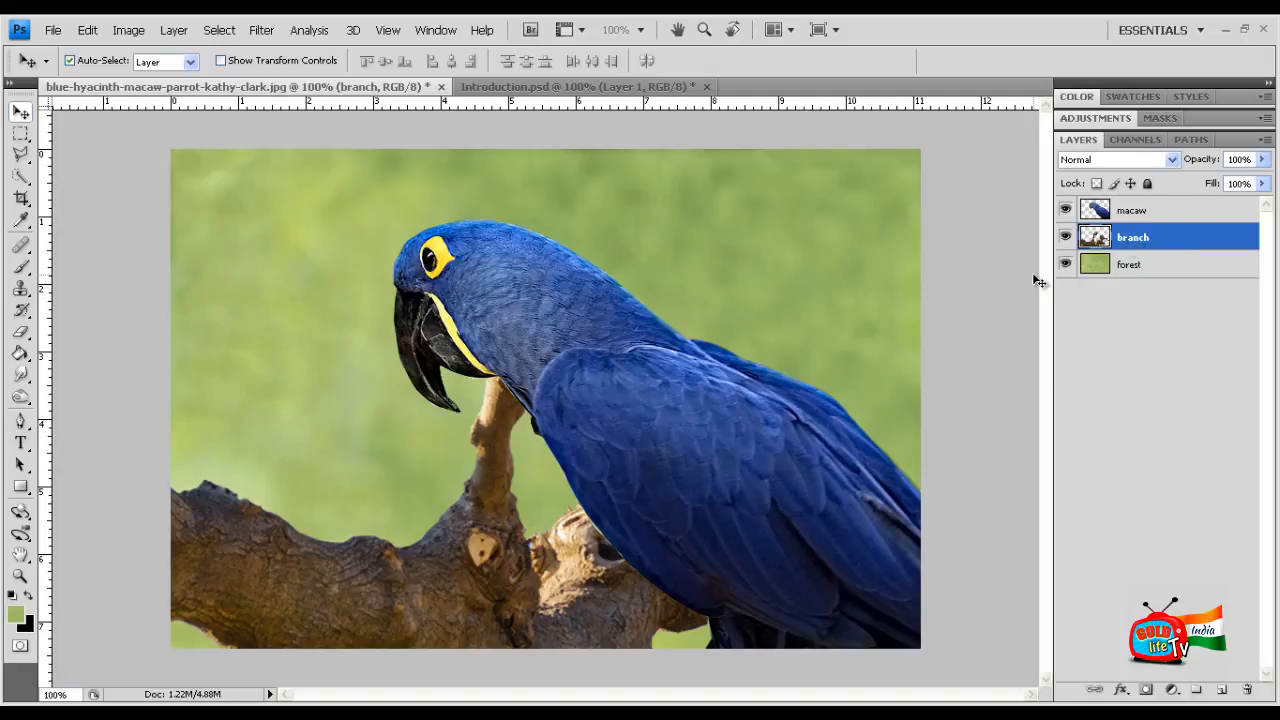
Step: Save the layered composite as Lesson1 in Photoshop format in My Pictures, with Maximize compatibility on
{"action": "left_click", "coordinate": [52, 30]}
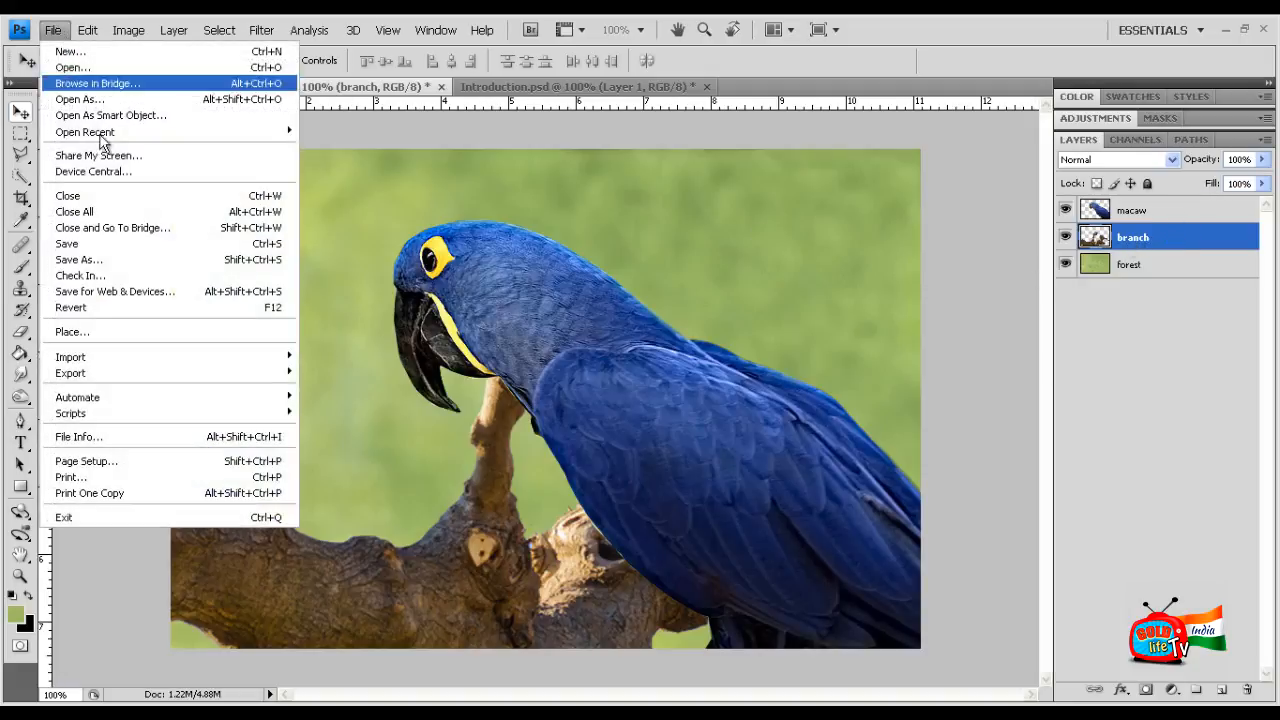
{"action": "left_click", "coordinate": [135, 260]}
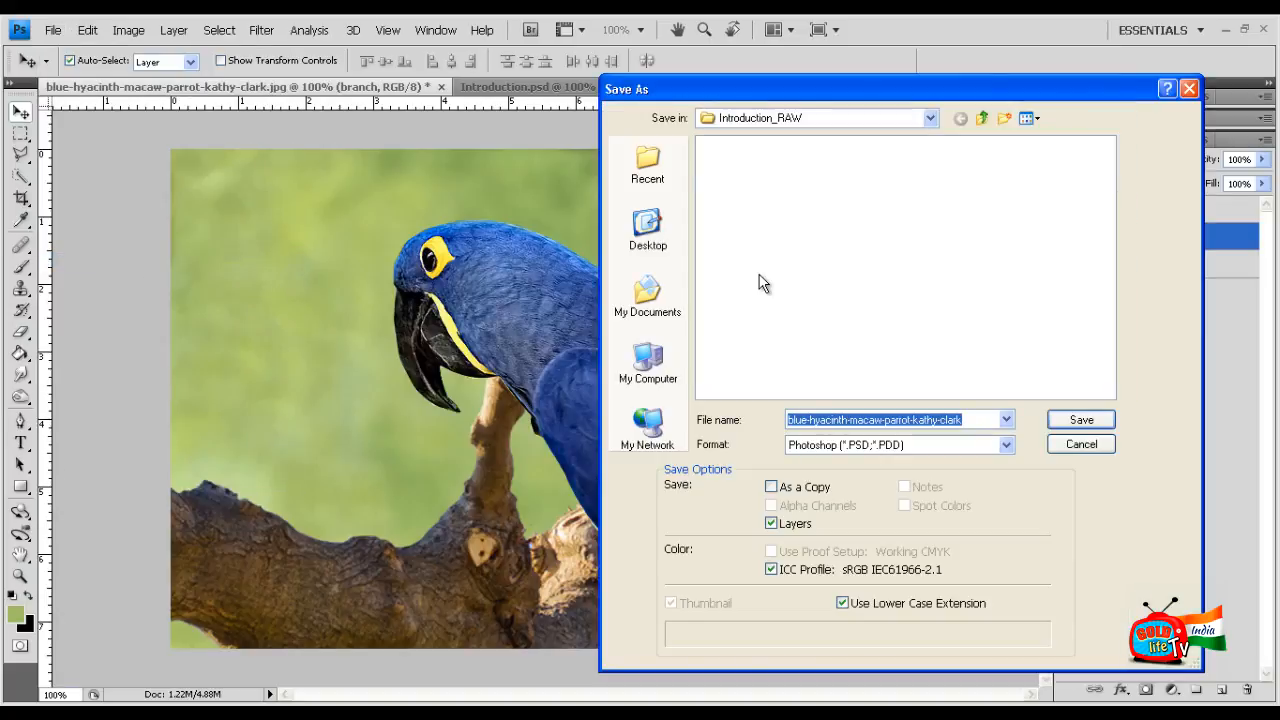
{"action": "left_click", "coordinate": [982, 119]}
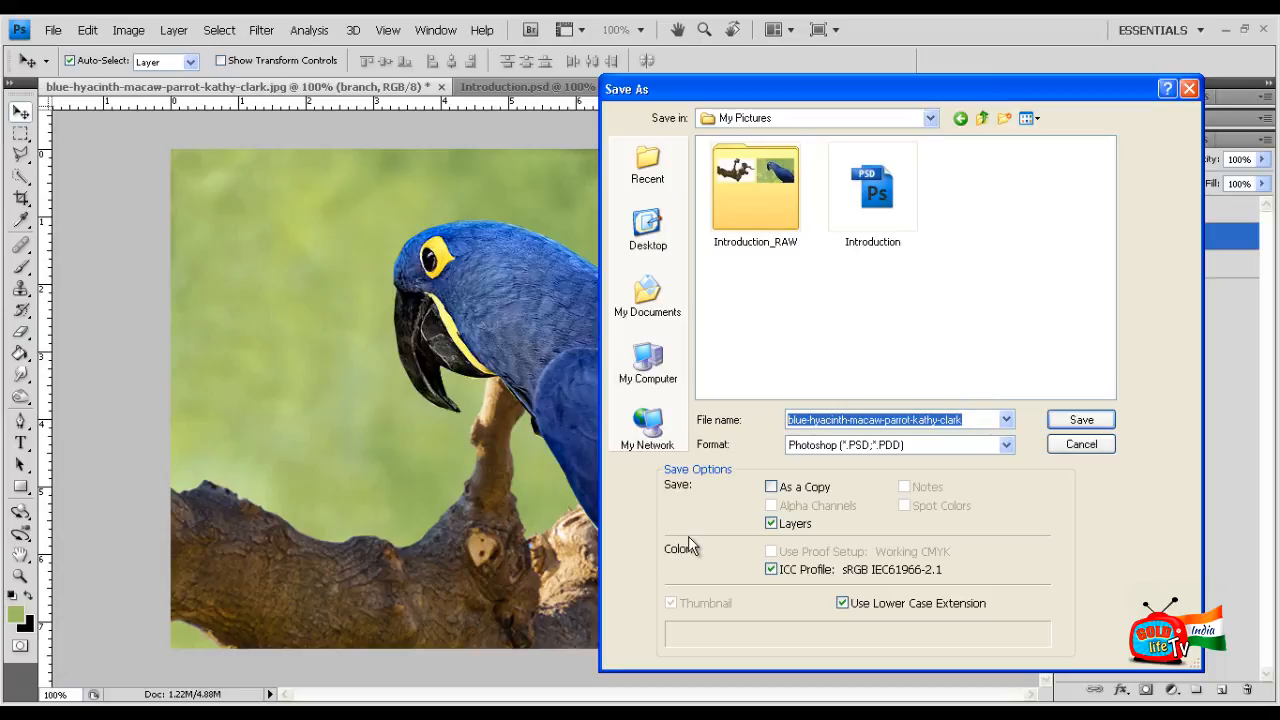
{"action": "type", "text": "Lesson1"}
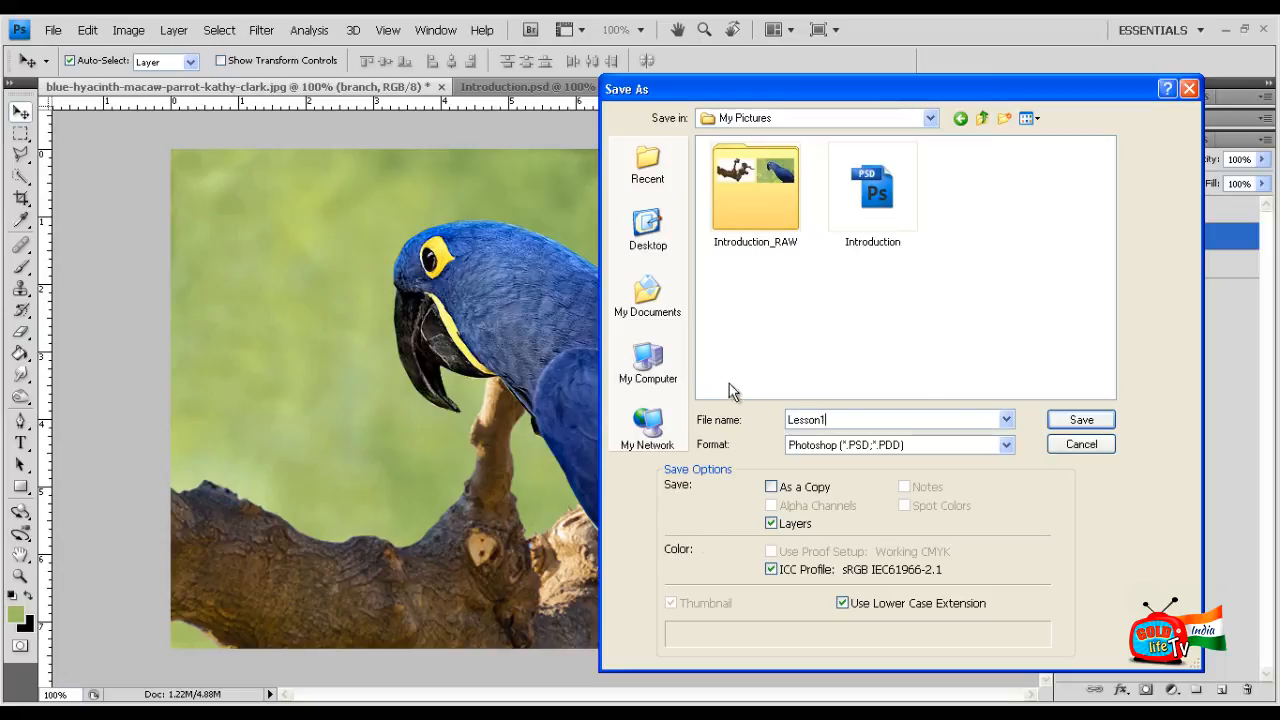
{"action": "left_click", "coordinate": [1106, 420]}
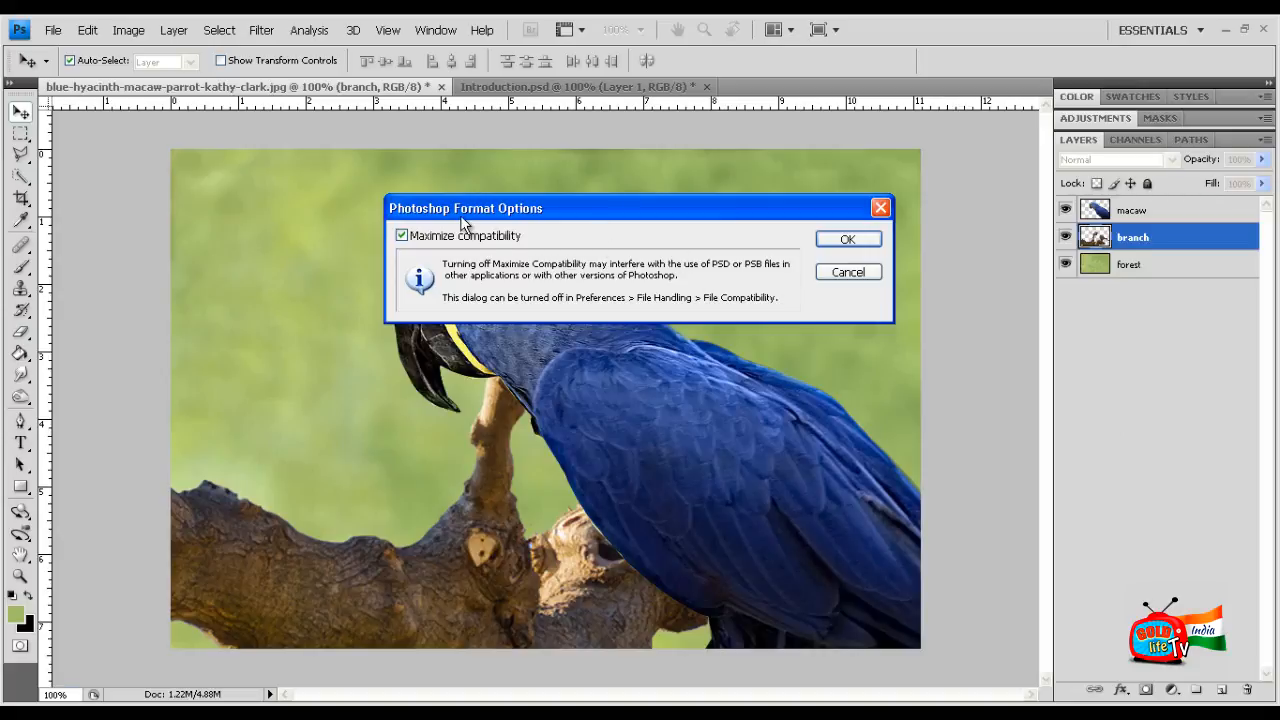
{"action": "left_click", "coordinate": [841, 245]}
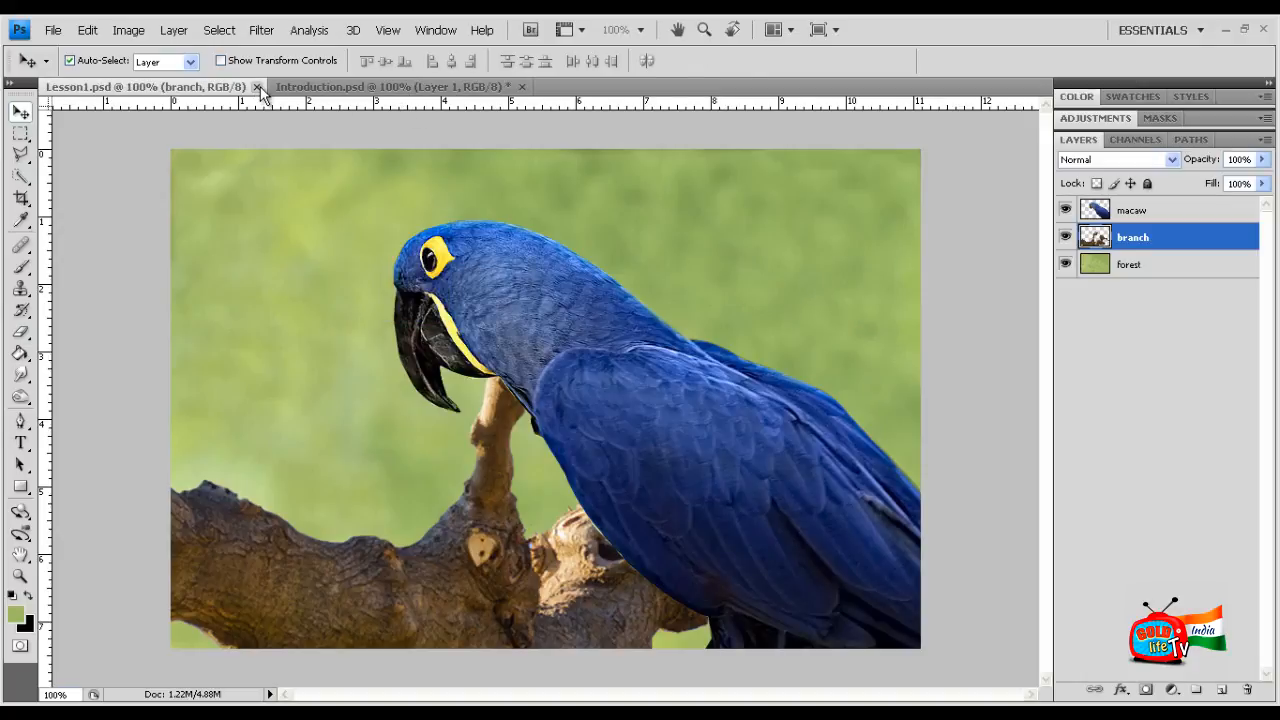
Step: Close Introduction.psd without saving its changes, and close Lesson1.psd
{"action": "left_click", "coordinate": [505, 90]}
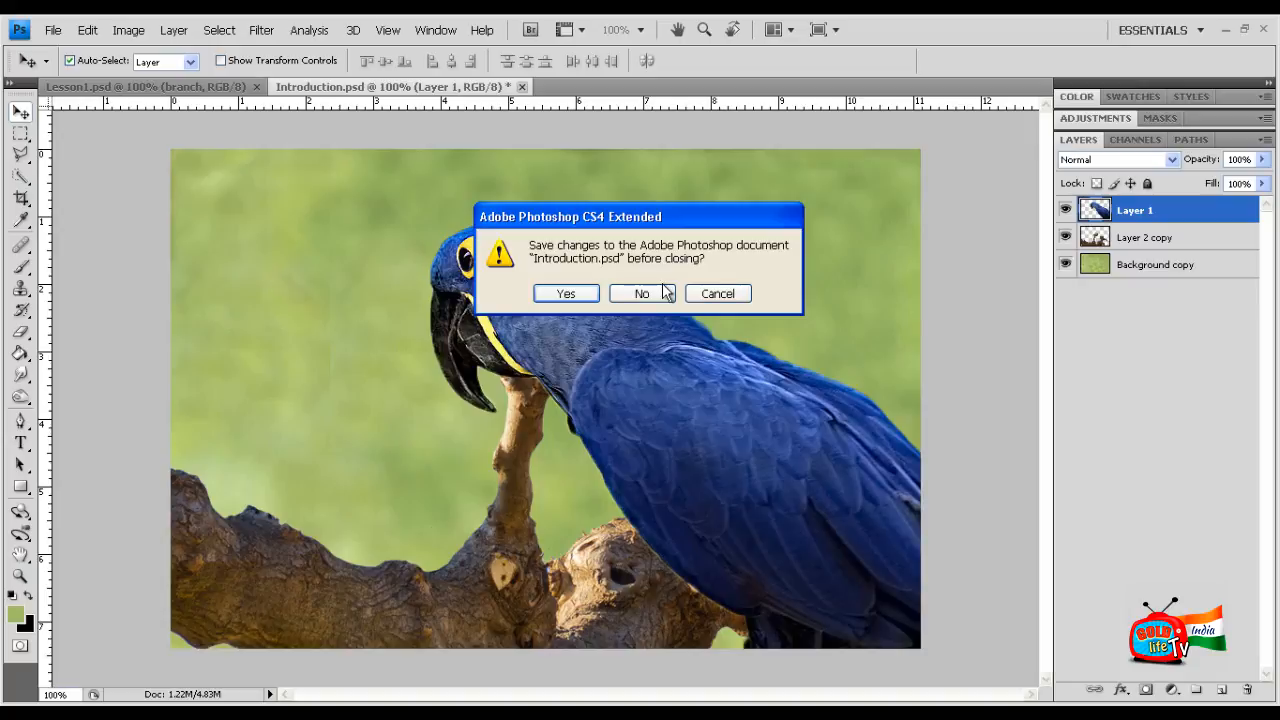
{"action": "left_click", "coordinate": [664, 292]}
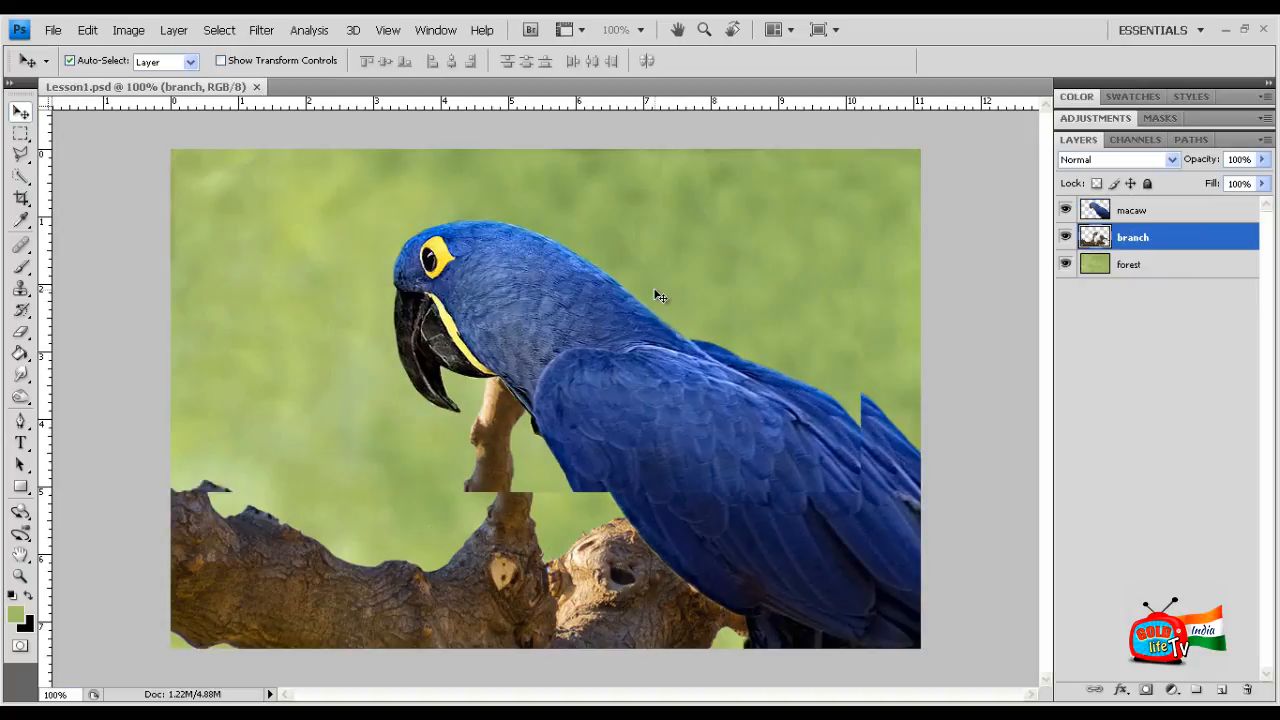
{"action": "left_click", "coordinate": [257, 88]}
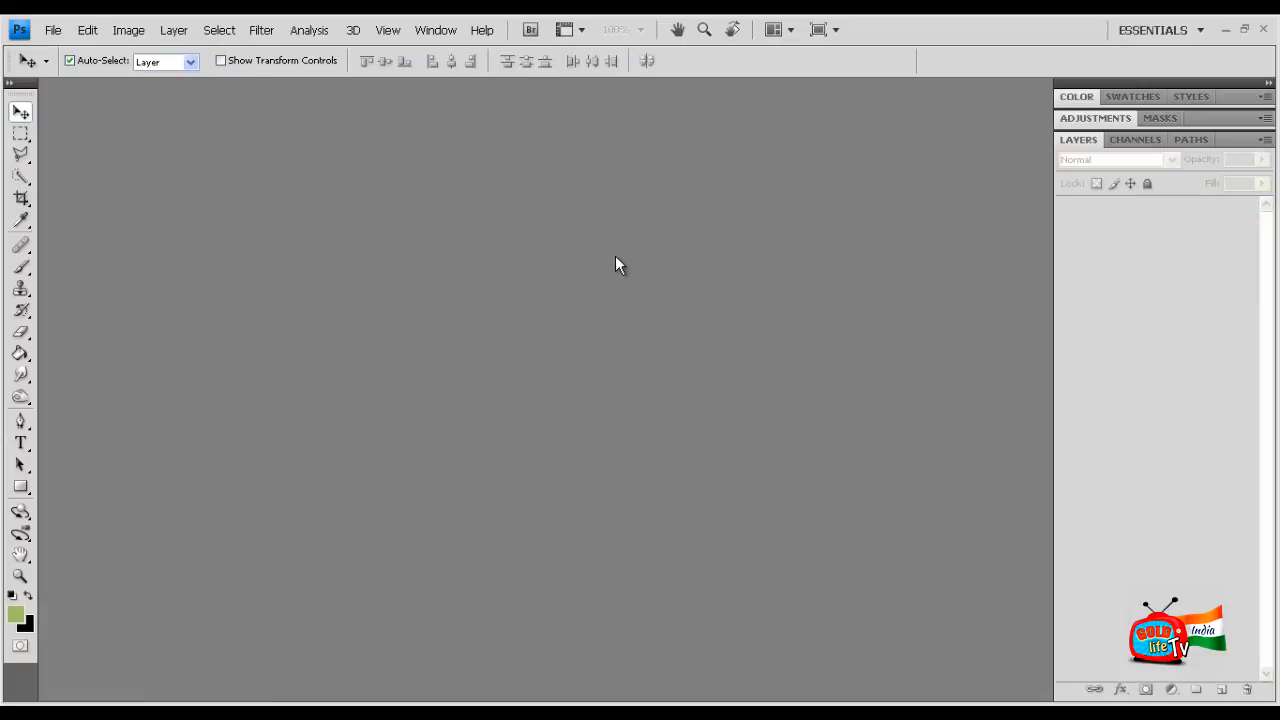
Step: Open Lesson1.psd from the My Pictures folder
{"action": "left_click", "coordinate": [52, 30]}
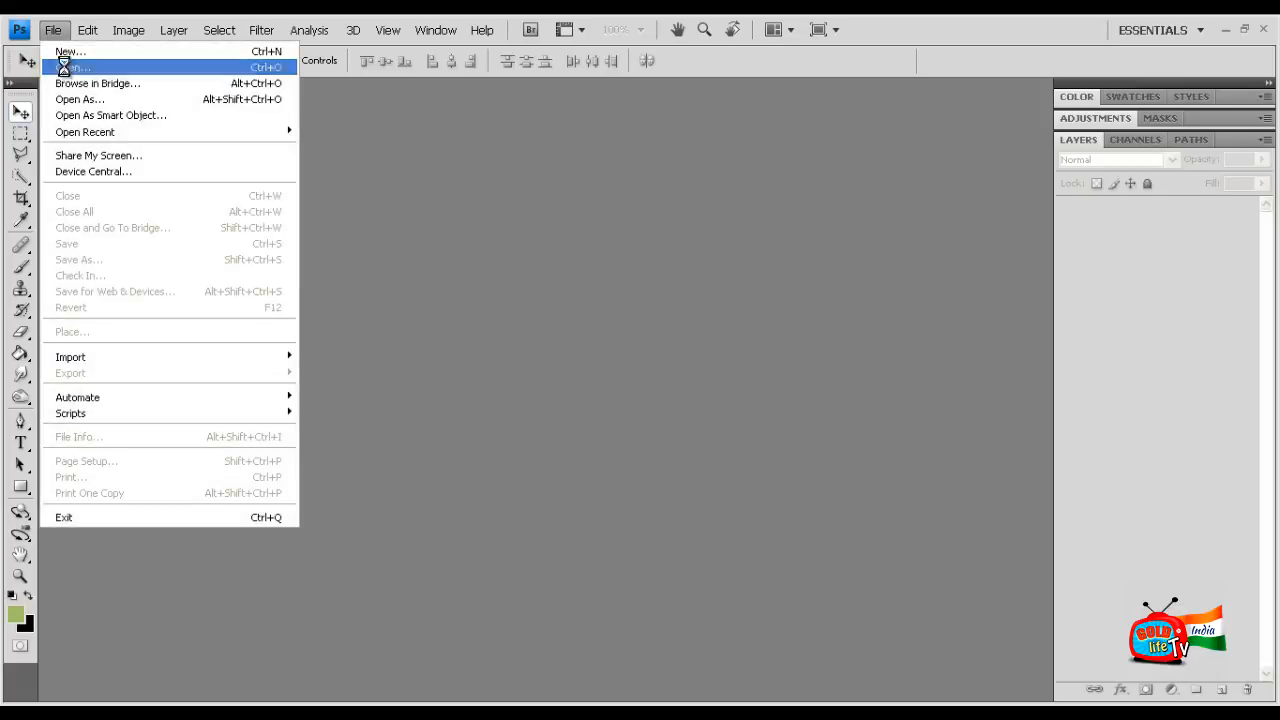
{"action": "left_click", "coordinate": [56, 65]}
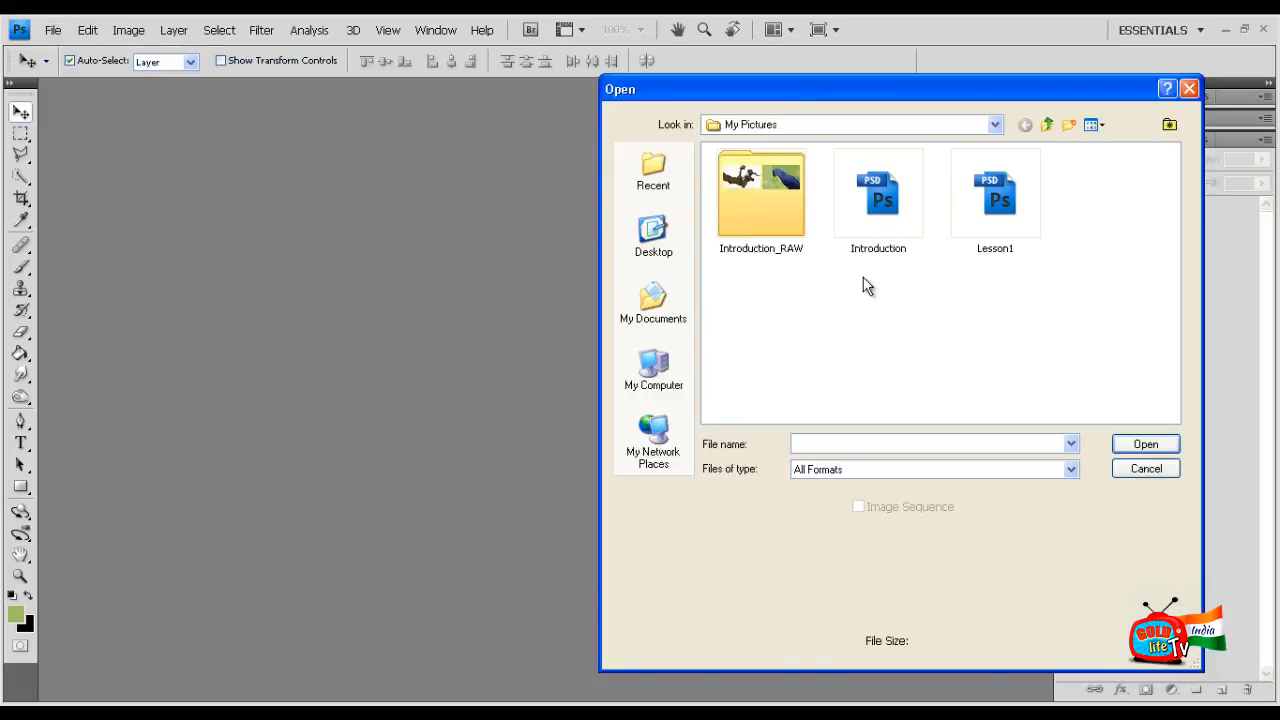
{"action": "left_click", "coordinate": [992, 220]}
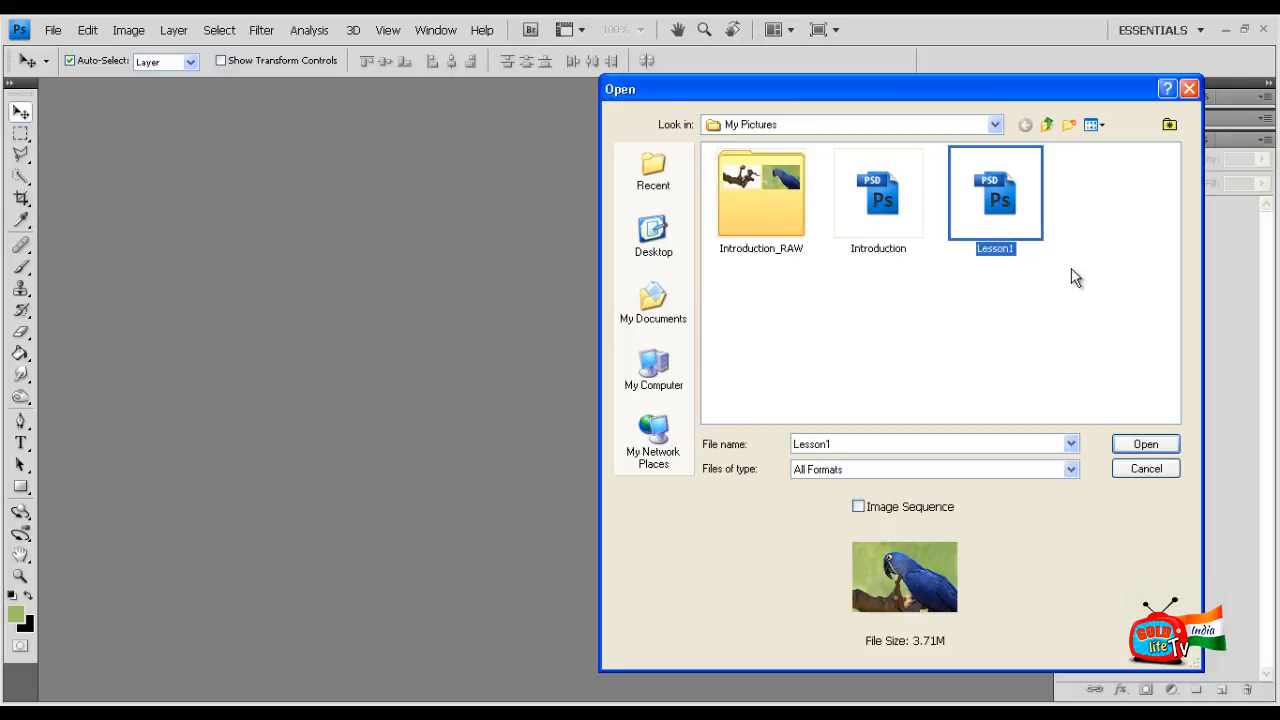
{"action": "double_click", "coordinate": [1018, 212]}
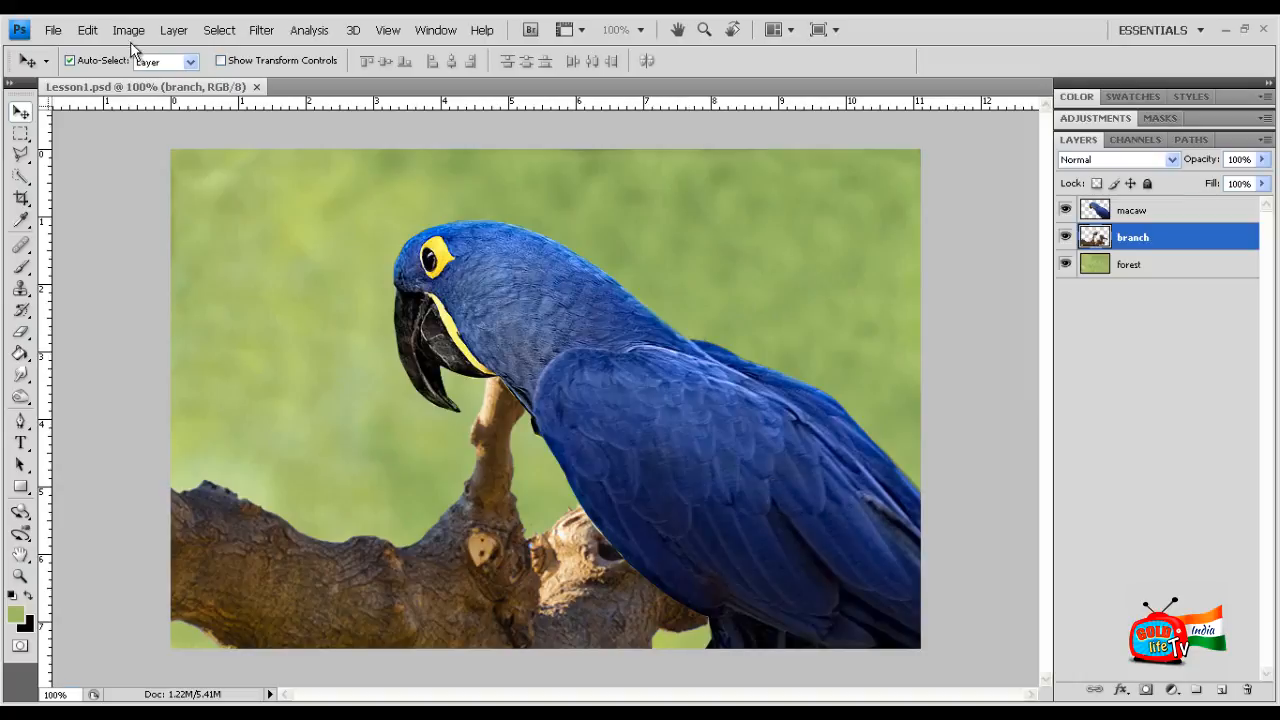
Step: Browse to the Introduction_RAW folder while opening a file and view the file properties of the blue hyacinth macaw JPEG
{"action": "left_click", "coordinate": [50, 30]}
{"action": "left_click", "coordinate": [70, 68]}
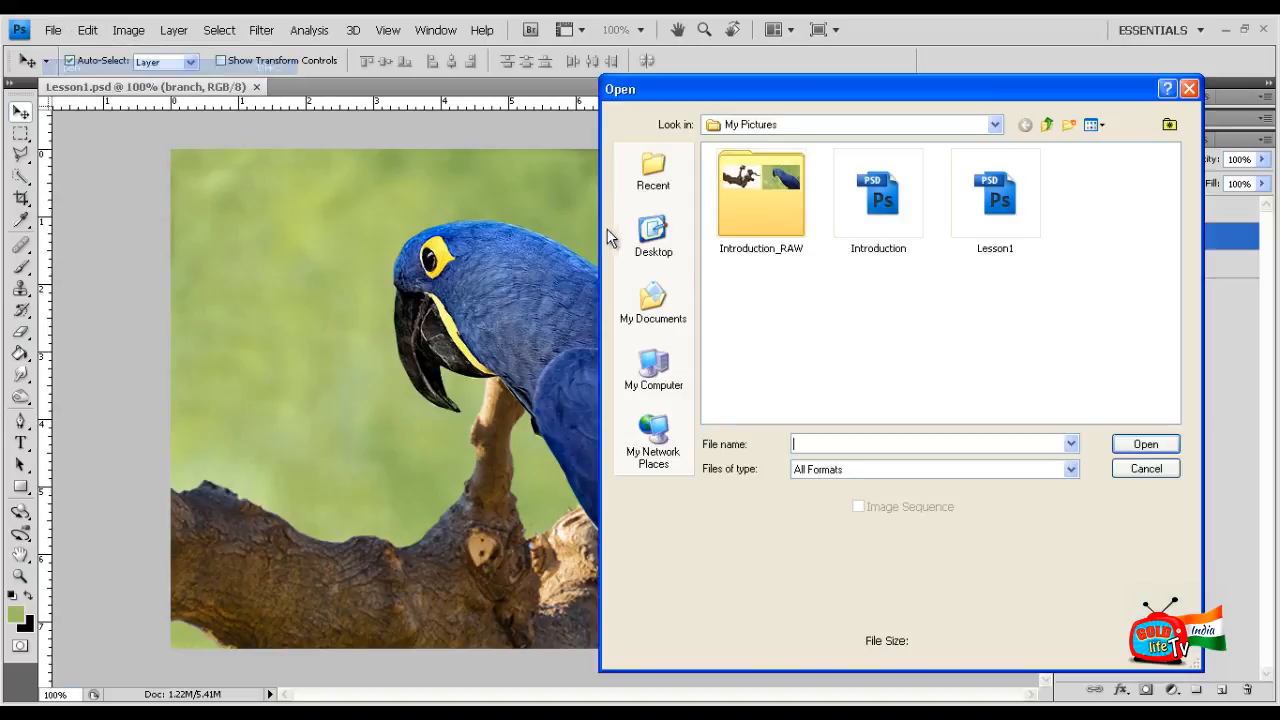
{"action": "double_click", "coordinate": [725, 226]}
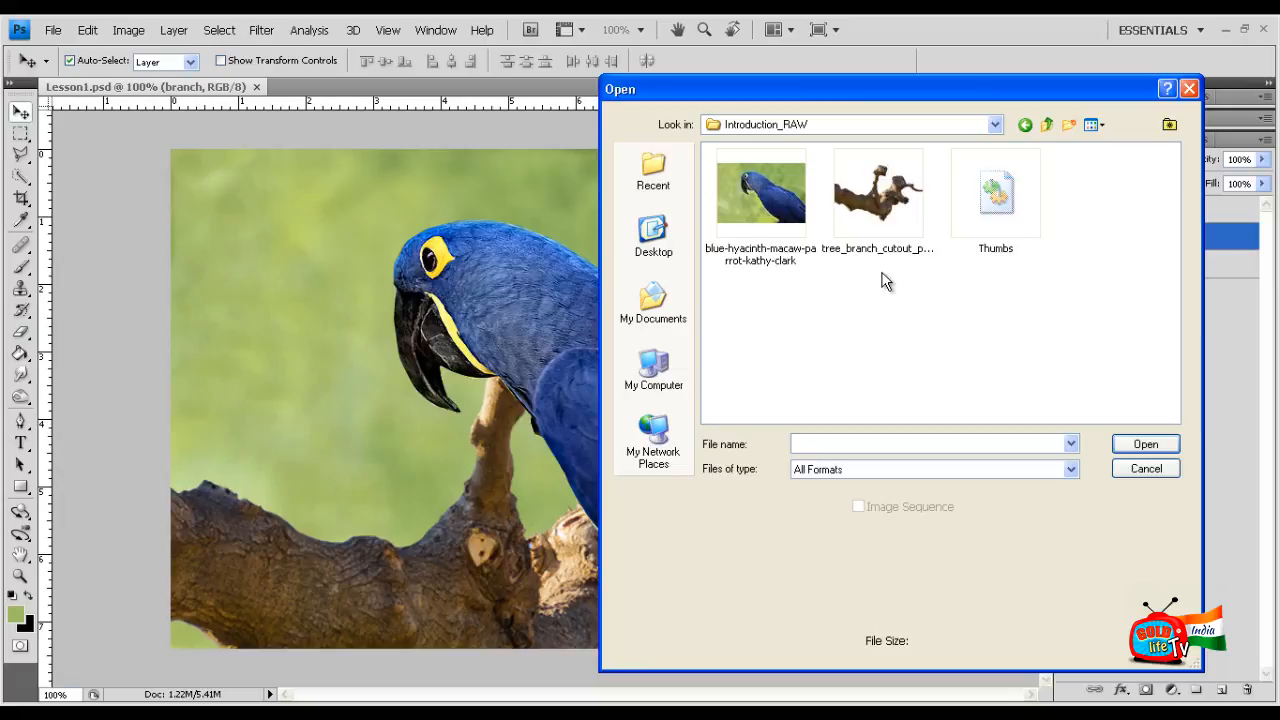
{"action": "left_click", "coordinate": [786, 247]}
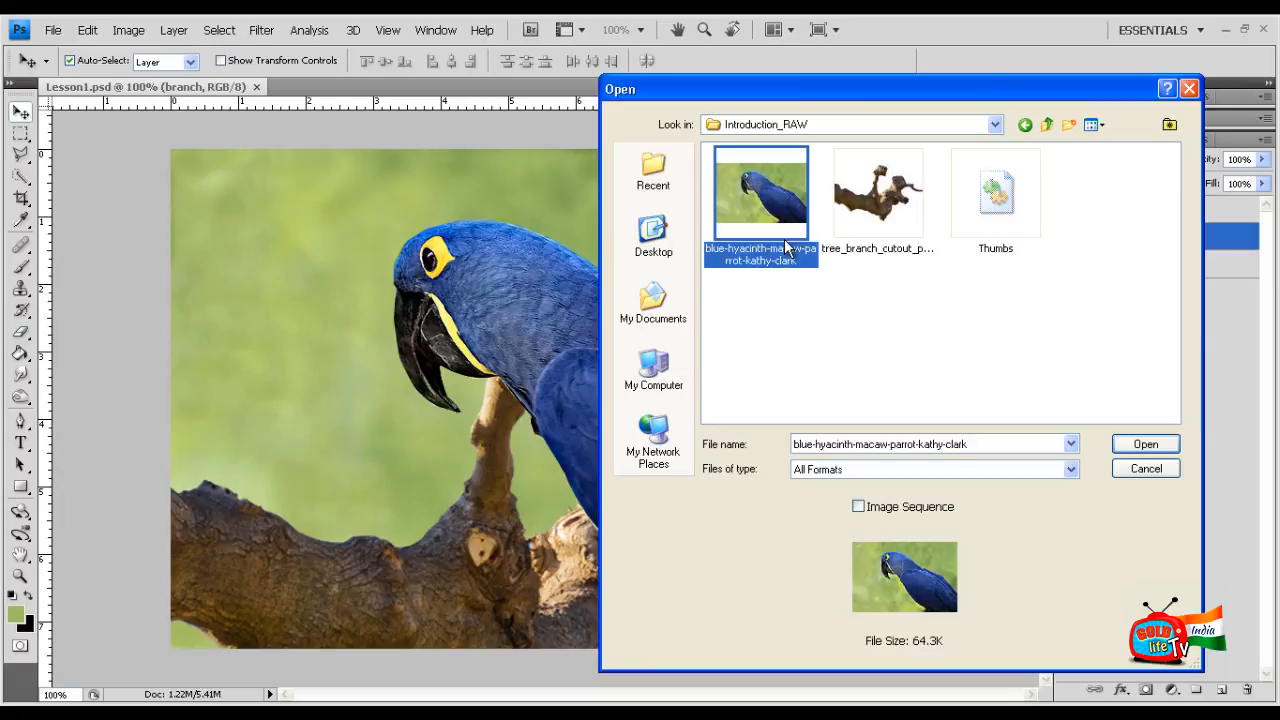
{"action": "right_click", "coordinate": [786, 247]}
{"action": "left_click", "coordinate": [810, 698]}
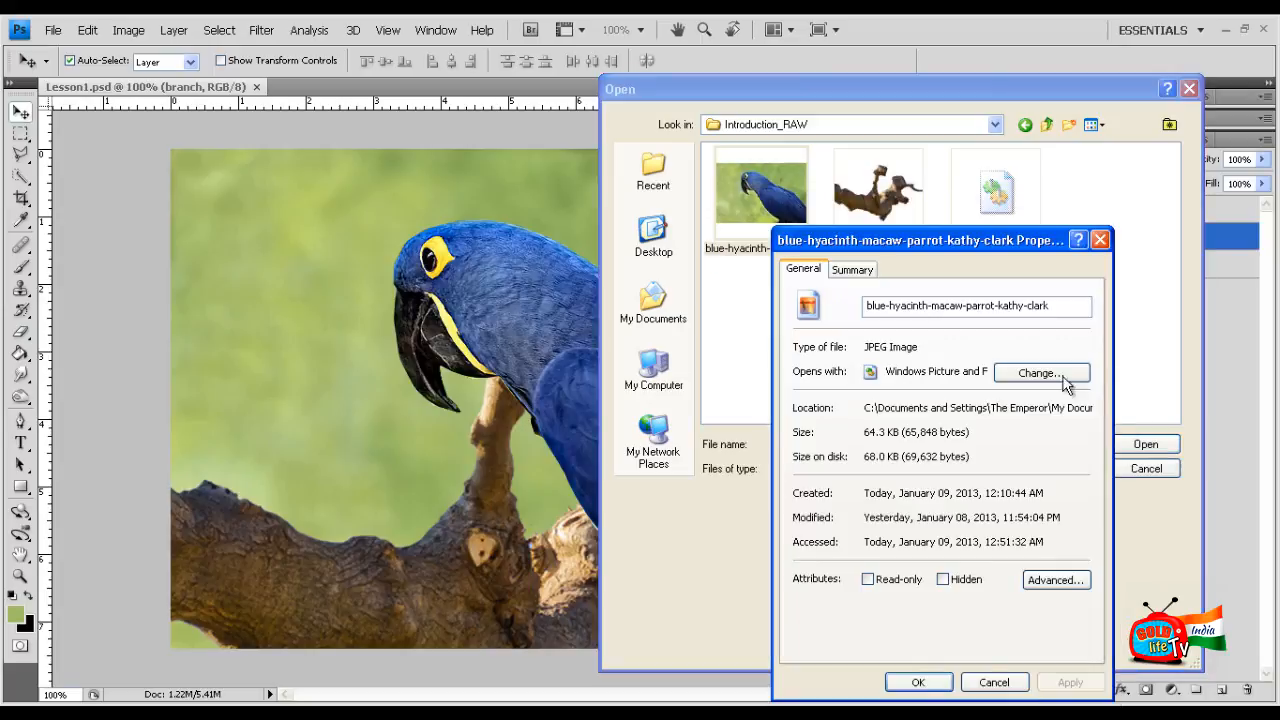
{"action": "left_click", "coordinate": [1104, 241]}
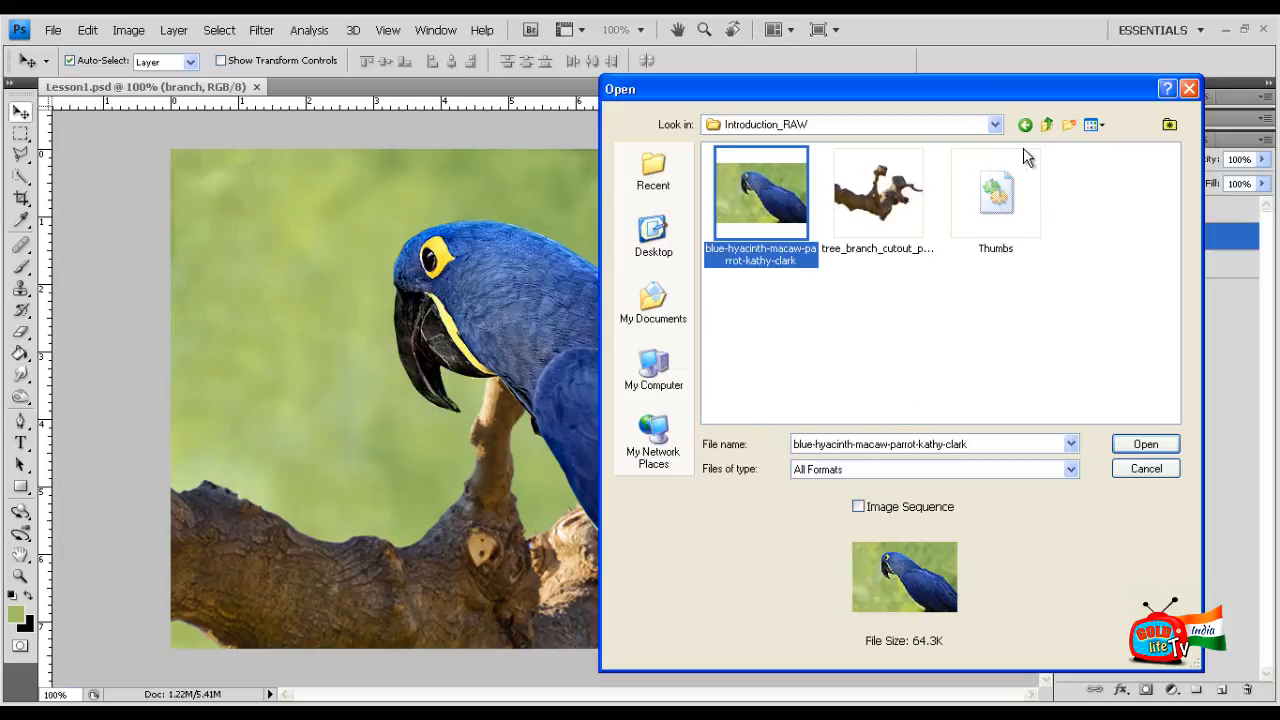
Step: Return to My Pictures and view the Lesson1 Photoshop file's properties to compare its type and size with the JPEG
{"action": "left_click", "coordinate": [1047, 124]}
{"action": "left_click", "coordinate": [1020, 220]}
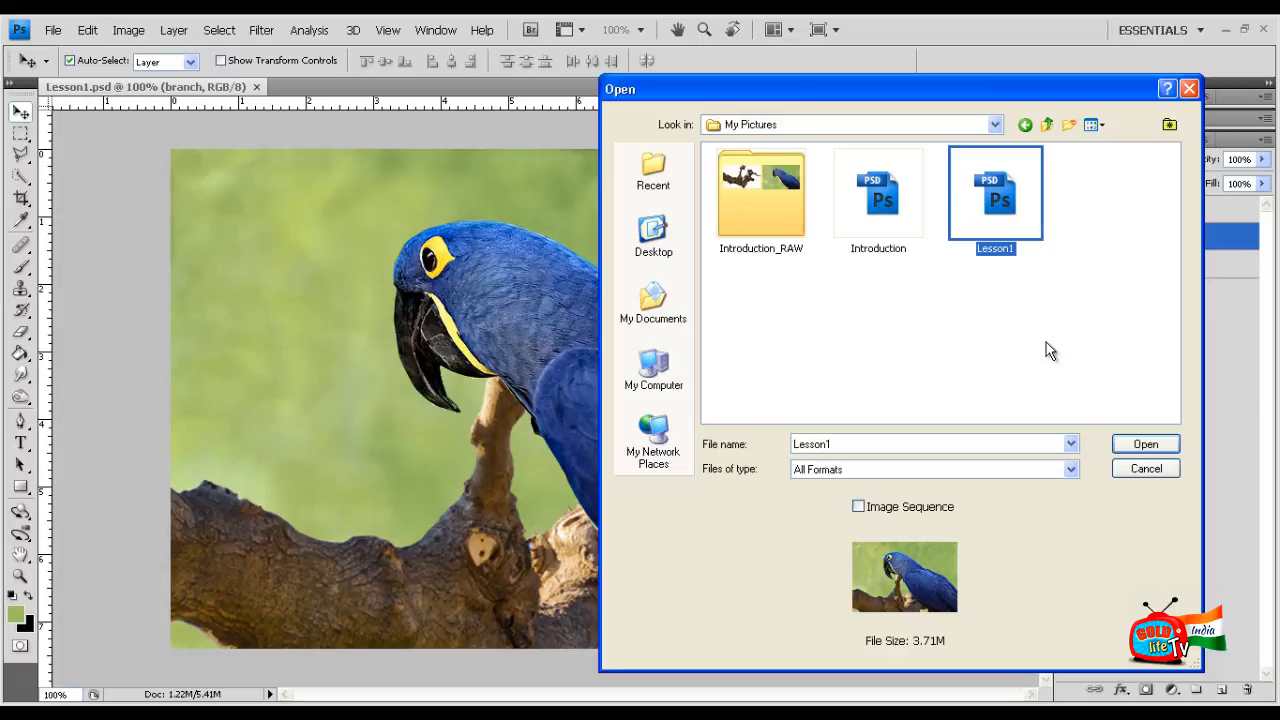
{"action": "right_click", "coordinate": [997, 198]}
{"action": "left_click", "coordinate": [1040, 609]}
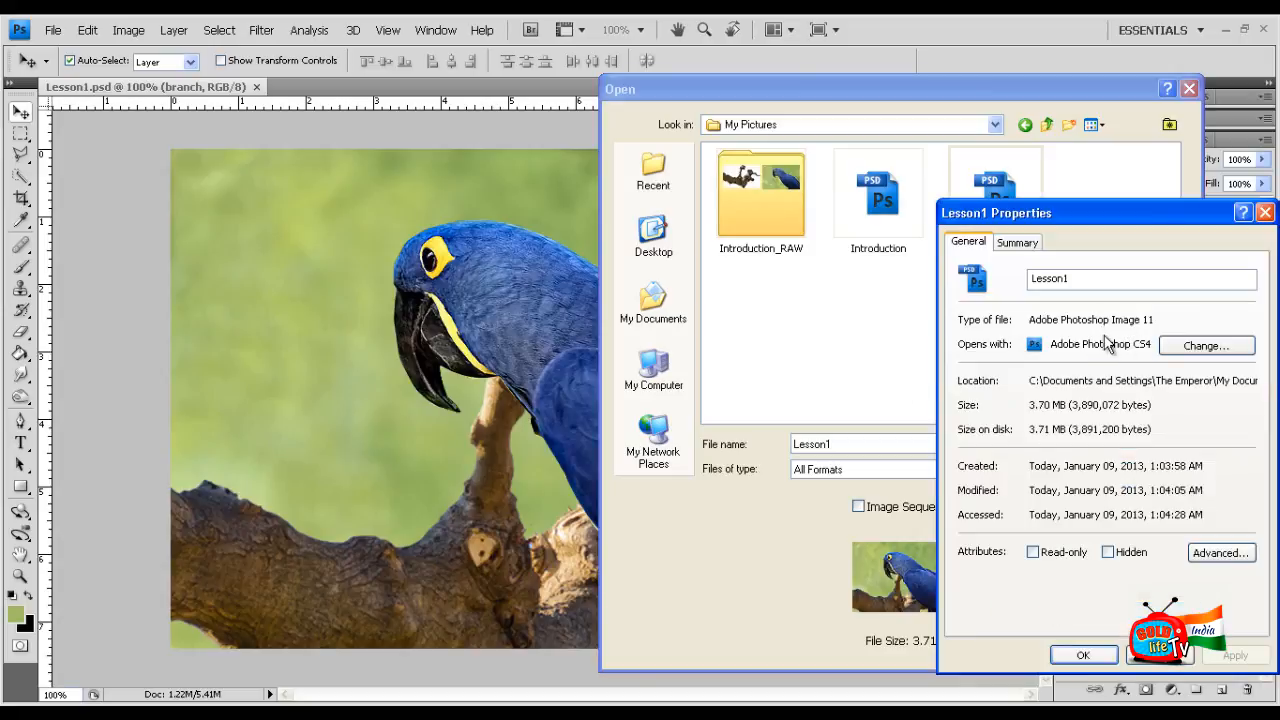
{"action": "left_click", "coordinate": [1265, 213]}
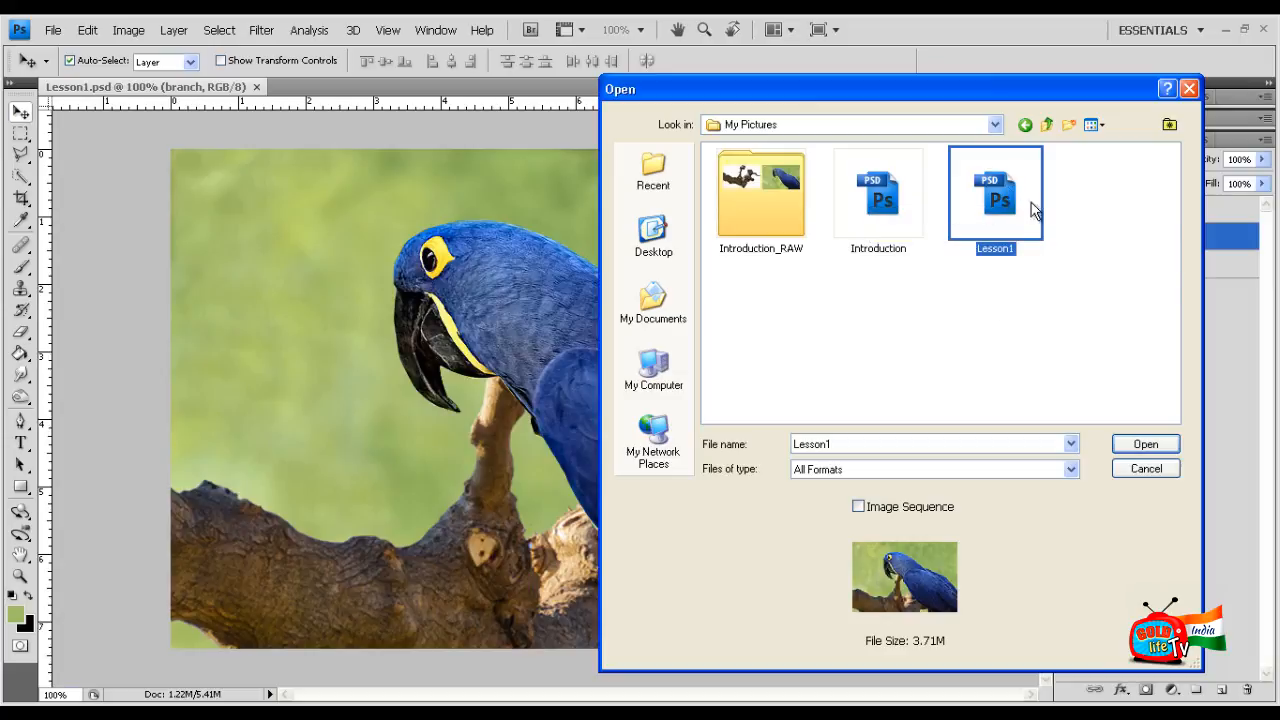
{"action": "mouse_move", "coordinate": [1034, 224]}
{"action": "left_click", "coordinate": [977, 339]}
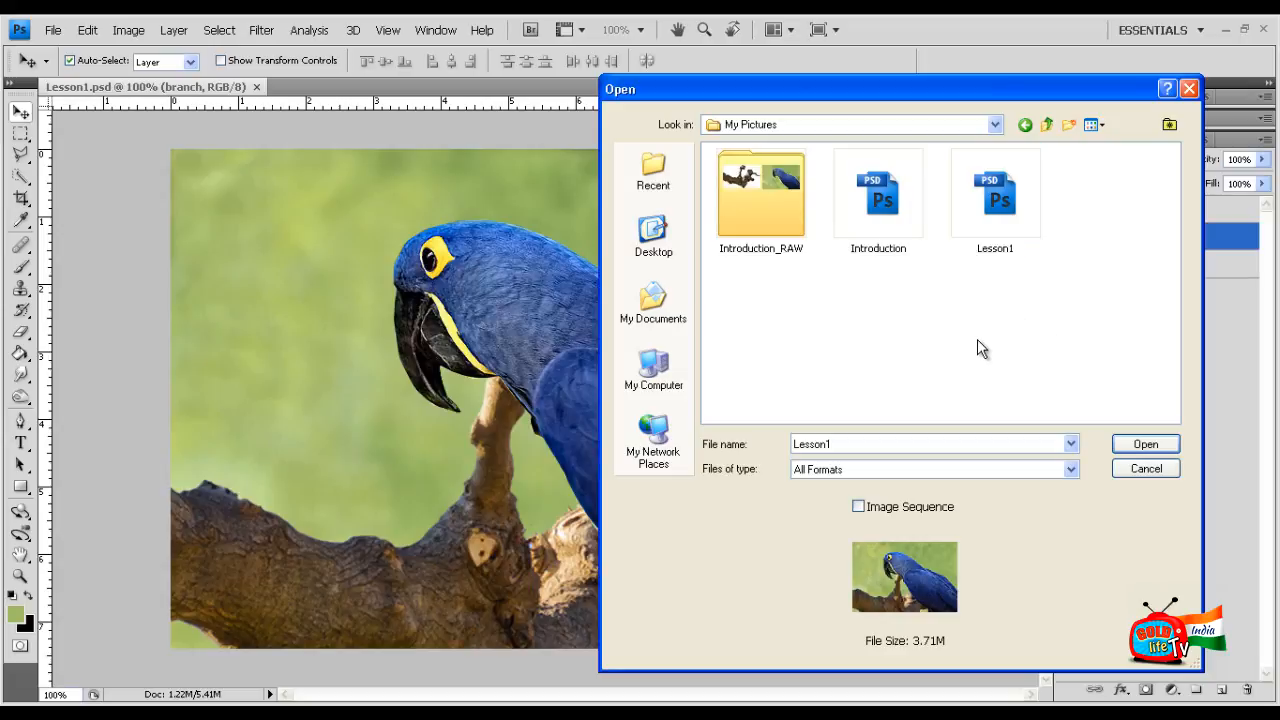
Step: Preview the macaw source image in Introduction_RAW again, return to My Pictures, and leave the file browser without opening anything
{"action": "double_click", "coordinate": [733, 225]}
{"action": "left_click", "coordinate": [750, 199]}
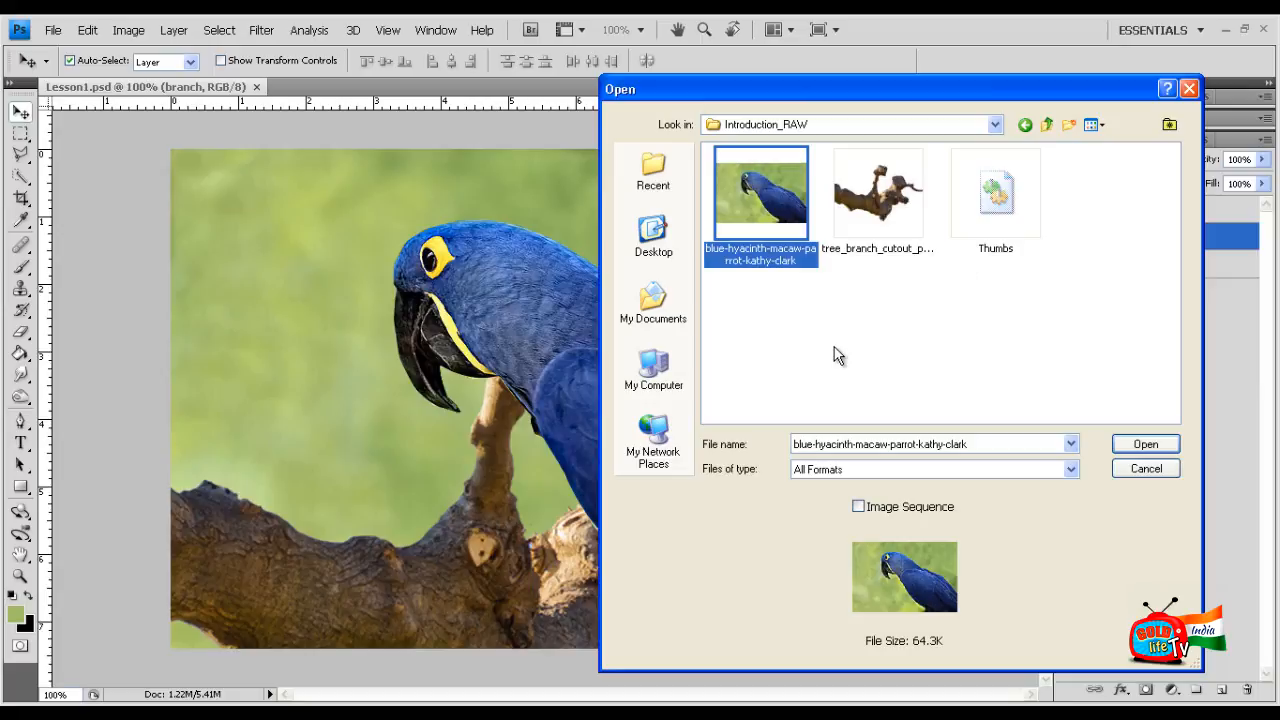
{"action": "left_click", "coordinate": [1047, 125]}
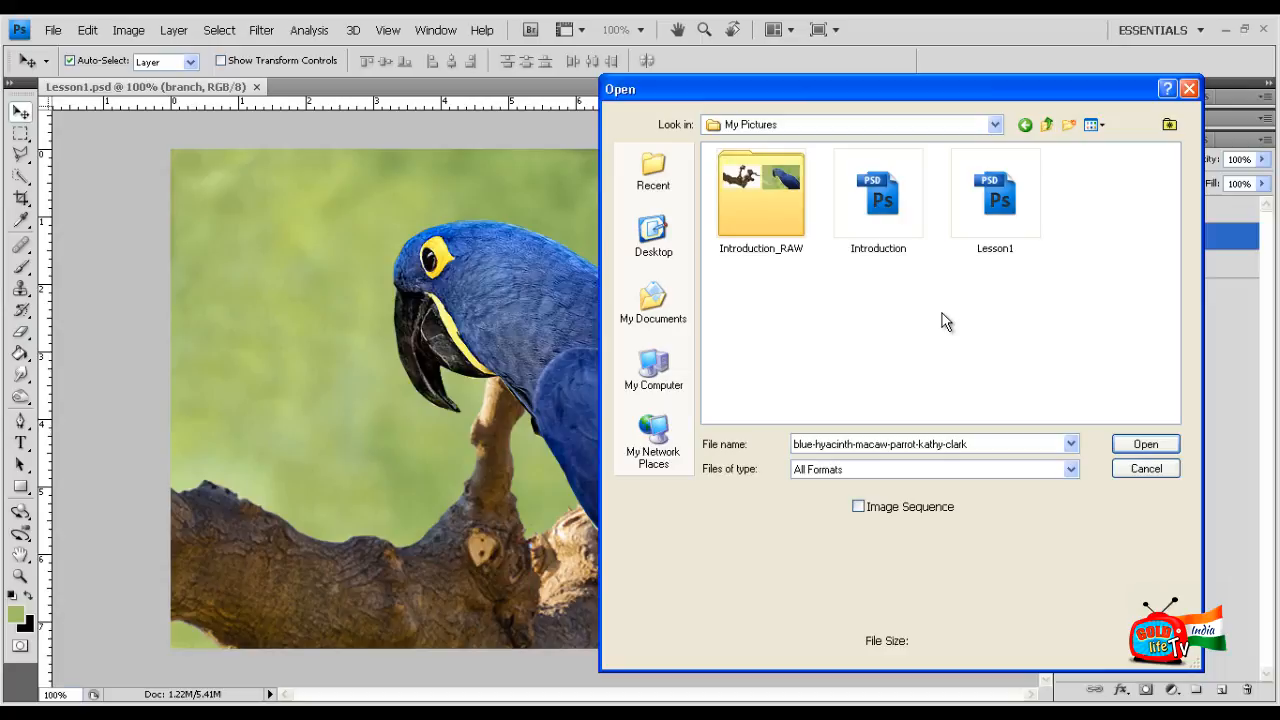
{"action": "left_click", "coordinate": [1046, 464]}
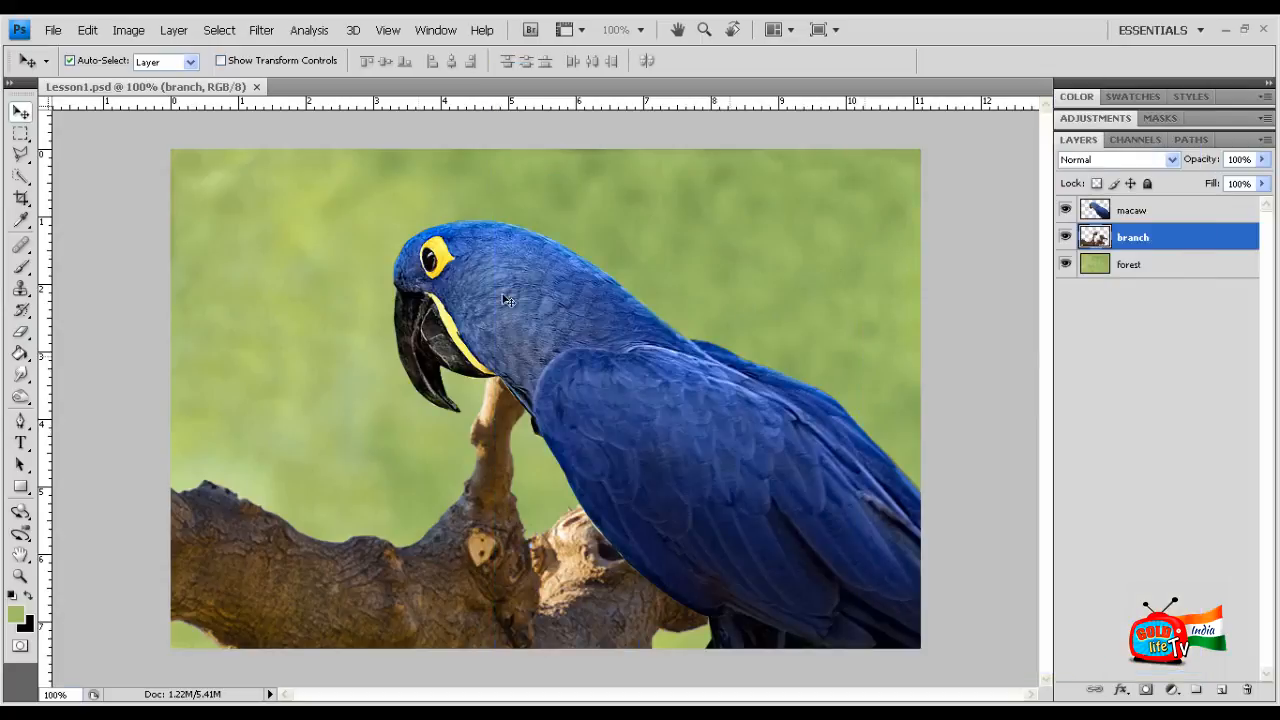
Step: Save a copy of the composite in JPEG format as Lesson1.jpg in My Pictures, continuing to the JPEG options
{"action": "left_click", "coordinate": [53, 29]}
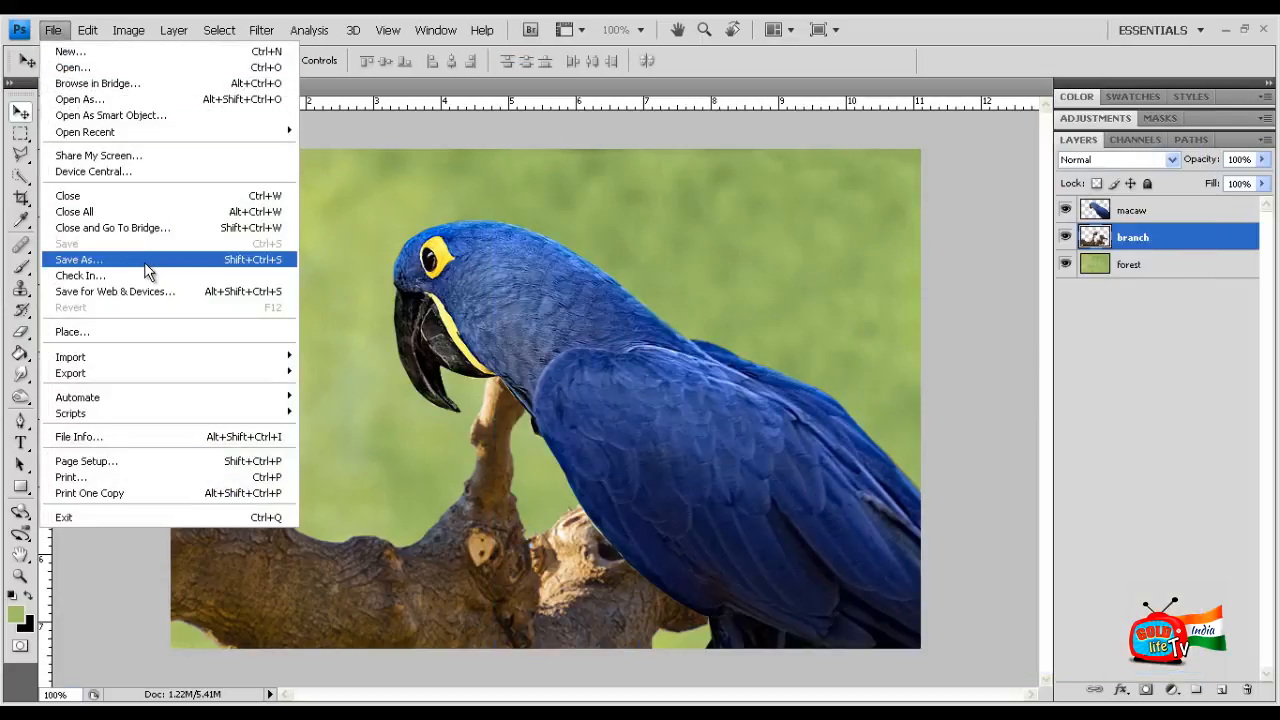
{"action": "left_click", "coordinate": [146, 268]}
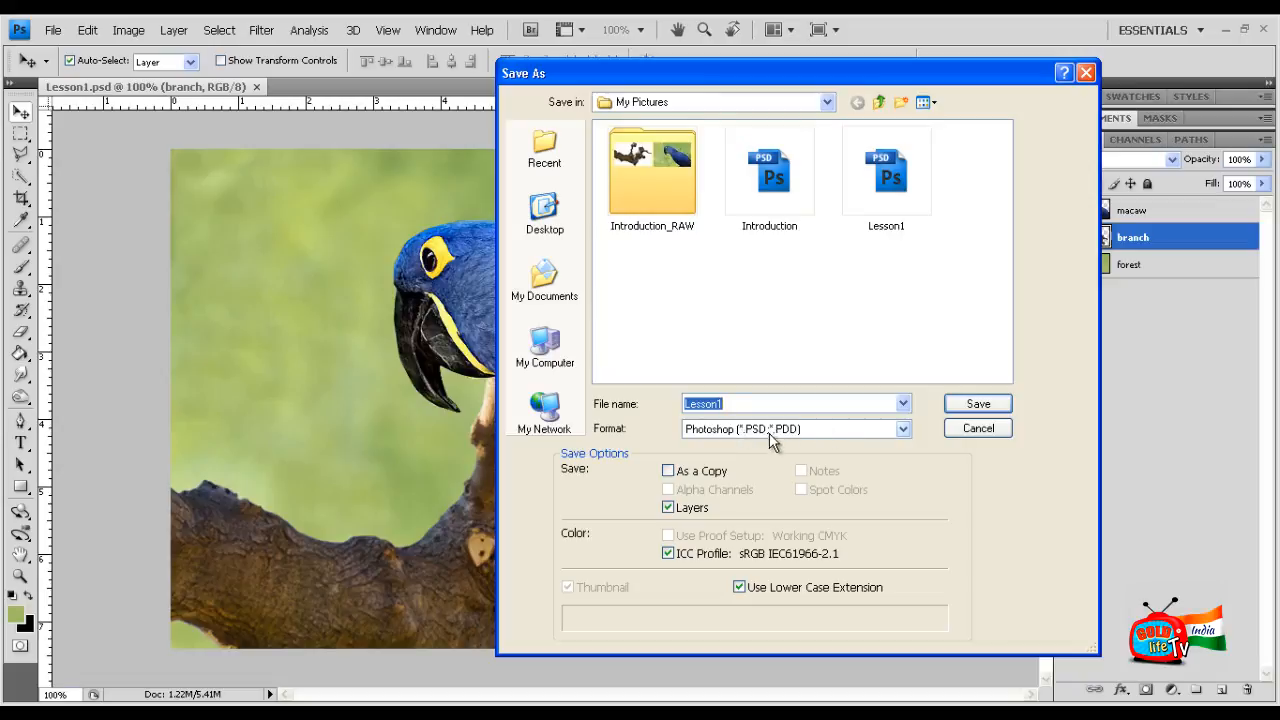
{"action": "left_click", "coordinate": [903, 429]}
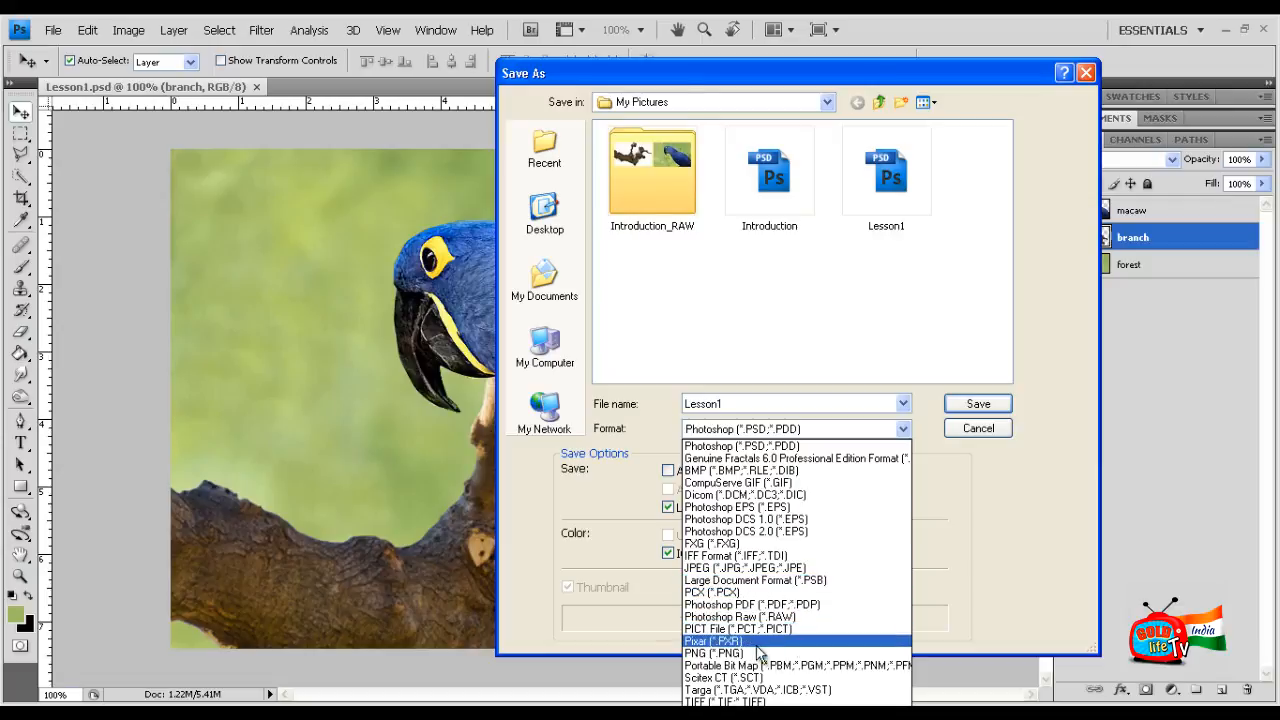
{"action": "left_click", "coordinate": [797, 568]}
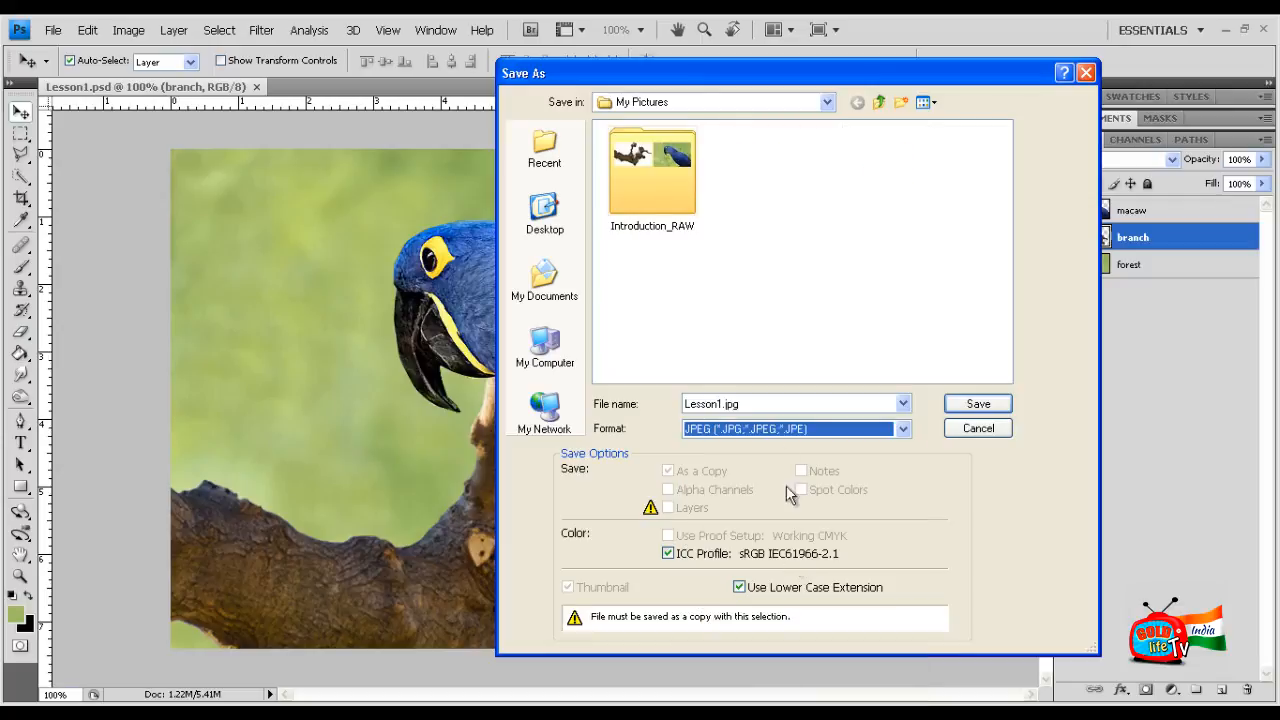
{"action": "left_click", "coordinate": [772, 404]}
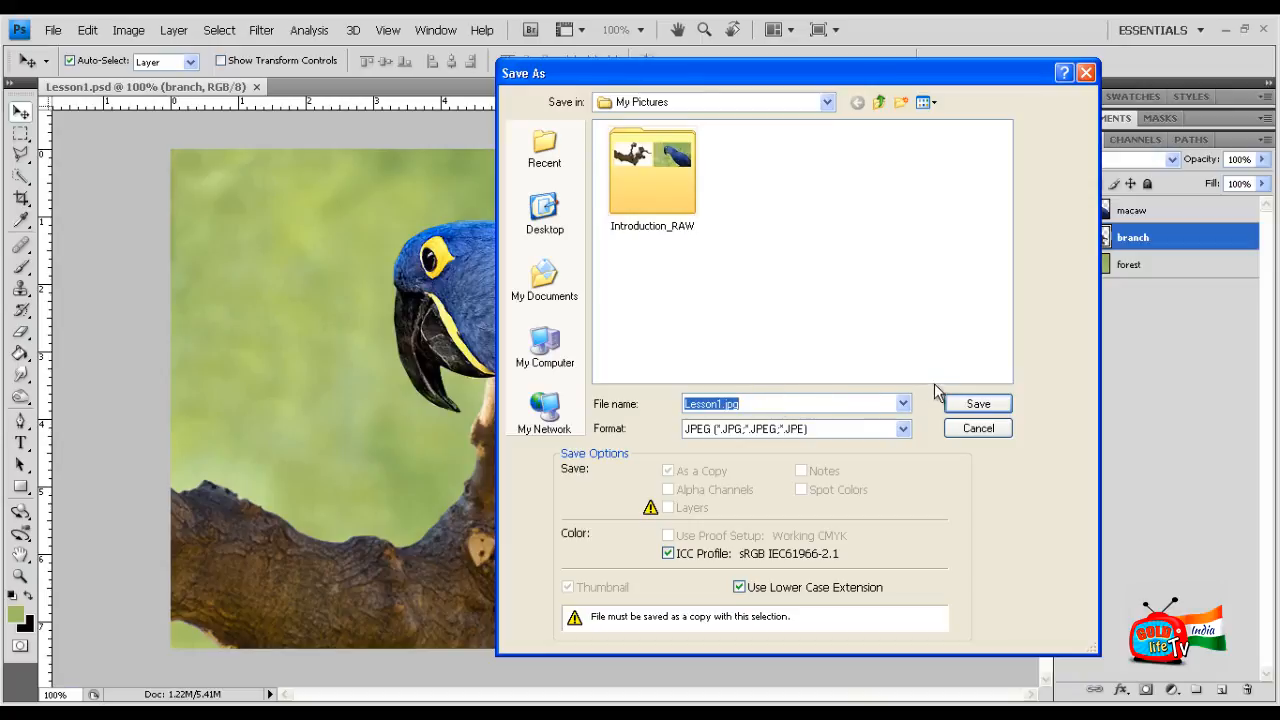
{"action": "left_click", "coordinate": [976, 408]}
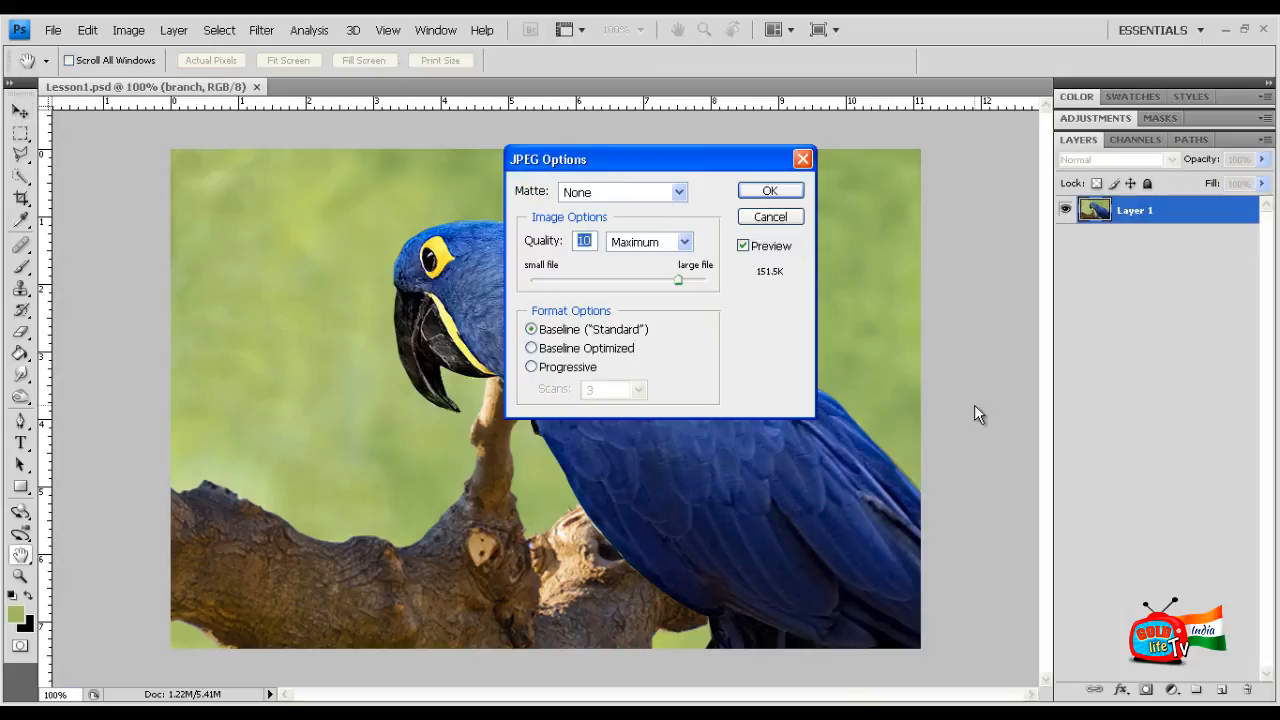
Step: Compare the lowest and highest JPEG quality in the preview, and finish the save at quality 12 (Maximum) with Baseline ("Standard")
{"action": "left_click_drag", "start_coordinate": [689, 280], "coordinate": [667, 281]}
{"action": "left_click_drag", "start_coordinate": [665, 277], "coordinate": [476, 282]}
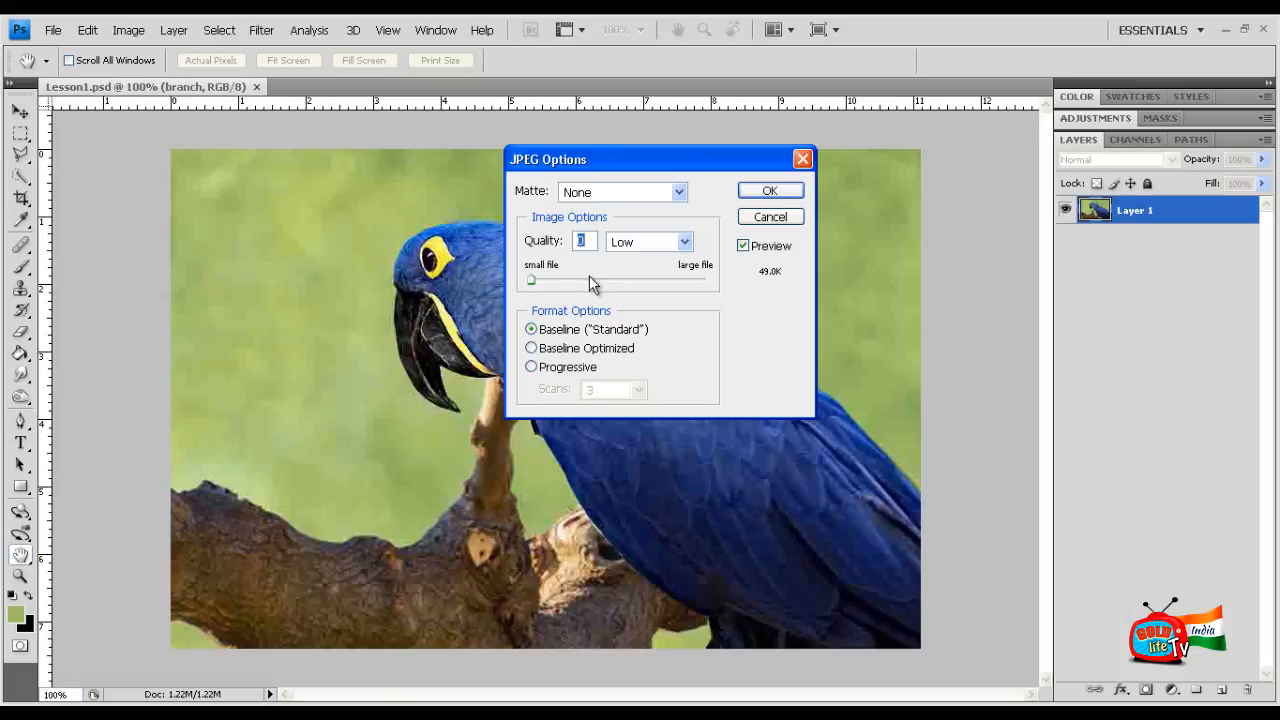
{"action": "left_click_drag", "start_coordinate": [591, 286], "coordinate": [774, 286]}
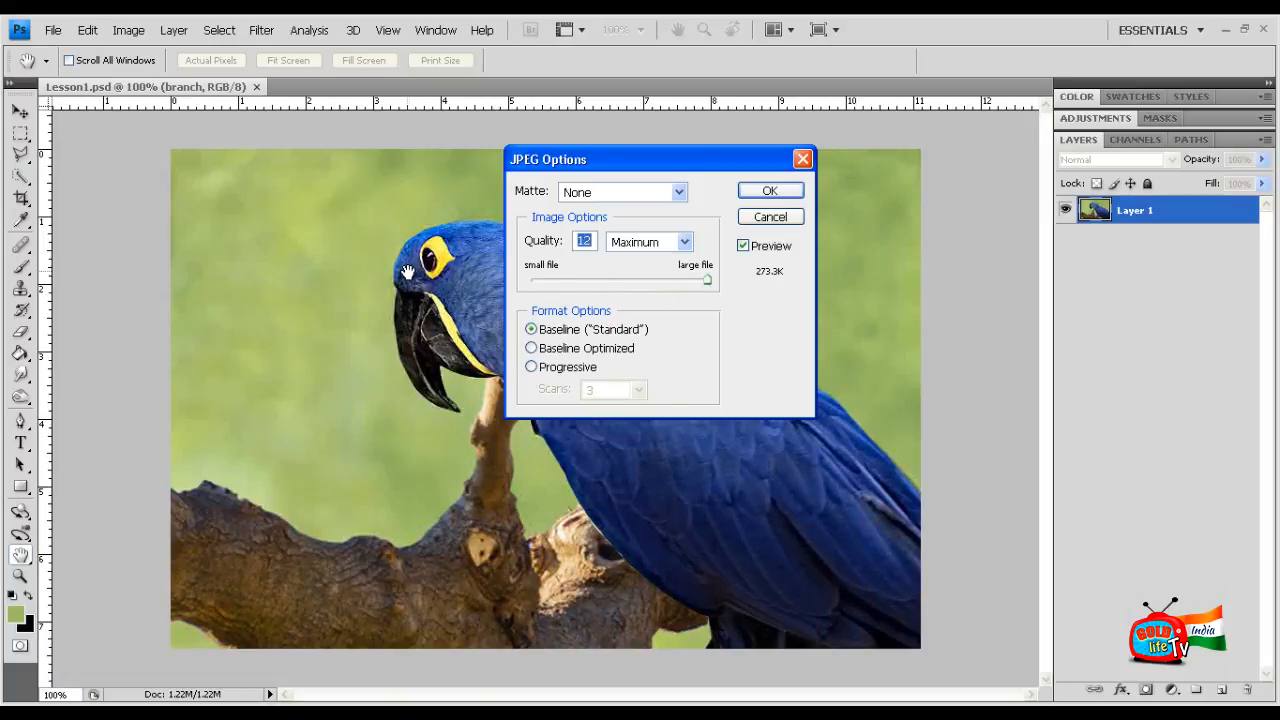
{"action": "left_click_drag", "start_coordinate": [680, 279], "coordinate": [414, 443]}
{"action": "left_click_drag", "start_coordinate": [541, 283], "coordinate": [809, 357]}
{"action": "left_click", "coordinate": [770, 190]}
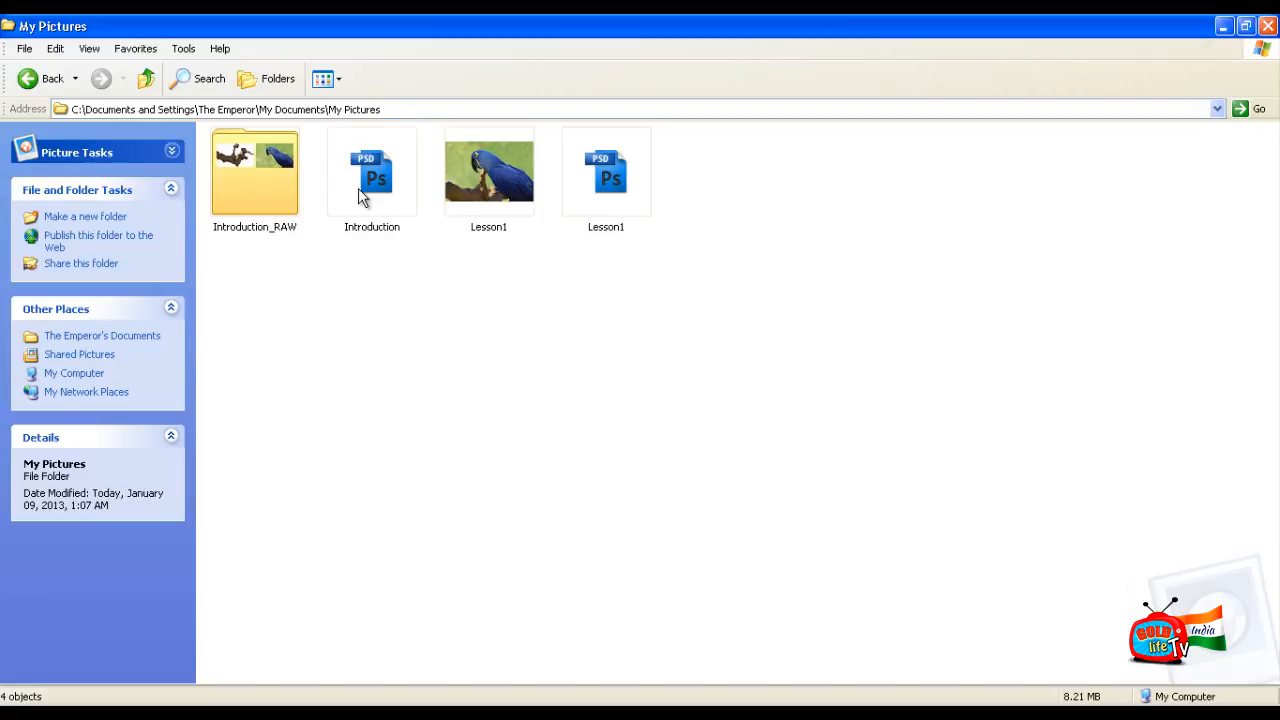
Step: In Windows Explorer, check the Lesson1 JPEG's file details in My Pictures and view the Lesson1 Photoshop file's properties
{"action": "mouse_move", "coordinate": [512, 190]}
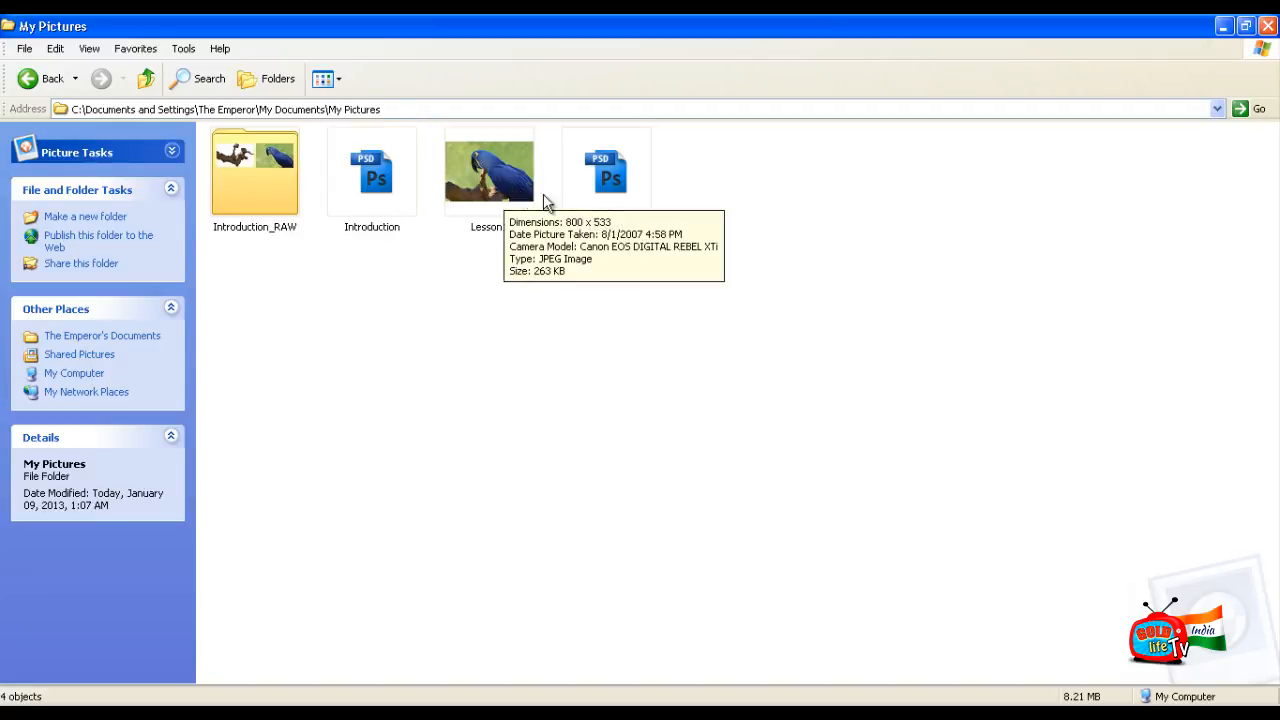
{"action": "left_click", "coordinate": [603, 194]}
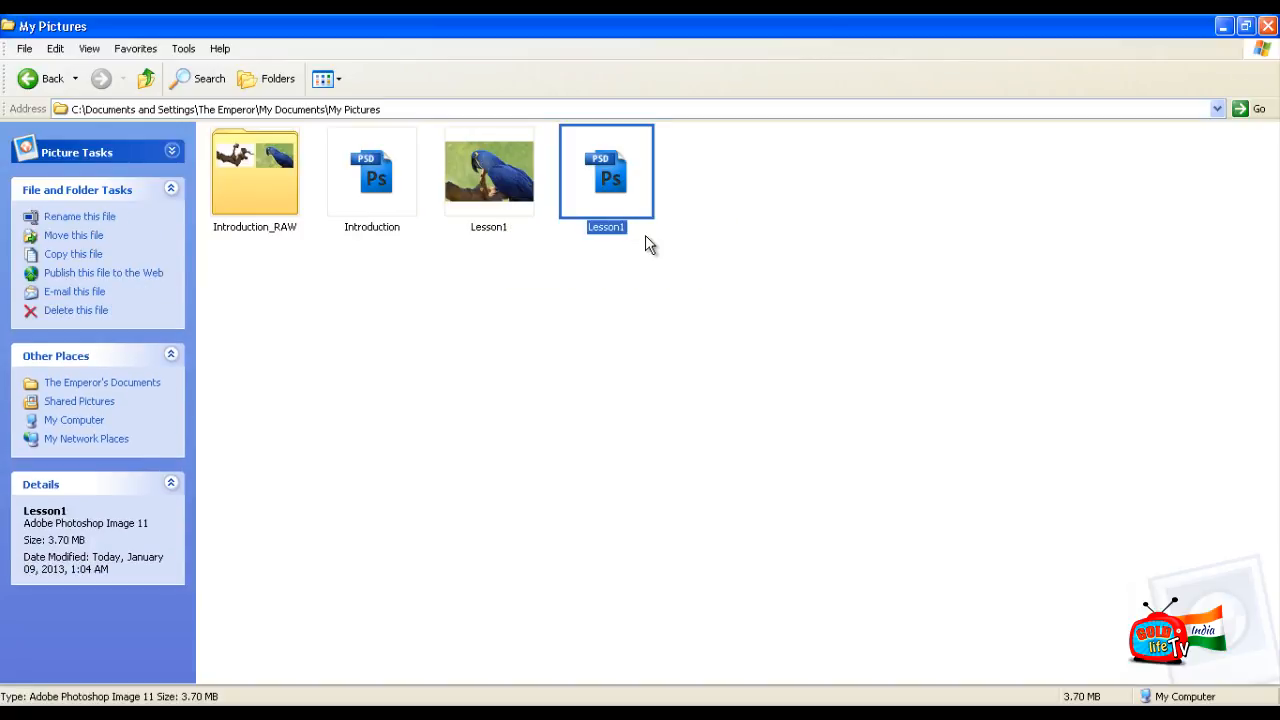
{"action": "right_click", "coordinate": [622, 200]}
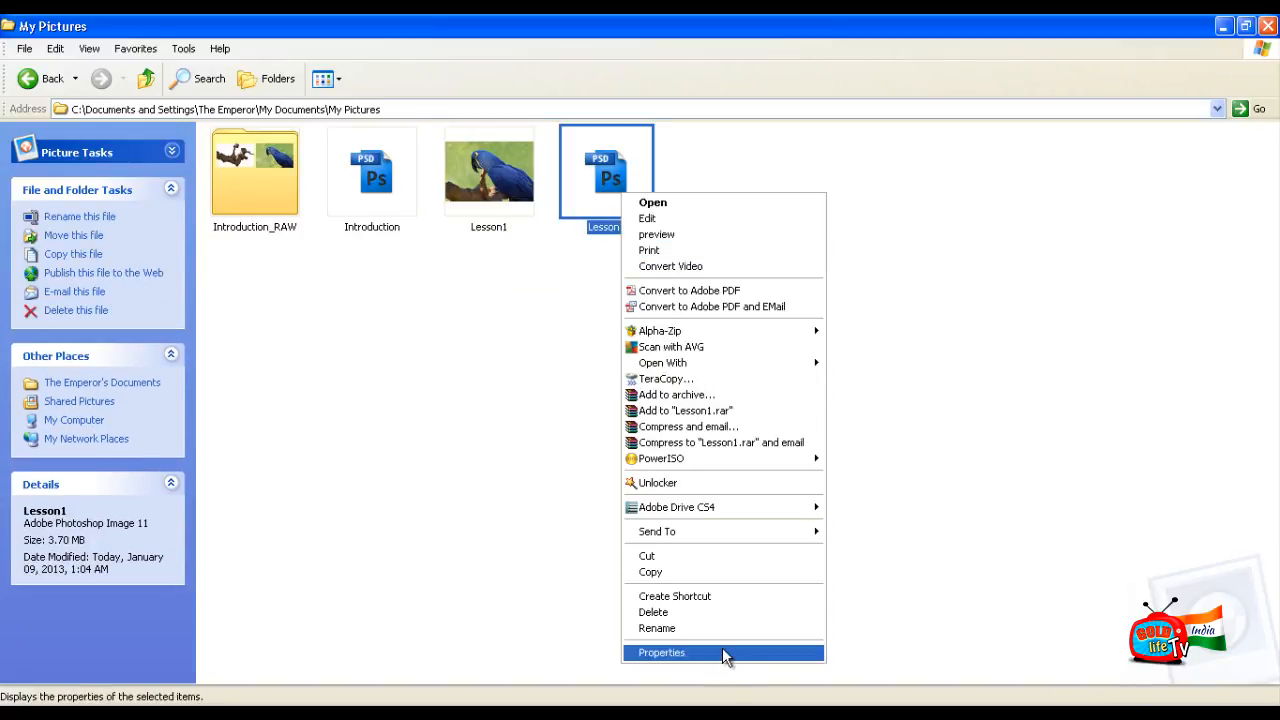
{"action": "left_click", "coordinate": [722, 647]}
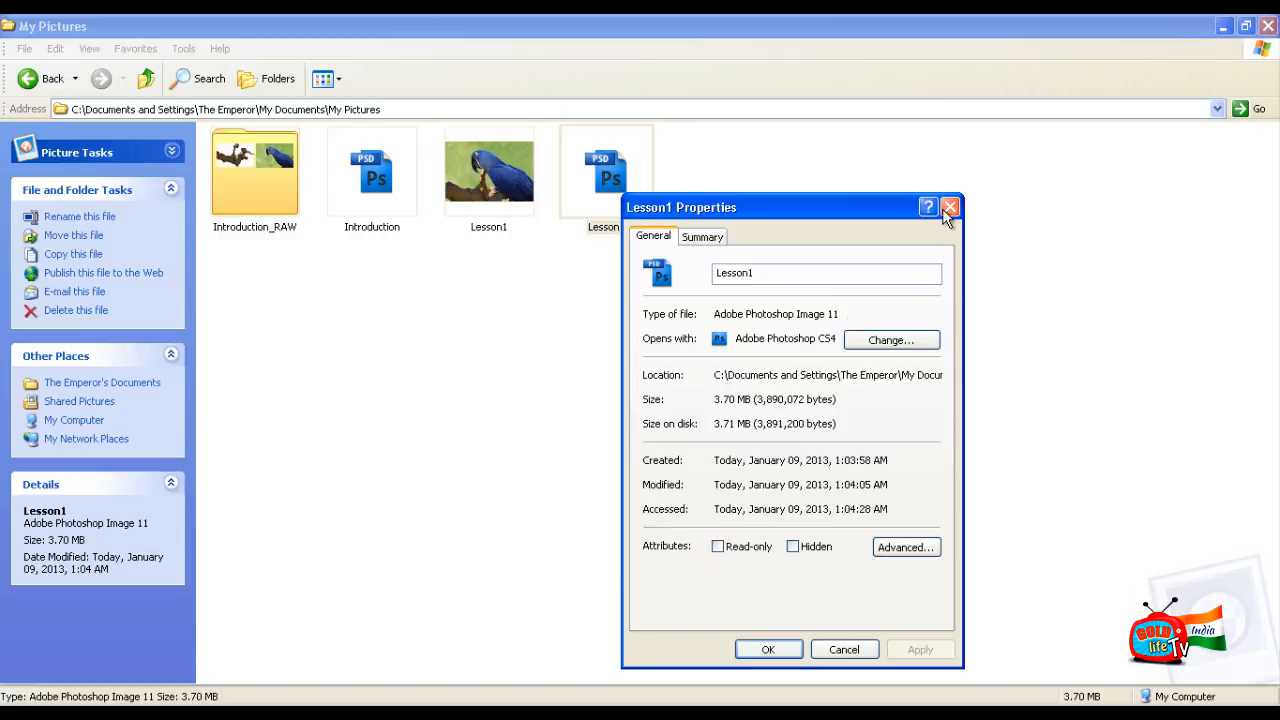
{"action": "left_click", "coordinate": [949, 207]}
Step: Turn off Hide extensions for known file types in the folder options so file names show their extensions
{"action": "left_click", "coordinate": [183, 48]}
{"action": "left_click", "coordinate": [210, 124]}
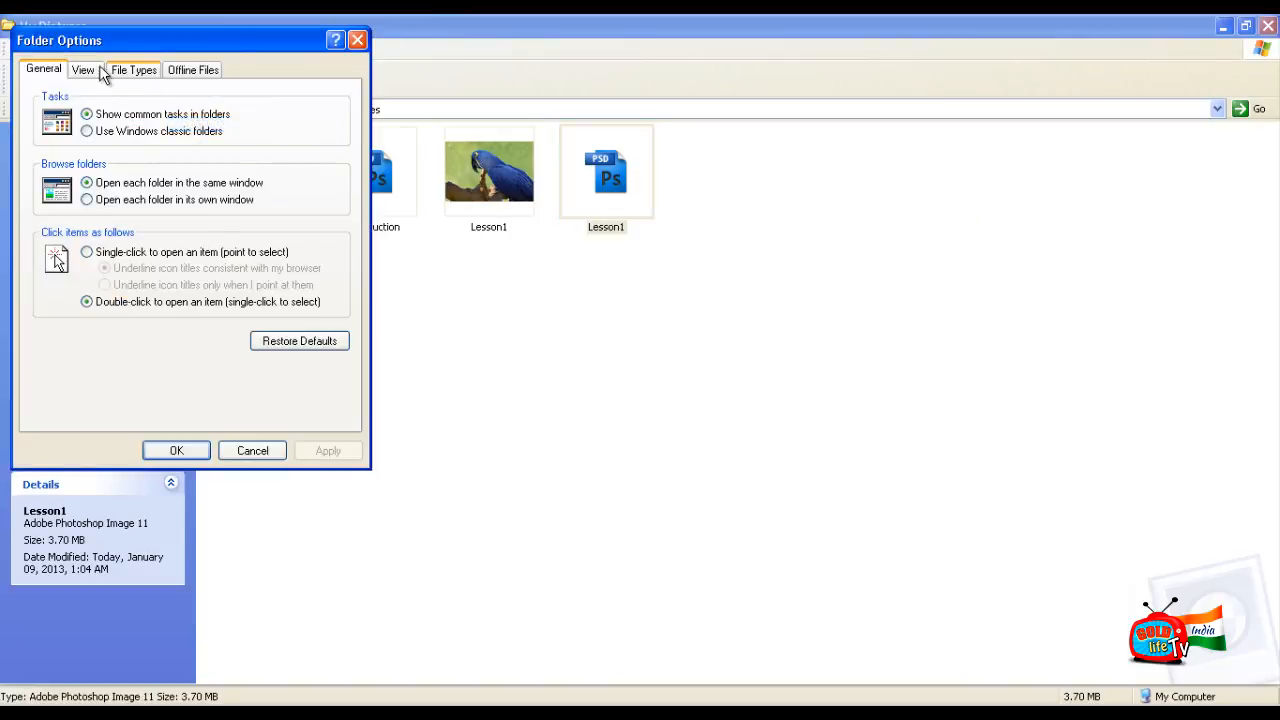
{"action": "left_click", "coordinate": [83, 70]}
{"action": "left_click", "coordinate": [149, 380]}
{"action": "left_click", "coordinate": [324, 452]}
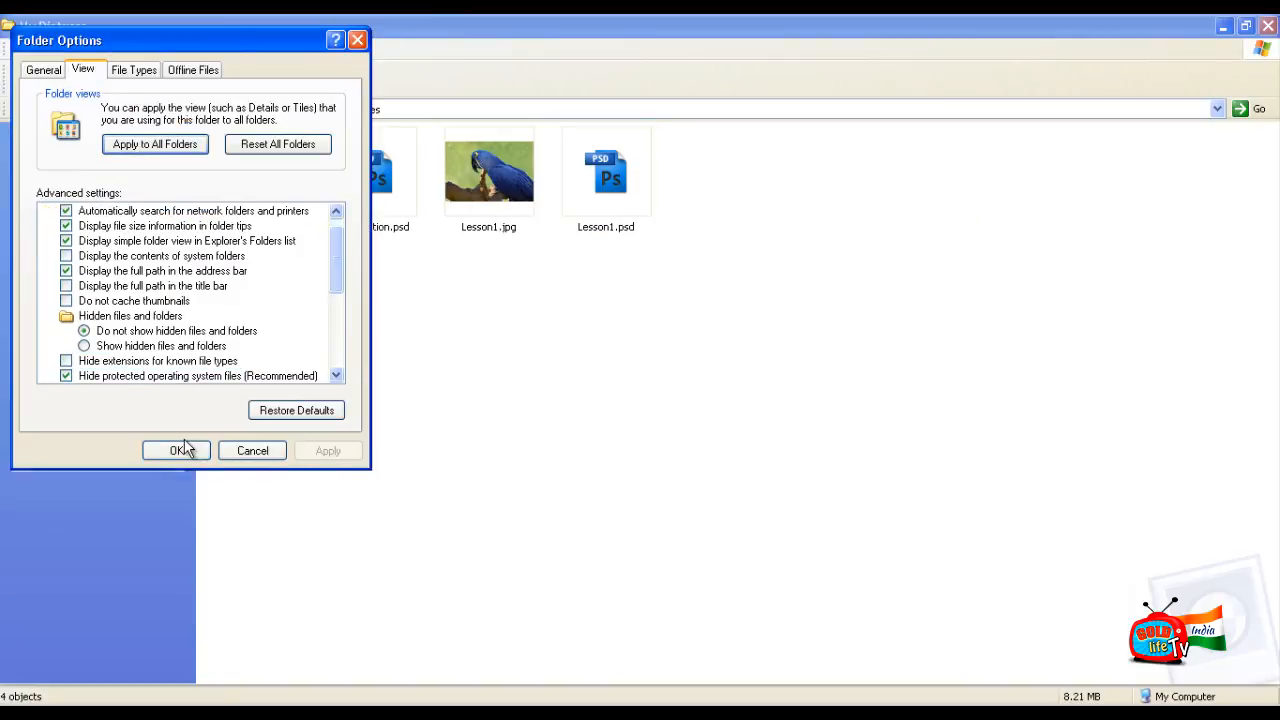
{"action": "left_click", "coordinate": [178, 450]}
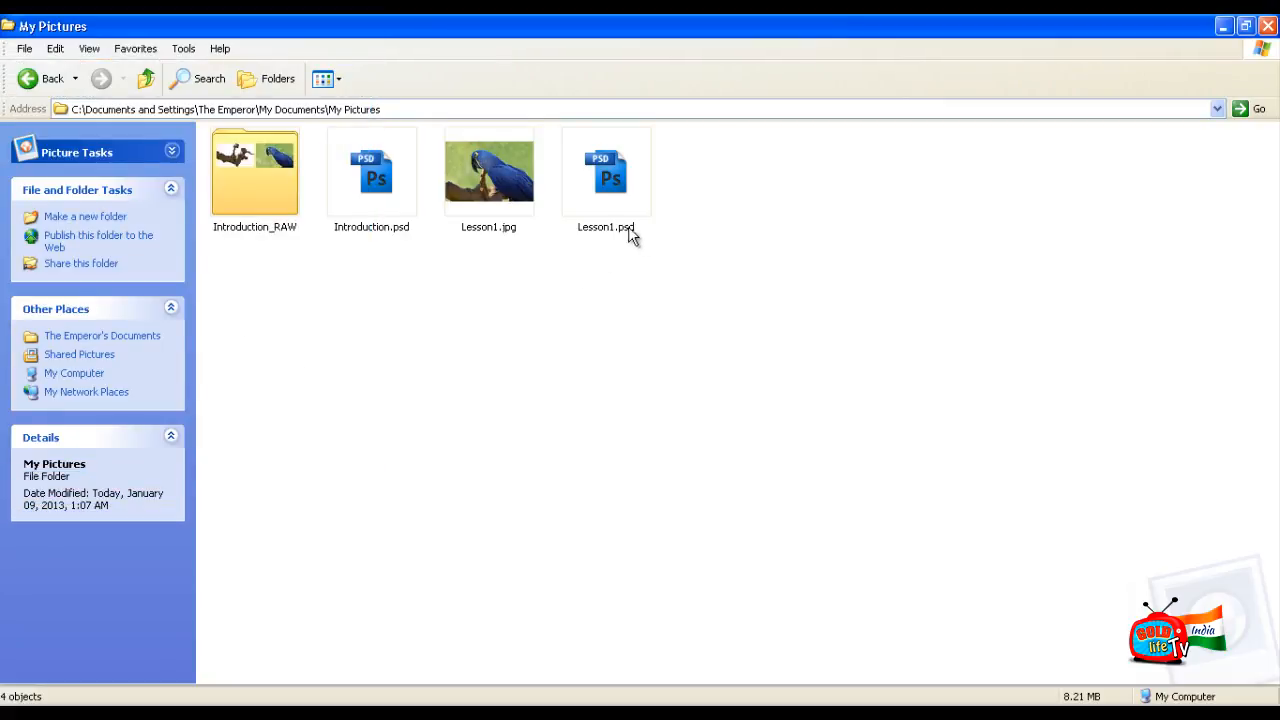
Step: Select Lesson1.psd in My Pictures and examine its extension, file type and size
{"action": "left_click", "coordinate": [619, 203]}
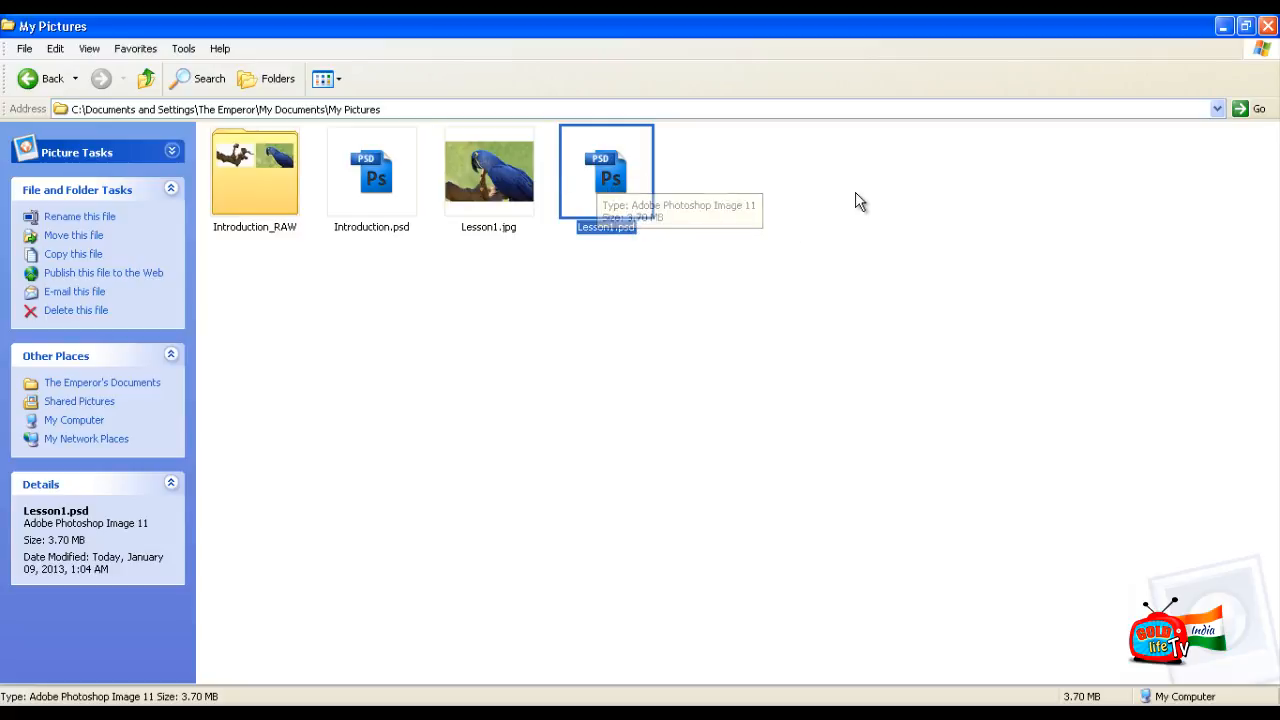
{"action": "right_click", "coordinate": [777, 197]}
{"action": "left_click", "coordinate": [625, 166]}
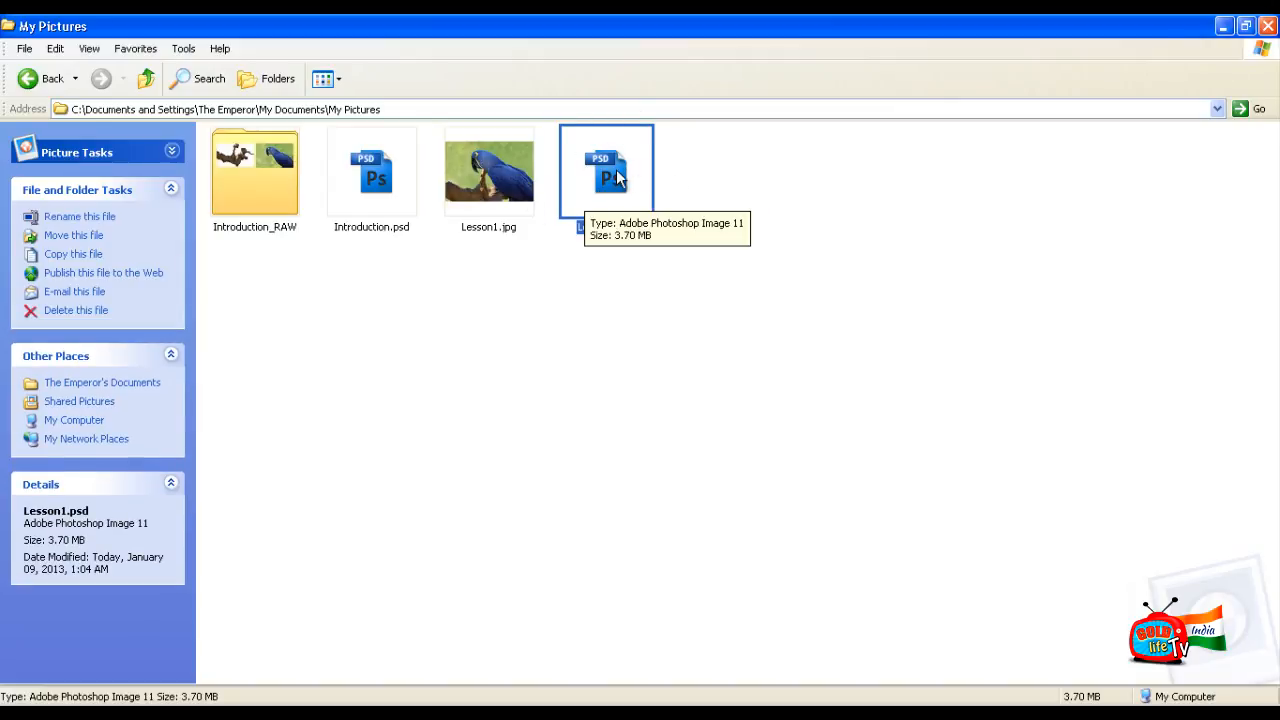
{"action": "key", "text": "F2"}
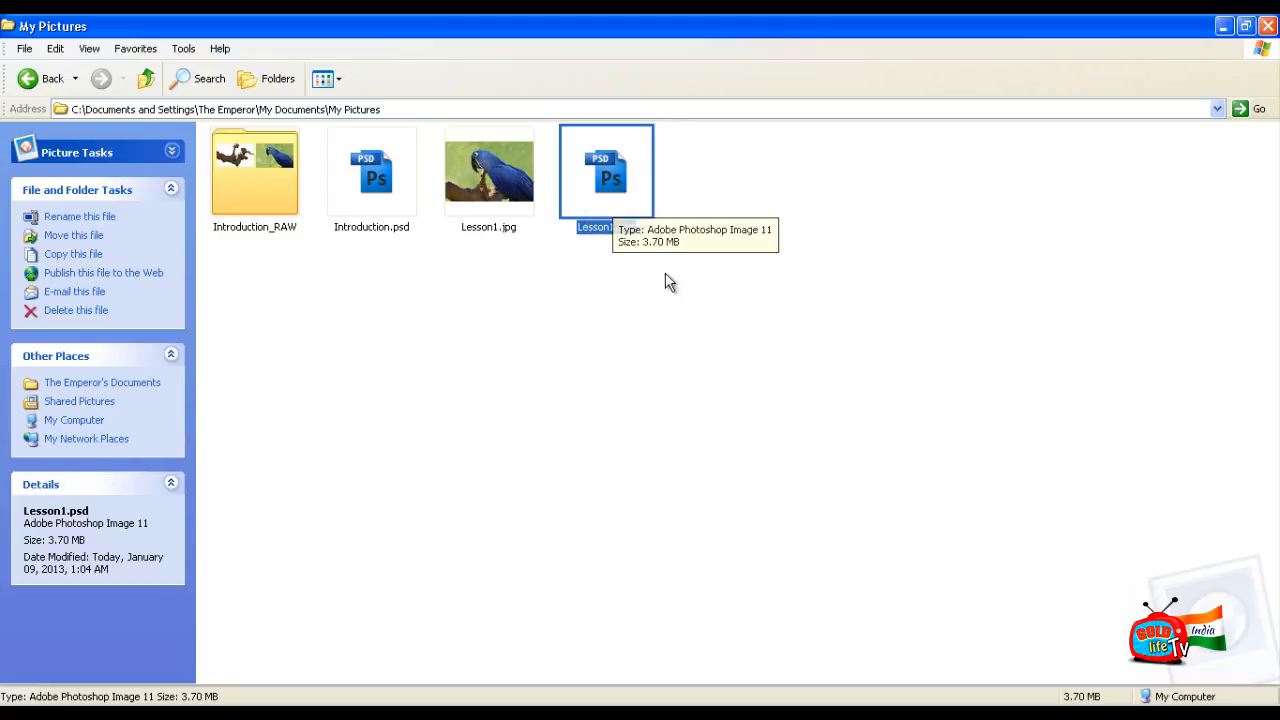
Step: Select Lesson1.jpg in My Pictures, check its file details, and view the image in Windows Picture and Fax Viewer
{"action": "left_click", "coordinate": [600, 268]}
{"action": "left_click", "coordinate": [486, 230]}
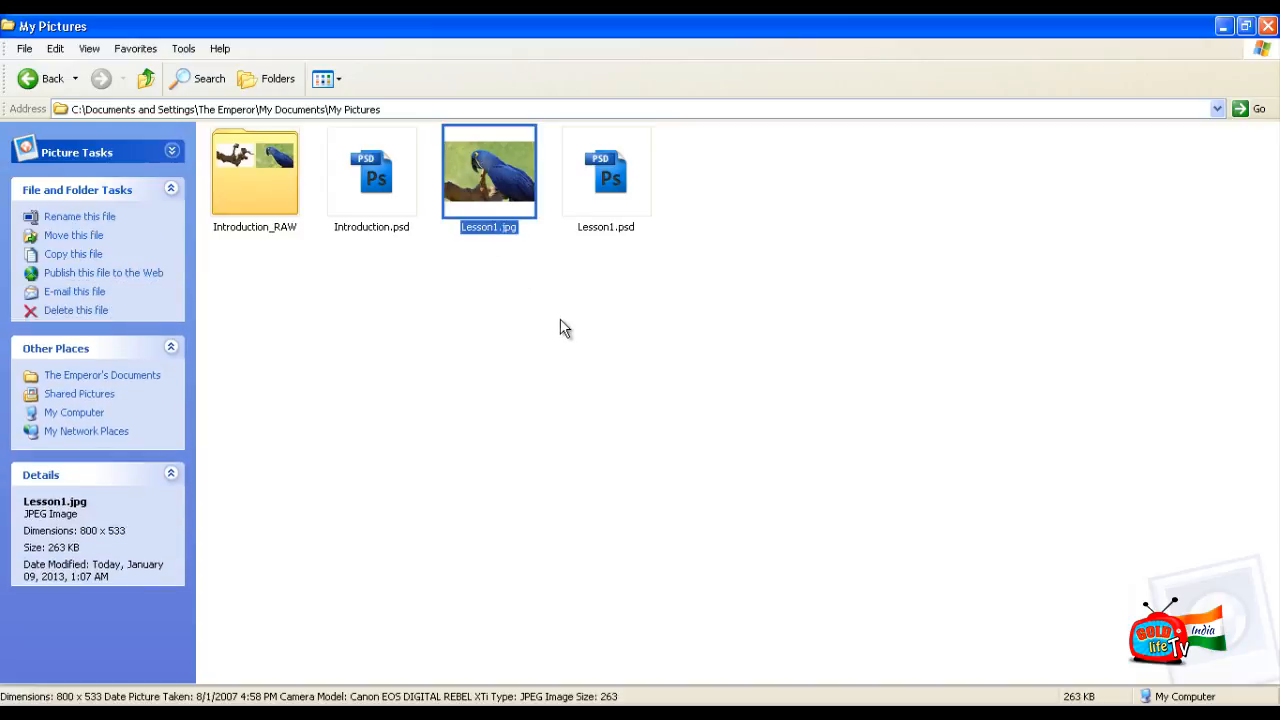
{"action": "double_click", "coordinate": [514, 222]}
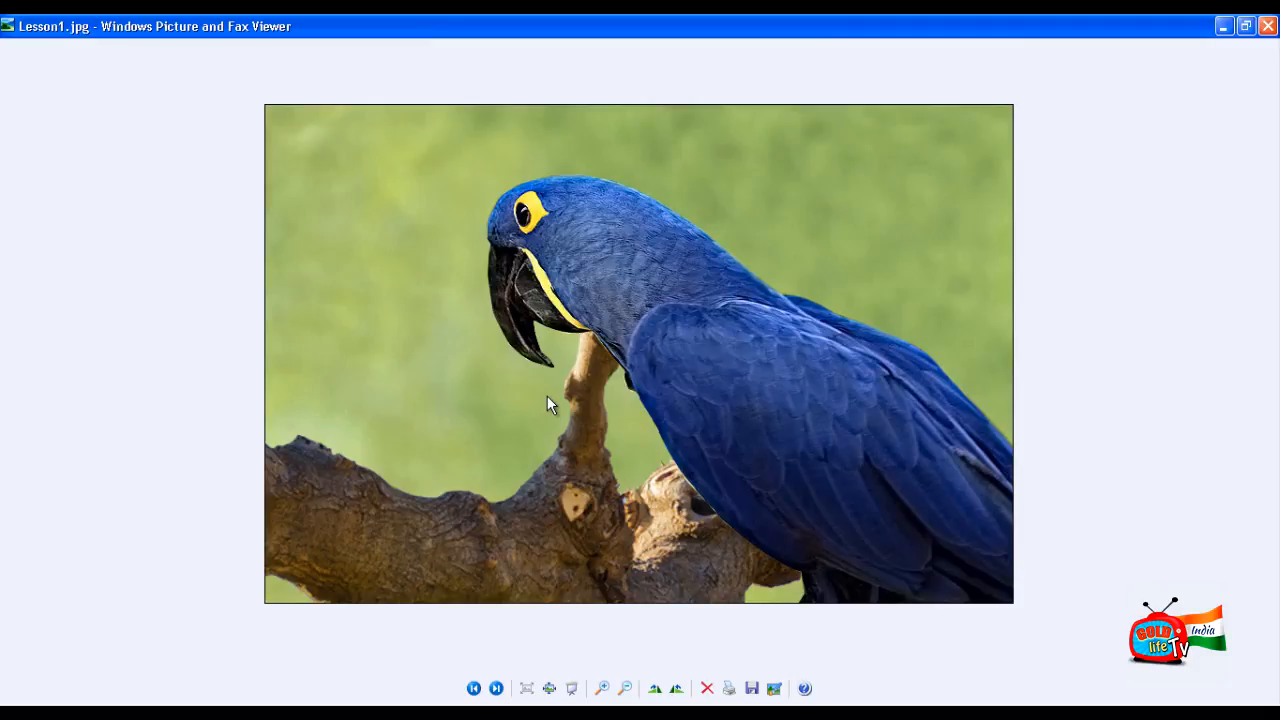
{"action": "left_click", "coordinate": [1267, 26]}
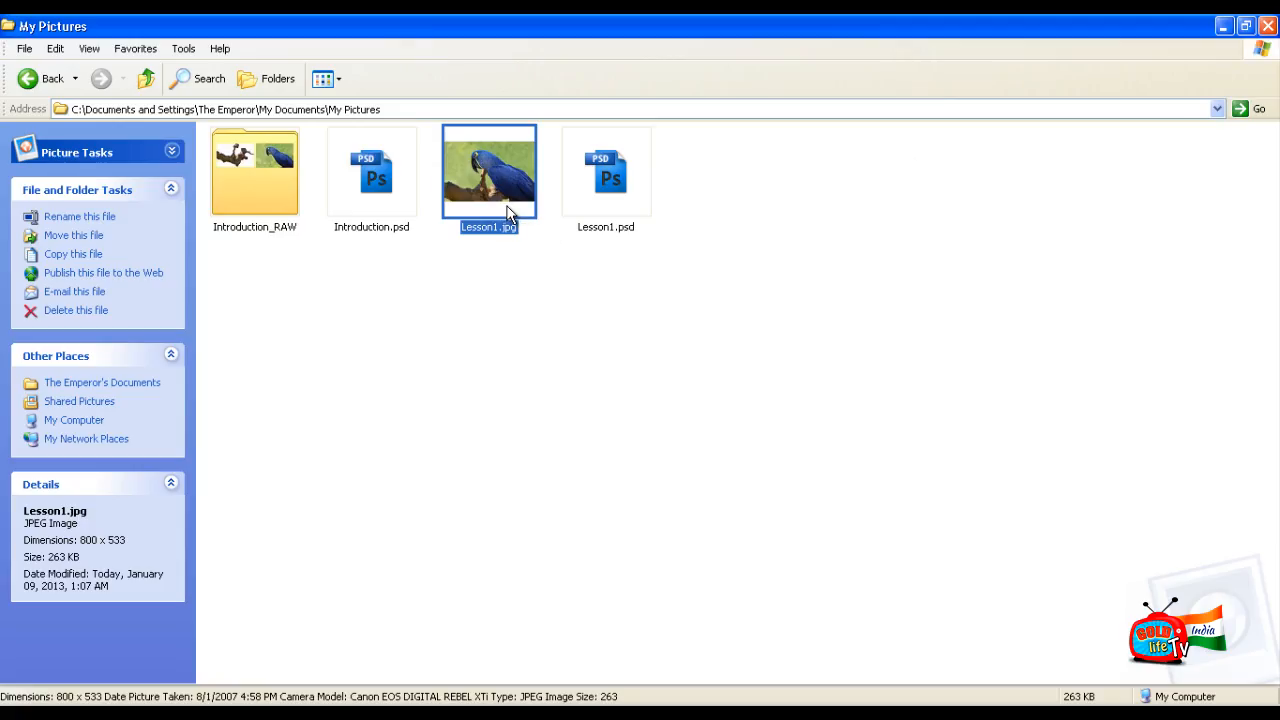
{"action": "mouse_move", "coordinate": [507, 213]}
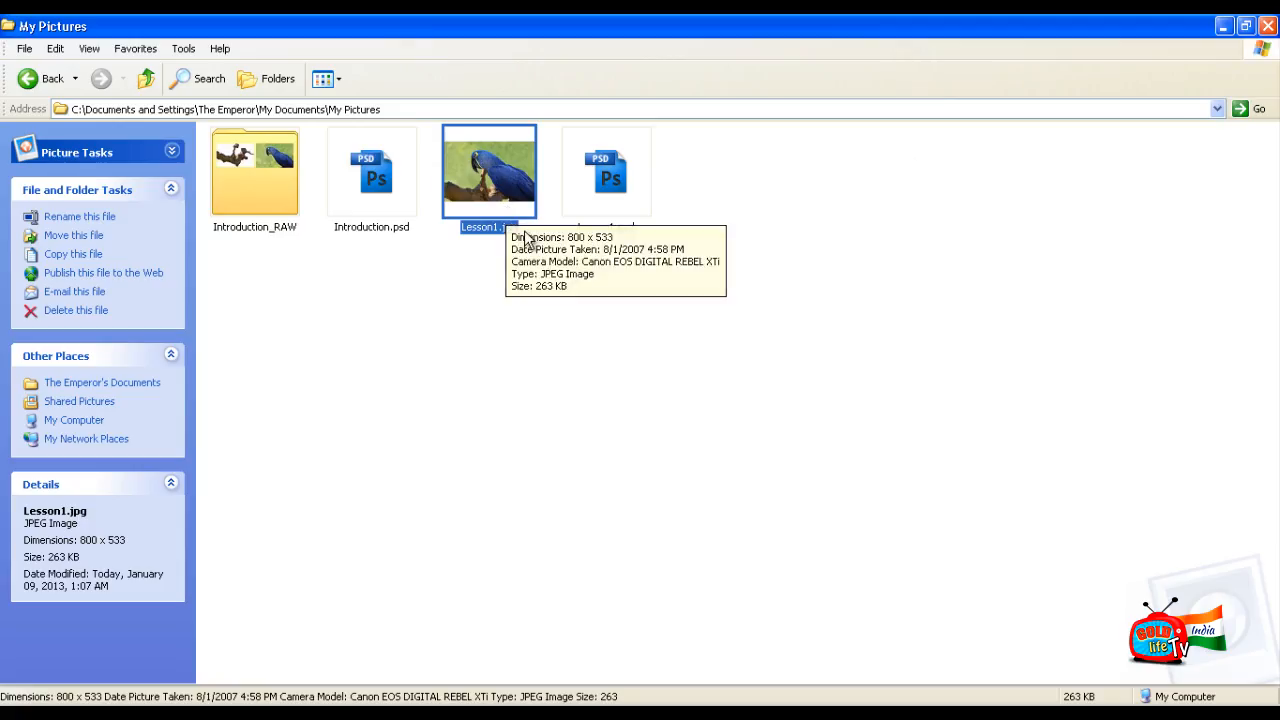
{"action": "double_click", "coordinate": [507, 213]}
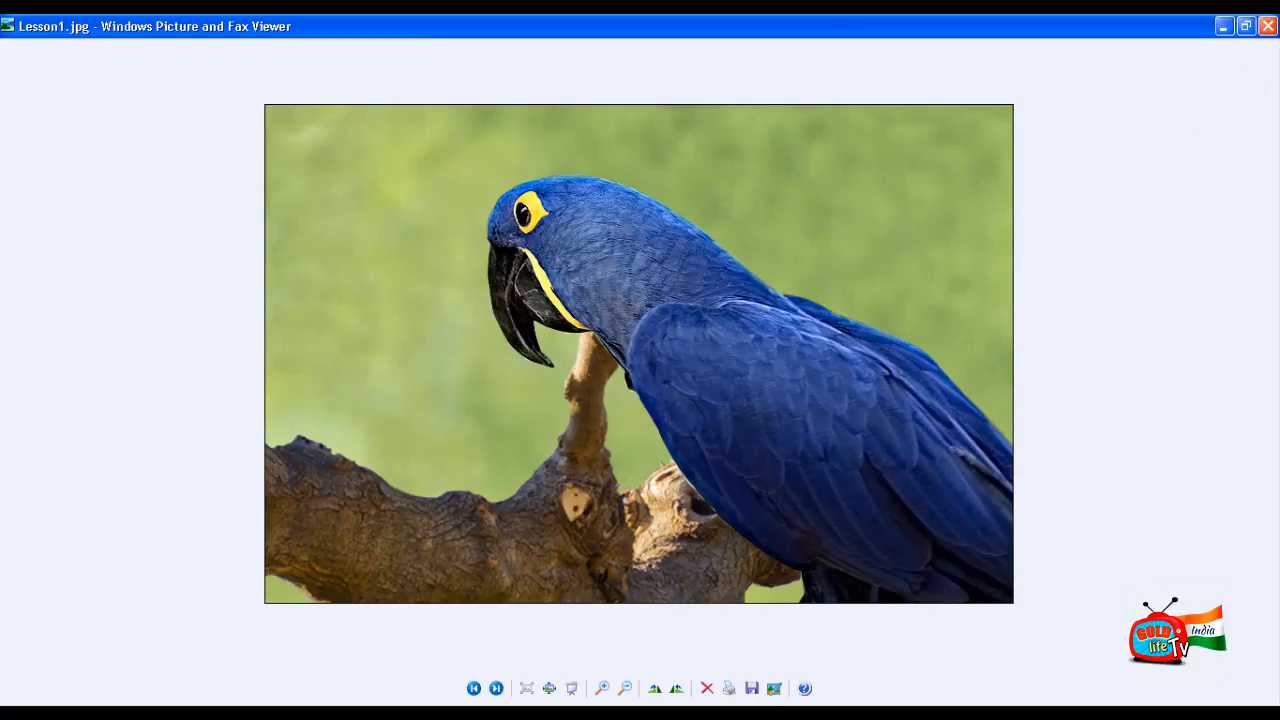
{"action": "left_click", "coordinate": [1267, 26]}
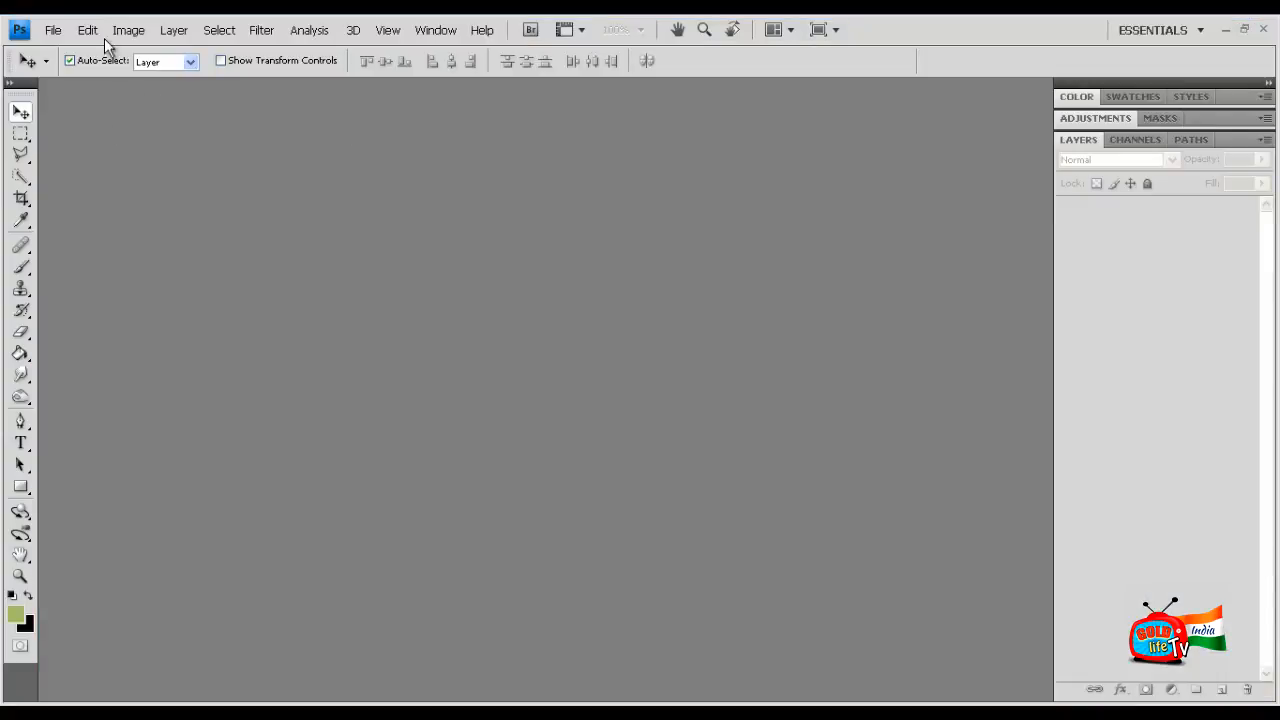
Step: Switch to Photoshop and open Lesson1.jpg from My Pictures to examine its layers
{"action": "left_click", "coordinate": [53, 30]}
{"action": "left_click", "coordinate": [60, 63]}
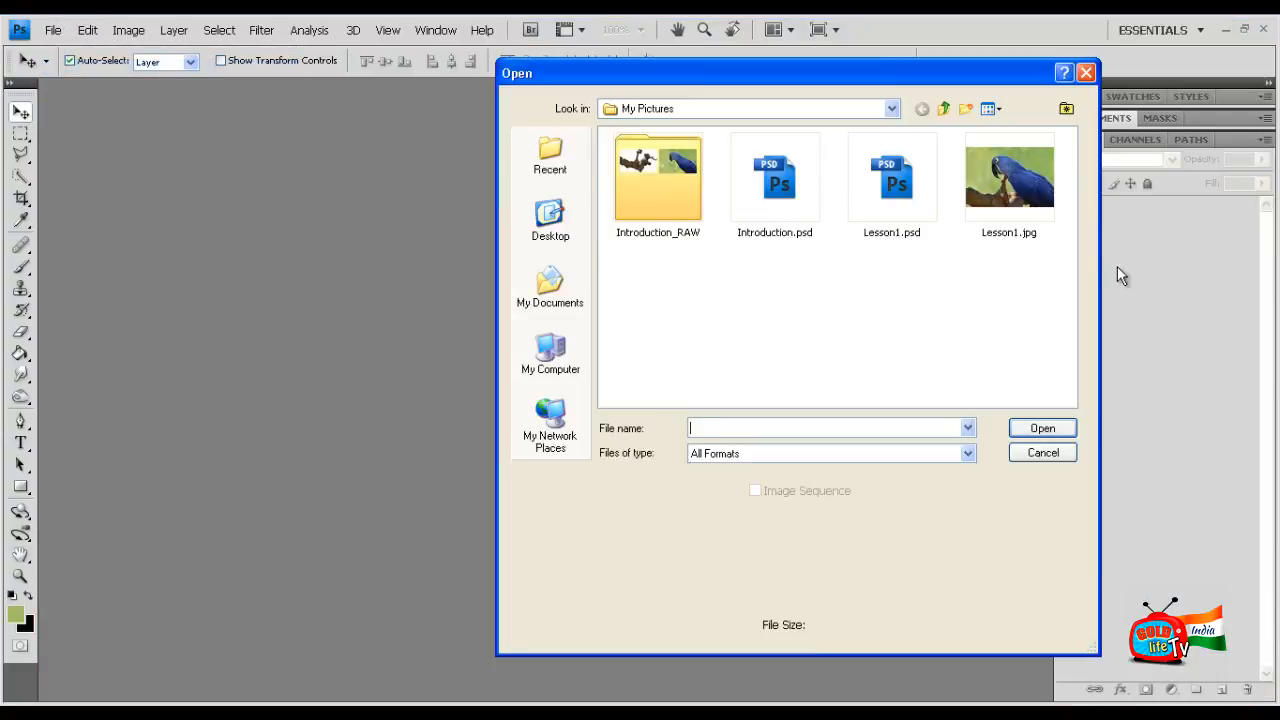
{"action": "left_click", "coordinate": [975, 177]}
{"action": "left_click", "coordinate": [1050, 427]}
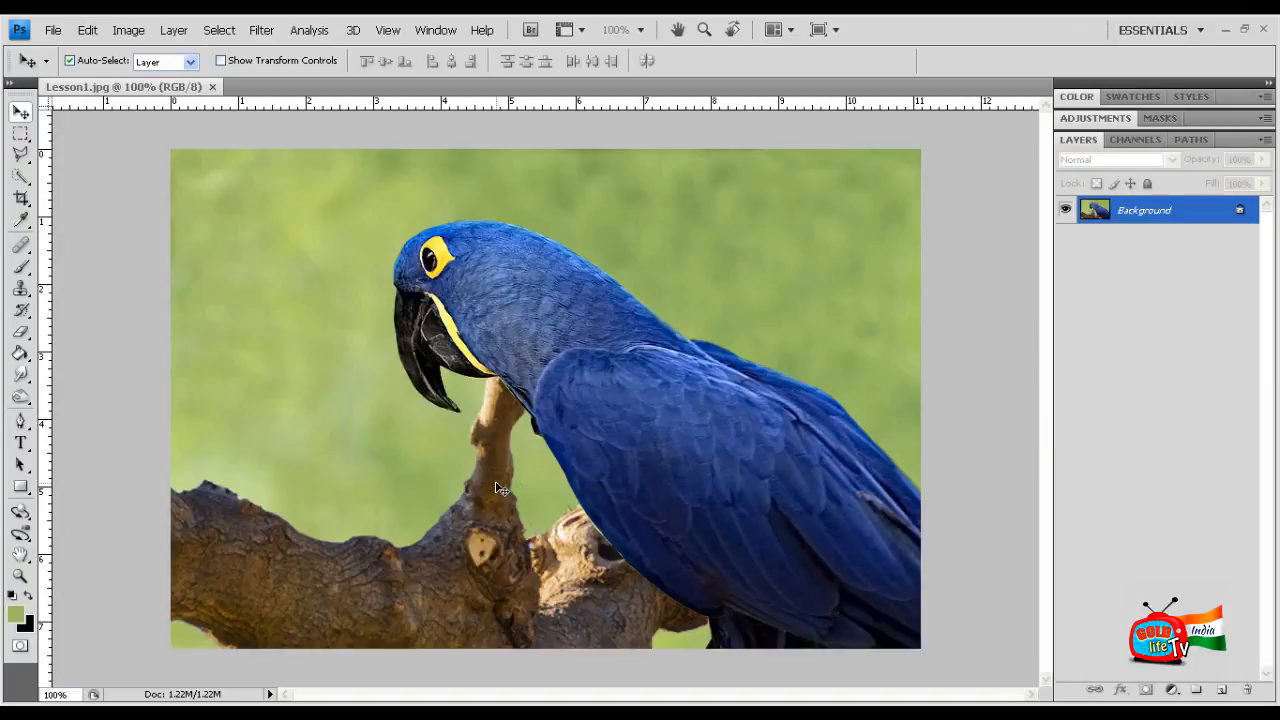
Step: Try to move the branch and the macaw in the flattened Lesson1.jpg with the Move tool
{"action": "left_click", "coordinate": [385, 462]}
{"action": "left_click", "coordinate": [631, 292]}
{"action": "left_click", "coordinate": [20, 154]}
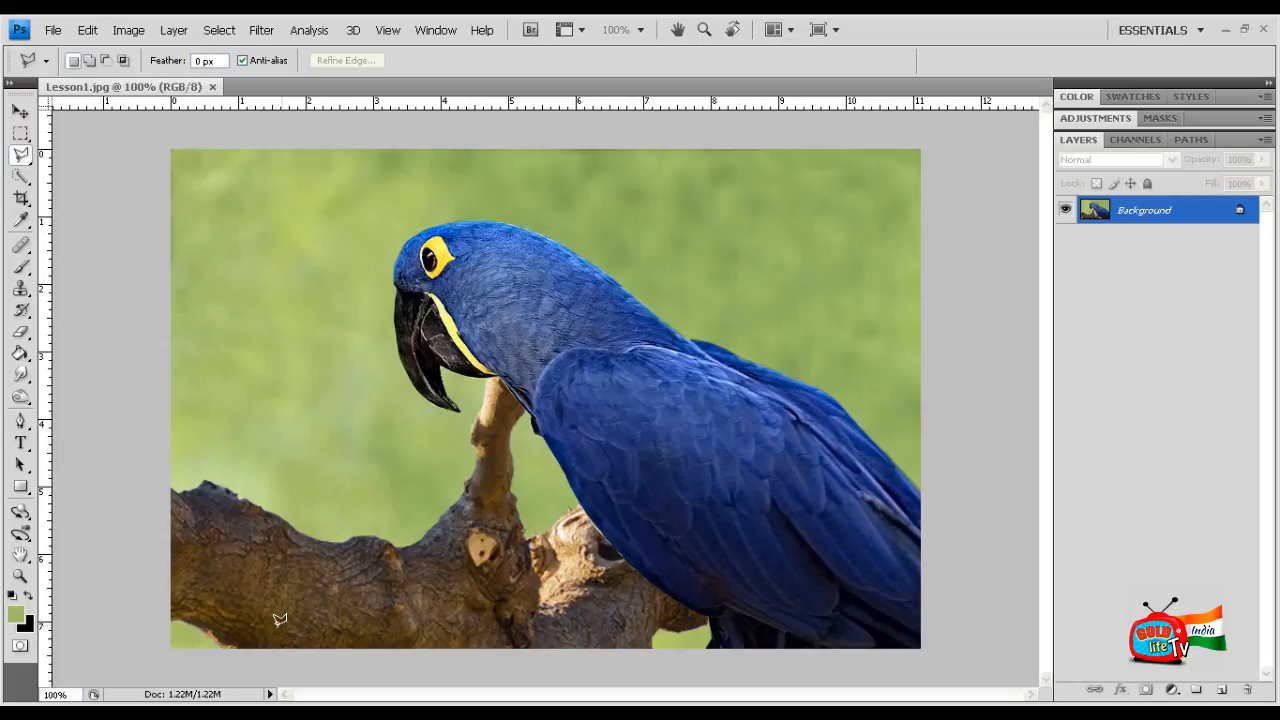
{"action": "left_click", "coordinate": [20, 110]}
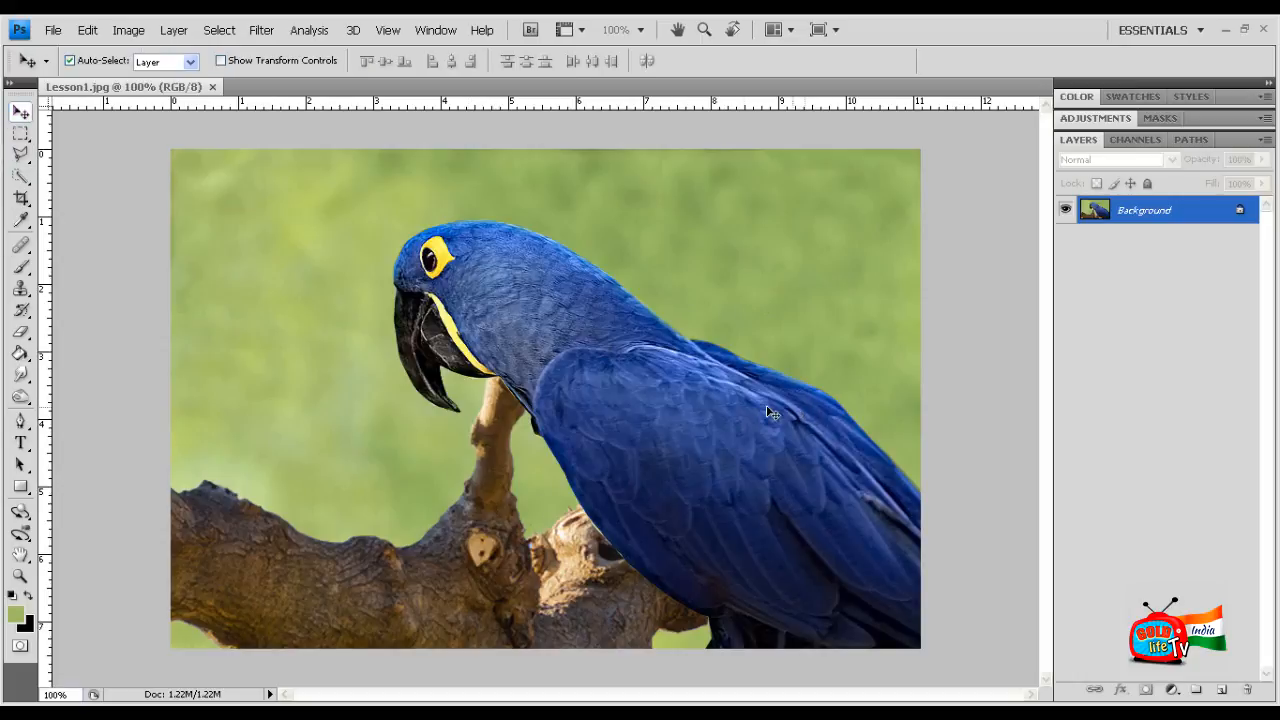
{"action": "left_click", "coordinate": [772, 413]}
{"action": "left_click", "coordinate": [630, 296]}
Step: Convert the locked Background of Lesson1.jpg into Layer 0, and close the file without saving
{"action": "double_click", "coordinate": [1234, 210]}
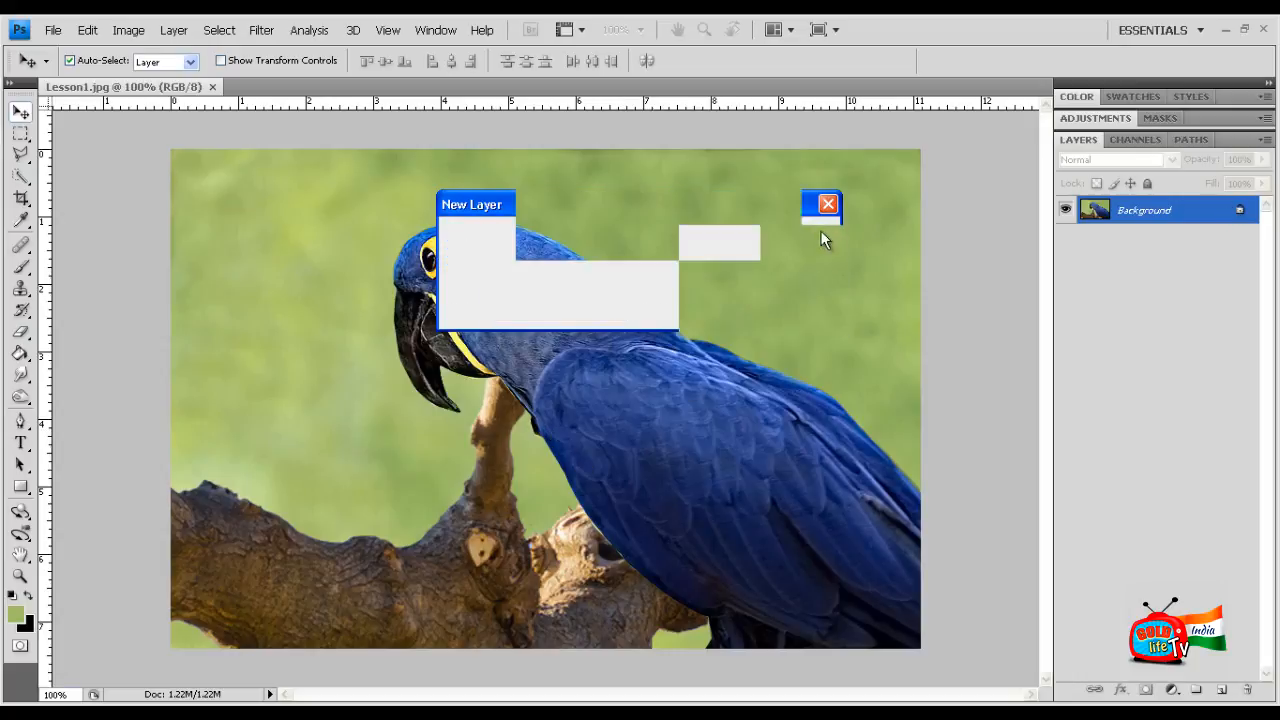
{"action": "left_click", "coordinate": [821, 233]}
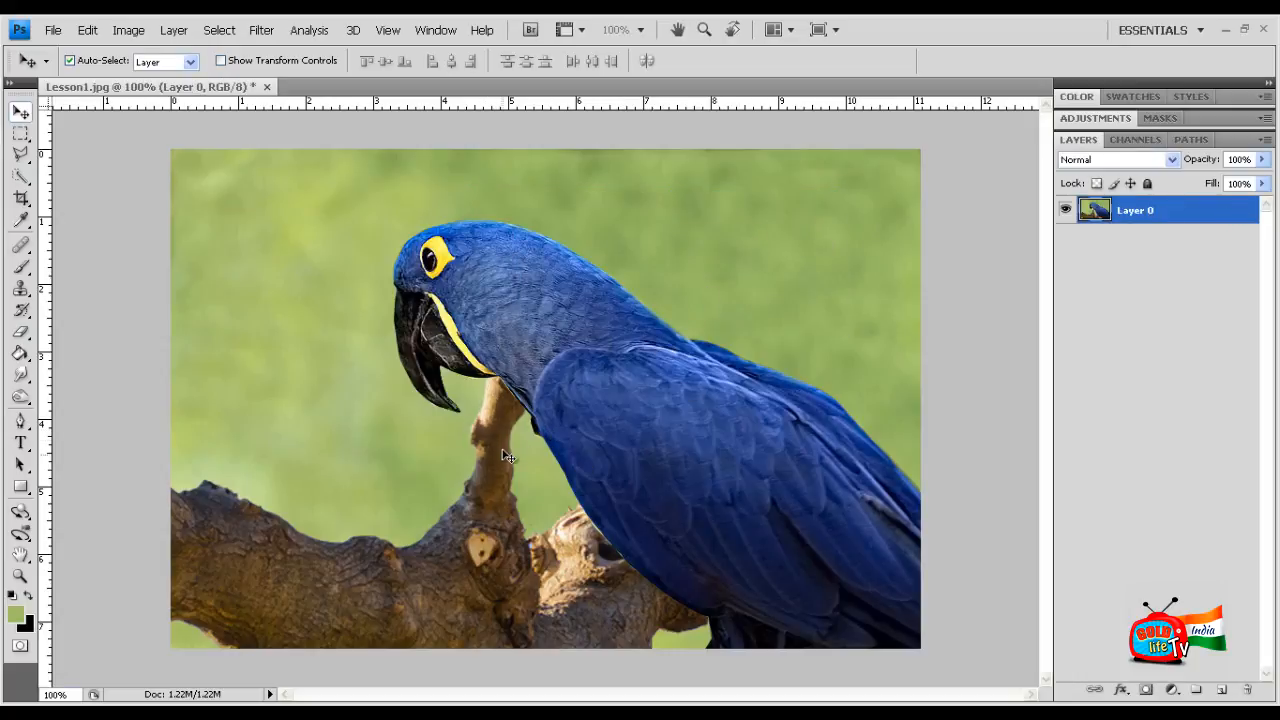
{"action": "left_click", "coordinate": [268, 87]}
{"action": "left_click", "coordinate": [645, 291]}
Step: Open the layered Lesson1.psd from My Pictures
{"action": "left_click", "coordinate": [52, 30]}
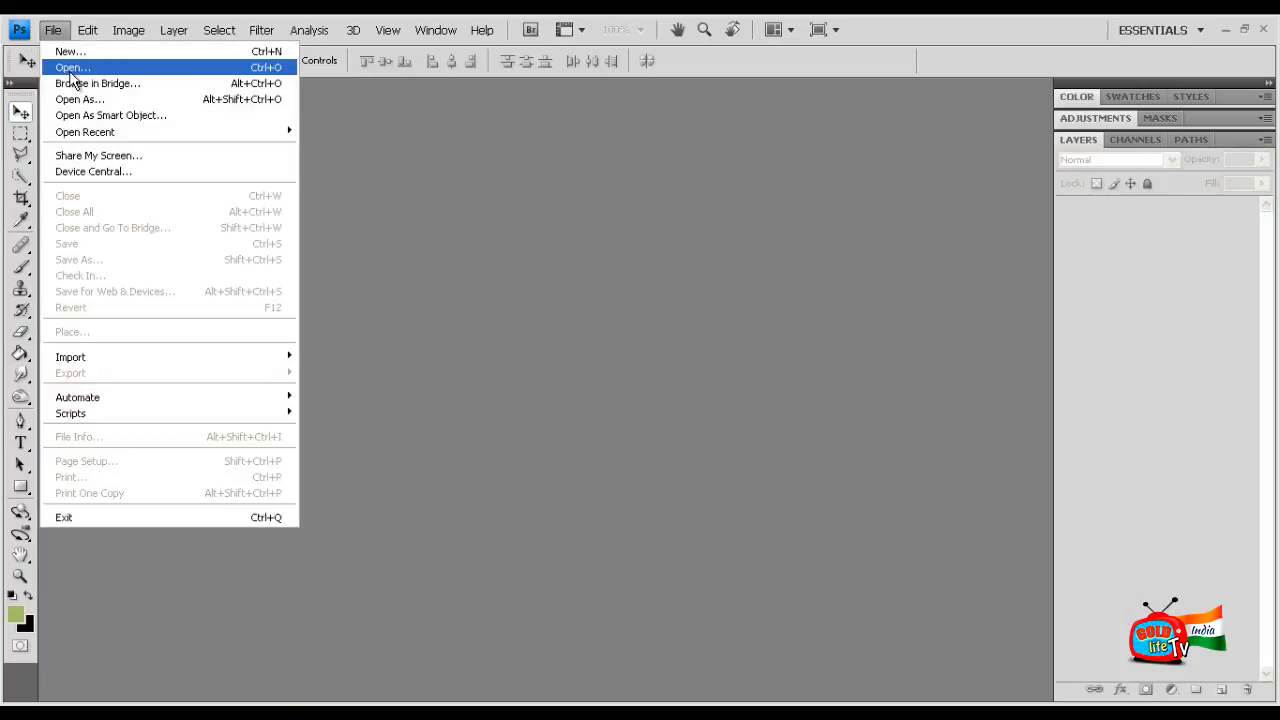
{"action": "left_click", "coordinate": [72, 70]}
{"action": "left_click", "coordinate": [929, 200]}
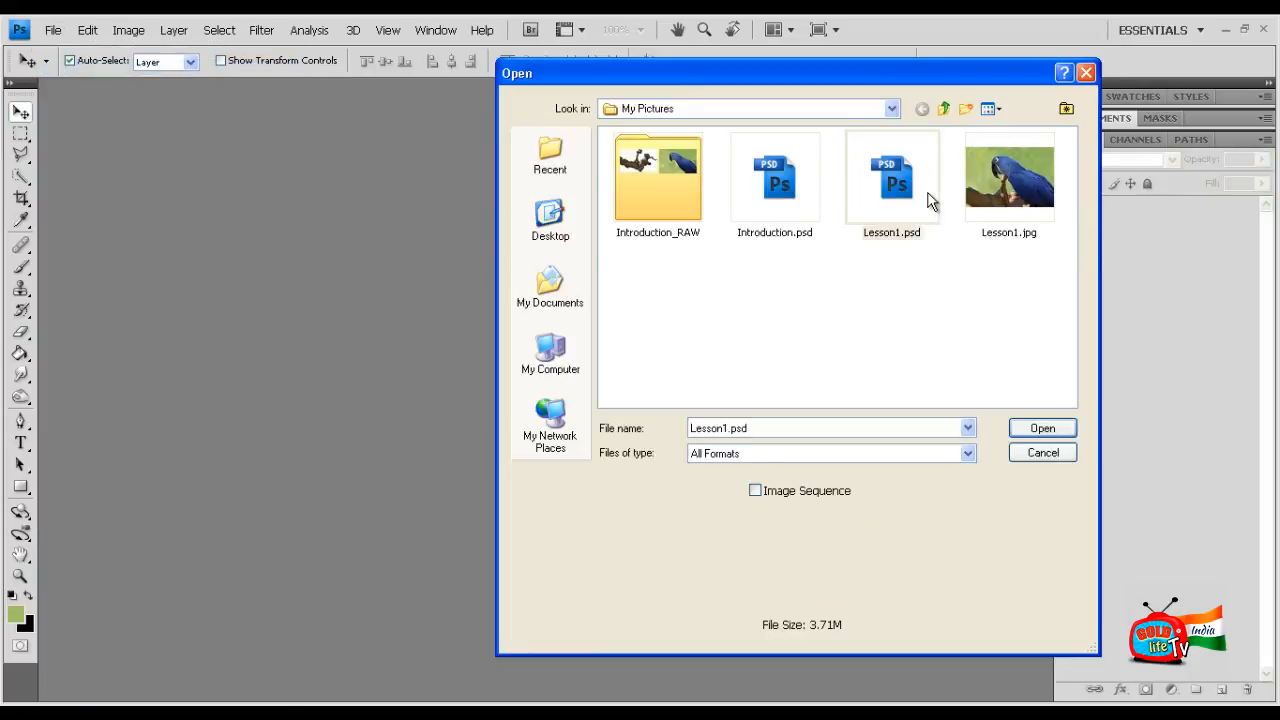
{"action": "left_click", "coordinate": [929, 200]}
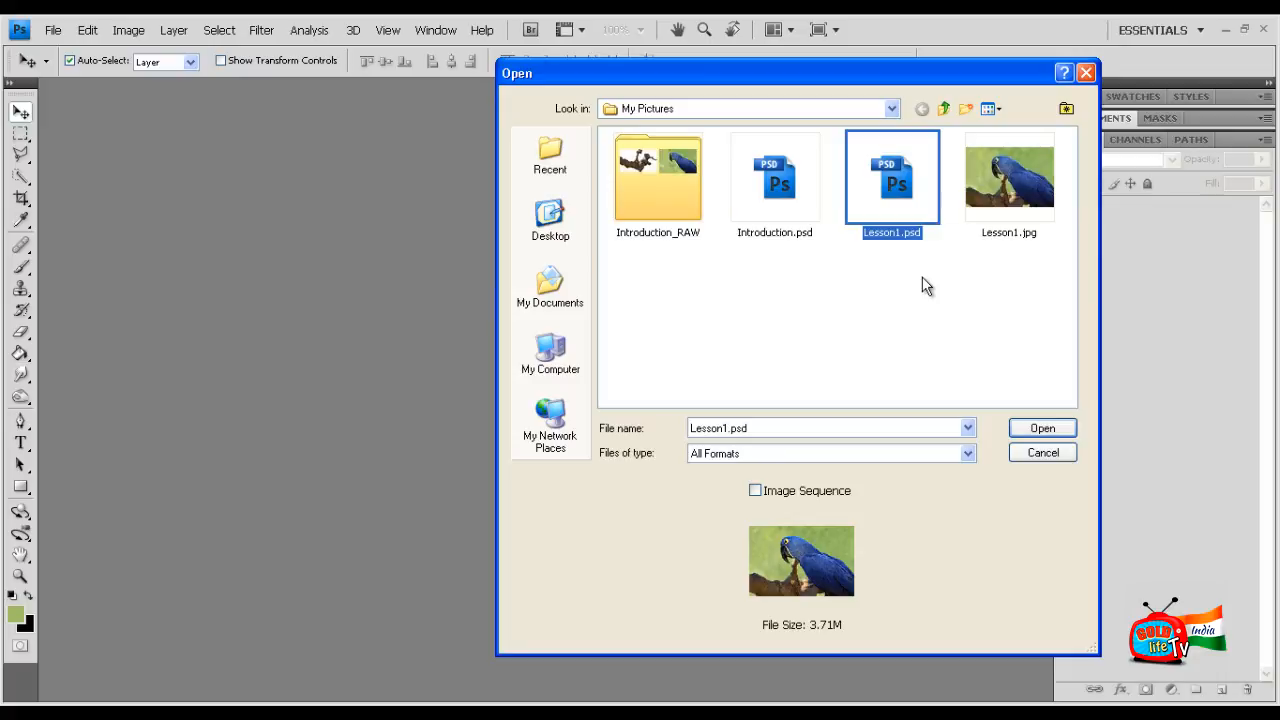
{"action": "double_click", "coordinate": [917, 182]}
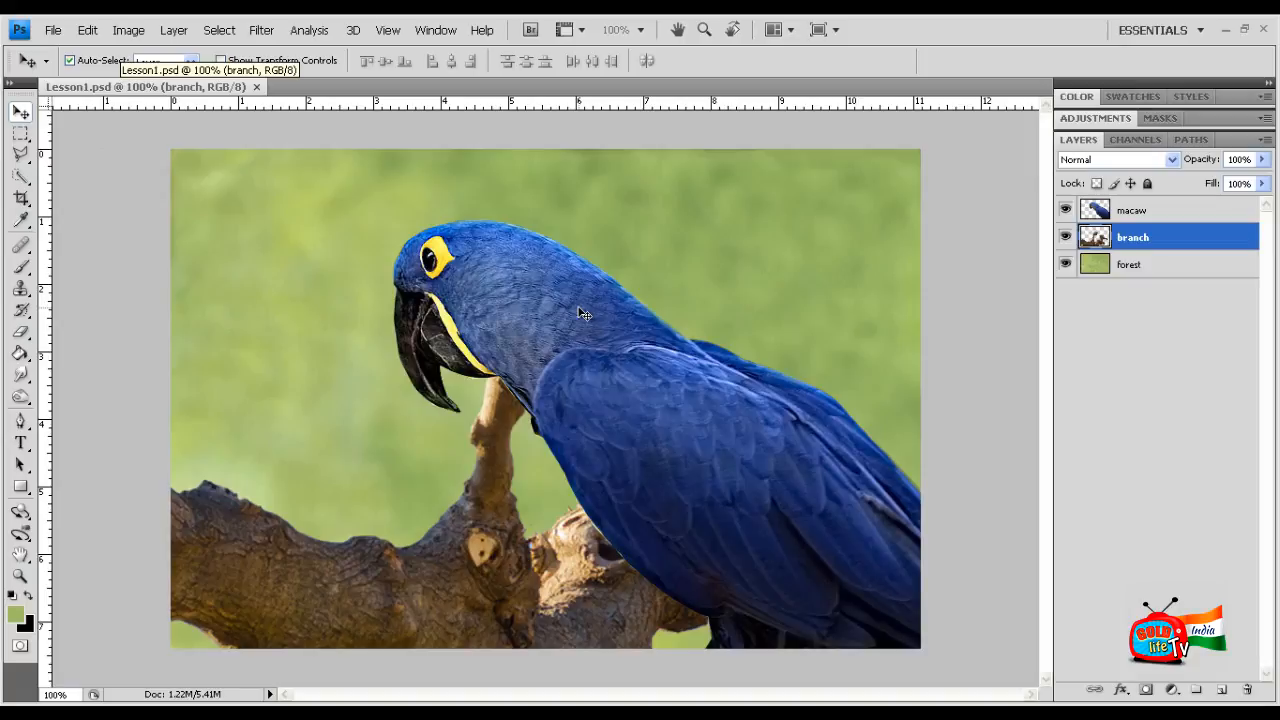
Step: Move the branch layer left and down and the macaw layer slightly right in Lesson1.psd
{"action": "left_click_drag", "start_coordinate": [447, 590], "coordinate": [209, 617]}
{"action": "left_click_drag", "start_coordinate": [676, 412], "coordinate": [703, 405]}
{"action": "left_click_drag", "start_coordinate": [526, 486], "coordinate": [538, 506]}
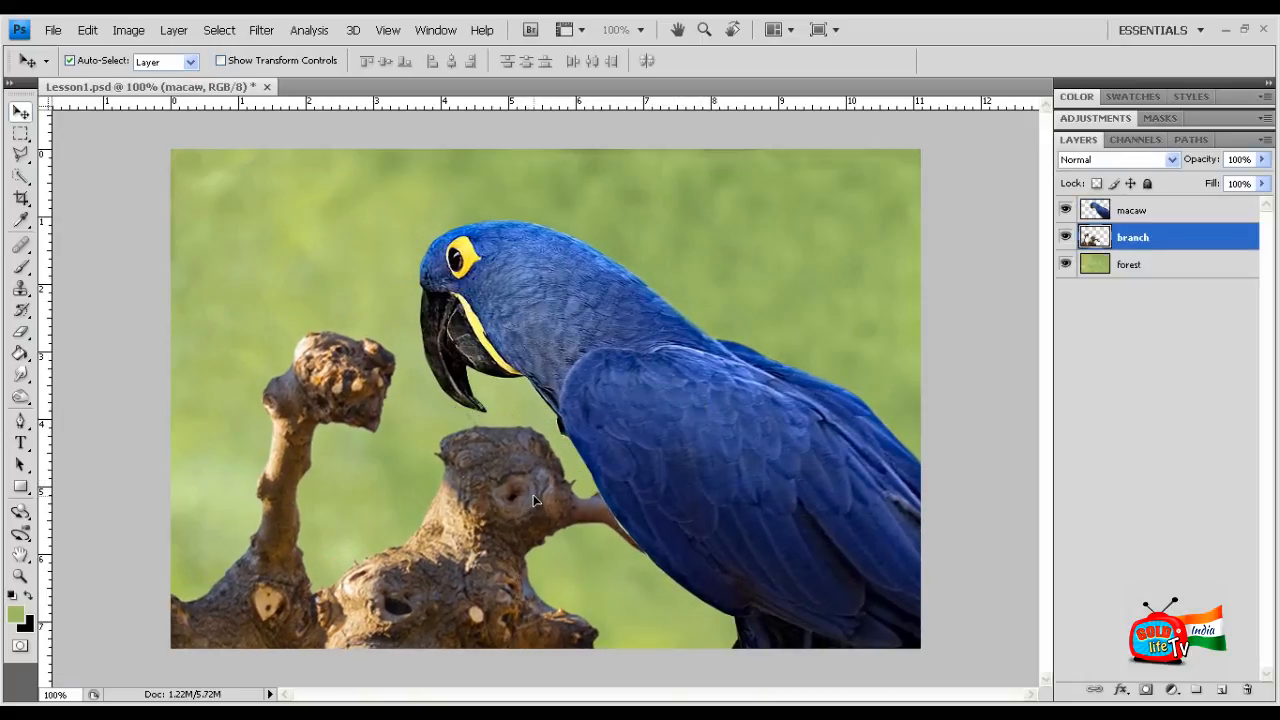
{"action": "left_click", "coordinate": [54, 30]}
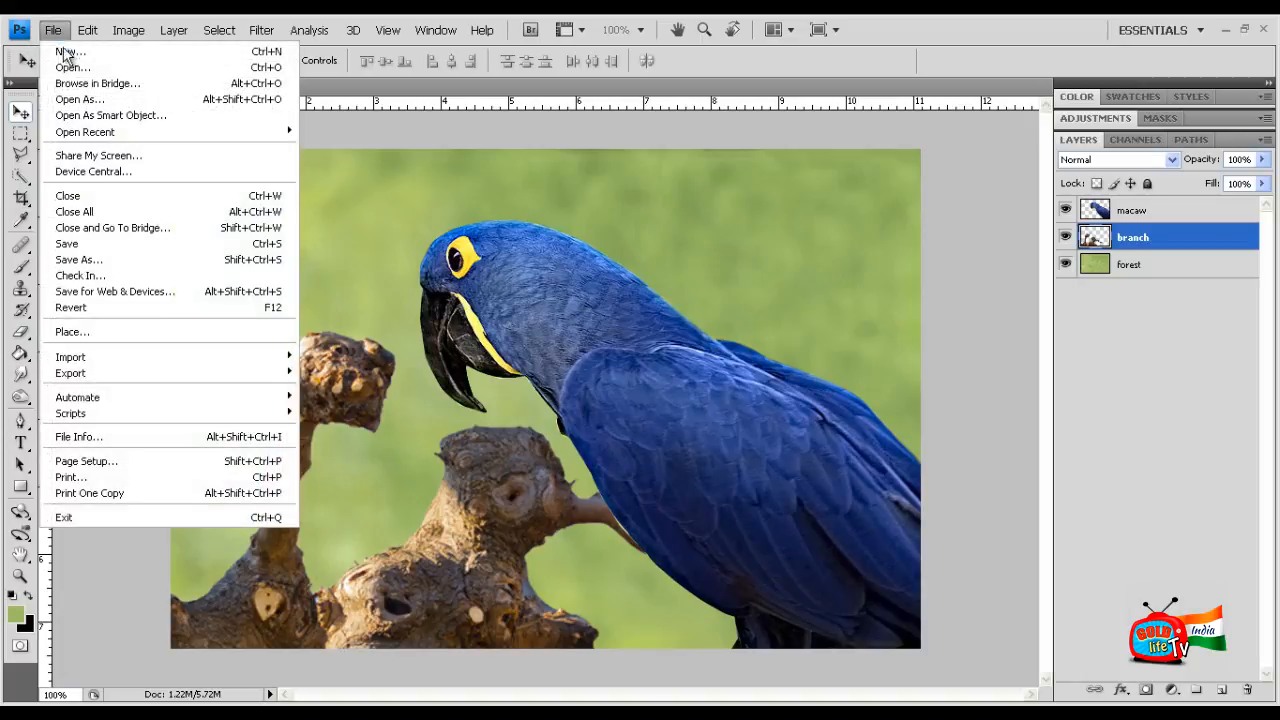
{"action": "left_click", "coordinate": [111, 262]}
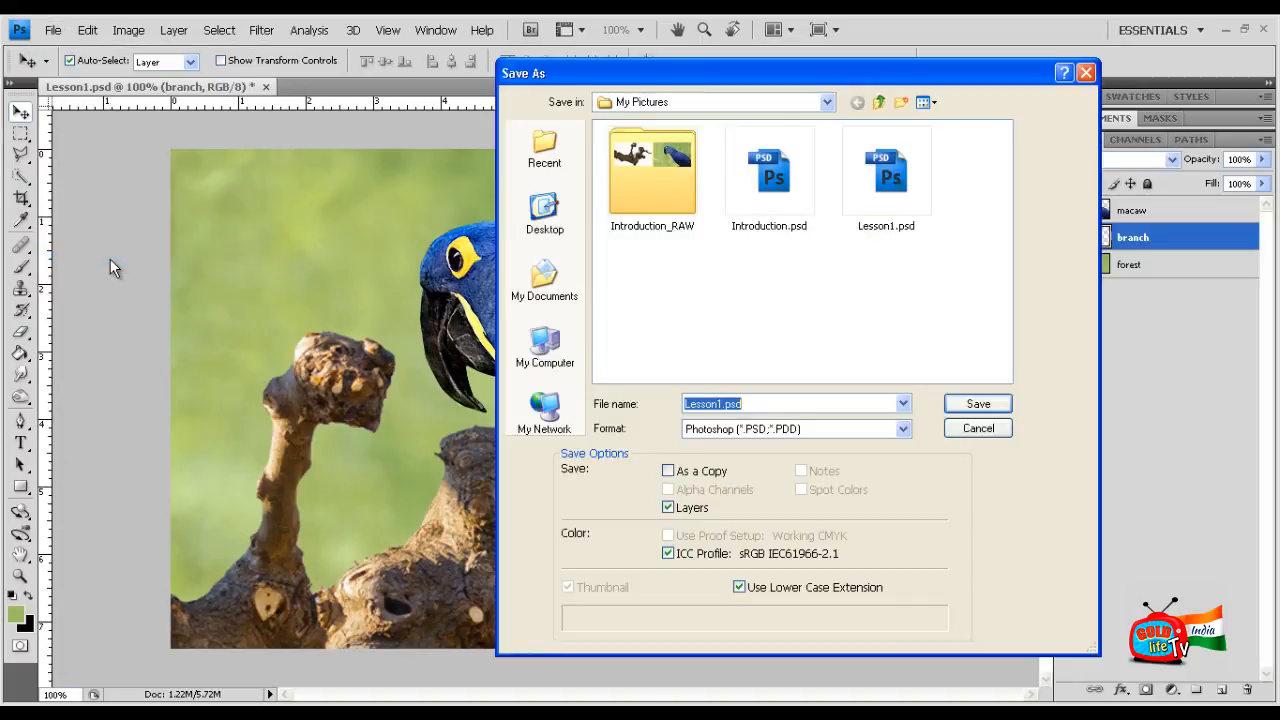
{"action": "left_click", "coordinate": [948, 428]}
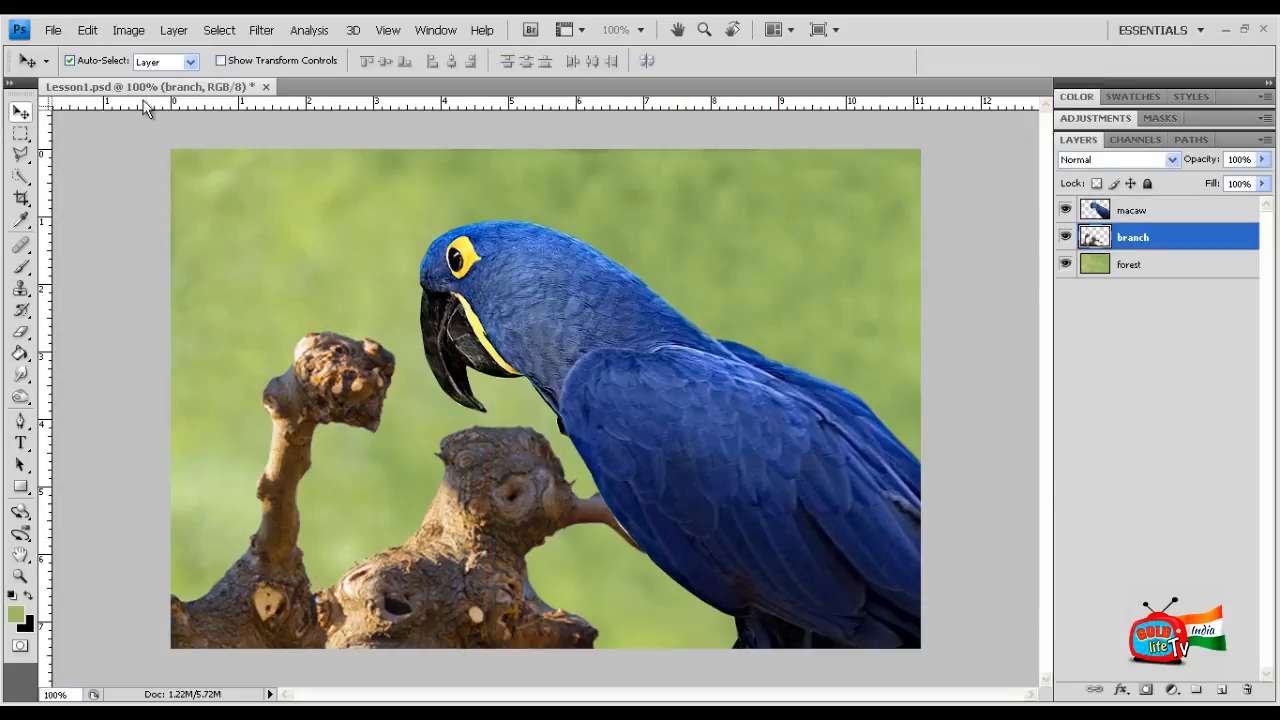
Step: Save a copy of the rearranged composite in My Pictures in JPEG format as Lesson1_2.jpg
{"action": "left_click", "coordinate": [52, 32]}
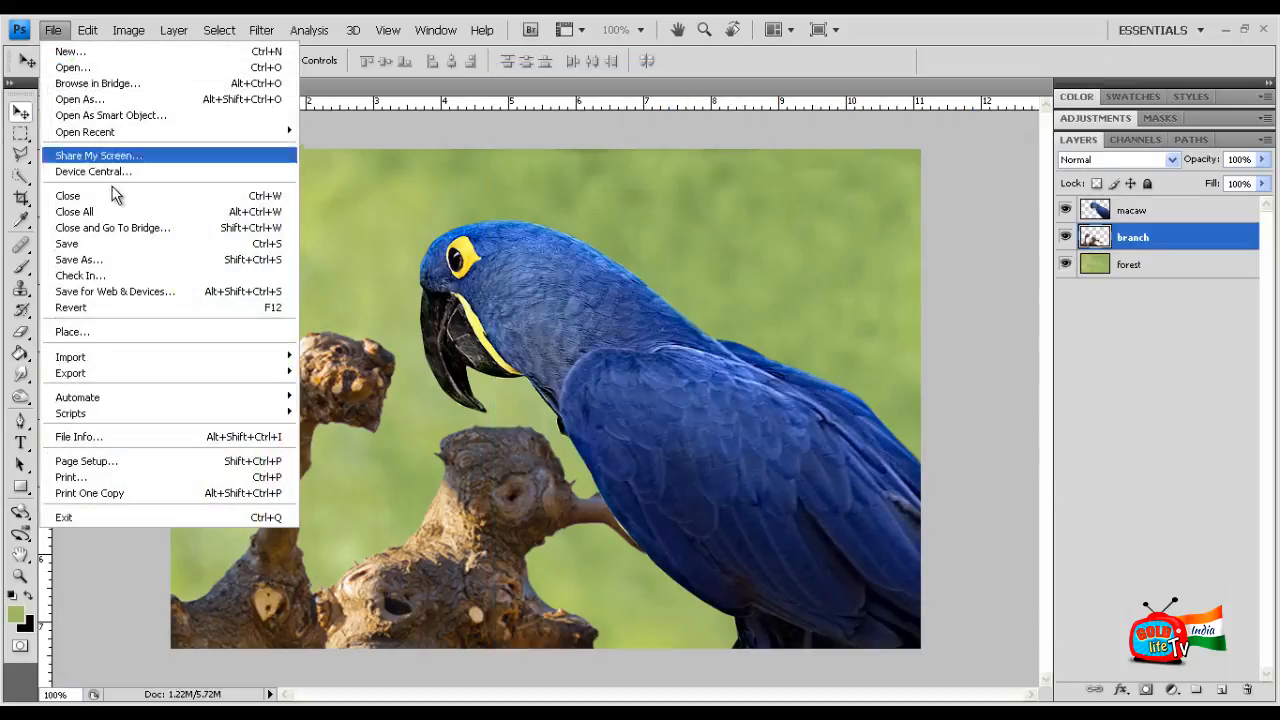
{"action": "left_click", "coordinate": [120, 258]}
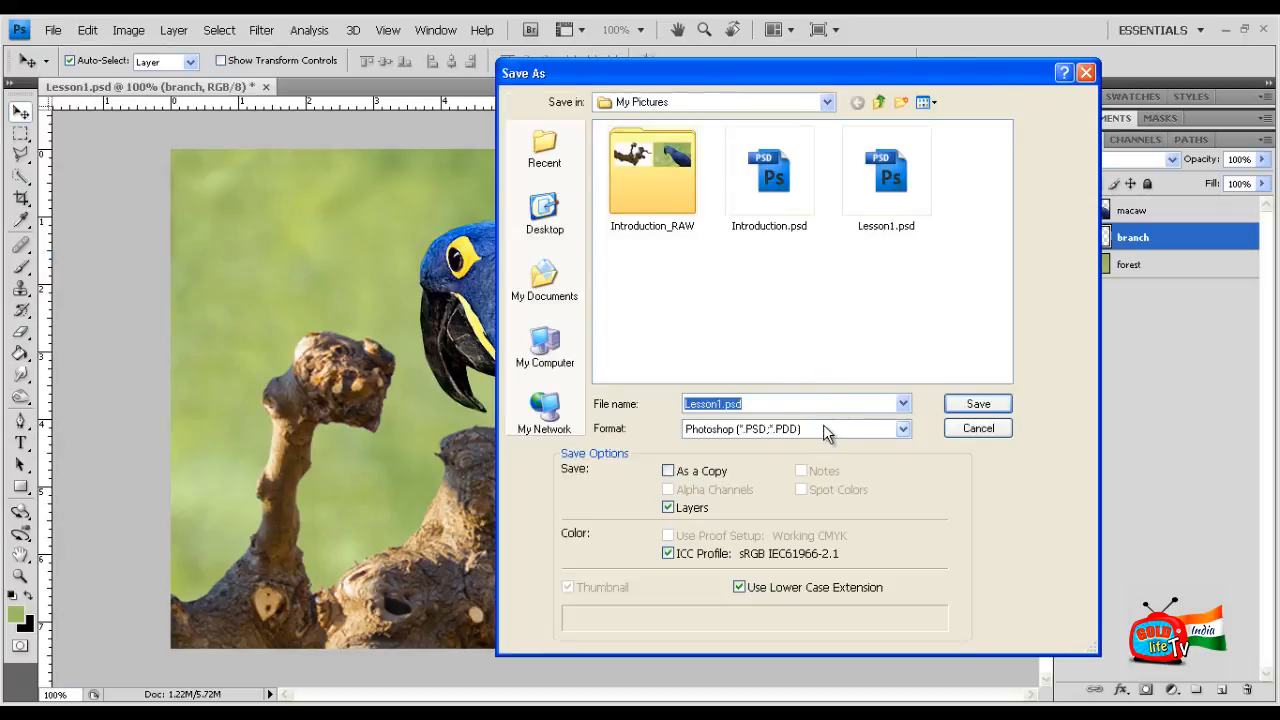
{"action": "left_click", "coordinate": [823, 428]}
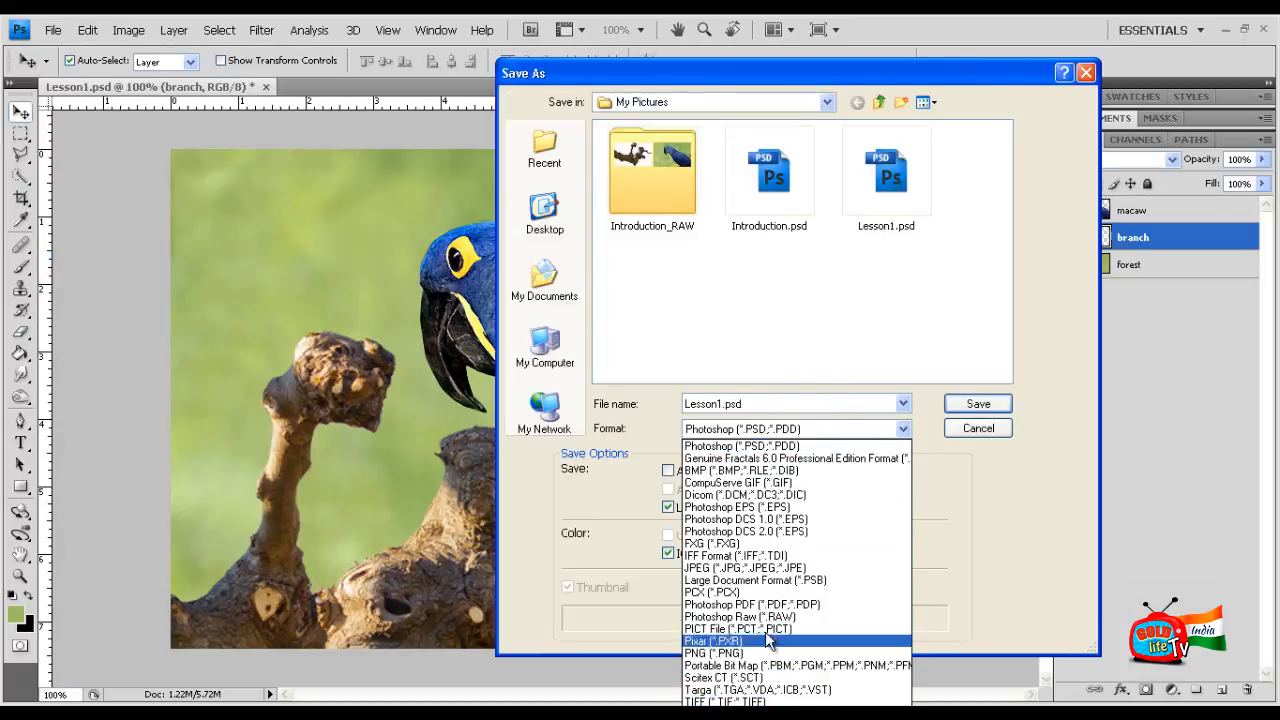
{"action": "left_click", "coordinate": [768, 568]}
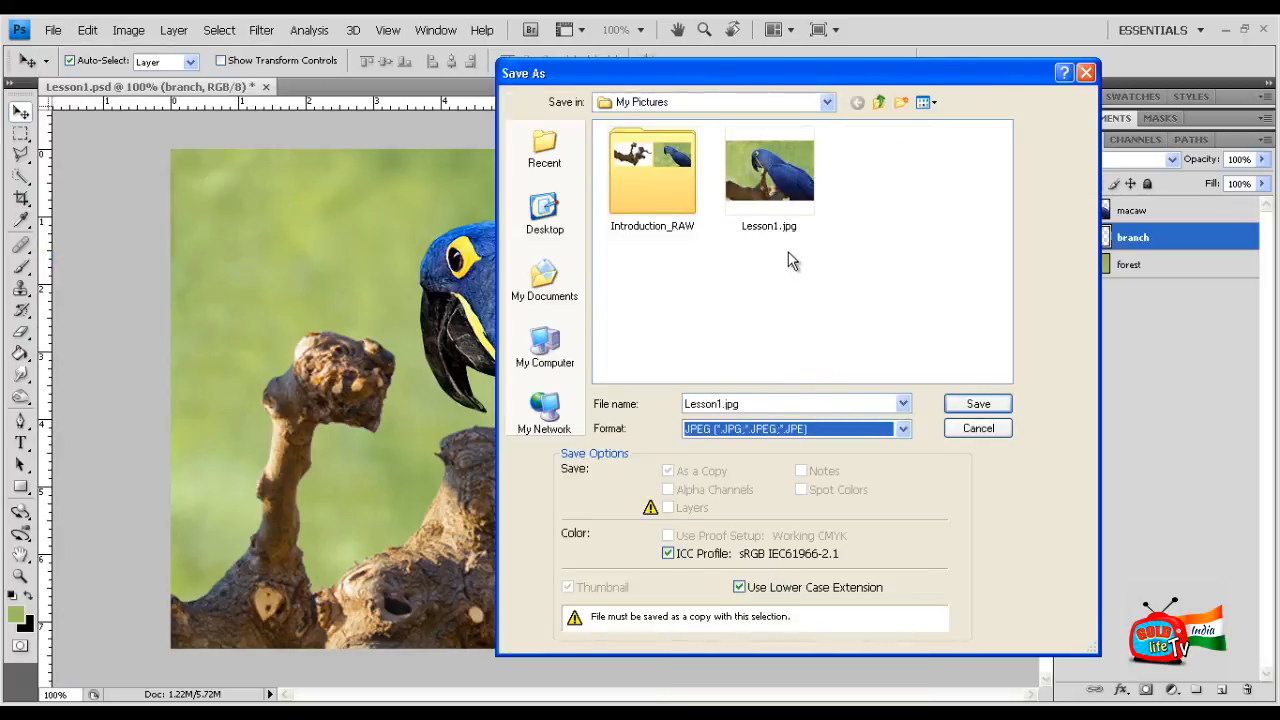
{"action": "double_click", "coordinate": [719, 403]}
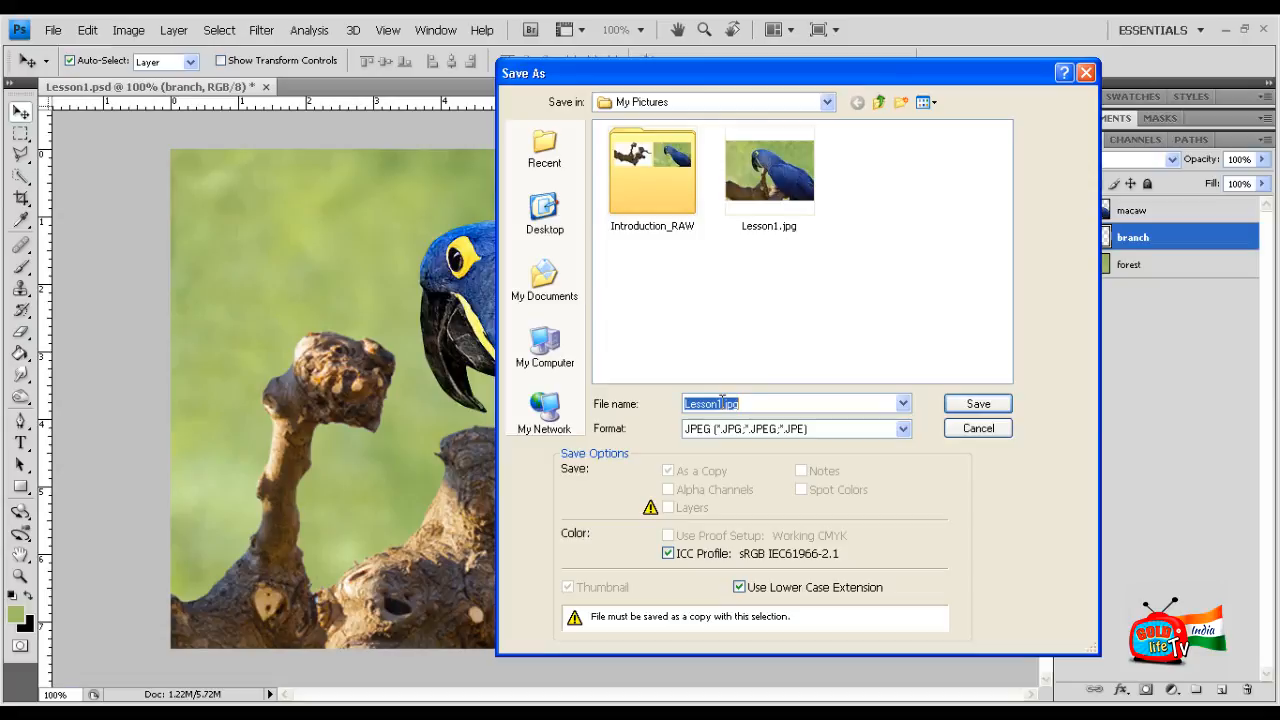
{"action": "left_click", "coordinate": [722, 403]}
{"action": "type", "text": "_2"}
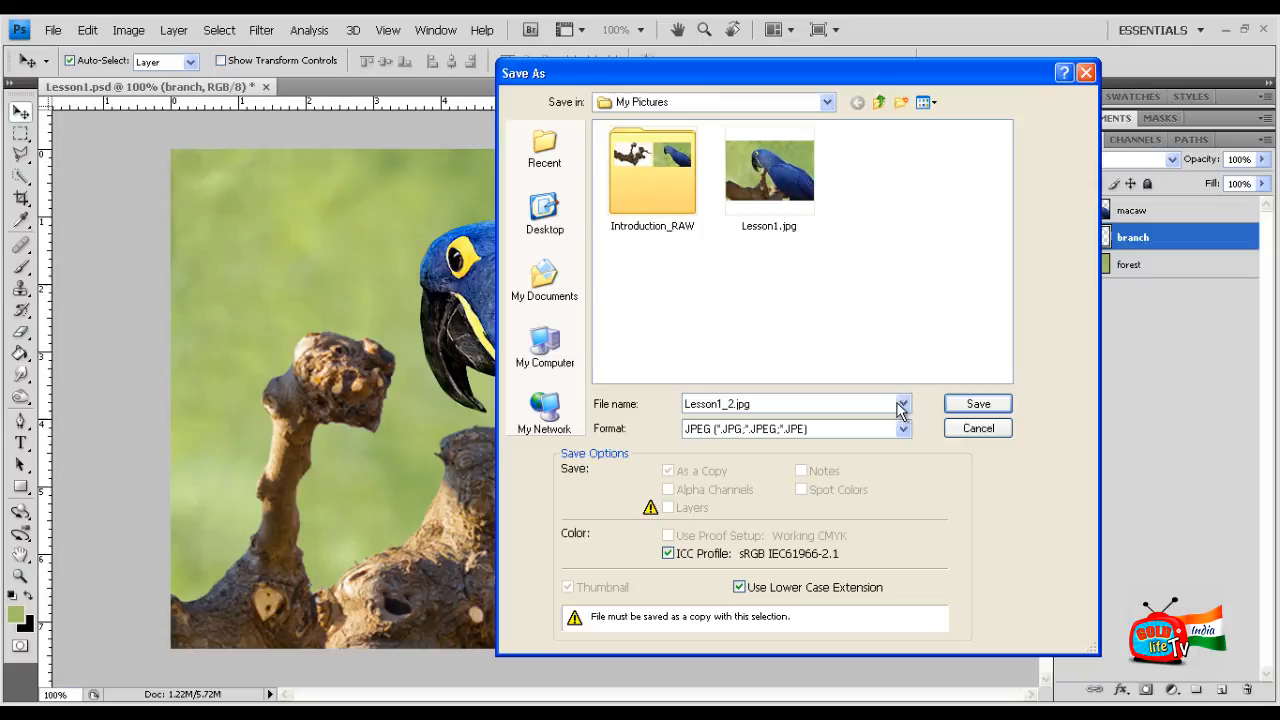
{"action": "left_click", "coordinate": [973, 407]}
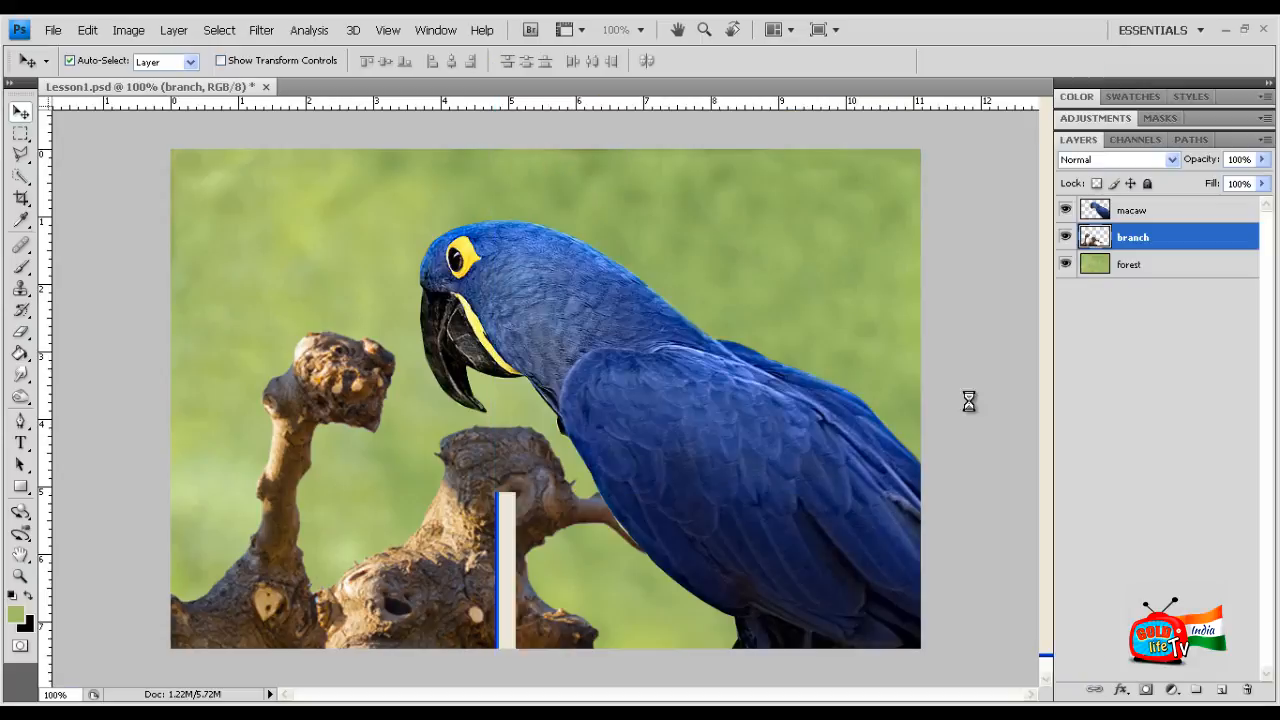
{"action": "left_click", "coordinate": [781, 191]}
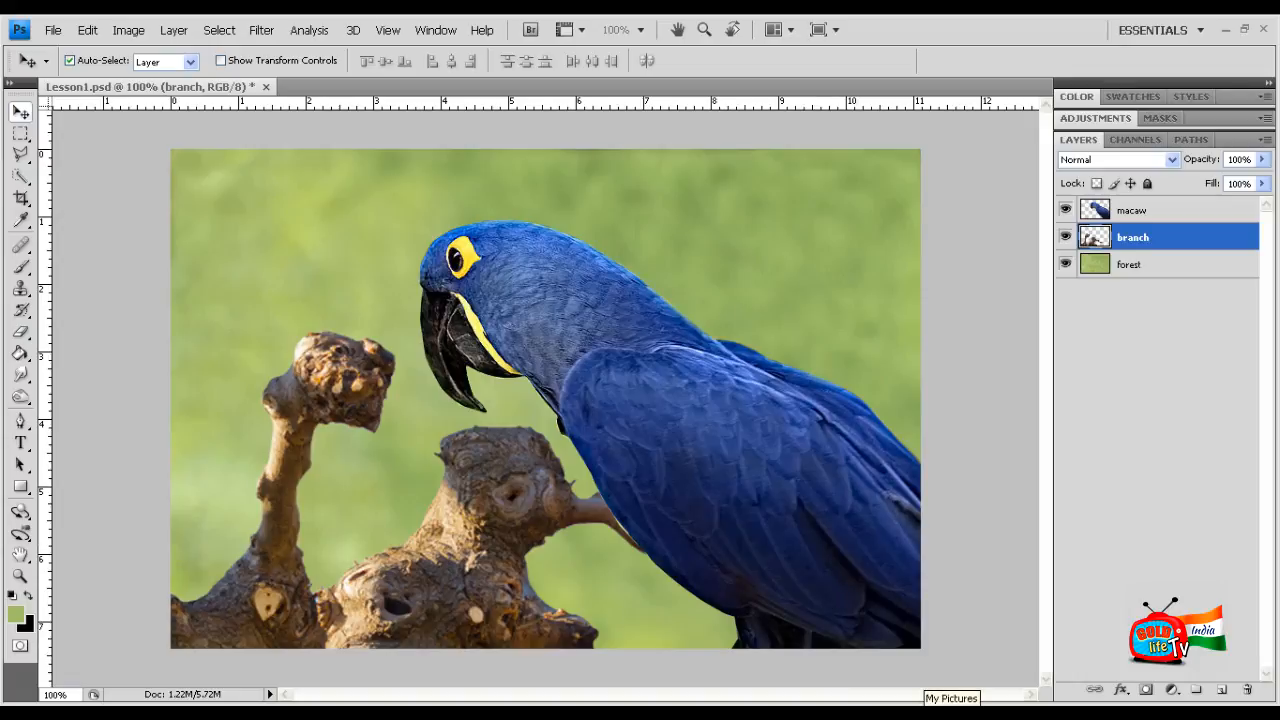
Step: Switch to the My Pictures folder, check the details of Lesson1_2.jpg, and view it in Windows Picture and Fax Viewer
{"action": "left_click", "coordinate": [930, 714]}
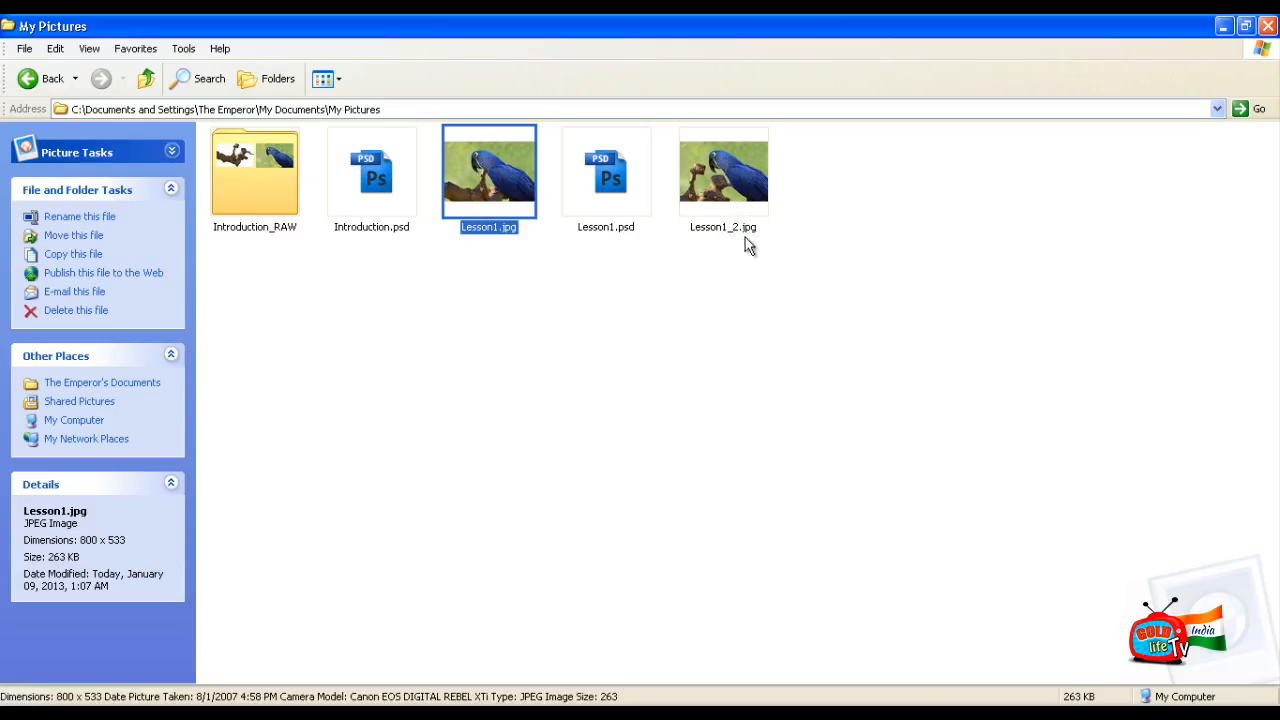
{"action": "mouse_move", "coordinate": [738, 233]}
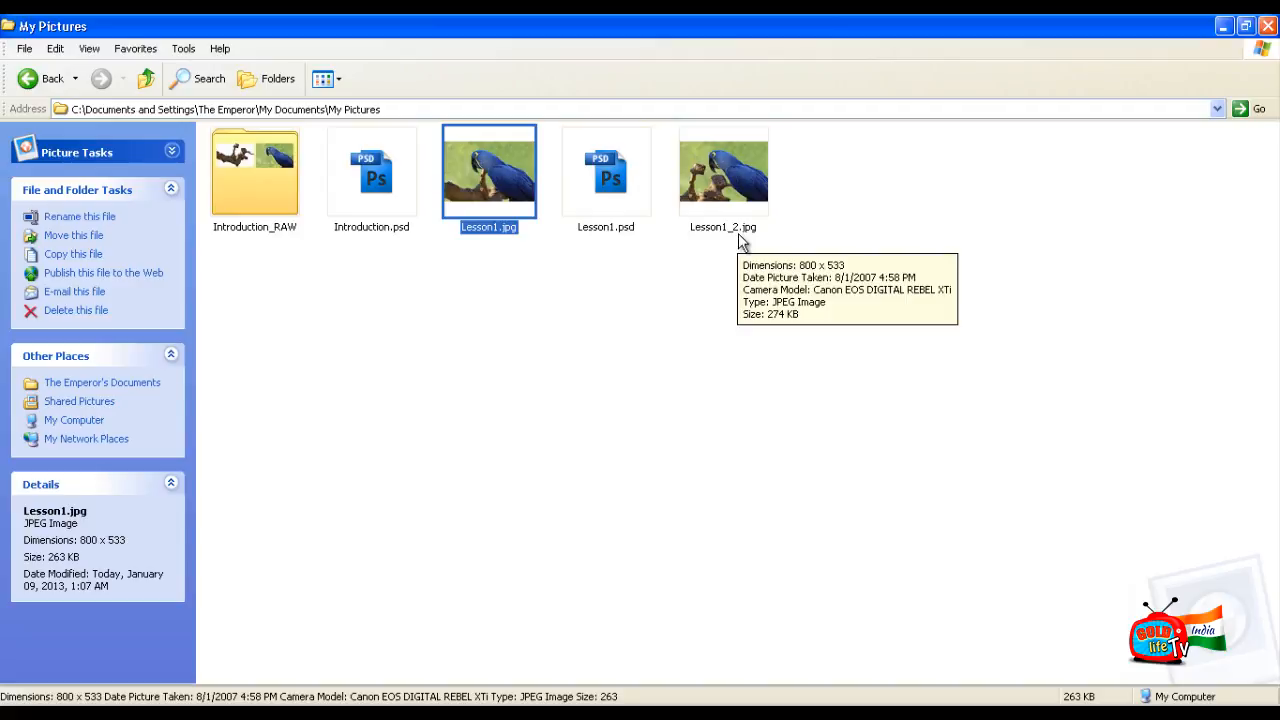
{"action": "double_click", "coordinate": [740, 172]}
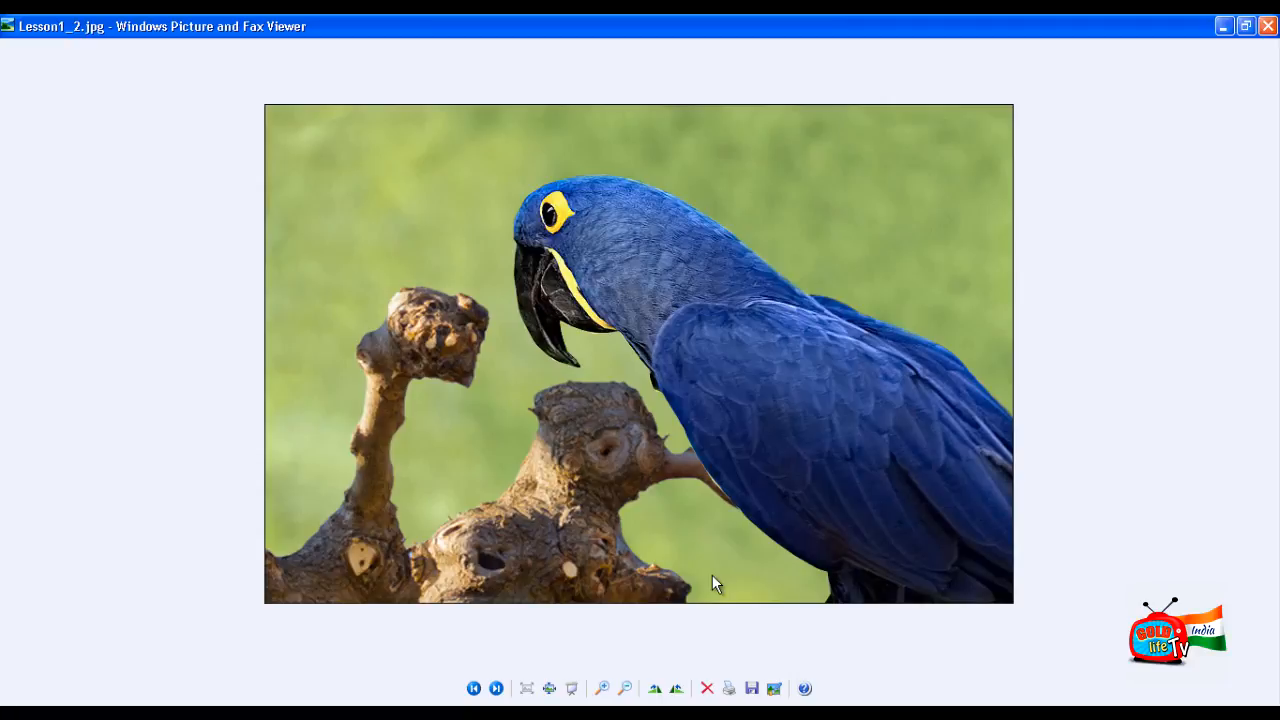
{"action": "left_click", "coordinate": [1267, 25]}
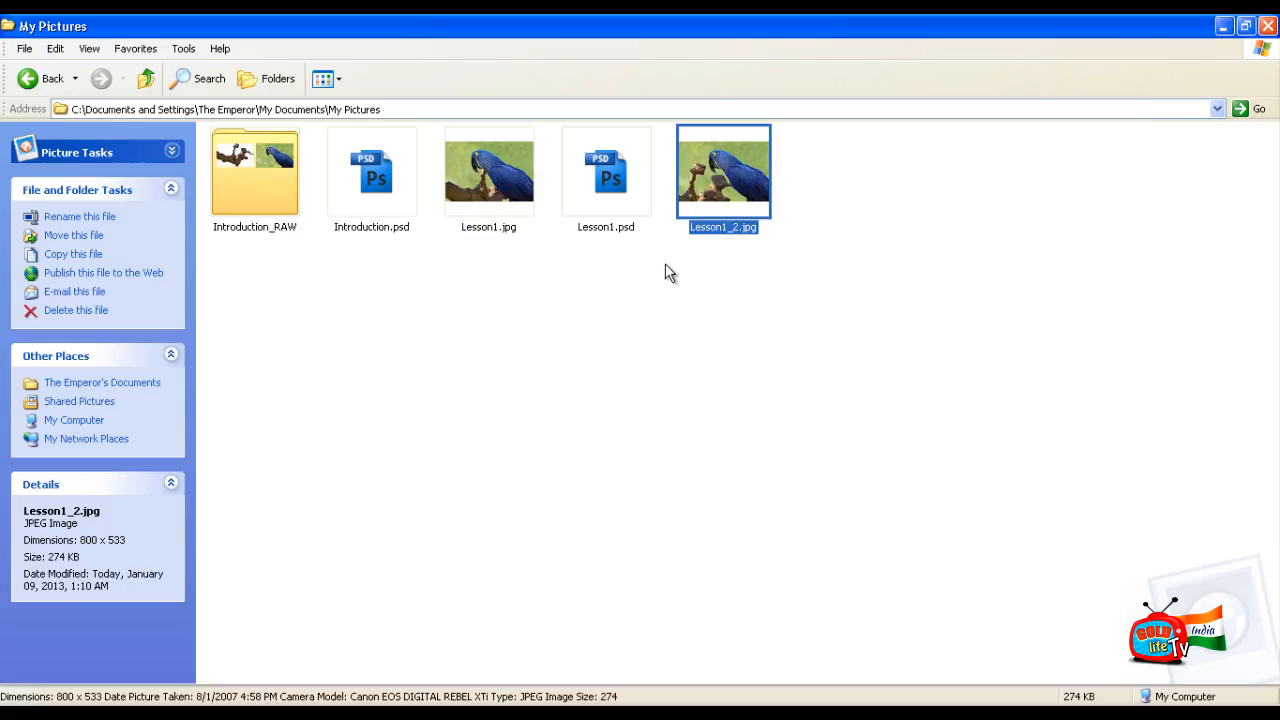
{"action": "left_click", "coordinate": [670, 273]}
Step: Open Lesson1_2.jpg from the My Pictures folder in Photoshop alongside Lesson1.psd
{"action": "left_click", "coordinate": [460, 712]}
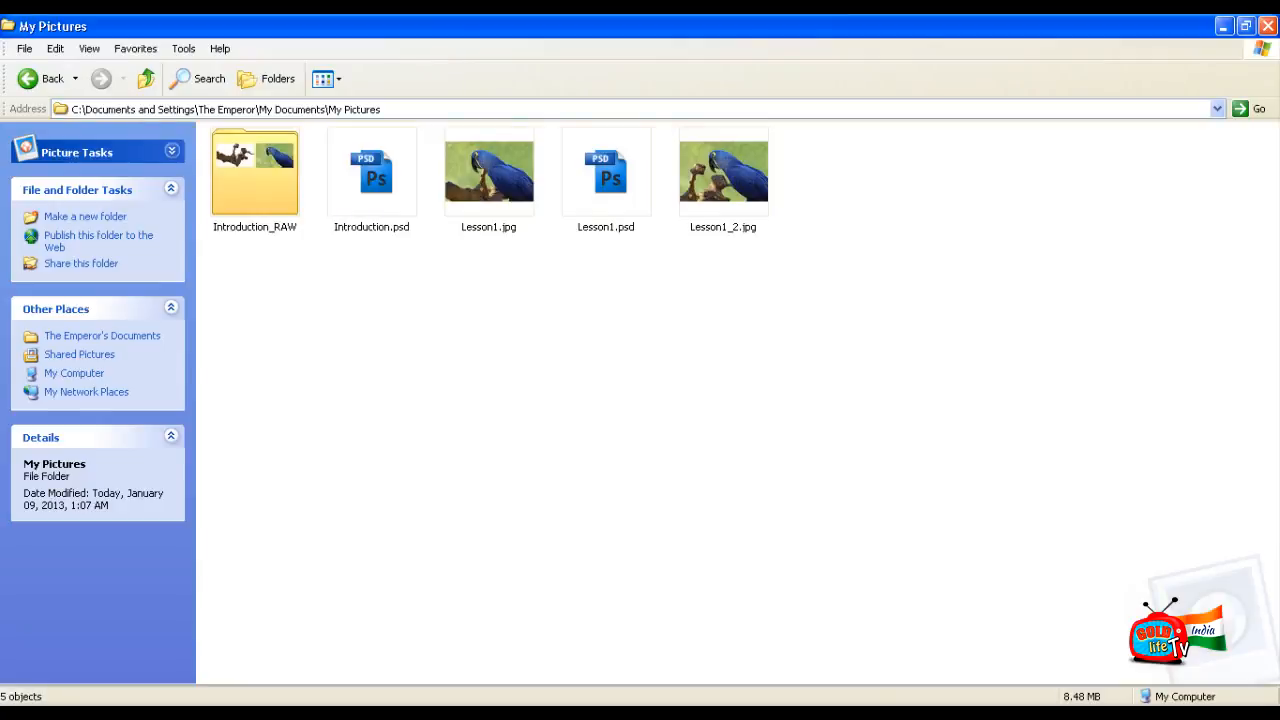
{"action": "left_click", "coordinate": [736, 205]}
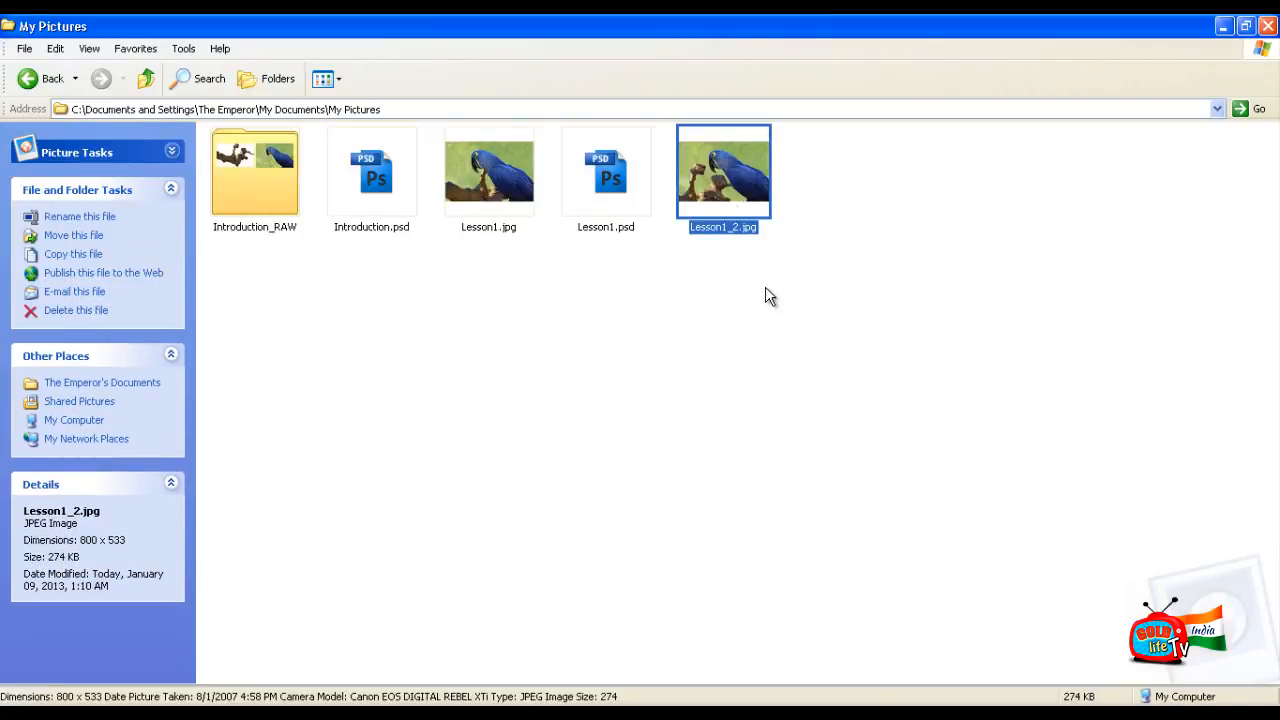
{"action": "left_click_drag", "start_coordinate": [757, 186], "coordinate": [790, 399]}
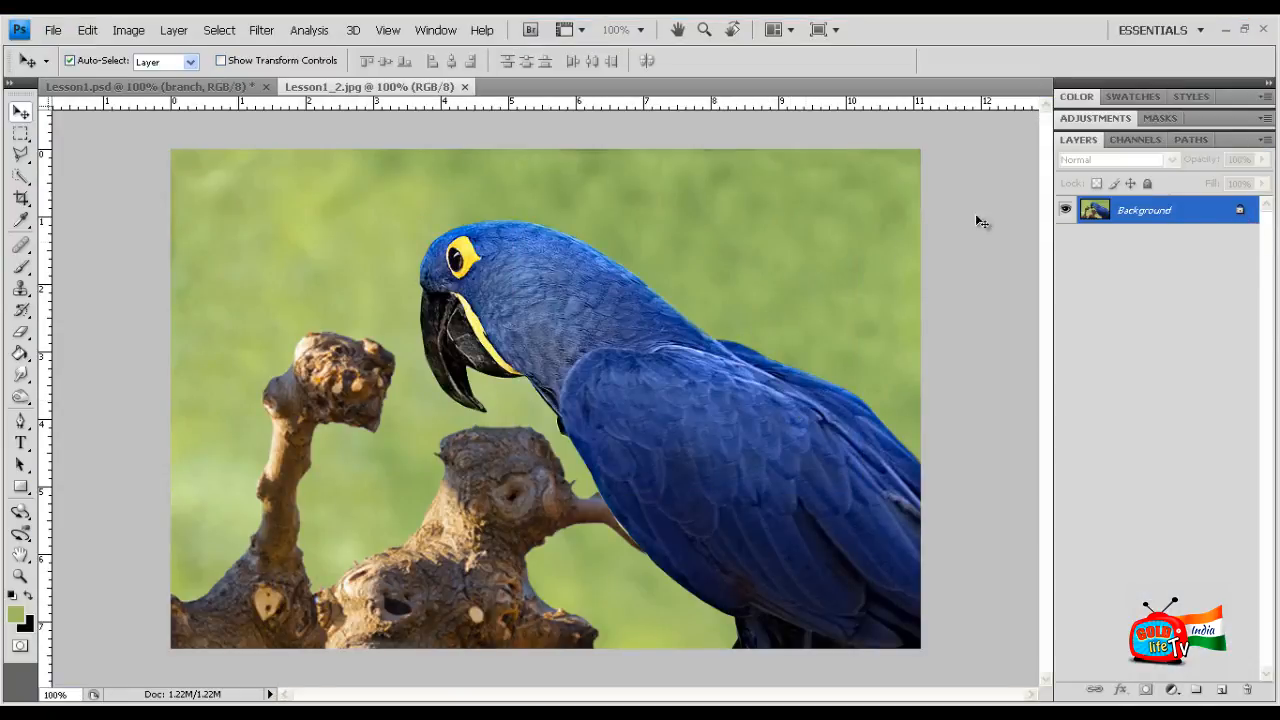
Step: Close Lesson1_2.jpg and Lesson1.psd, discarding the unsaved changes to the PSD
{"action": "left_click", "coordinate": [465, 87]}
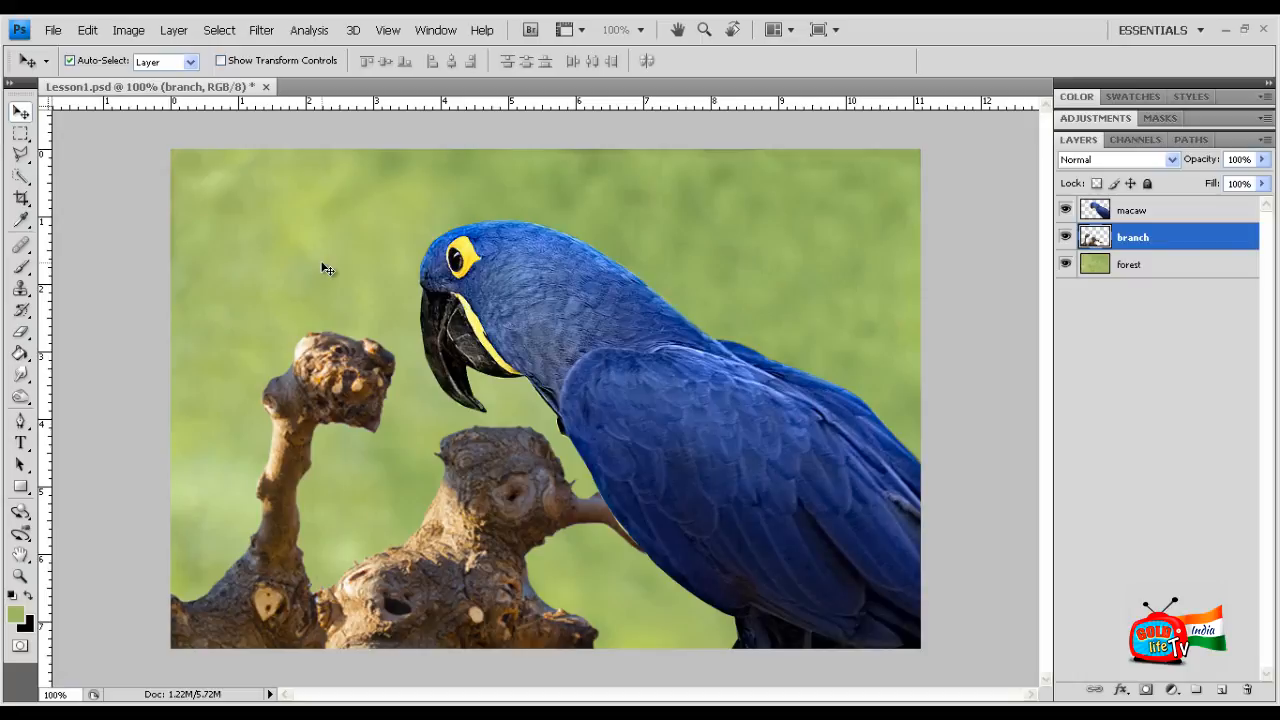
{"action": "left_click", "coordinate": [265, 87]}
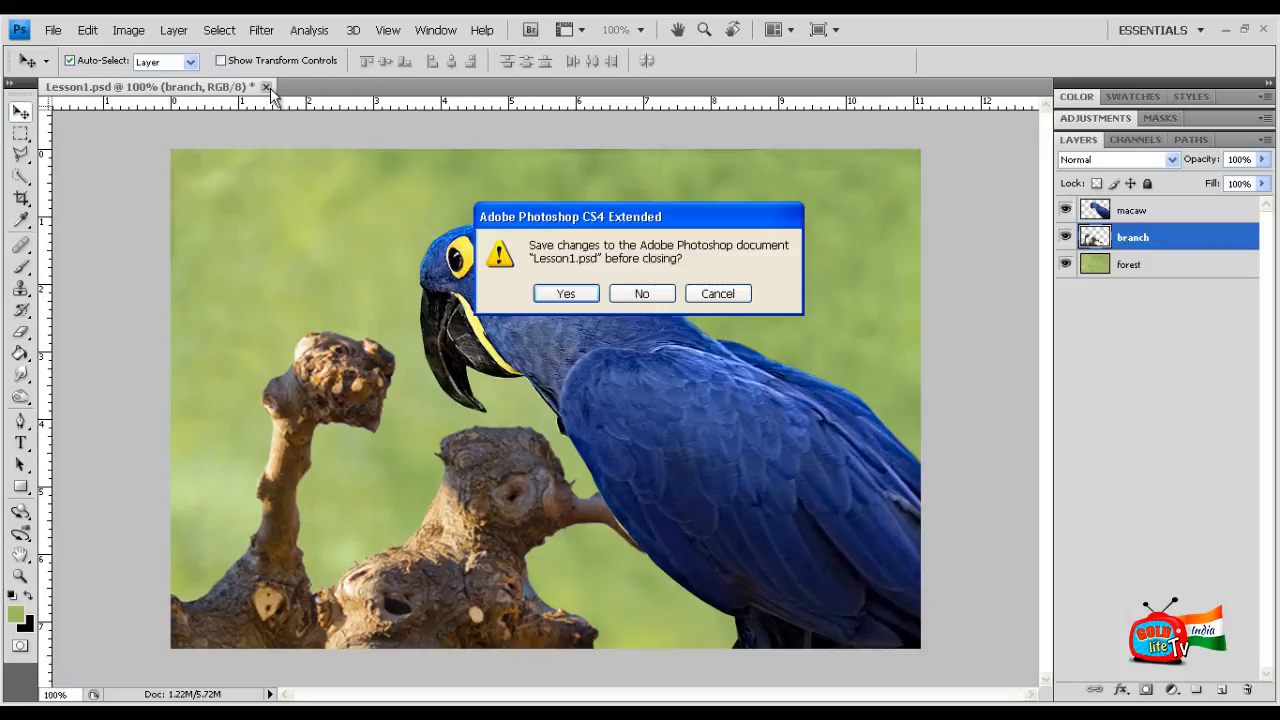
{"action": "left_click", "coordinate": [627, 288]}
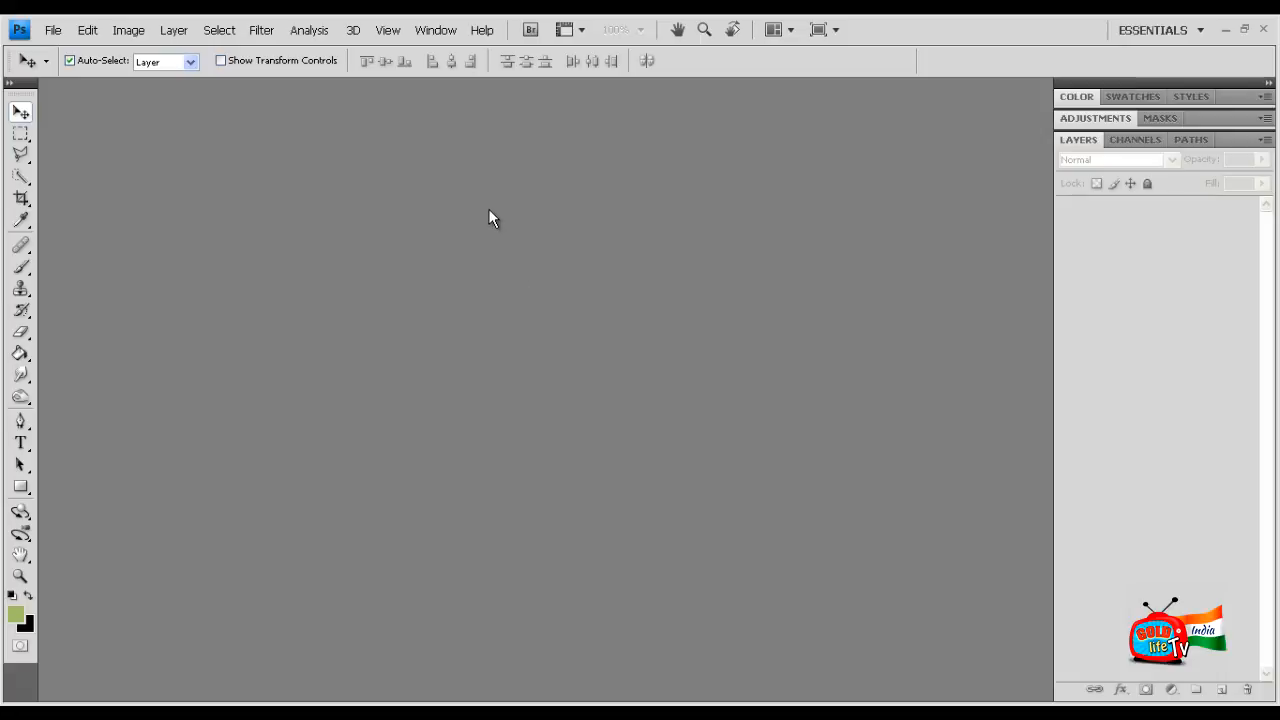
{"action": "left_click", "coordinate": [59, 32]}
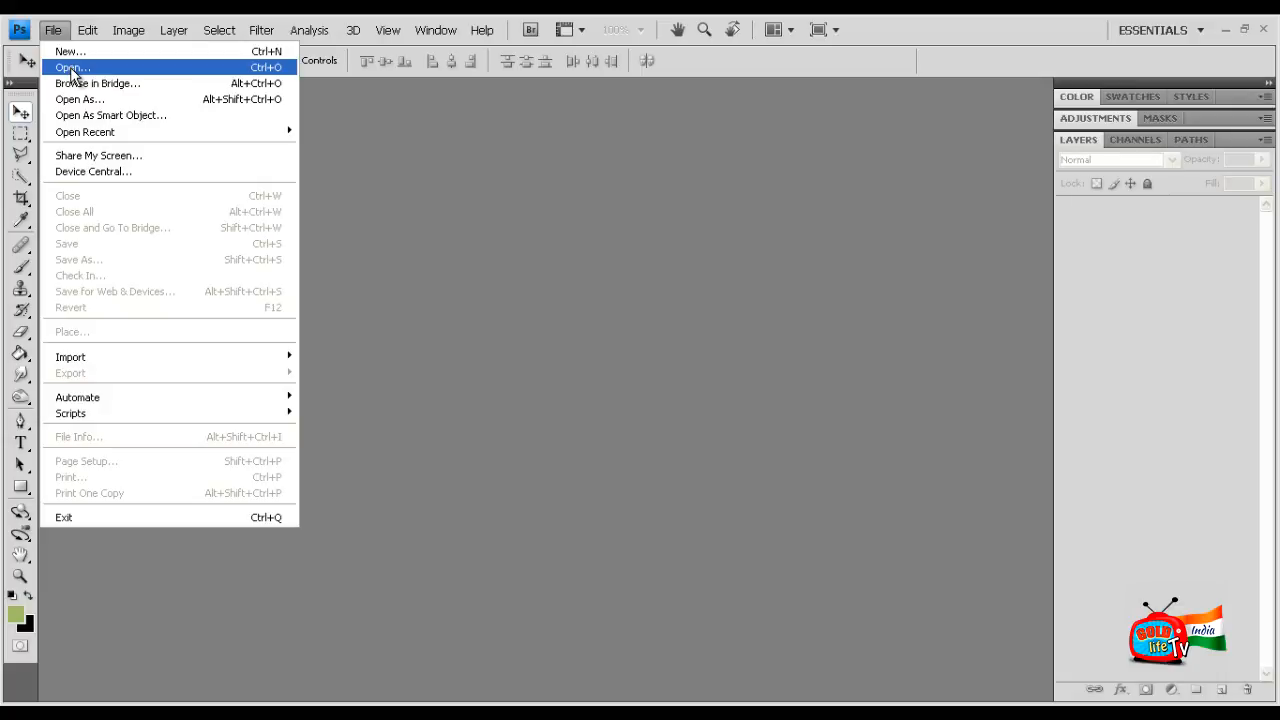
{"action": "mouse_move", "coordinate": [87, 30]}
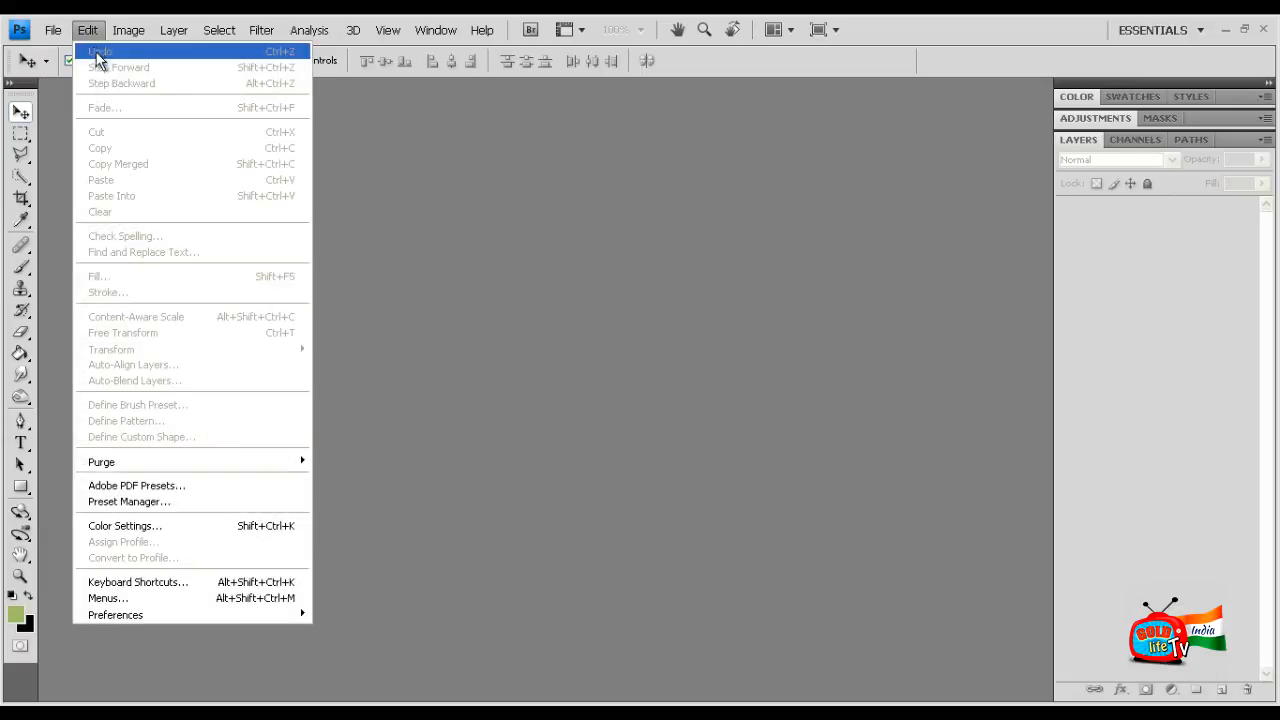
{"action": "left_click", "coordinate": [28, 128]}
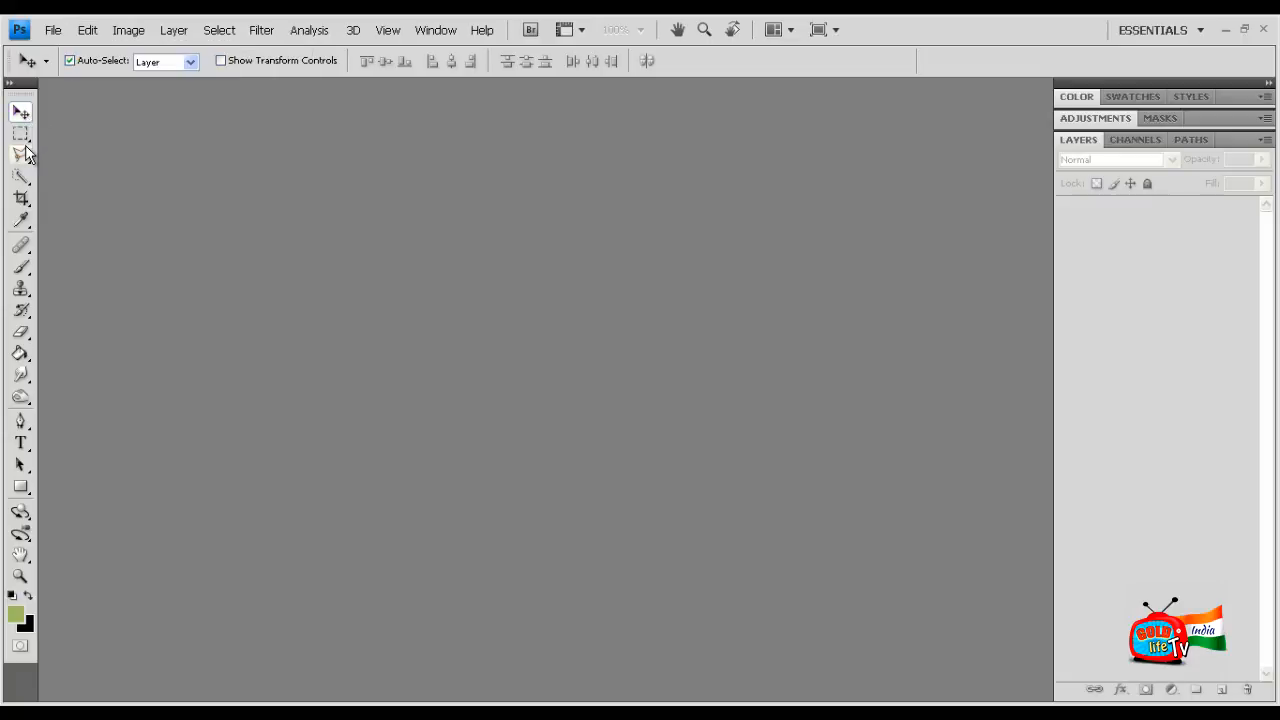
{"action": "left_click", "coordinate": [24, 154]}
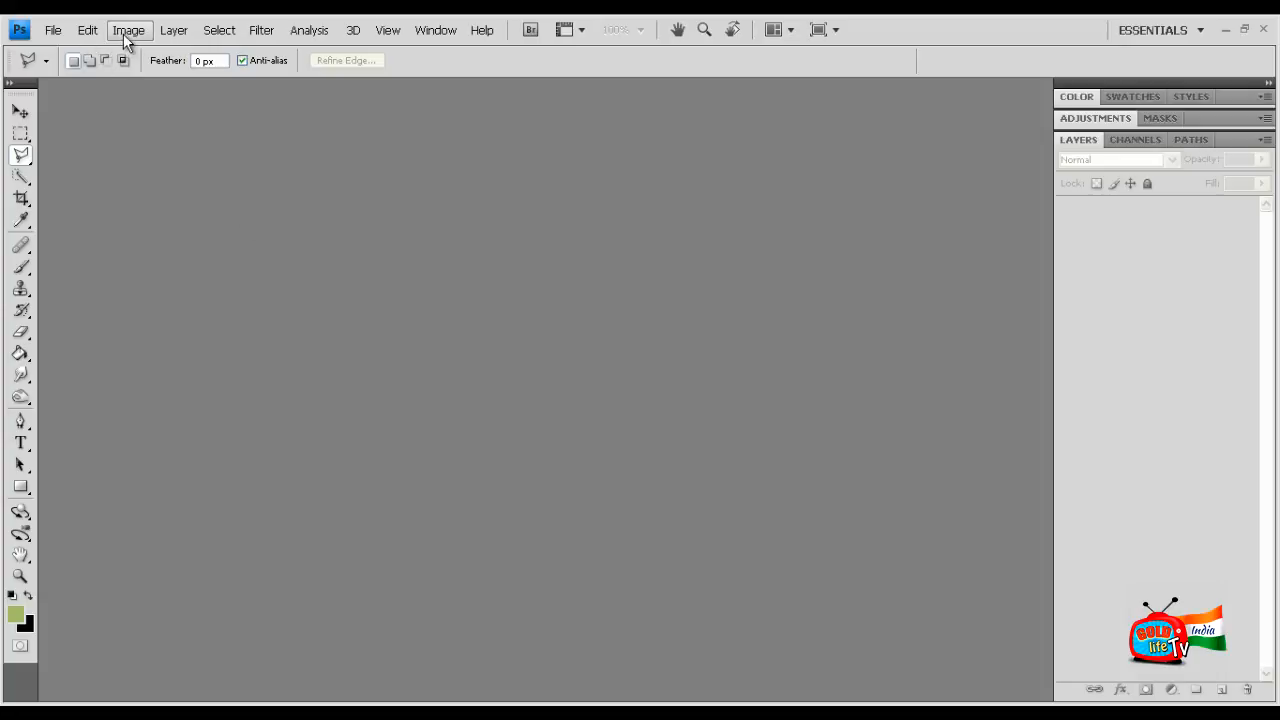
Step: Open Lesson1_2.jpg from the My Pictures folder
{"action": "left_click", "coordinate": [58, 31]}
{"action": "left_click", "coordinate": [72, 67]}
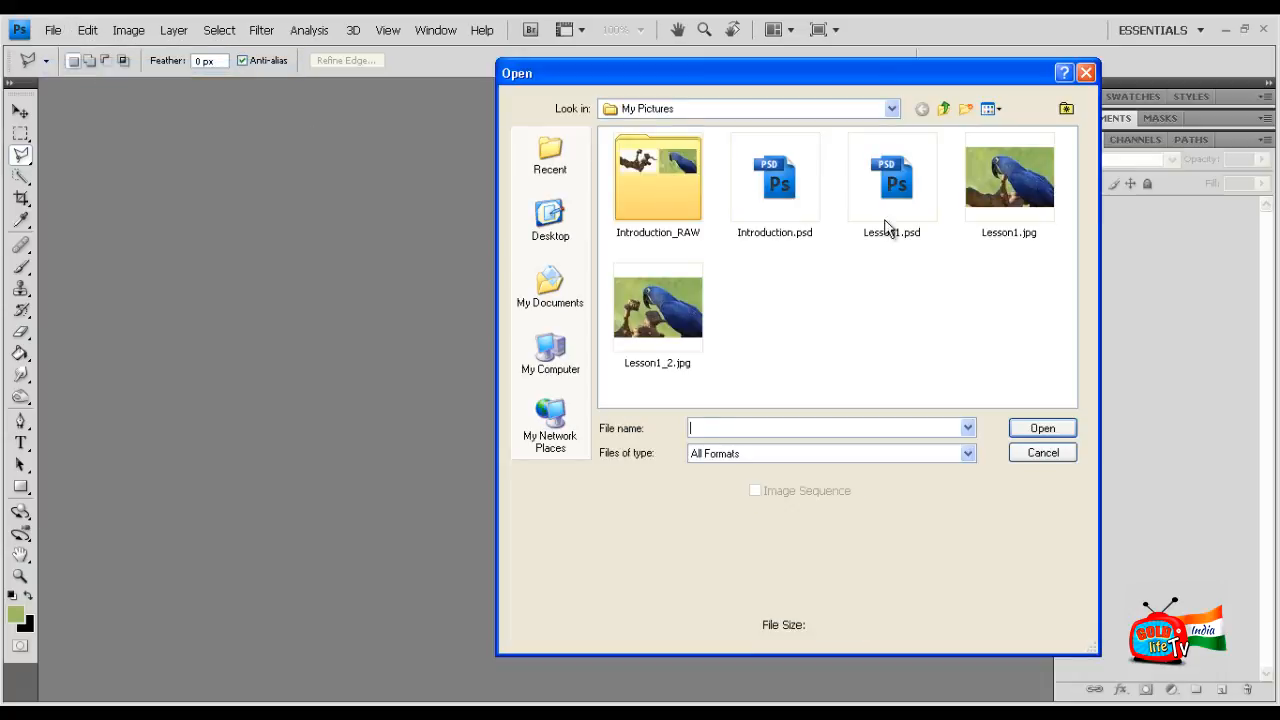
{"action": "double_click", "coordinate": [672, 325]}
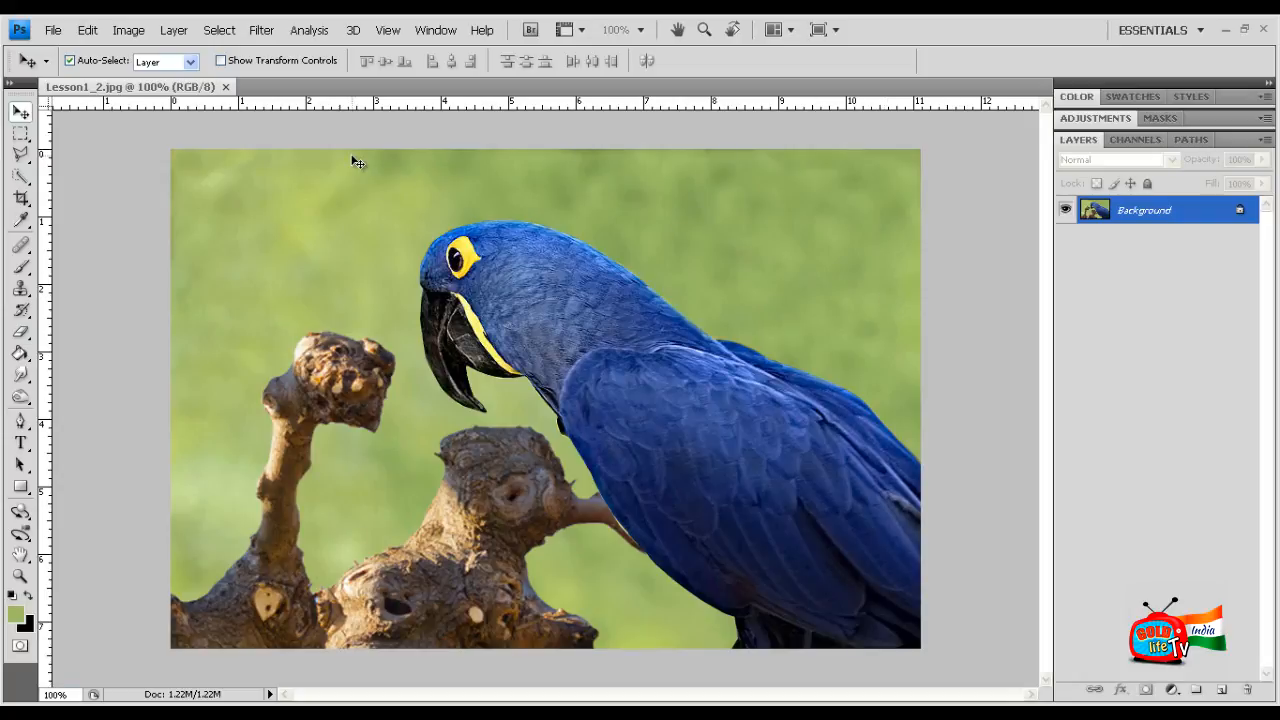
Step: Resample the image to a resolution of 300 pixels/inch with Bicubic interpolation and constrained proportions, and fit the whole picture in view
{"action": "left_click", "coordinate": [128, 30]}
{"action": "left_click", "coordinate": [164, 154]}
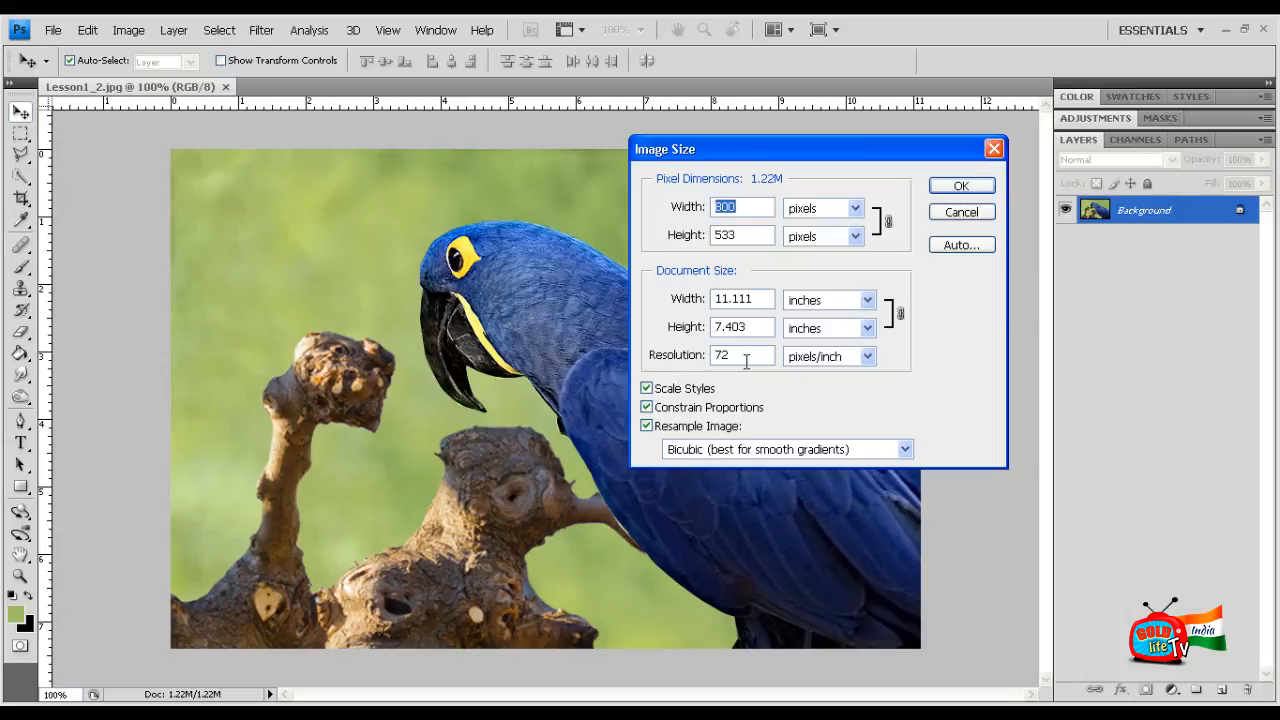
{"action": "double_click", "coordinate": [745, 357]}
{"action": "type", "text": "300"}
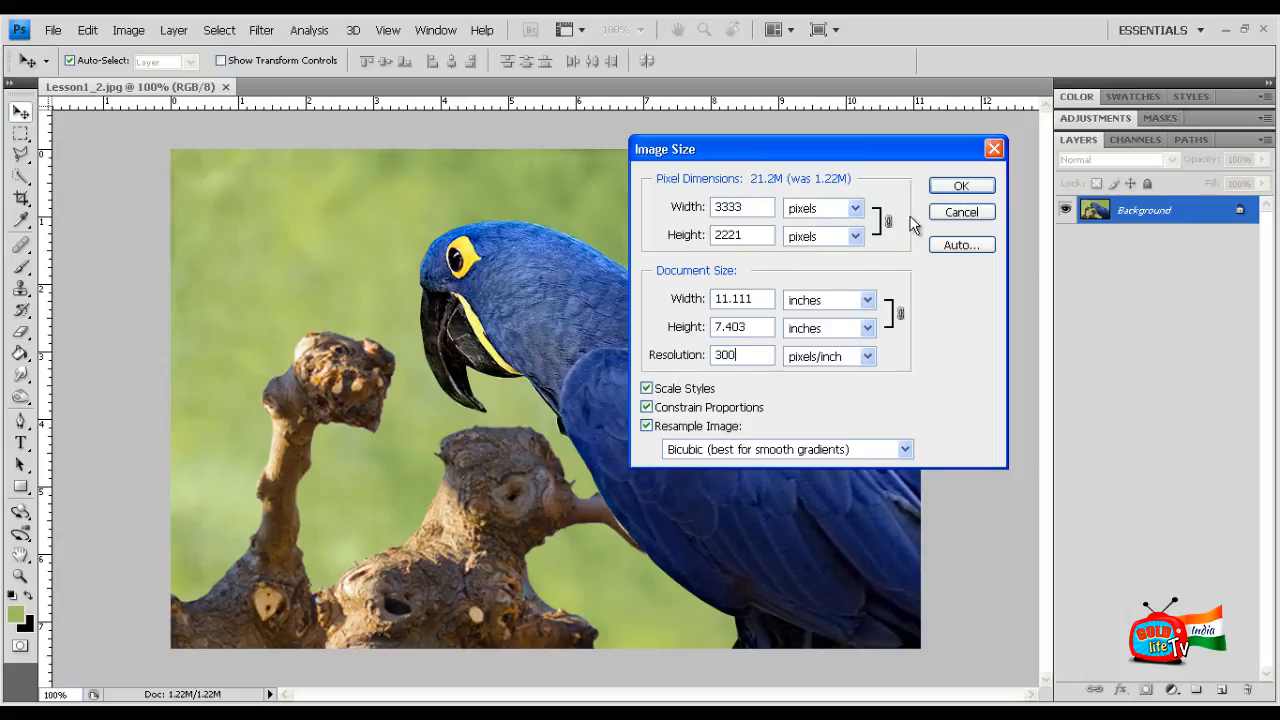
{"action": "left_click", "coordinate": [958, 189]}
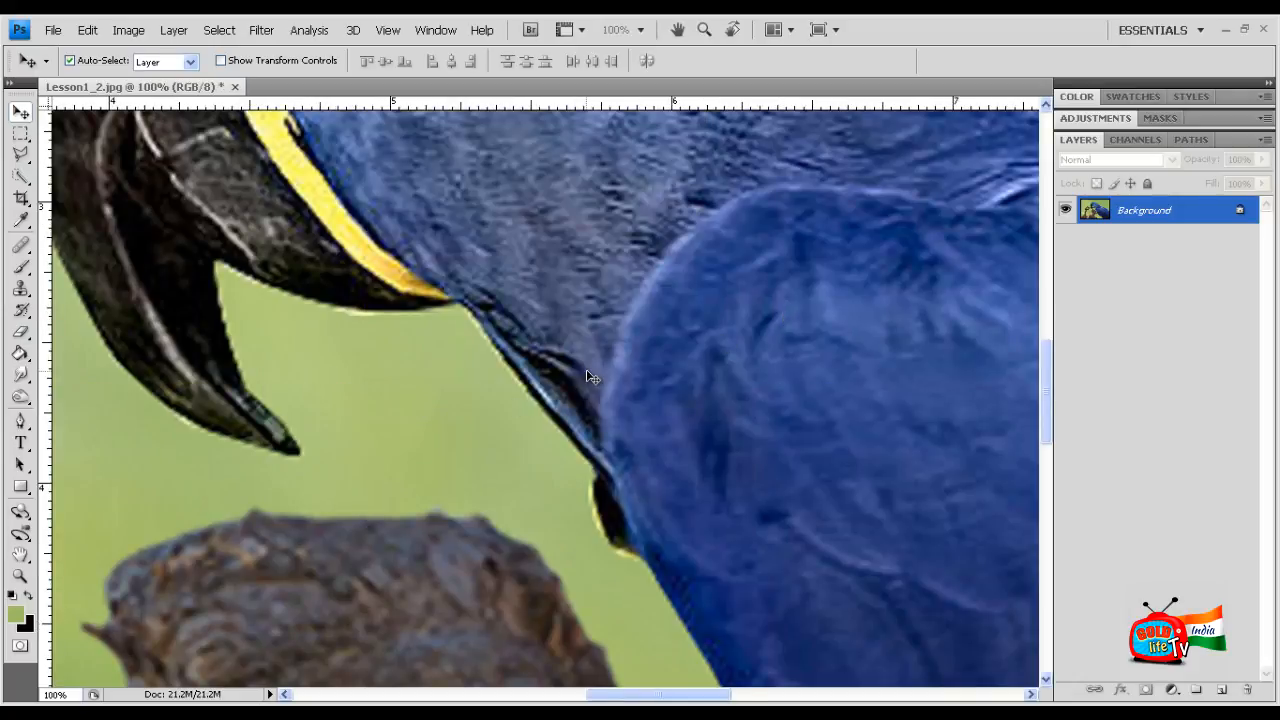
{"action": "key", "text": "ctrl+minus"}
{"action": "key", "text": "ctrl+minus"}
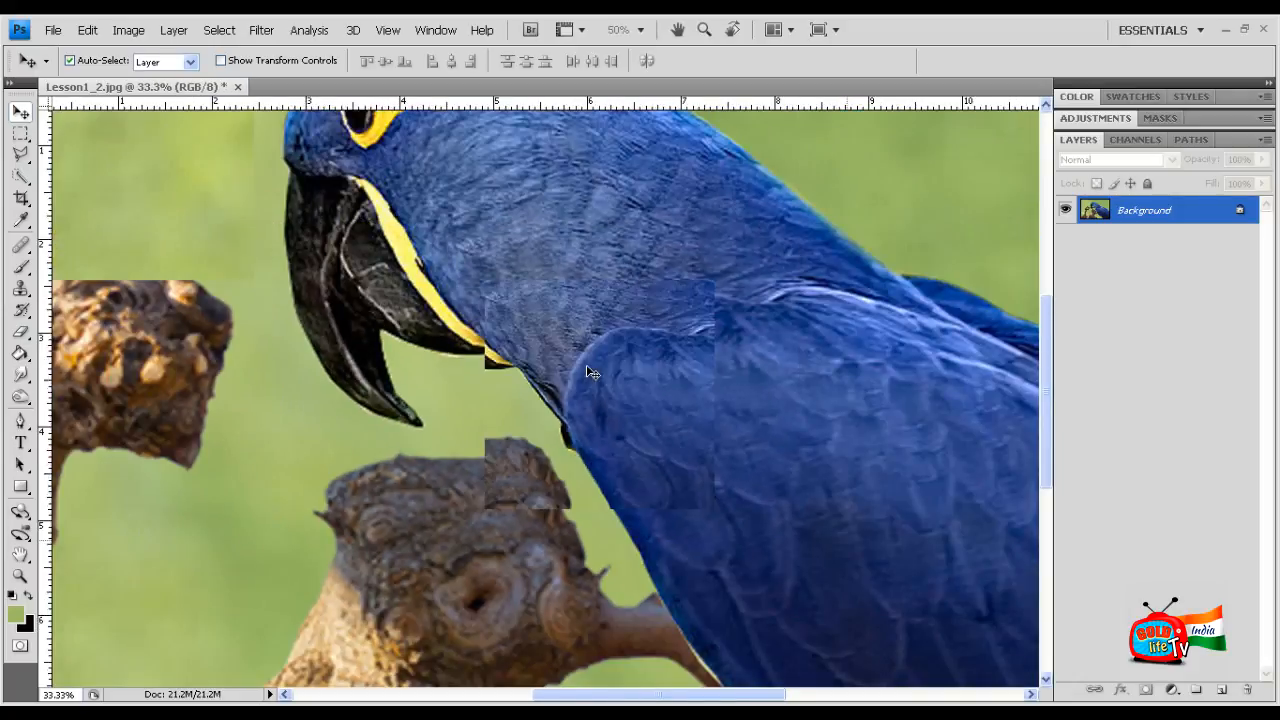
{"action": "key", "text": "ctrl+minus"}
{"action": "key", "text": "ctrl+minus"}
{"action": "key", "text": "ctrl+minus"}
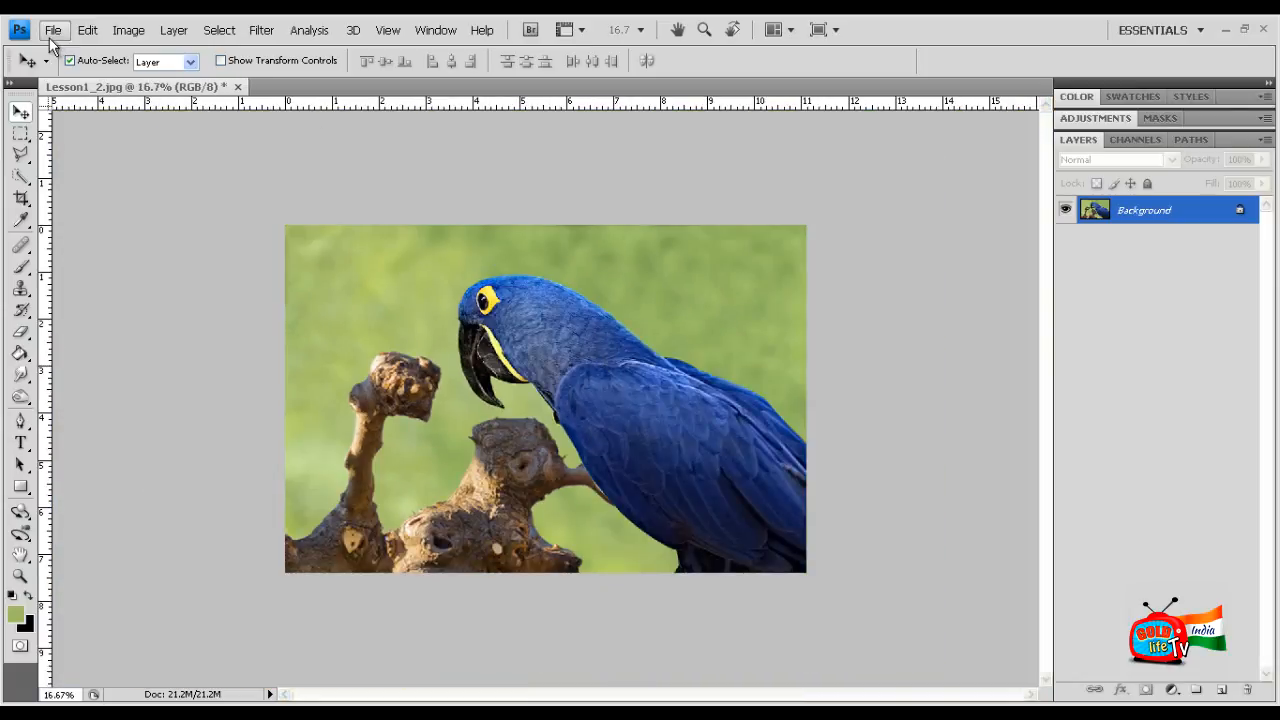
Step: Save the enlarged image in My Pictures as Lesson1_print.jpg in JPEG format with Maximum quality 12 and the Baseline ("Standard") option
{"action": "left_click", "coordinate": [49, 36]}
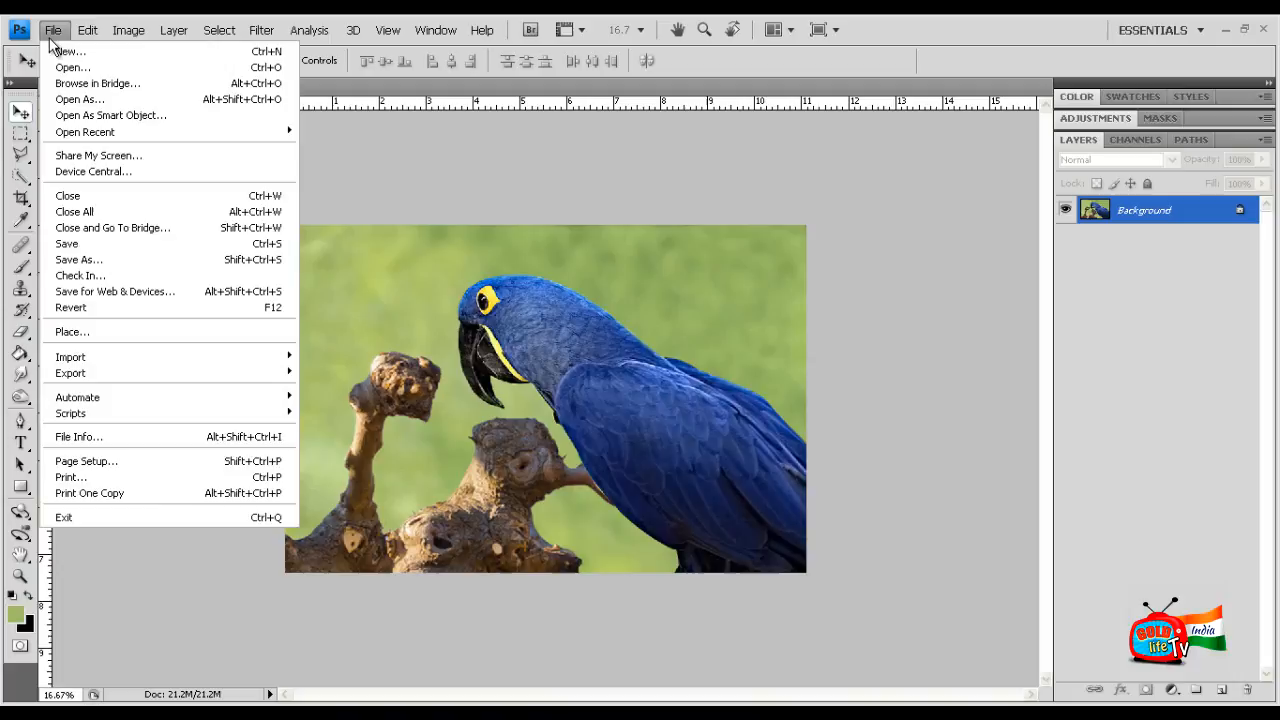
{"action": "left_click", "coordinate": [148, 260]}
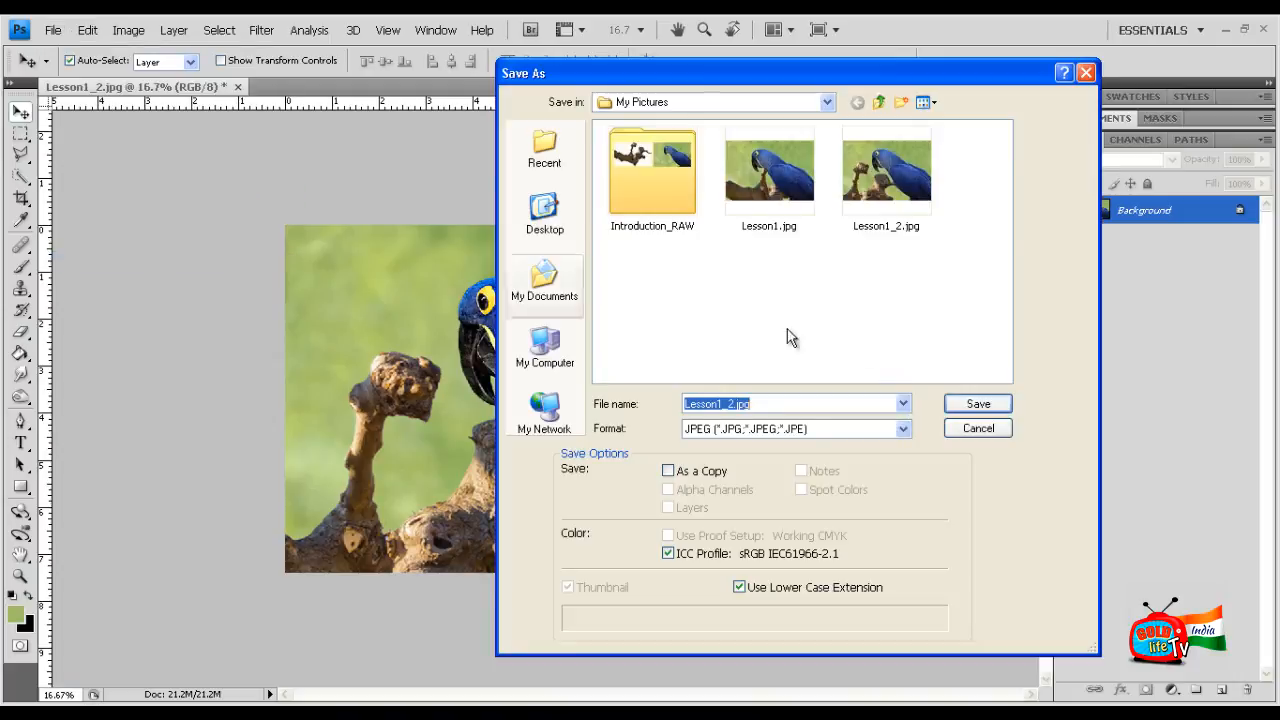
{"action": "left_click", "coordinate": [728, 403]}
{"action": "left_click_drag", "start_coordinate": [727, 403], "coordinate": [735, 404]}
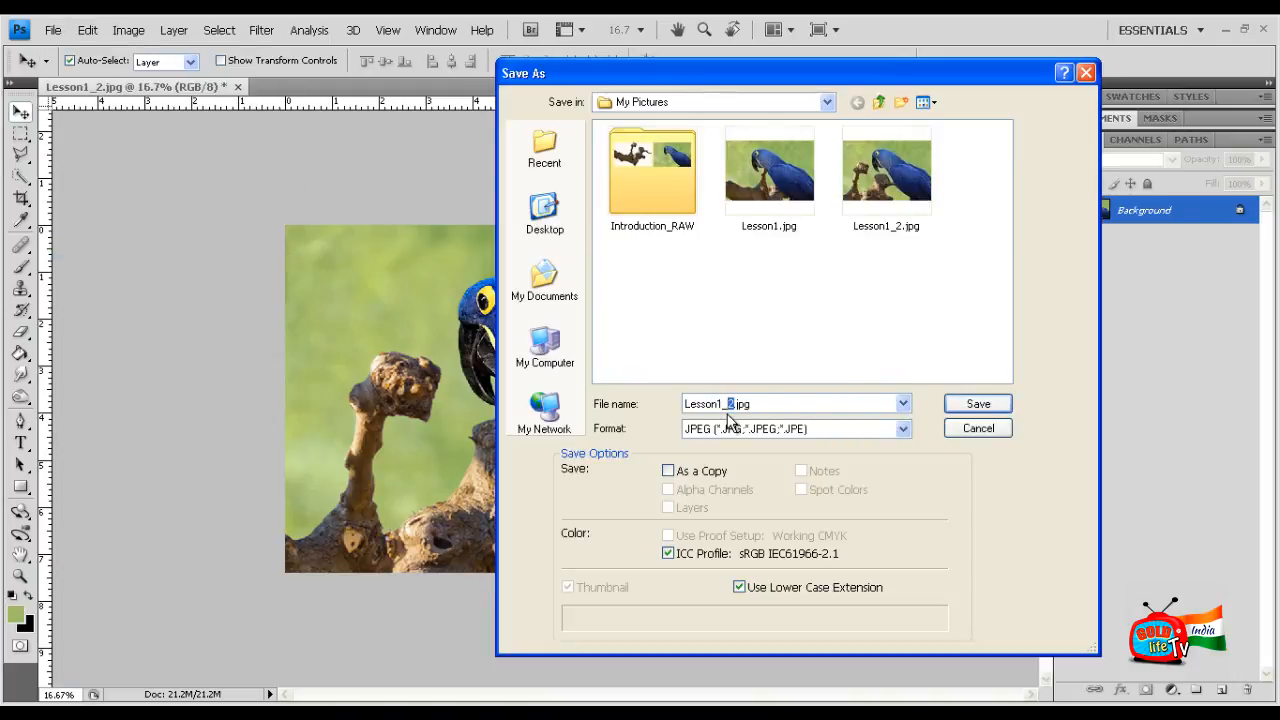
{"action": "type", "text": "print"}
{"action": "left_click", "coordinate": [980, 406]}
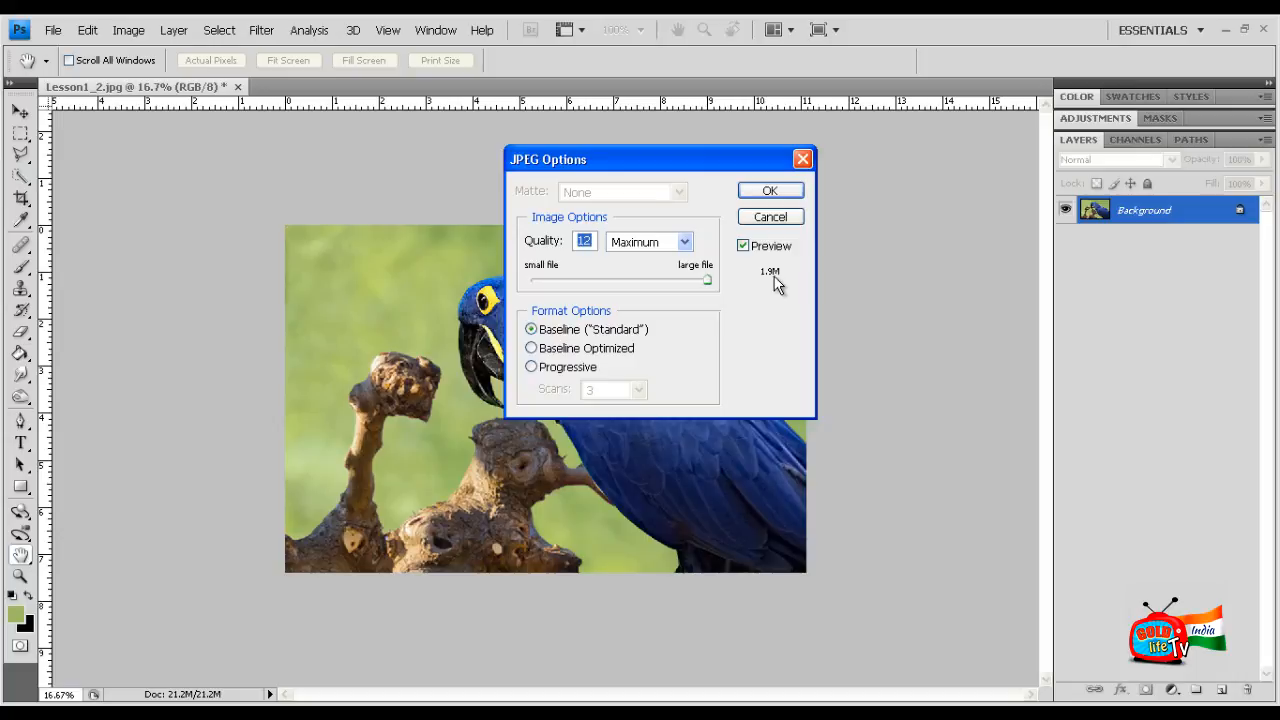
{"action": "left_click", "coordinate": [772, 190]}
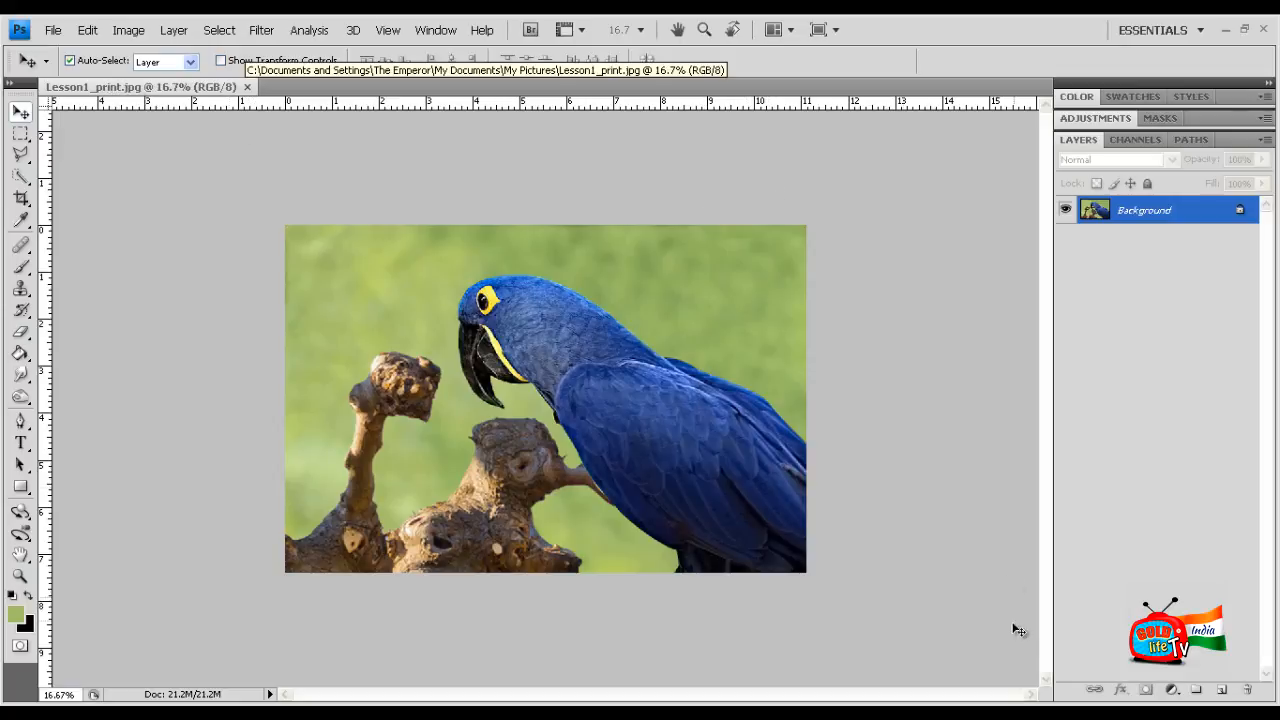
Step: Switch to the My Pictures folder, compare Lesson1_2.jpg and Lesson1_print.jpg in Windows Picture and Fax Viewer, and return to Photoshop
{"action": "left_click", "coordinate": [1080, 714]}
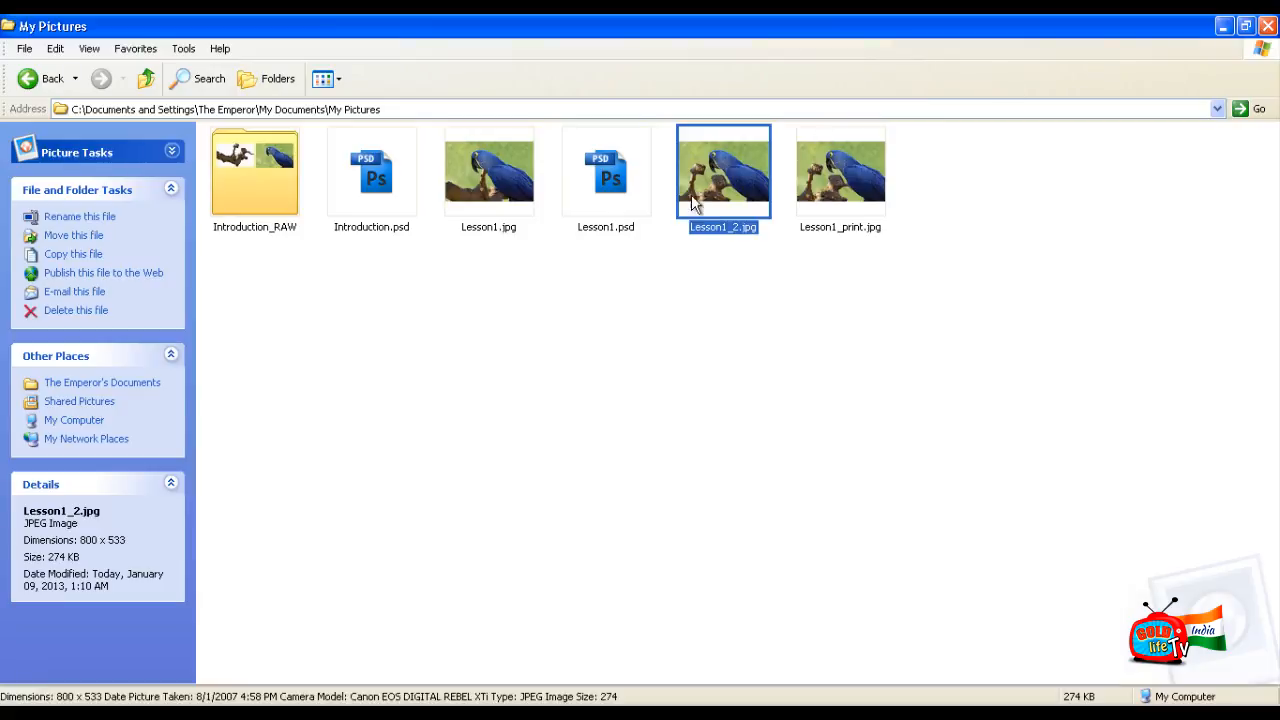
{"action": "double_click", "coordinate": [757, 178]}
{"action": "left_click", "coordinate": [1267, 26]}
{"action": "double_click", "coordinate": [870, 178]}
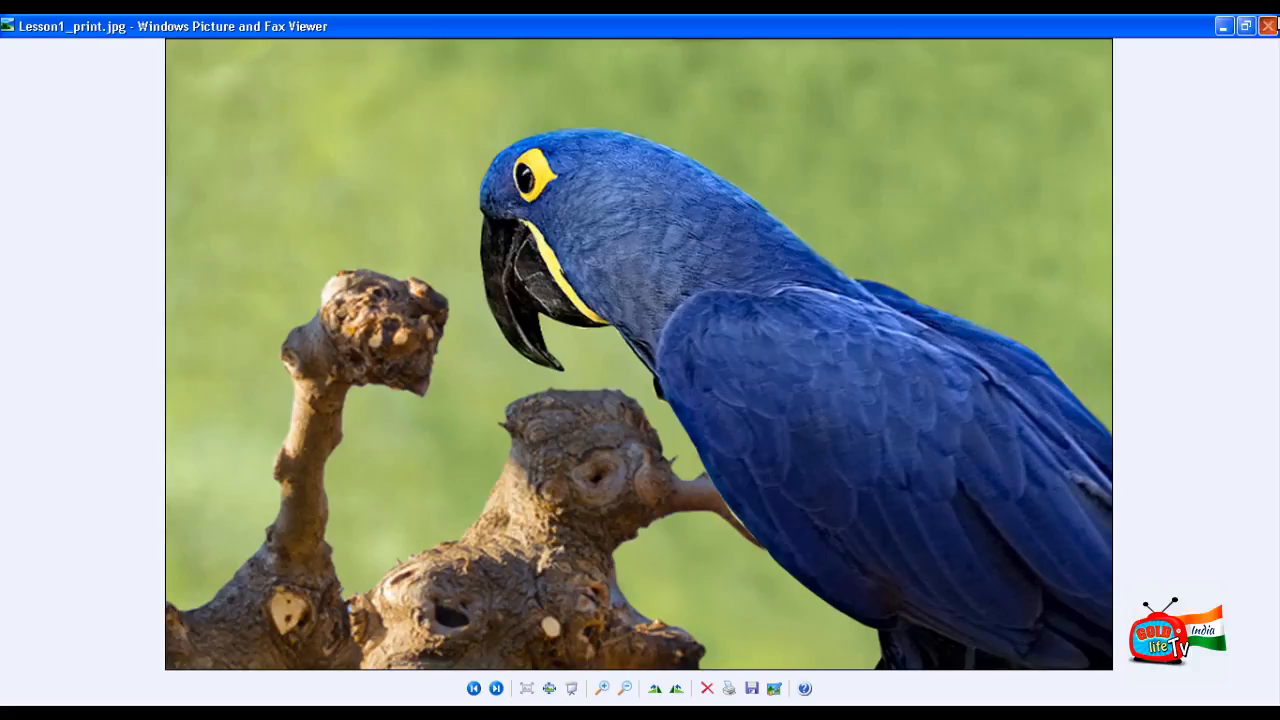
{"action": "left_click", "coordinate": [1267, 26]}
{"action": "double_click", "coordinate": [725, 160]}
{"action": "left_click", "coordinate": [1267, 26]}
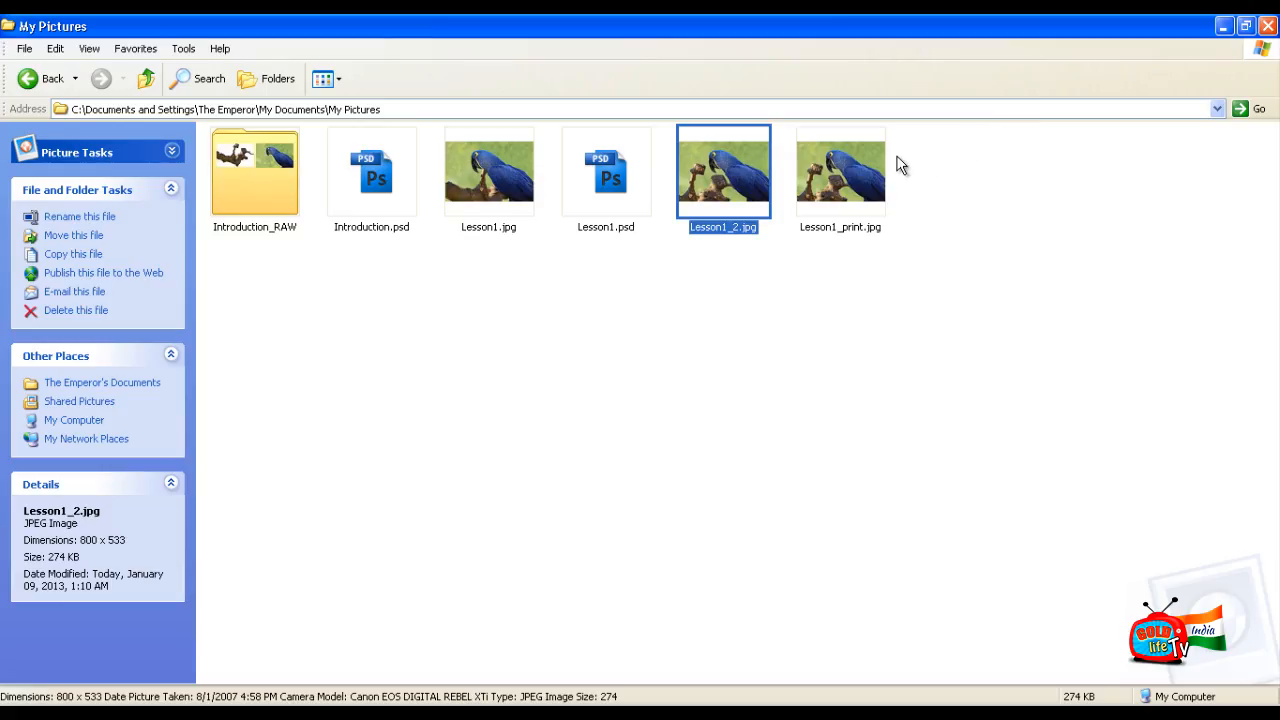
{"action": "double_click", "coordinate": [872, 165]}
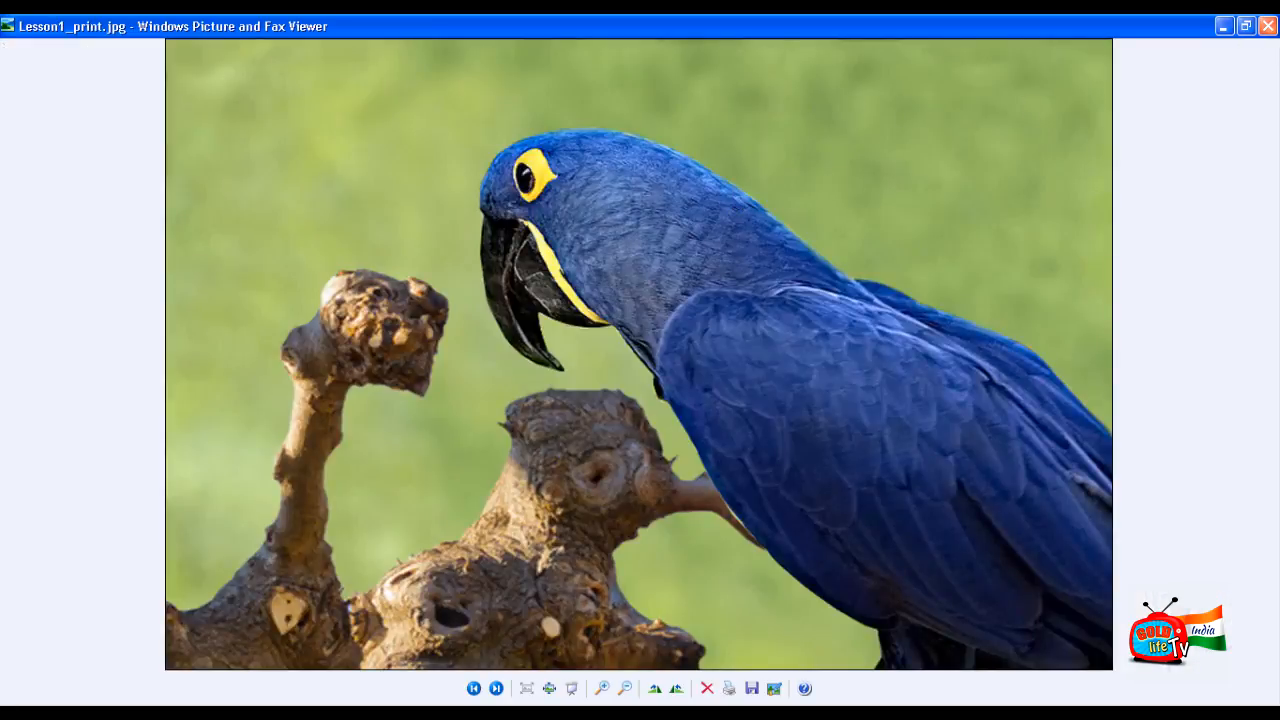
{"action": "left_click", "coordinate": [1267, 26]}
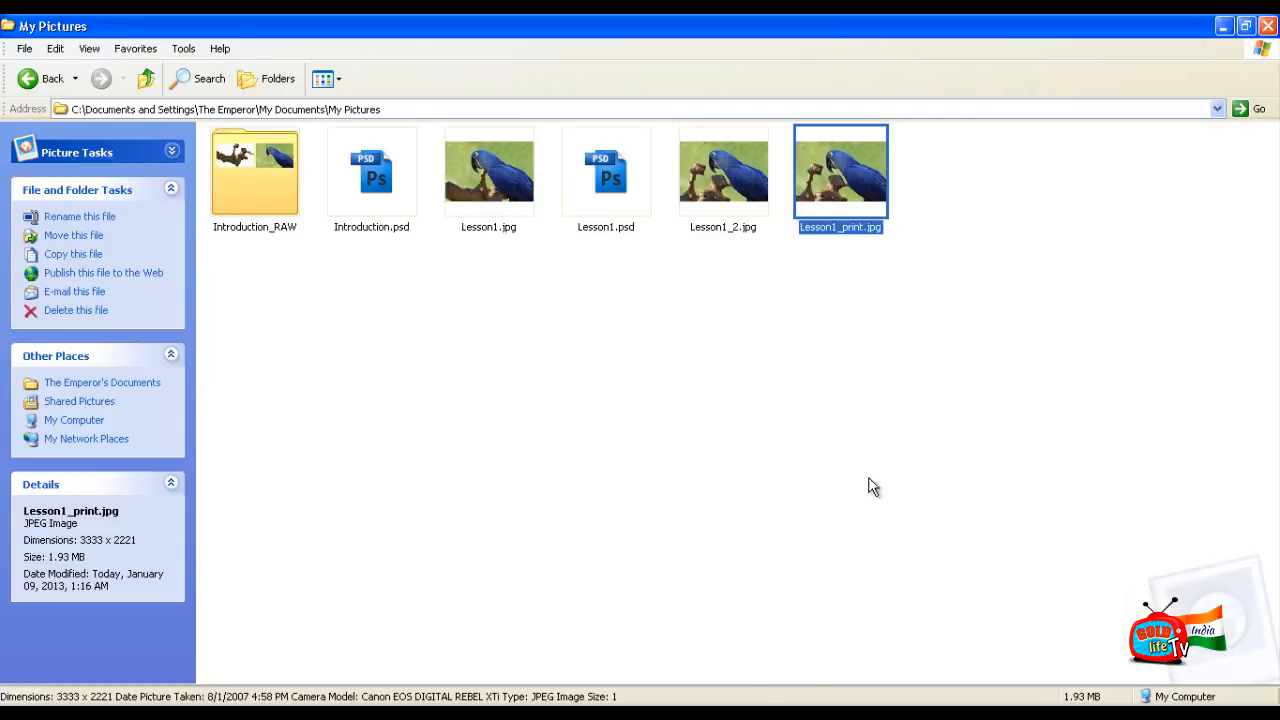
{"action": "left_click", "coordinate": [668, 716]}
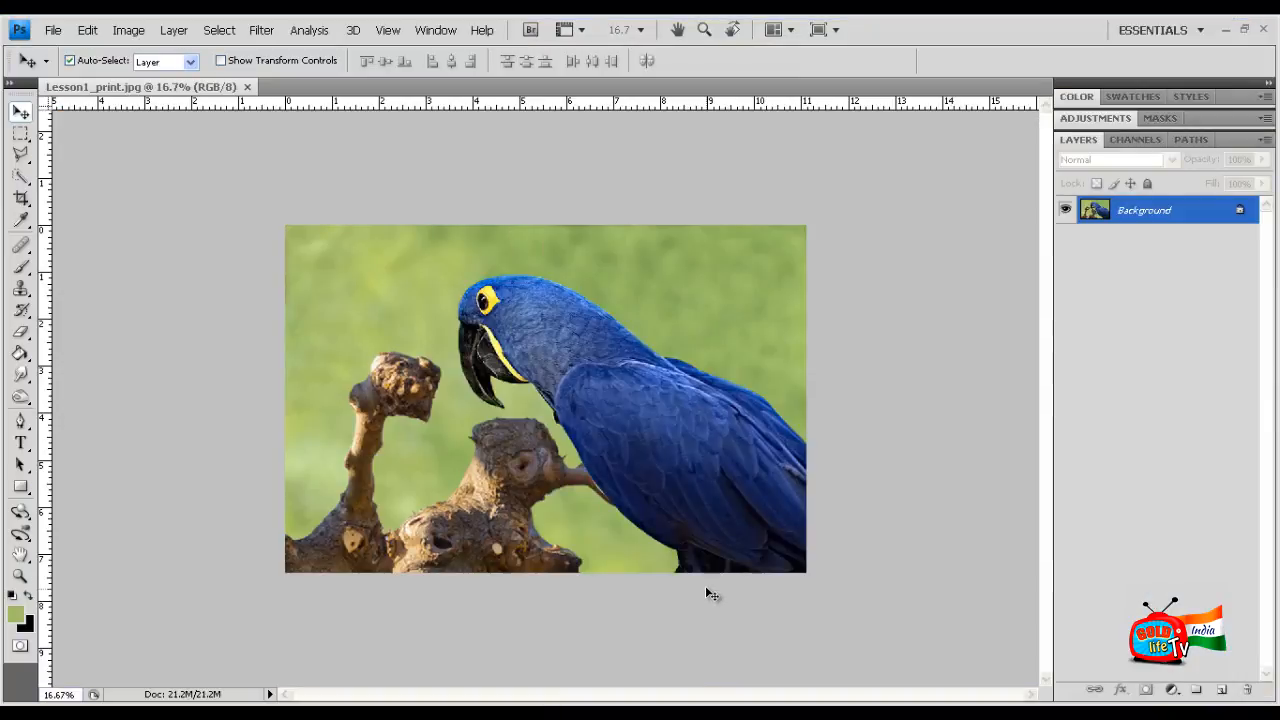